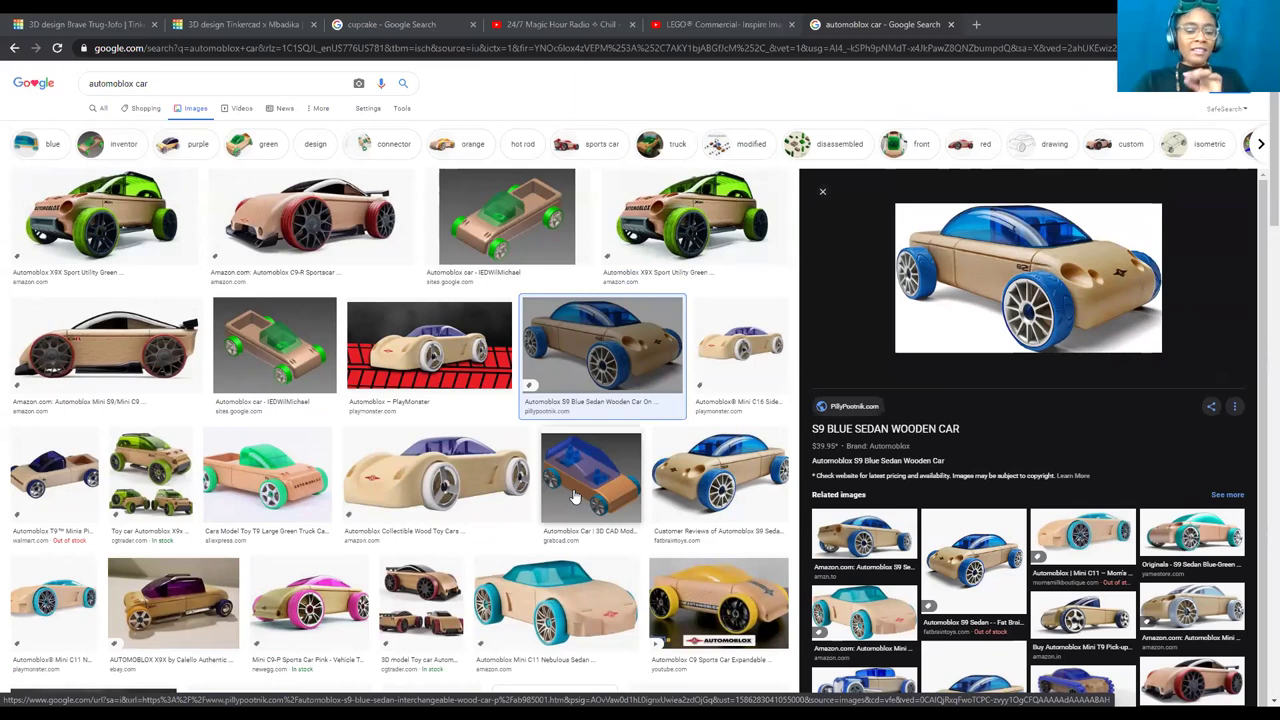
Scroll through the 'mercedes prototype car render' image results.
{"action": "scroll", "coordinate": [622, 505], "scroll_direction": "down", "scroll_amount": 1}
{"action": "scroll", "coordinate": [622, 505], "scroll_direction": "down", "scroll_amount": 1}
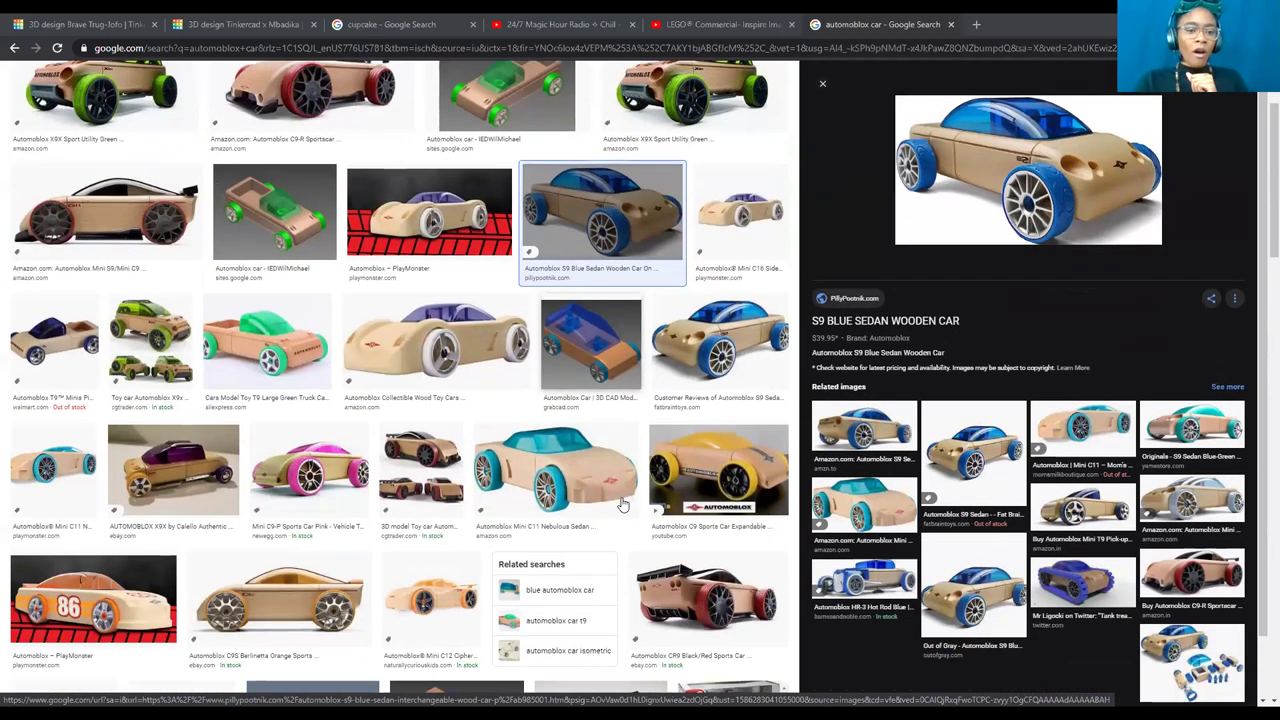
{"action": "scroll", "coordinate": [622, 505], "scroll_direction": "down", "scroll_amount": 1}
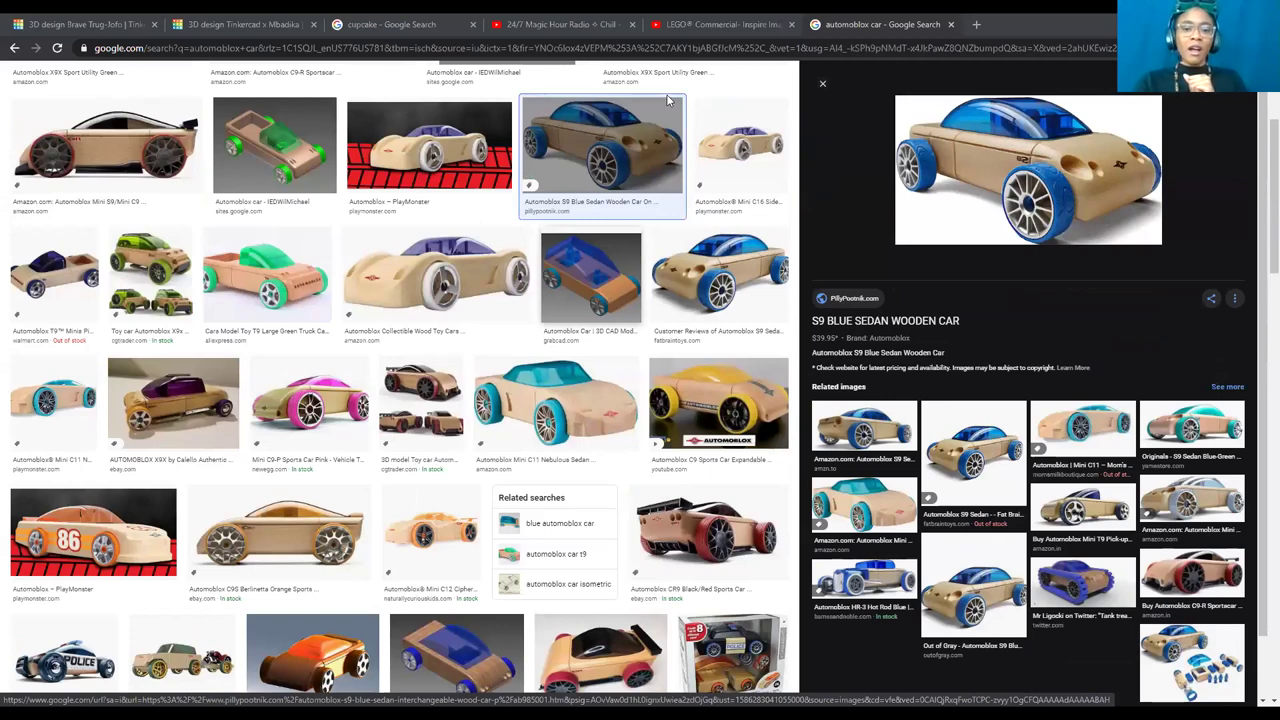
{"action": "scroll", "coordinate": [665, 120], "scroll_direction": "up", "scroll_amount": 3}
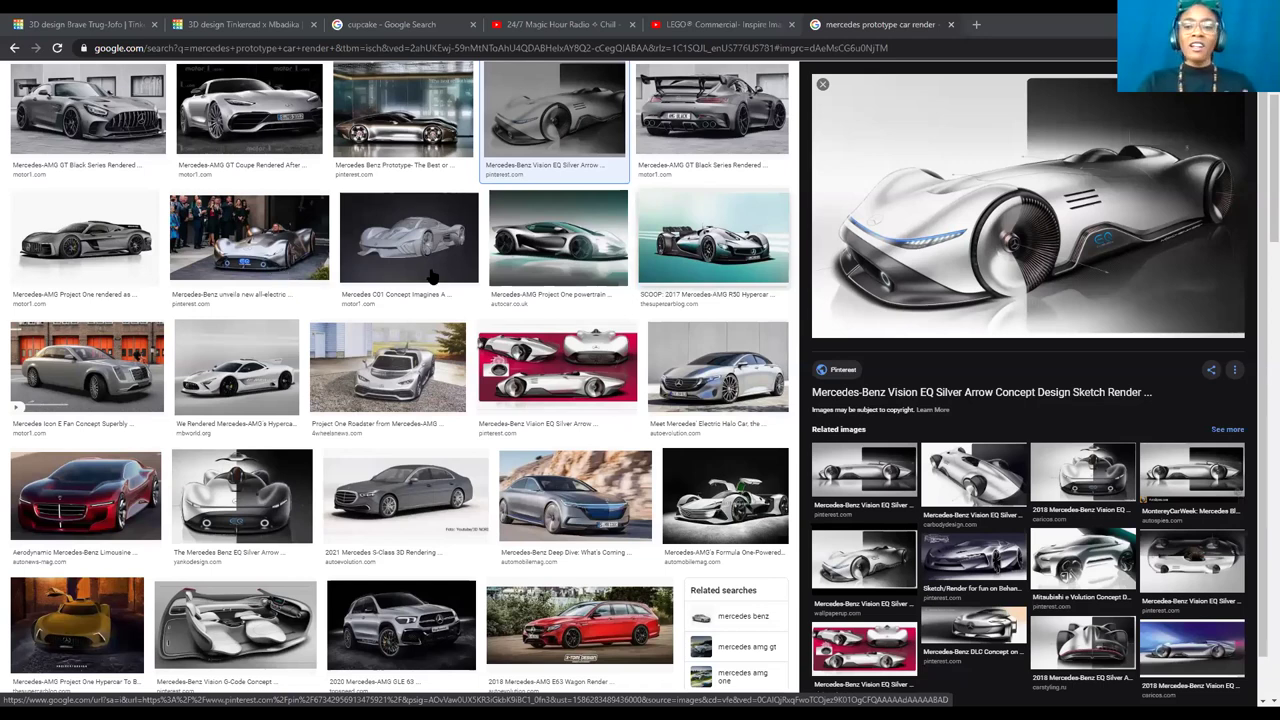
Preview the all-electric race car prototype photo, then return to the Tinkercad design.
{"action": "left_click", "coordinate": [250, 240]}
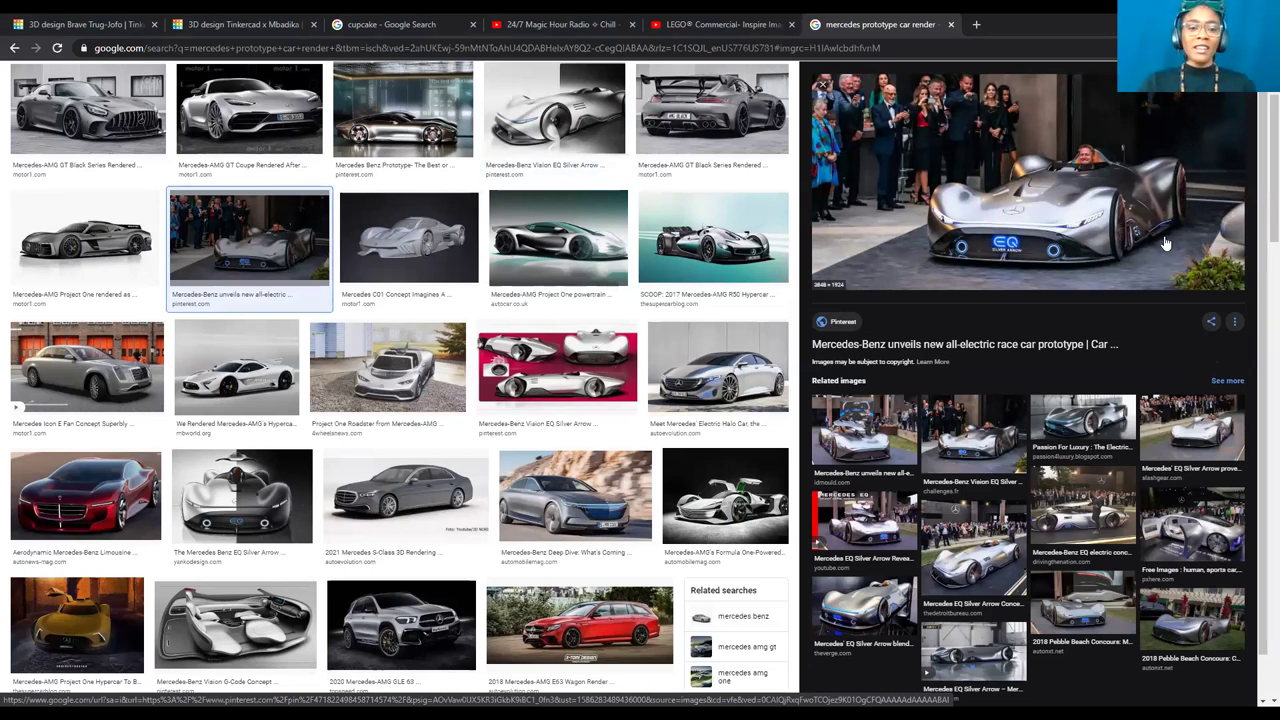
{"action": "left_click", "coordinate": [601, 372]}
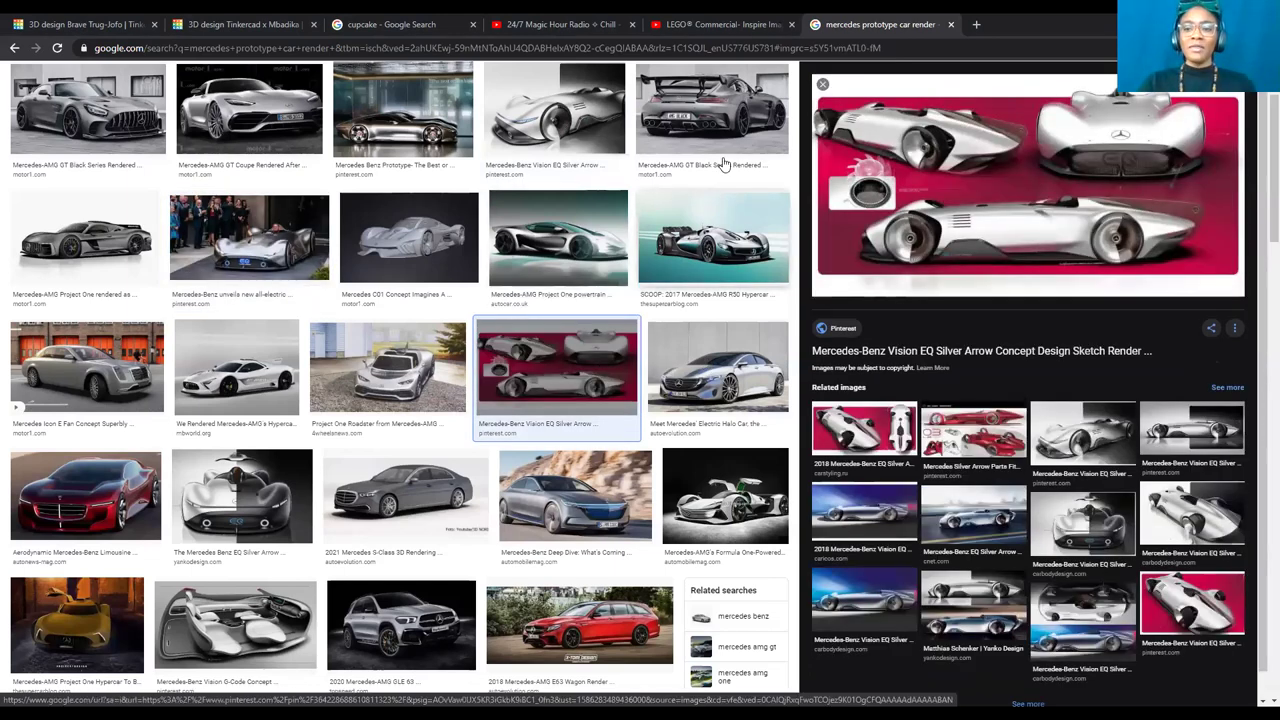
{"action": "left_click", "coordinate": [272, 256]}
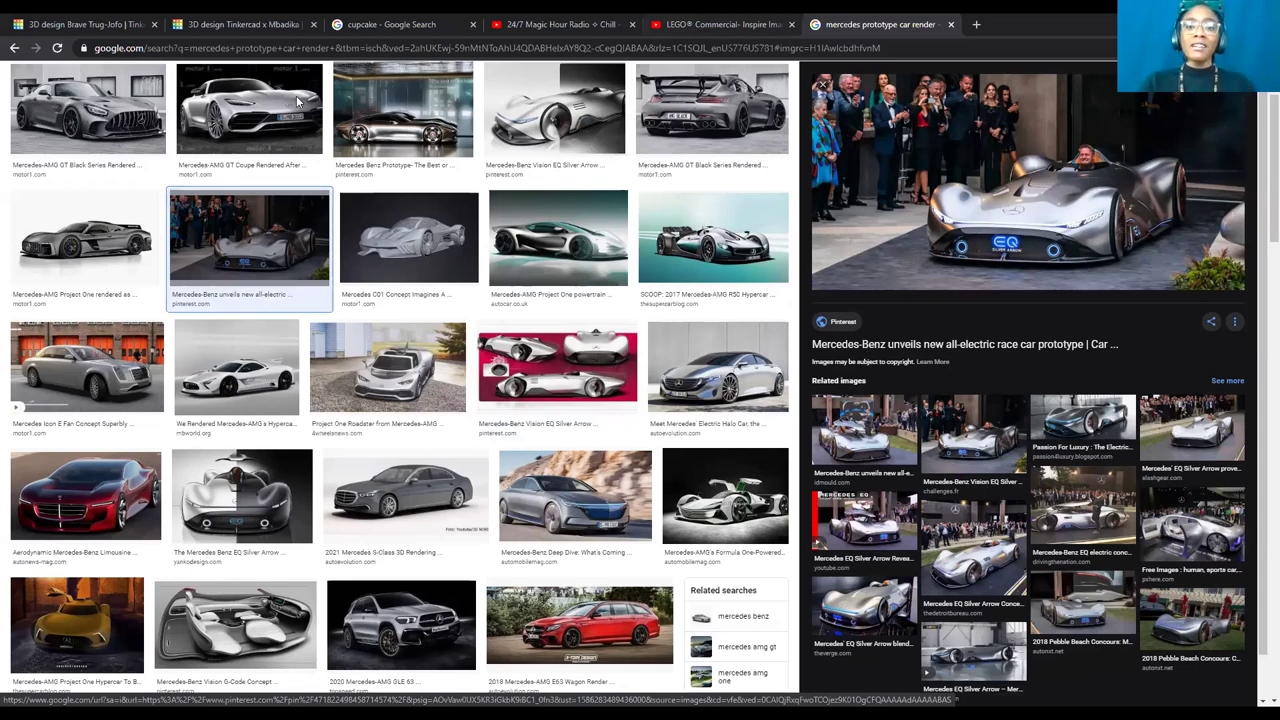
{"action": "key", "text": "ctrl+1"}
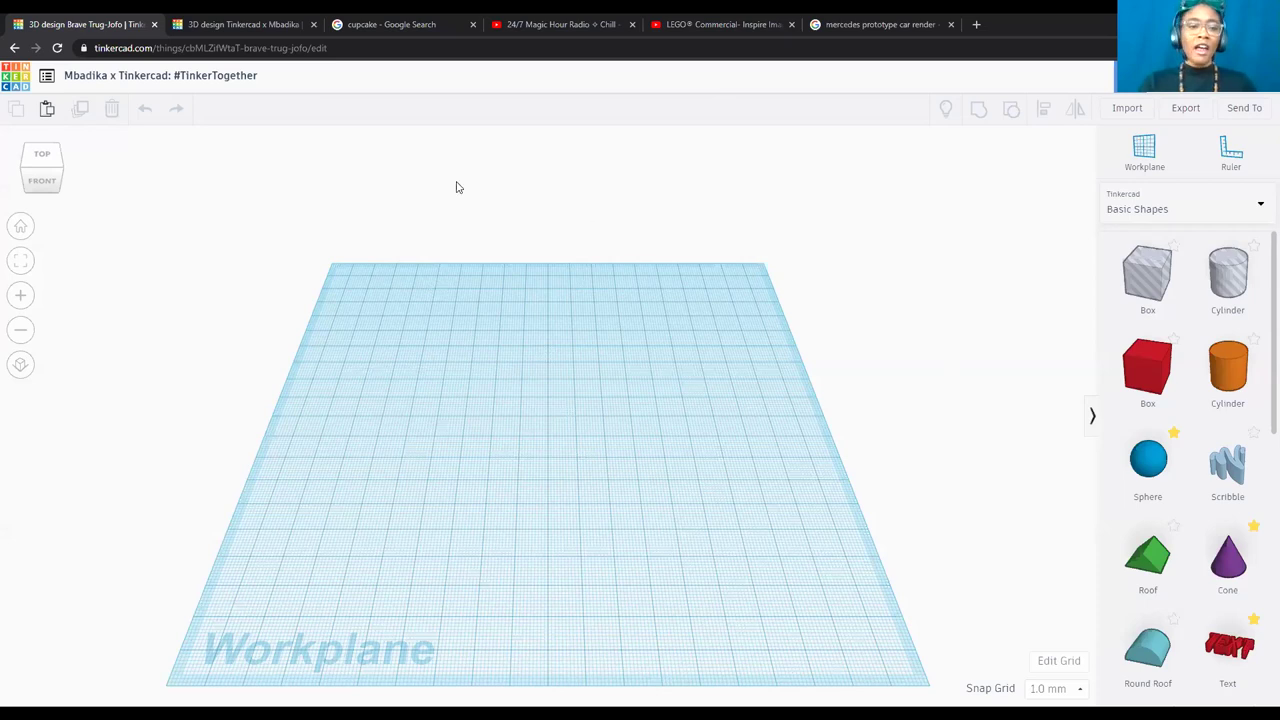
{"action": "left_click", "coordinate": [267, 31]}
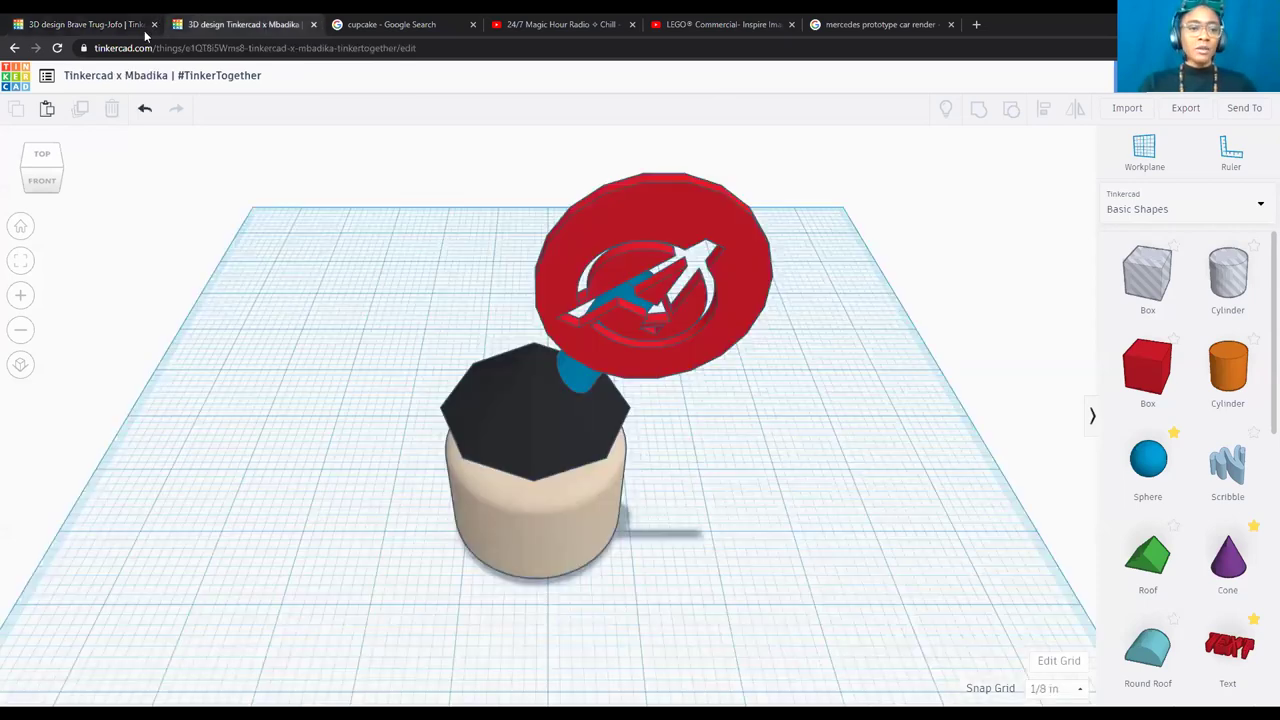
{"action": "left_click", "coordinate": [130, 30]}
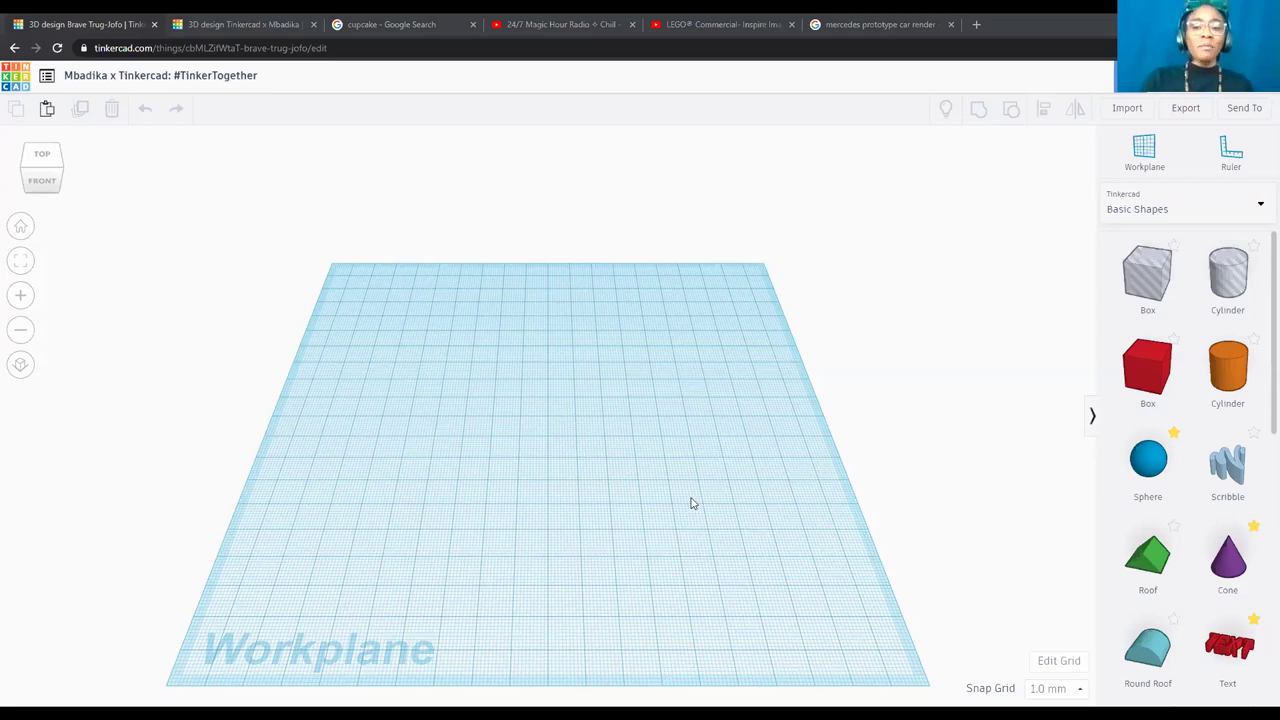
{"action": "left_click", "coordinate": [250, 80]}
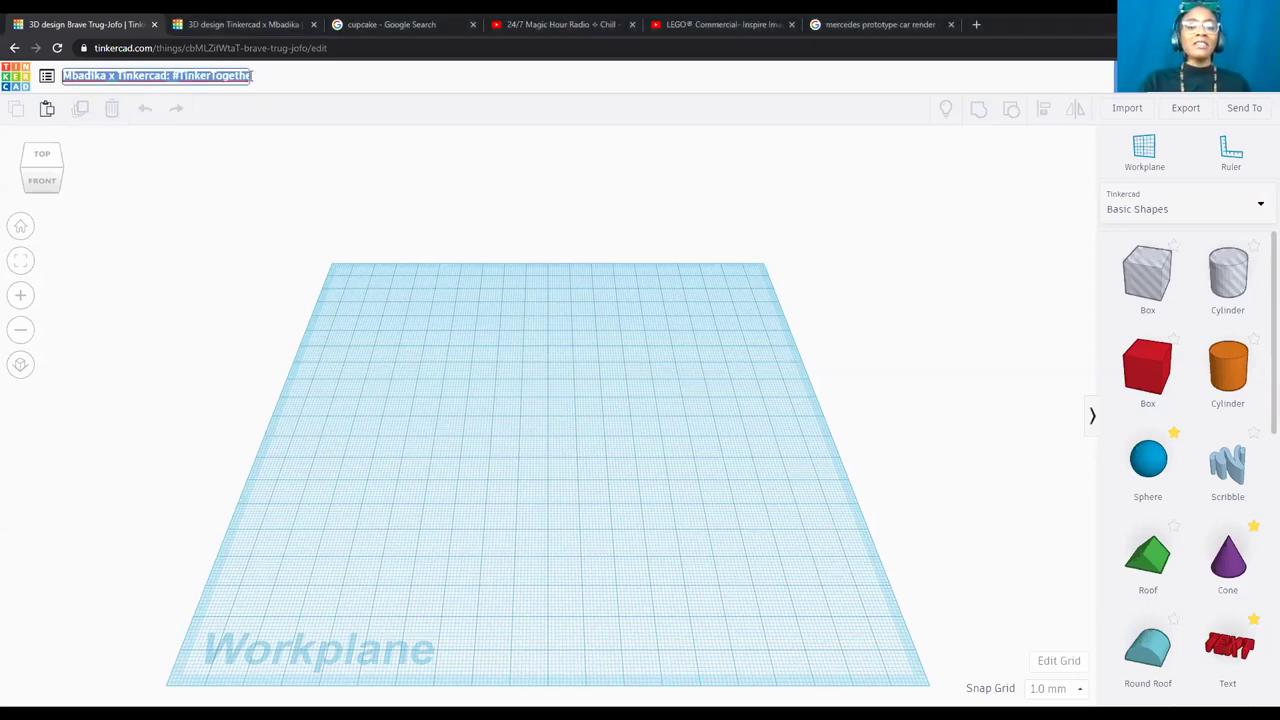
{"action": "left_click", "coordinate": [294, 201]}
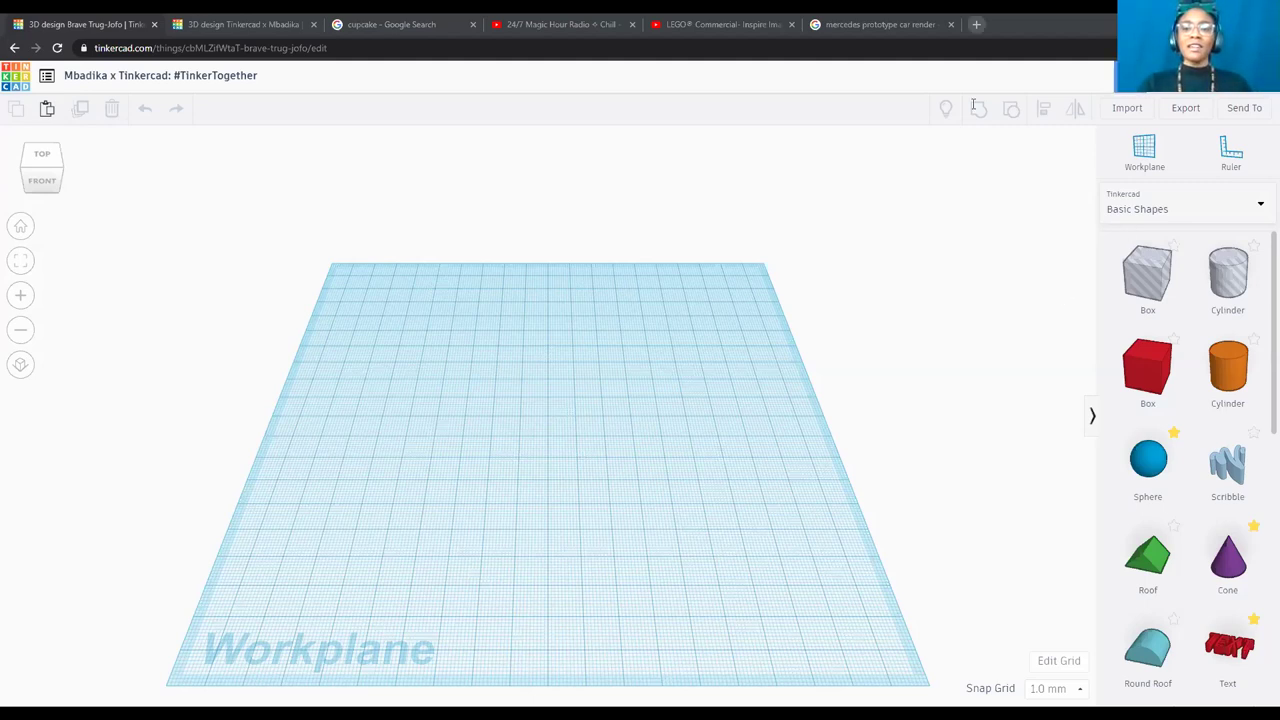
Open a new private browser window and go to youtube.com.
{"action": "key", "text": "ctrl+shift+n"}
{"action": "type", "text": "net"}
{"action": "key", "text": "BackSpace"}
{"action": "key", "text": "BackSpace"}
{"action": "key", "text": "BackSpace"}
{"action": "key", "text": "Escape"}
{"action": "type", "text": "youtube.com"}
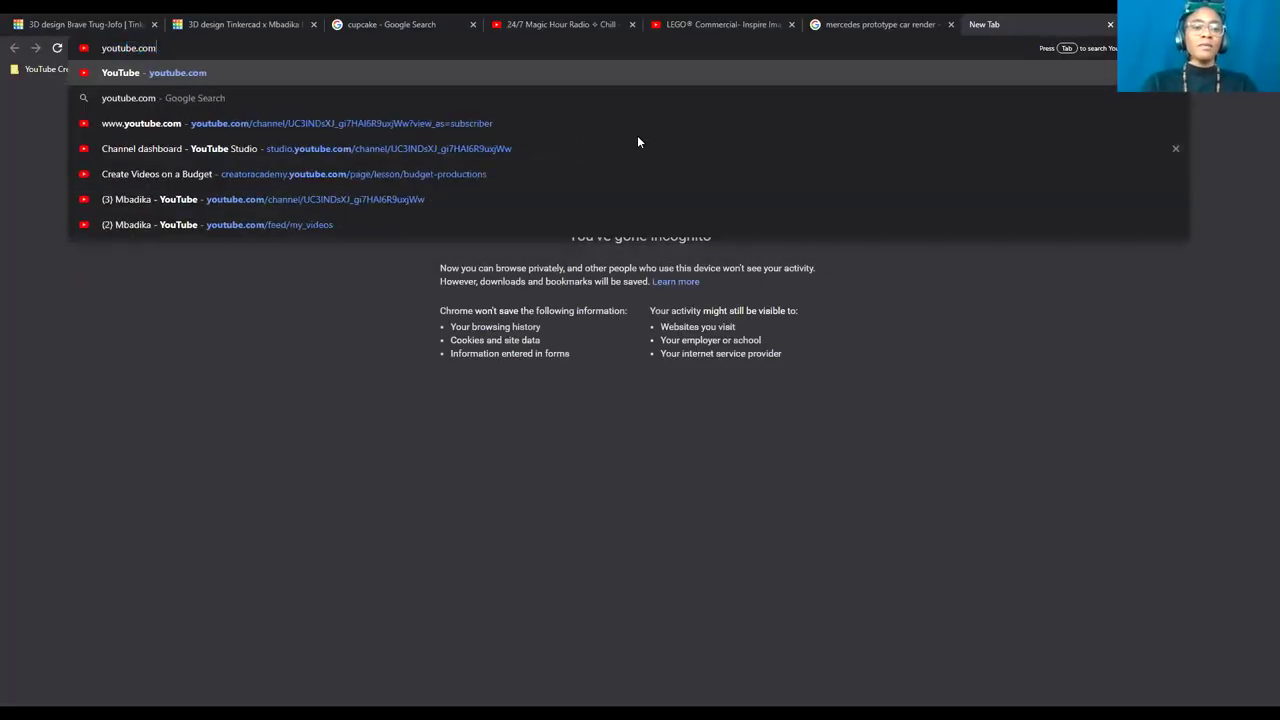
{"action": "key", "text": "Return"}
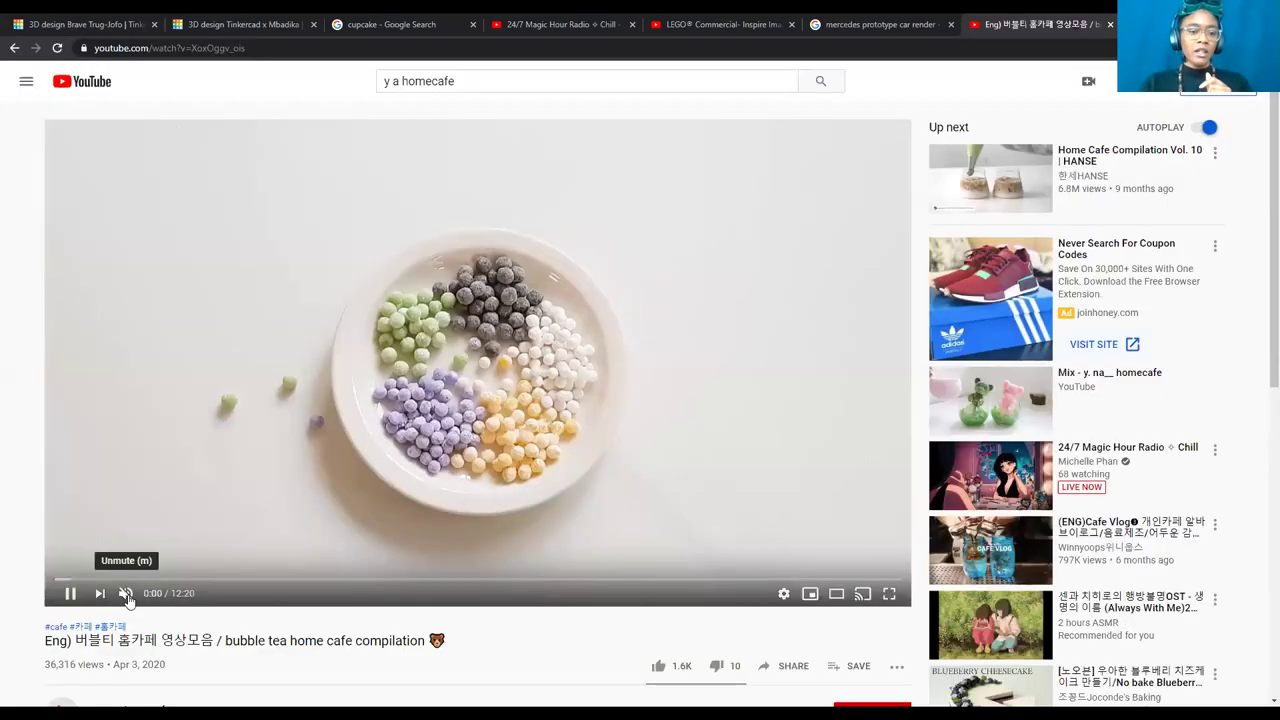
Keep the strawberry video muted, dismiss its ad, skip ahead and play it full screen.
{"action": "left_click", "coordinate": [126, 594]}
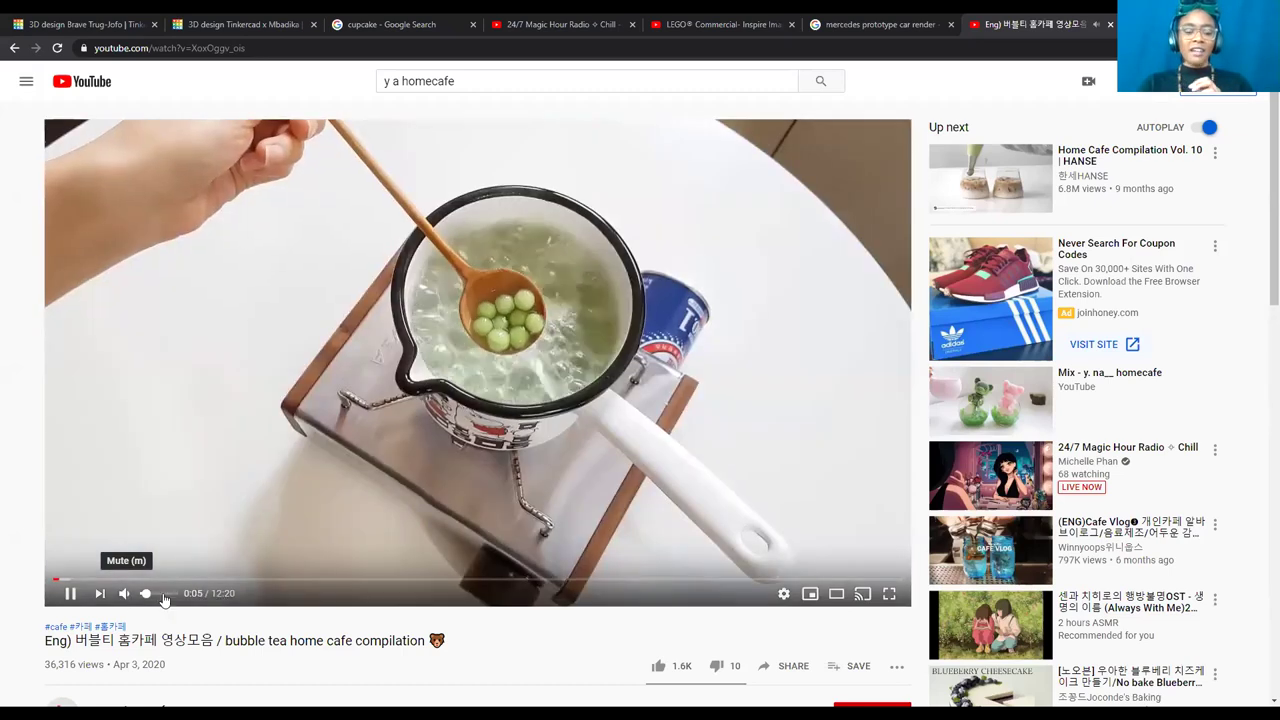
{"action": "left_click", "coordinate": [125, 594]}
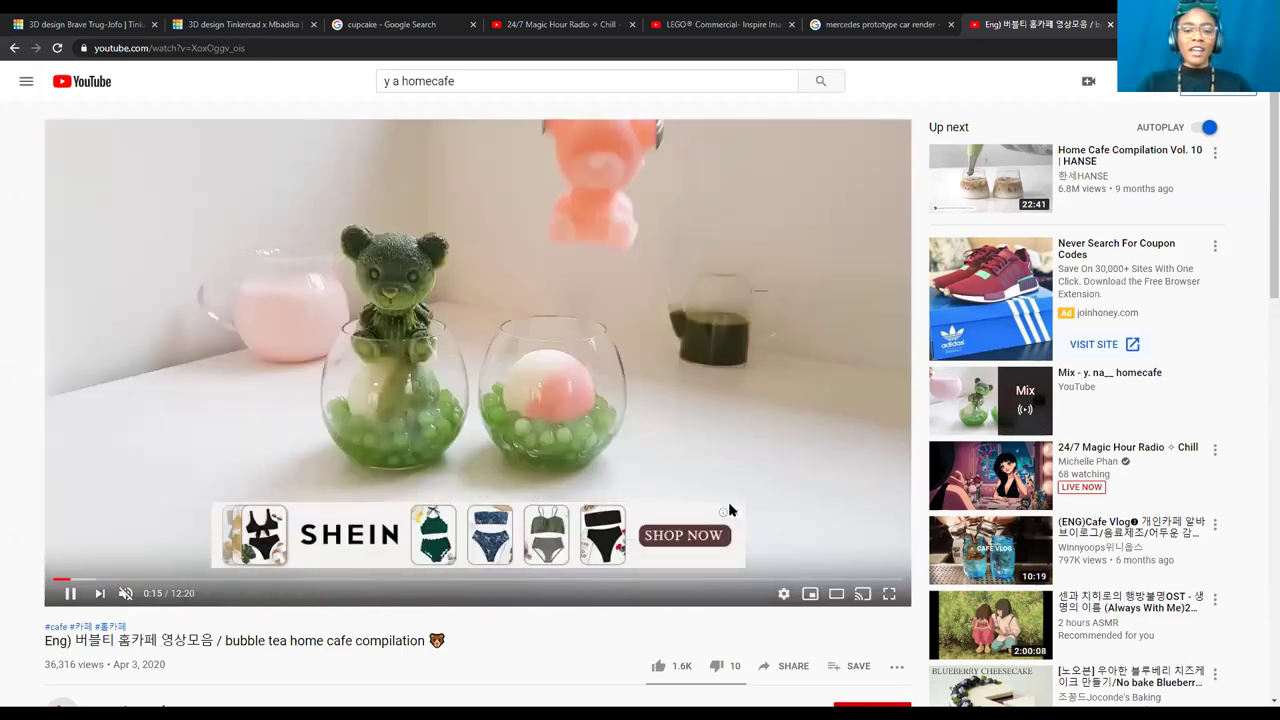
{"action": "left_click", "coordinate": [737, 509]}
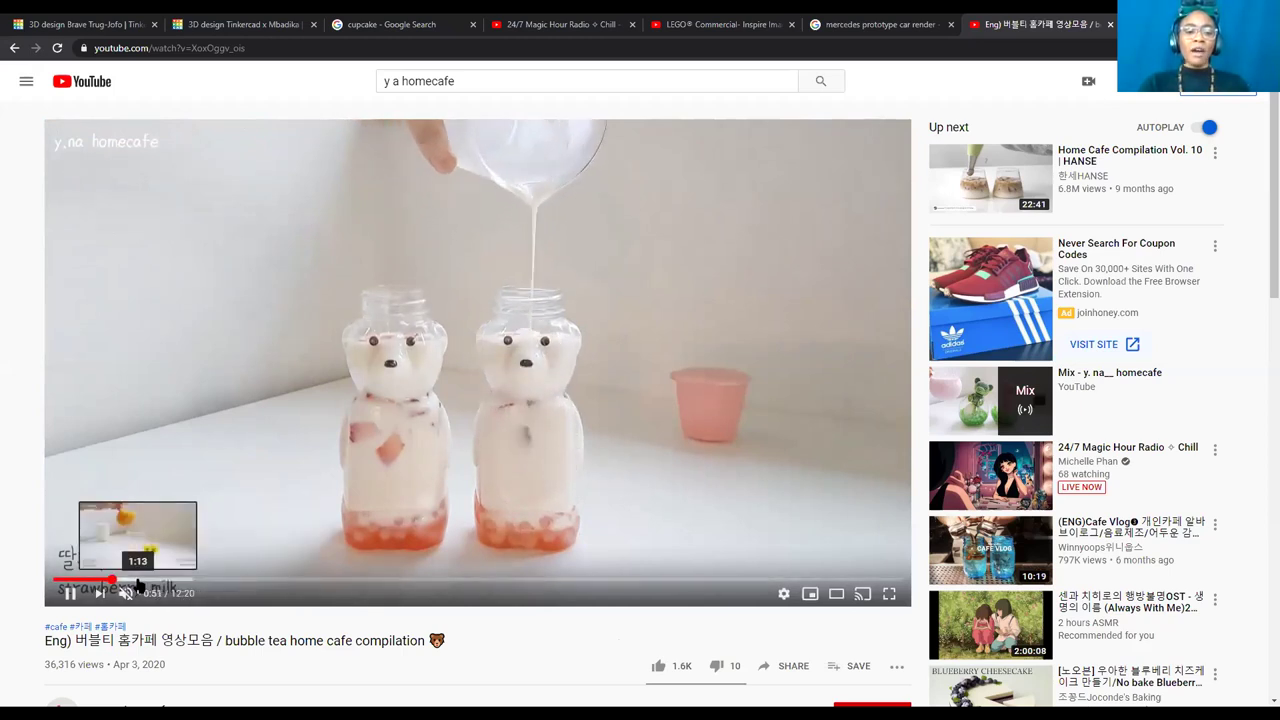
{"action": "left_click", "coordinate": [137, 580]}
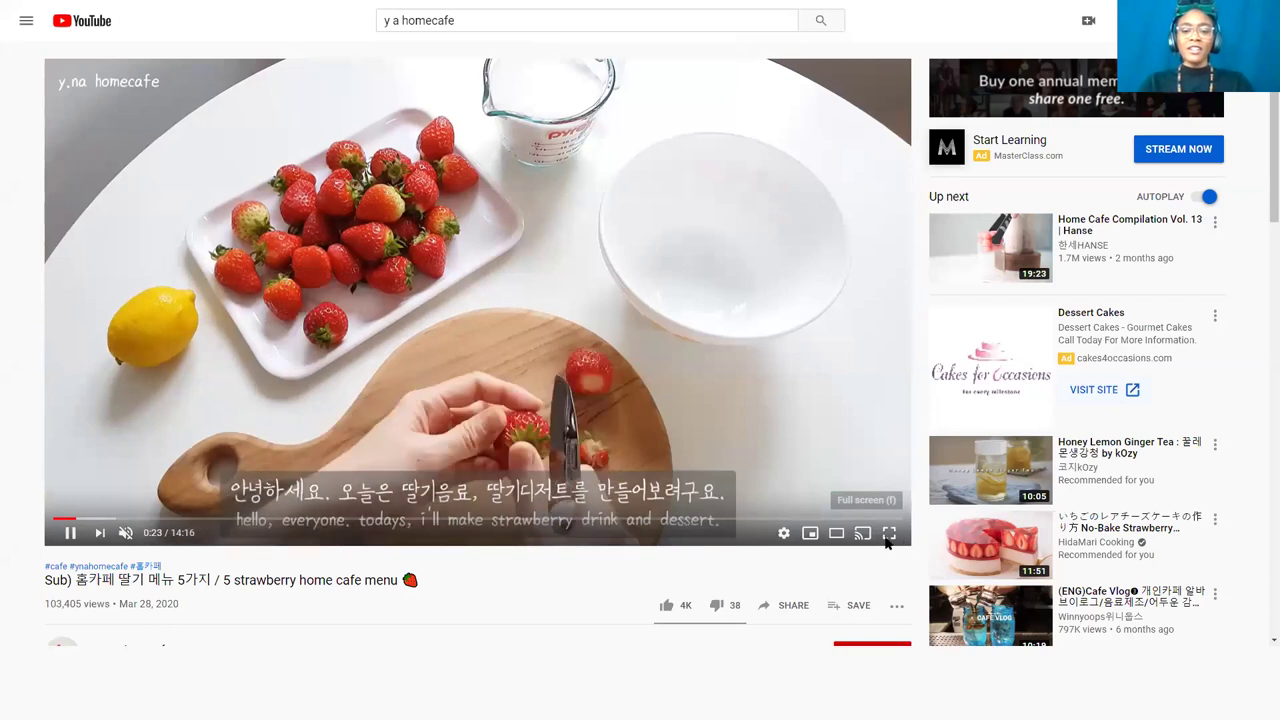
{"action": "left_click", "coordinate": [888, 533]}
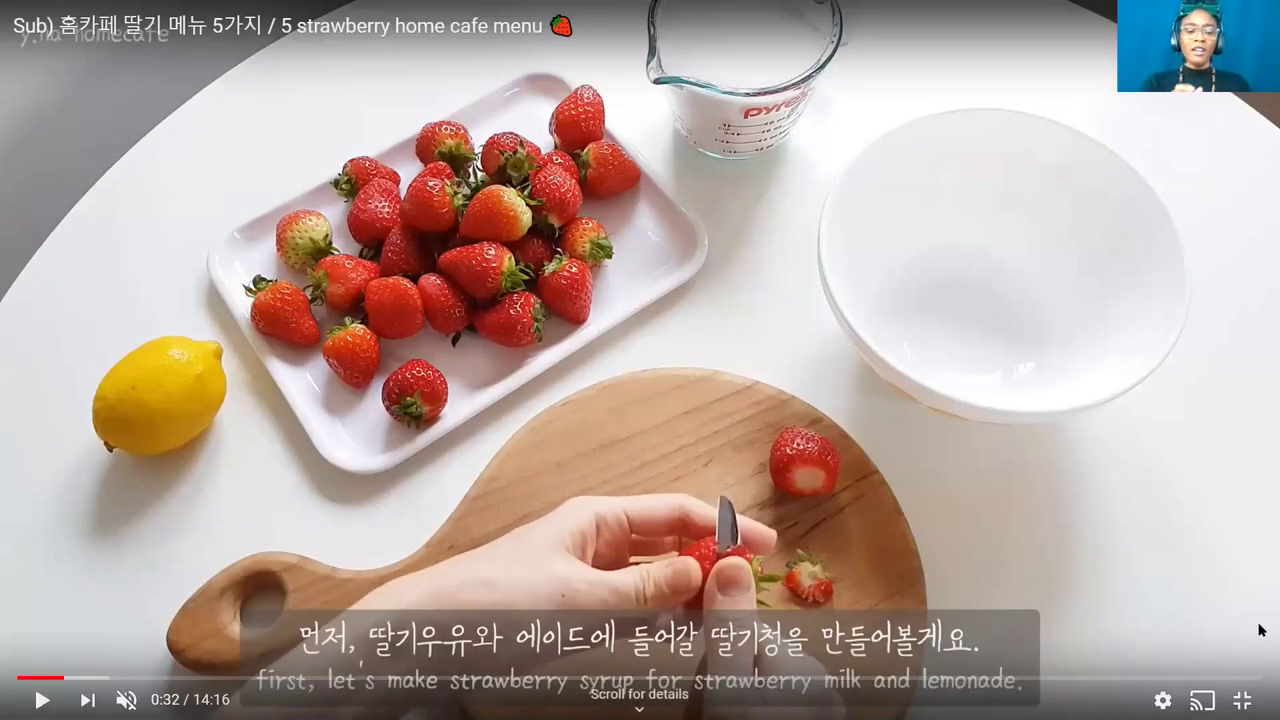
Resume the strawberry video to the latte scene, then show the browser tabs and address bar.
{"action": "key", "text": "space"}
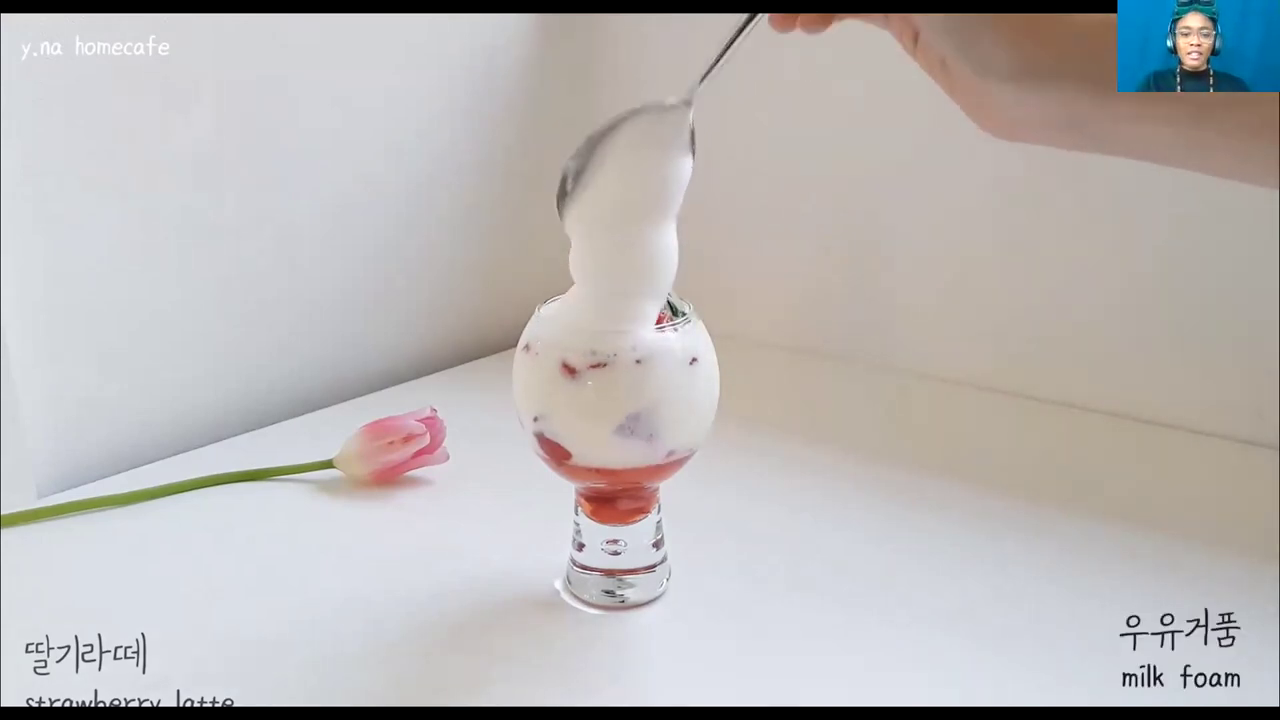
{"action": "mouse_move", "coordinate": [218, 38]}
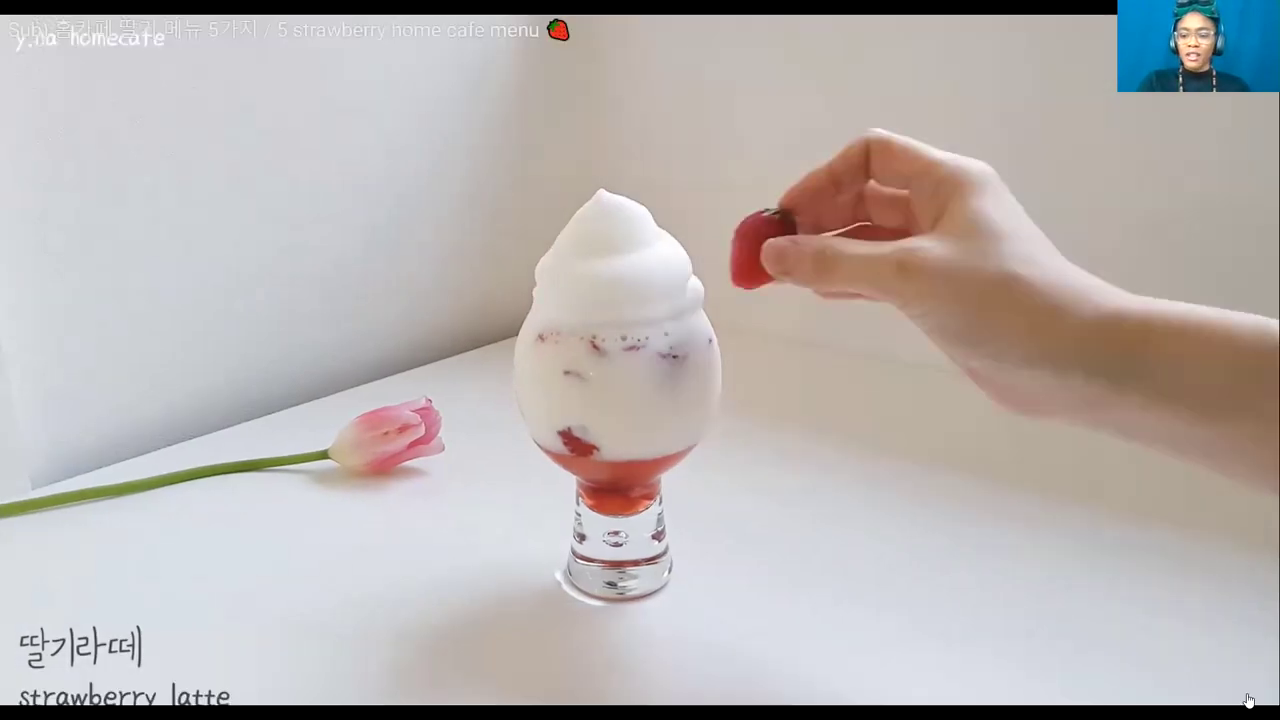
{"action": "key", "text": "F11"}
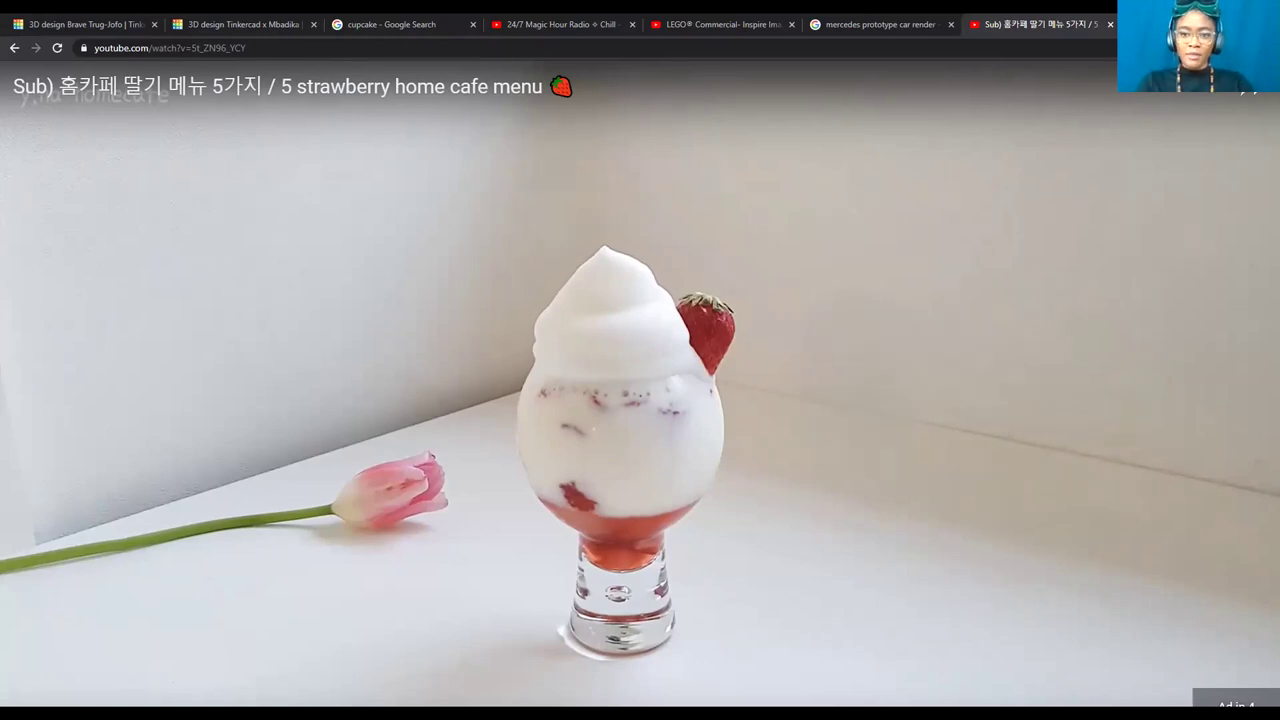
Restore the browser window to a smaller size and leave full-screen video playback.
{"action": "key", "text": "super+Down"}
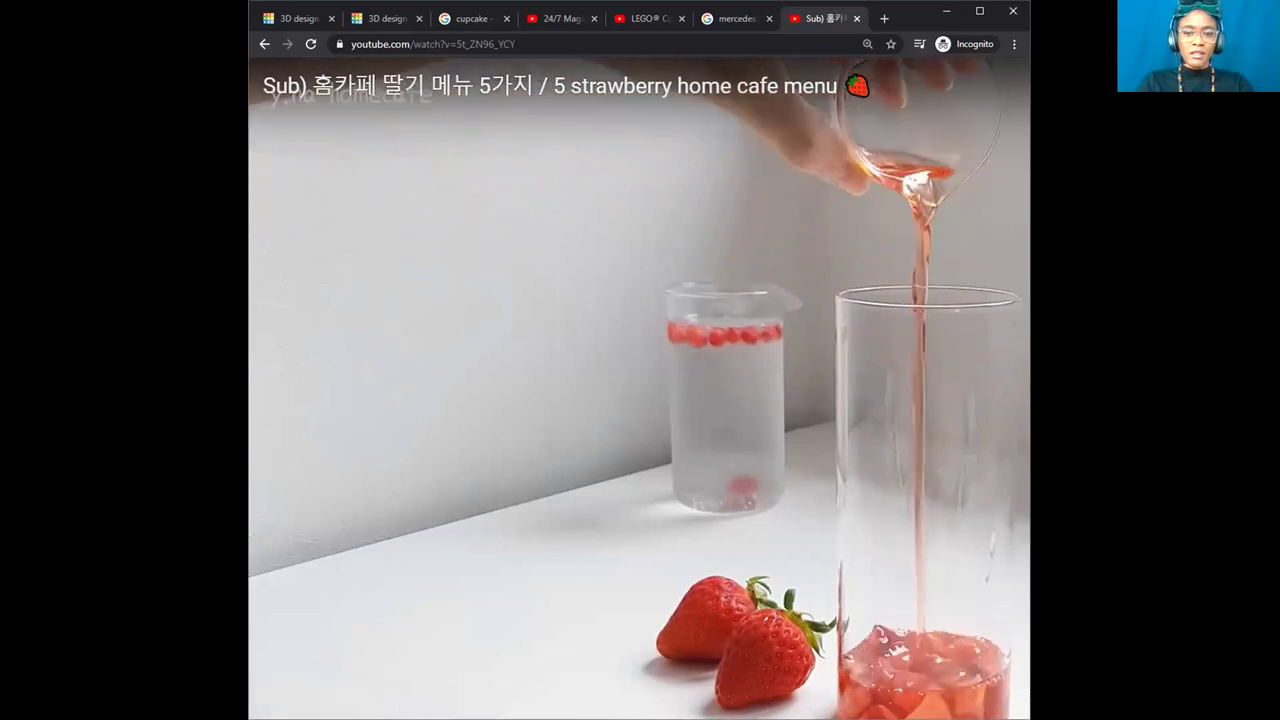
{"action": "key", "text": "F5"}
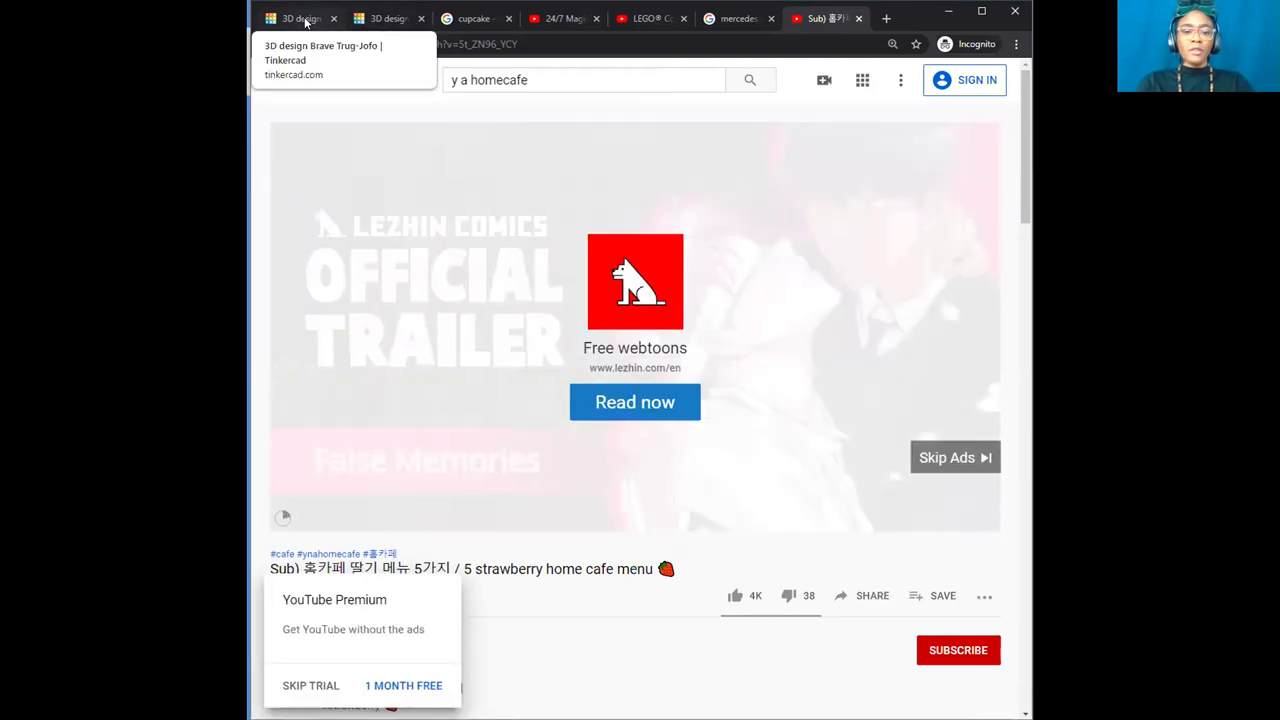
{"action": "left_click", "coordinate": [306, 20]}
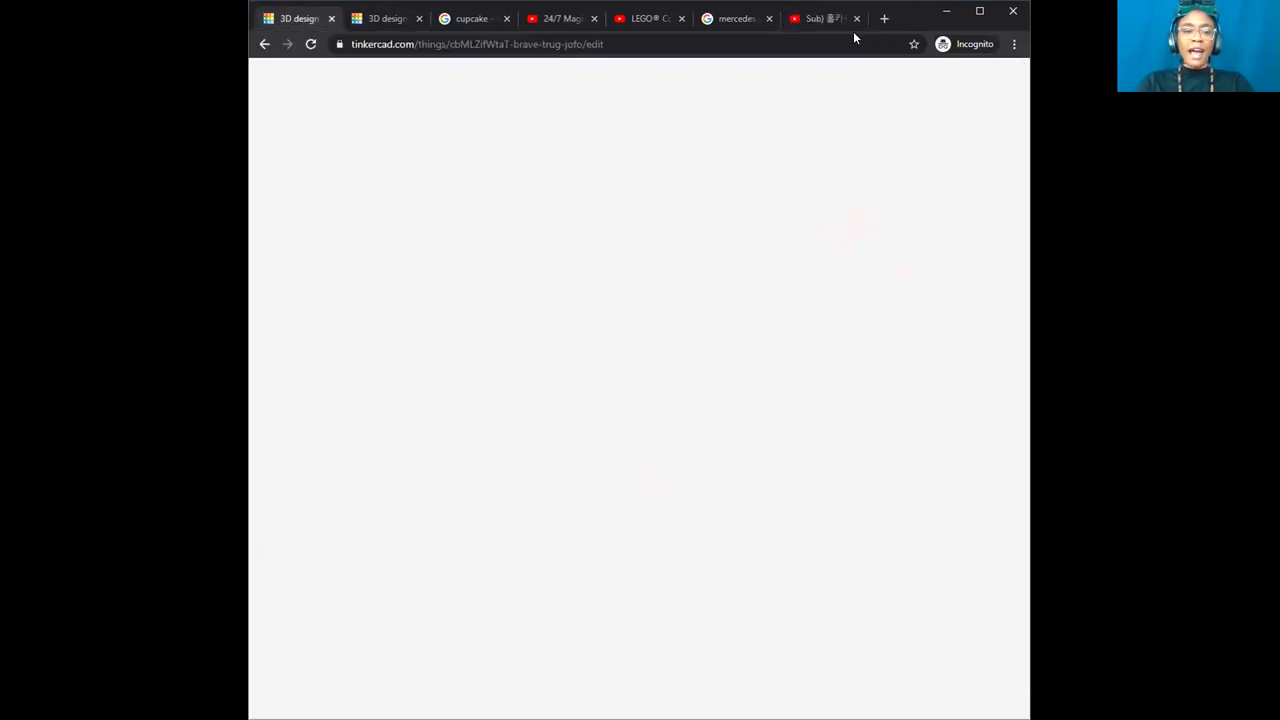
{"action": "left_click", "coordinate": [980, 12]}
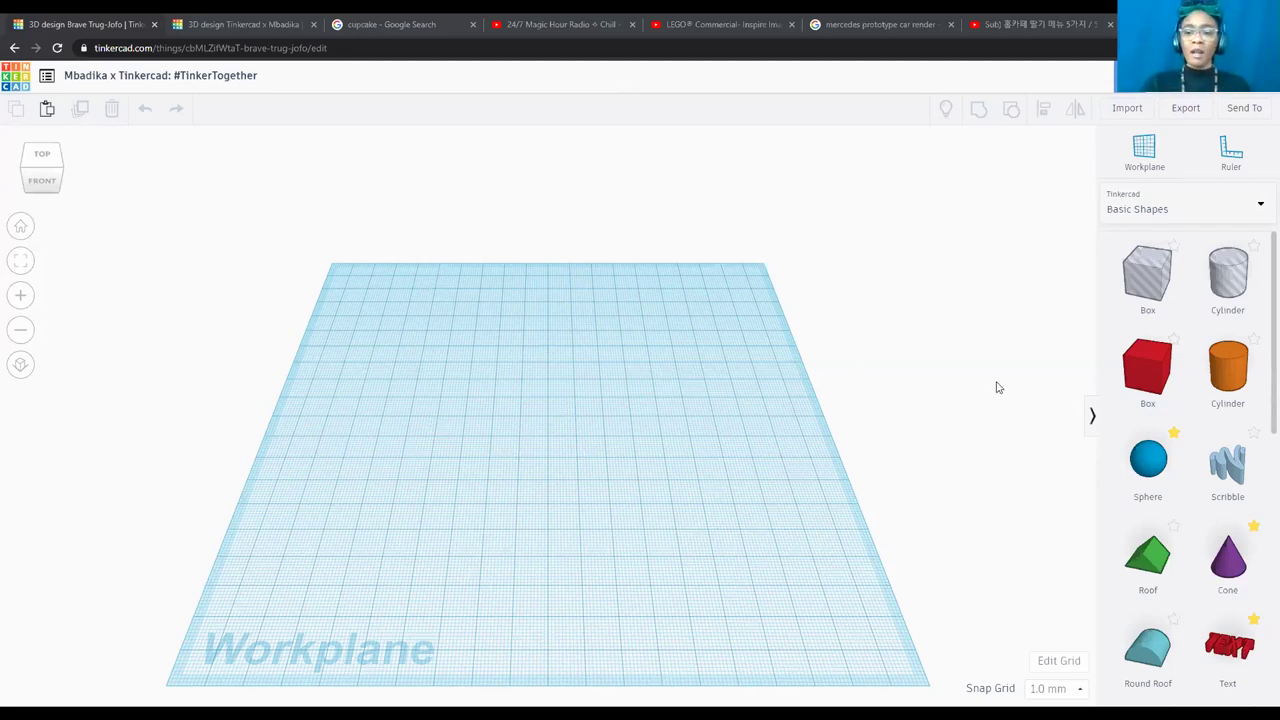
Add a red box, stretch it to about 84 × 75 mm, and view it from the front.
{"action": "left_click_drag", "start_coordinate": [1157, 372], "coordinate": [580, 429]}
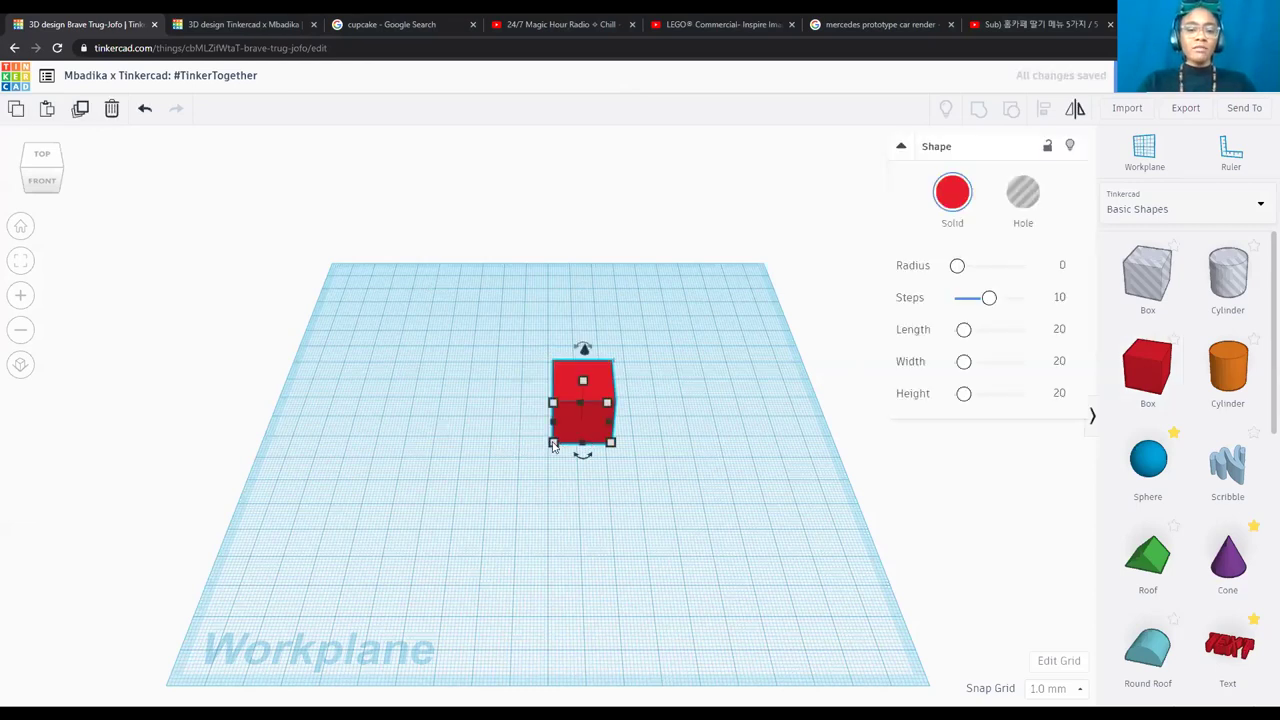
{"action": "left_click_drag", "start_coordinate": [553, 445], "coordinate": [337, 587]}
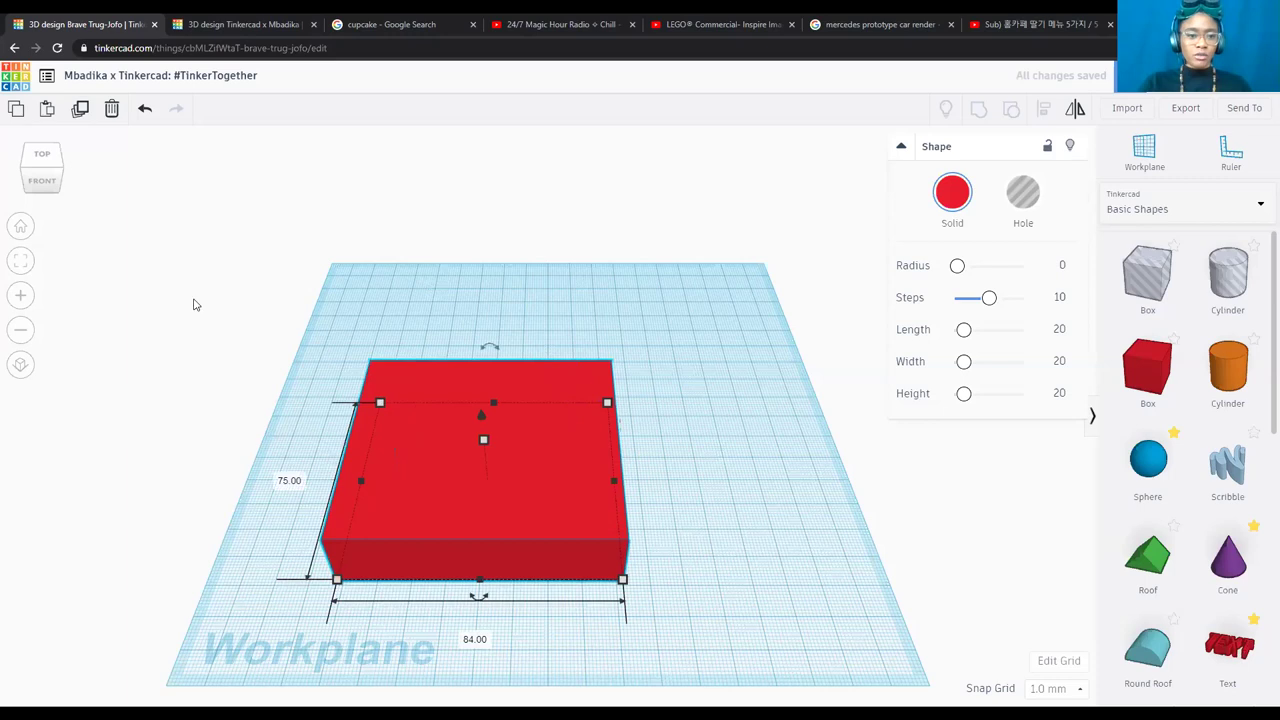
{"action": "left_click", "coordinate": [40, 182]}
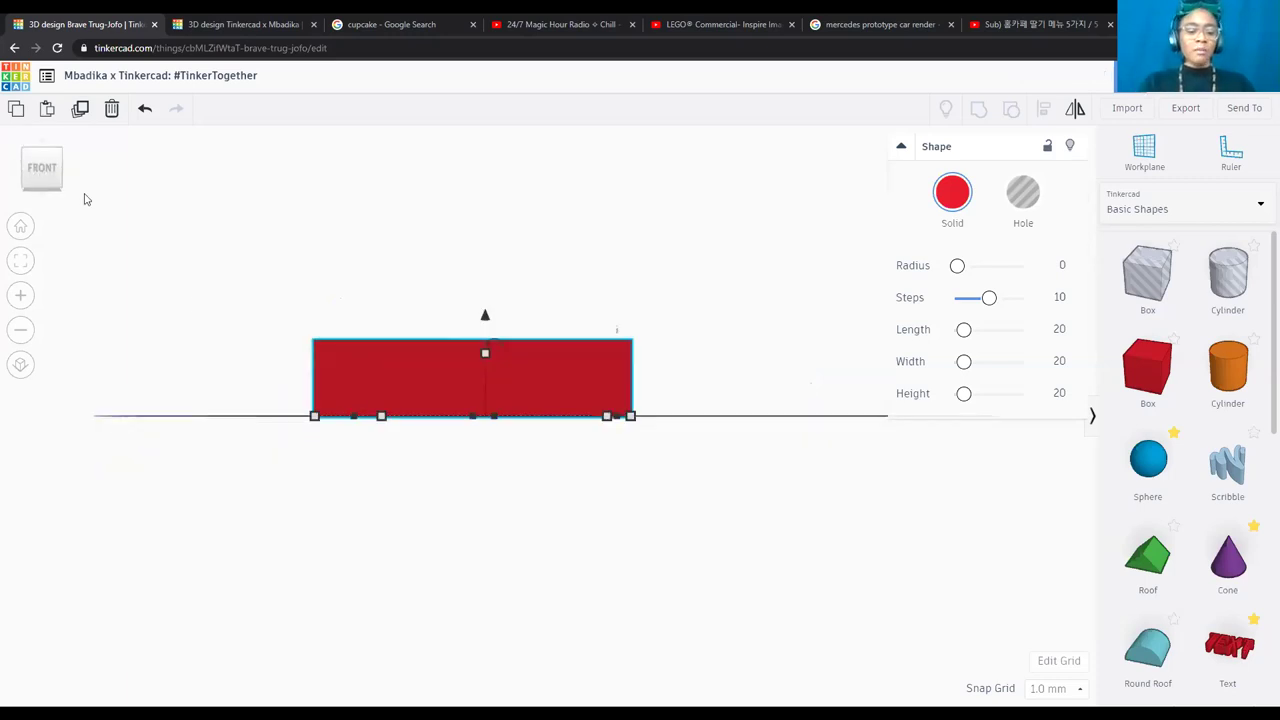
Duplicate the red box, raise the copy 19 mm, and group both into one stepped solid.
{"action": "key", "text": "ctrl+d"}
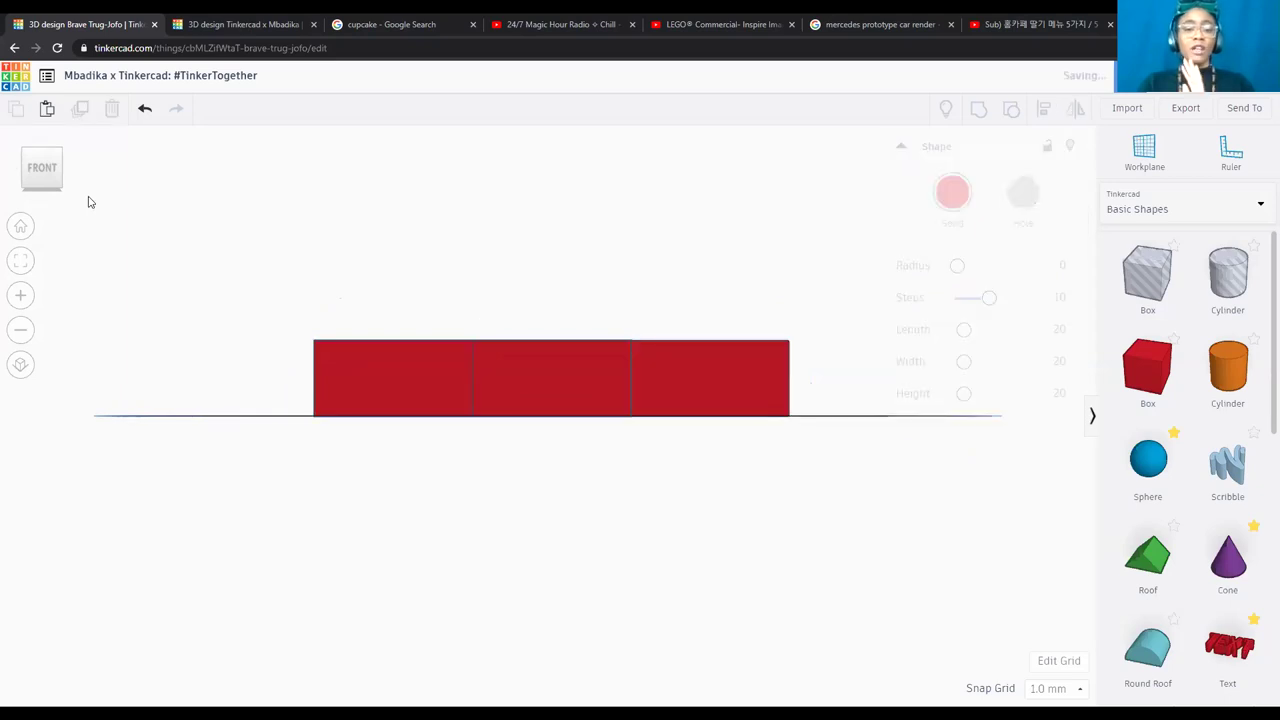
{"action": "left_click_drag", "start_coordinate": [616, 318], "coordinate": [616, 265]}
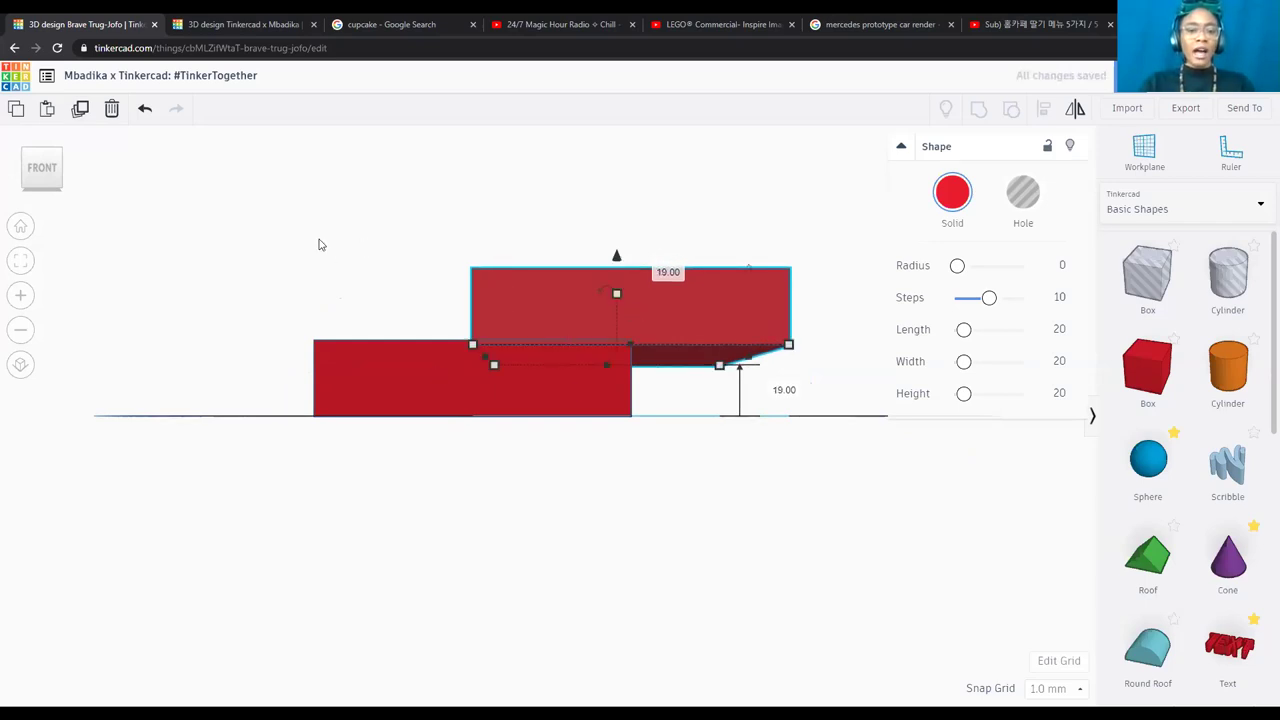
{"action": "left_click", "coordinate": [356, 358], "text": "shift"}
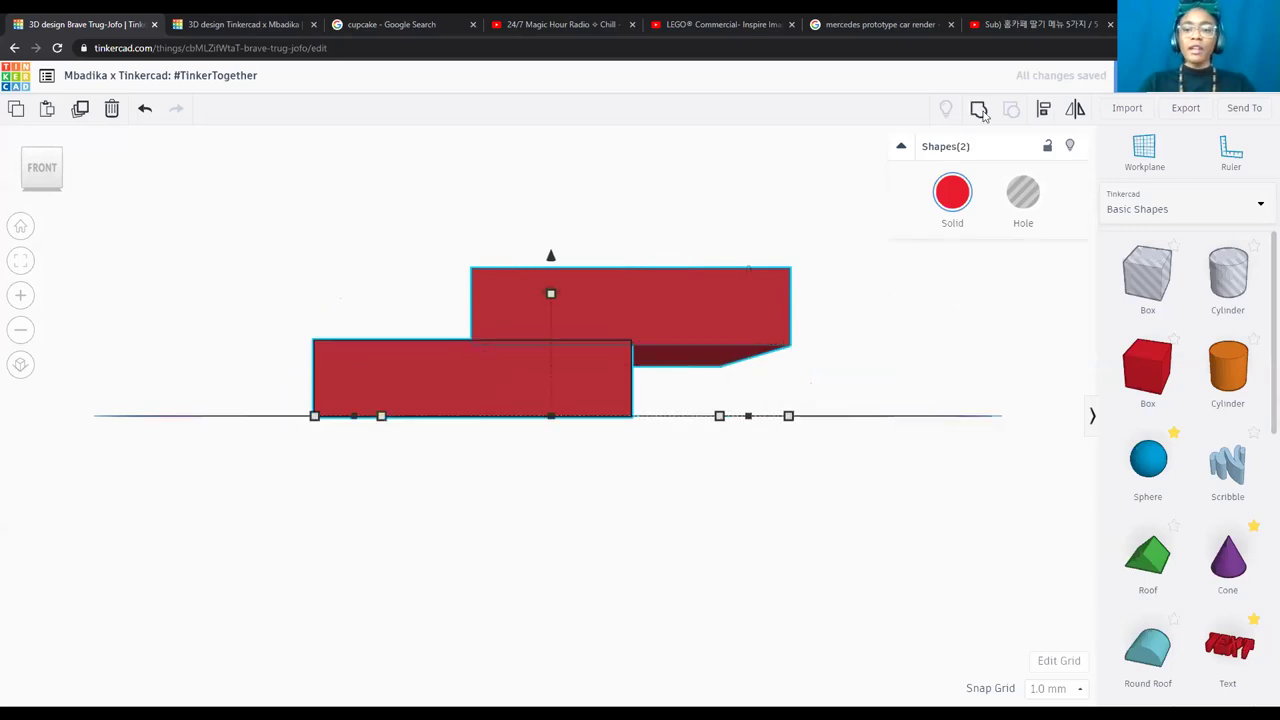
{"action": "left_click", "coordinate": [980, 110]}
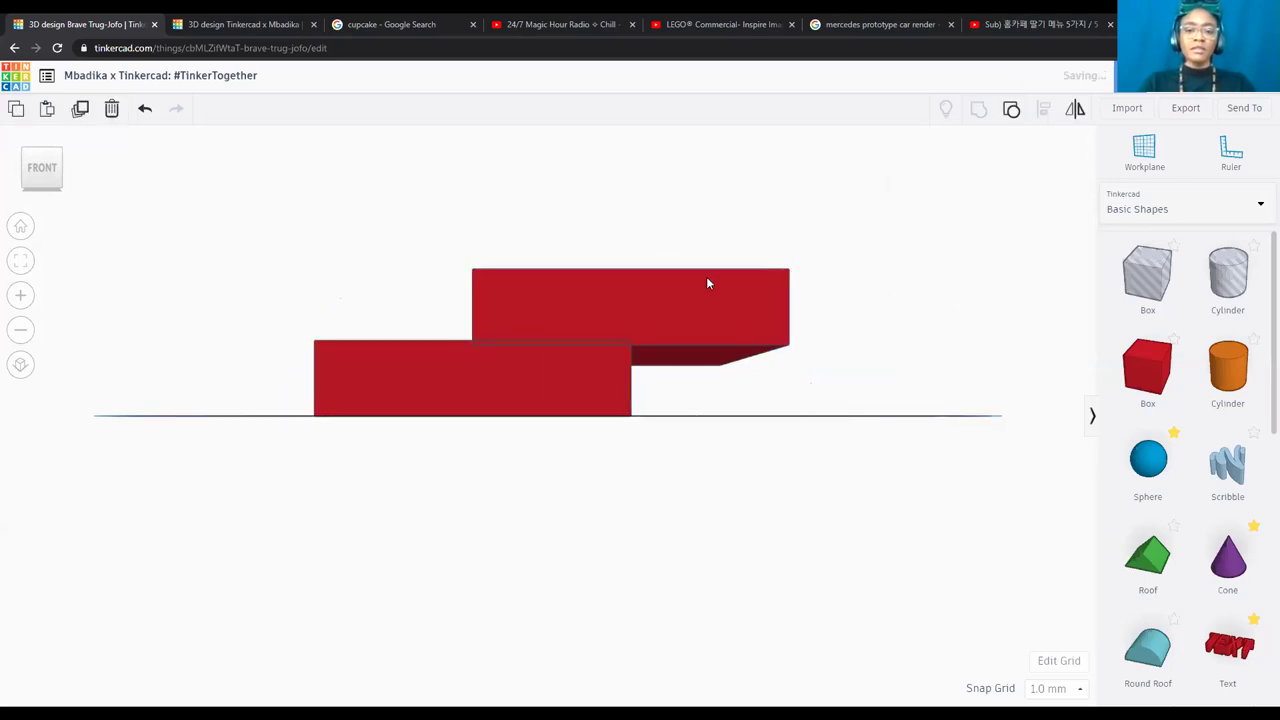
{"action": "left_click", "coordinate": [48, 157]}
{"action": "left_click", "coordinate": [44, 182]}
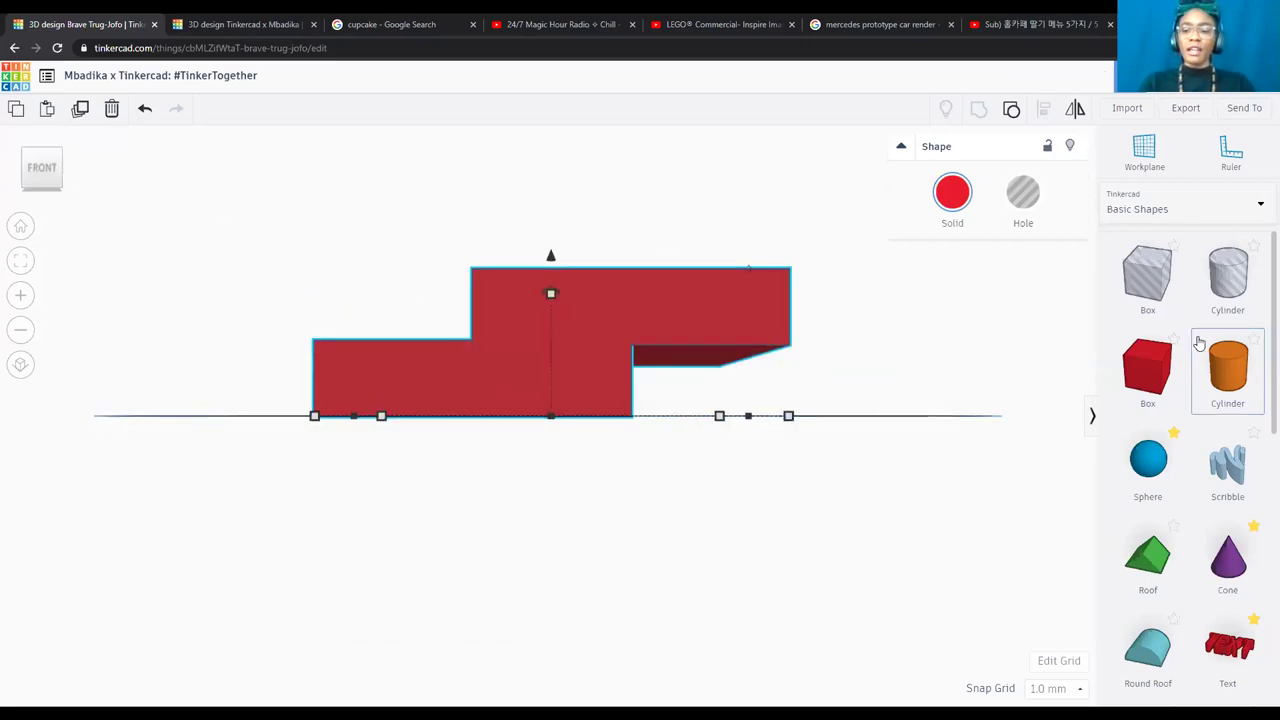
{"action": "scroll", "coordinate": [1199, 343], "scroll_direction": "down", "scroll_amount": 4}
Reselect the red stepped block and tilt to an angled top-front view.
{"action": "scroll", "coordinate": [1199, 343], "scroll_direction": "down", "scroll_amount": 1}
{"action": "scroll", "coordinate": [1199, 343], "scroll_direction": "up", "scroll_amount": 1}
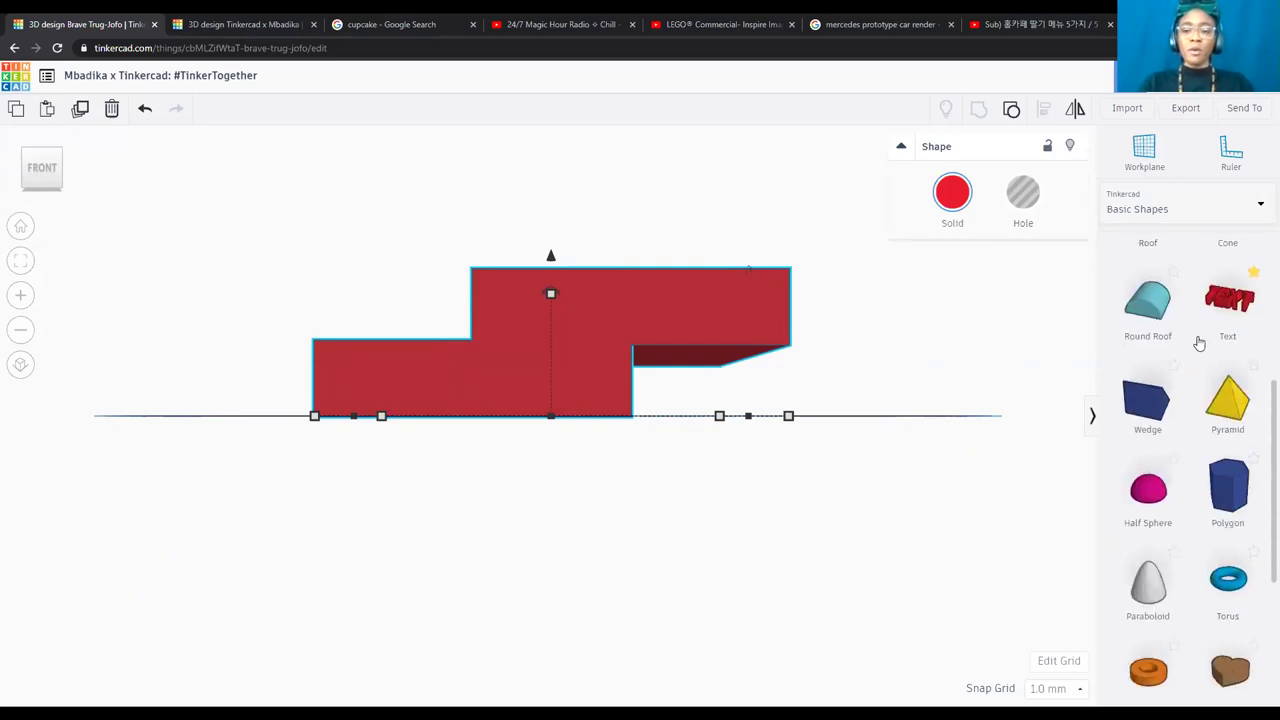
{"action": "scroll", "coordinate": [1199, 343], "scroll_direction": "up", "scroll_amount": 1}
{"action": "scroll", "coordinate": [1199, 343], "scroll_direction": "down", "scroll_amount": 3}
{"action": "scroll", "coordinate": [1199, 343], "scroll_direction": "down", "scroll_amount": 1}
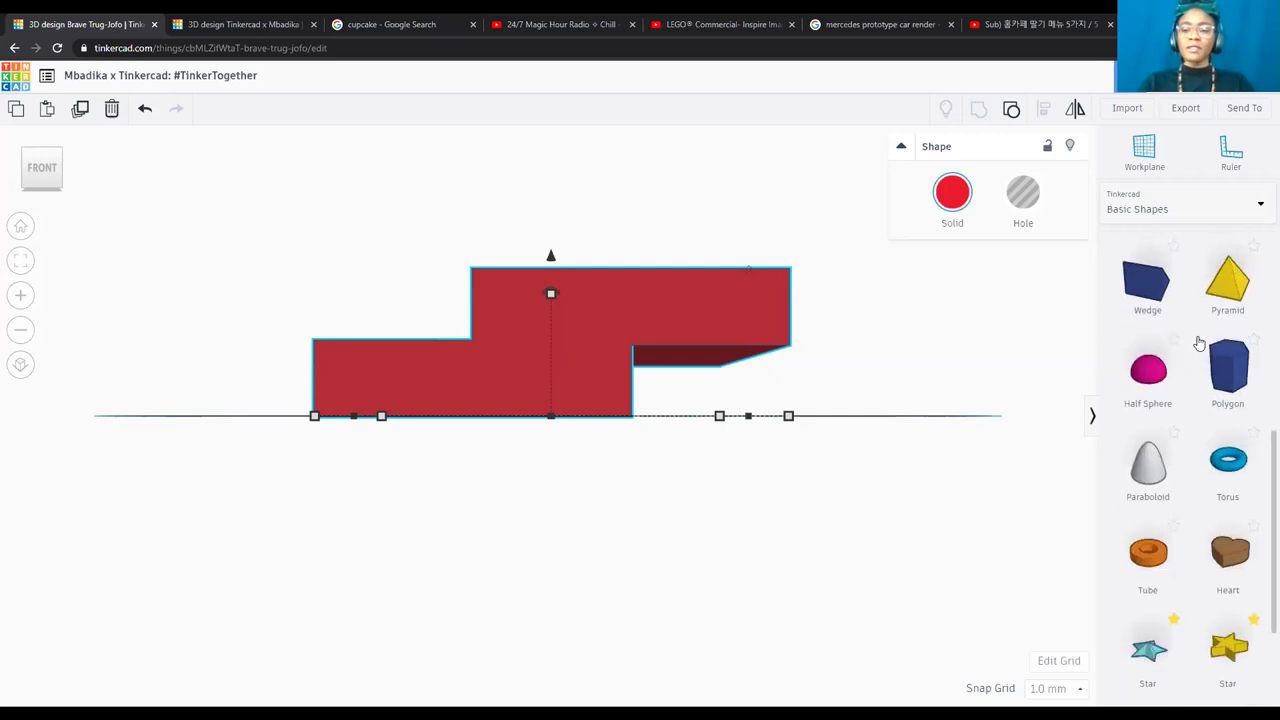
{"action": "scroll", "coordinate": [1199, 343], "scroll_direction": "up", "scroll_amount": 3}
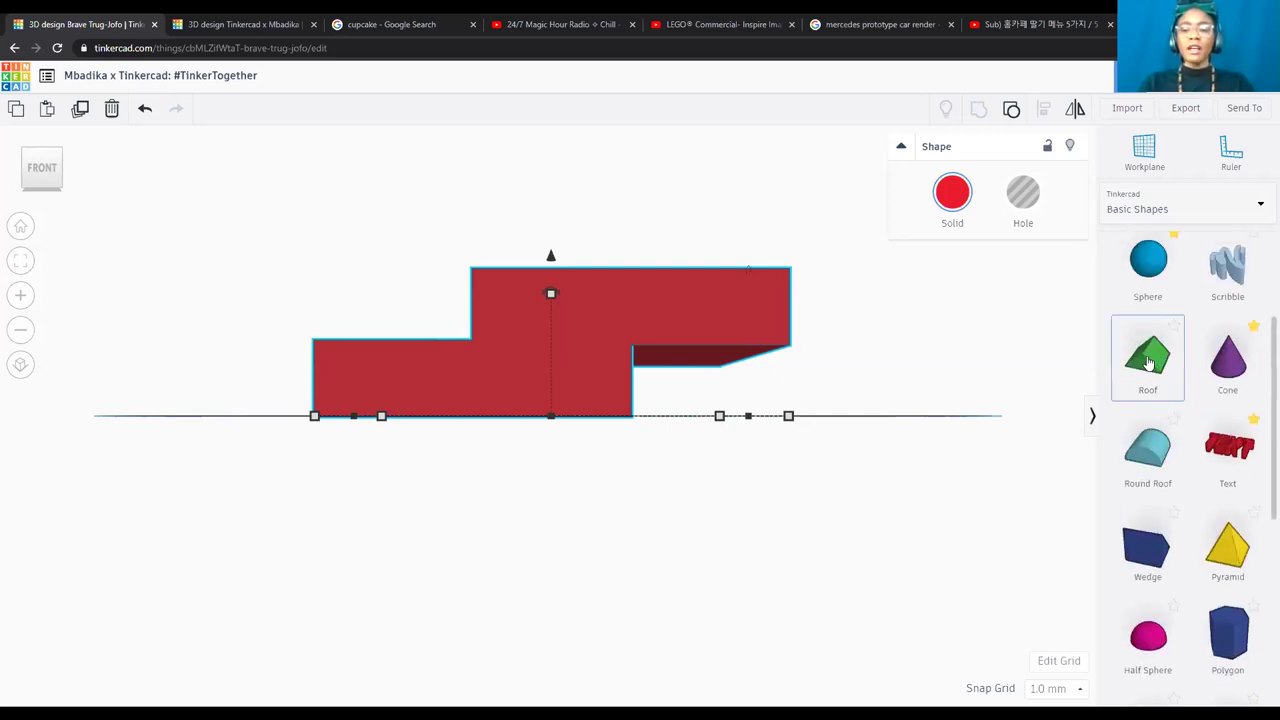
{"action": "left_click", "coordinate": [879, 397]}
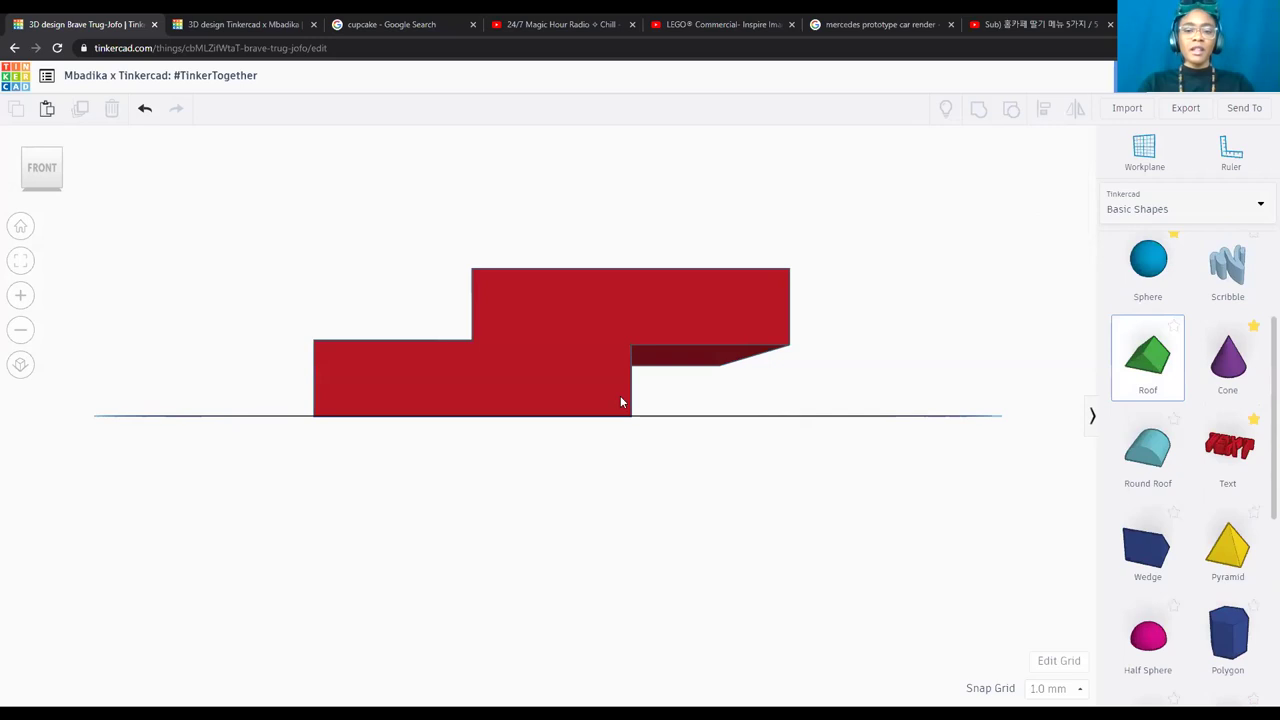
{"action": "left_click", "coordinate": [549, 369]}
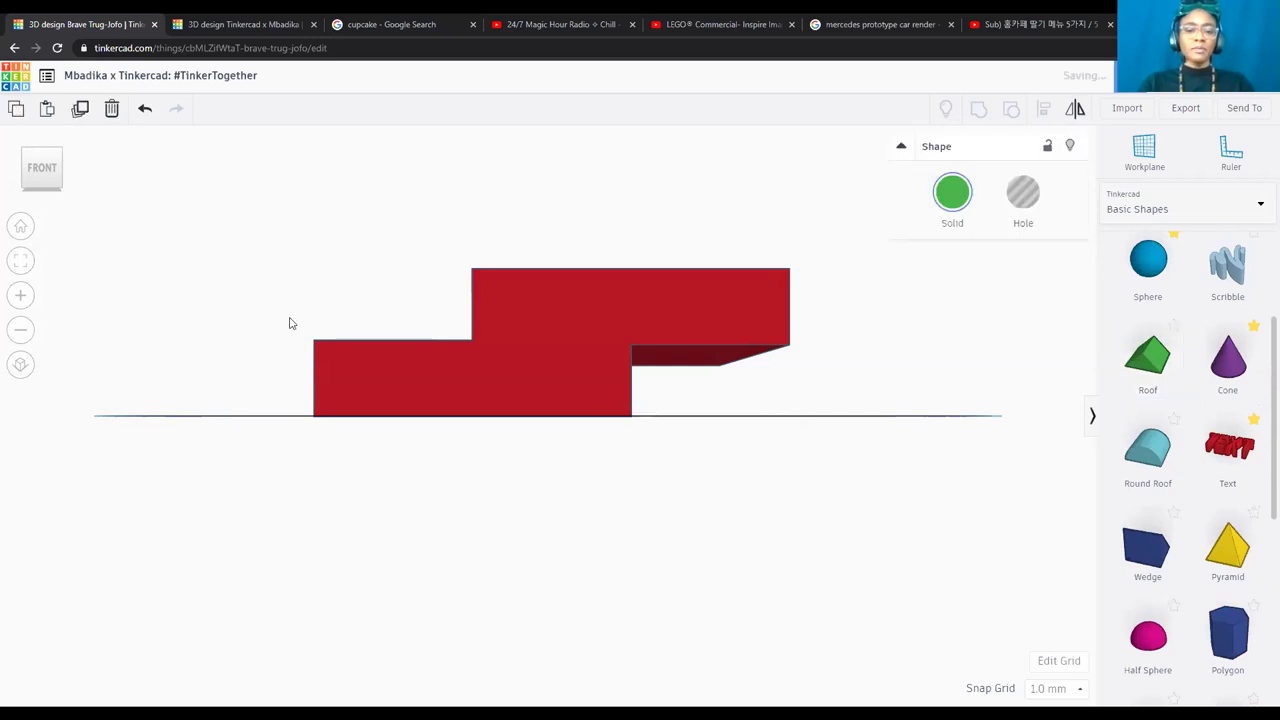
{"action": "left_click", "coordinate": [37, 158]}
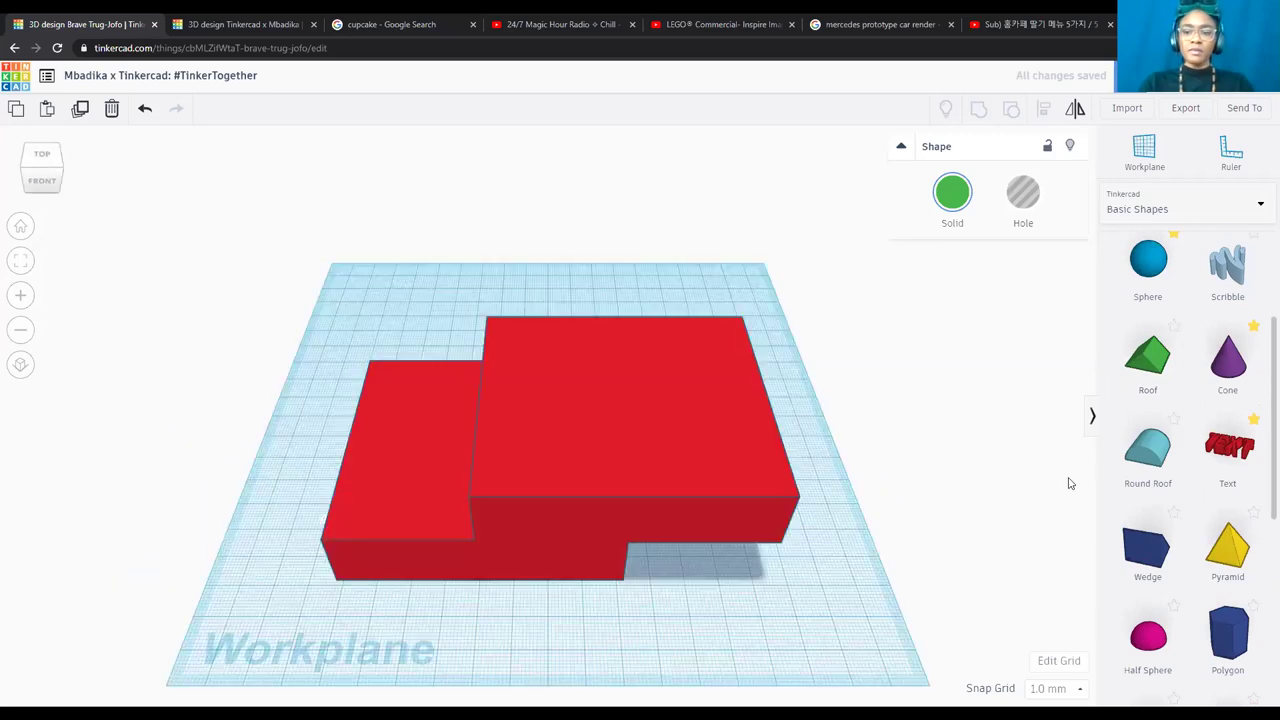
Add a green Roof shape and move it against the red block, adjusting its height.
{"action": "left_click_drag", "start_coordinate": [1148, 357], "coordinate": [700, 594]}
{"action": "left_click", "coordinate": [700, 605]}
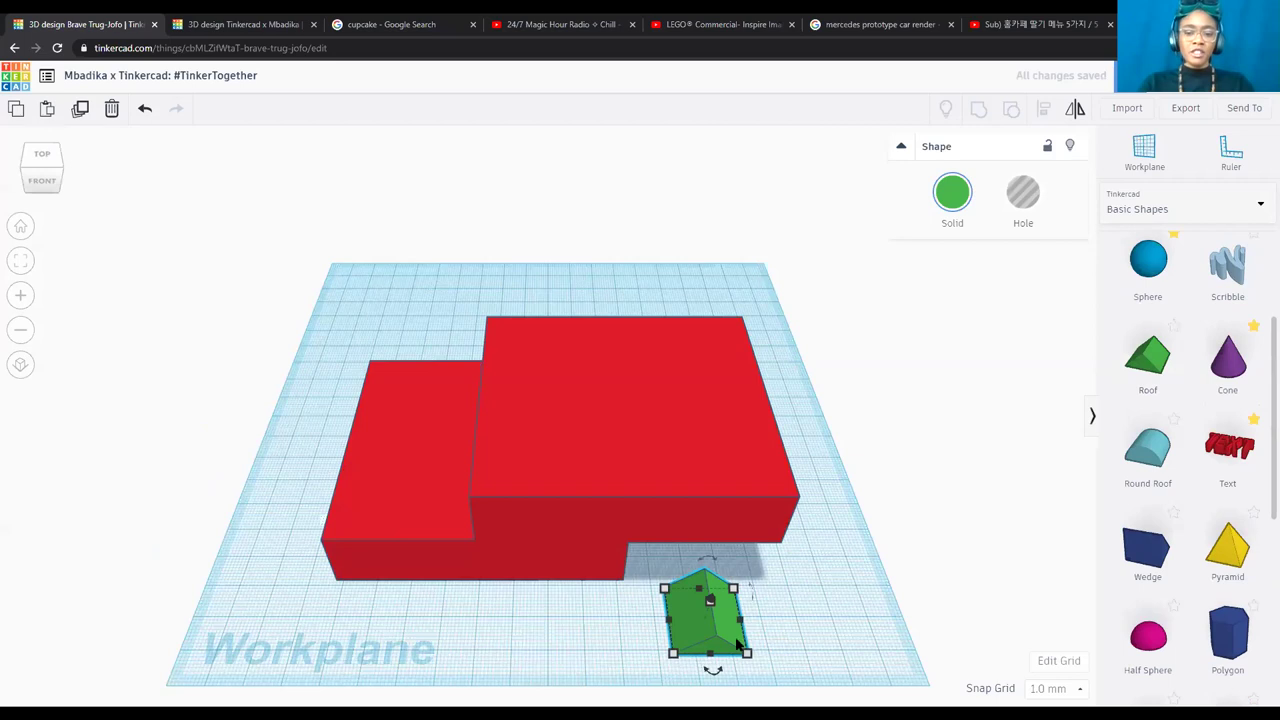
{"action": "left_click_drag", "start_coordinate": [712, 607], "coordinate": [779, 508]}
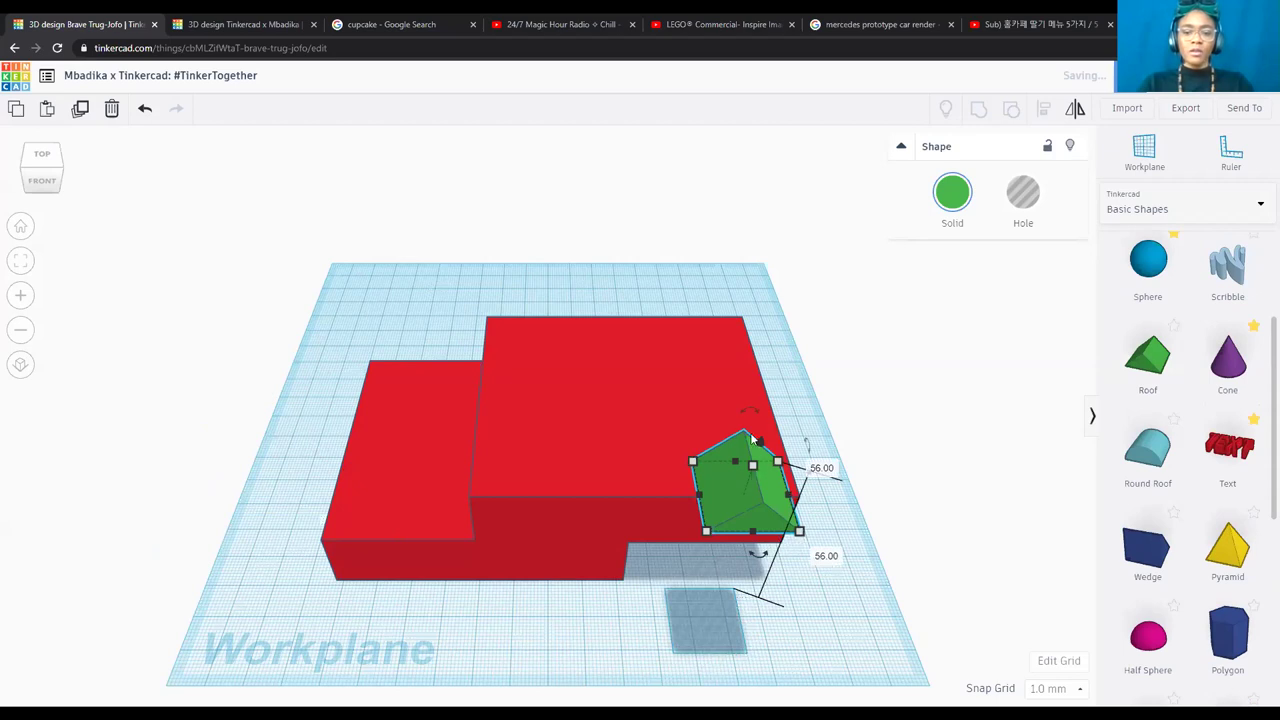
{"action": "left_click_drag", "start_coordinate": [752, 465], "coordinate": [737, 288]}
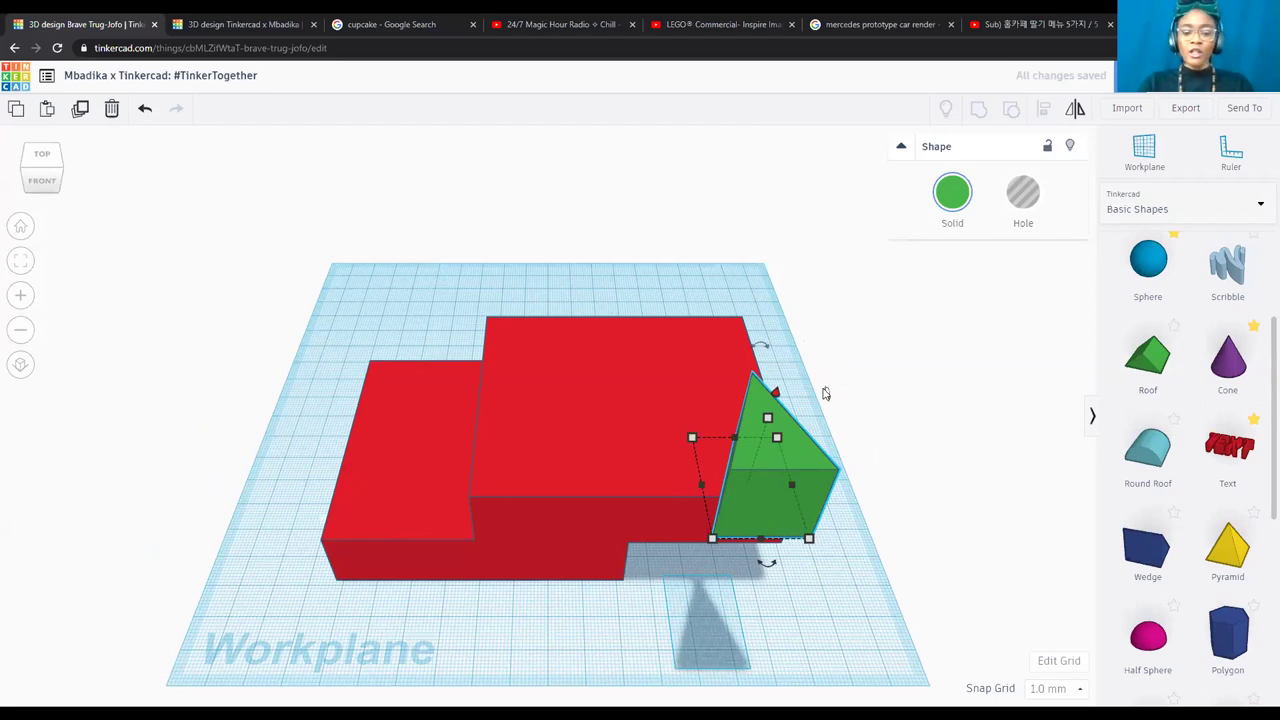
{"action": "key", "text": "ctrl+z"}
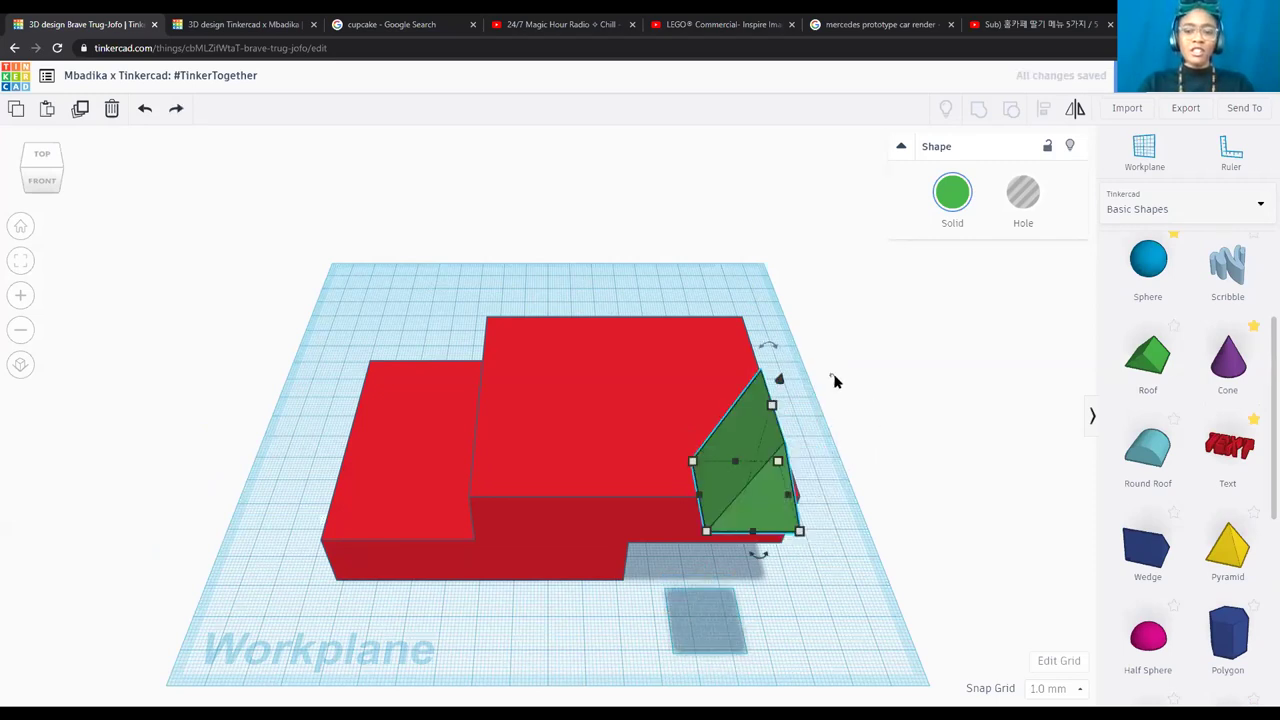
Rotate the green roof -90° so it stands on its side.
{"action": "left_click_drag", "start_coordinate": [832, 380], "coordinate": [797, 320]}
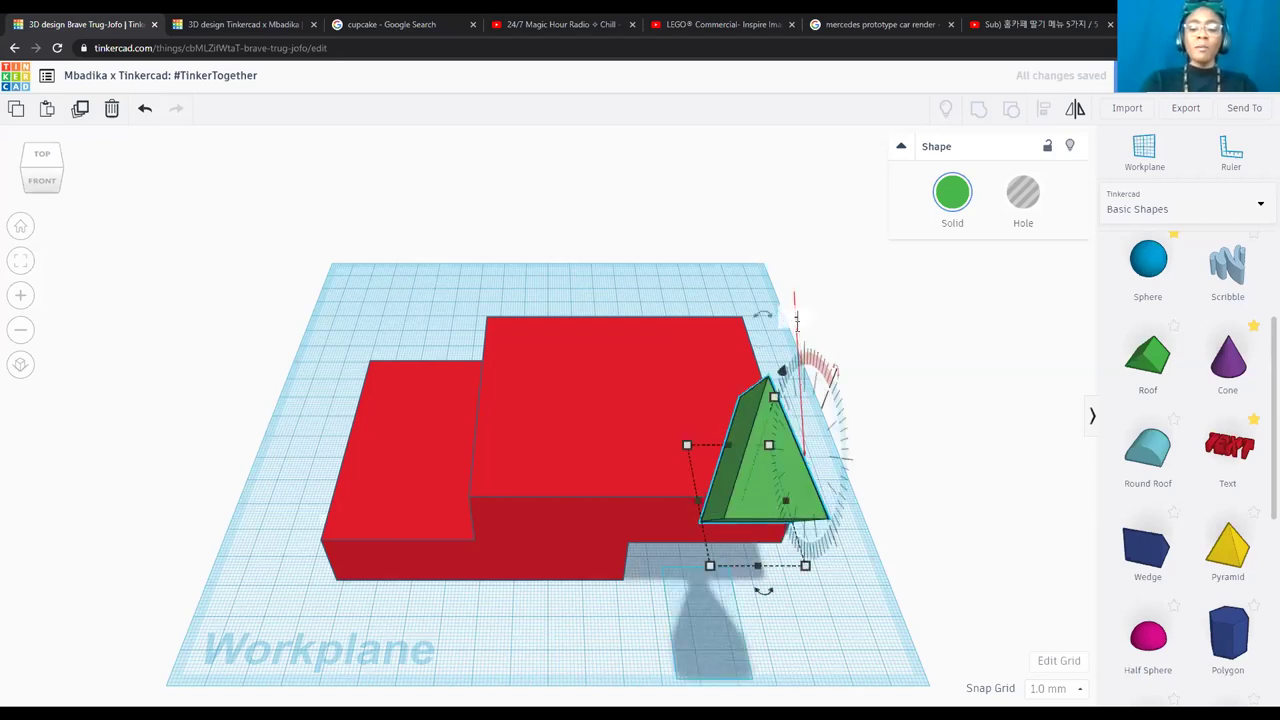
{"action": "left_click", "coordinate": [794, 318]}
{"action": "type", "text": "-90"}
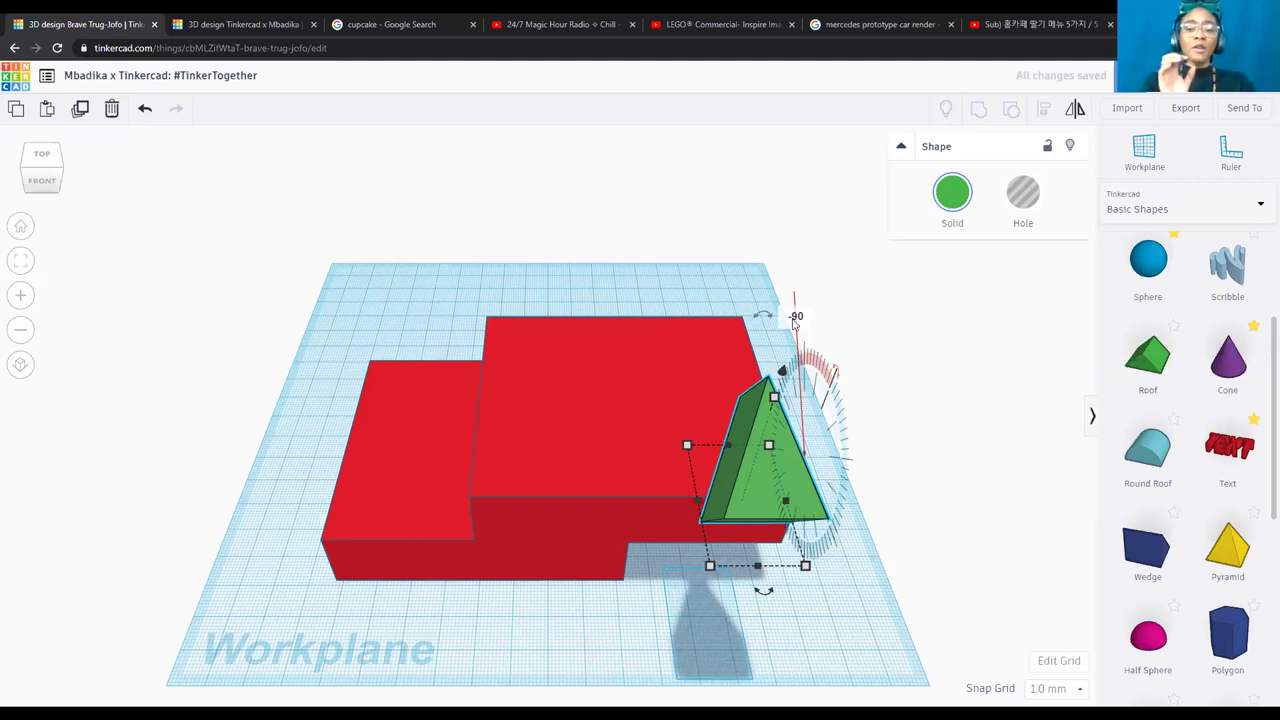
{"action": "key", "text": "Return"}
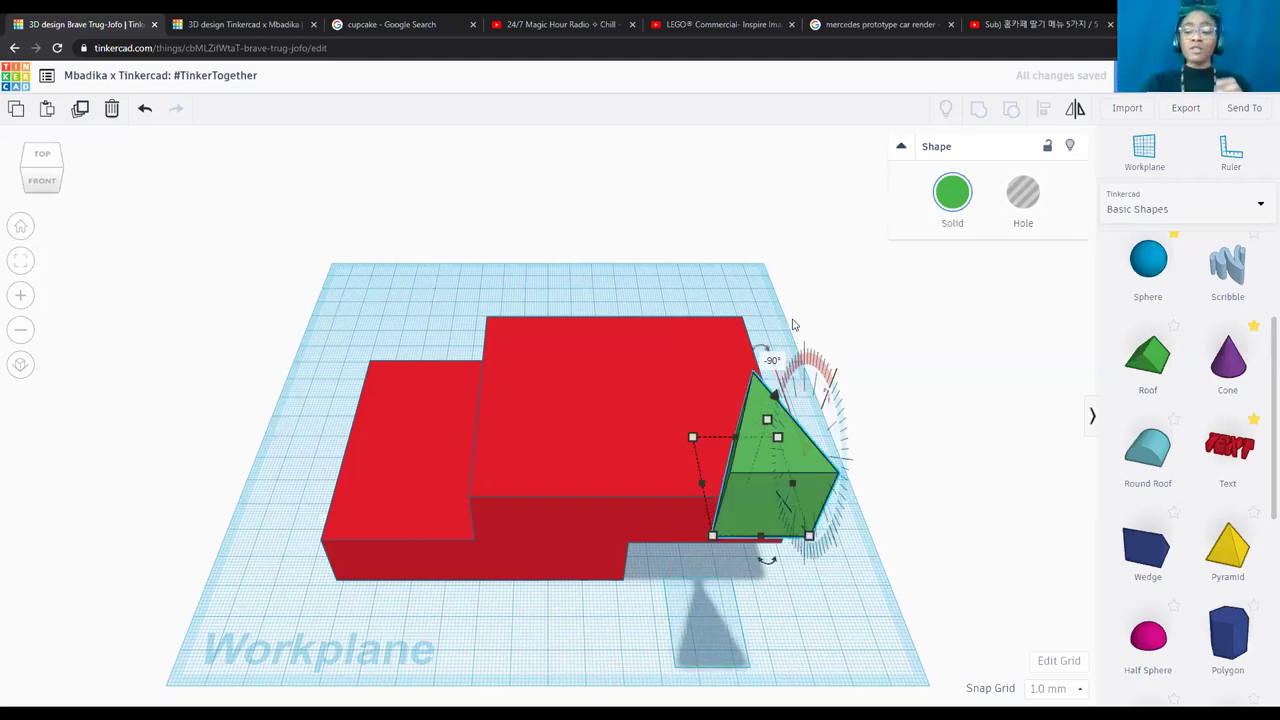
From the front view, move the green roof over the red block and drop it onto its top.
{"action": "left_click", "coordinate": [42, 182]}
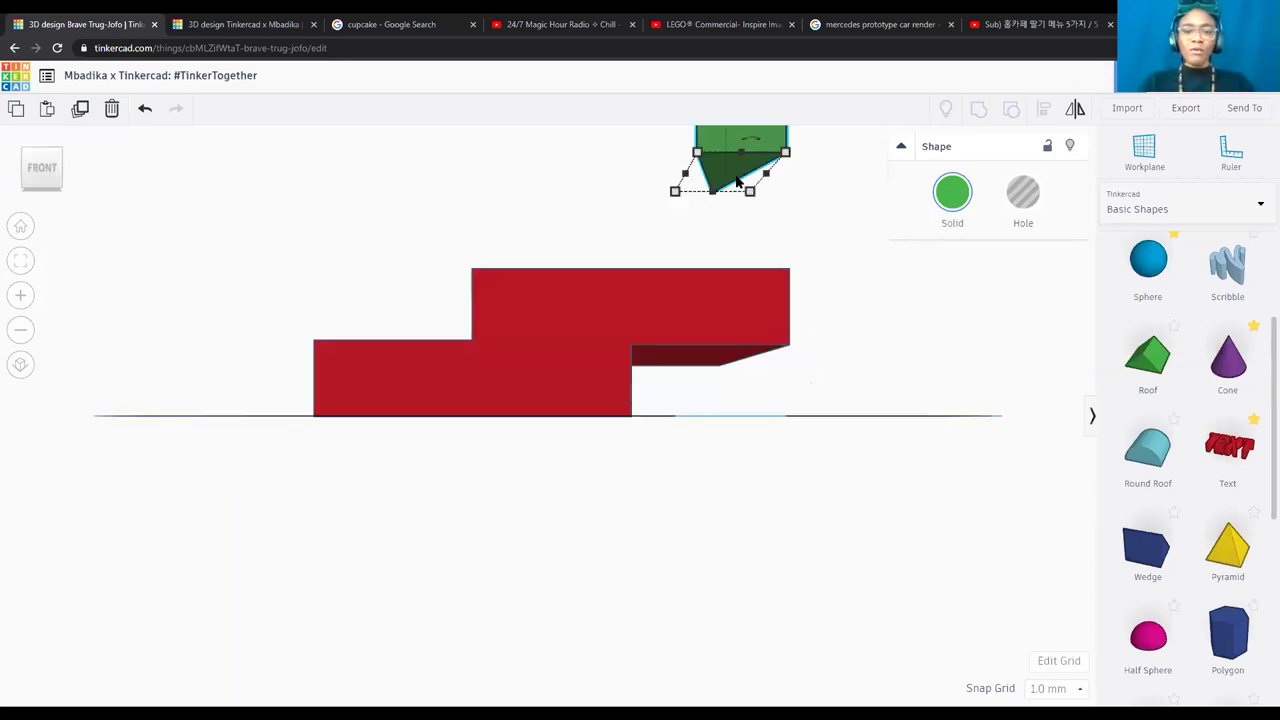
{"action": "left_click_drag", "start_coordinate": [735, 180], "coordinate": [590, 215]}
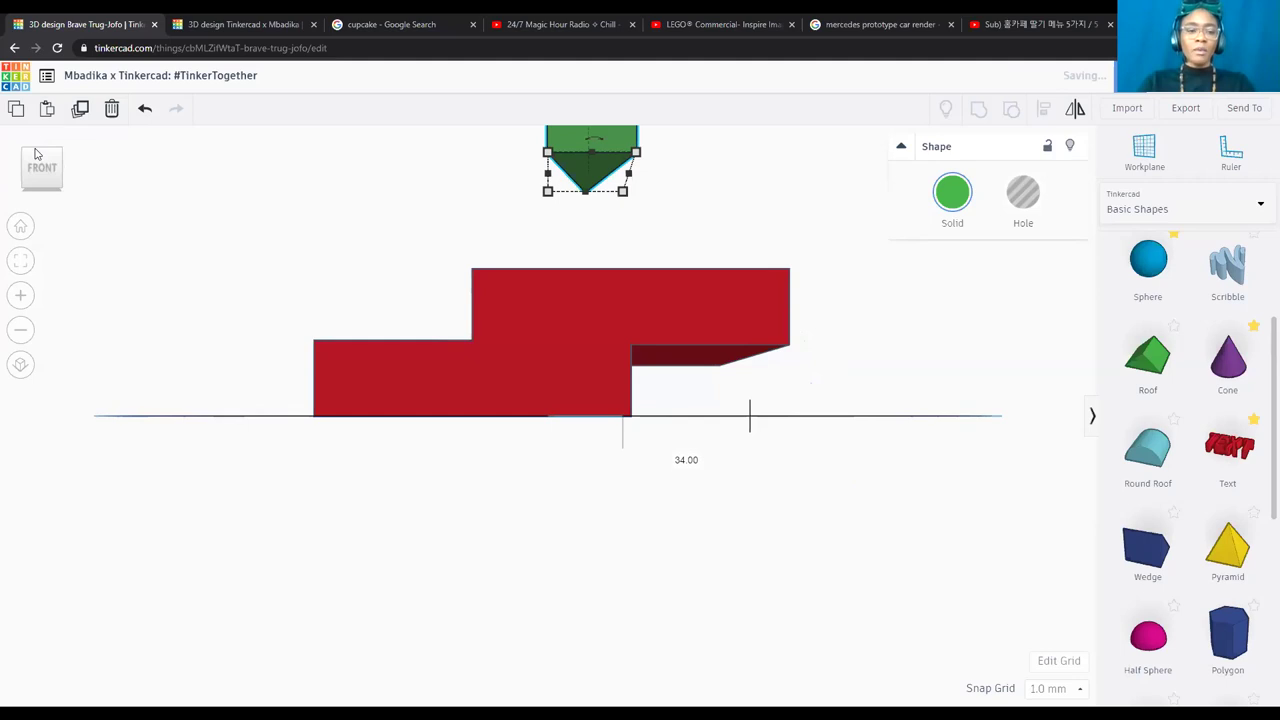
{"action": "scroll", "coordinate": [578, 183], "scroll_direction": "down", "scroll_amount": 3}
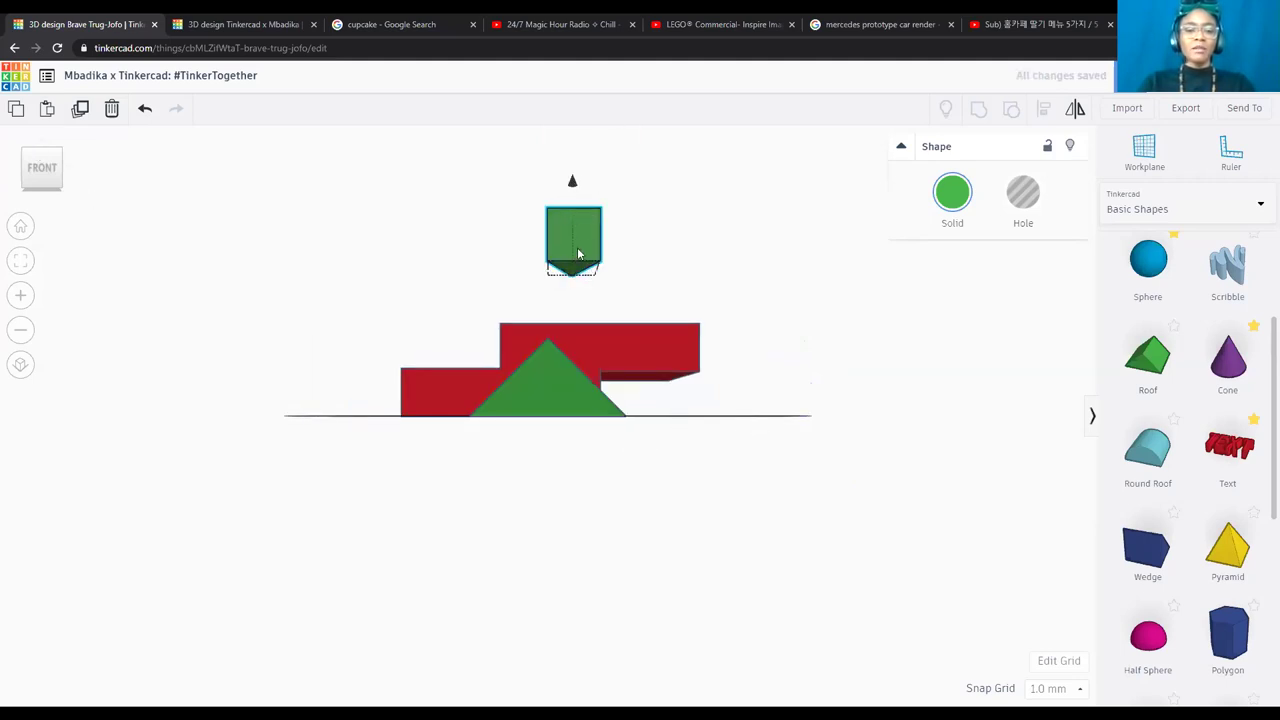
{"action": "key", "text": "d"}
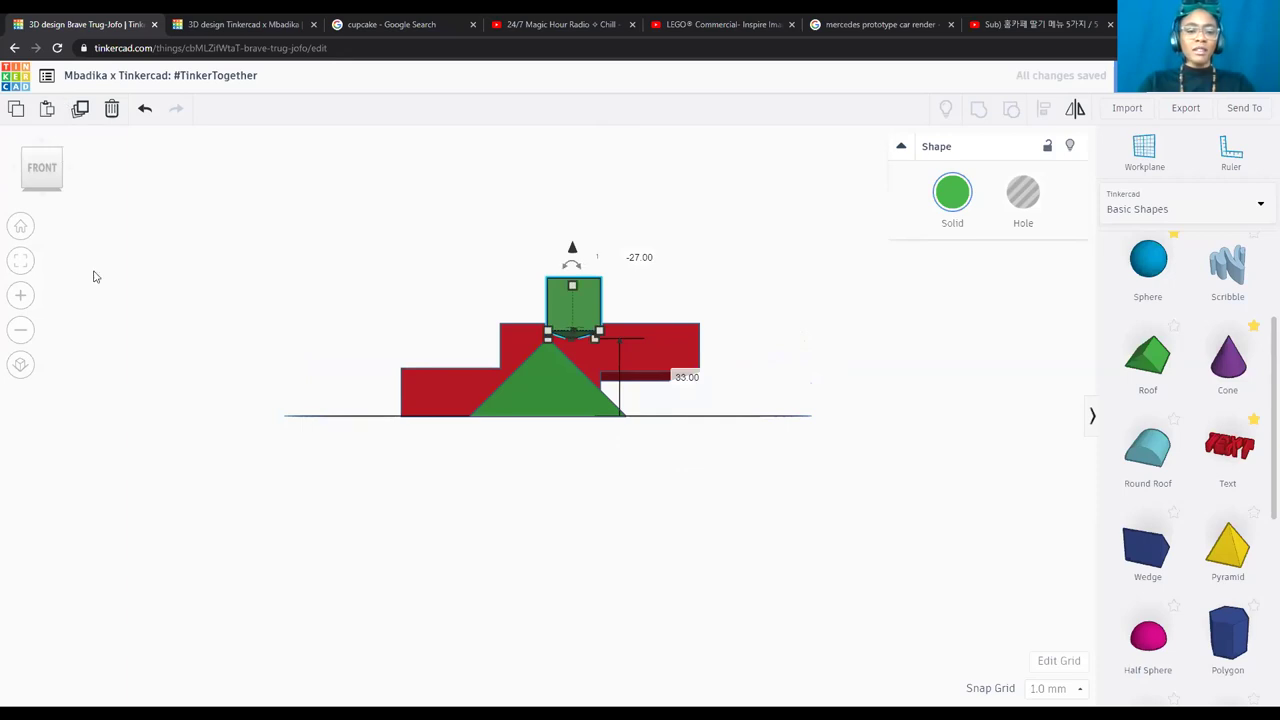
{"action": "key", "text": "h"}
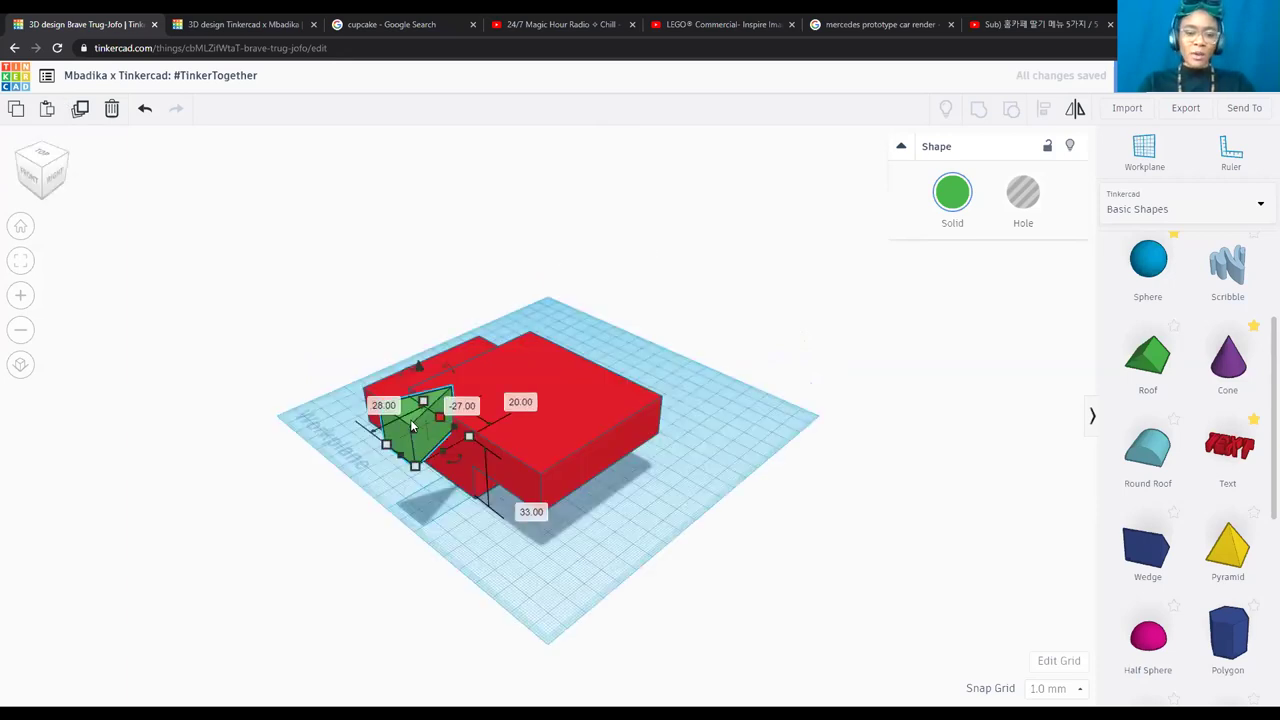
Nudge the green roof four steps into the red block and stretch it to height 43.
{"action": "key", "text": "Up"}
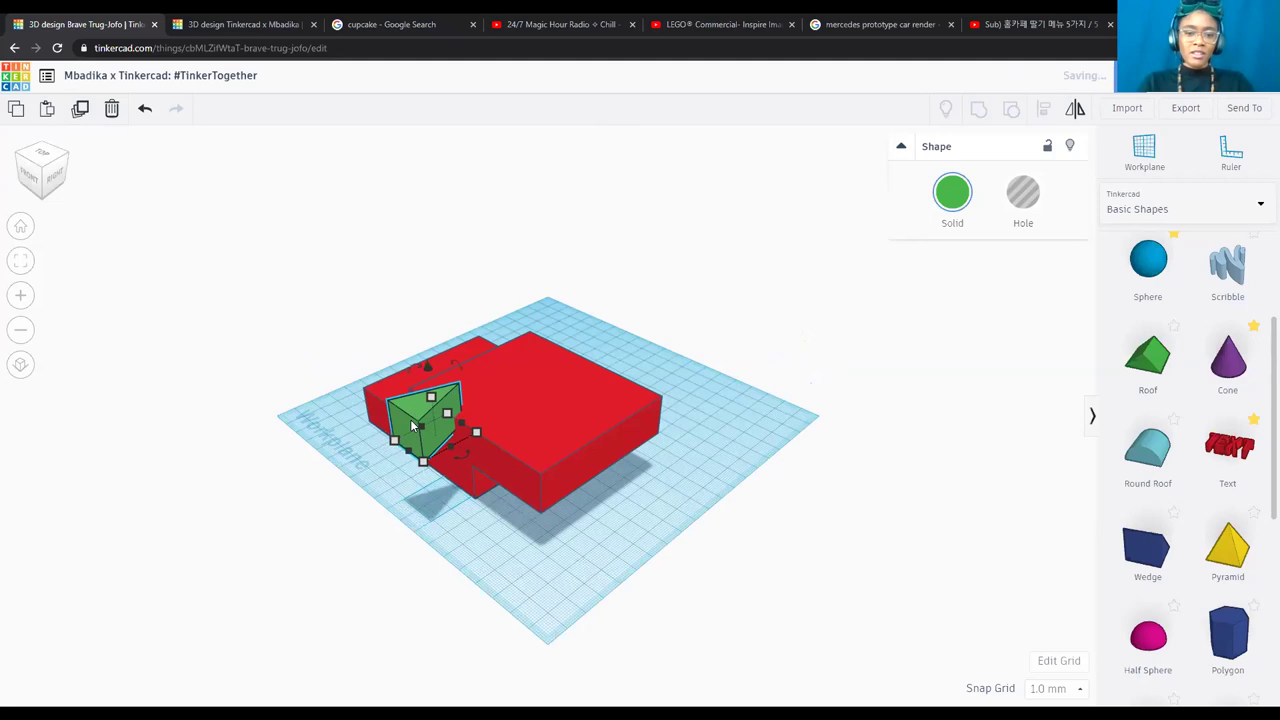
{"action": "key", "text": "Up"}
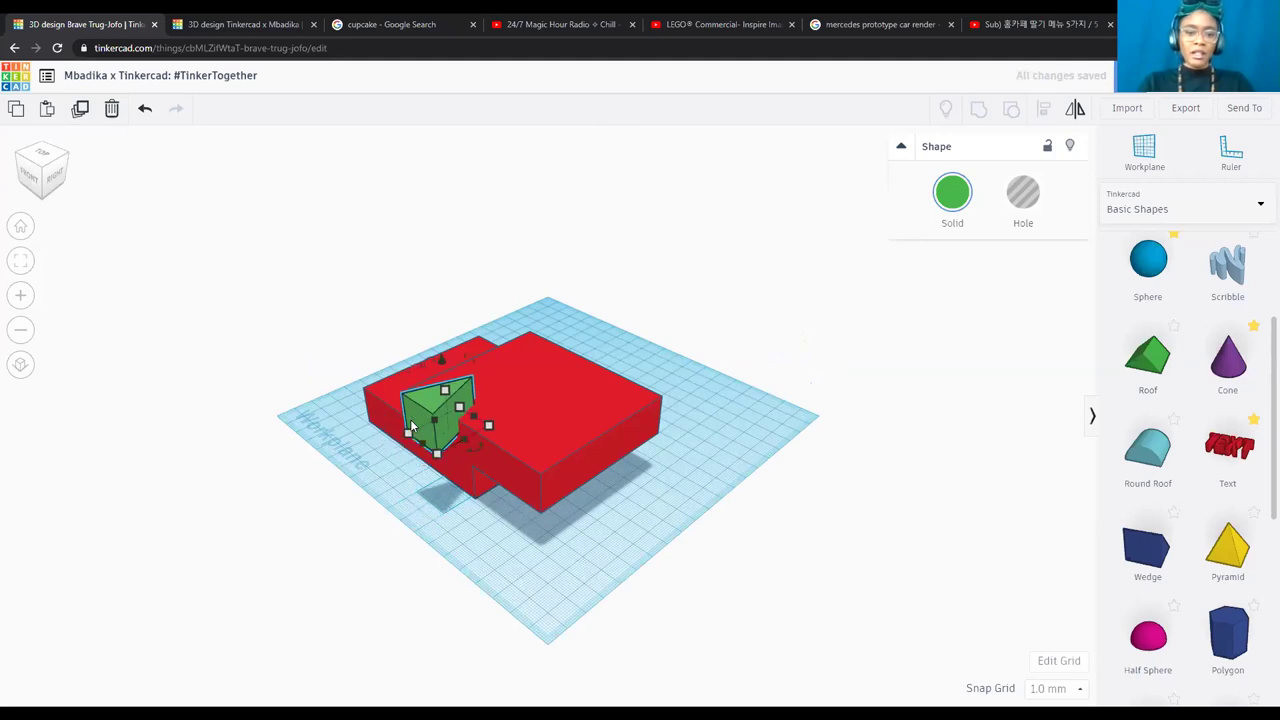
{"action": "key", "text": "Up"}
{"action": "key", "text": "Up"}
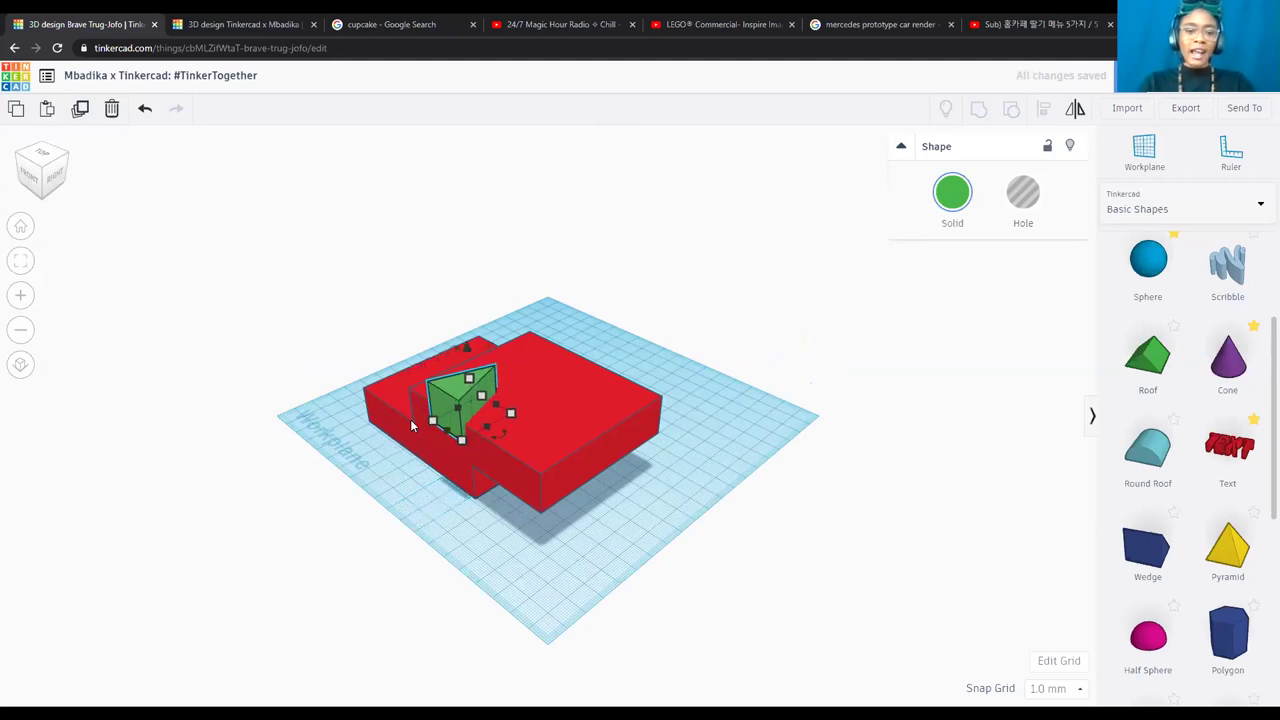
{"action": "key", "text": "Up"}
{"action": "key", "text": "Up"}
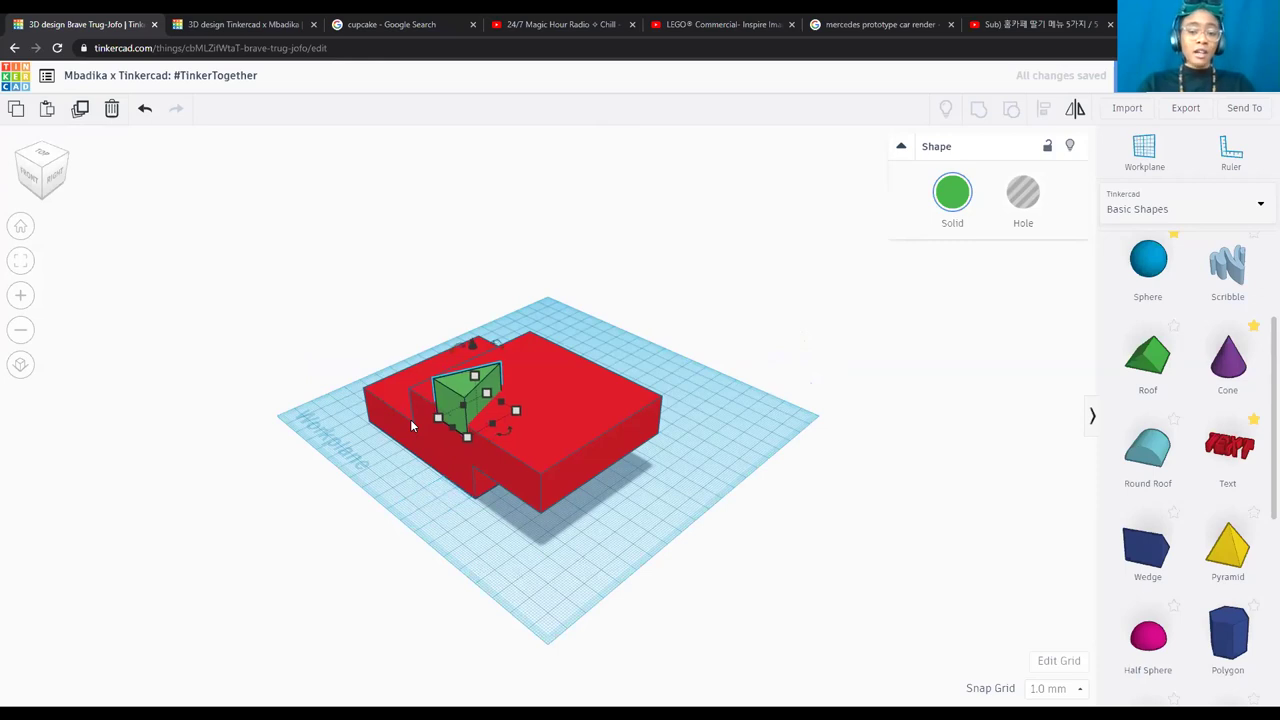
{"action": "mouse_move", "coordinate": [474, 376]}
{"action": "left_mouse_down"}
{"action": "mouse_move", "coordinate": [478, 330]}
{"action": "mouse_move", "coordinate": [490, 370]}
{"action": "left_mouse_up"}
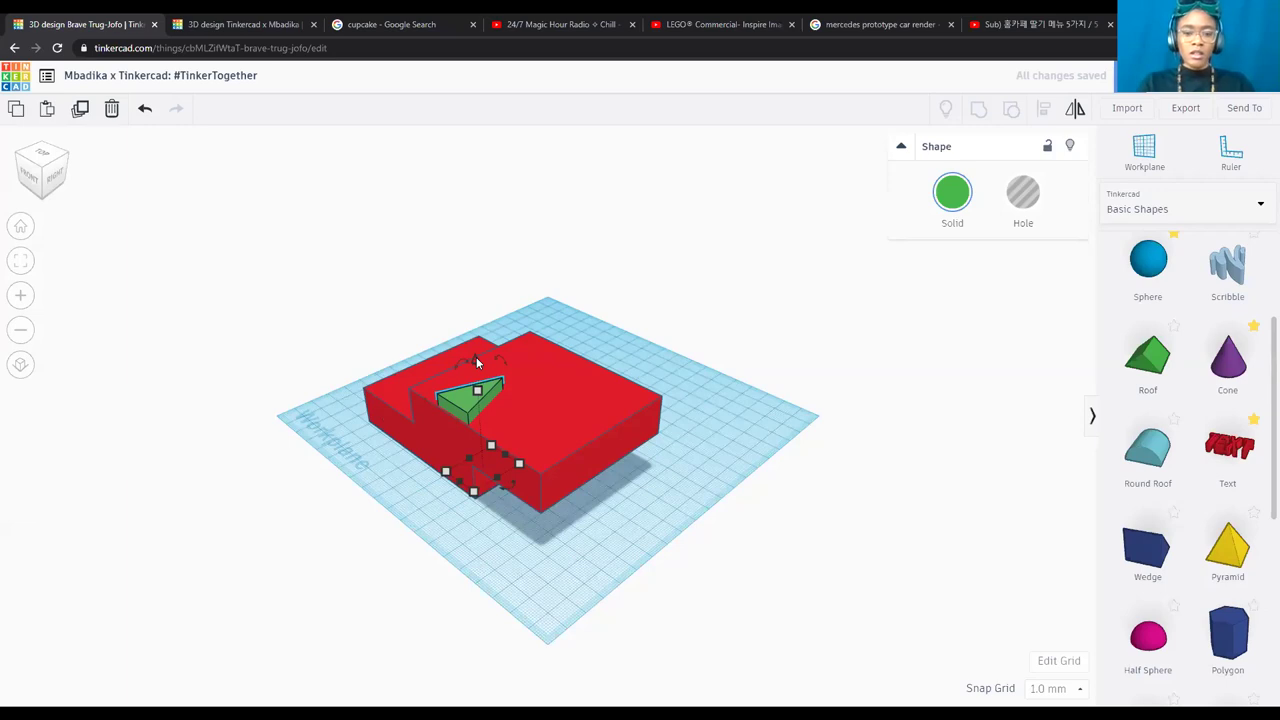
Undo the last move, reposition the roof, make it a Hole and lengthen it.
{"action": "key", "text": "ctrl+z"}
{"action": "left_click_drag", "start_coordinate": [474, 358], "coordinate": [478, 362]}
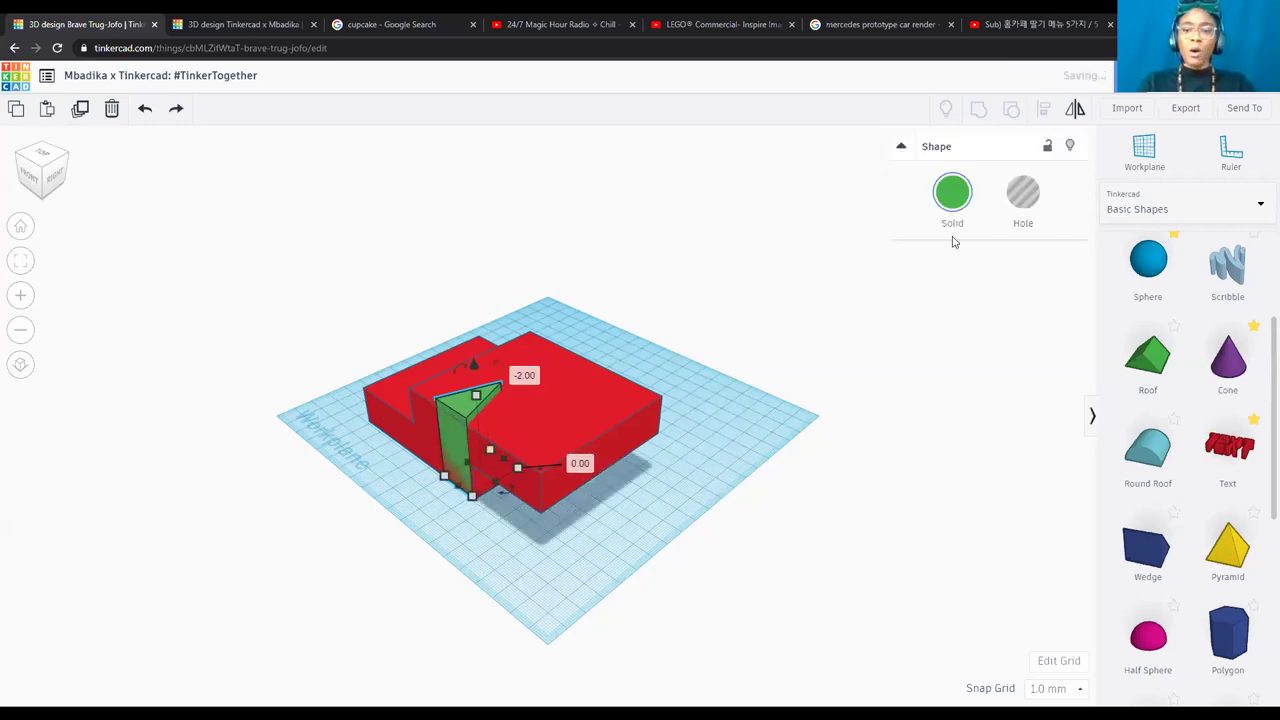
{"action": "left_click", "coordinate": [1022, 195]}
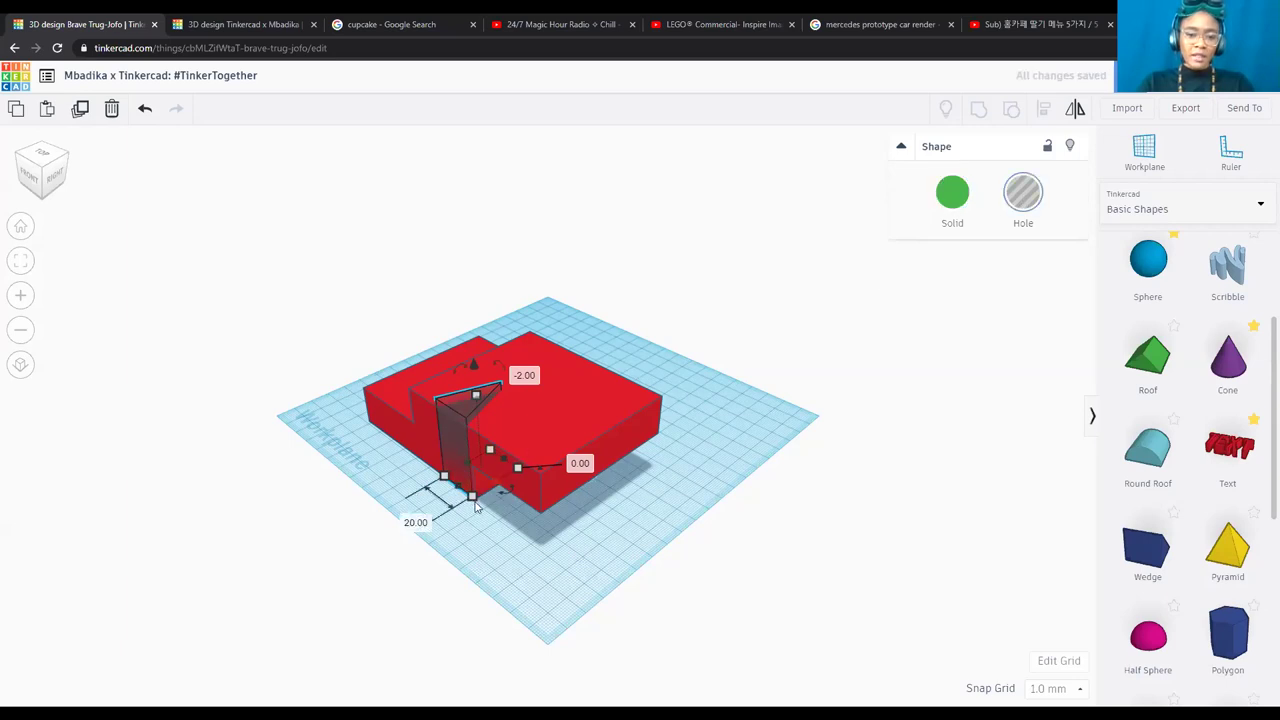
{"action": "left_click_drag", "start_coordinate": [499, 486], "coordinate": [577, 530]}
Group the hole roof with the red block to cut the V-shaped notch.
{"action": "left_click", "coordinate": [564, 366], "text": "shift"}
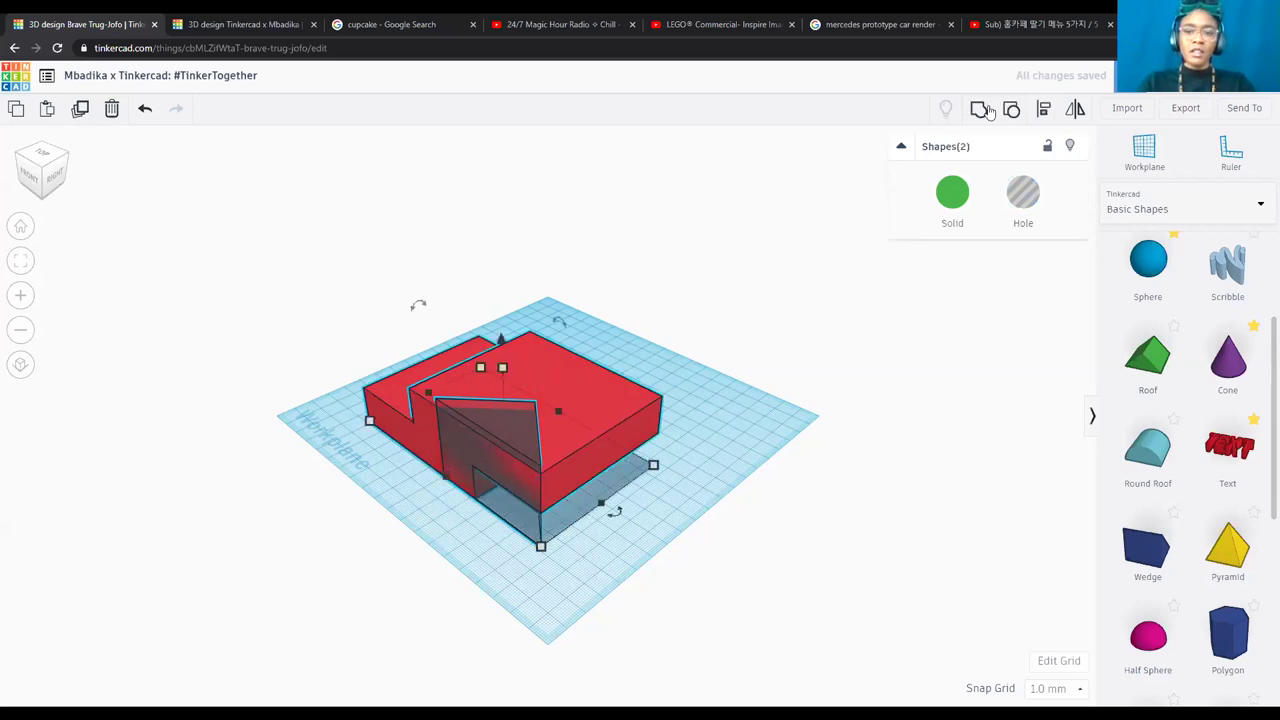
{"action": "left_click", "coordinate": [979, 108]}
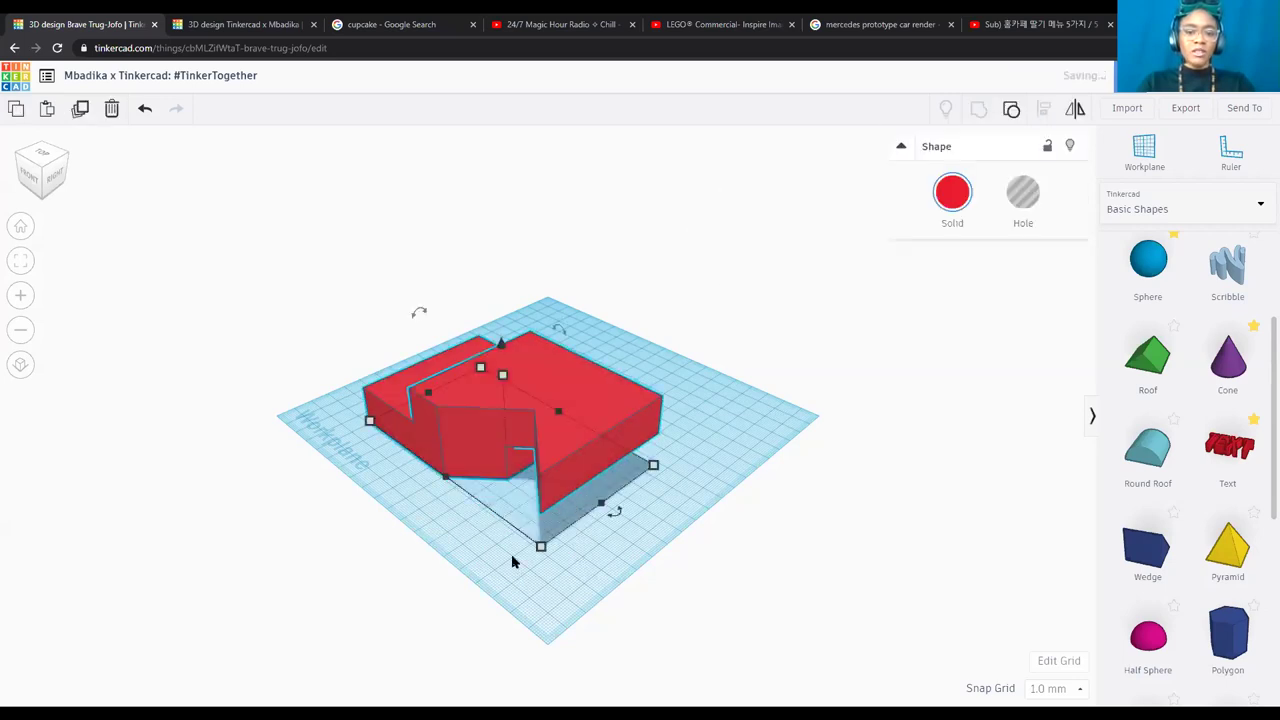
{"action": "left_click", "coordinate": [32, 187]}
{"action": "key", "text": "ctrl+shift+g"}
{"action": "left_click", "coordinate": [553, 396]}
{"action": "key", "text": "Delete"}
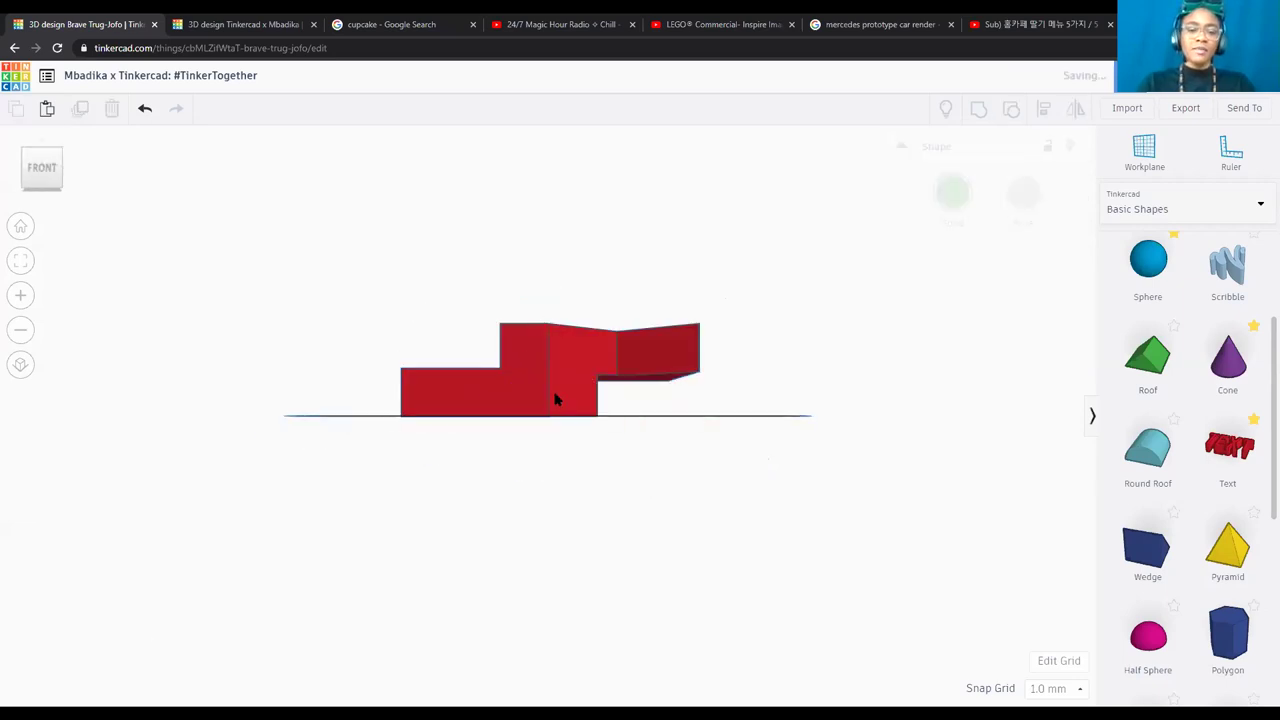
{"action": "left_click", "coordinate": [21, 226]}
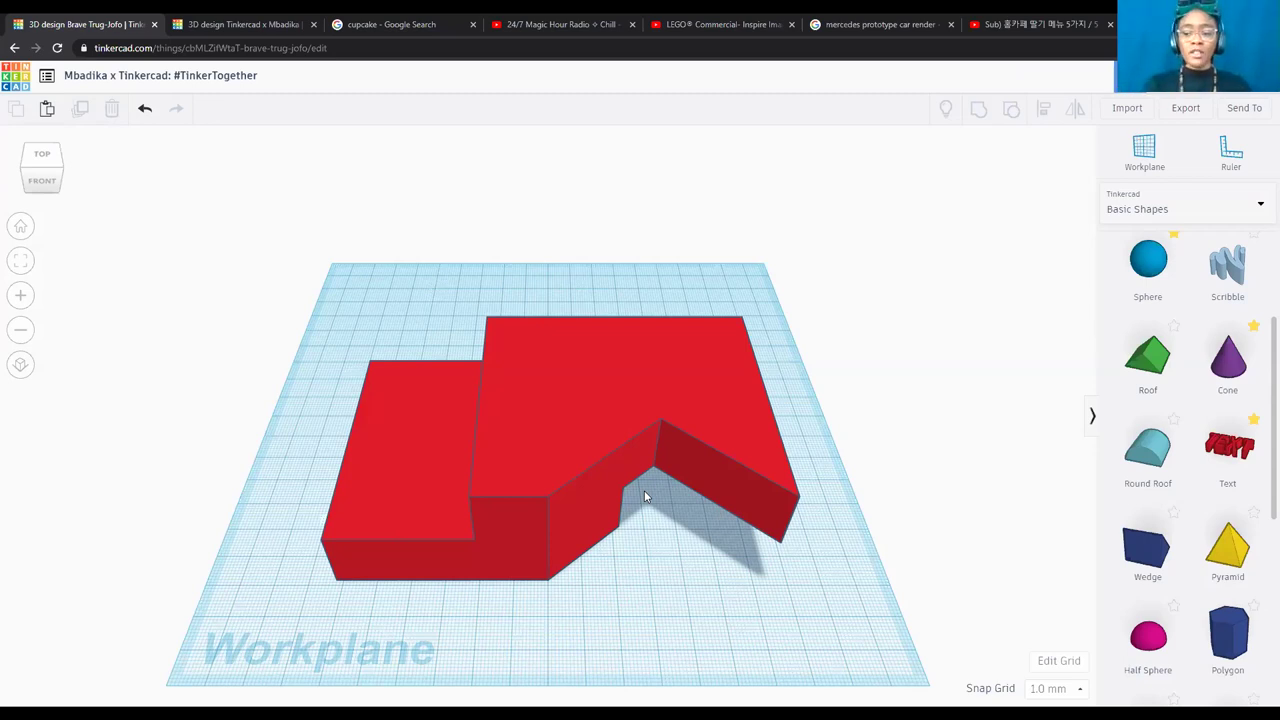
{"action": "left_click", "coordinate": [530, 452]}
Delete the notched red shape from the workplane.
{"action": "key", "text": "Delete"}
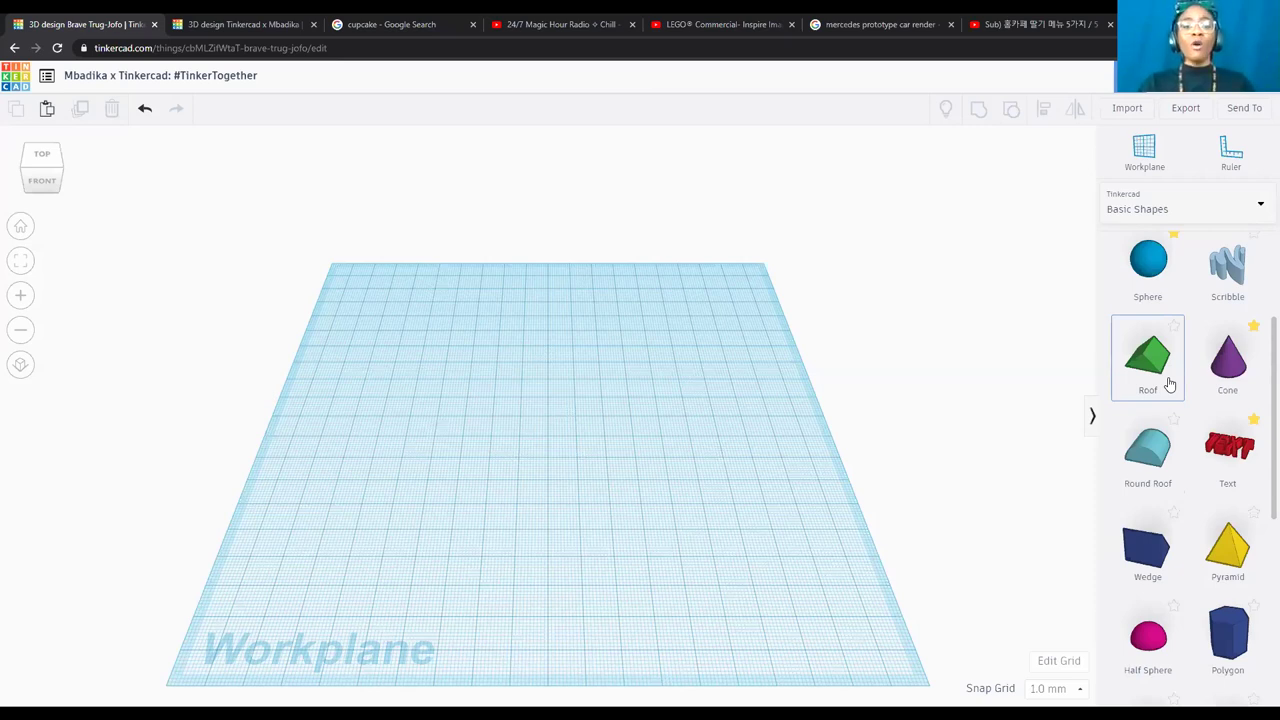
{"action": "scroll", "coordinate": [1210, 305], "scroll_direction": "up", "scroll_amount": 2}
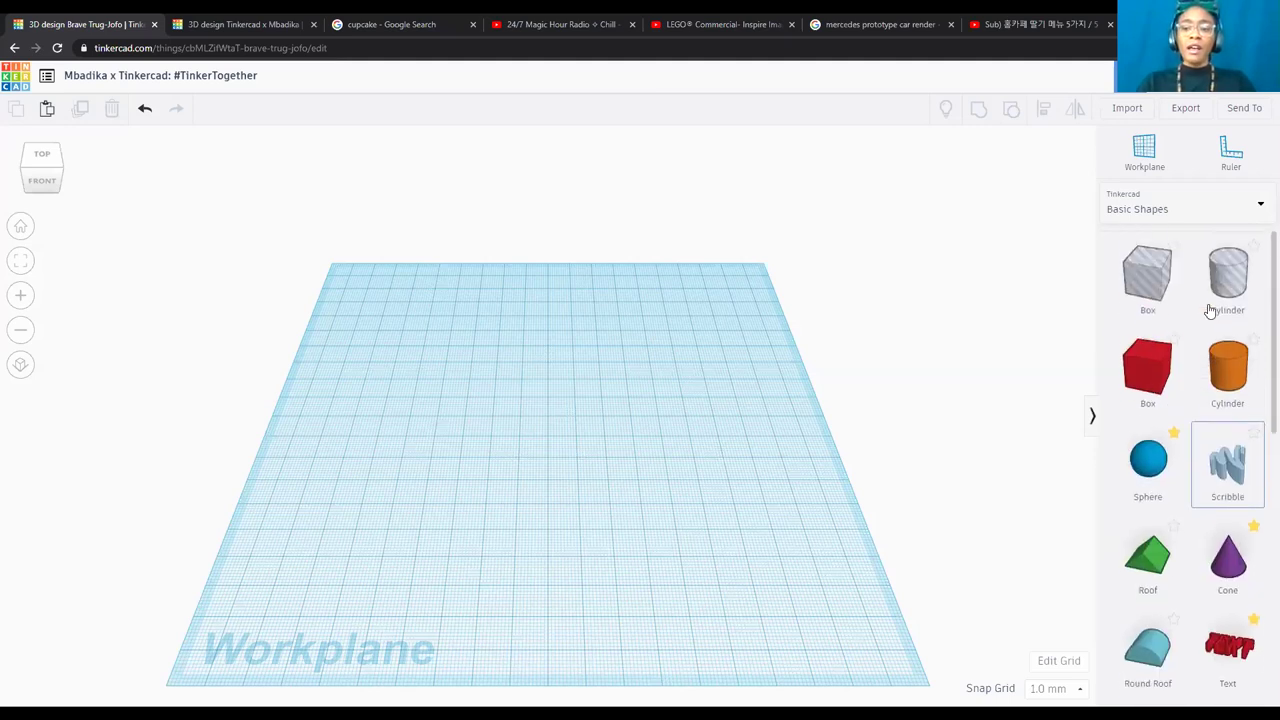
{"action": "scroll", "coordinate": [1200, 380], "scroll_direction": "down", "scroll_amount": 2}
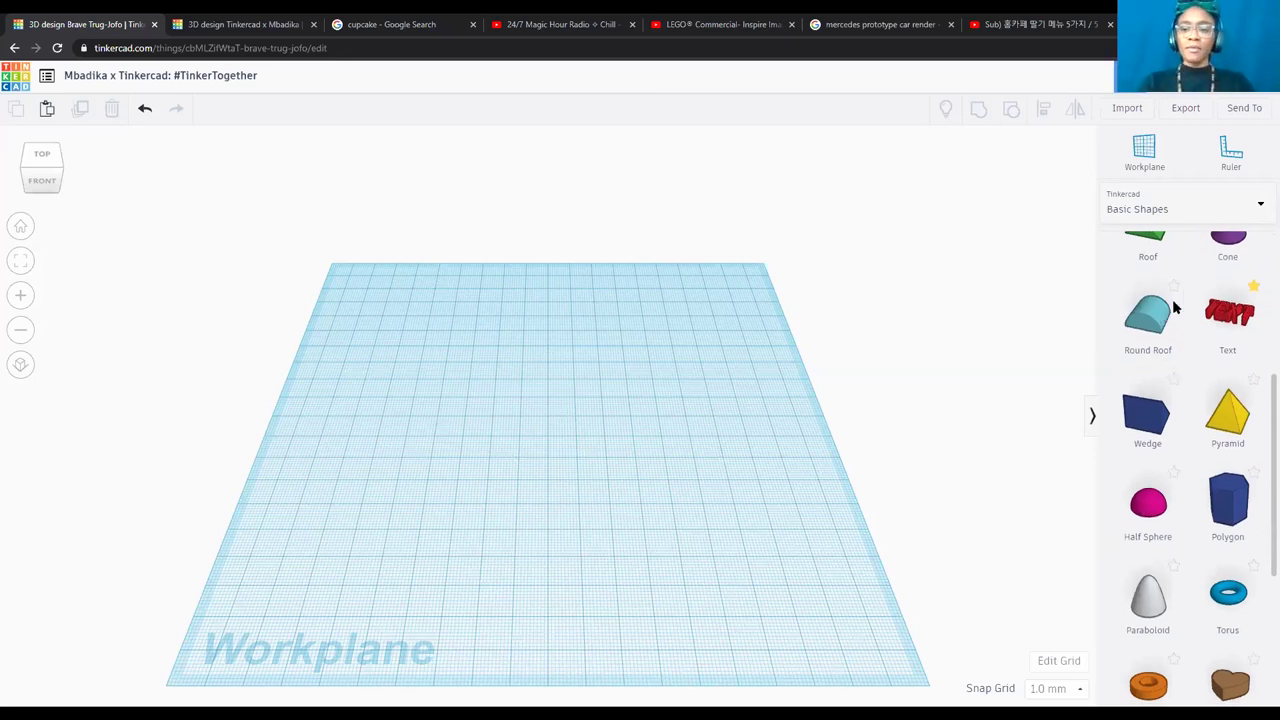
{"action": "scroll", "coordinate": [1170, 306], "scroll_direction": "down", "scroll_amount": 3}
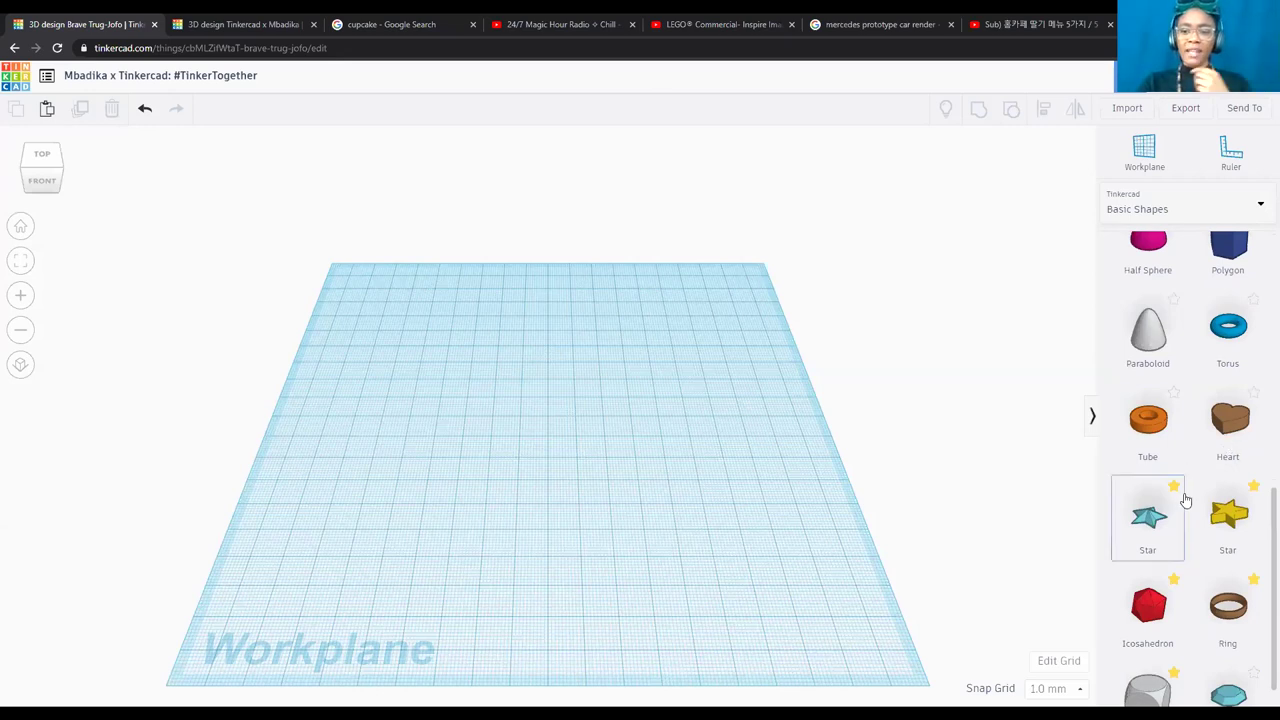
{"action": "scroll", "coordinate": [1186, 500], "scroll_direction": "down", "scroll_amount": 1}
{"action": "scroll", "coordinate": [1186, 500], "scroll_direction": "up", "scroll_amount": 4}
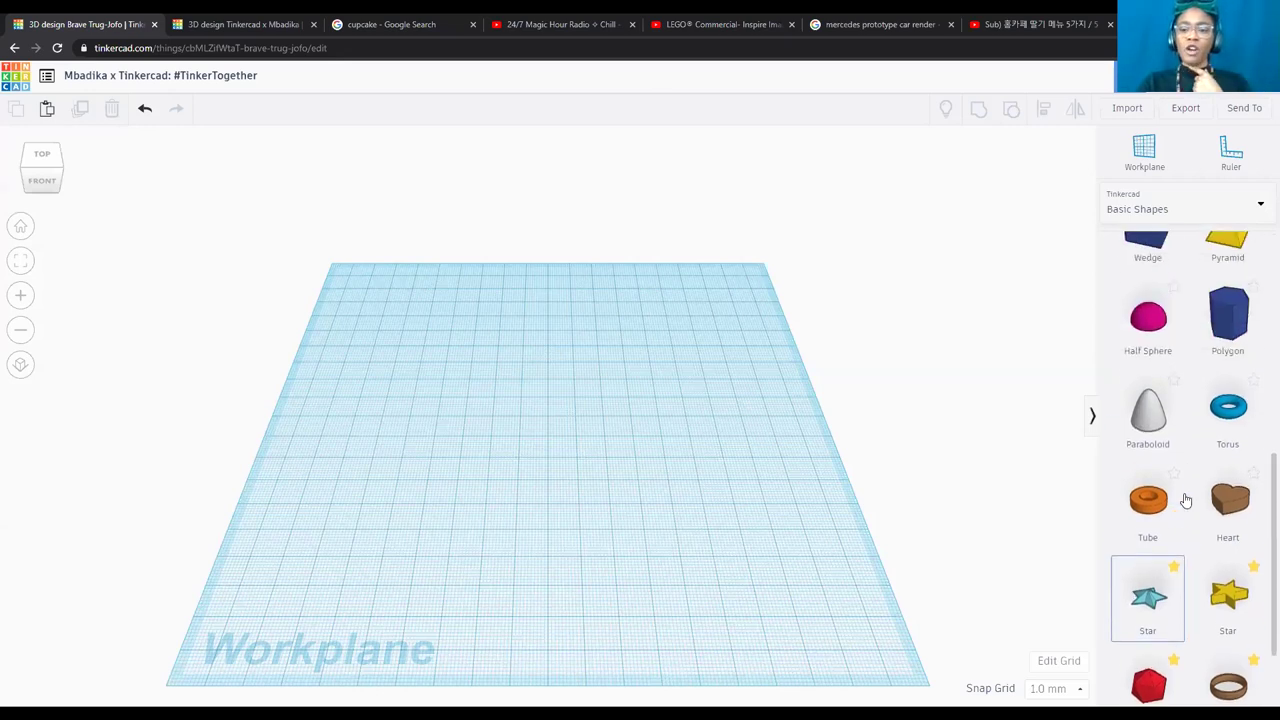
{"action": "scroll", "coordinate": [1186, 500], "scroll_direction": "up", "scroll_amount": 4}
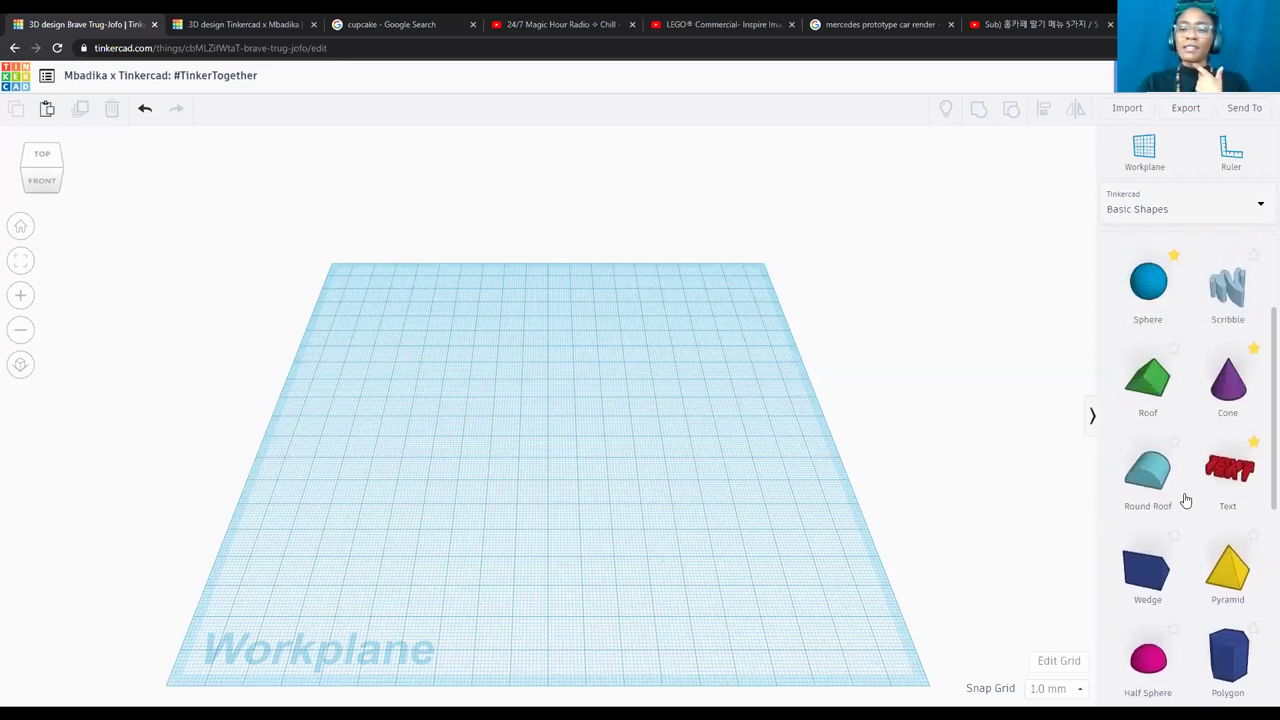
{"action": "scroll", "coordinate": [1186, 500], "scroll_direction": "down", "scroll_amount": 8}
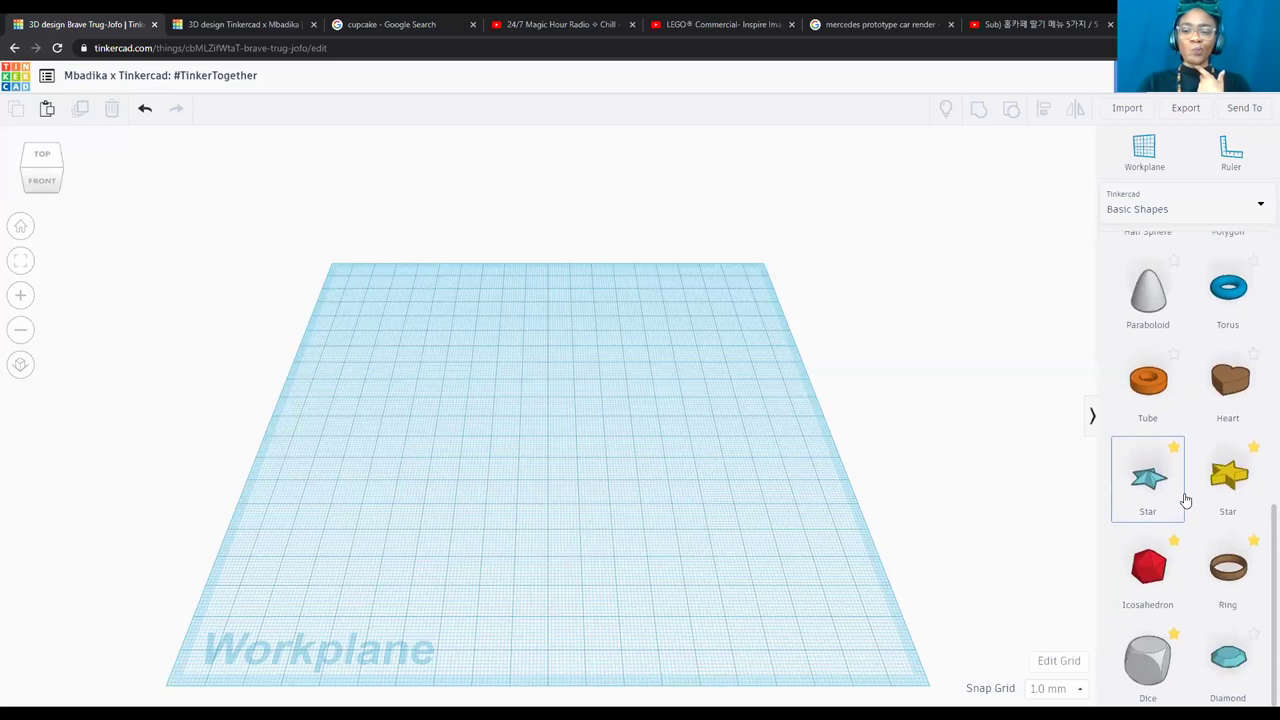
{"action": "scroll", "coordinate": [1186, 500], "scroll_direction": "up", "scroll_amount": 3}
{"action": "scroll", "coordinate": [1186, 500], "scroll_direction": "up", "scroll_amount": 5}
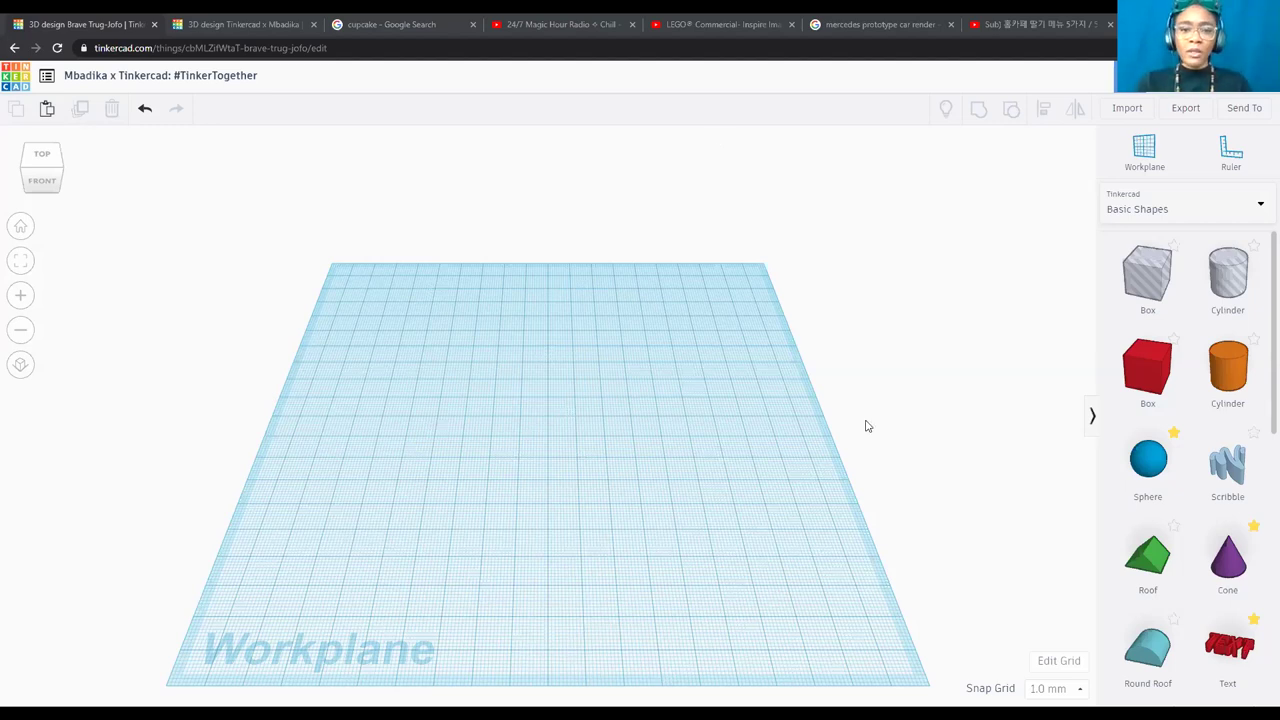
{"action": "scroll", "coordinate": [1149, 452], "scroll_direction": "down", "scroll_amount": 5}
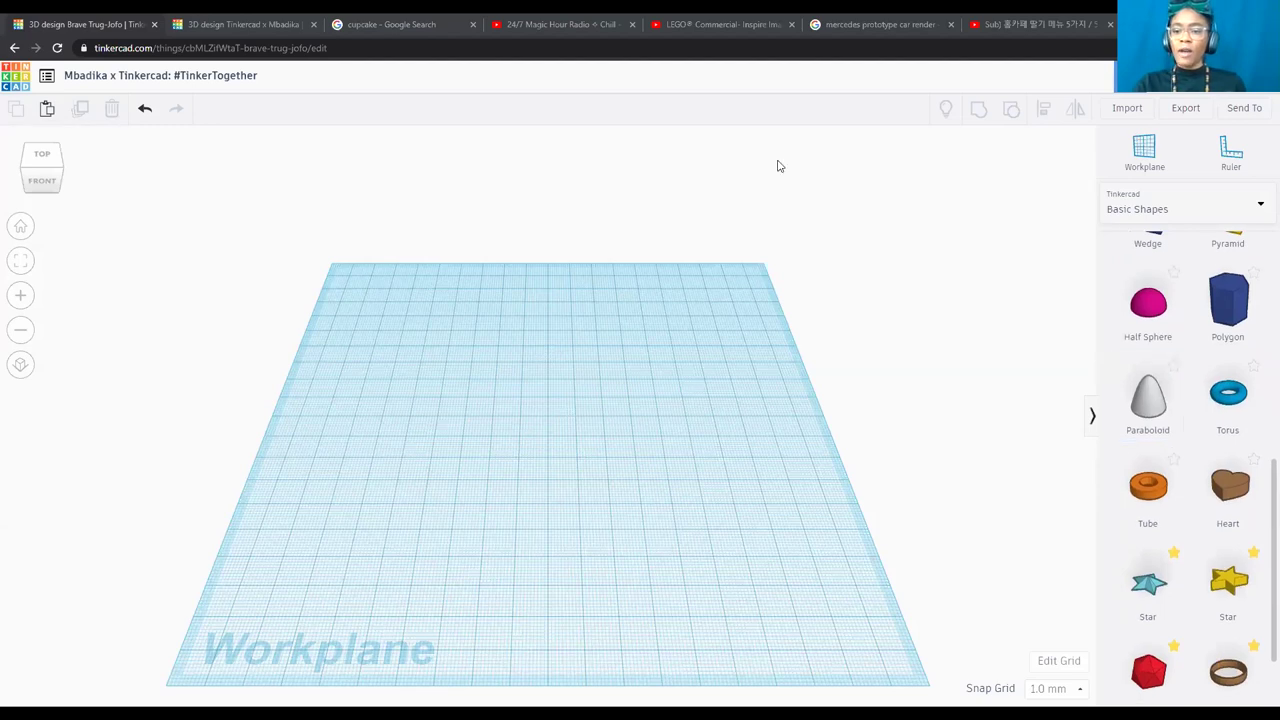
Place a Paraboloid from Basic Shapes on the workplane, left of centre.
{"action": "left_click_drag", "start_coordinate": [1149, 400], "coordinate": [491, 426]}
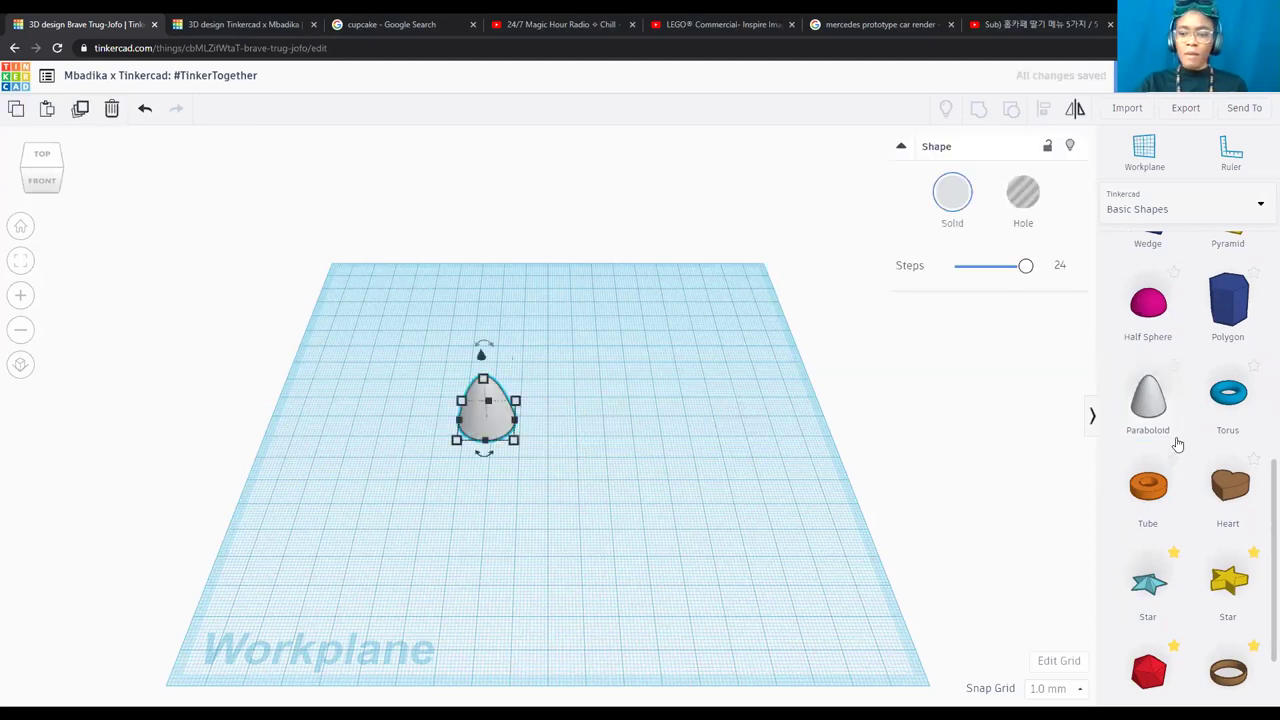
{"action": "scroll", "coordinate": [1203, 429], "scroll_direction": "down", "scroll_amount": 1}
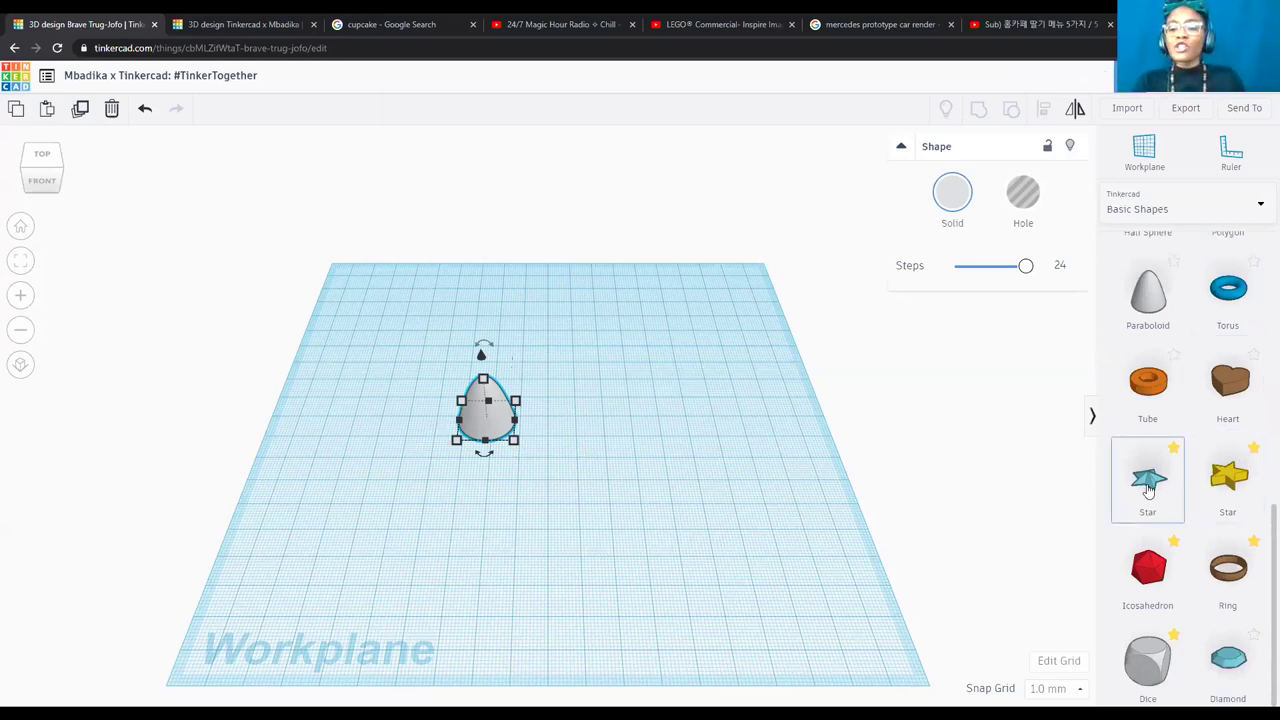
Place a teal five-point Star behind and right of the paraboloid.
{"action": "left_click_drag", "start_coordinate": [1157, 485], "coordinate": [791, 463]}
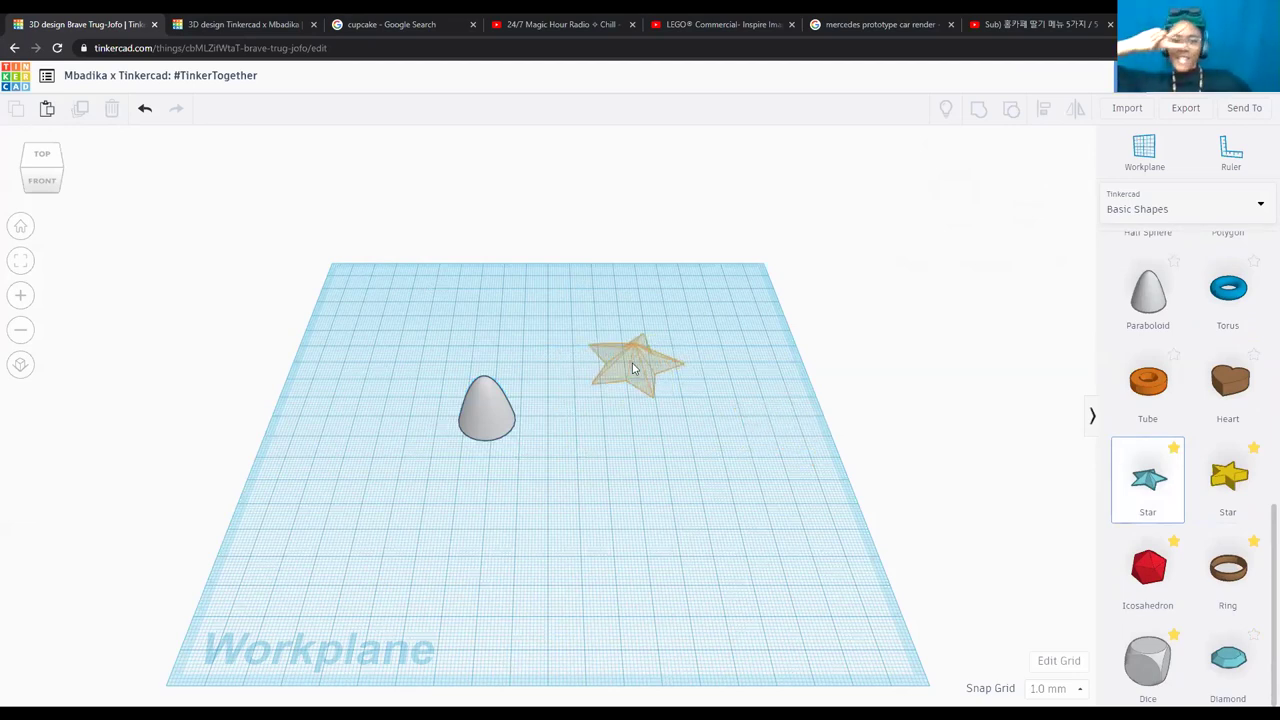
{"action": "left_click", "coordinate": [632, 368]}
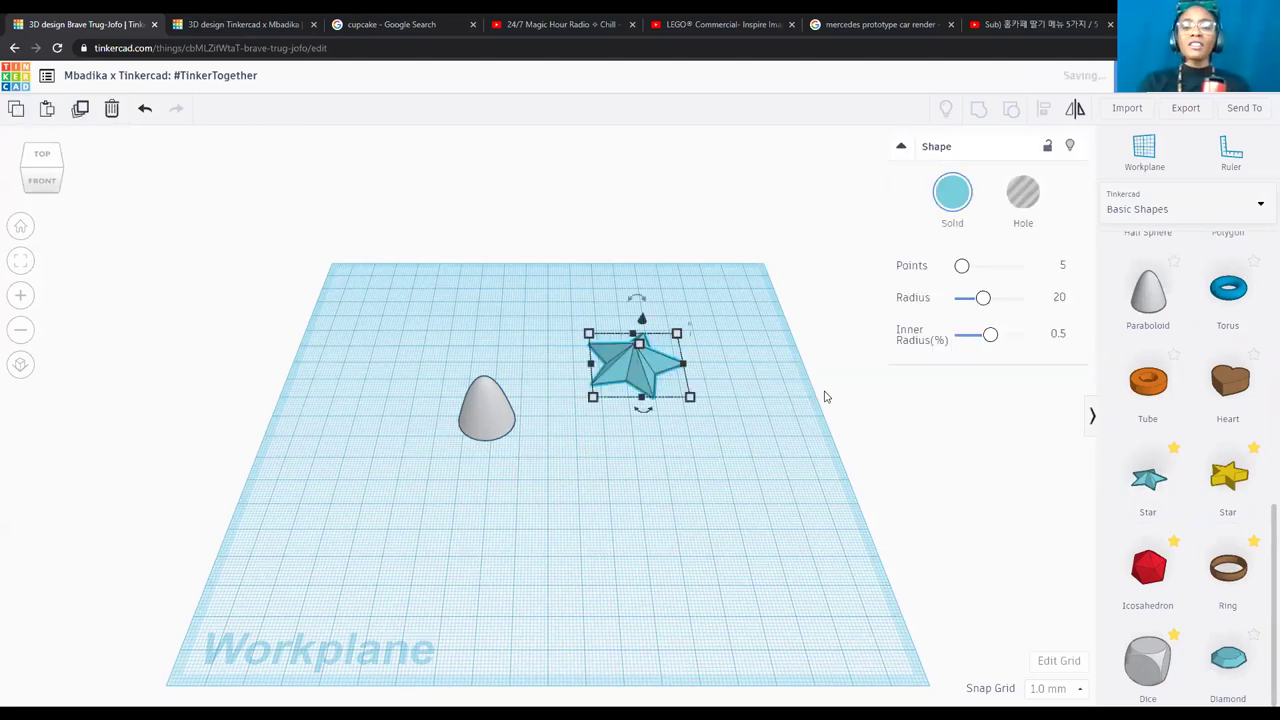
{"action": "left_click", "coordinate": [1238, 481]}
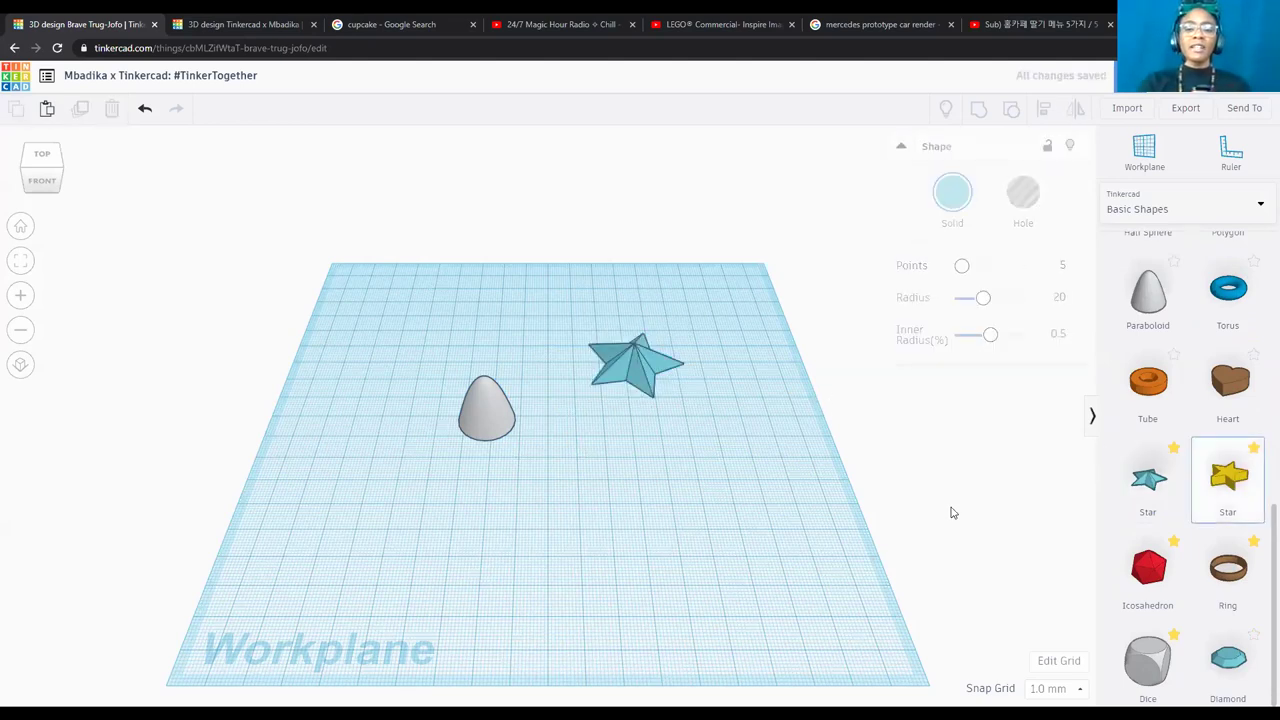
Drop the yellow extruded star in front of the teal star, then select each shape in turn.
{"action": "left_click", "coordinate": [655, 506]}
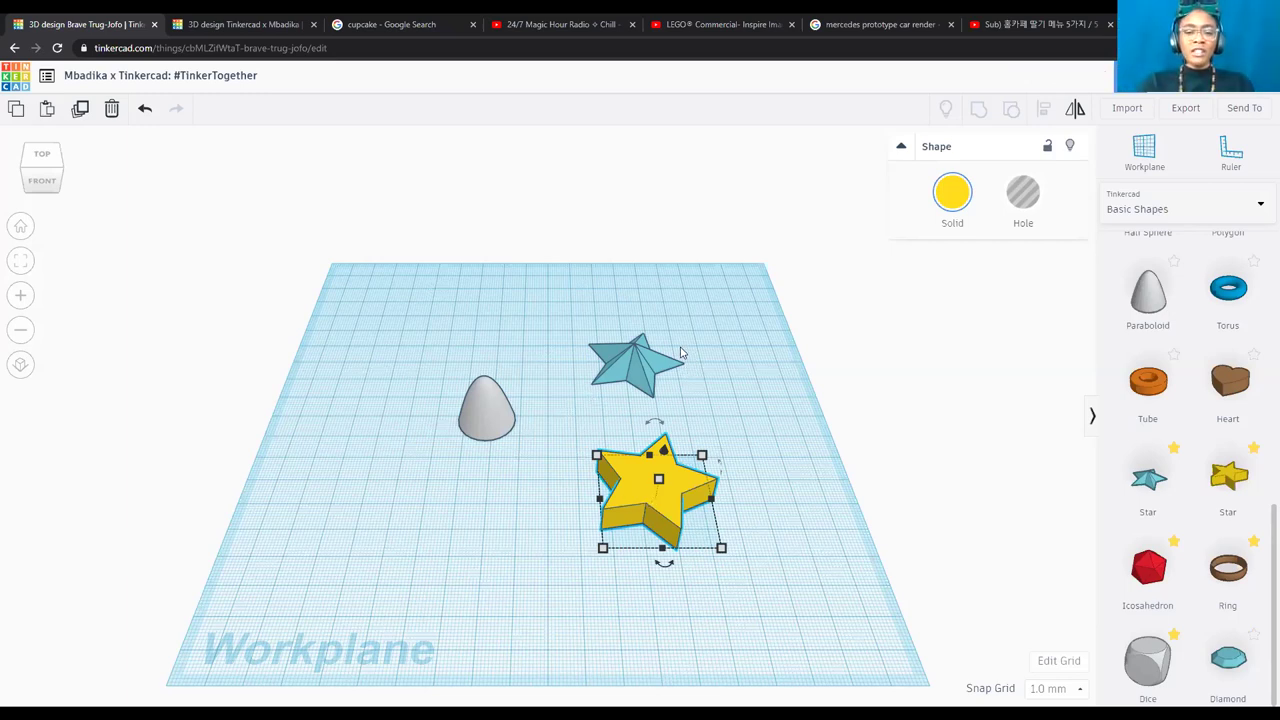
{"action": "left_click", "coordinate": [720, 431]}
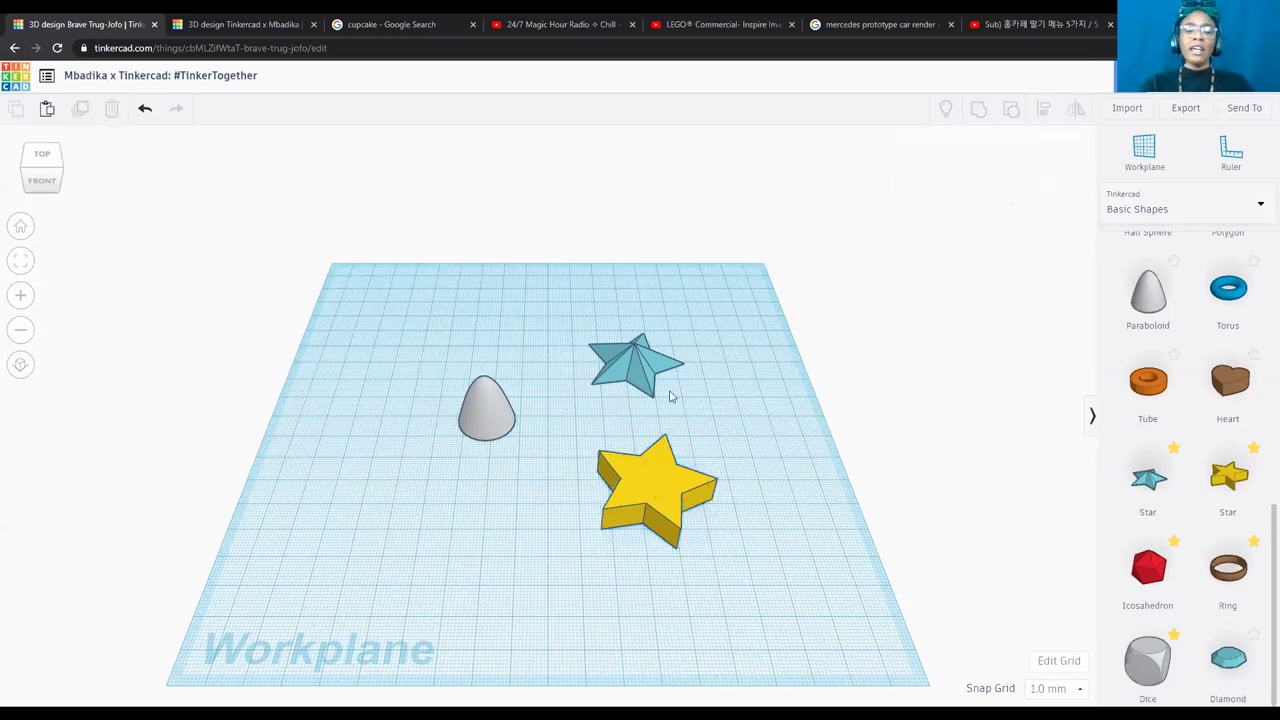
{"action": "left_click", "coordinate": [636, 354]}
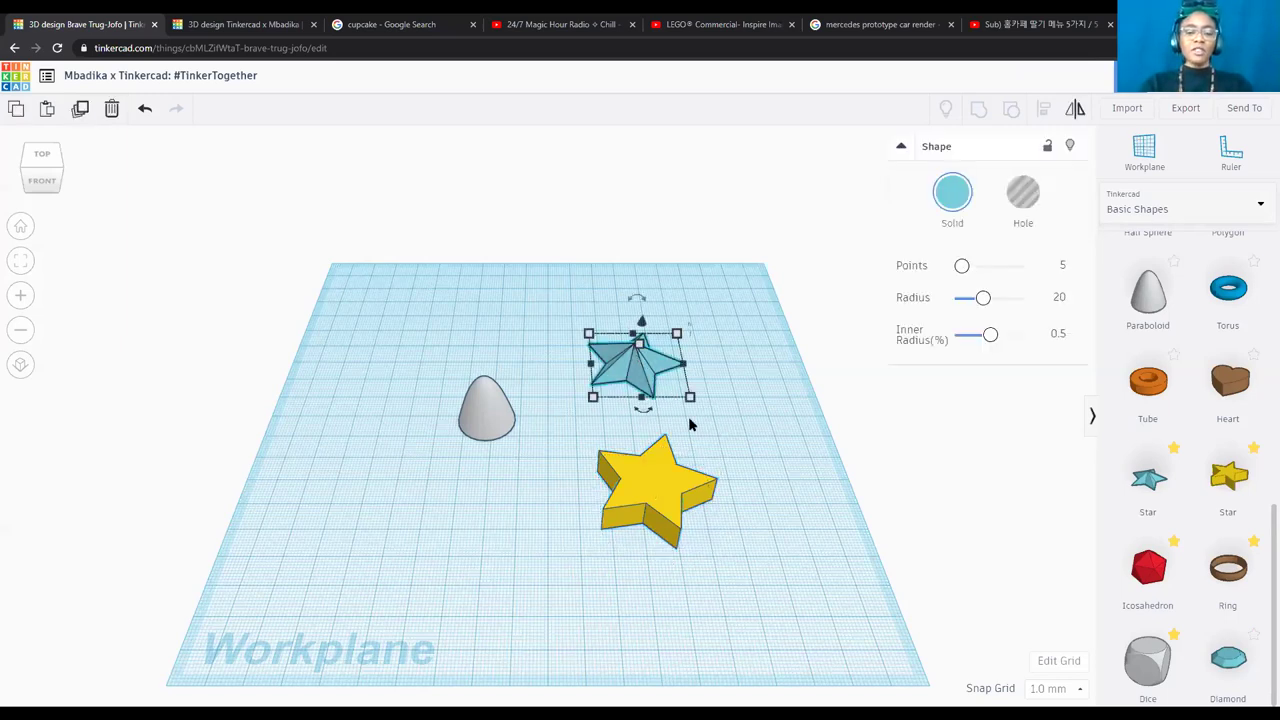
{"action": "left_click", "coordinate": [656, 475]}
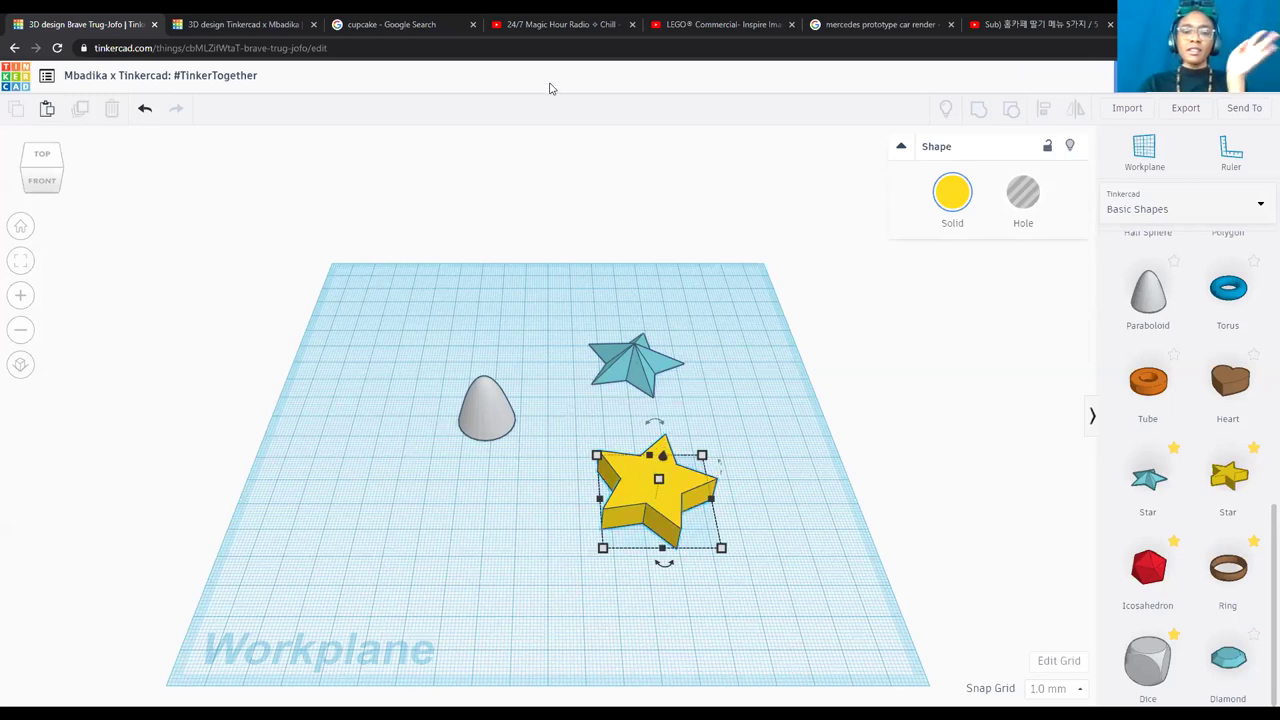
{"action": "key", "text": "Escape"}
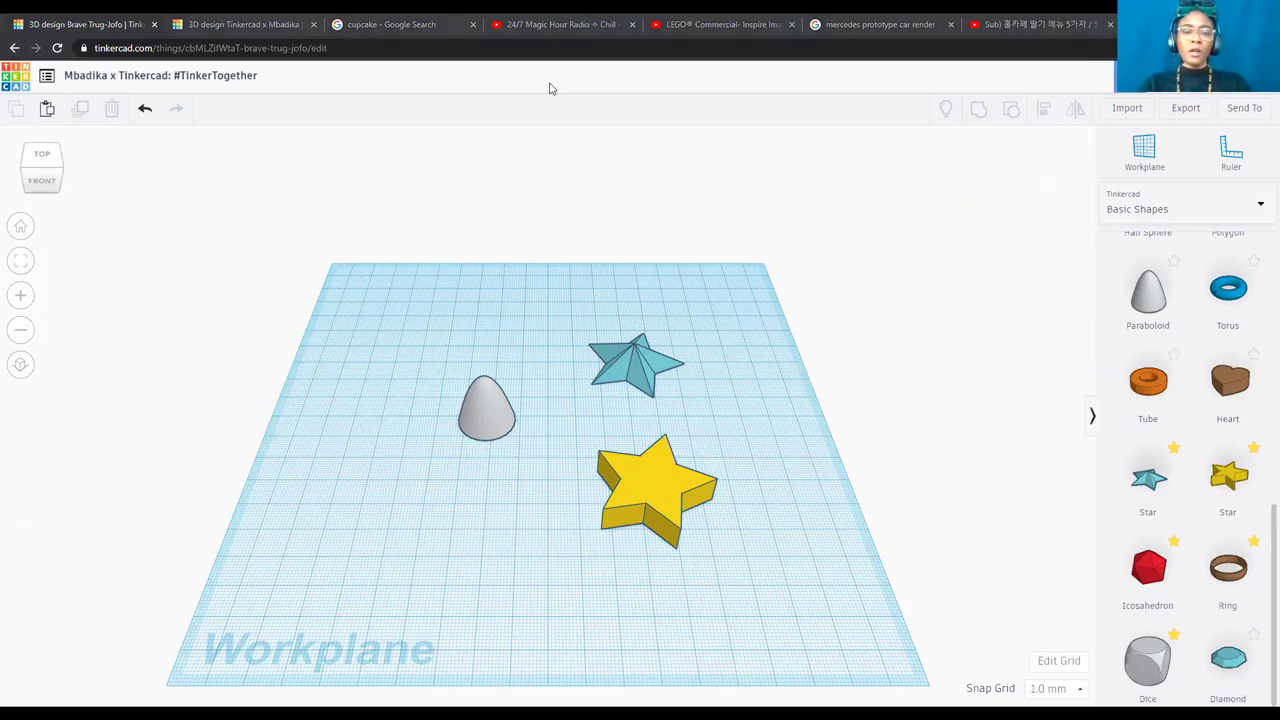
{"action": "left_click", "coordinate": [474, 409]}
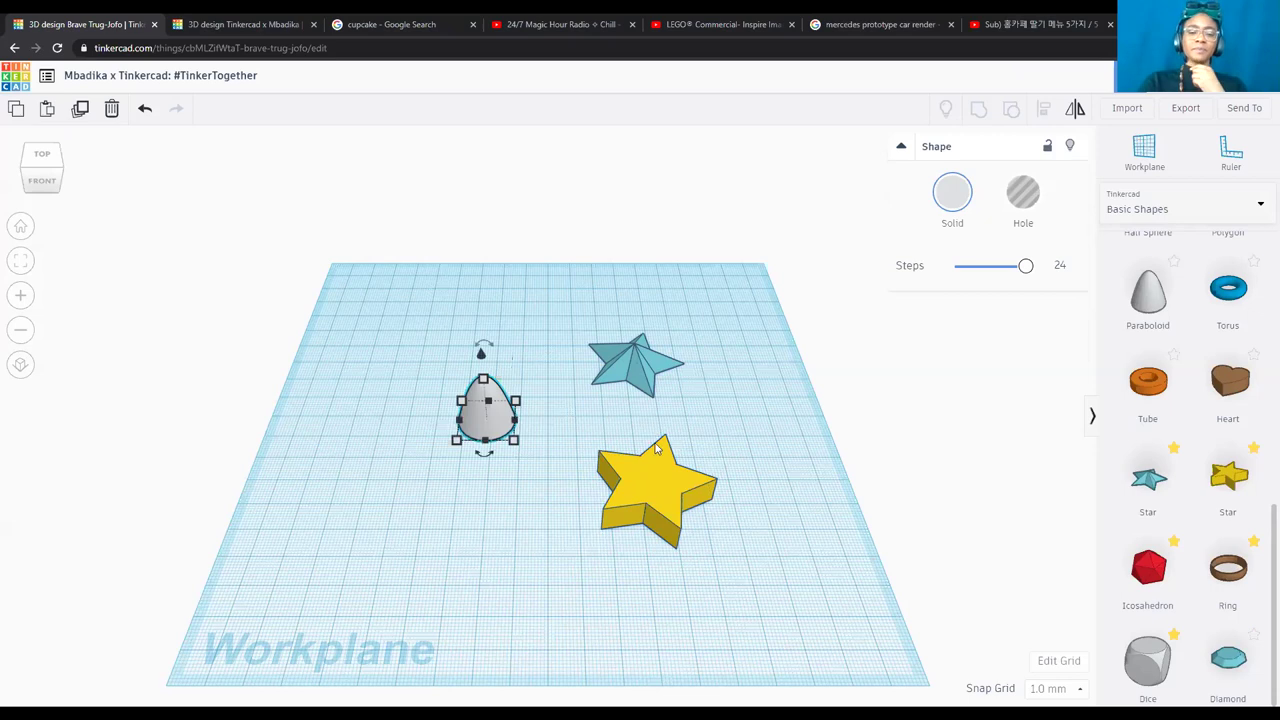
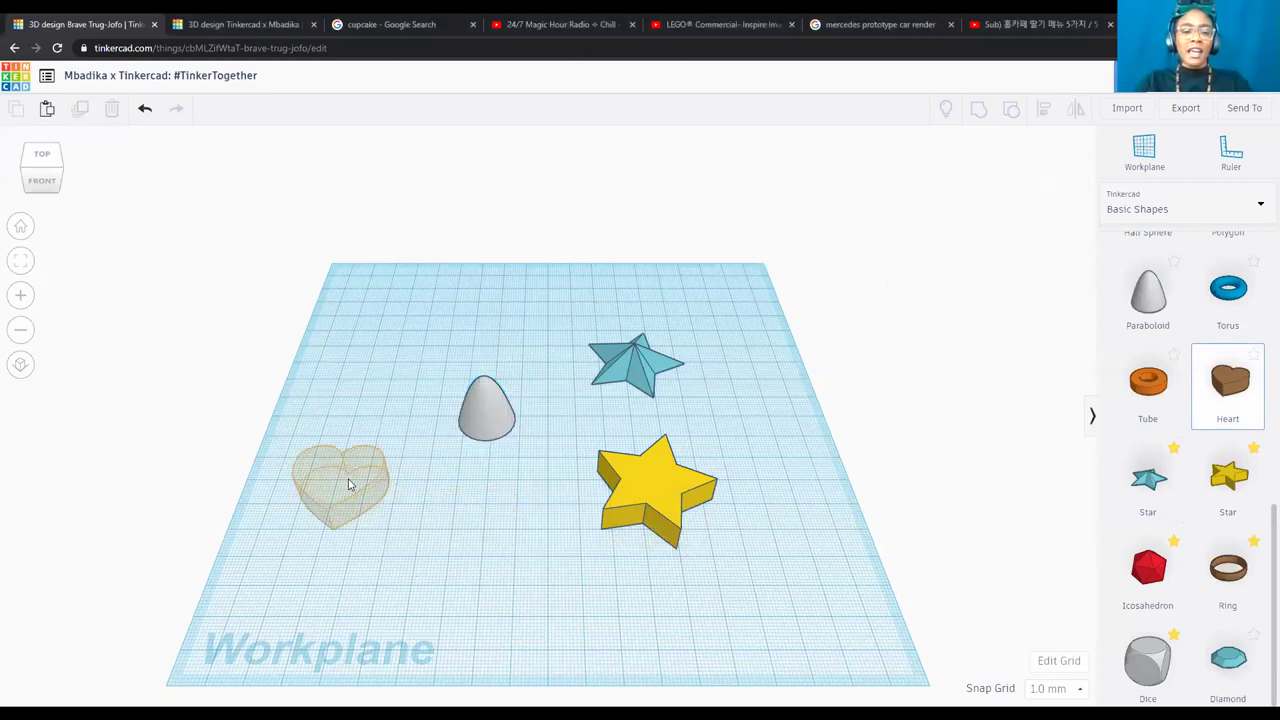
Place a heart shape on the workplane to the left of the paraboloid and stars.
{"action": "left_click", "coordinate": [356, 480]}
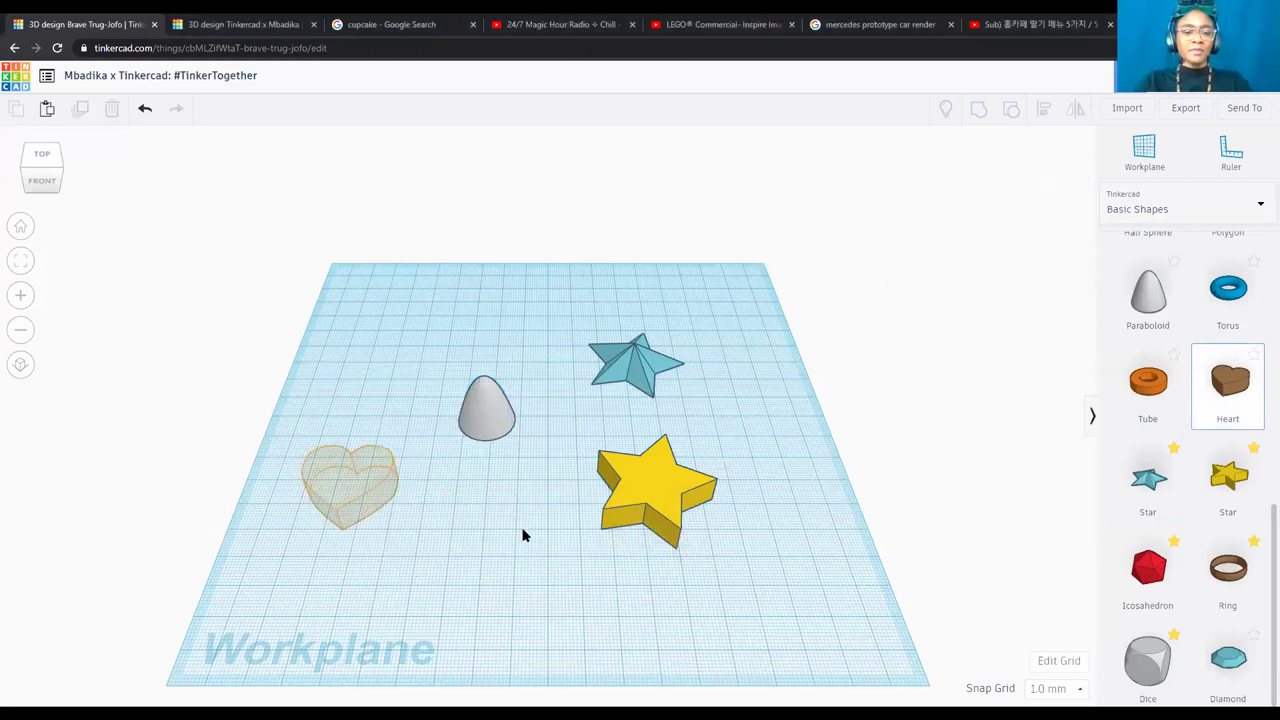
{"action": "left_click", "coordinate": [500, 288]}
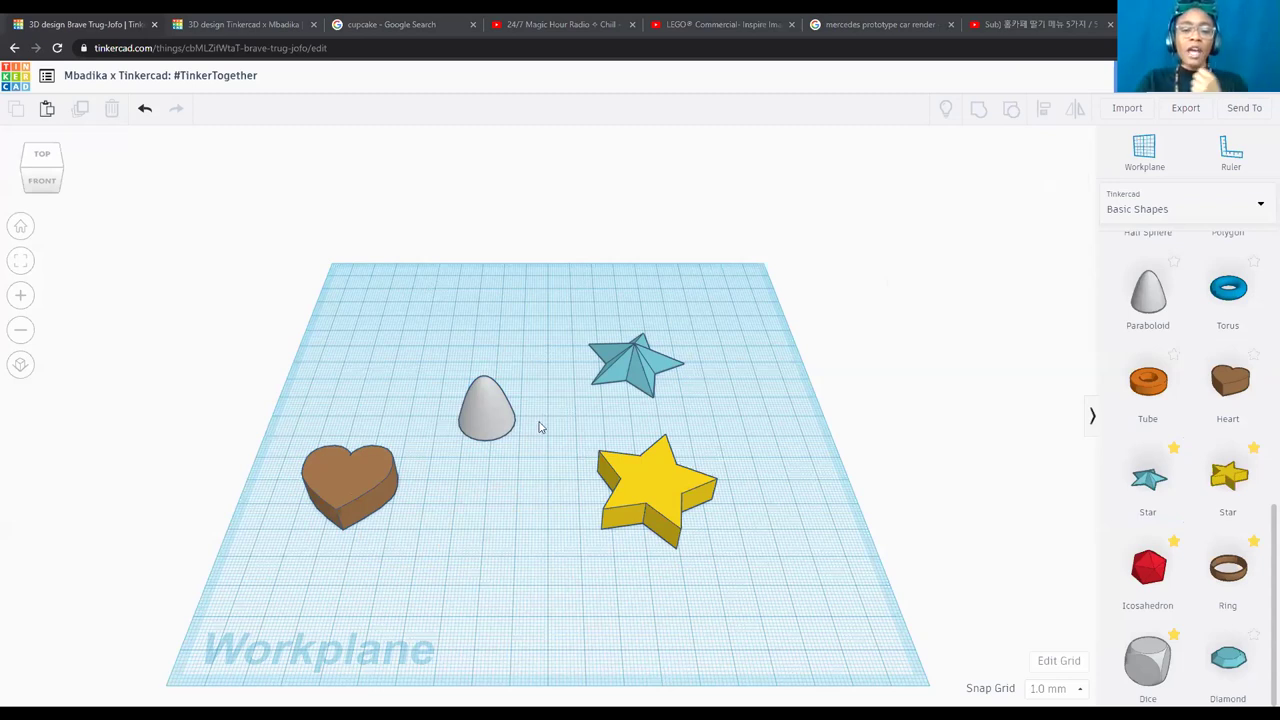
{"action": "left_click", "coordinate": [368, 487]}
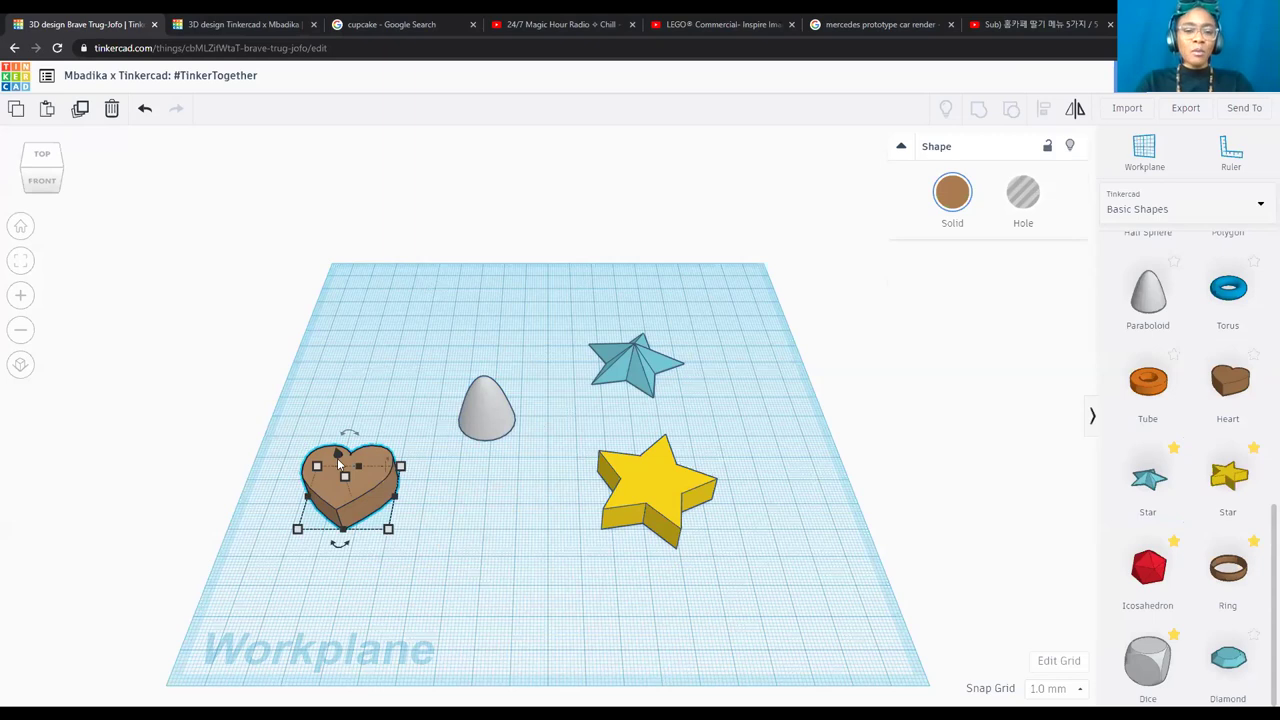
Switch to an angled corner view and fit the view around the selected heart.
{"action": "left_click", "coordinate": [58, 176]}
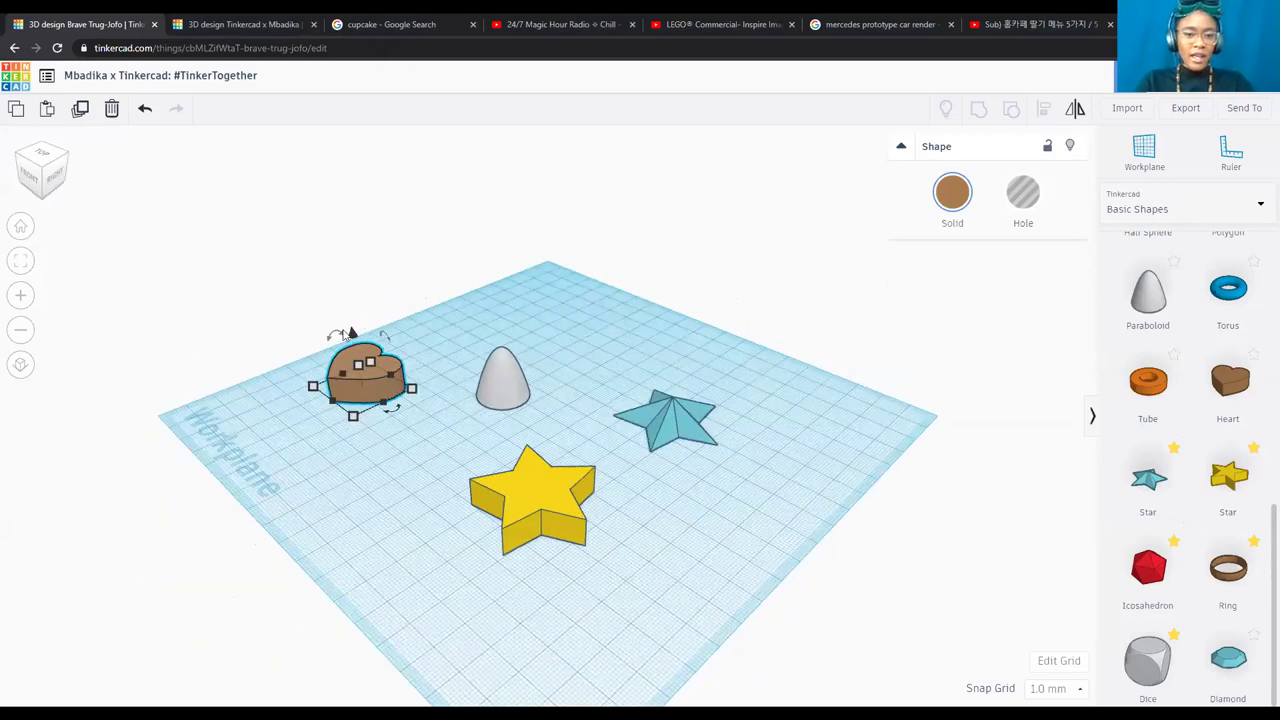
{"action": "mouse_move", "coordinate": [341, 338]}
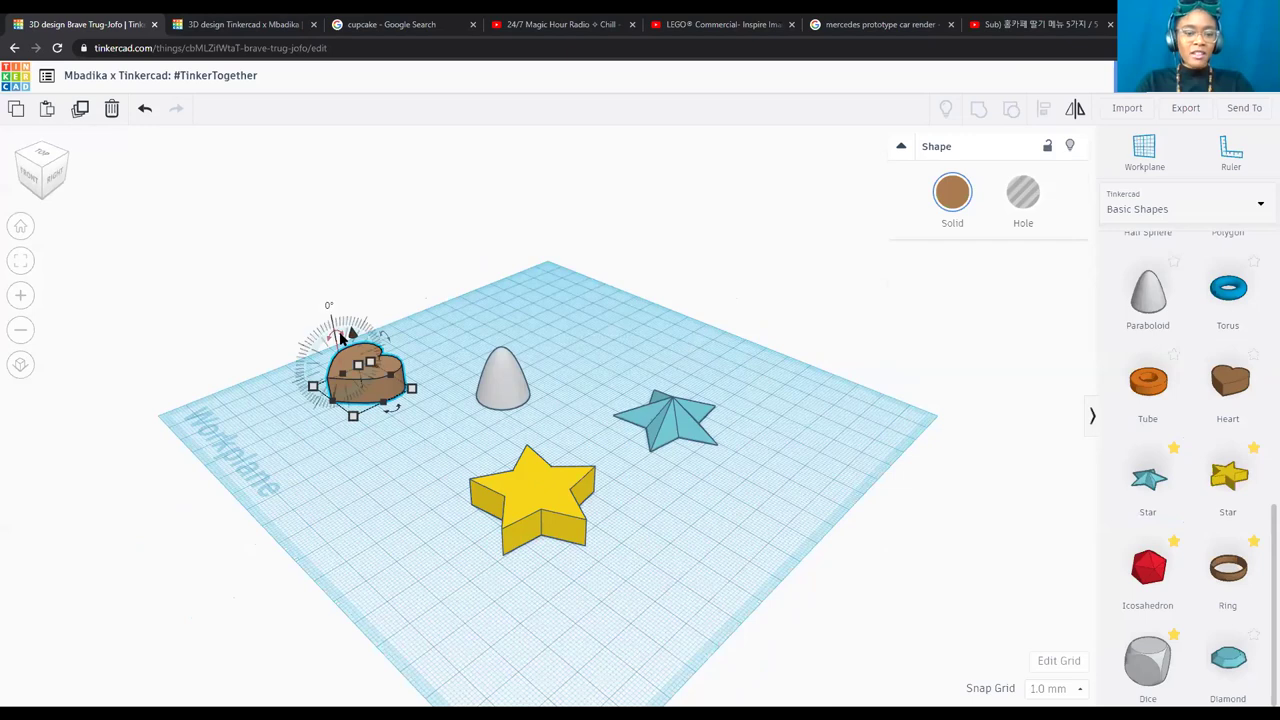
{"action": "left_click", "coordinate": [435, 325]}
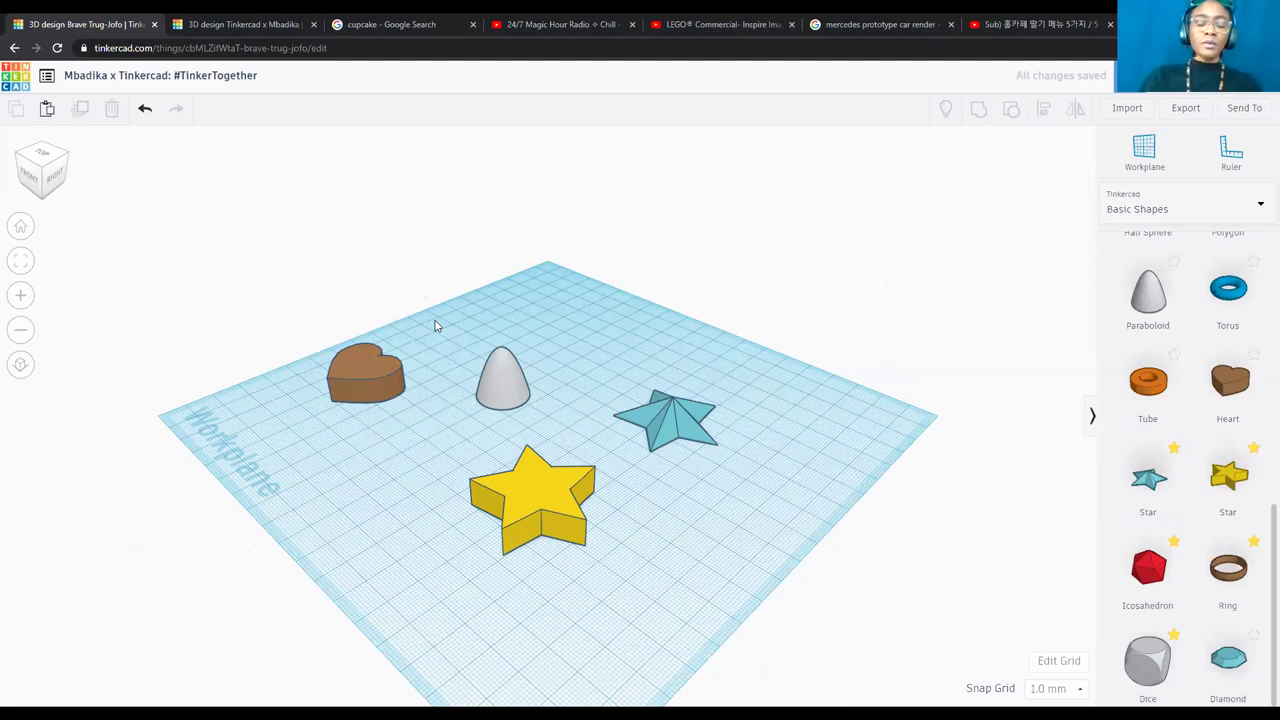
{"action": "left_click", "coordinate": [353, 372]}
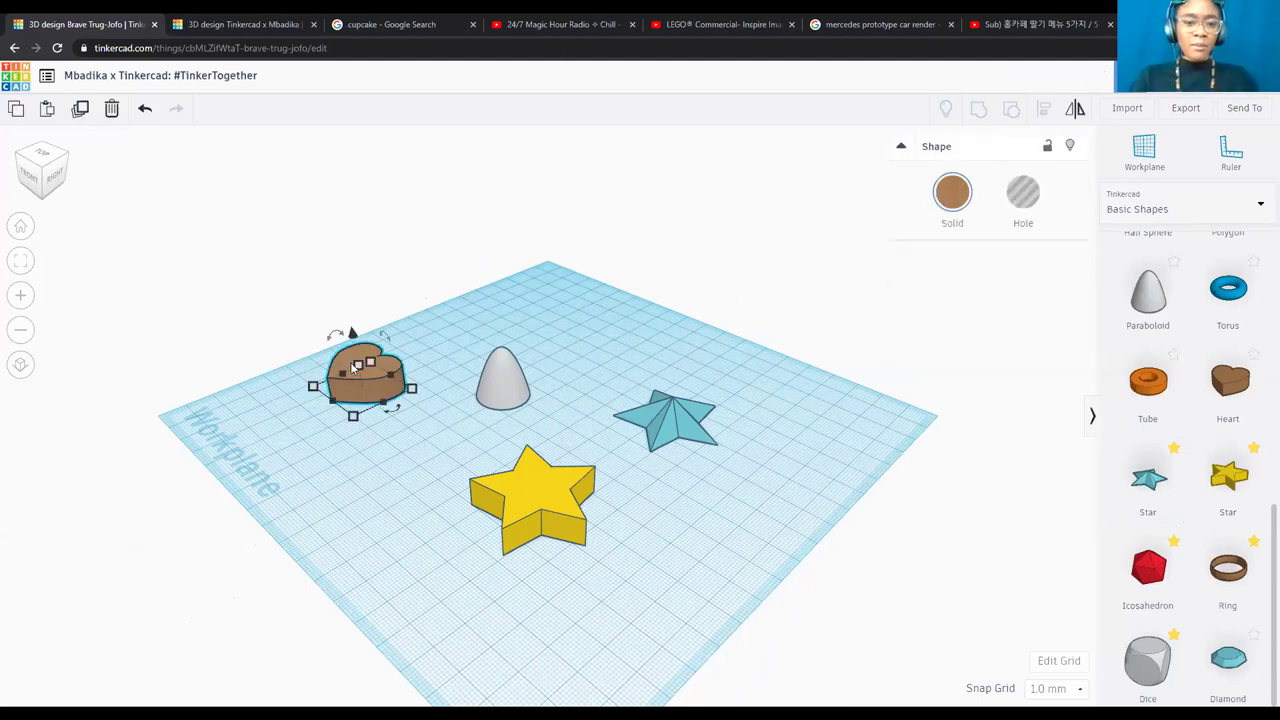
{"action": "left_click", "coordinate": [21, 272]}
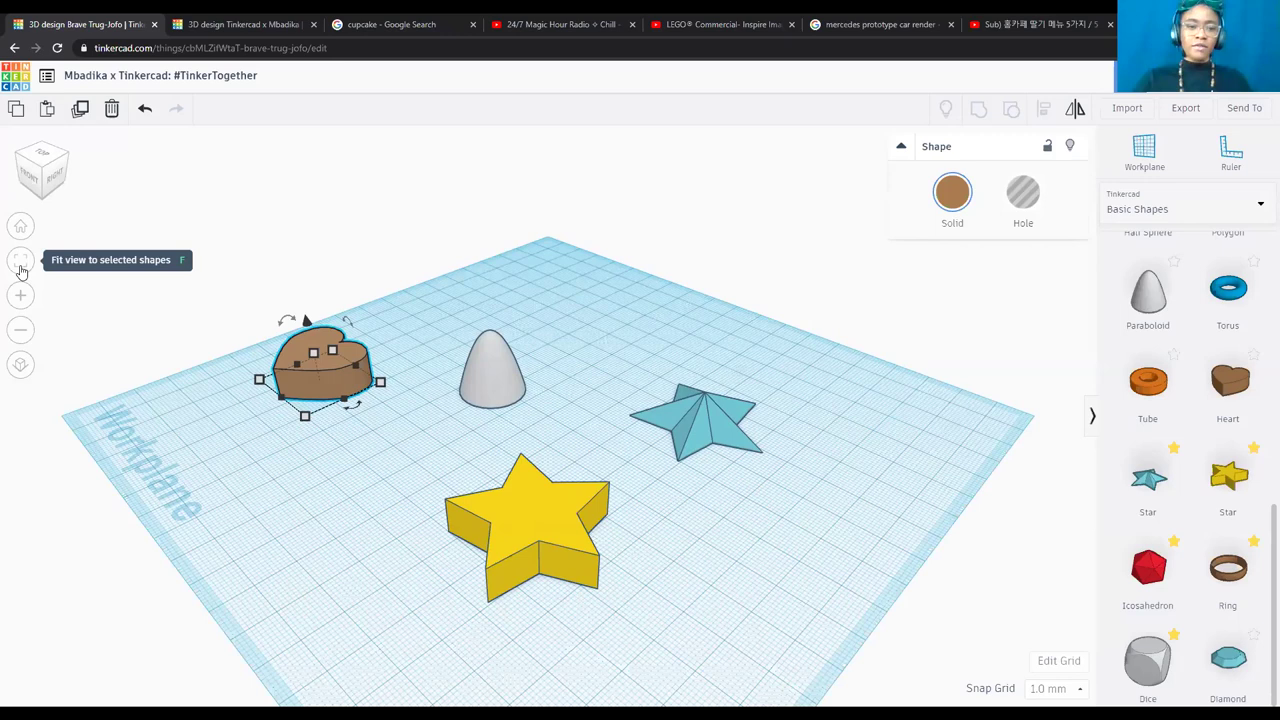
{"action": "left_click", "coordinate": [21, 267]}
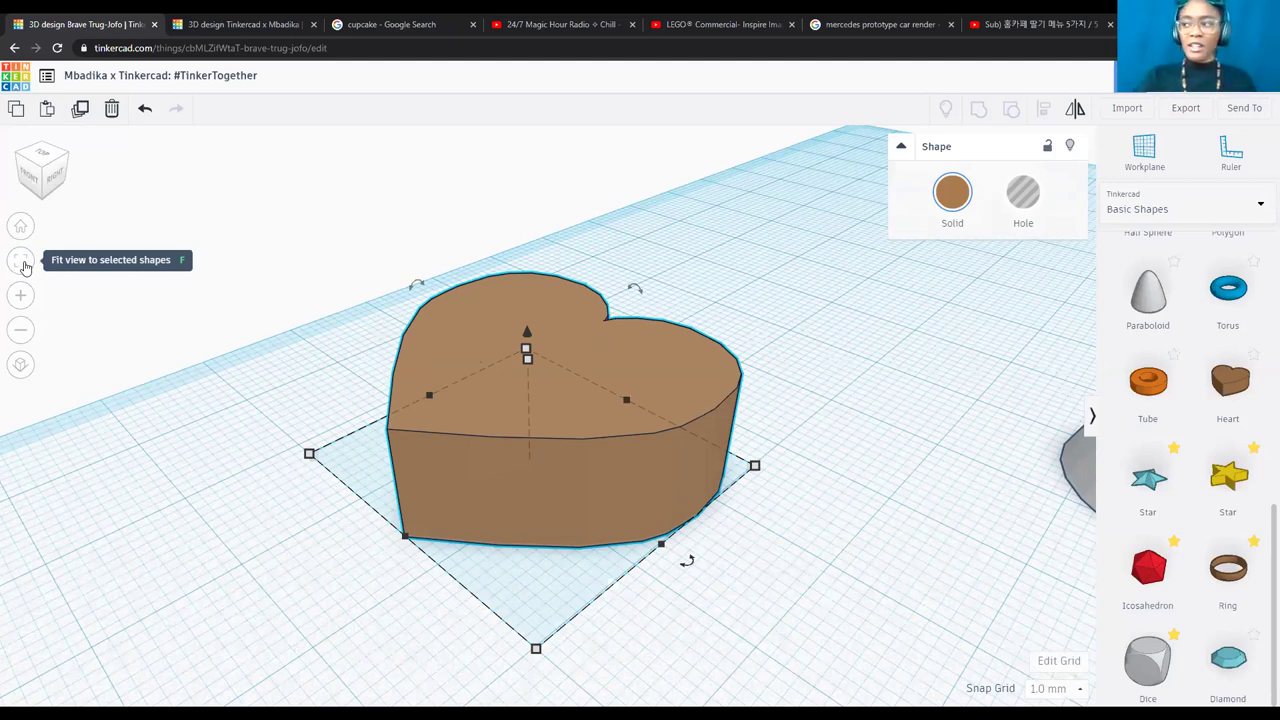
Make the heart red and tilt it 90° about its horizontal axis.
{"action": "left_click", "coordinate": [955, 200]}
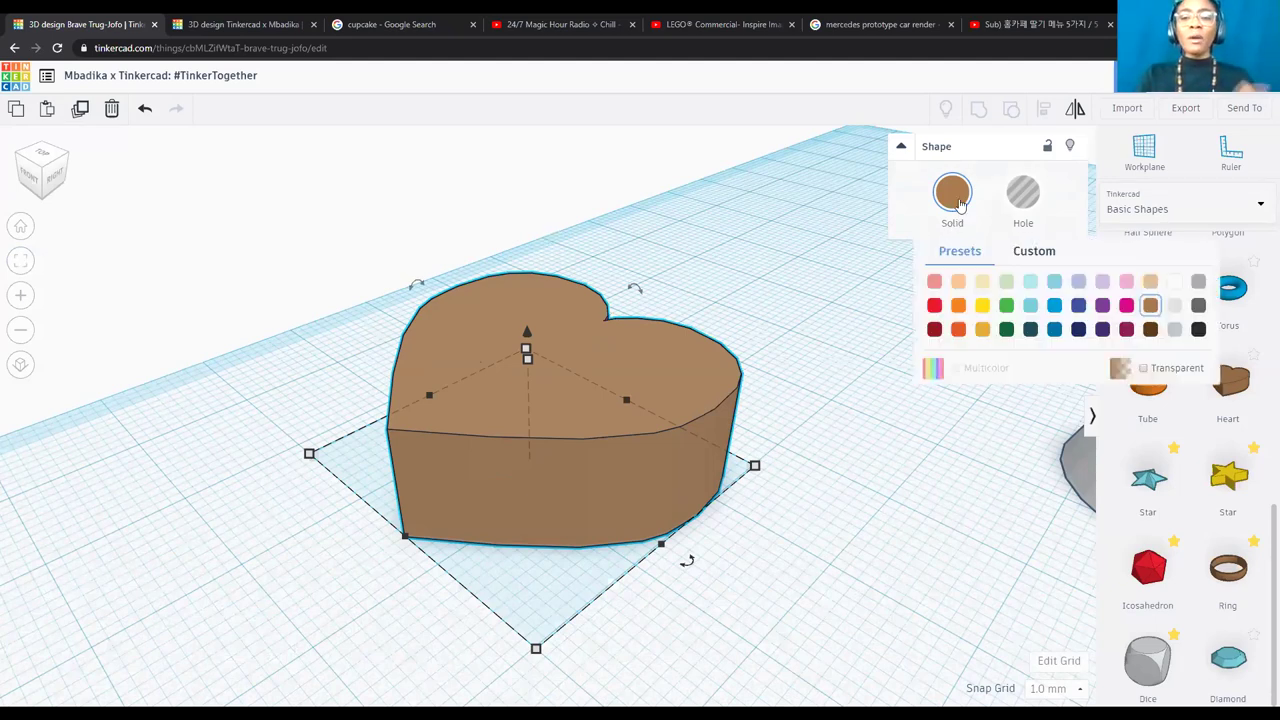
{"action": "left_click", "coordinate": [934, 306]}
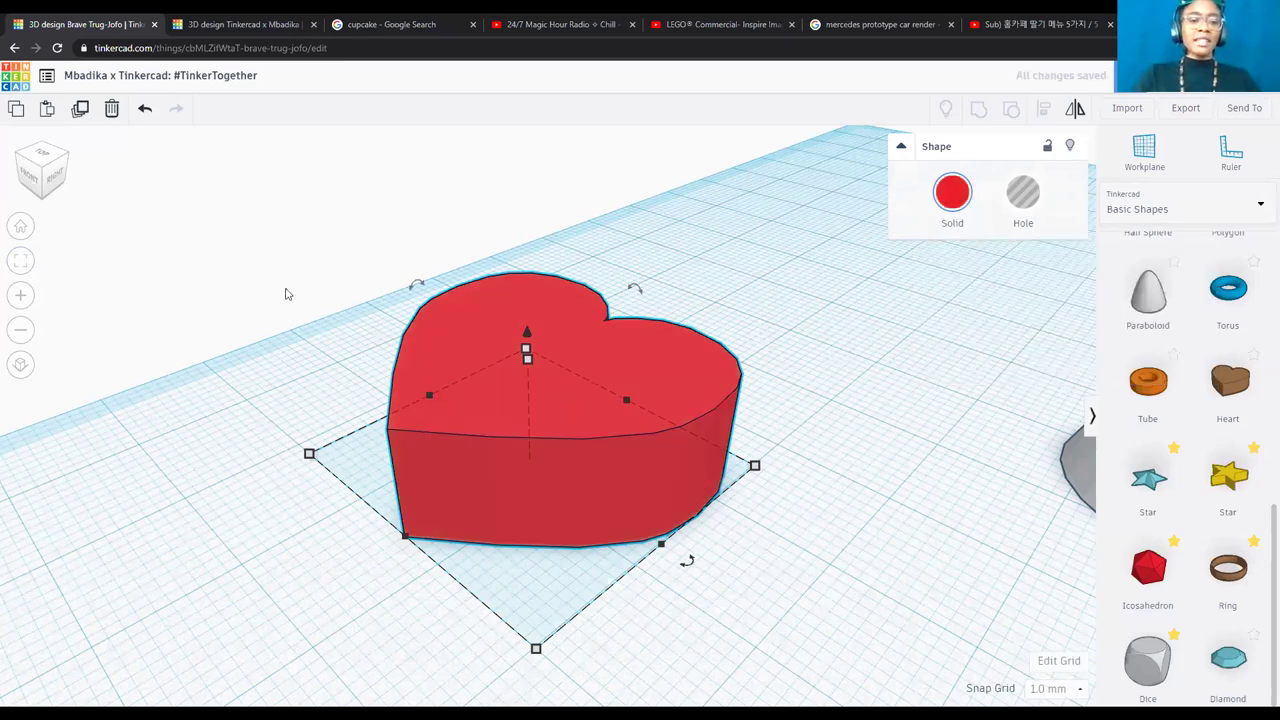
{"action": "mouse_move", "coordinate": [417, 287]}
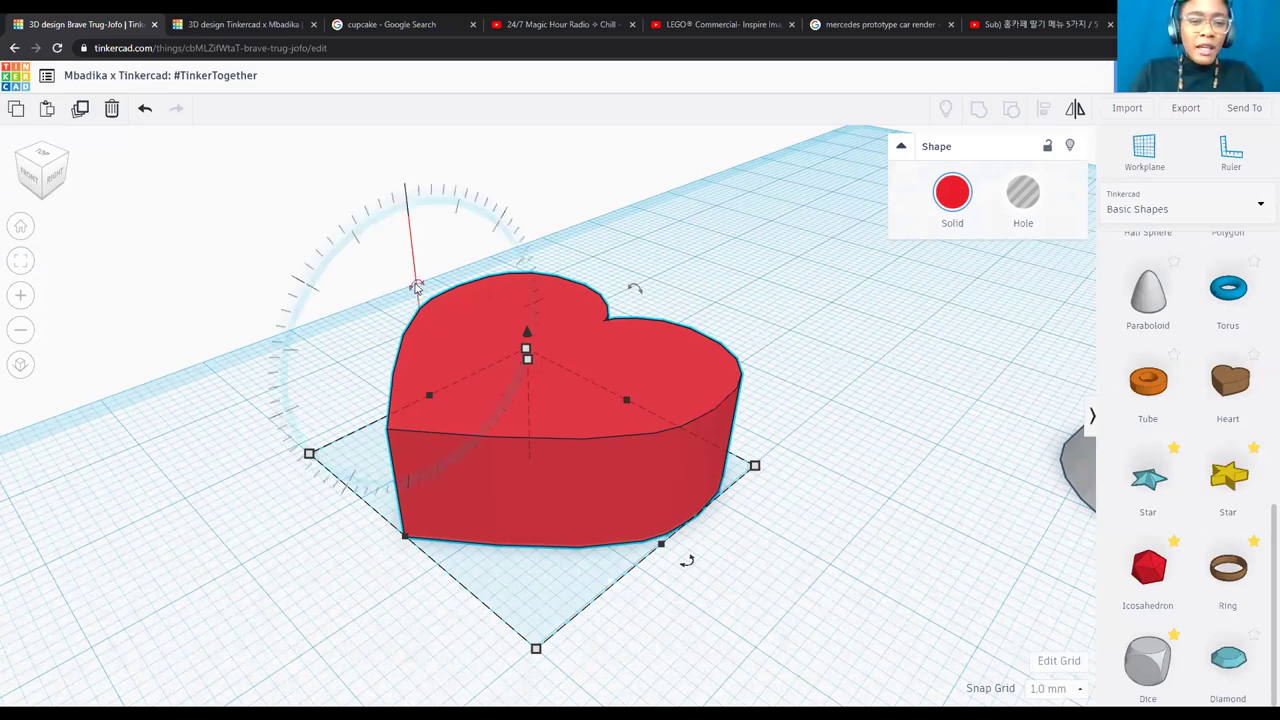
{"action": "scroll", "coordinate": [417, 287], "scroll_direction": "up", "scroll_amount": 3}
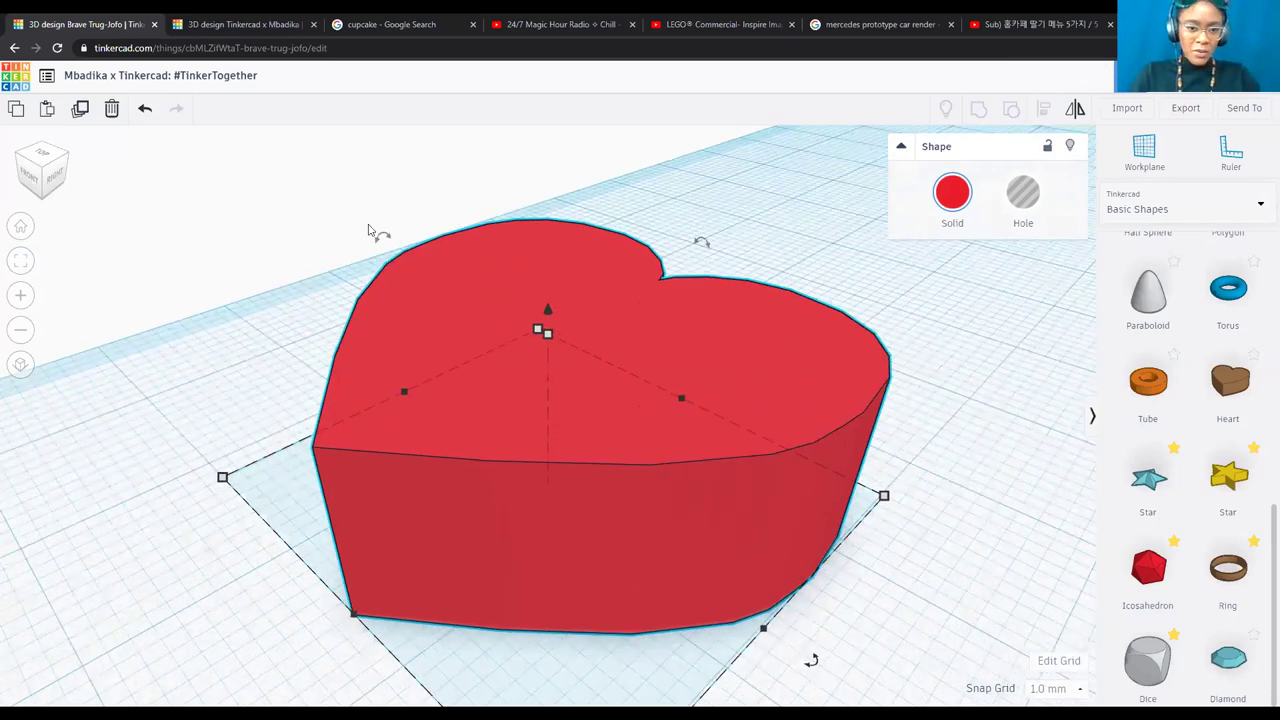
{"action": "scroll", "coordinate": [370, 230], "scroll_direction": "down", "scroll_amount": 3}
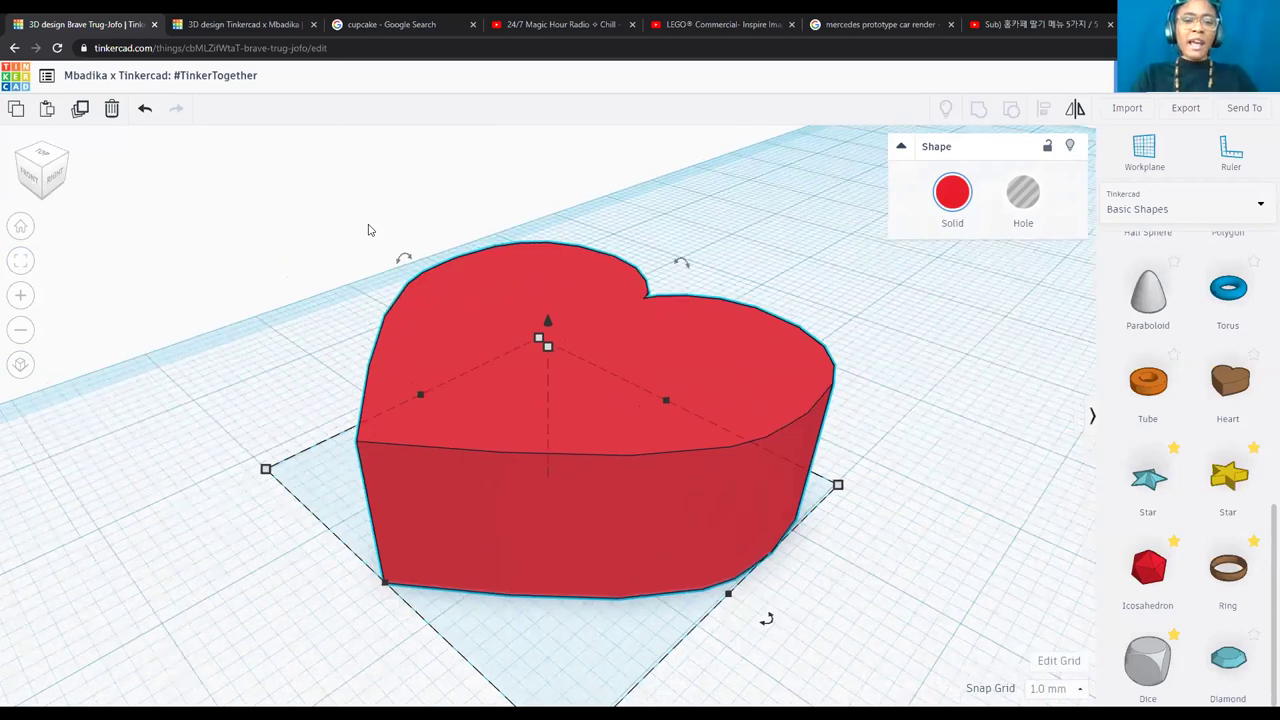
{"action": "scroll", "coordinate": [393, 245], "scroll_direction": "down", "scroll_amount": 2}
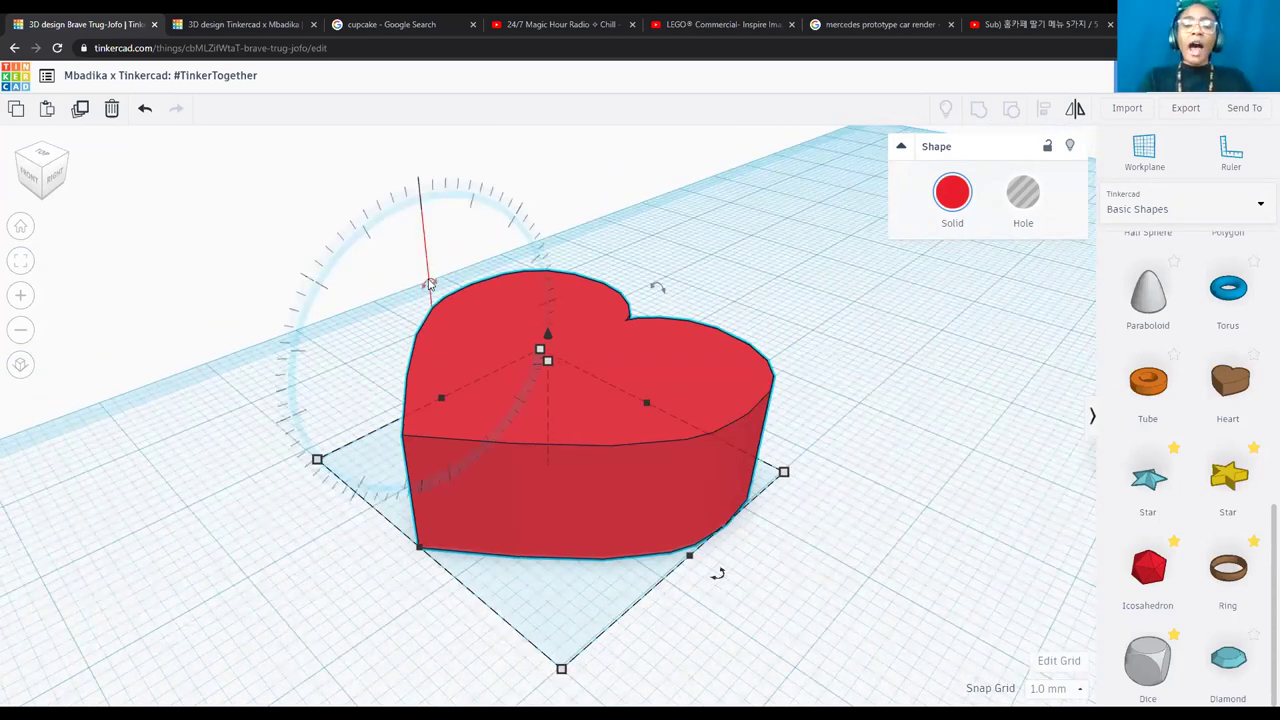
{"action": "left_click_drag", "start_coordinate": [429, 284], "coordinate": [174, 458]}
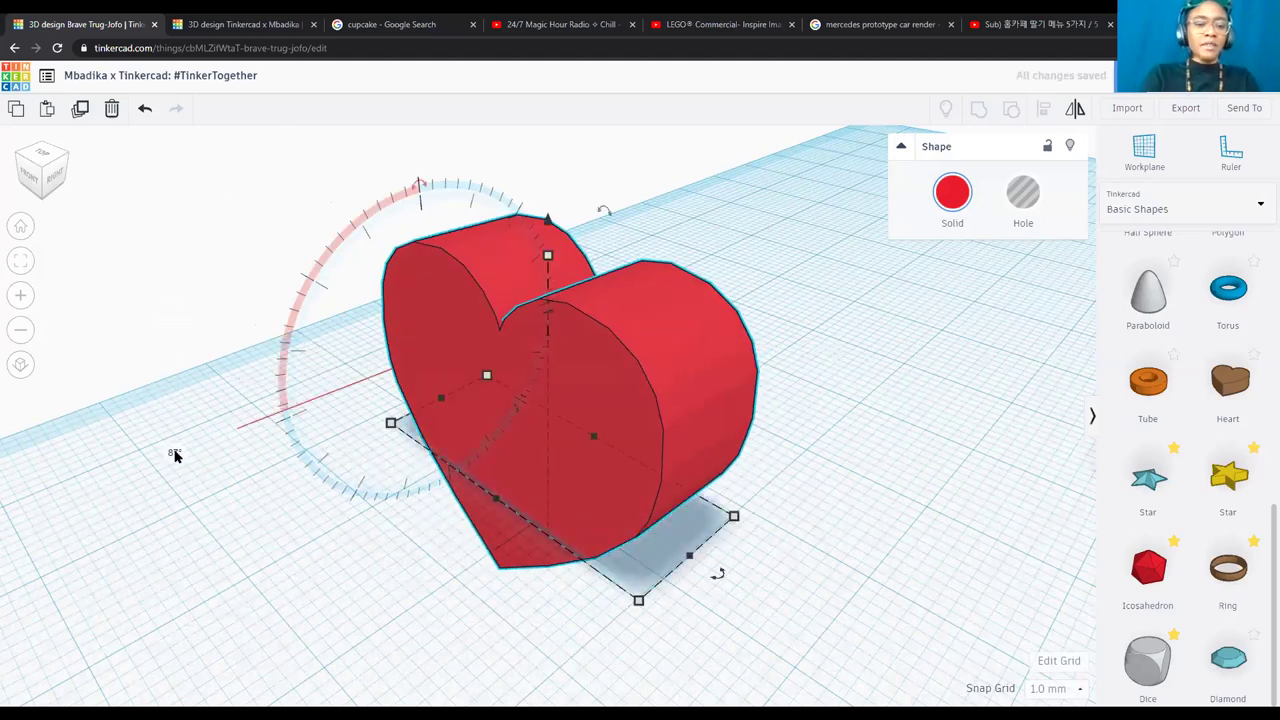
{"action": "type", "text": "90"}
{"action": "key", "text": "Return"}
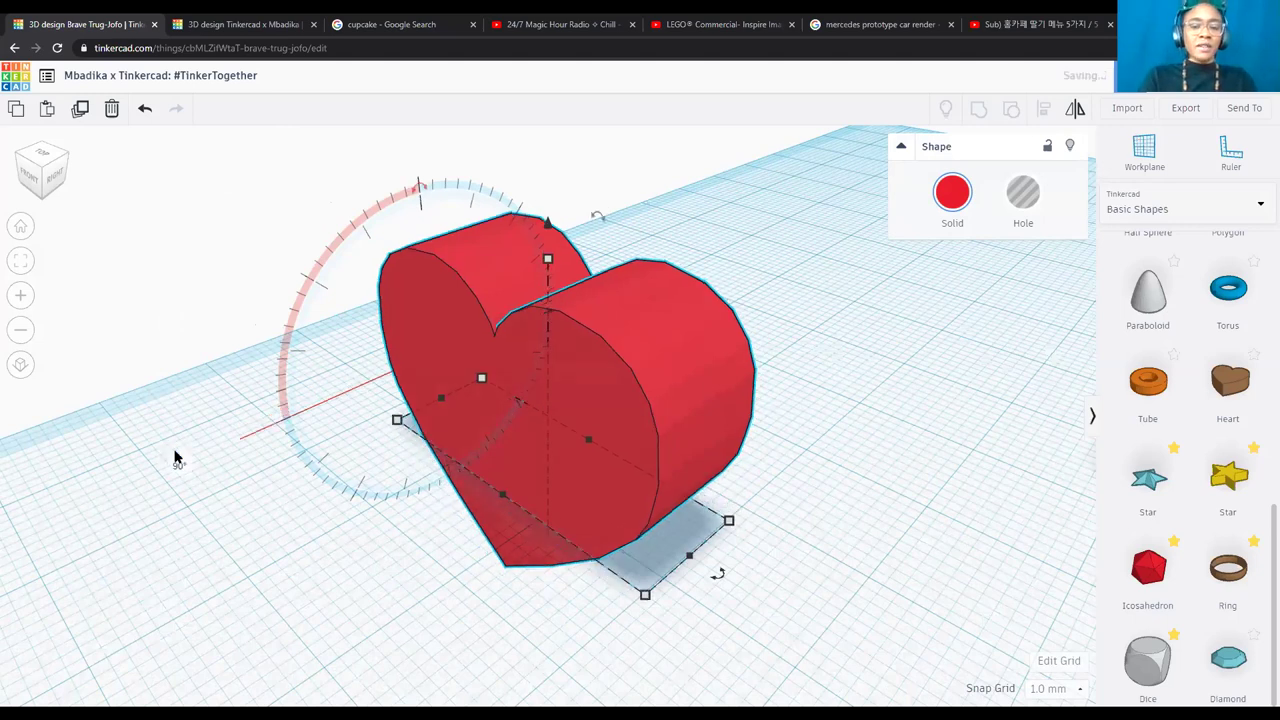
In the front view, rotate the heart and adjust its elevation above the workplane.
{"action": "left_click", "coordinate": [806, 409]}
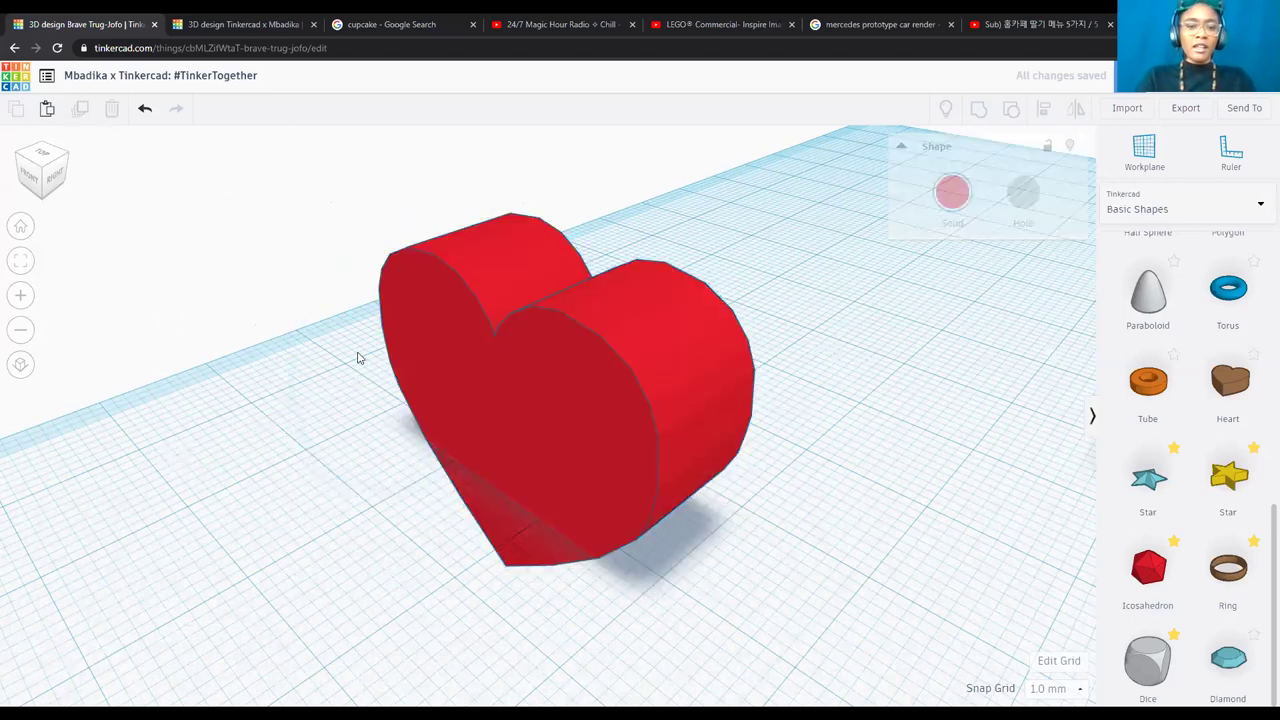
{"action": "left_click", "coordinate": [28, 183]}
{"action": "left_click", "coordinate": [632, 302]}
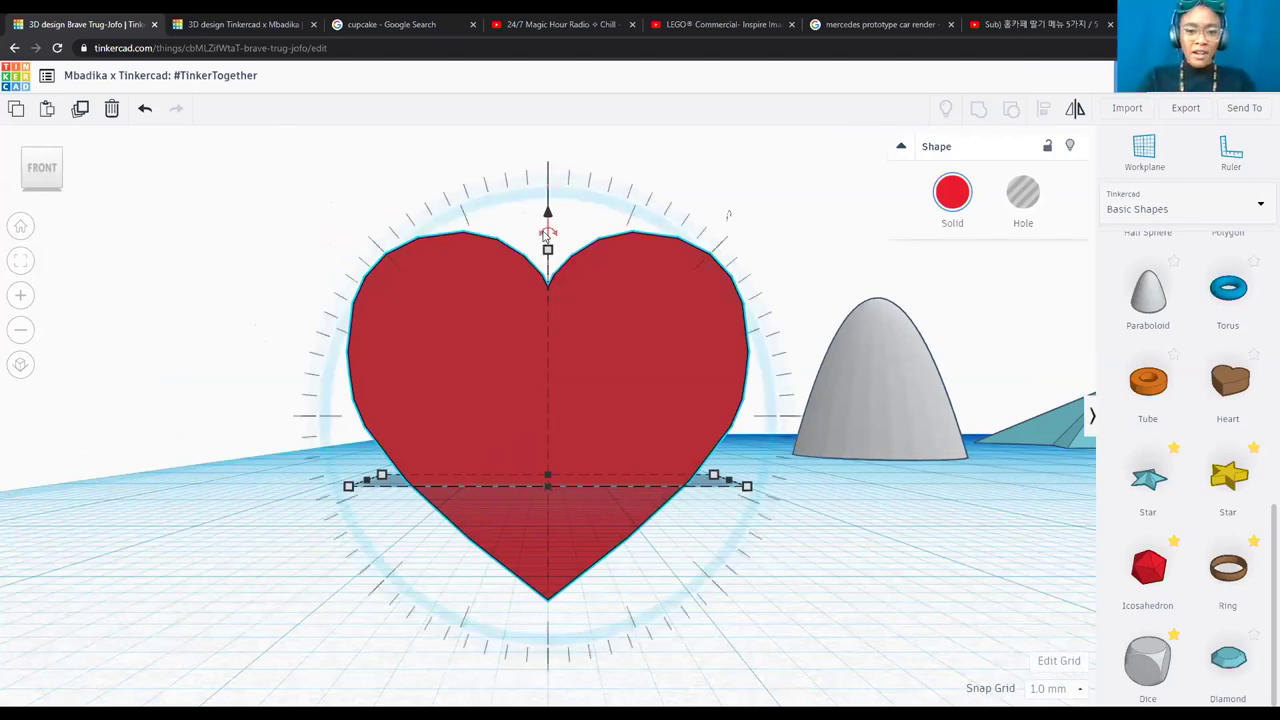
{"action": "left_click_drag", "start_coordinate": [548, 234], "coordinate": [734, 237]}
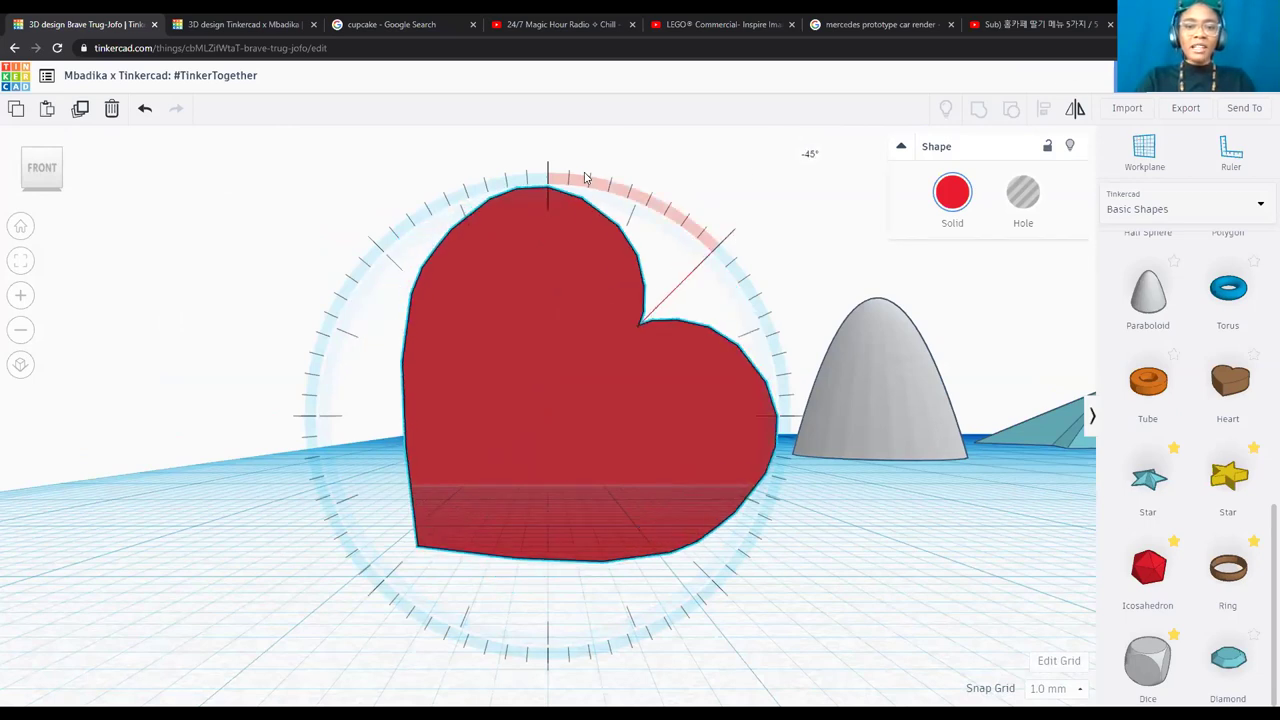
{"action": "left_click_drag", "start_coordinate": [587, 178], "coordinate": [575, 104]}
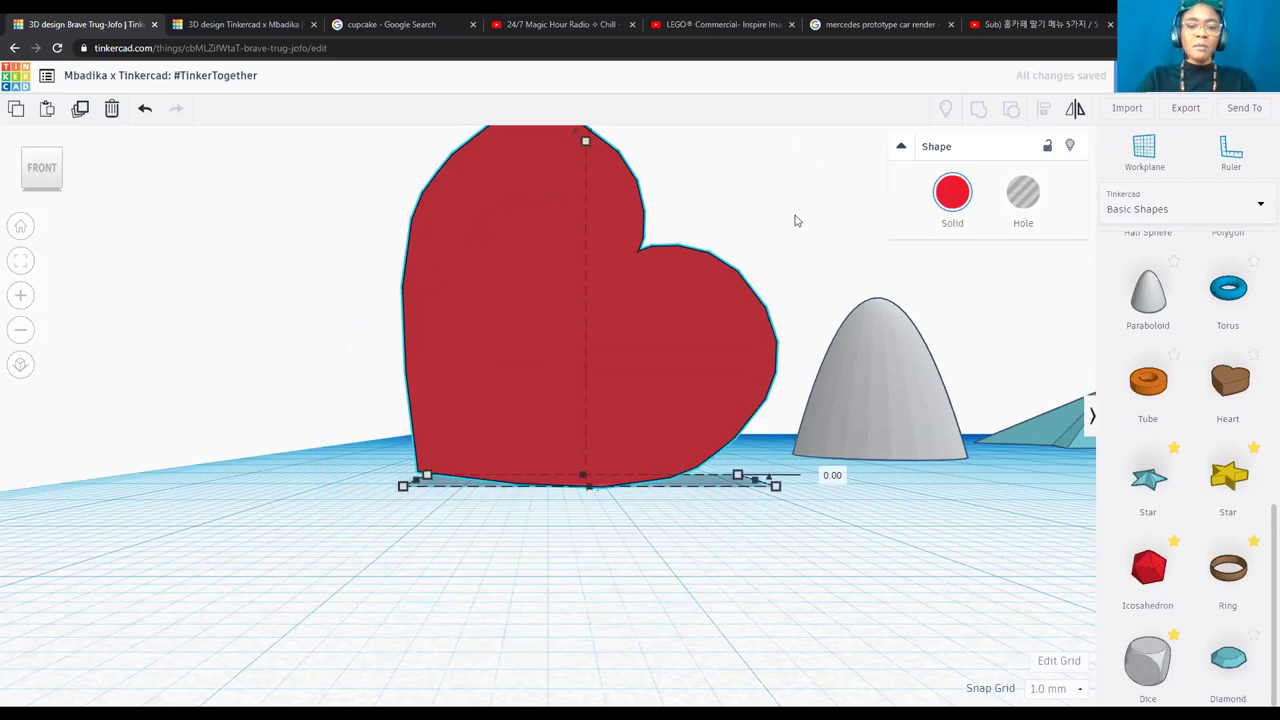
{"action": "left_click", "coordinate": [771, 300]}
{"action": "scroll", "coordinate": [771, 300], "scroll_direction": "down", "scroll_amount": 3}
From the Home view, rotate the heart 90° with Ctrl+Up and Ctrl+Down so it stands upright.
{"action": "left_click", "coordinate": [22, 228]}
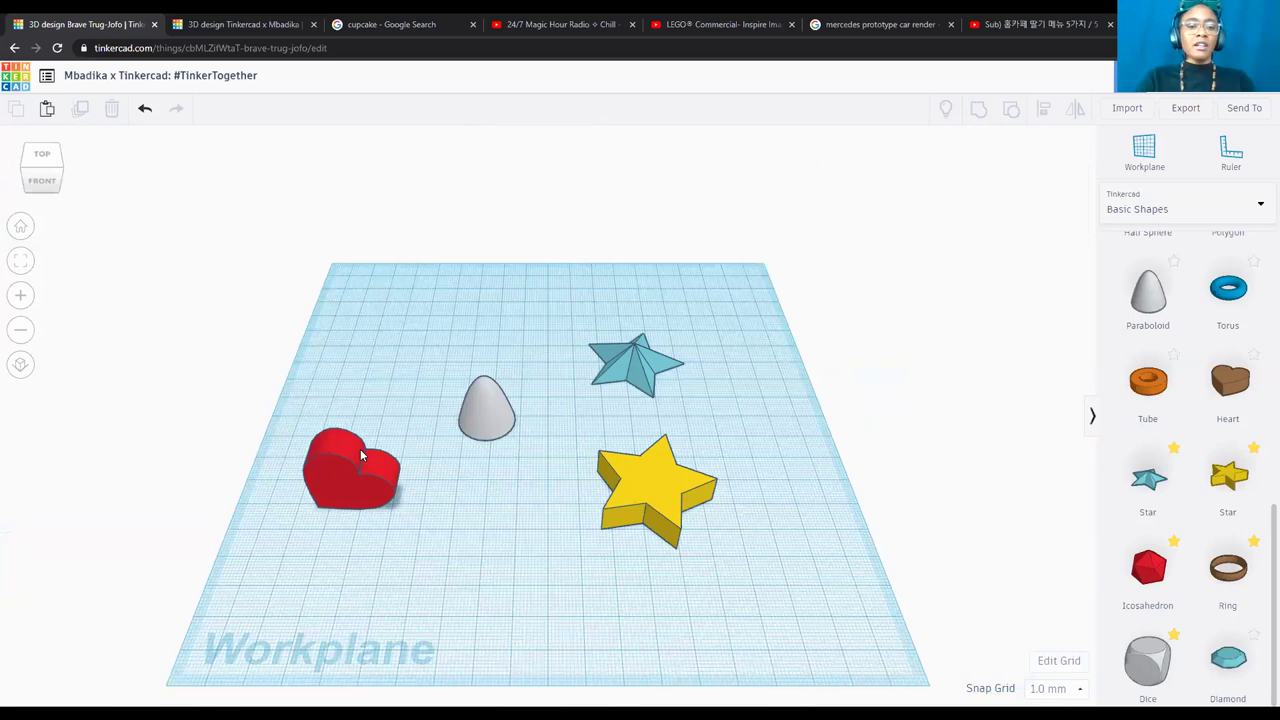
{"action": "left_click", "coordinate": [348, 479]}
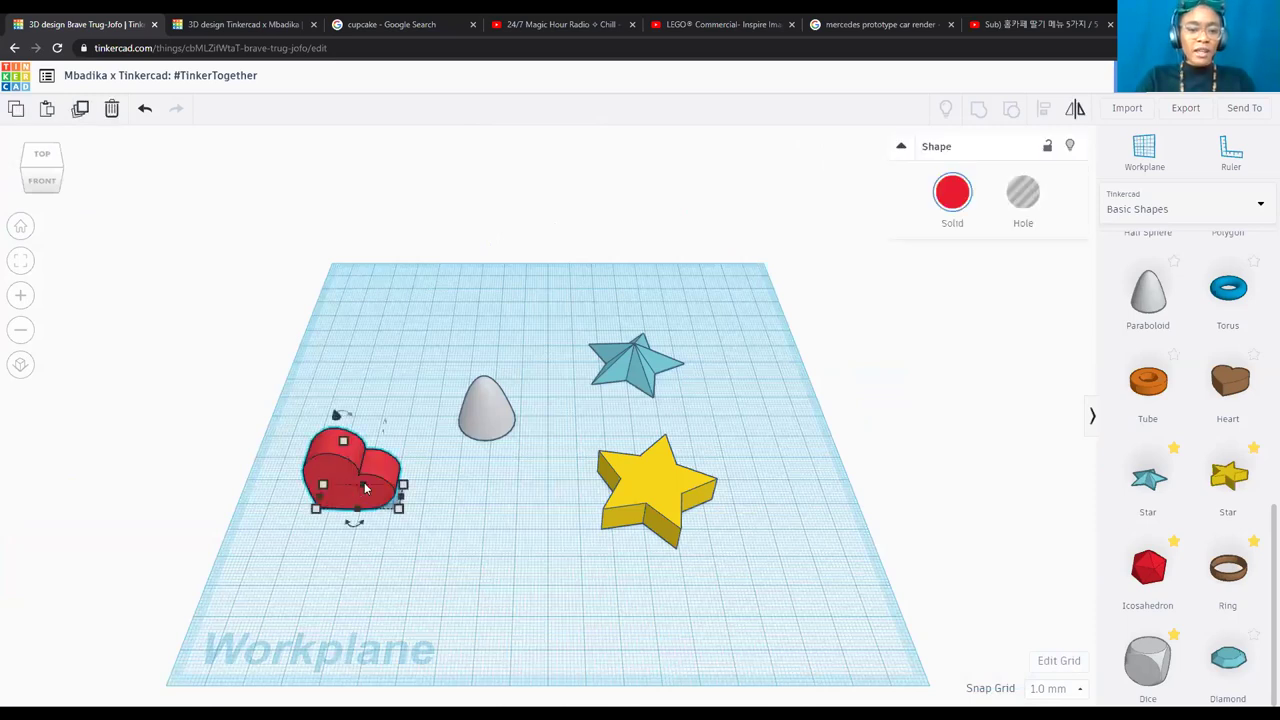
{"action": "key", "text": "ctrl+Up"}
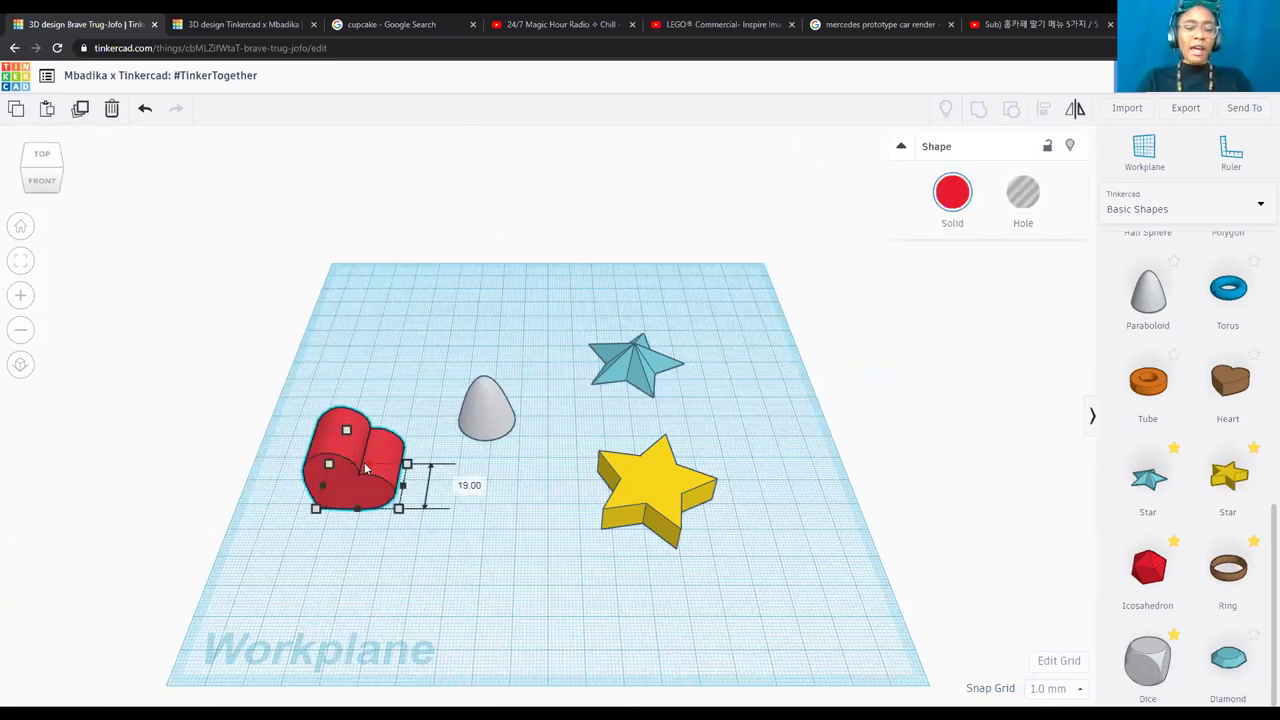
{"action": "key", "text": "ctrl+Down"}
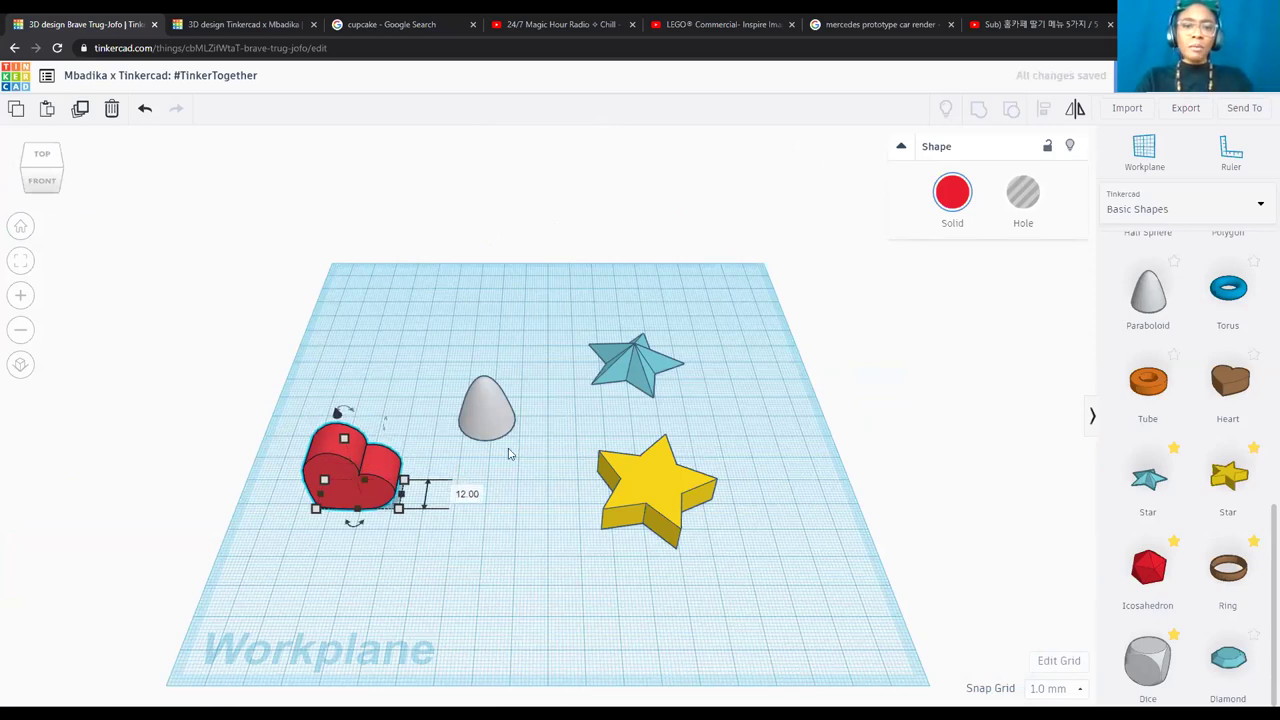
{"action": "left_click", "coordinate": [508, 454]}
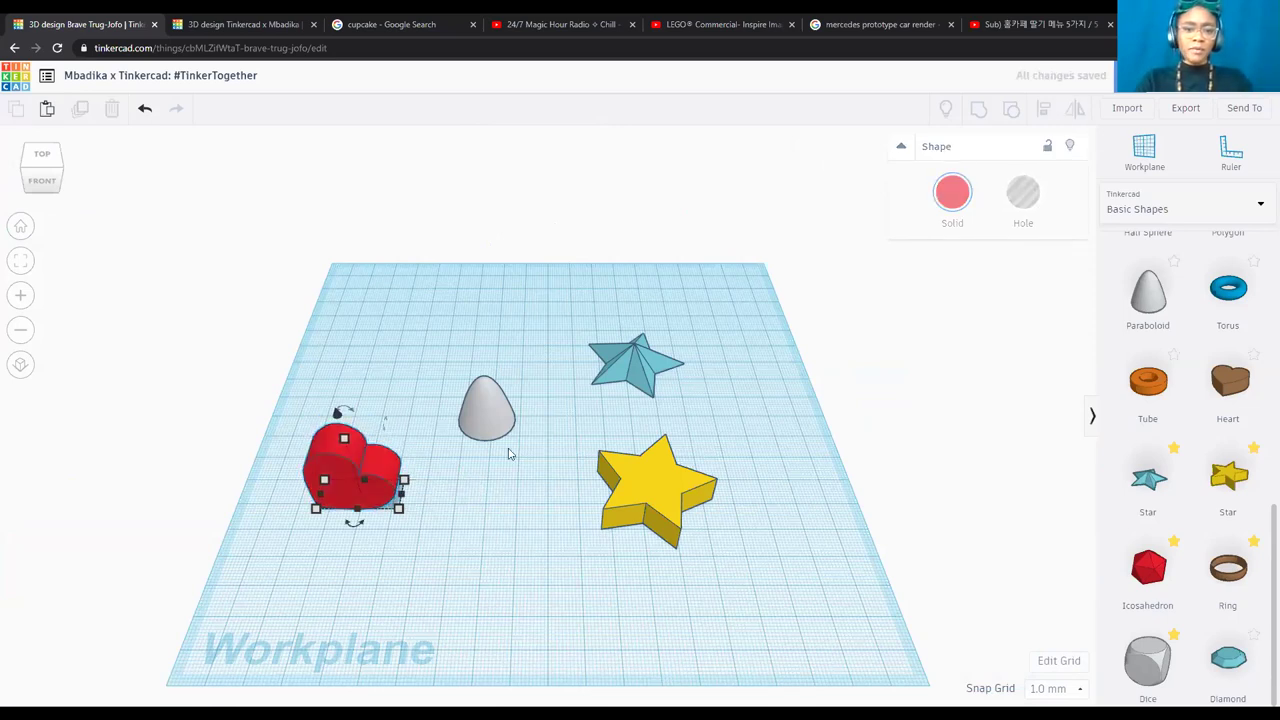
Frame the grey paraboloid and rotate it to about -157.5° so it's upside down.
{"action": "left_click", "coordinate": [499, 418]}
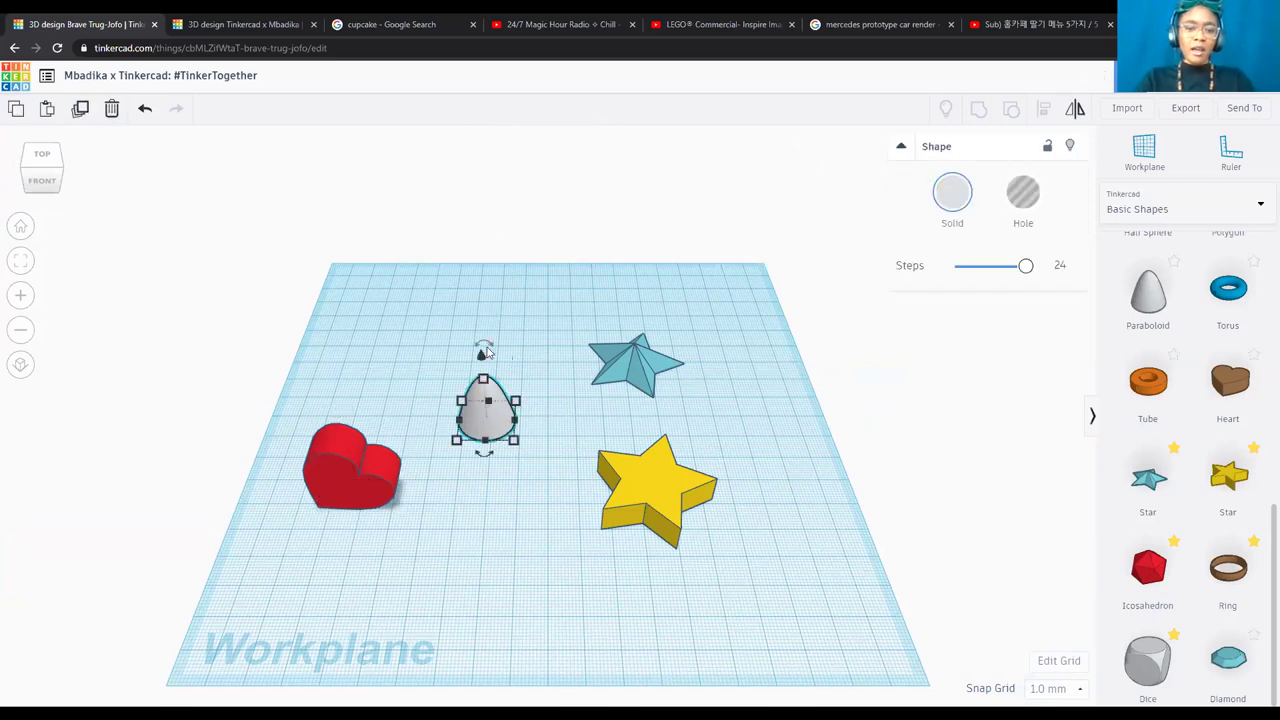
{"action": "left_click", "coordinate": [20, 262]}
{"action": "mouse_move", "coordinate": [542, 196]}
{"action": "left_click_drag", "start_coordinate": [542, 196], "coordinate": [640, 214]}
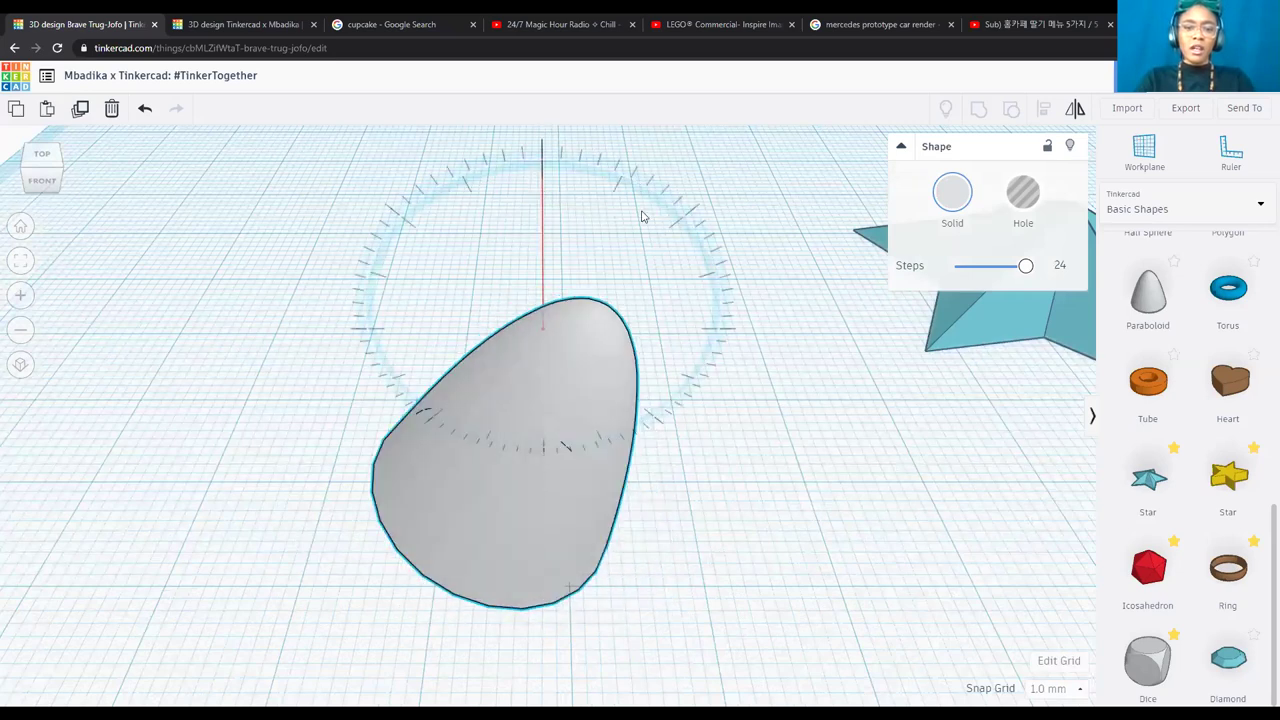
{"action": "left_click_drag", "start_coordinate": [700, 388], "coordinate": [545, 454]}
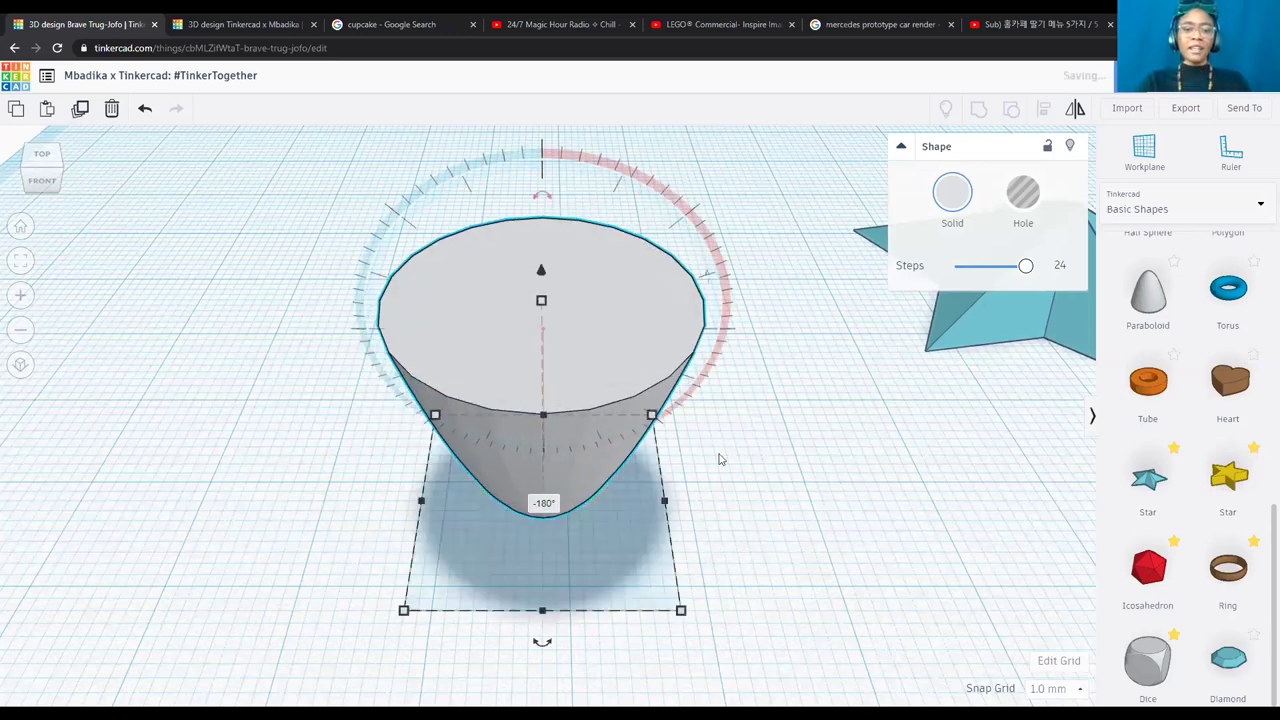
Color the paraboloid solid red.
{"action": "left_click", "coordinate": [952, 204]}
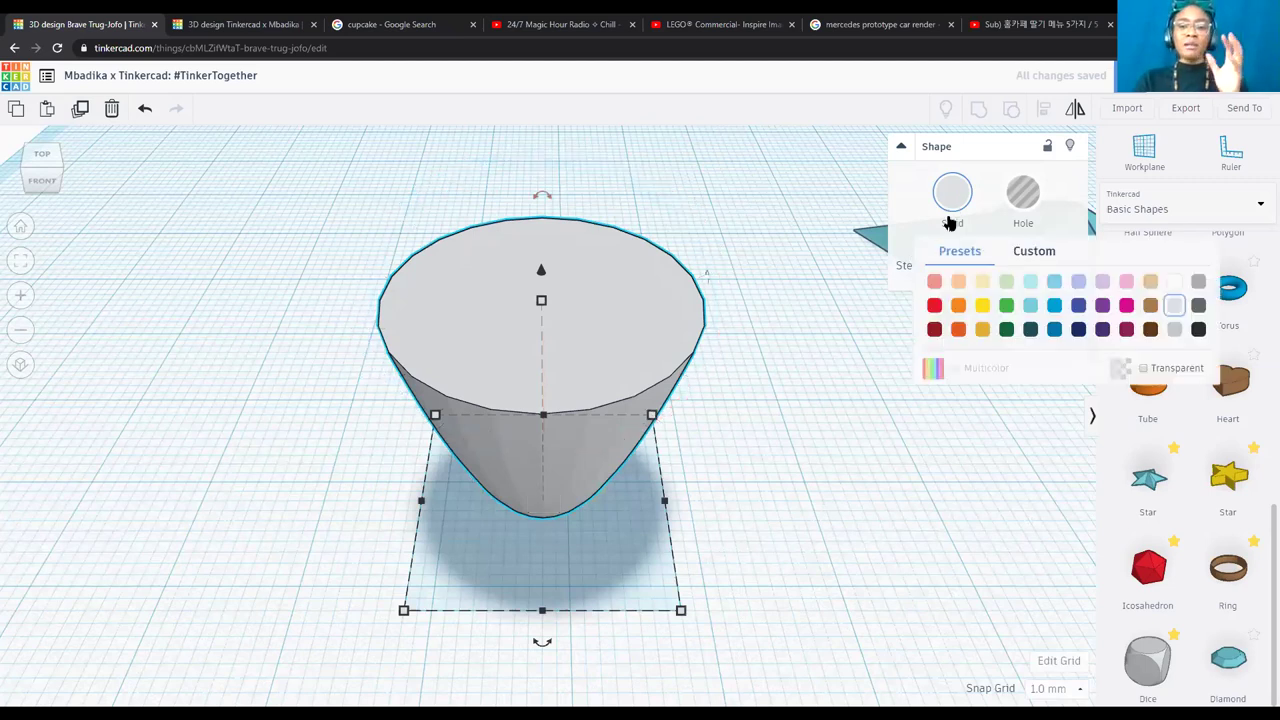
{"action": "left_click", "coordinate": [934, 305]}
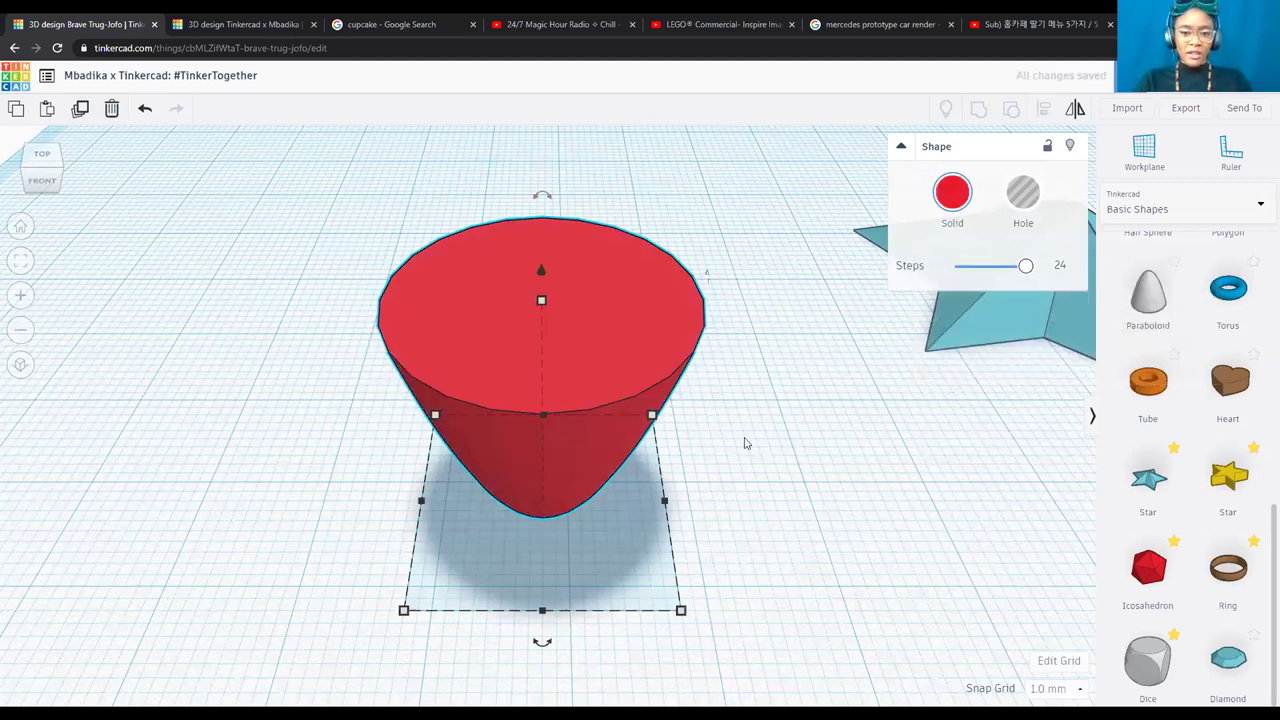
{"action": "left_click", "coordinate": [744, 443]}
{"action": "right_click_drag", "start_coordinate": [743, 443], "coordinate": [189, 277]}
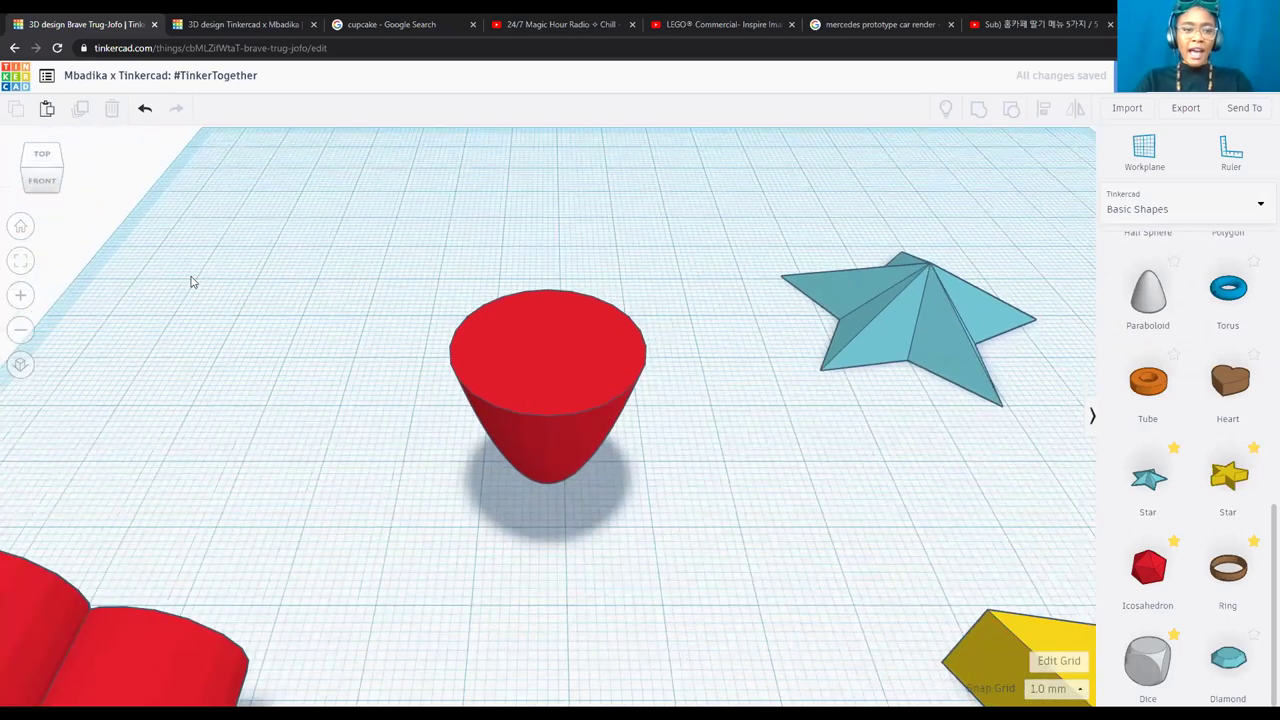
Inspect the scene from front, left, back and right, ending on an angled overhead view.
{"action": "left_click", "coordinate": [44, 187]}
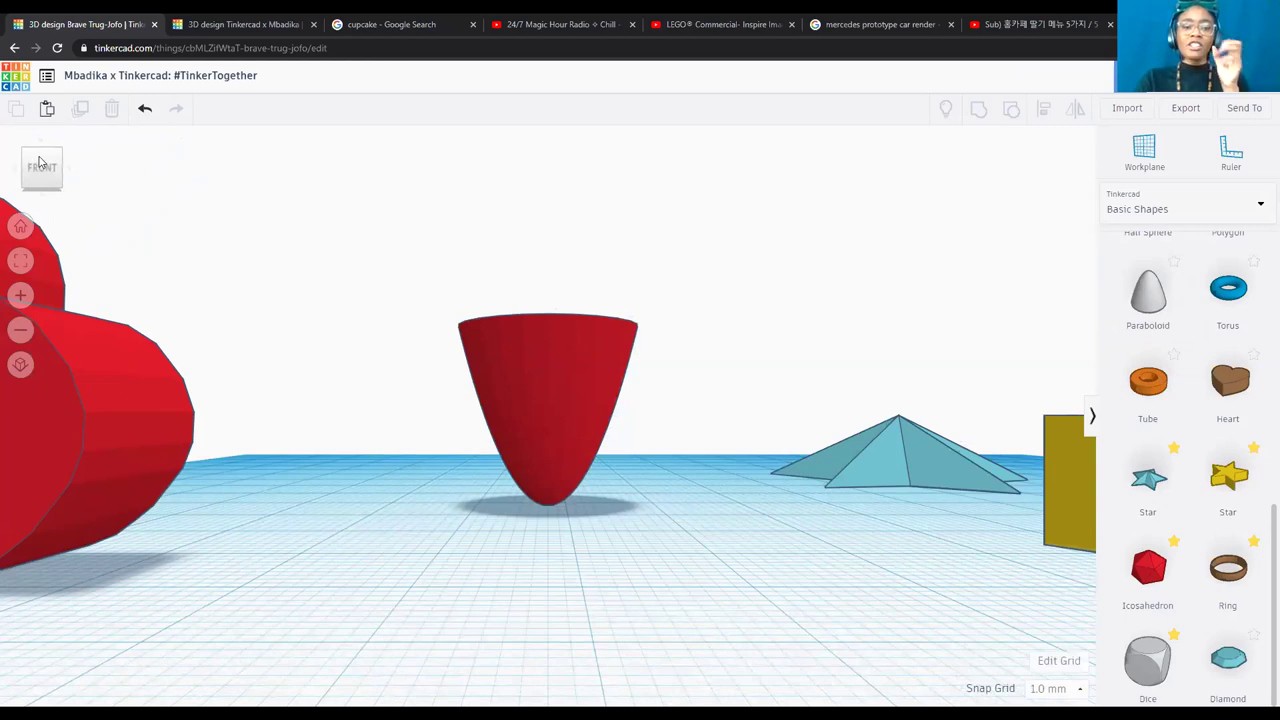
{"action": "left_click", "coordinate": [26, 172]}
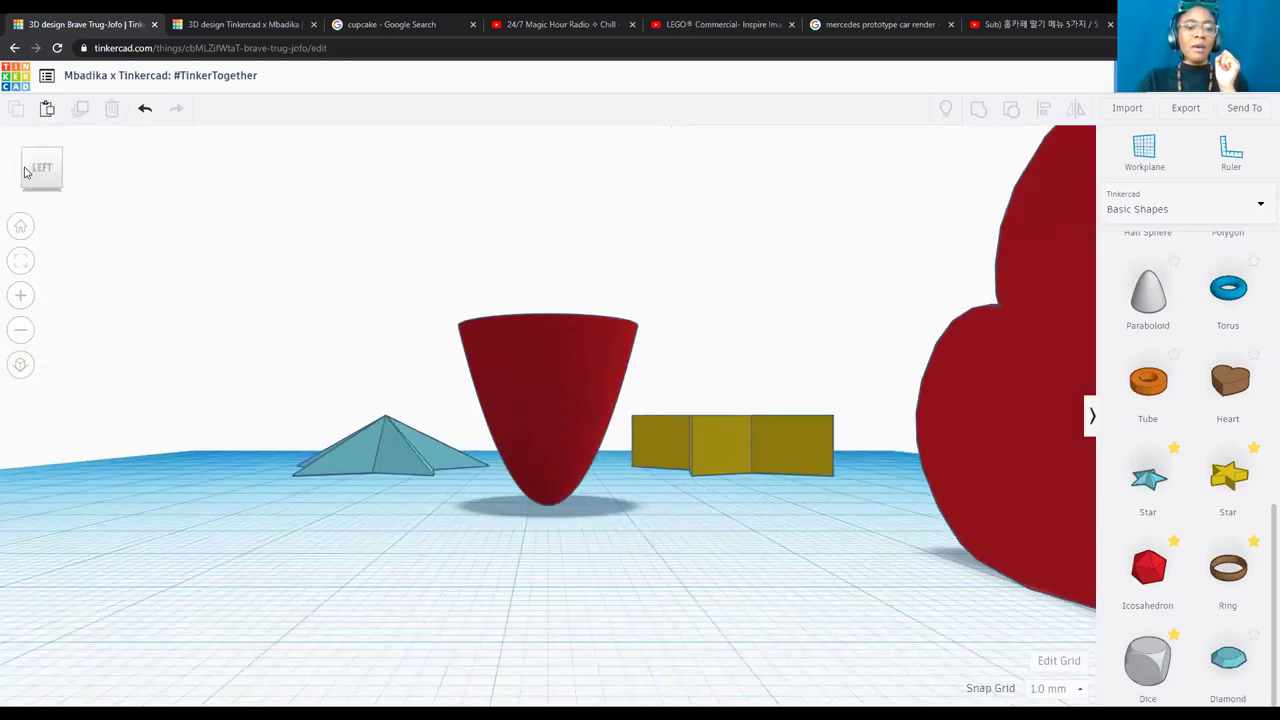
{"action": "left_click", "coordinate": [26, 172]}
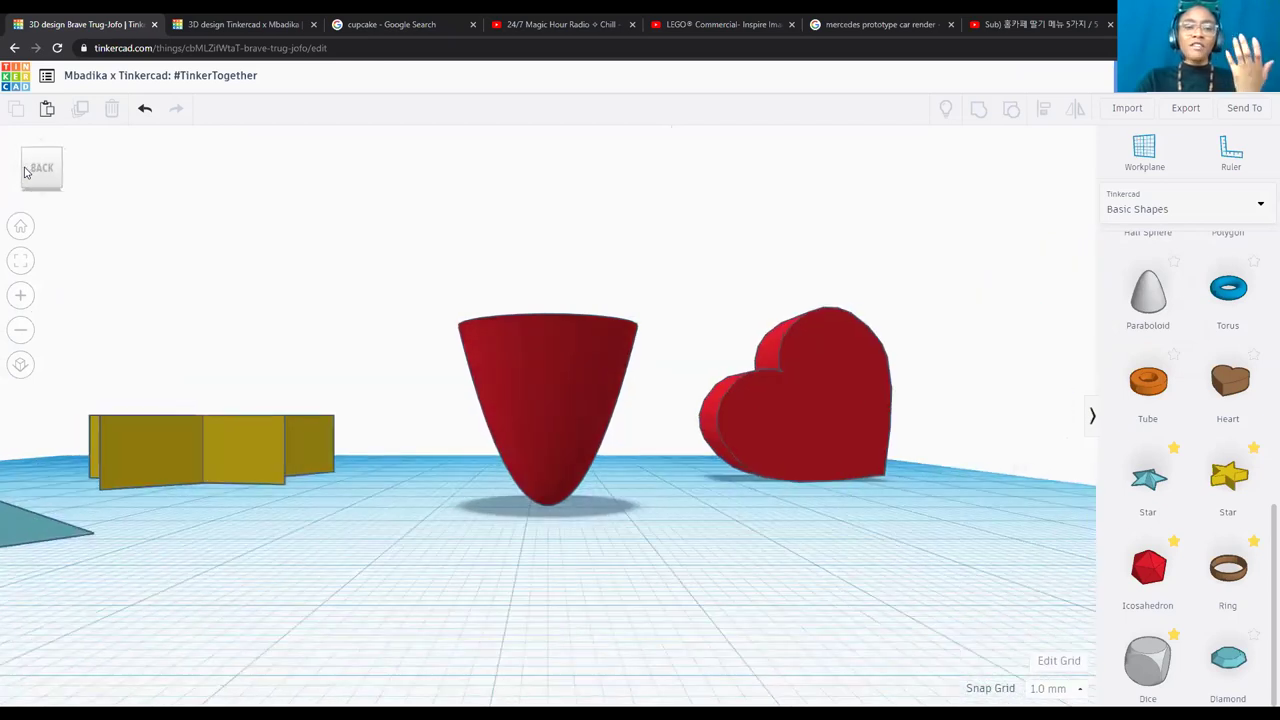
{"action": "left_click", "coordinate": [22, 171]}
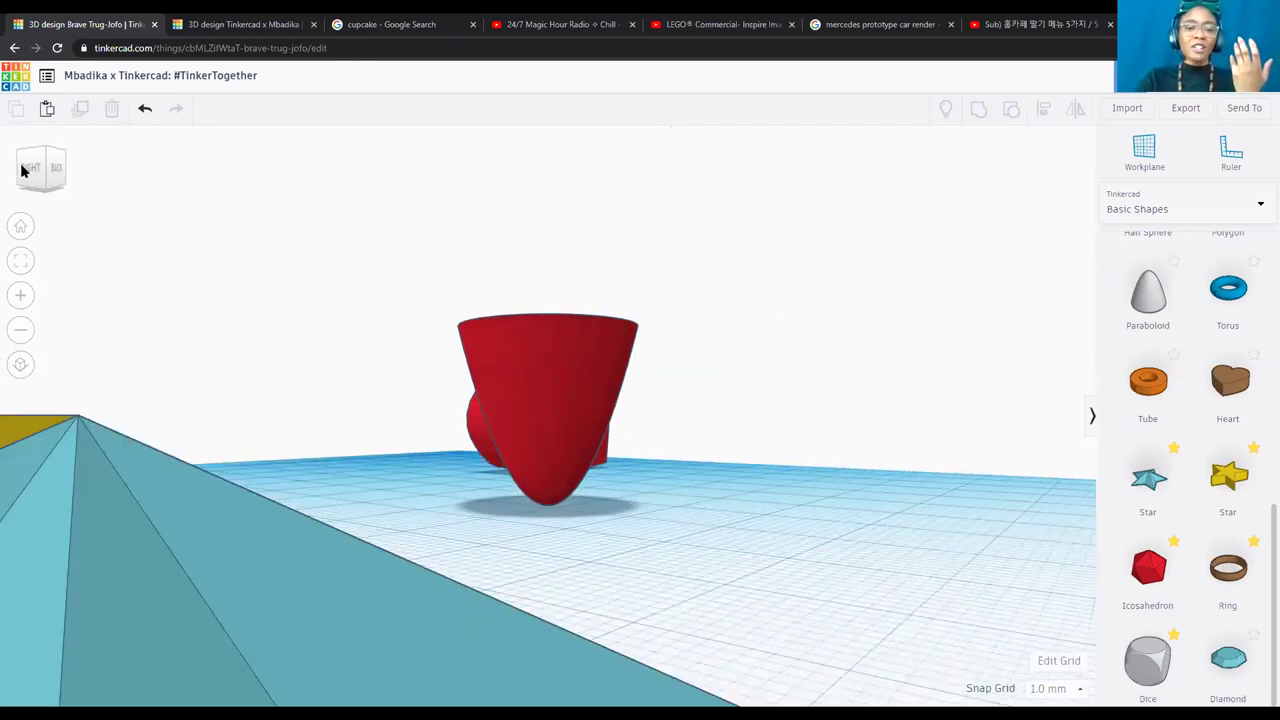
{"action": "left_click", "coordinate": [22, 171]}
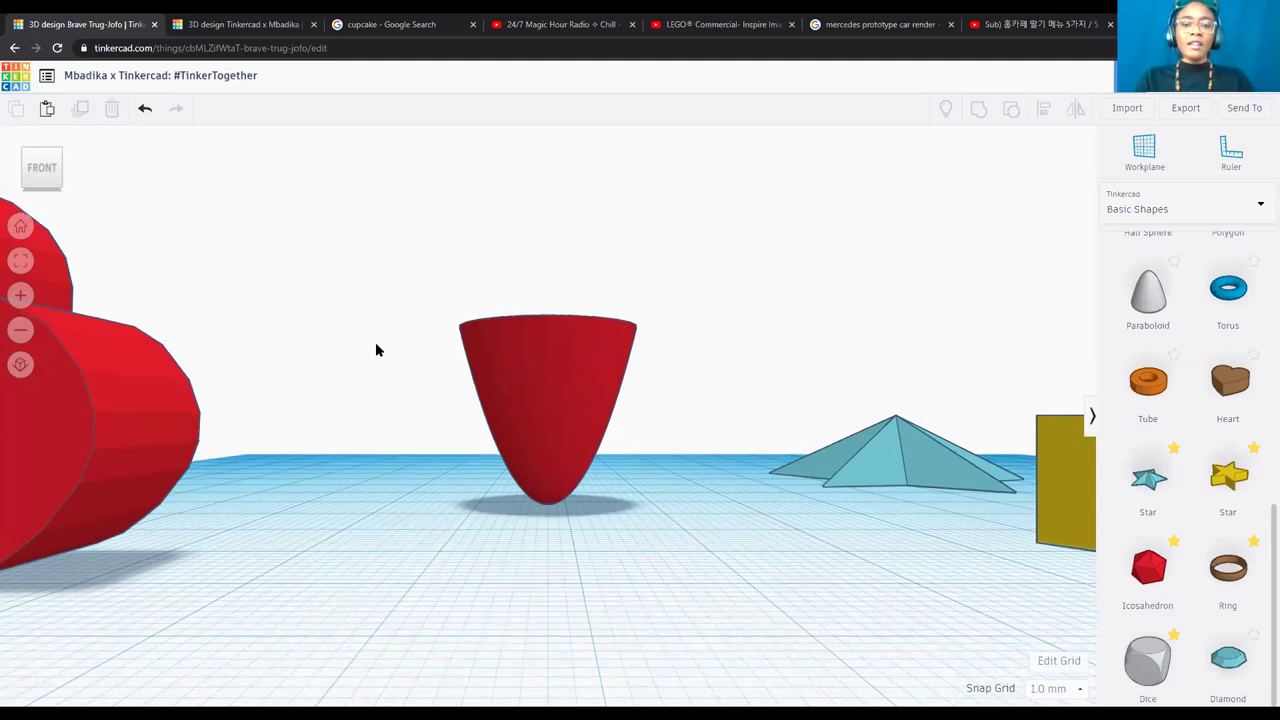
{"action": "right_click_drag", "start_coordinate": [375, 342], "coordinate": [88, 191]}
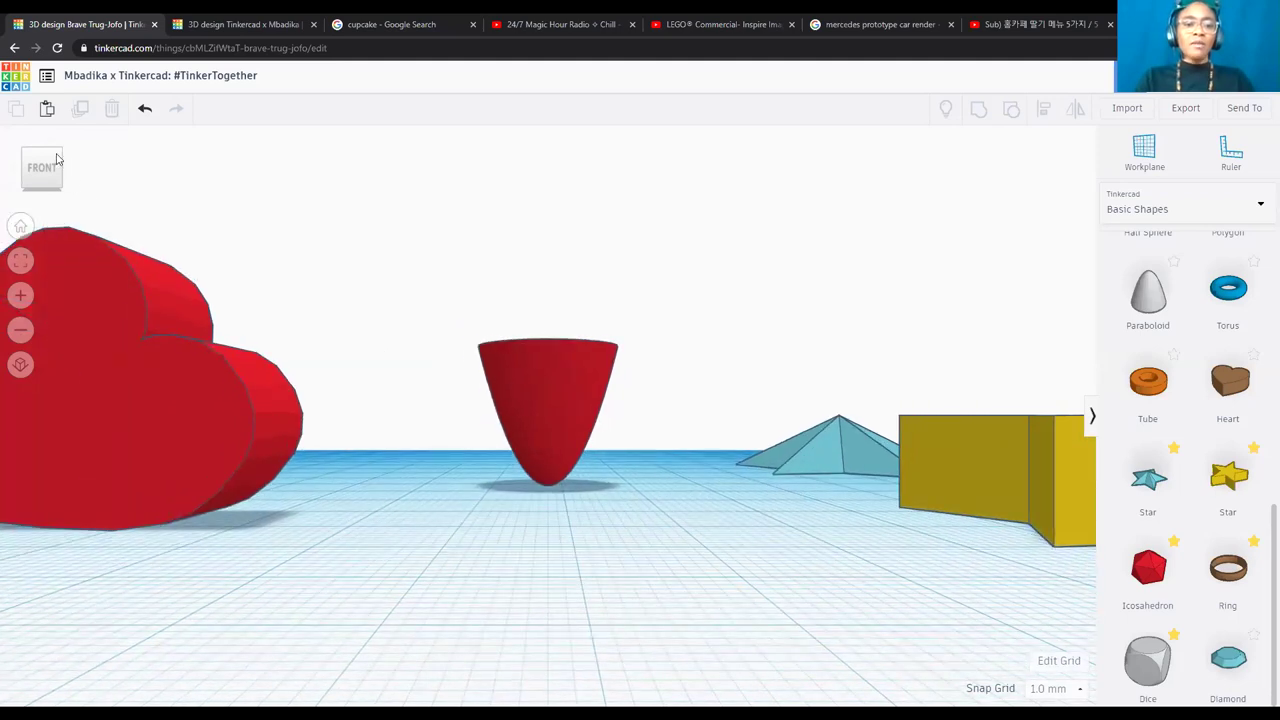
{"action": "left_click", "coordinate": [57, 158]}
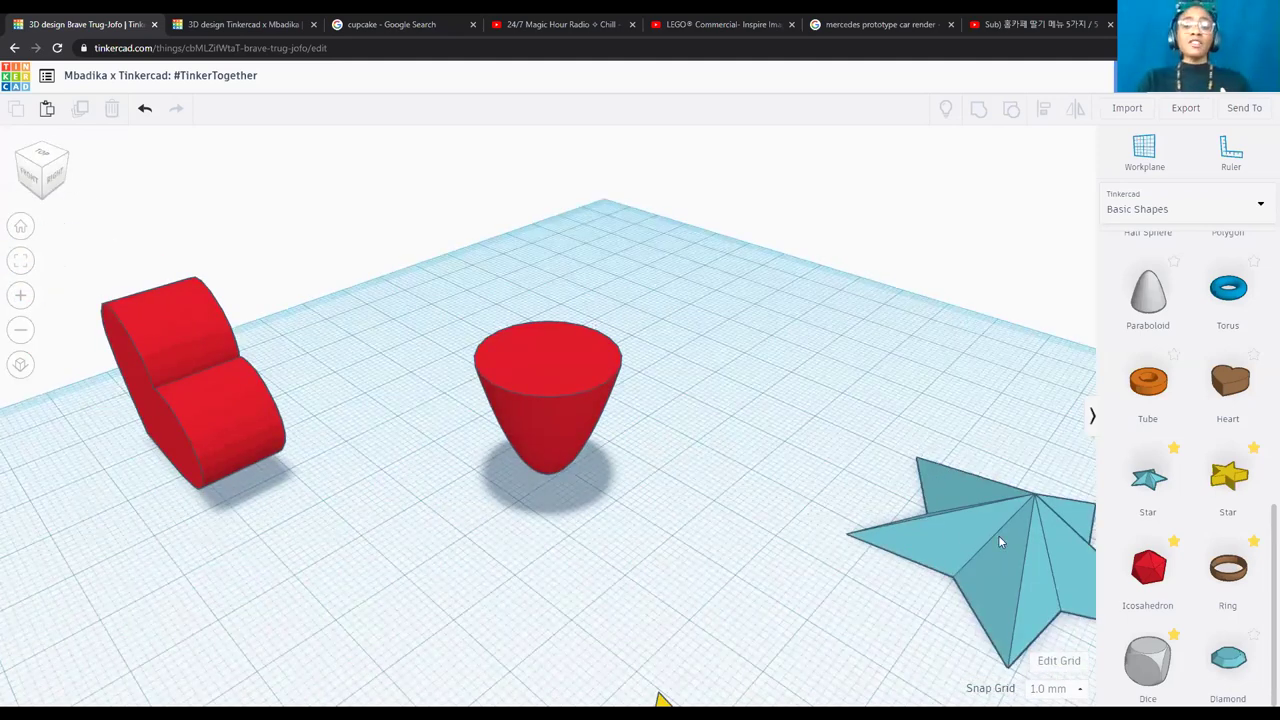
Move the blue star next to the paraboloid and color it dark green.
{"action": "left_click_drag", "start_coordinate": [998, 541], "coordinate": [774, 512]}
{"action": "left_click", "coordinate": [953, 197]}
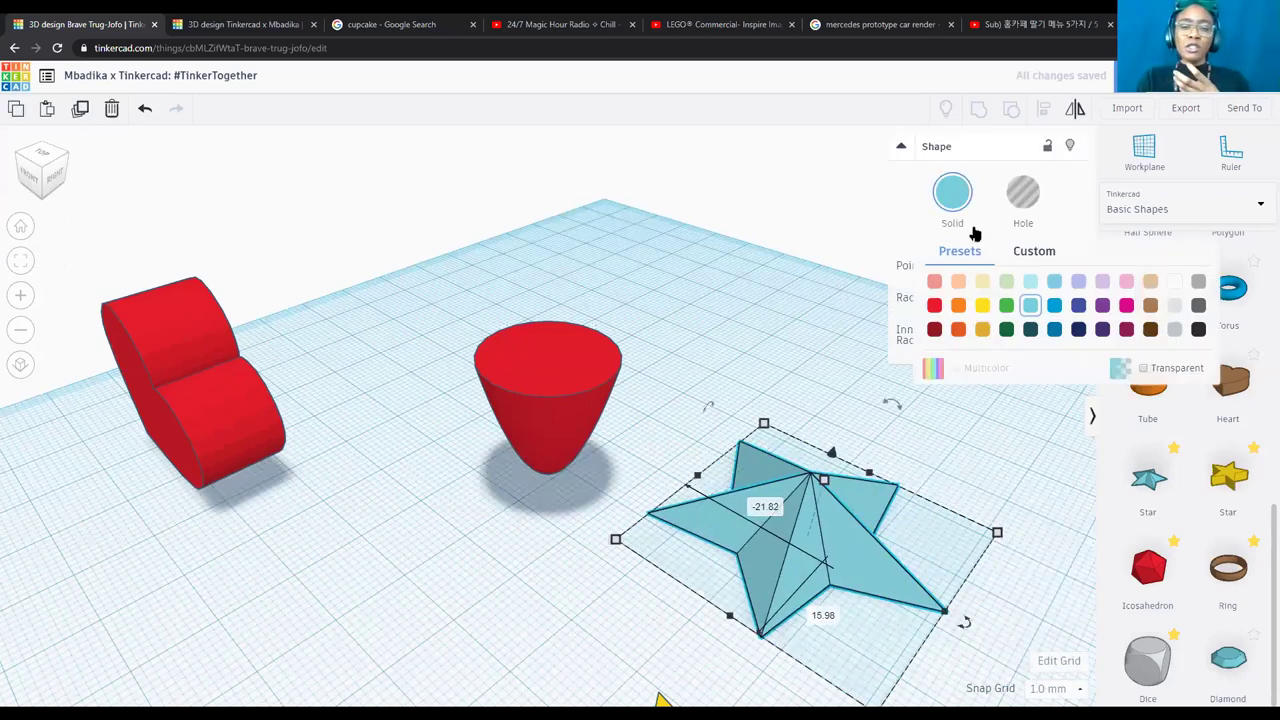
{"action": "left_click", "coordinate": [1007, 330]}
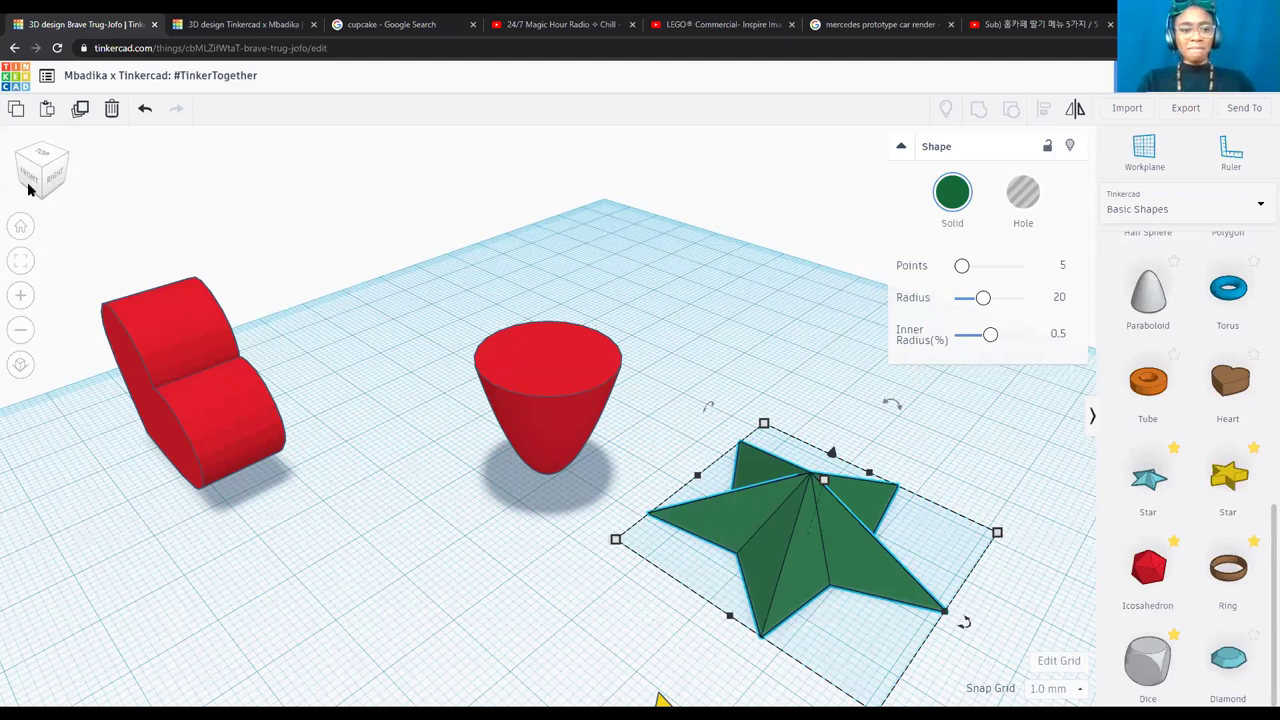
Switch to a level front view and lift the green star off the workplane.
{"action": "left_click_drag", "start_coordinate": [28, 190], "coordinate": [40, 154]}
{"action": "left_click", "coordinate": [40, 154]}
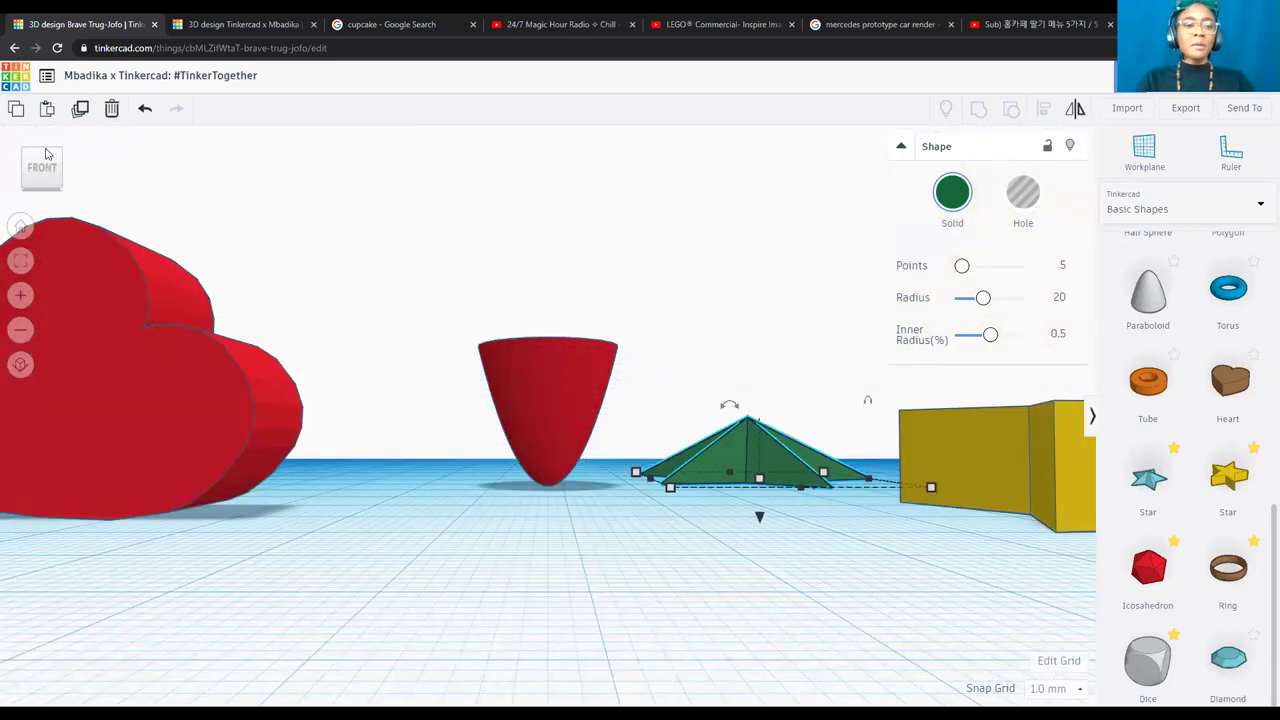
{"action": "left_click", "coordinate": [44, 157]}
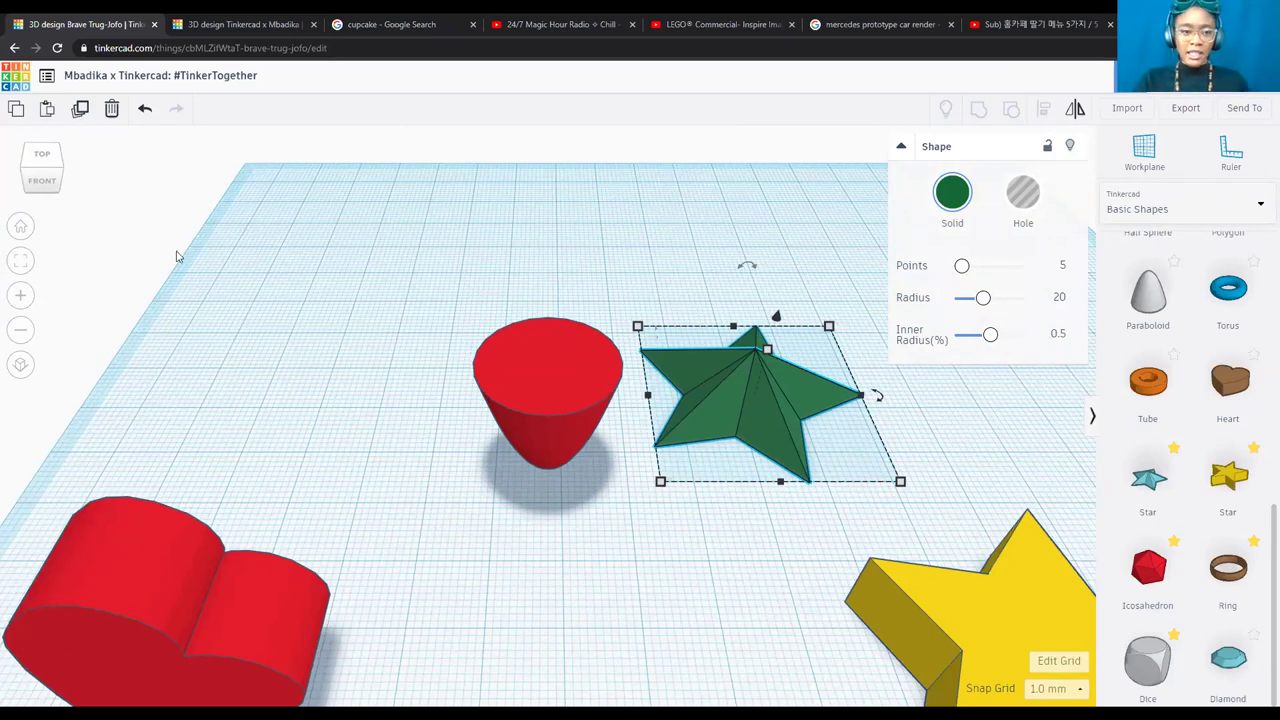
{"action": "right_click_drag", "start_coordinate": [324, 200], "coordinate": [763, 371]}
{"action": "left_click_drag", "start_coordinate": [759, 381], "coordinate": [728, 229]}
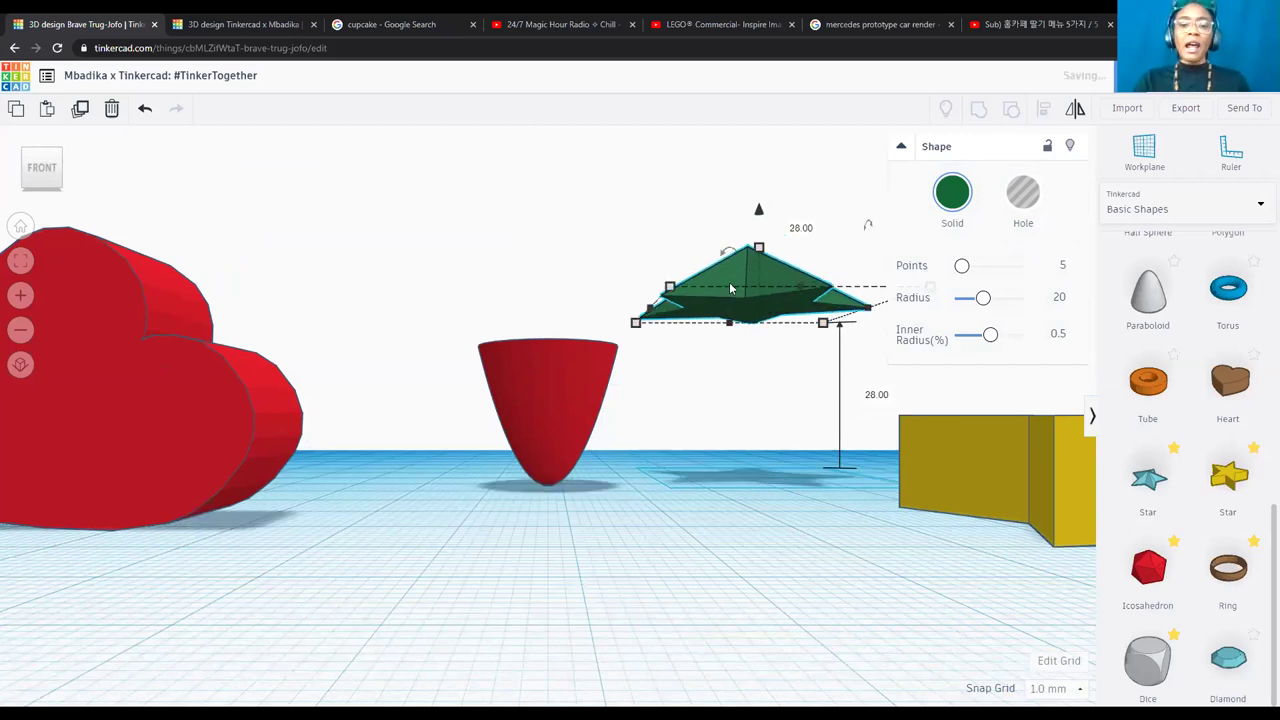
Check that the red paraboloid is 20 mm tall, below the floating green star.
{"action": "left_click", "coordinate": [559, 393]}
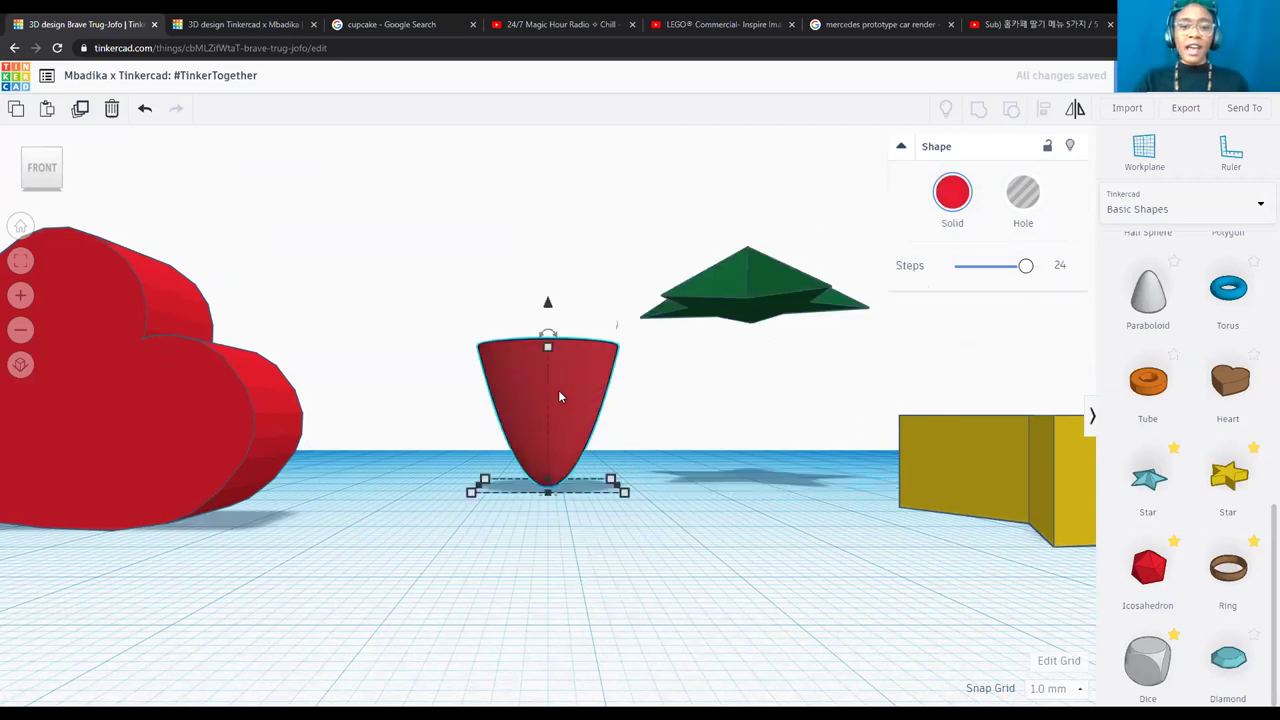
{"action": "mouse_move", "coordinate": [549, 352]}
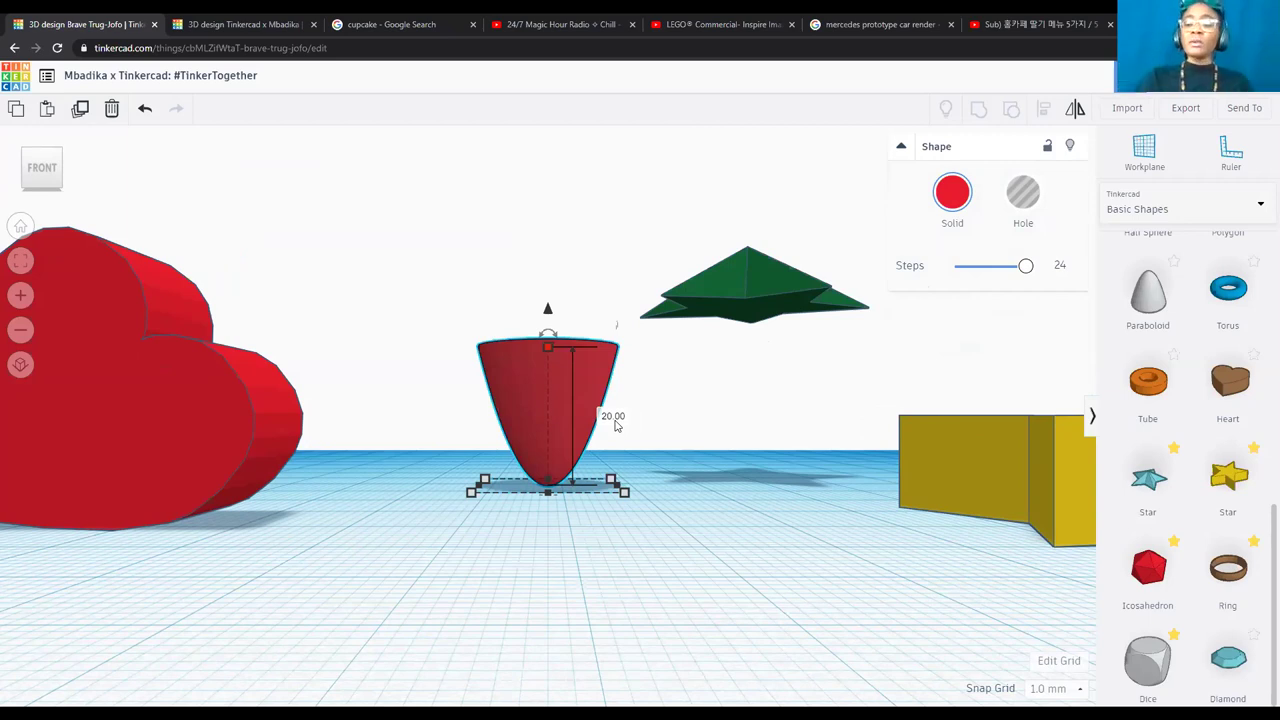
{"action": "left_click", "coordinate": [797, 603]}
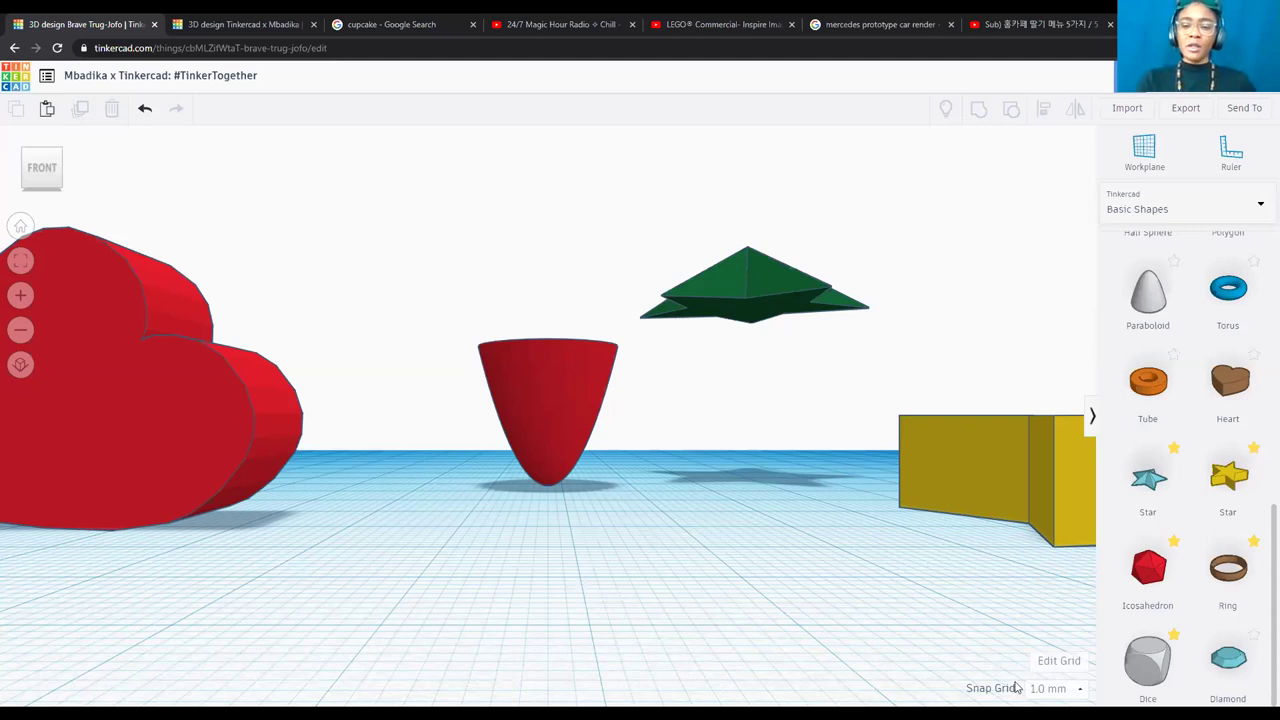
{"action": "scroll", "coordinate": [773, 655], "scroll_direction": "up", "scroll_amount": 3}
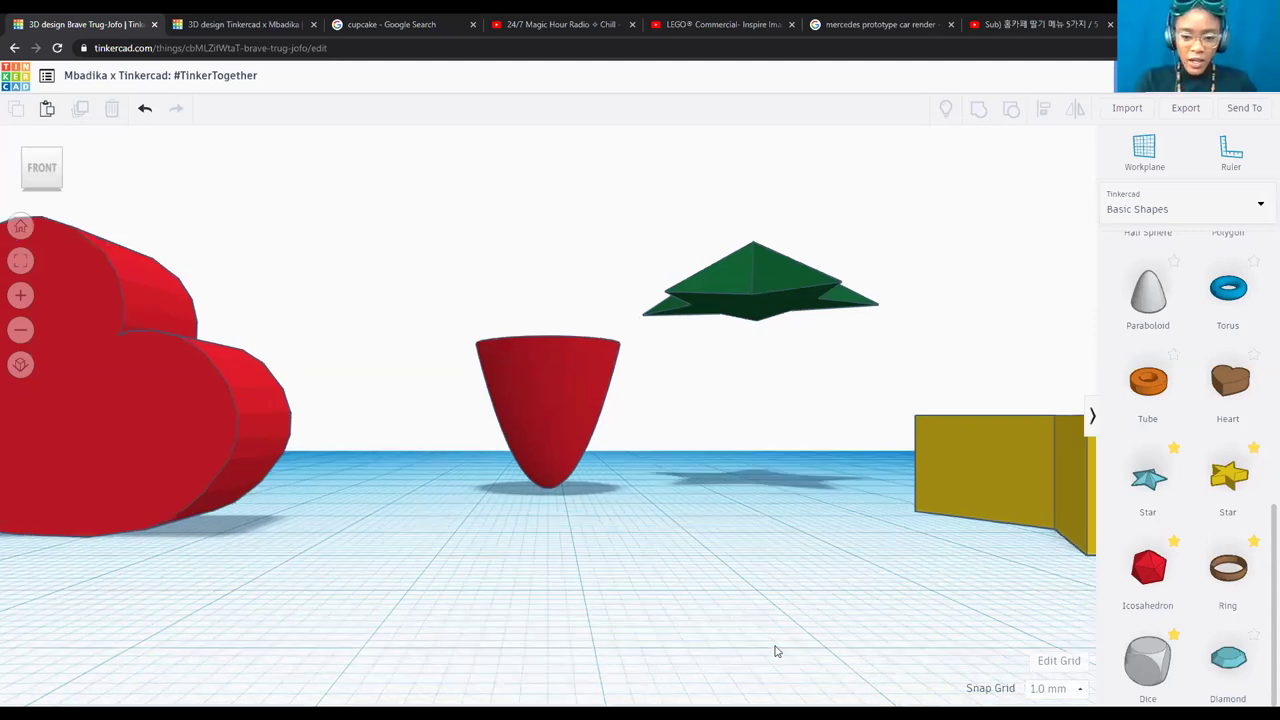
{"action": "scroll", "coordinate": [701, 645], "scroll_direction": "down", "scroll_amount": 4}
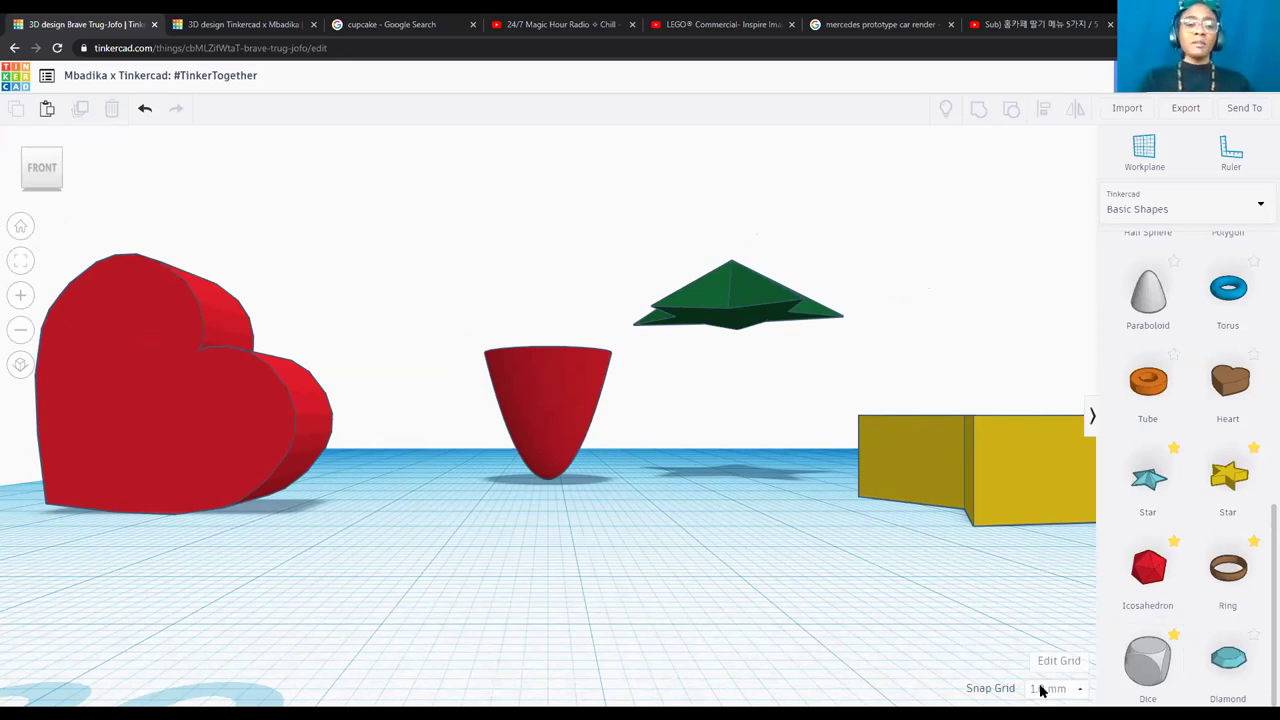
Return to Home view and open Edit Grid to see Millimeters and 200.00 × 200.00.
{"action": "left_click", "coordinate": [21, 228]}
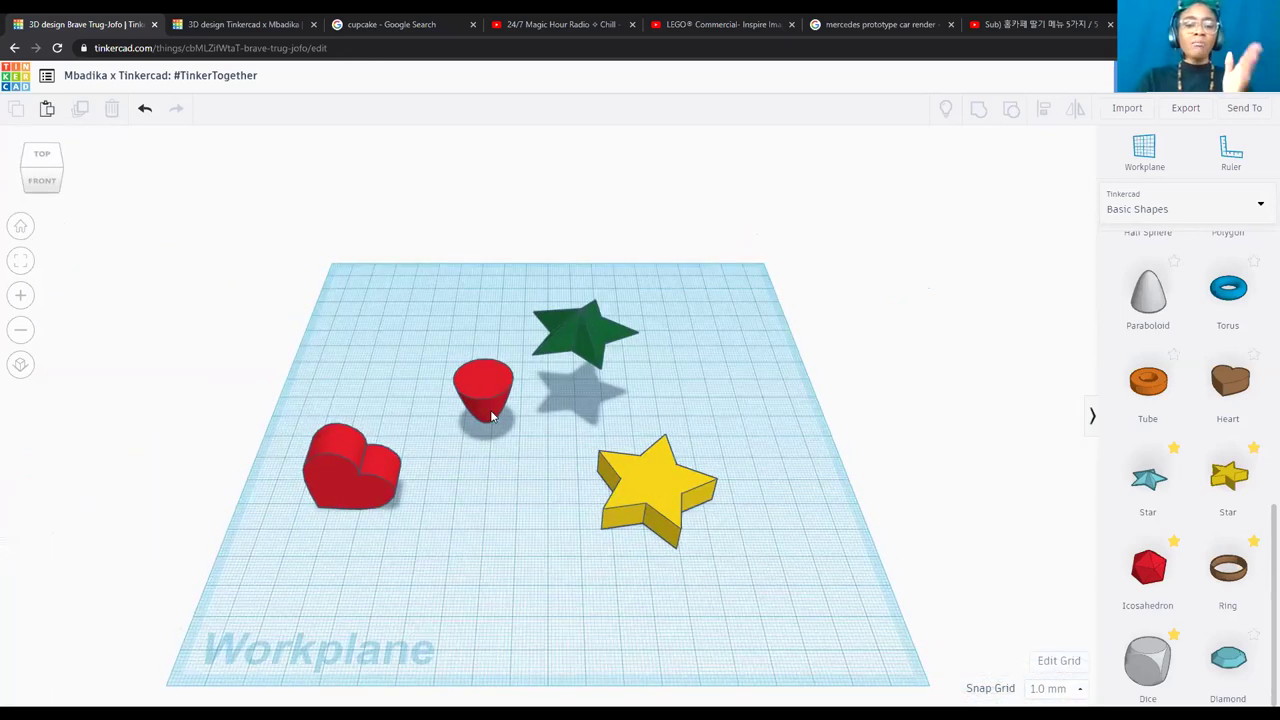
{"action": "left_click", "coordinate": [491, 417]}
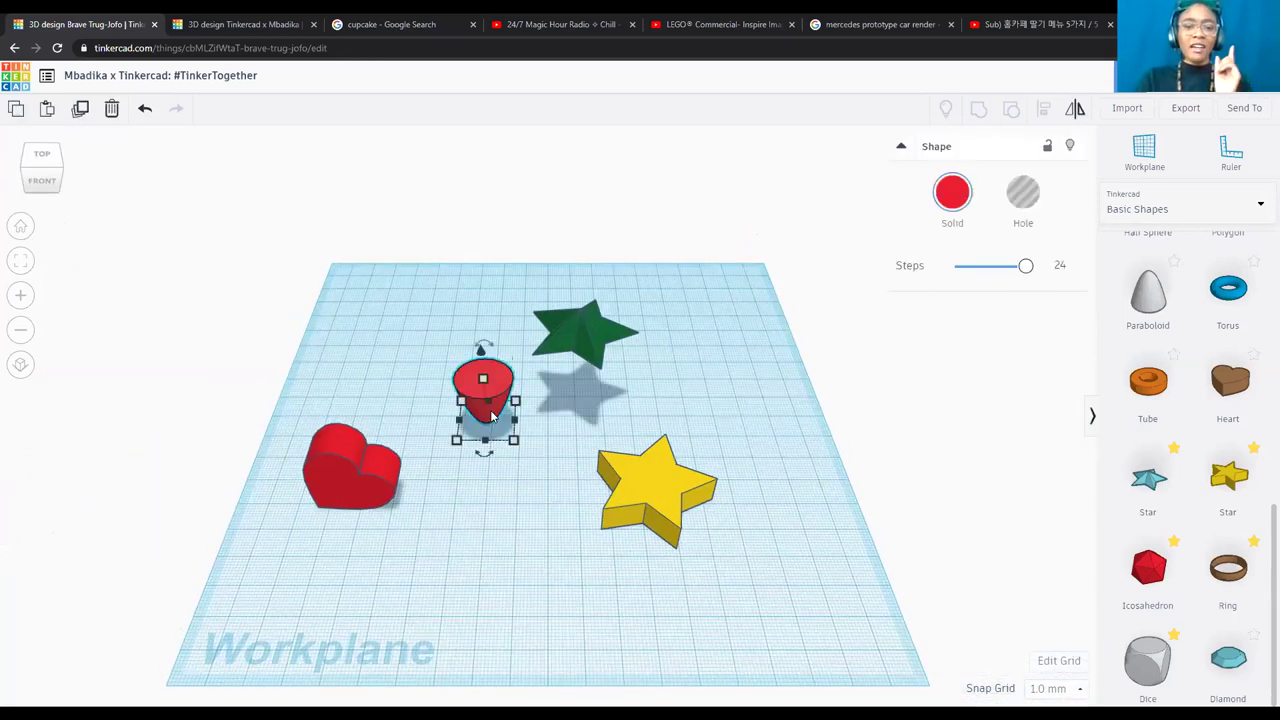
{"action": "left_click", "coordinate": [505, 563]}
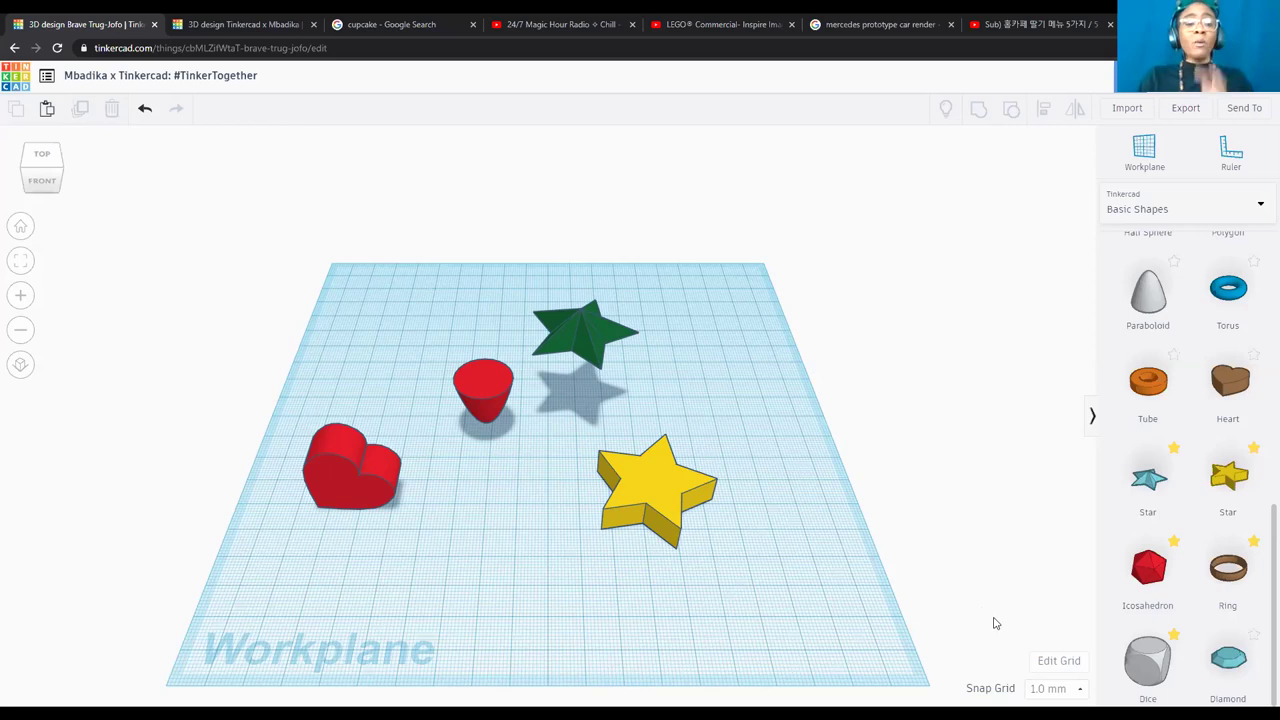
{"action": "left_click", "coordinate": [1056, 661]}
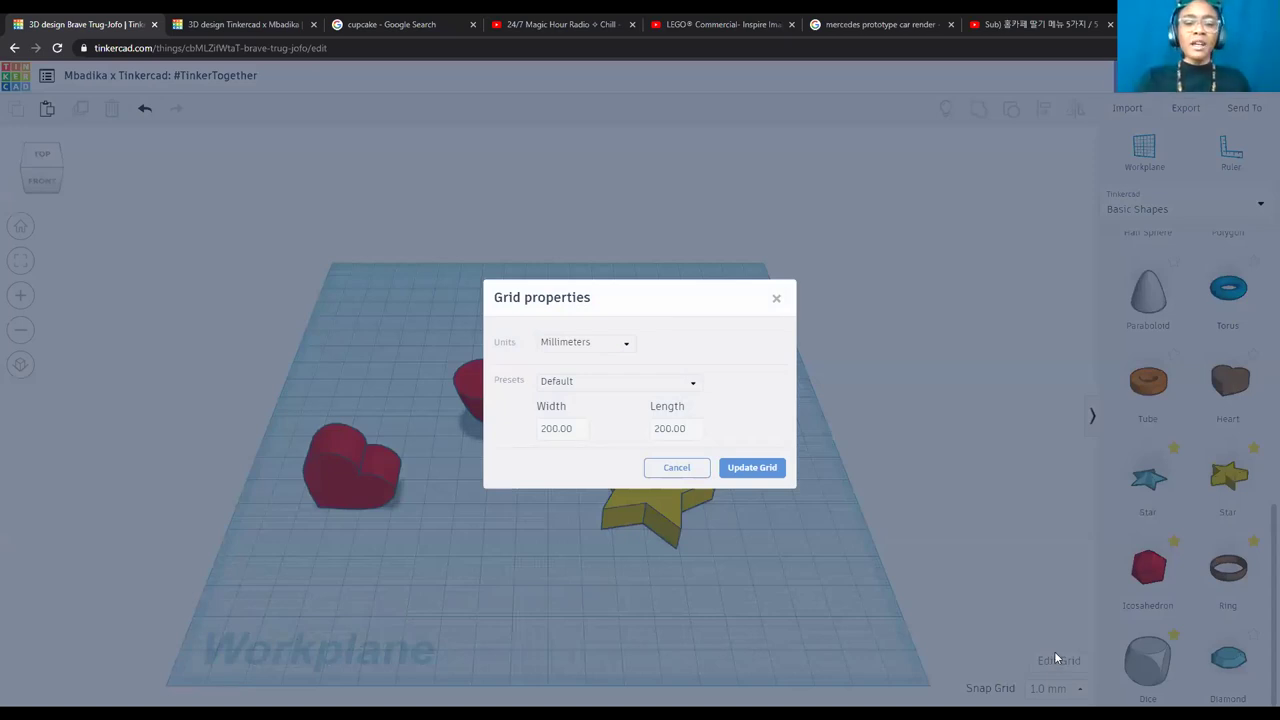
Switch the grid units to Inches and set width and length to 12.
{"action": "left_click", "coordinate": [600, 346]}
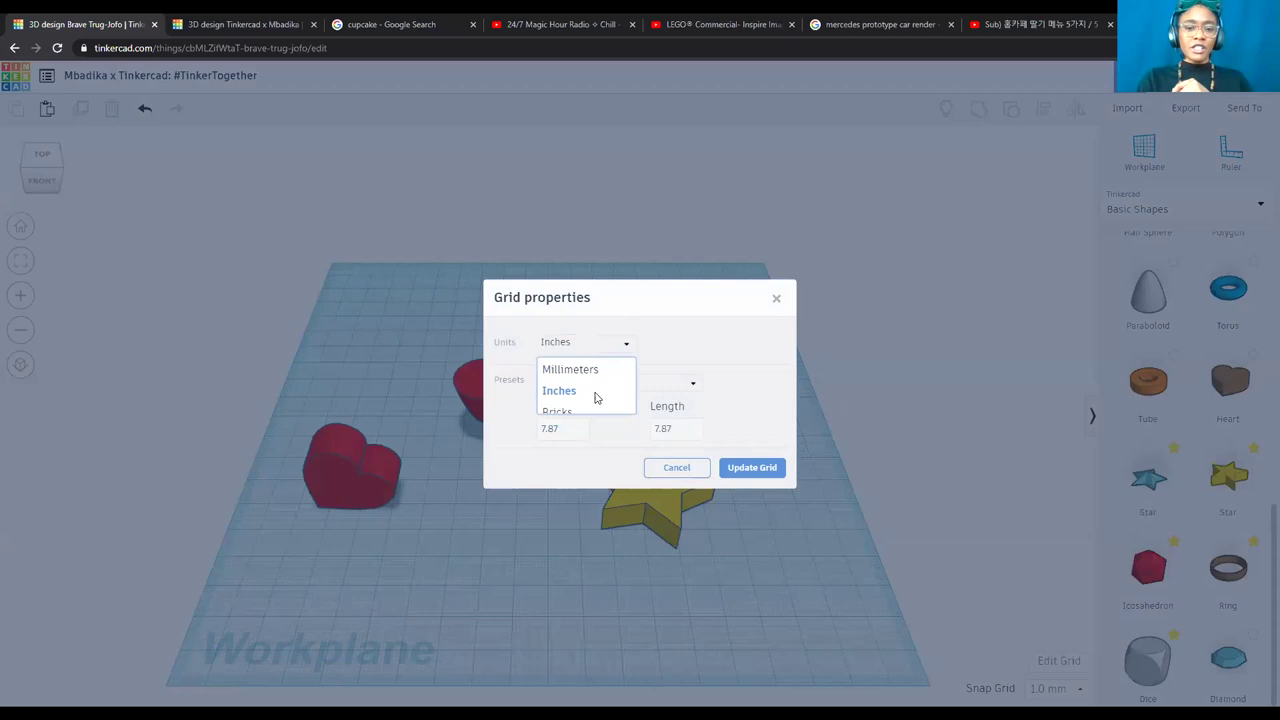
{"action": "left_click", "coordinate": [596, 396]}
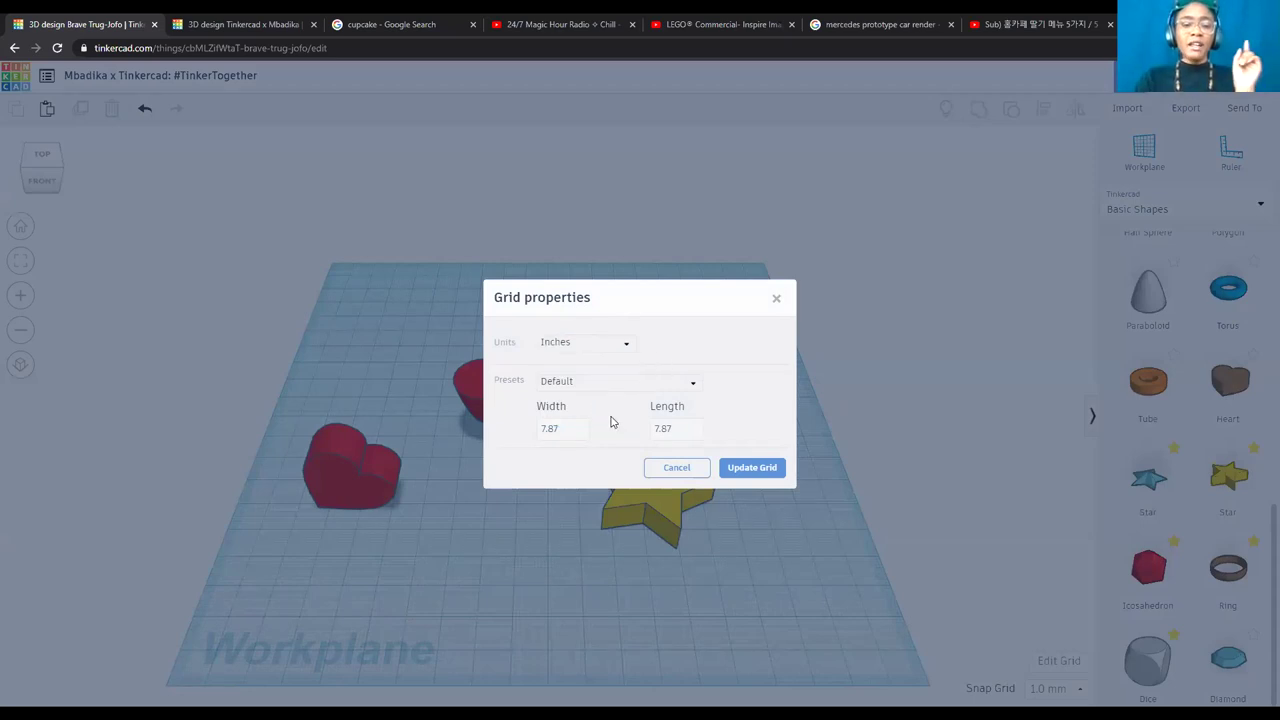
{"action": "left_click", "coordinate": [573, 428]}
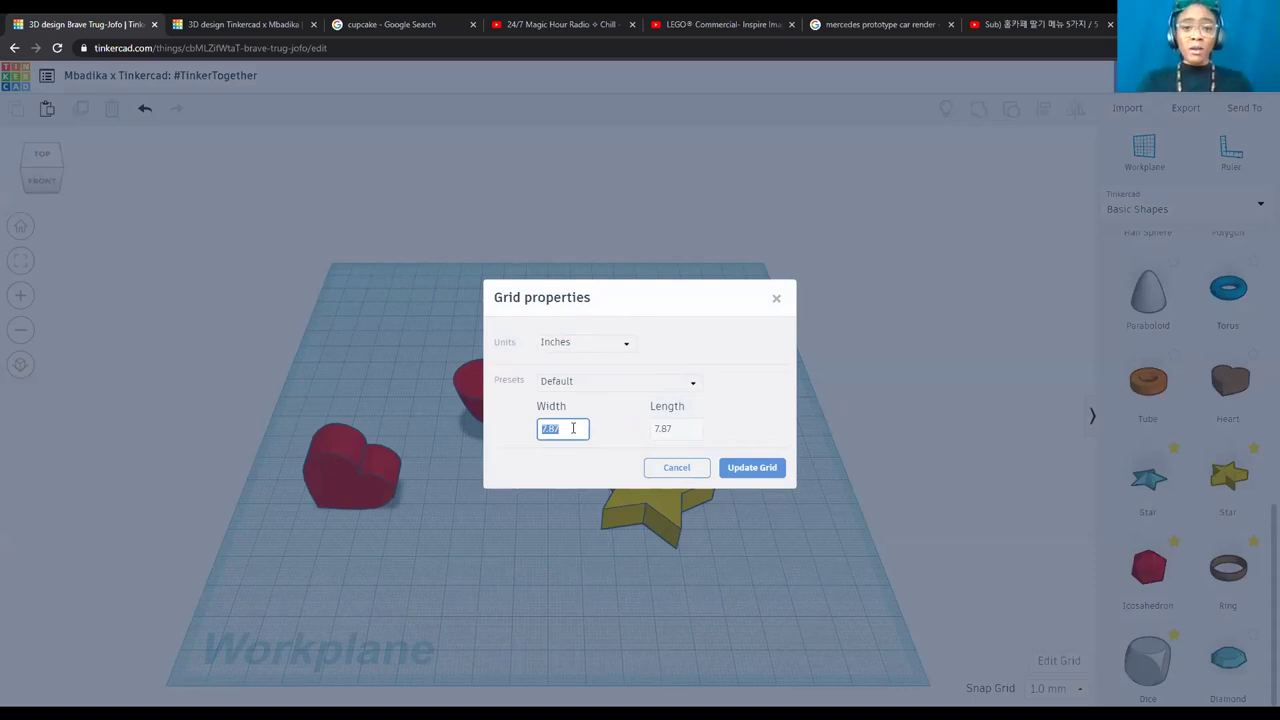
{"action": "type", "text": "12"}
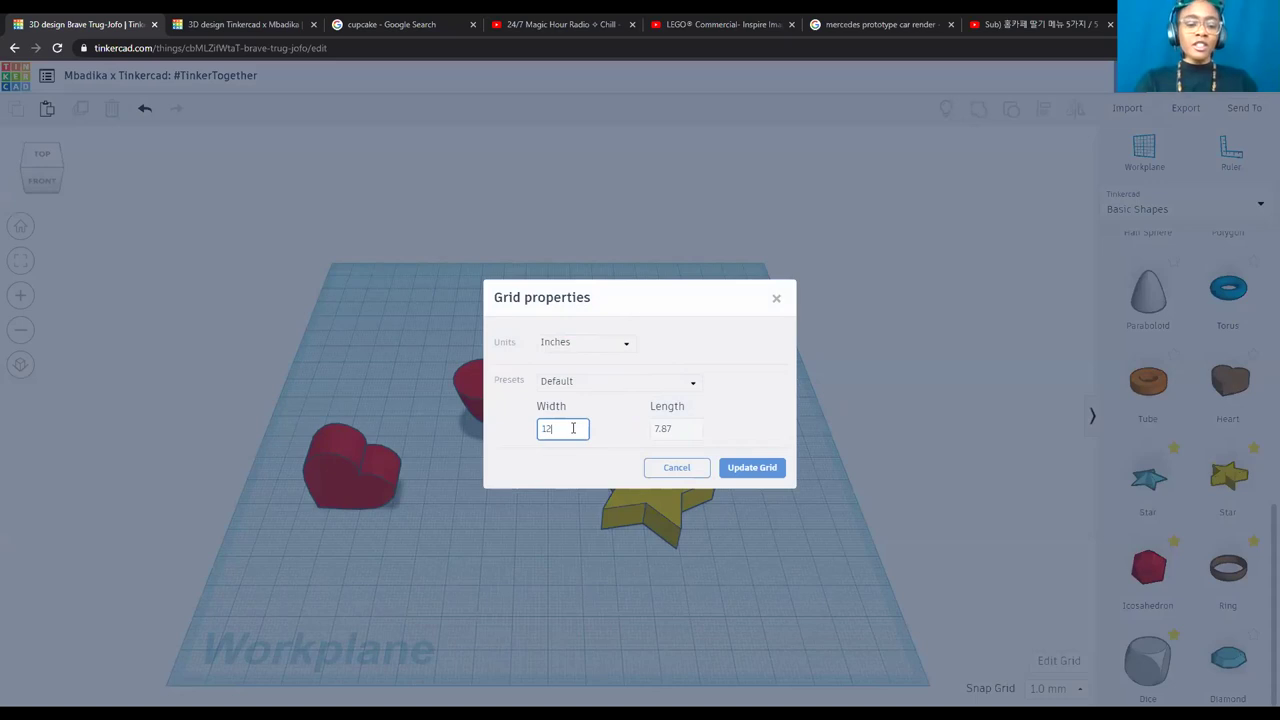
{"action": "key", "text": "Return"}
{"action": "left_click", "coordinate": [670, 430]}
{"action": "type", "text": "12"}
{"action": "key", "text": "Return"}
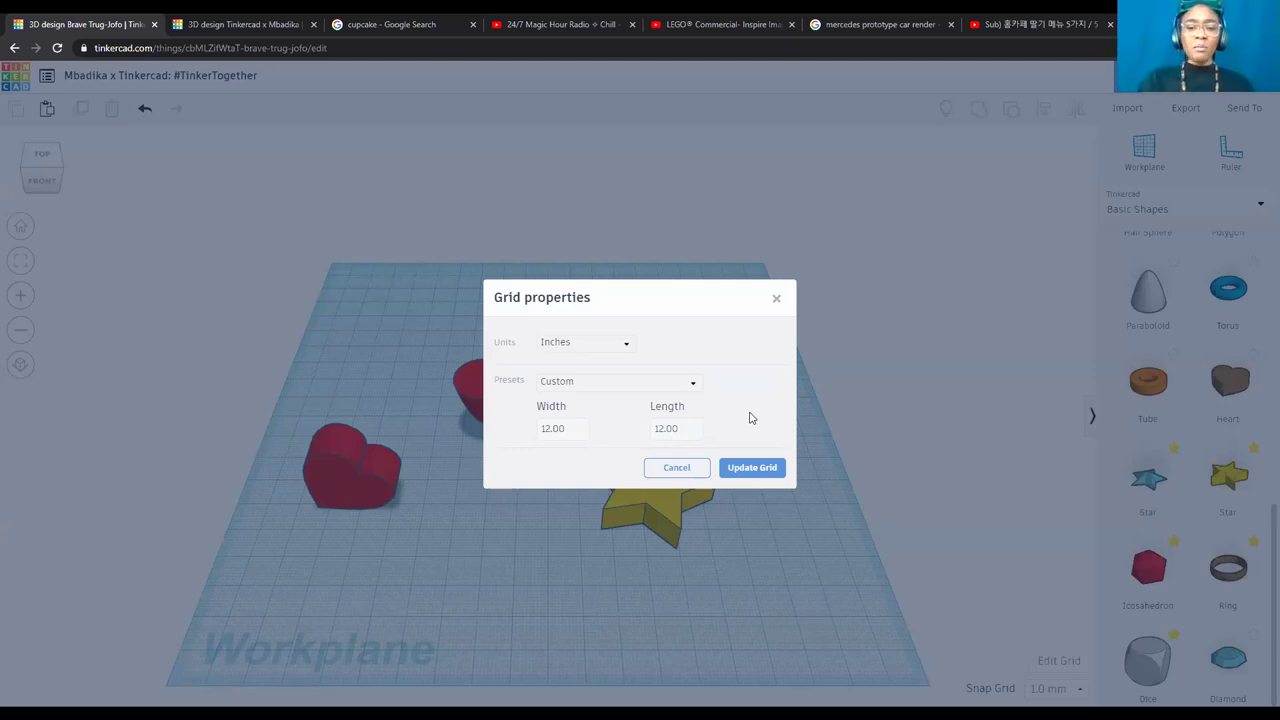
Keep the Custom grid preset and apply the 12 × 12 inch grid with Update Grid.
{"action": "left_click", "coordinate": [669, 391]}
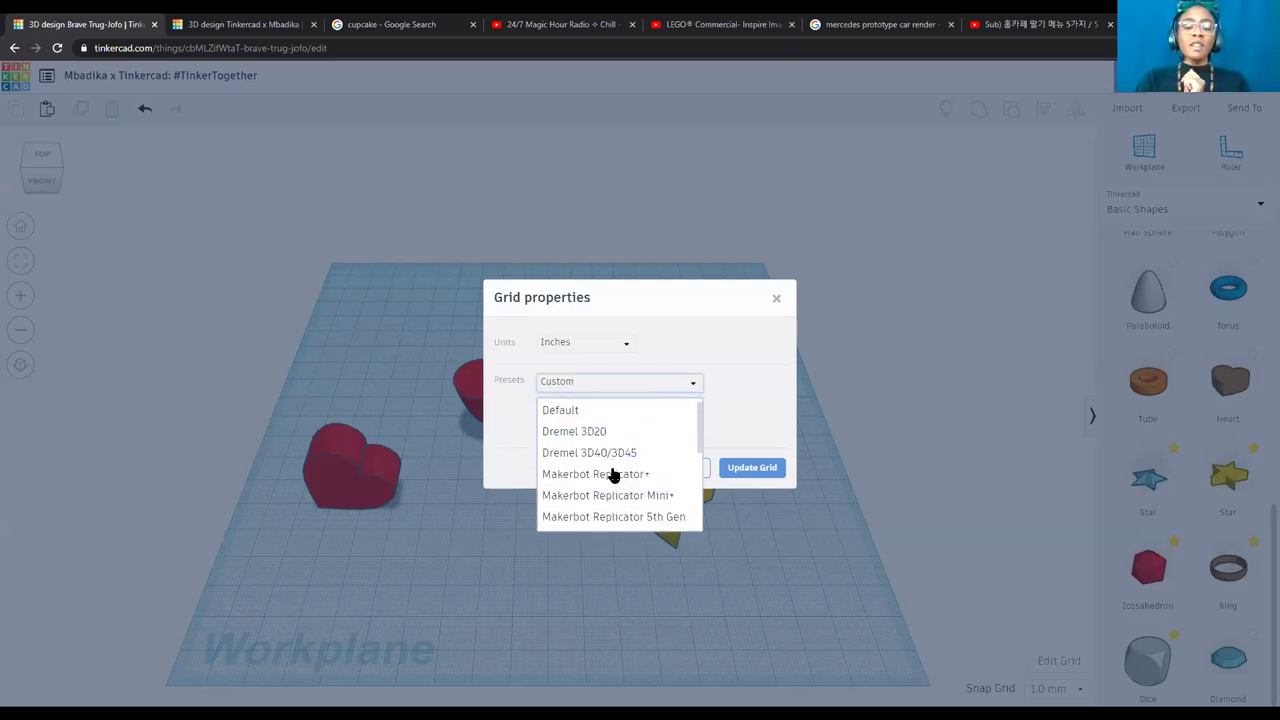
{"action": "scroll", "coordinate": [612, 471], "scroll_direction": "down", "scroll_amount": 2}
{"action": "scroll", "coordinate": [613, 472], "scroll_direction": "down", "scroll_amount": 3}
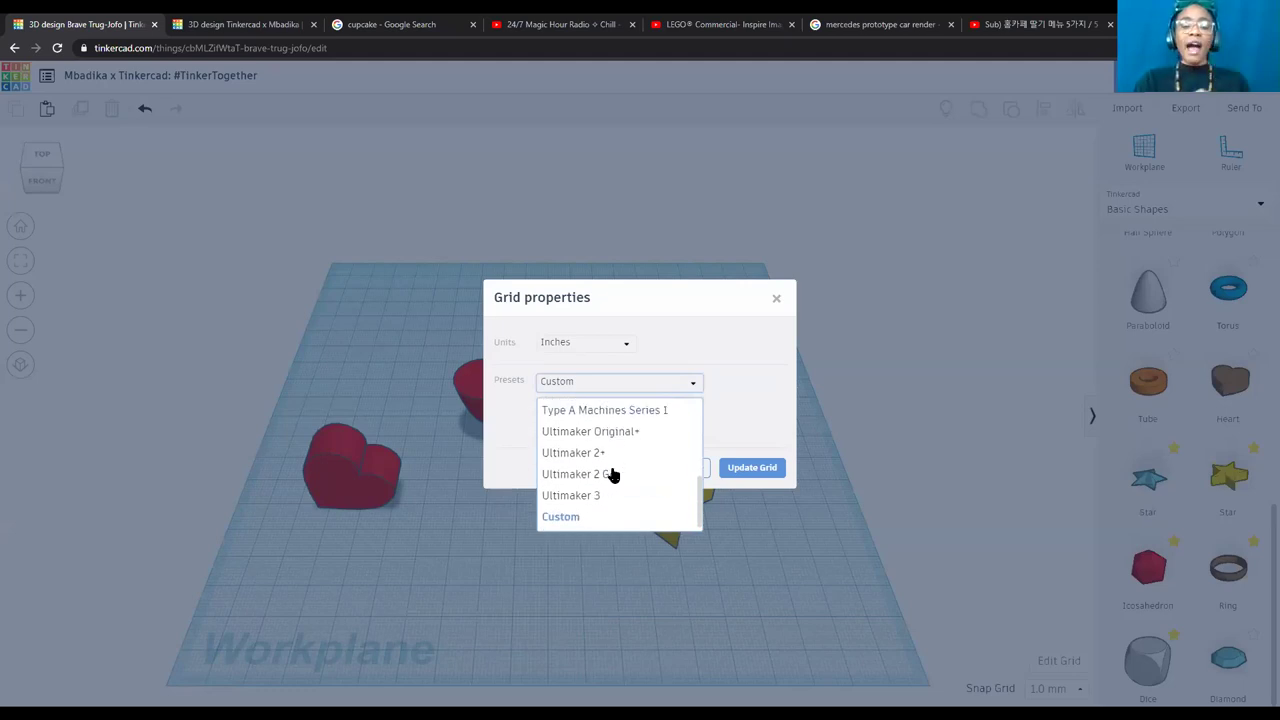
{"action": "left_click", "coordinate": [736, 388]}
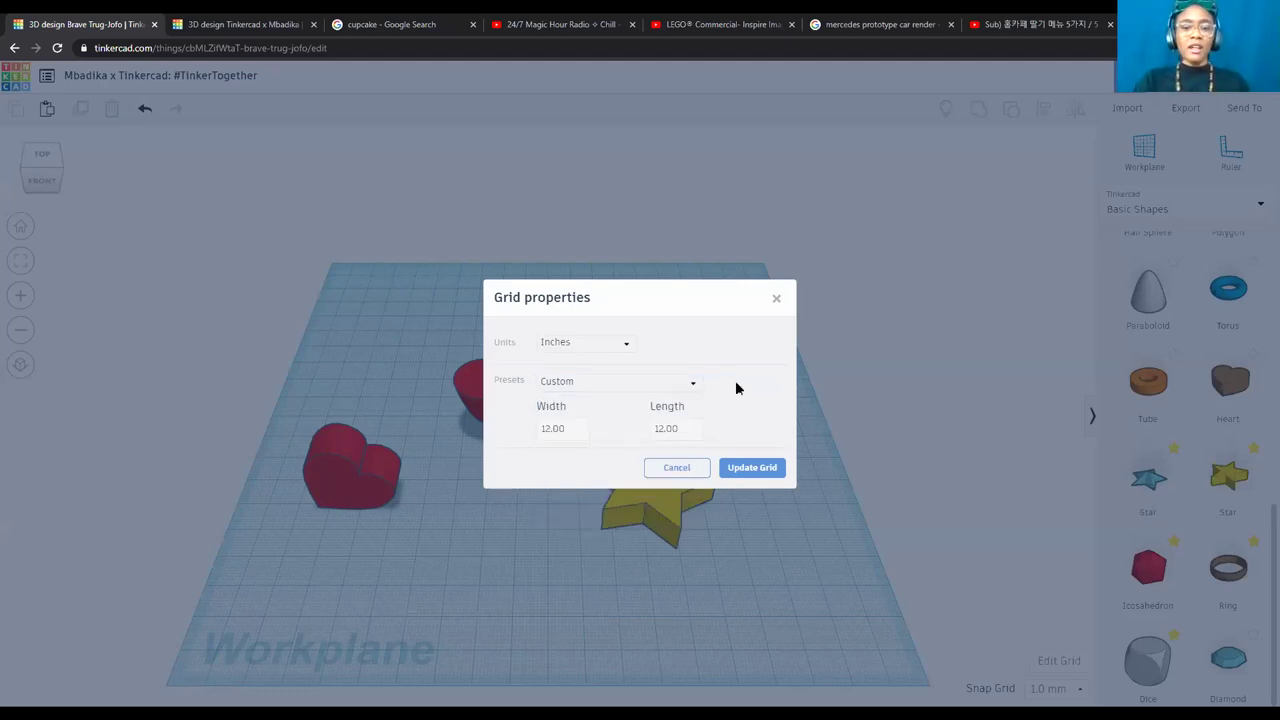
{"action": "left_click", "coordinate": [762, 471]}
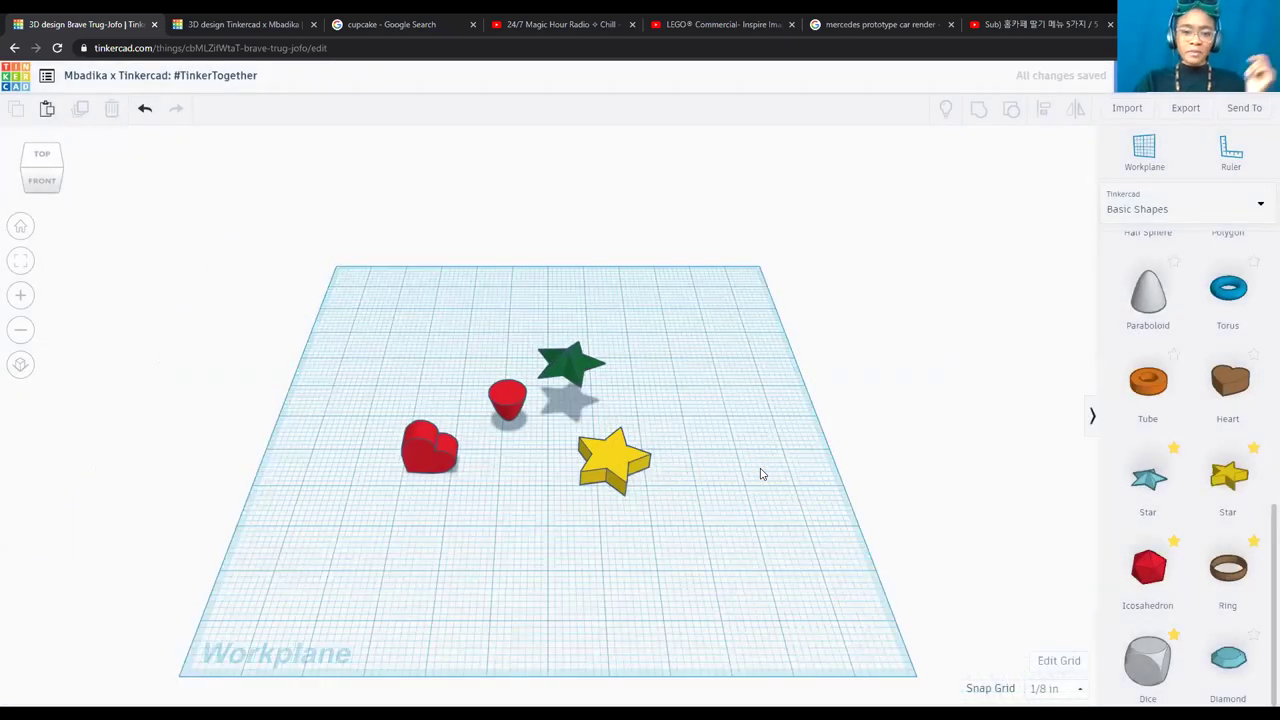
Zoom in and select the red cone so its 0.787 in height shows.
{"action": "scroll", "coordinate": [760, 474], "scroll_direction": "up", "scroll_amount": 1}
{"action": "scroll", "coordinate": [484, 391], "scroll_direction": "up", "scroll_amount": 4}
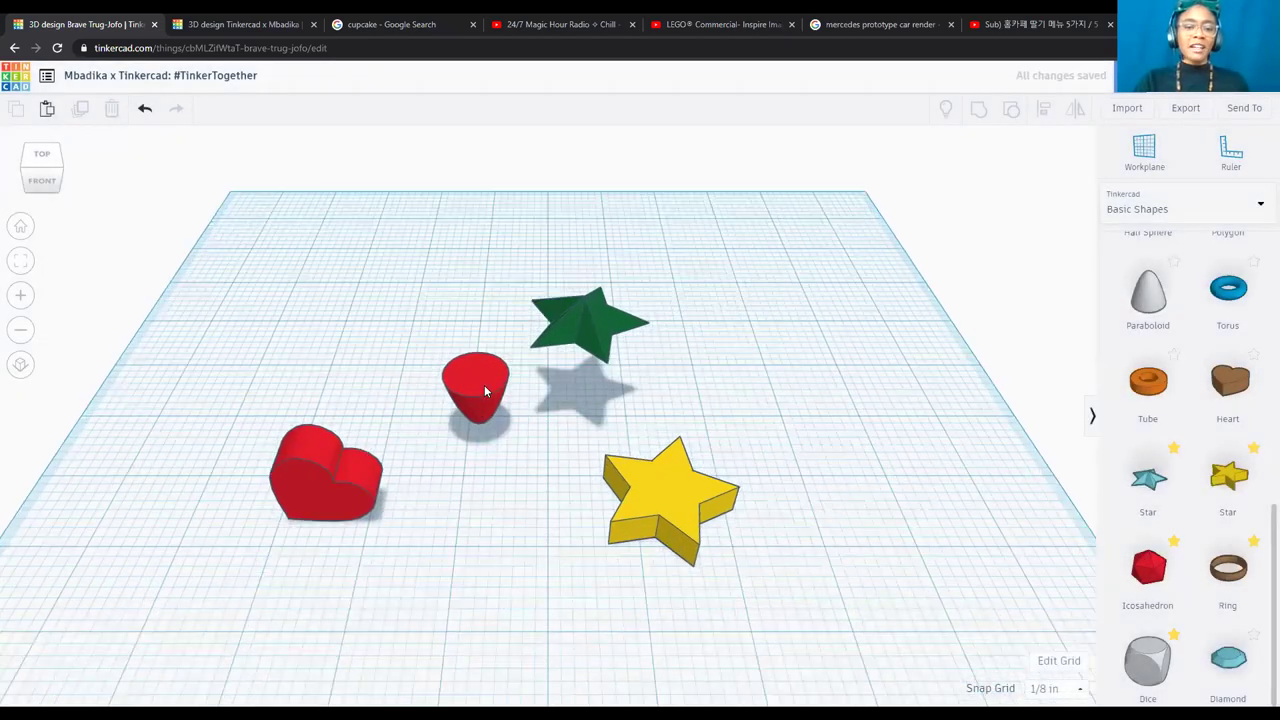
{"action": "left_click", "coordinate": [478, 380]}
{"action": "mouse_move", "coordinate": [478, 376]}
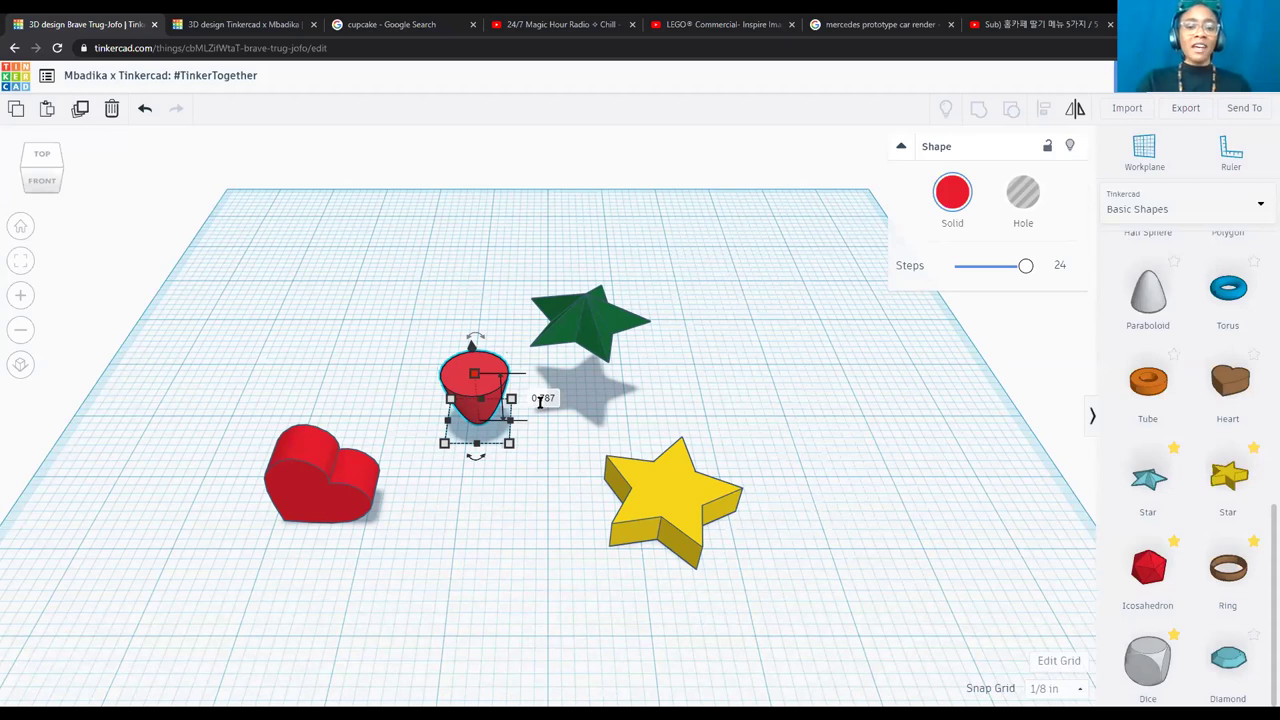
Change the red cone's height from 0.787 to 1 inch.
{"action": "left_click", "coordinate": [544, 399]}
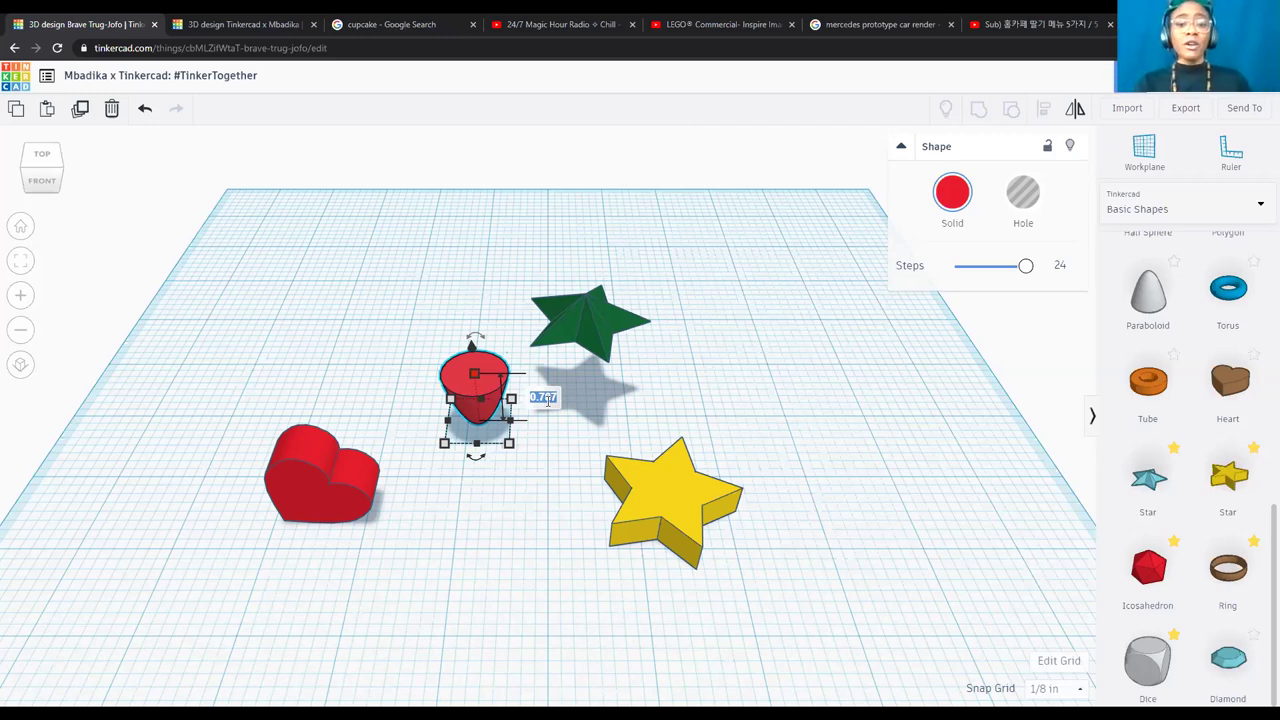
{"action": "type", "text": "1"}
{"action": "key", "text": "Return"}
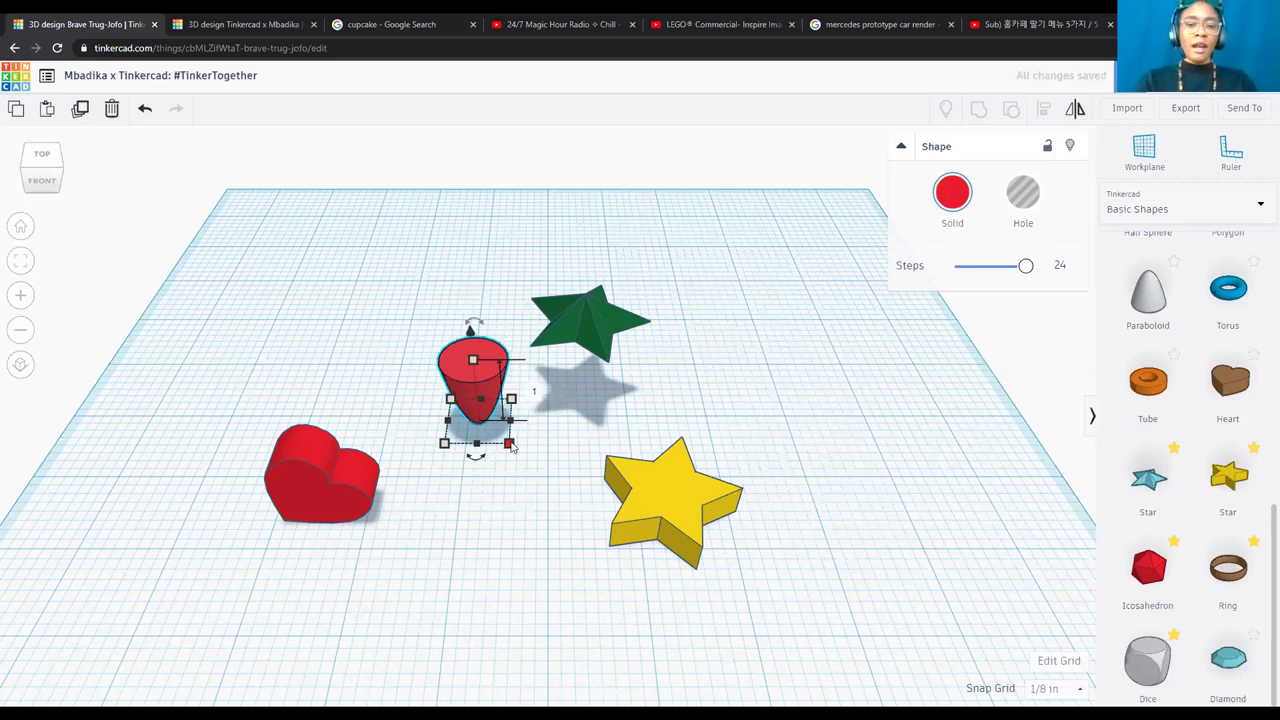
{"action": "mouse_move", "coordinate": [510, 446]}
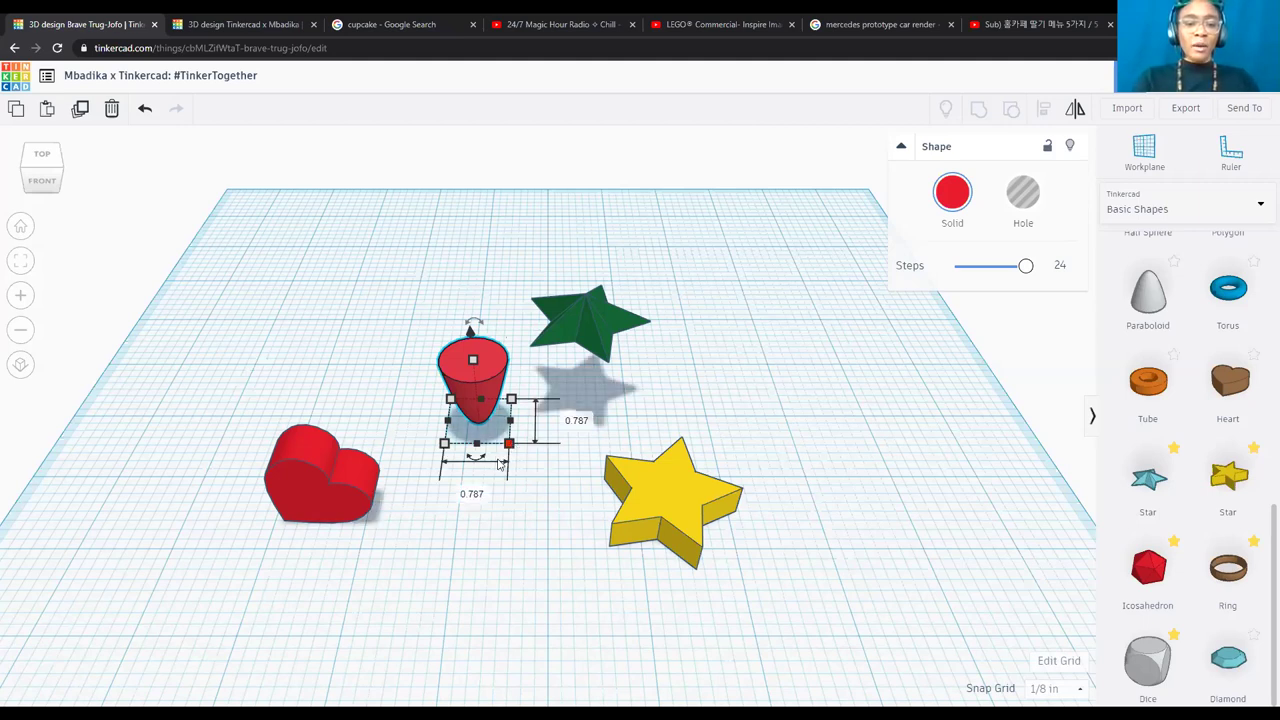
Set the cone's width to 0.8 and its length to 0.5 in.
{"action": "left_click", "coordinate": [471, 493]}
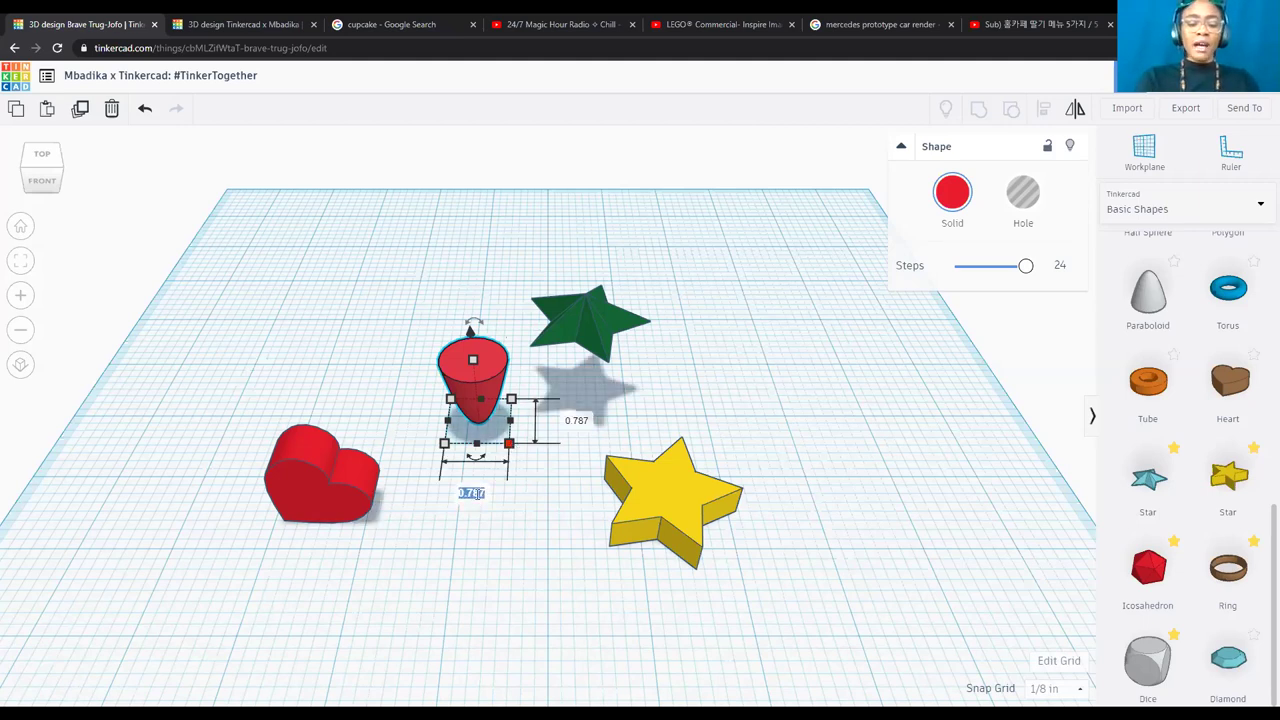
{"action": "key", "text": "BackSpace"}
{"action": "type", "text": "0.8"}
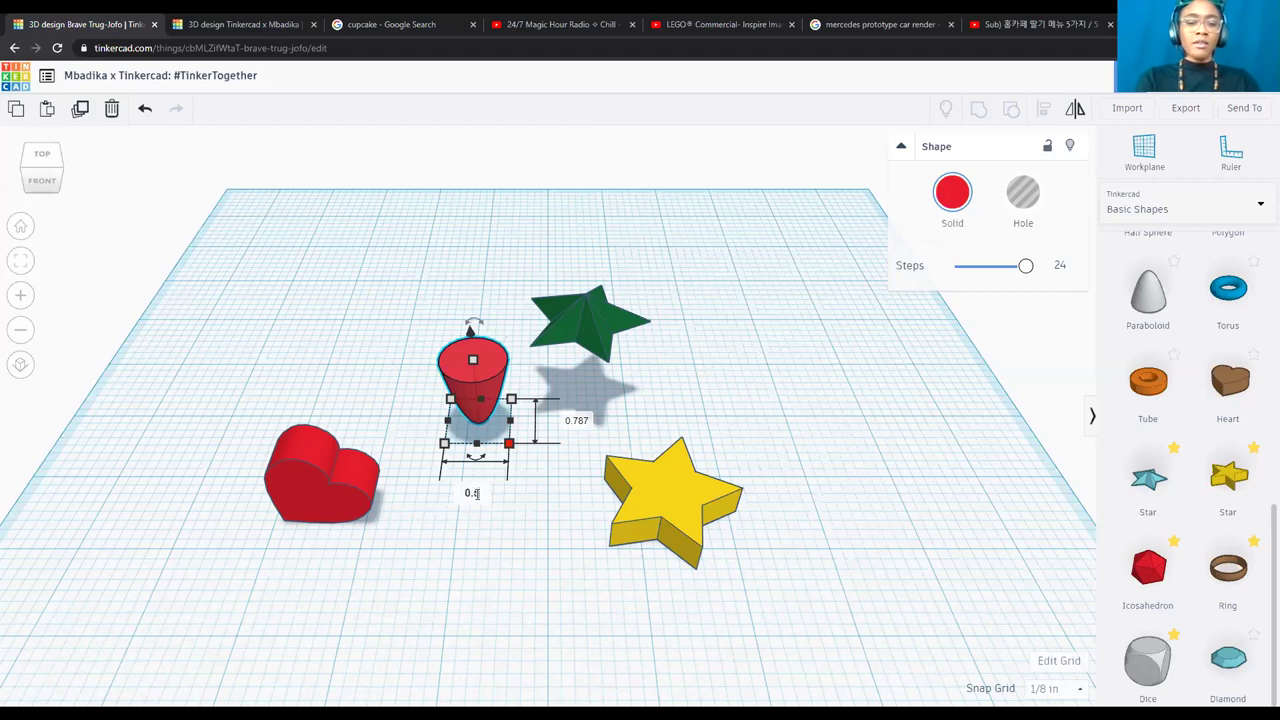
{"action": "key", "text": "Tab"}
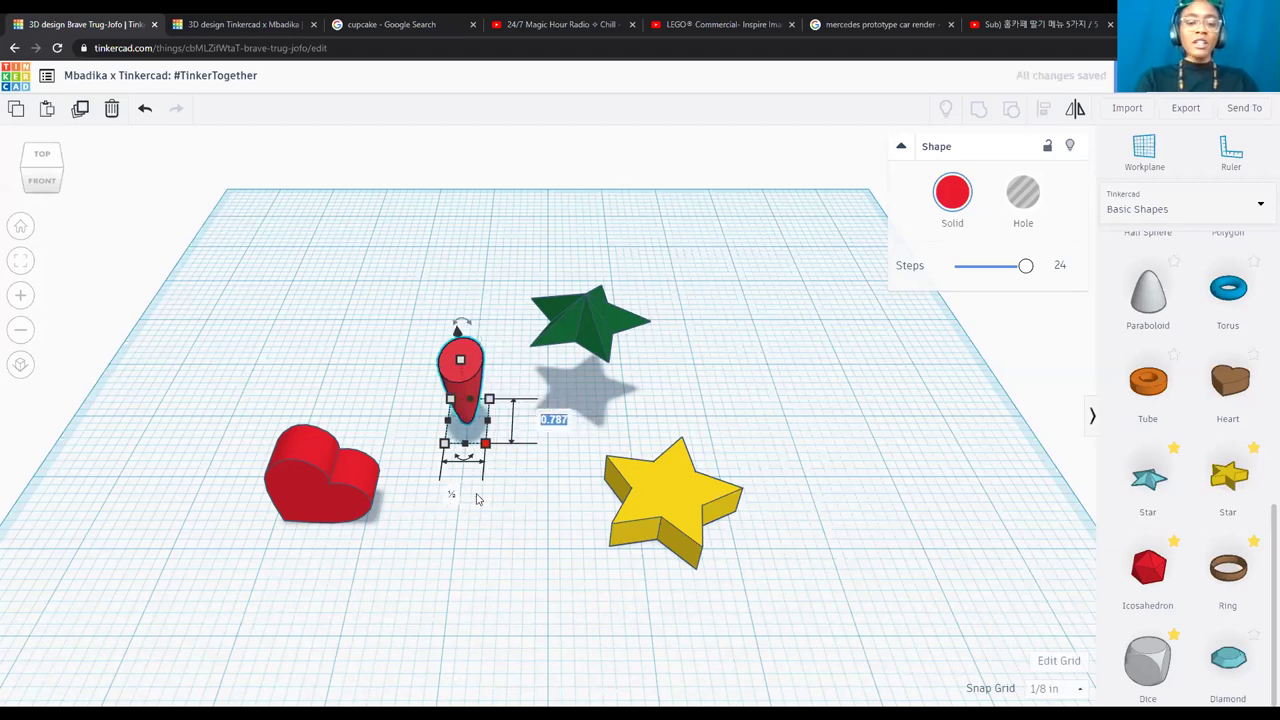
{"action": "type", "text": "0.5"}
{"action": "key", "text": "Return"}
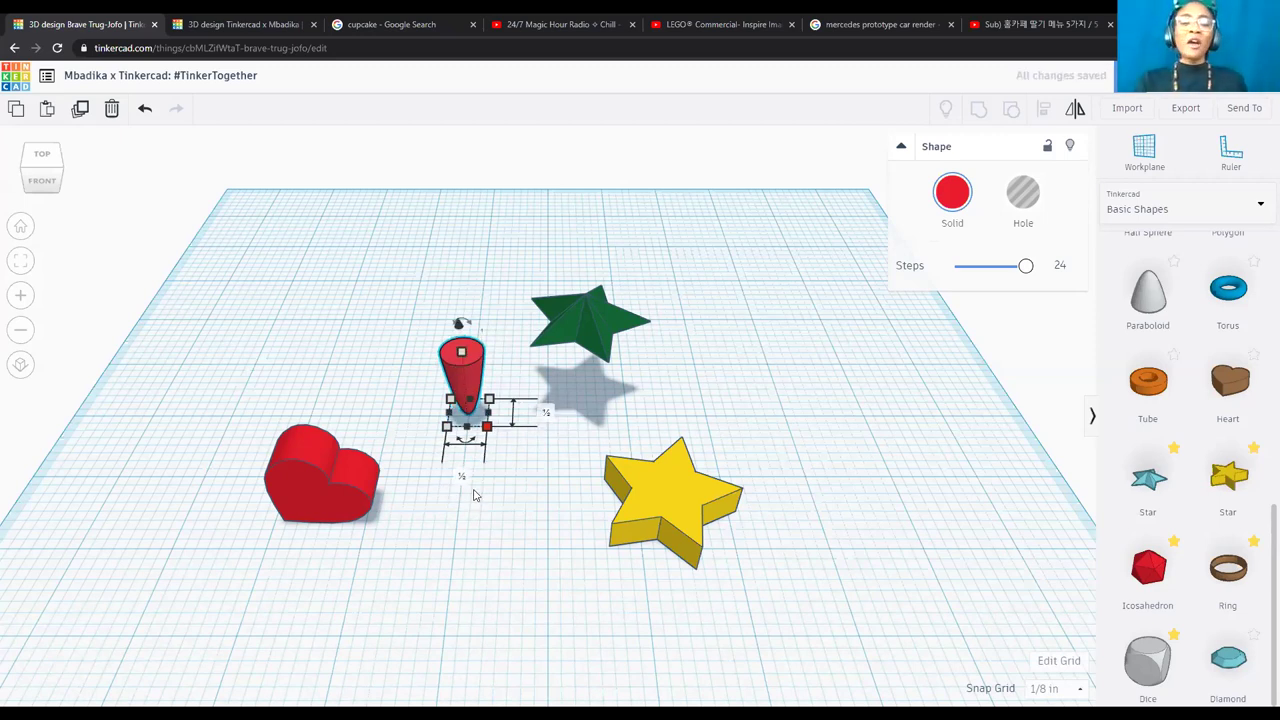
Move the red cone in front of the green star and set its width to 0.5 in.
{"action": "left_click", "coordinate": [562, 380]}
{"action": "left_click_drag", "start_coordinate": [462, 400], "coordinate": [522, 447]}
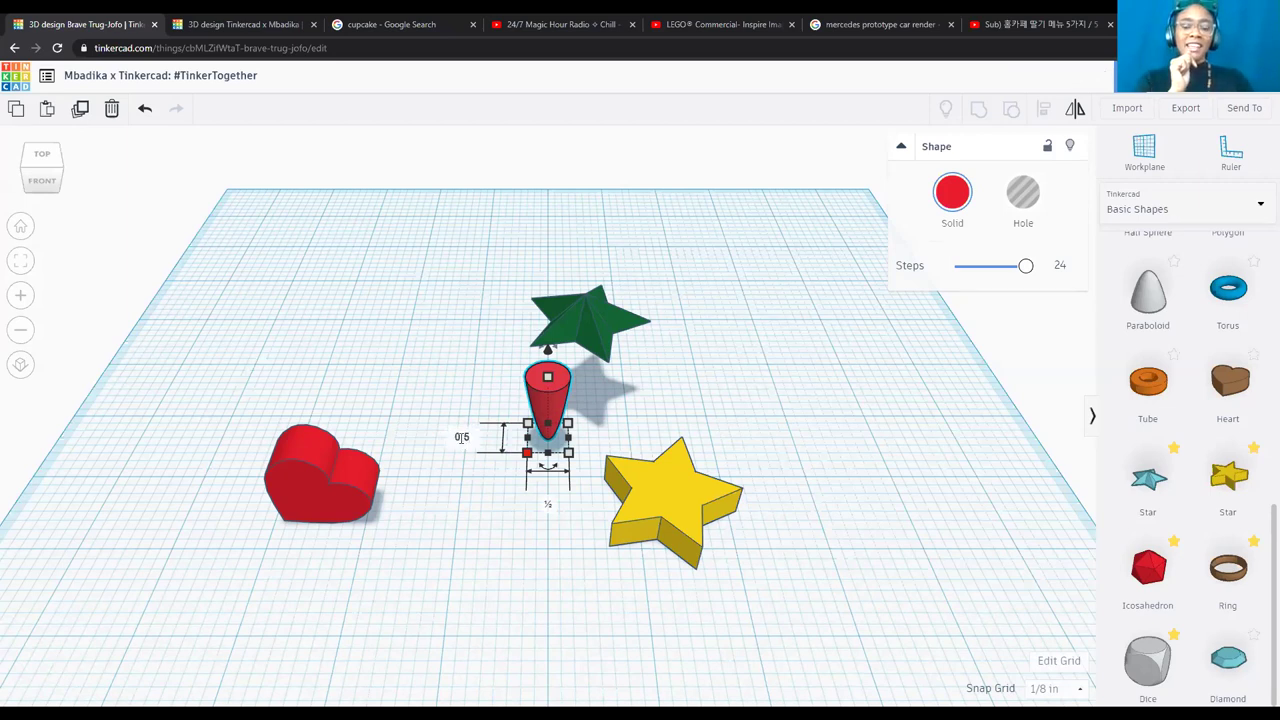
{"action": "key", "text": "Tab"}
{"action": "type", "text": "0.5"}
{"action": "key", "text": "Return"}
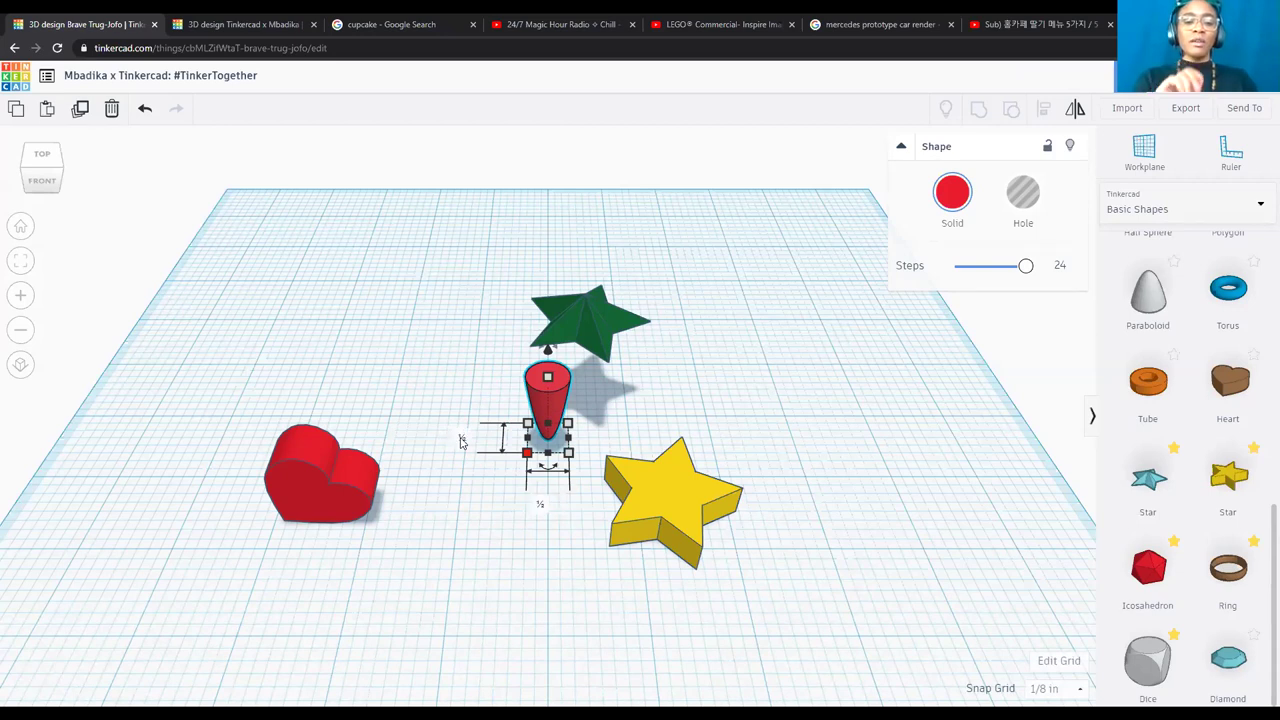
{"action": "left_click", "coordinate": [745, 412]}
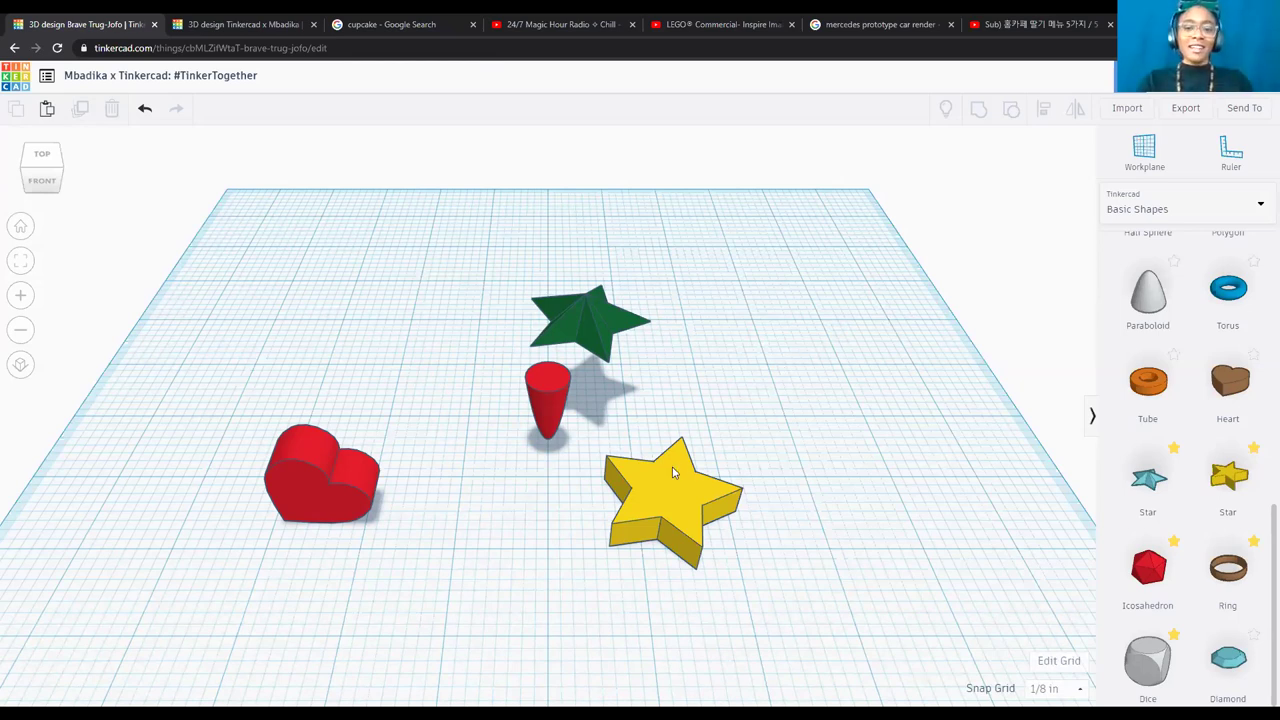
Move the yellow star and red heart to the left, then stretch the red cone upward into a tall spike.
{"action": "left_click_drag", "start_coordinate": [670, 500], "coordinate": [190, 605]}
{"action": "left_click_drag", "start_coordinate": [317, 475], "coordinate": [212, 427]}
{"action": "left_click", "coordinate": [549, 402]}
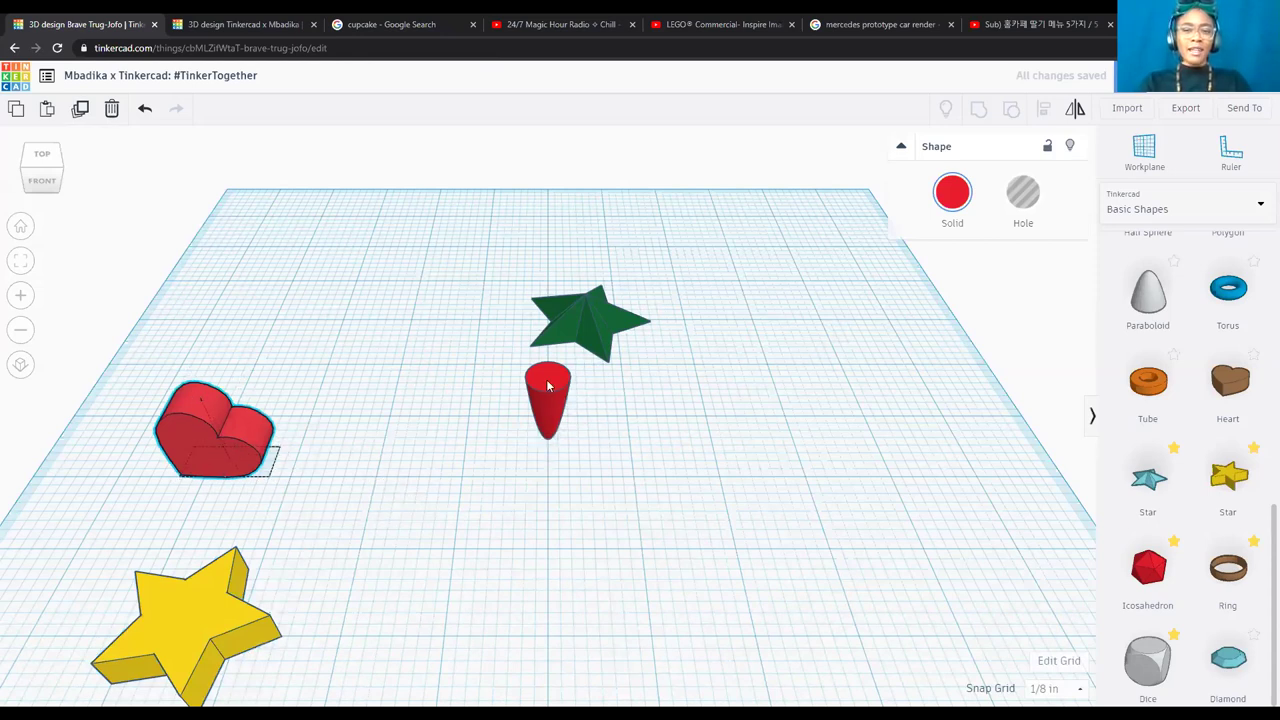
{"action": "left_click", "coordinate": [547, 385]}
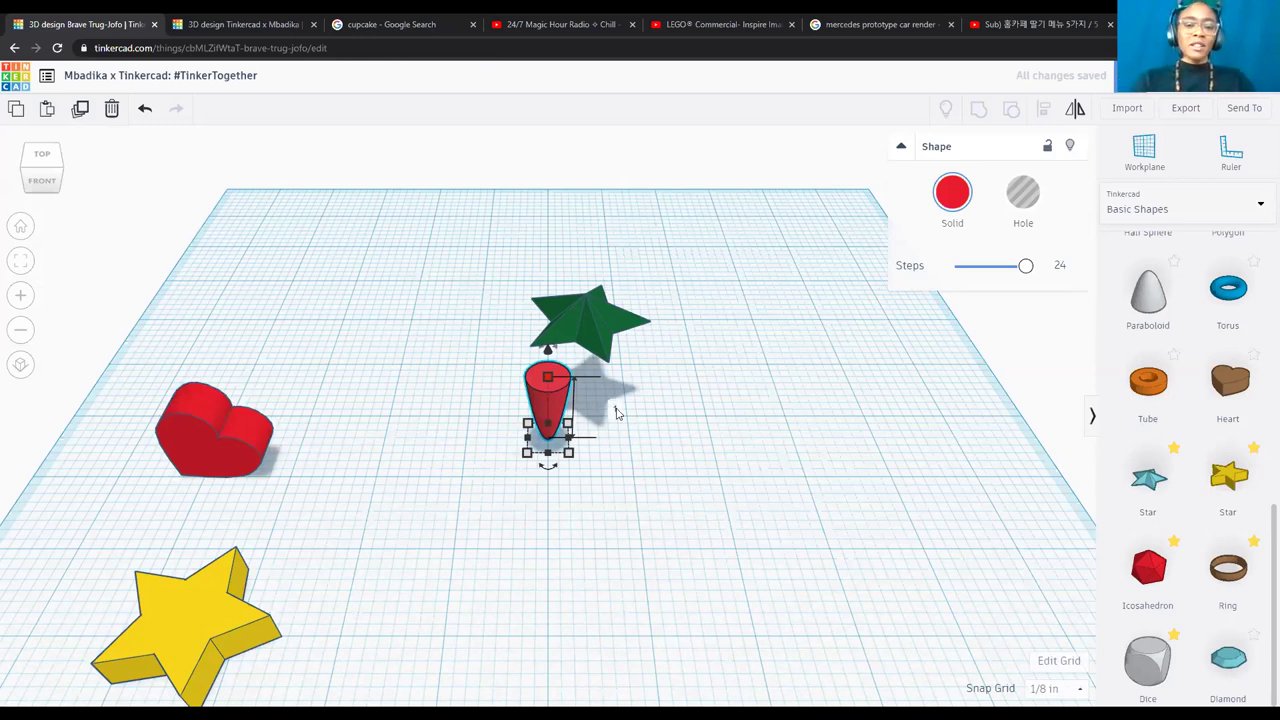
{"action": "left_click_drag", "start_coordinate": [547, 377], "coordinate": [547, 130]}
Give the red cone a 3 × 3 inch base.
{"action": "left_click", "coordinate": [548, 504]}
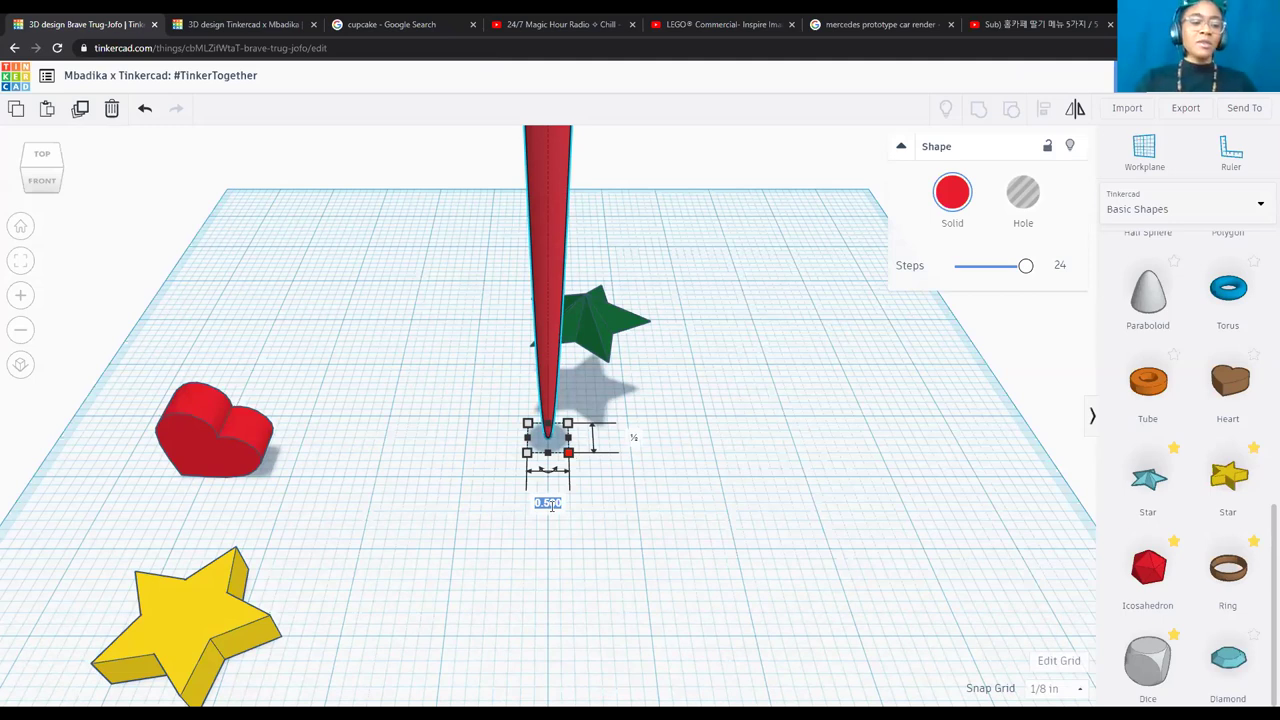
{"action": "type", "text": "3"}
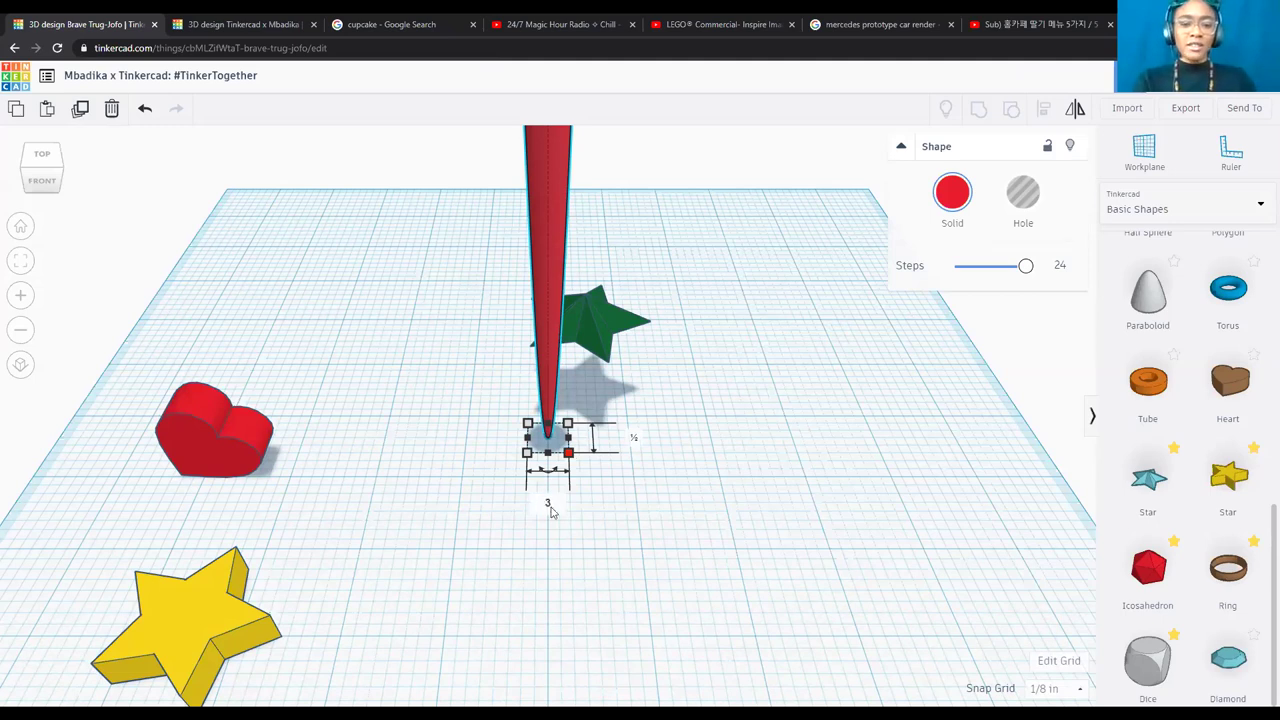
{"action": "key", "text": "Tab"}
{"action": "type", "text": "3"}
{"action": "key", "text": "Return"}
Move the cone forward, view from the top-front-right corner, and select the green star.
{"action": "scroll", "coordinate": [551, 513], "scroll_direction": "down", "scroll_amount": 4}
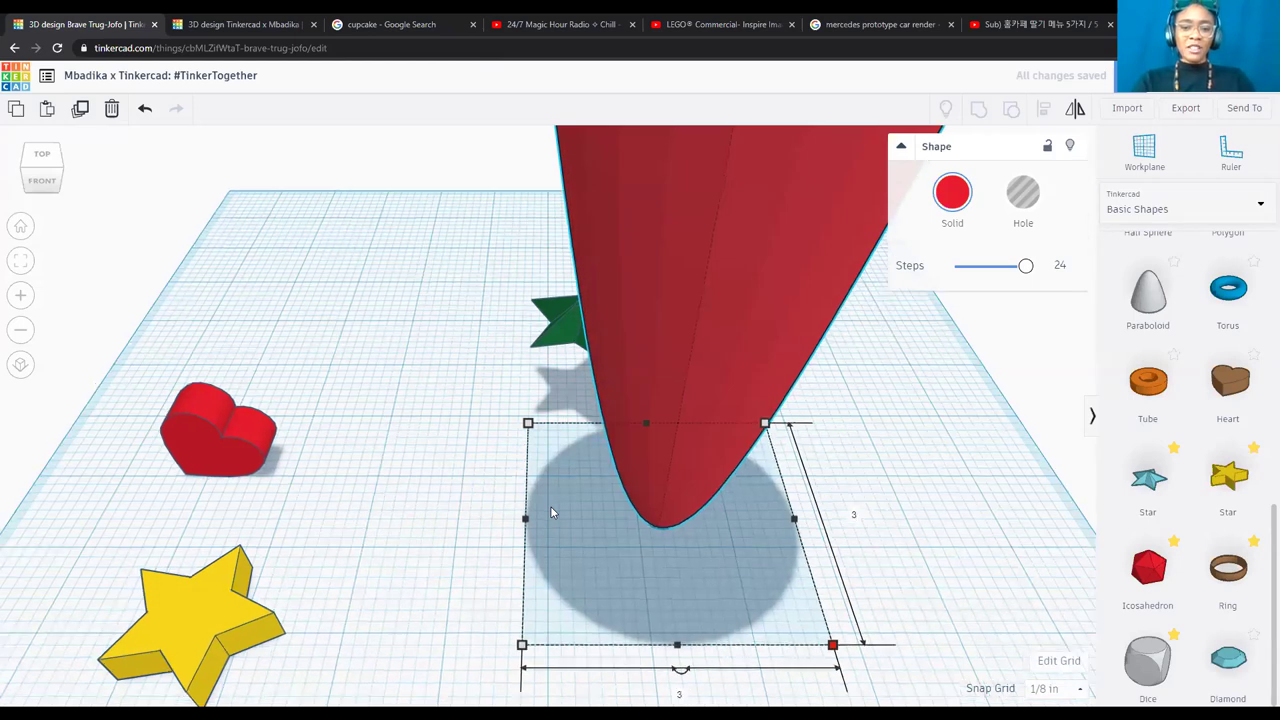
{"action": "scroll", "coordinate": [644, 300], "scroll_direction": "down", "scroll_amount": 2}
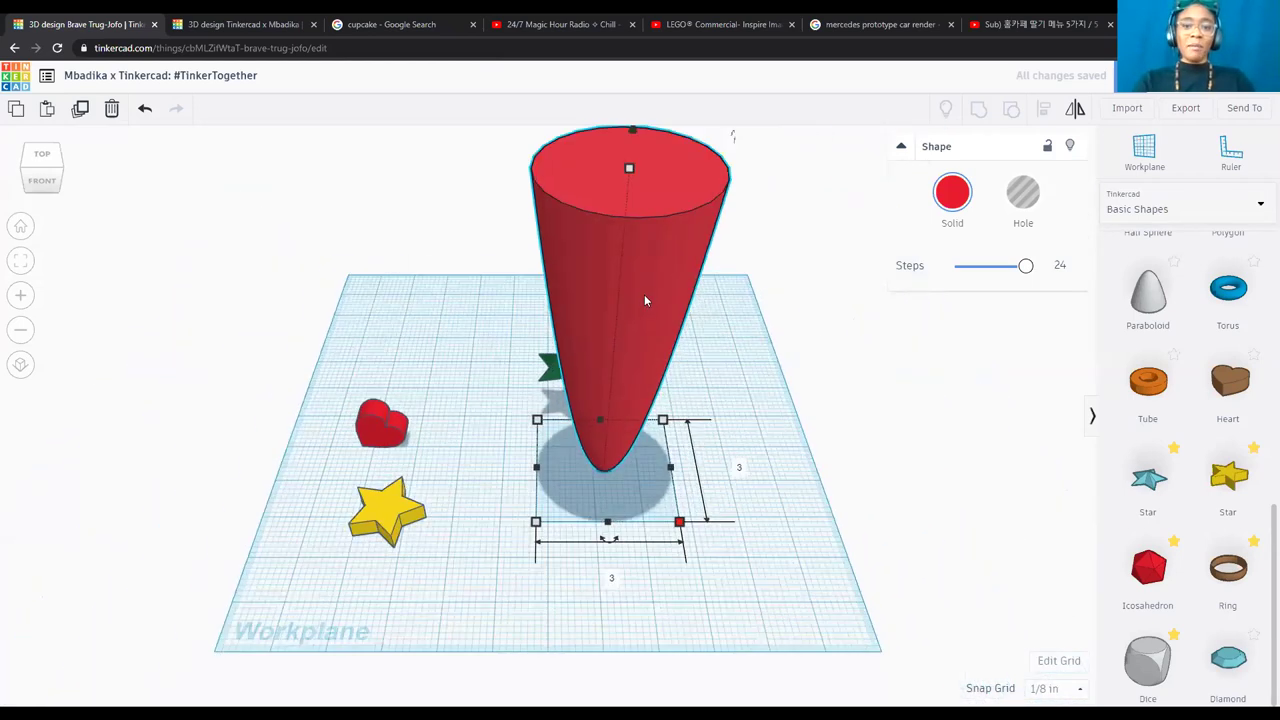
{"action": "left_click_drag", "start_coordinate": [662, 385], "coordinate": [604, 382]}
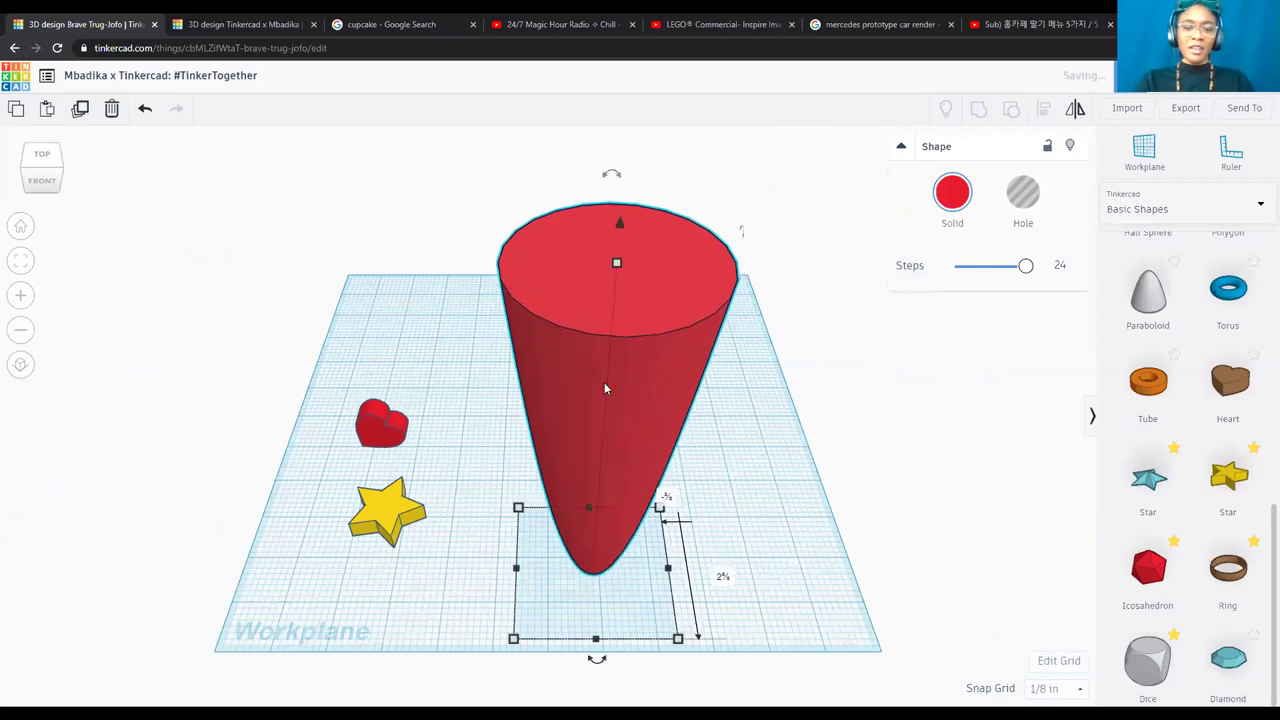
{"action": "left_click", "coordinate": [60, 170]}
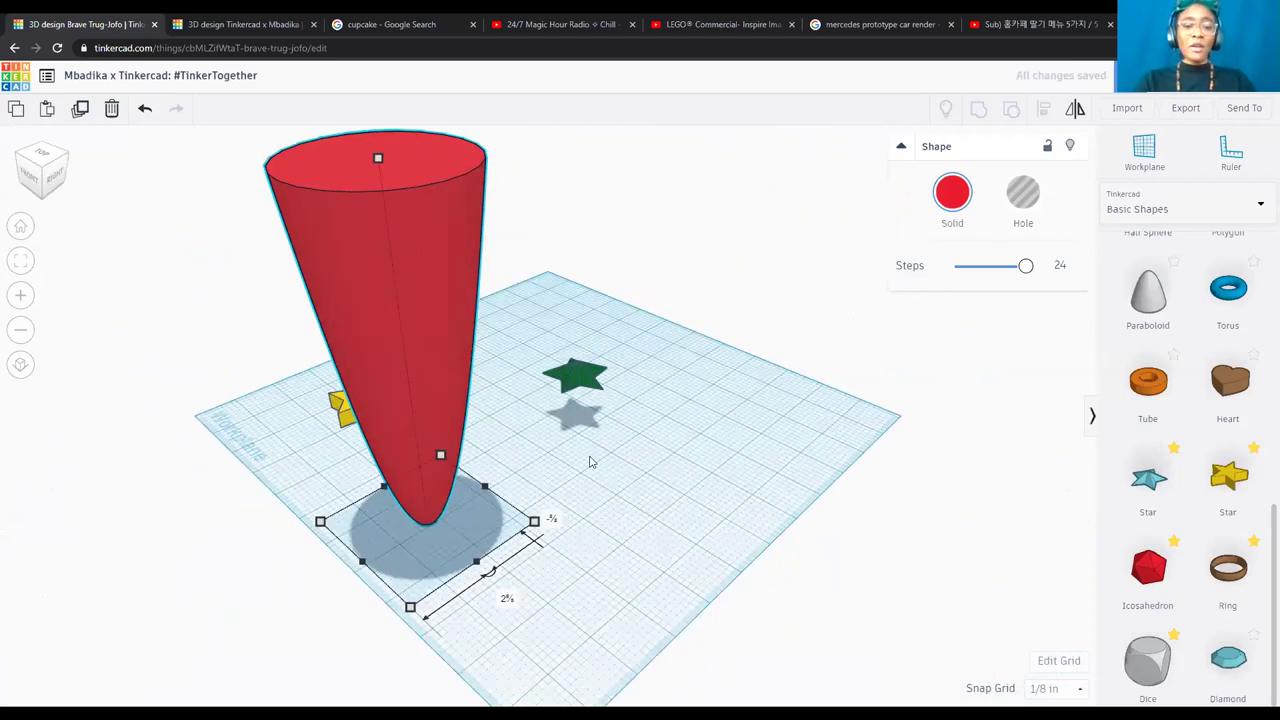
{"action": "left_click", "coordinate": [590, 462]}
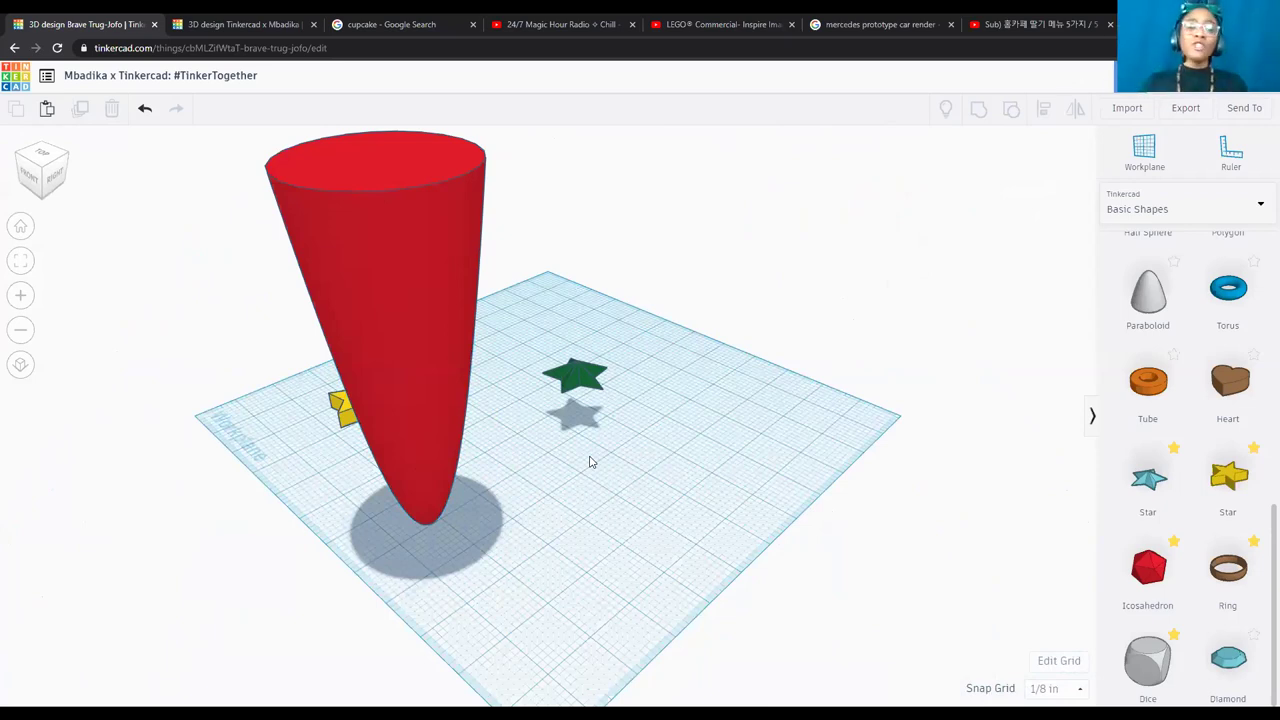
{"action": "left_click", "coordinate": [576, 383]}
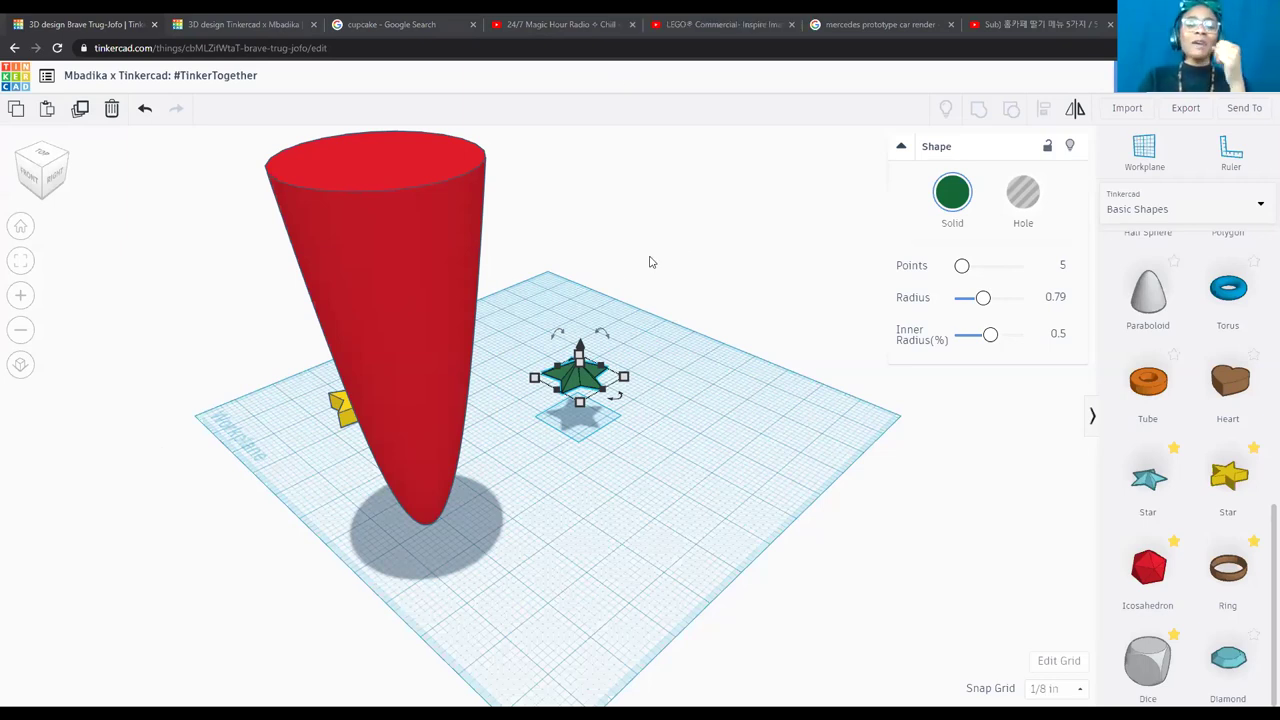
Switch to front then home view, and select the tall red cone instead of the green star.
{"action": "left_click", "coordinate": [27, 182]}
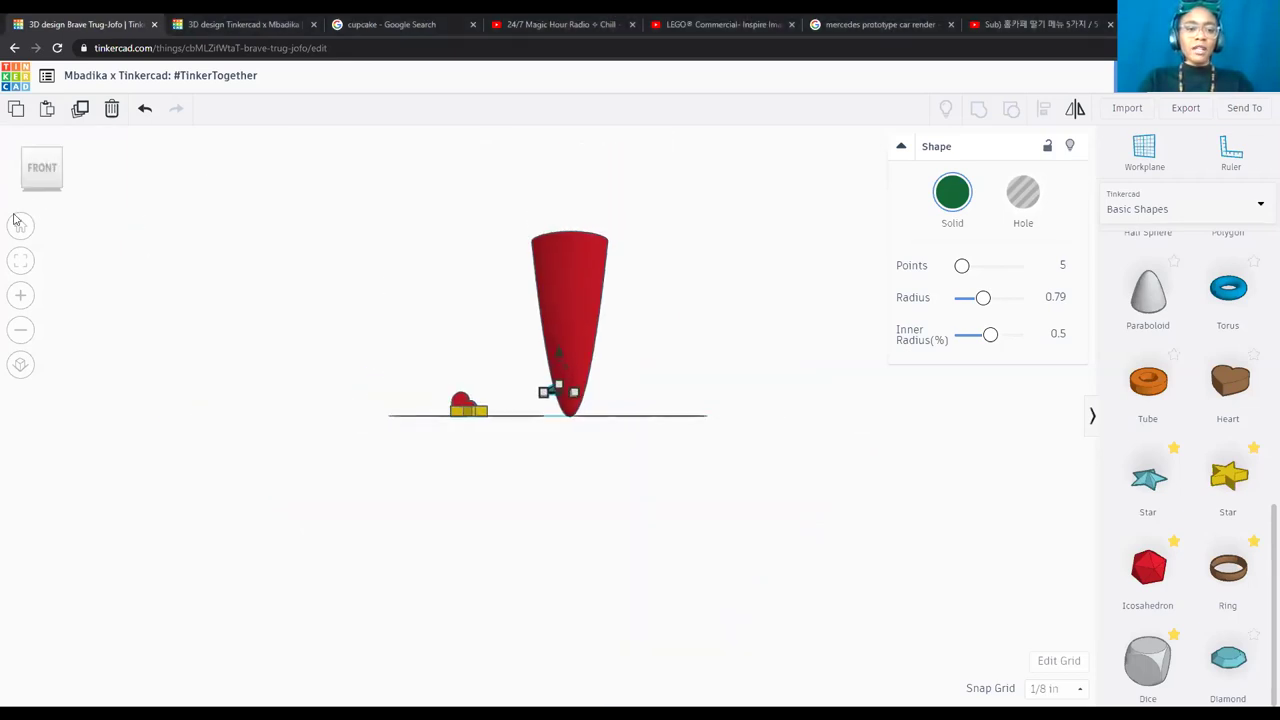
{"action": "left_click", "coordinate": [19, 228]}
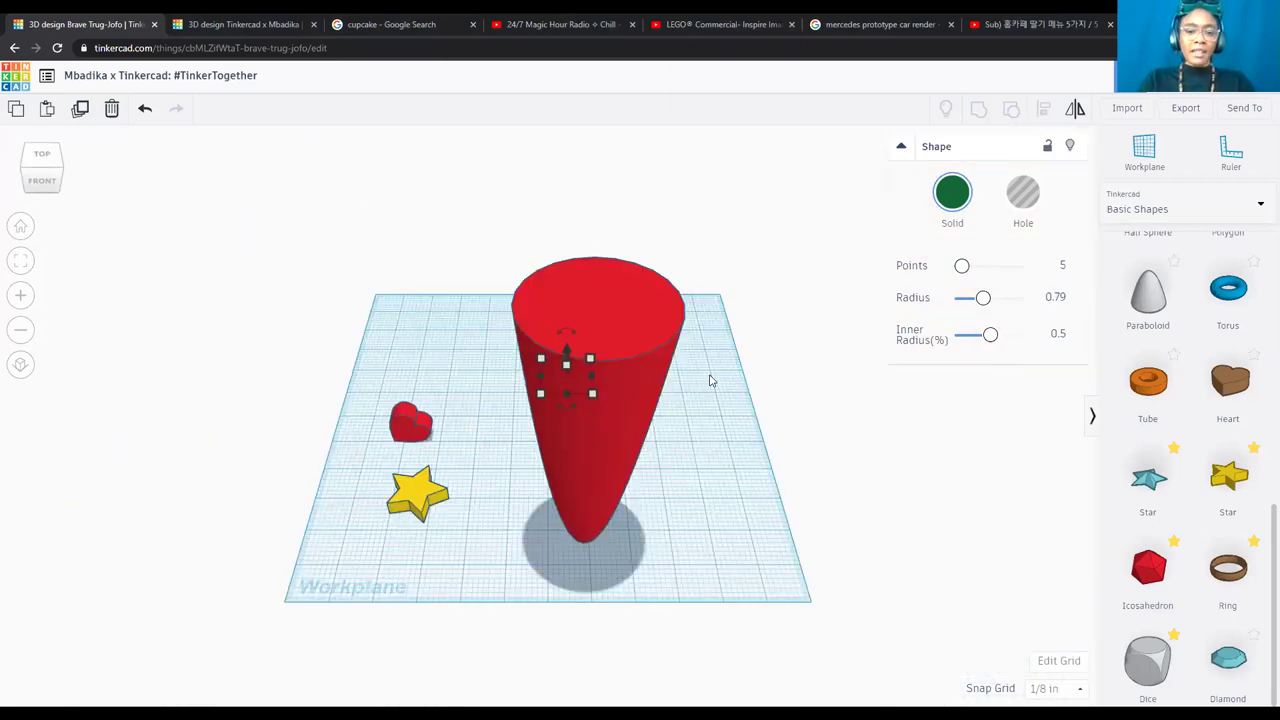
{"action": "left_click", "coordinate": [709, 374]}
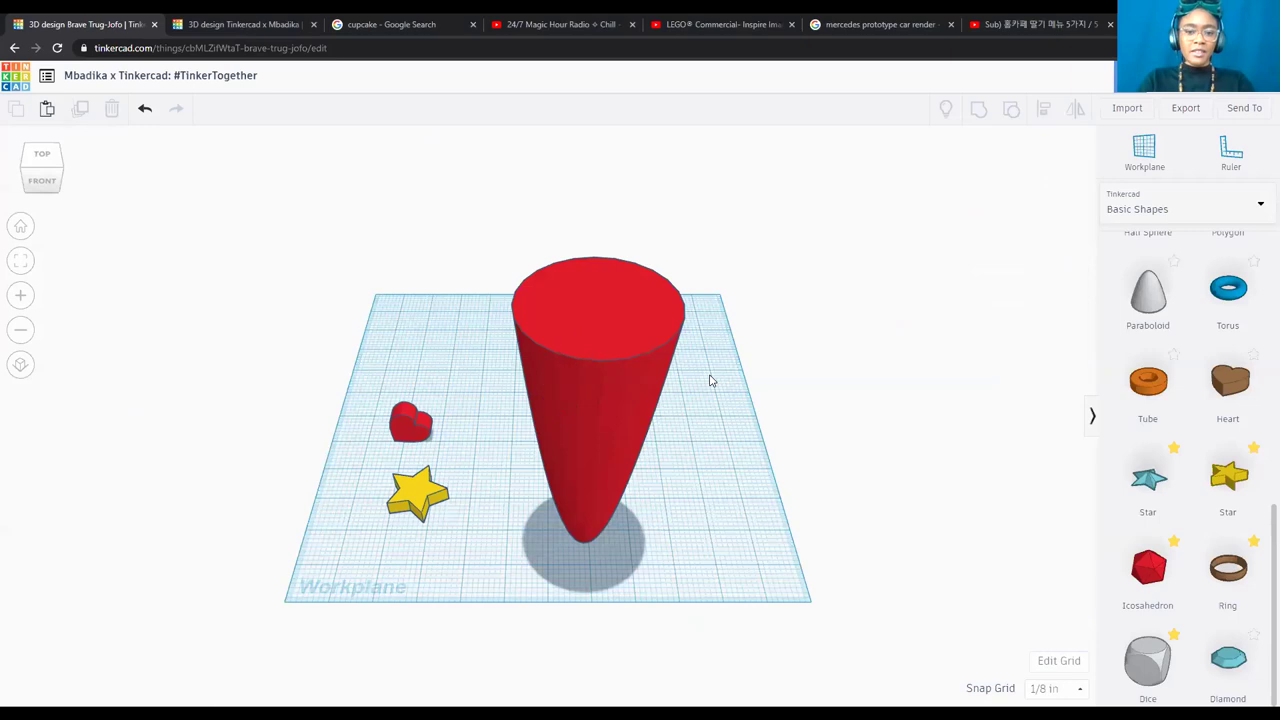
{"action": "left_click", "coordinate": [645, 357]}
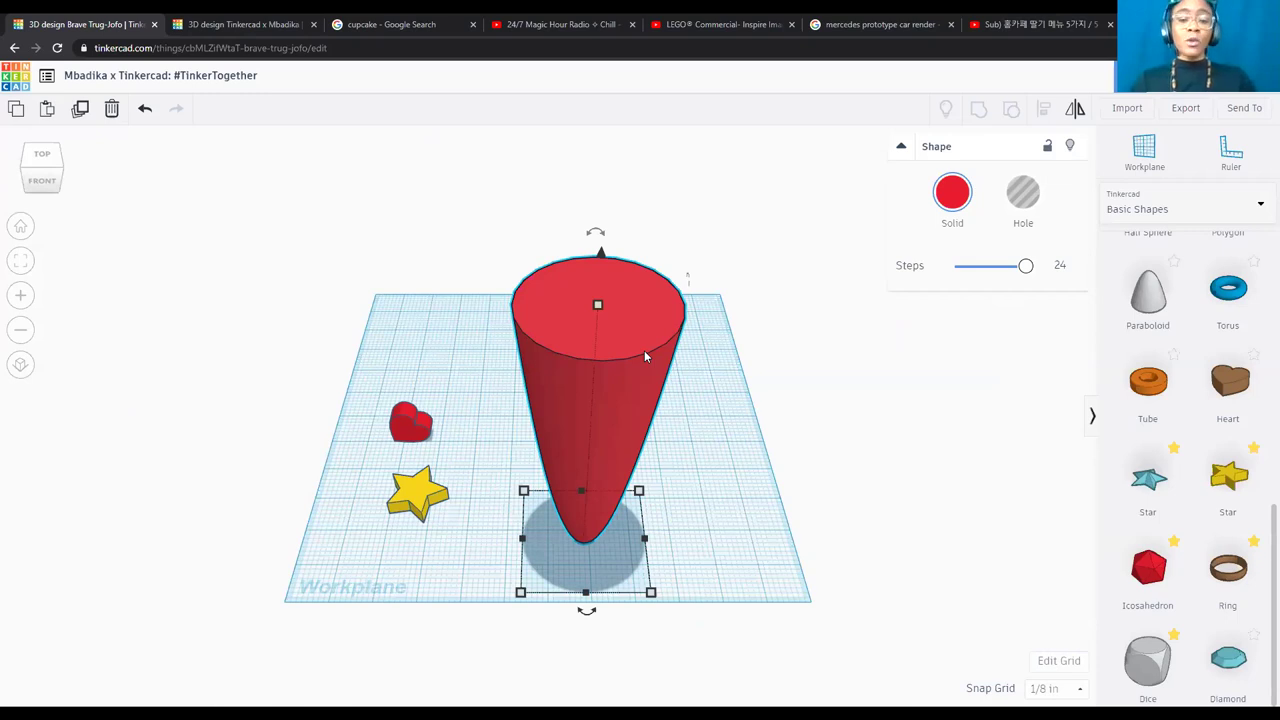
{"action": "key", "text": "ctrl+v"}
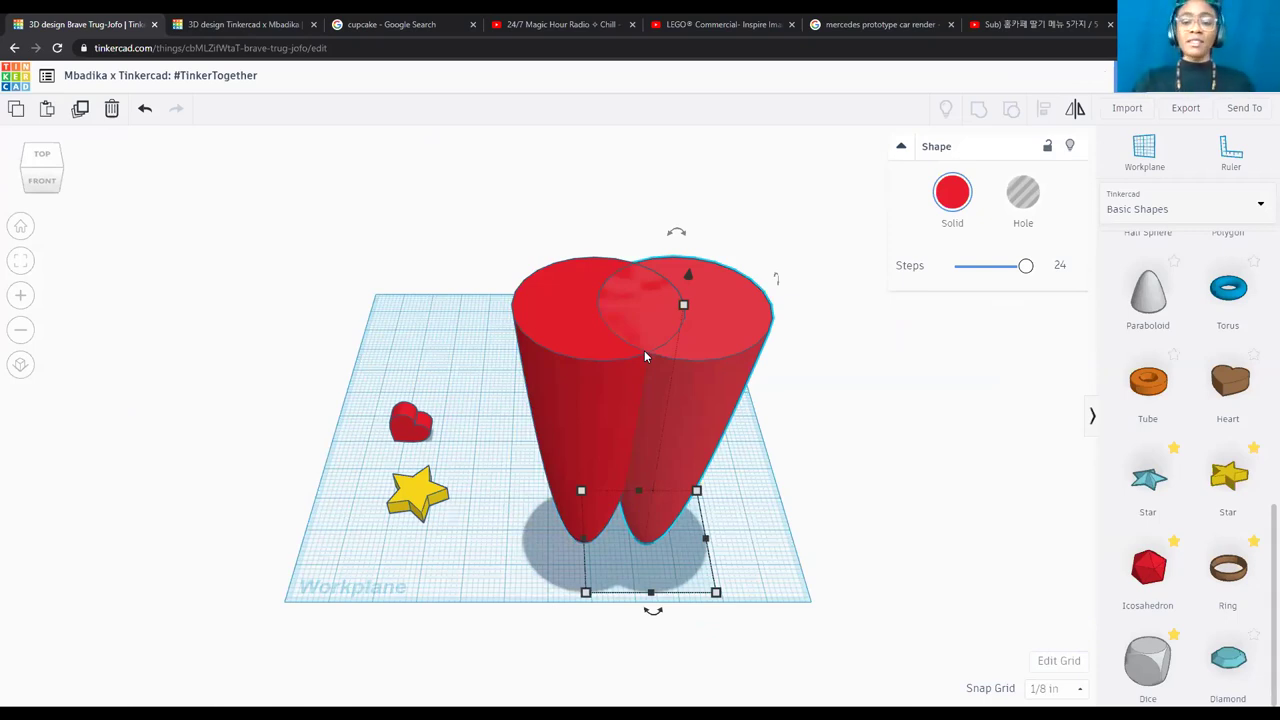
{"action": "key", "text": "Right"}
{"action": "key", "text": "Right"}
{"action": "key", "text": "Right"}
{"action": "key", "text": "Right"}
{"action": "key", "text": "Right"}
{"action": "key", "text": "Right"}
{"action": "key", "text": "Right"}
{"action": "key", "text": "Right"}
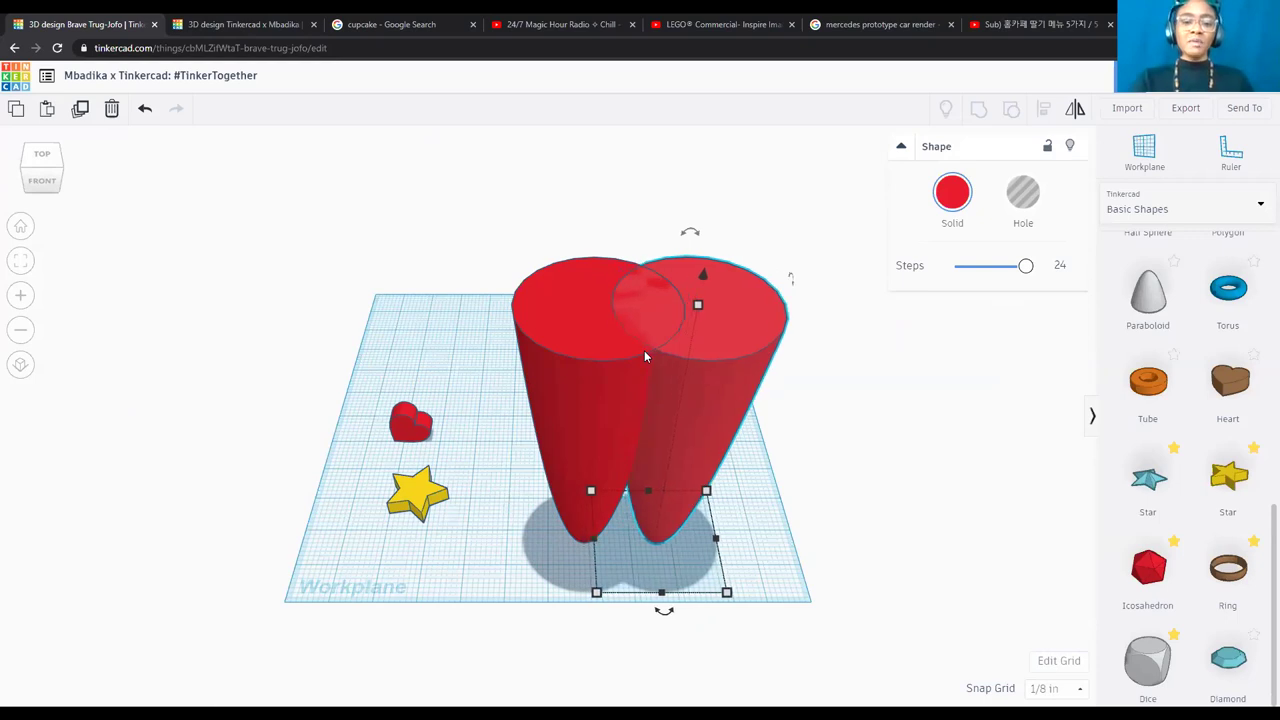
{"action": "key", "text": "Delete"}
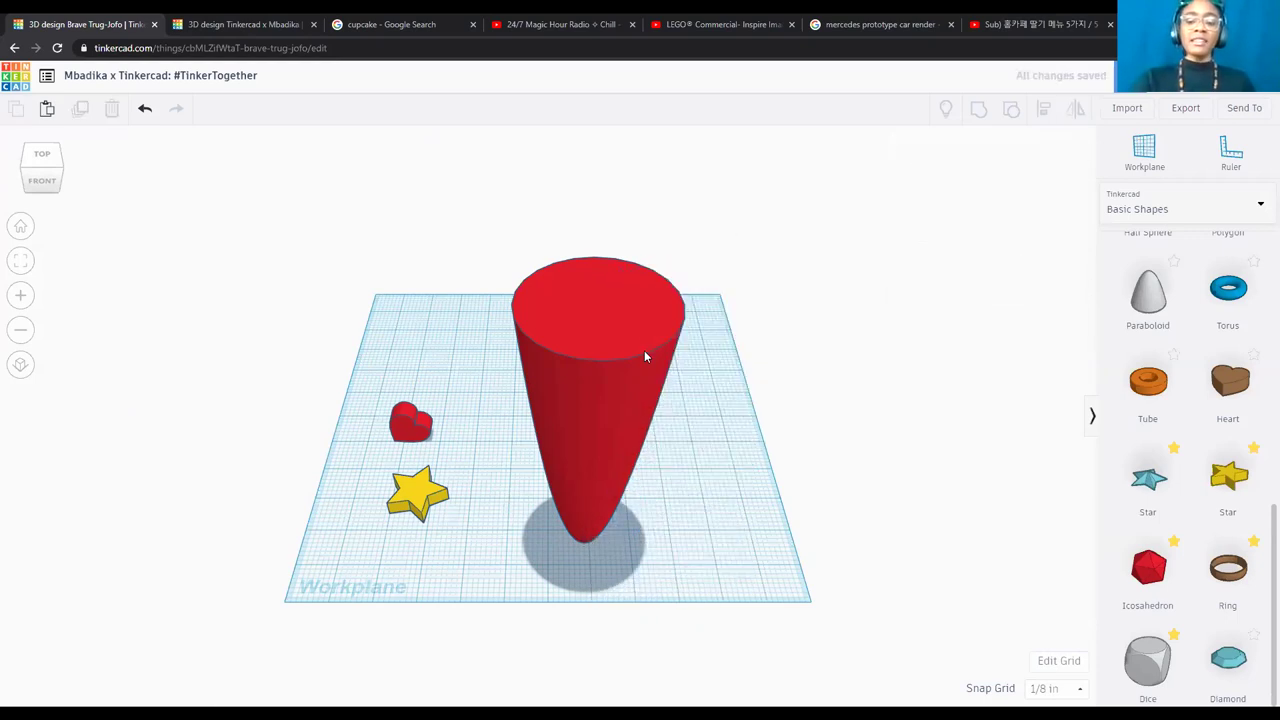
{"action": "left_click", "coordinate": [645, 357]}
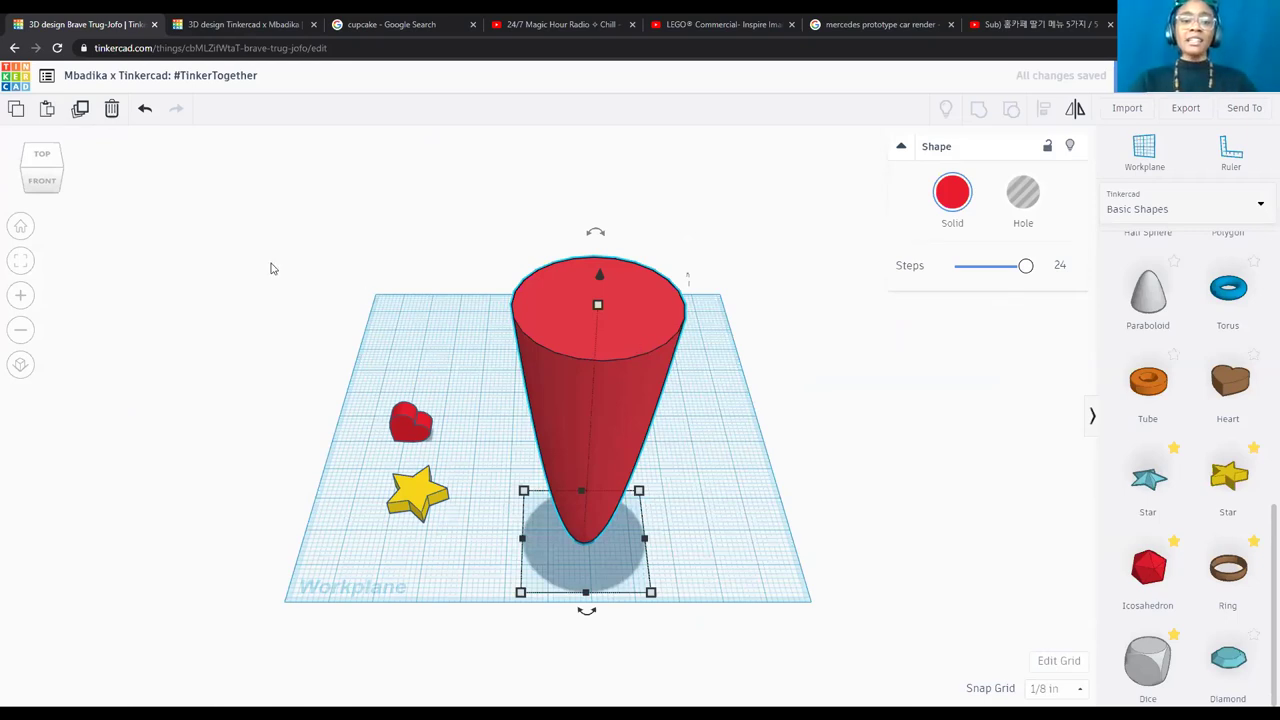
{"action": "left_click", "coordinate": [14, 114]}
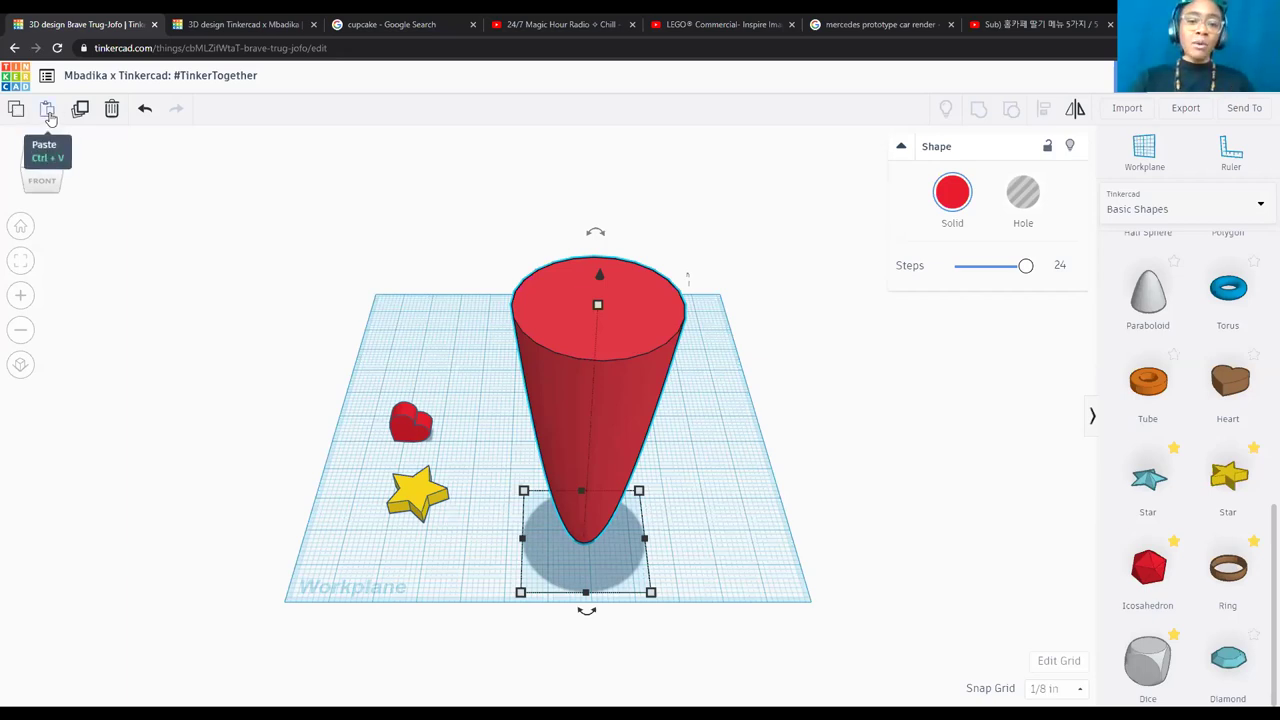
{"action": "left_click", "coordinate": [48, 112]}
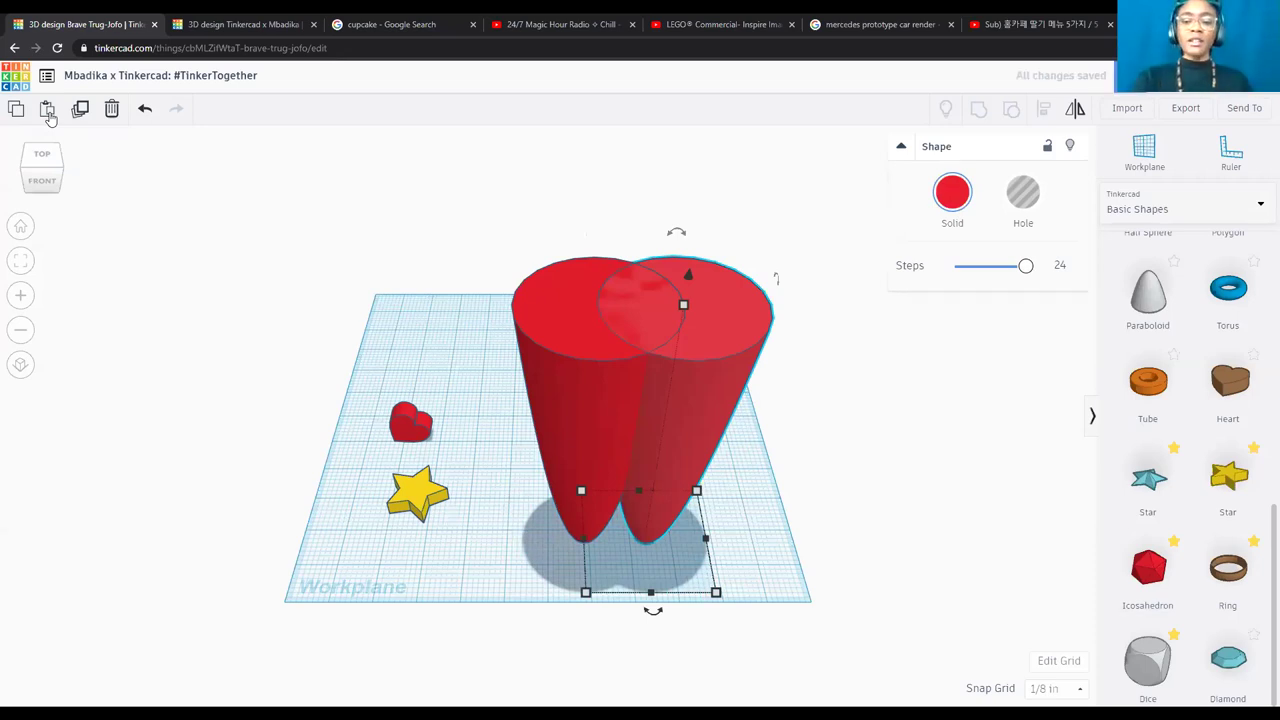
{"action": "key", "text": "Delete"}
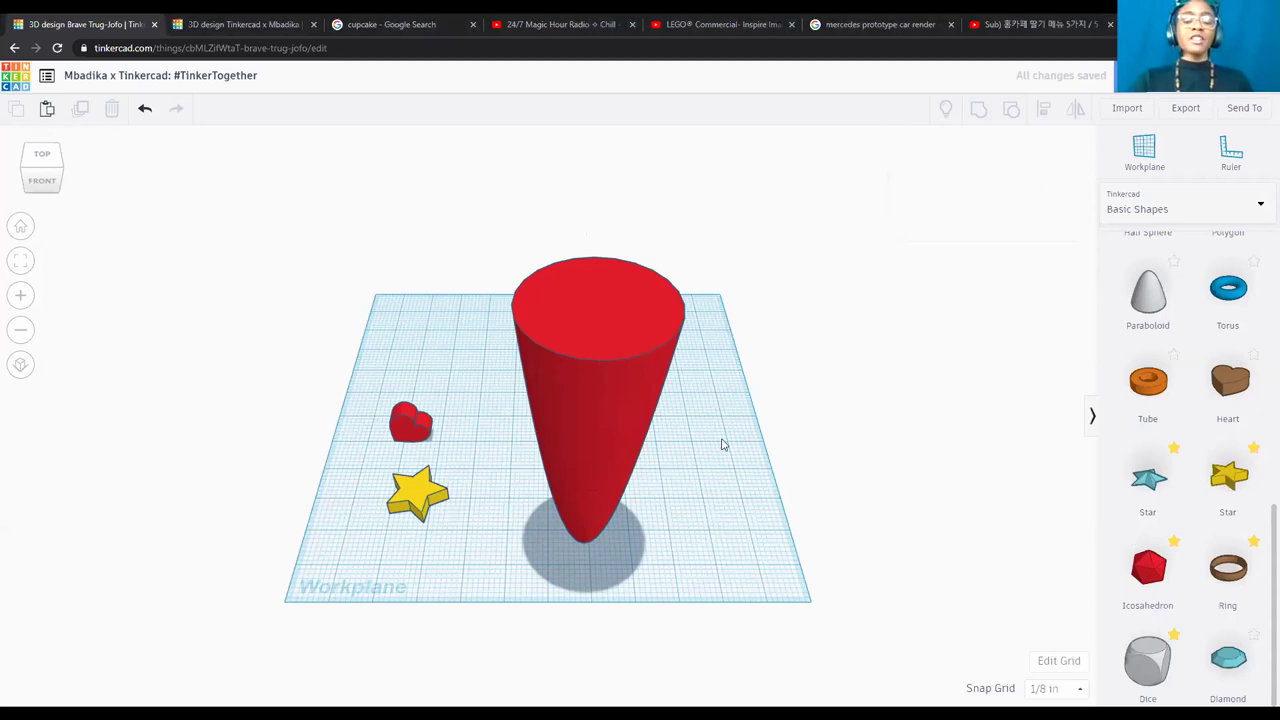
{"action": "left_click", "coordinate": [590, 405]}
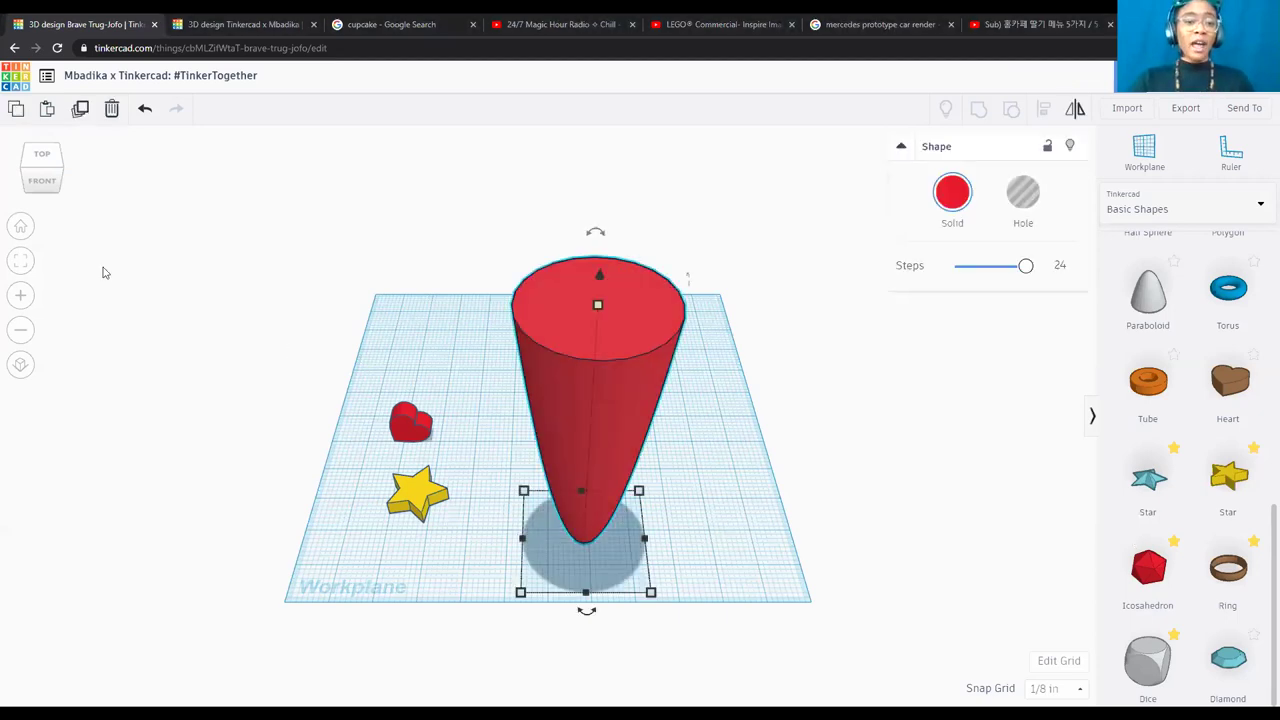
{"action": "left_click", "coordinate": [80, 110]}
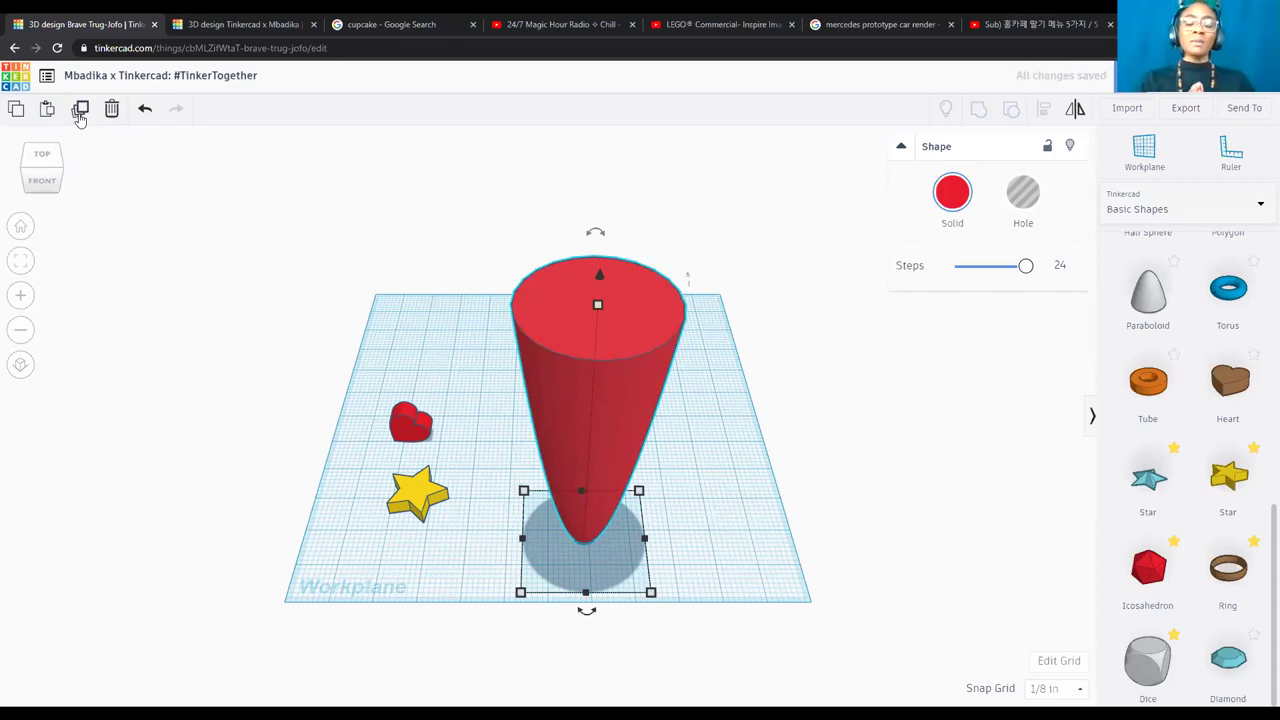
{"action": "key", "text": "Right"}
{"action": "key", "text": "Right"}
{"action": "key", "text": "Right"}
{"action": "key", "text": "Right"}
{"action": "key", "text": "Right"}
{"action": "key", "text": "Right"}
{"action": "key", "text": "Right"}
{"action": "key", "text": "Right"}
{"action": "key", "text": "Right"}
{"action": "key", "text": "Right"}
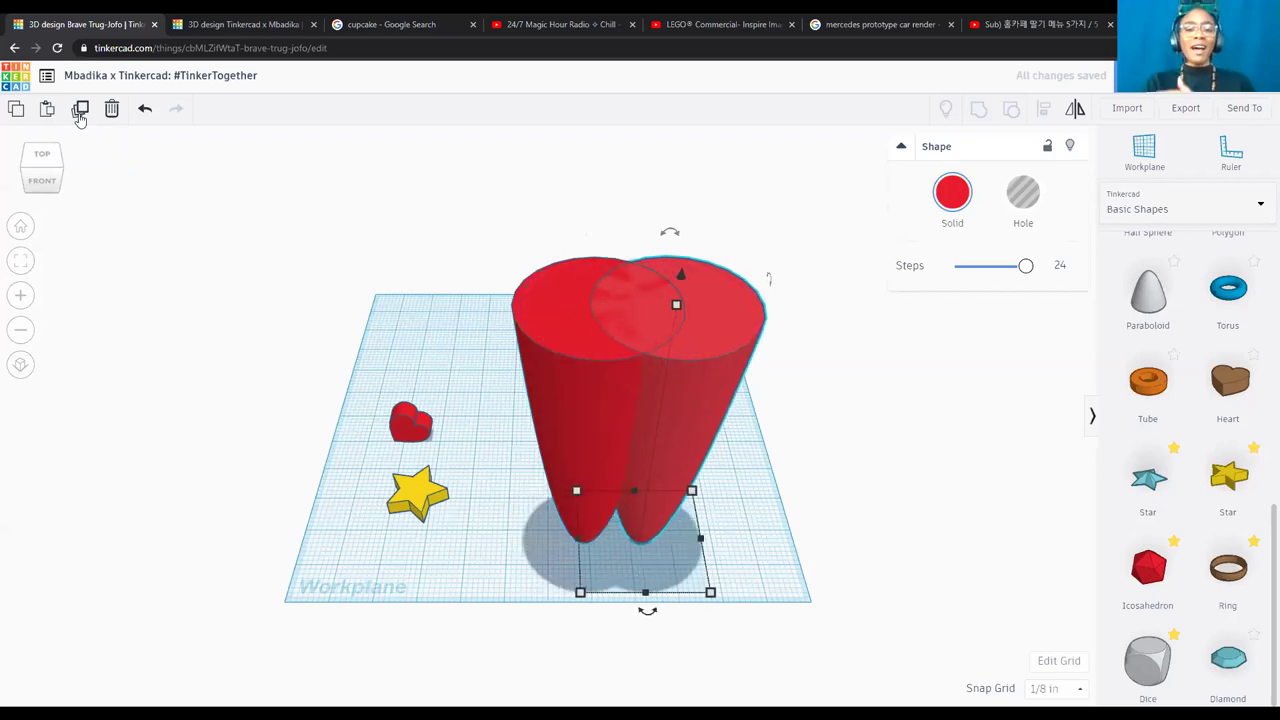
{"action": "key", "text": "Right"}
{"action": "key", "text": "Right"}
{"action": "key", "text": "Right"}
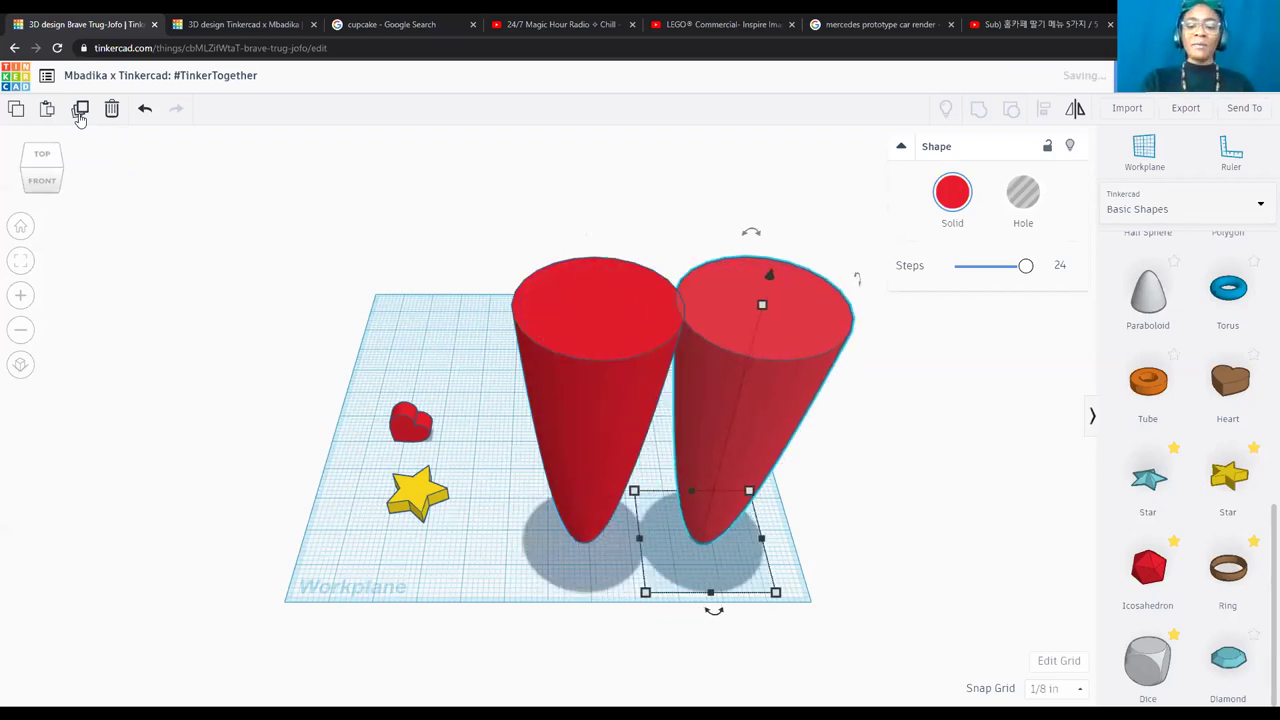
{"action": "key", "text": "Delete"}
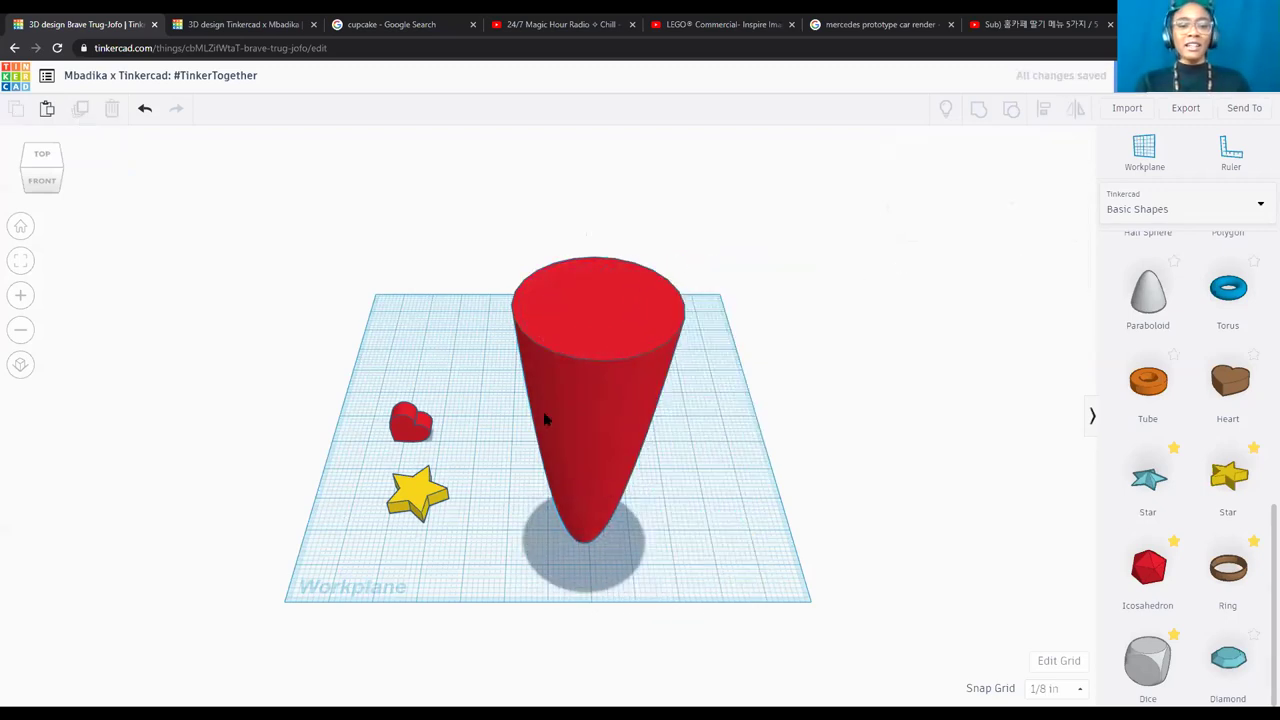
{"action": "left_click", "coordinate": [629, 456]}
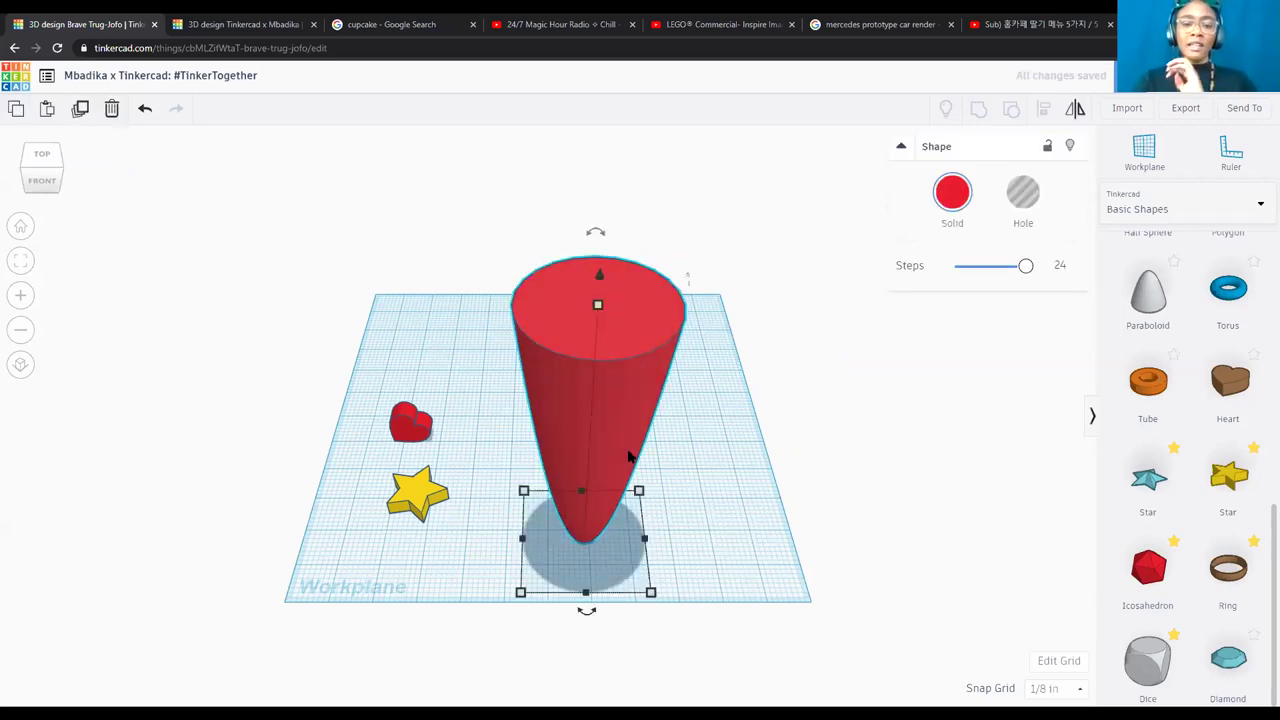
{"action": "key", "text": "ctrl+d"}
{"action": "key", "text": "Right"}
{"action": "key", "text": "Right"}
{"action": "key", "text": "Right"}
{"action": "key", "text": "Right"}
{"action": "key", "text": "Right"}
{"action": "key", "text": "Right"}
{"action": "key", "text": "Right"}
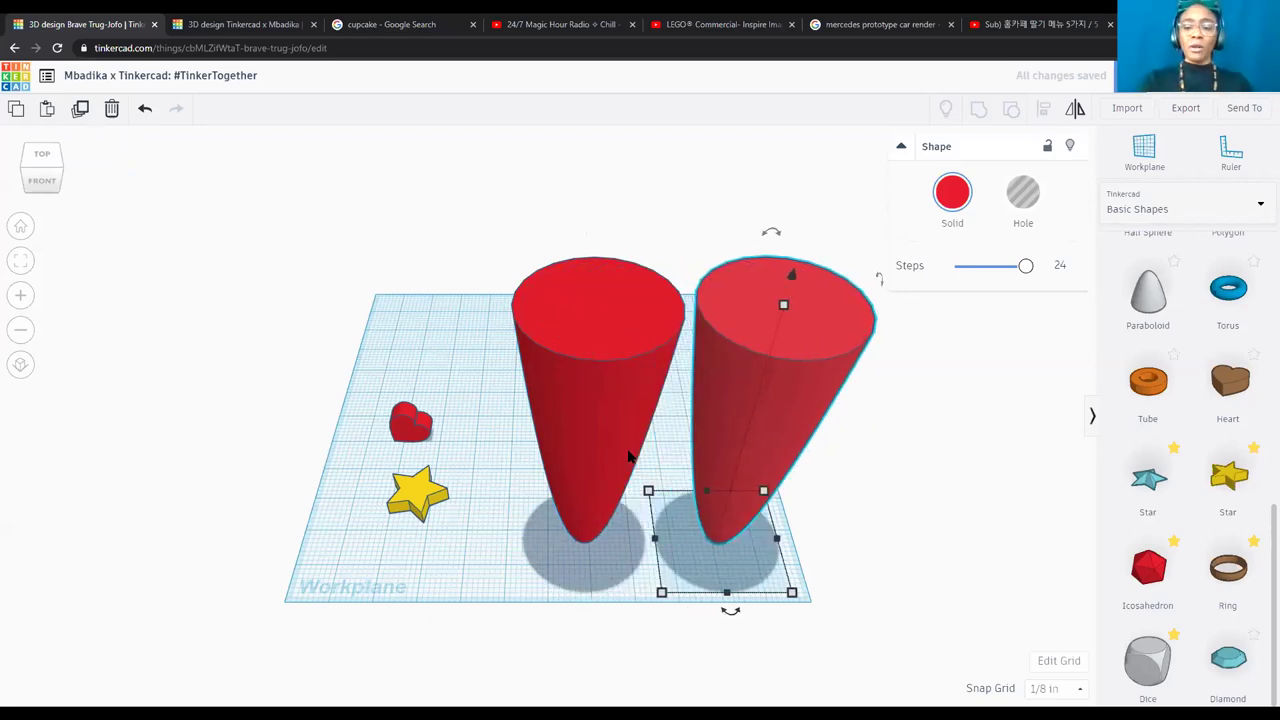
{"action": "key", "text": "Delete"}
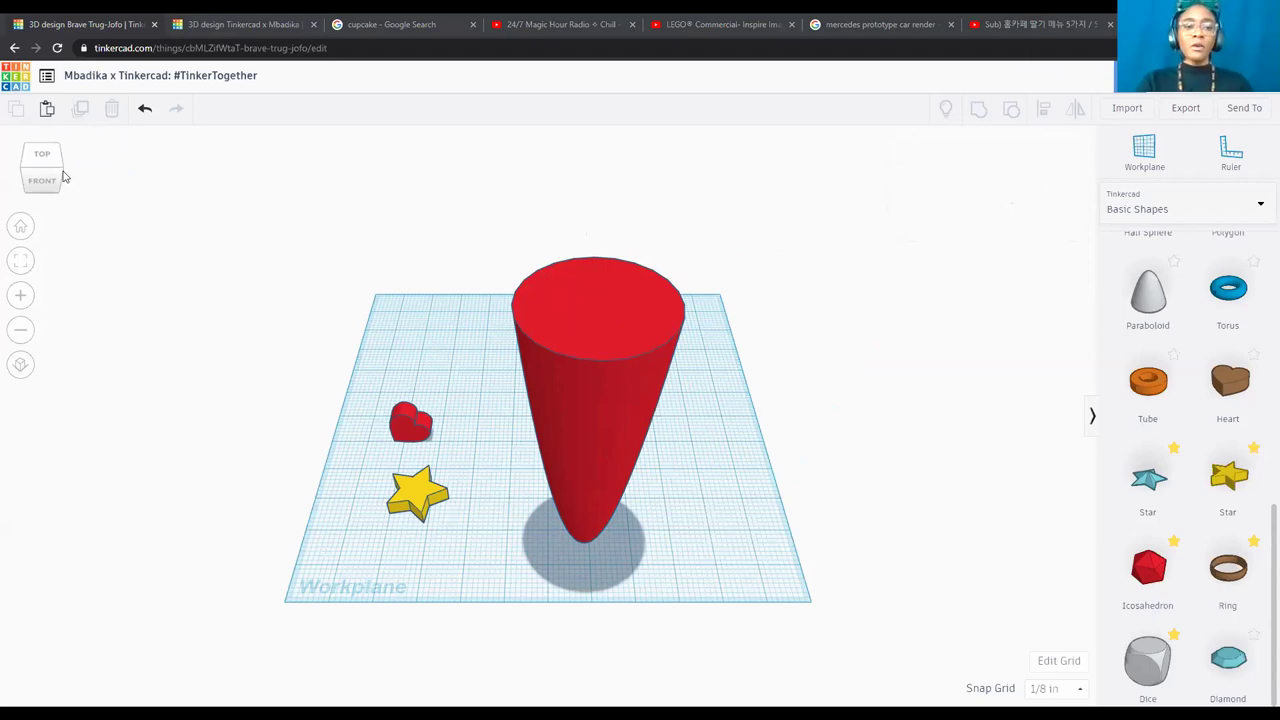
From a corner angle, check the red cone's 7 height and 3 by 3 base, leaving them unchanged.
{"action": "right_click_drag", "start_coordinate": [323, 323], "coordinate": [390, 347]}
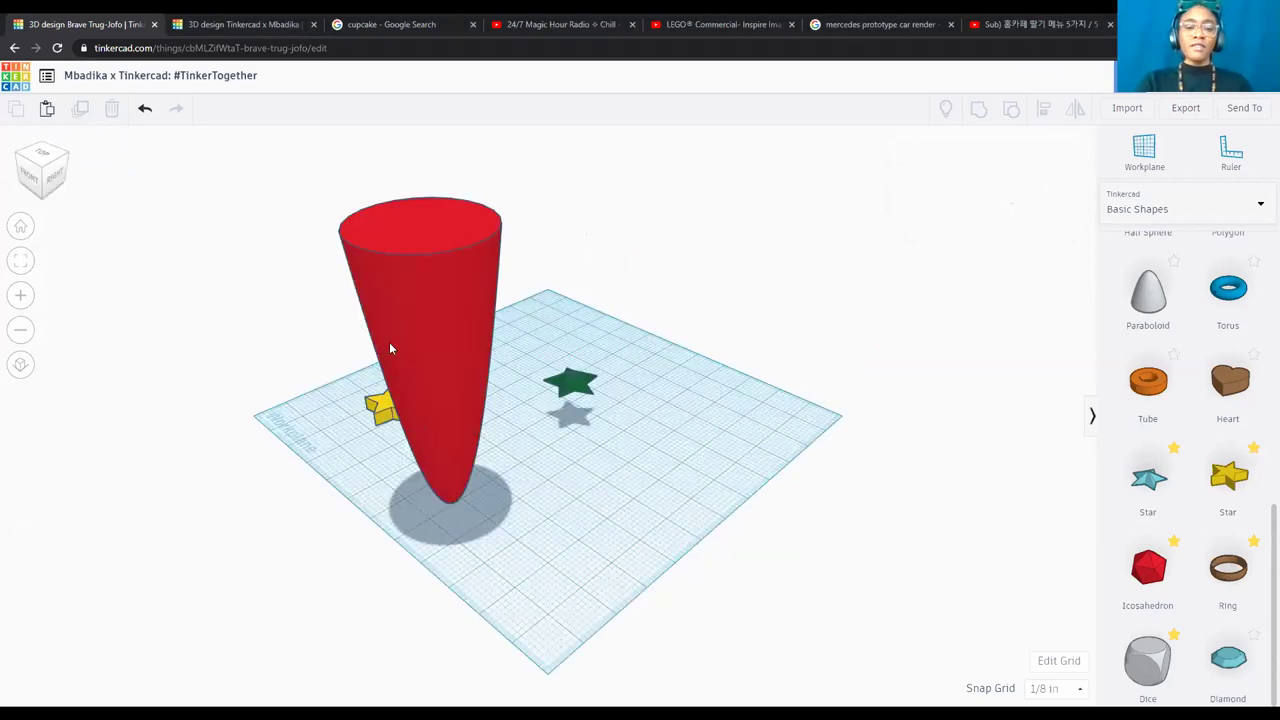
{"action": "left_click", "coordinate": [435, 313]}
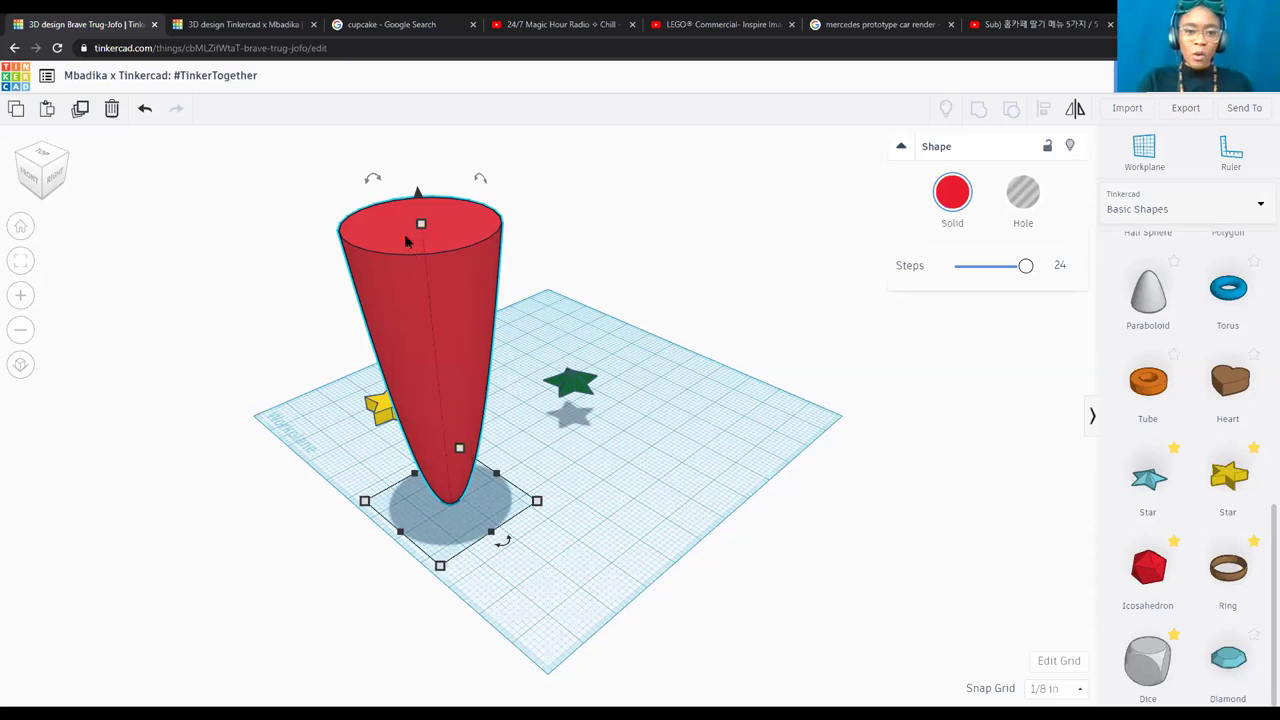
{"action": "mouse_move", "coordinate": [420, 225]}
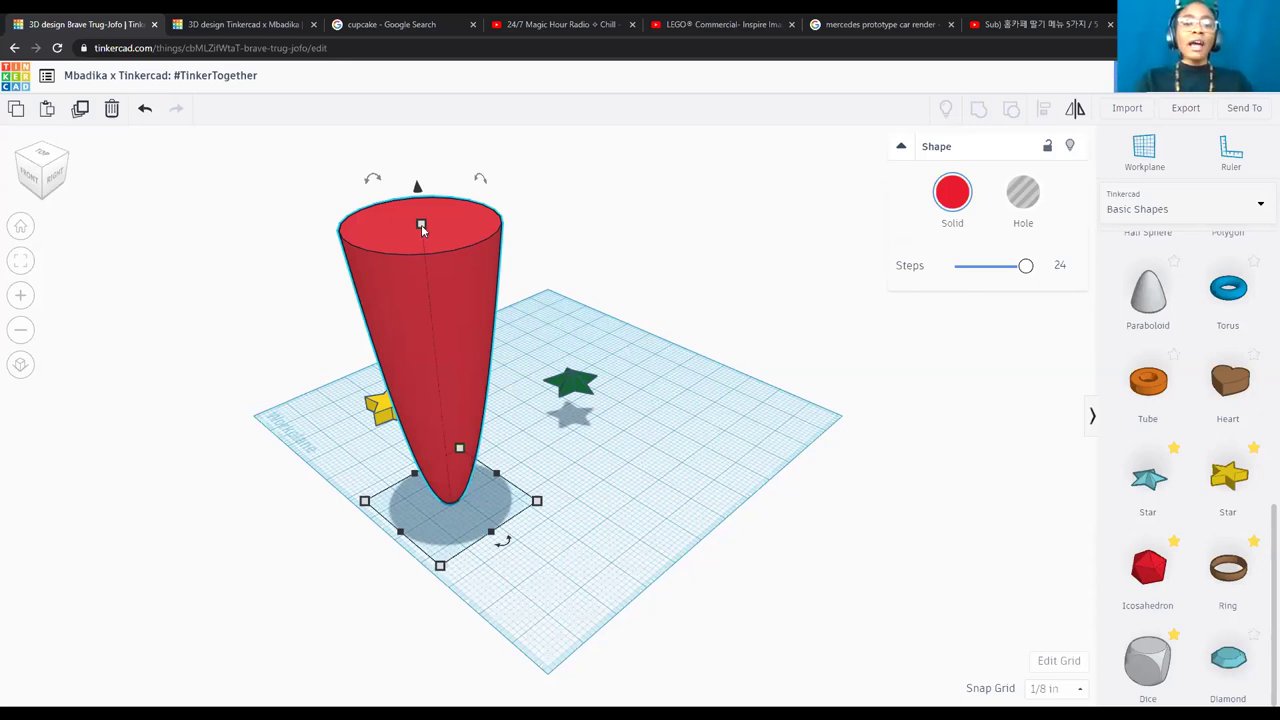
{"action": "left_click", "coordinate": [509, 382]}
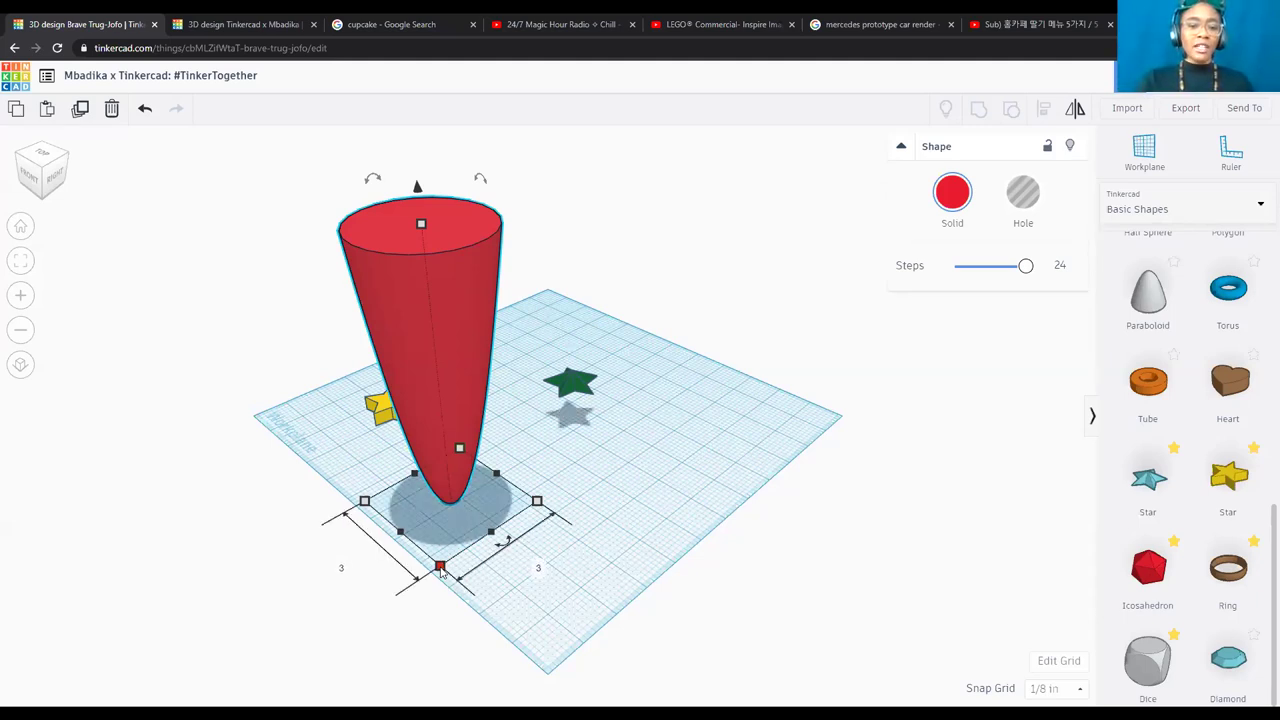
{"action": "left_click", "coordinate": [341, 567]}
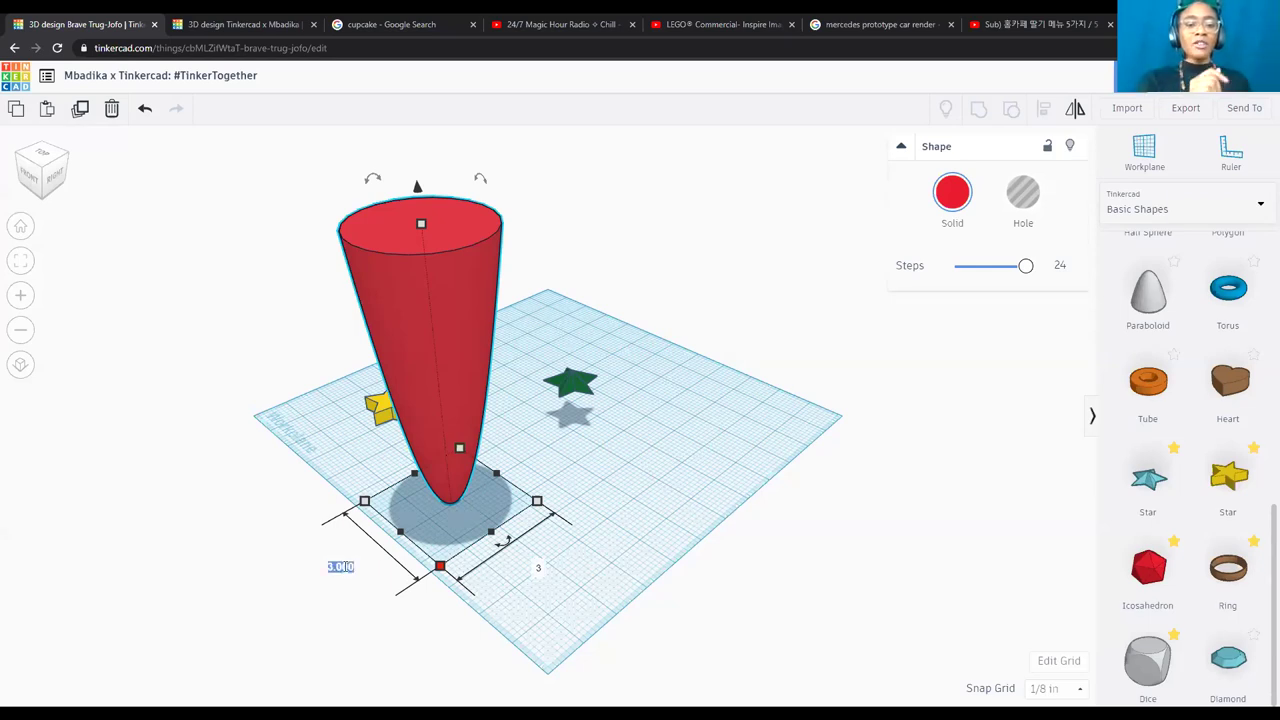
{"action": "key", "text": "Tab"}
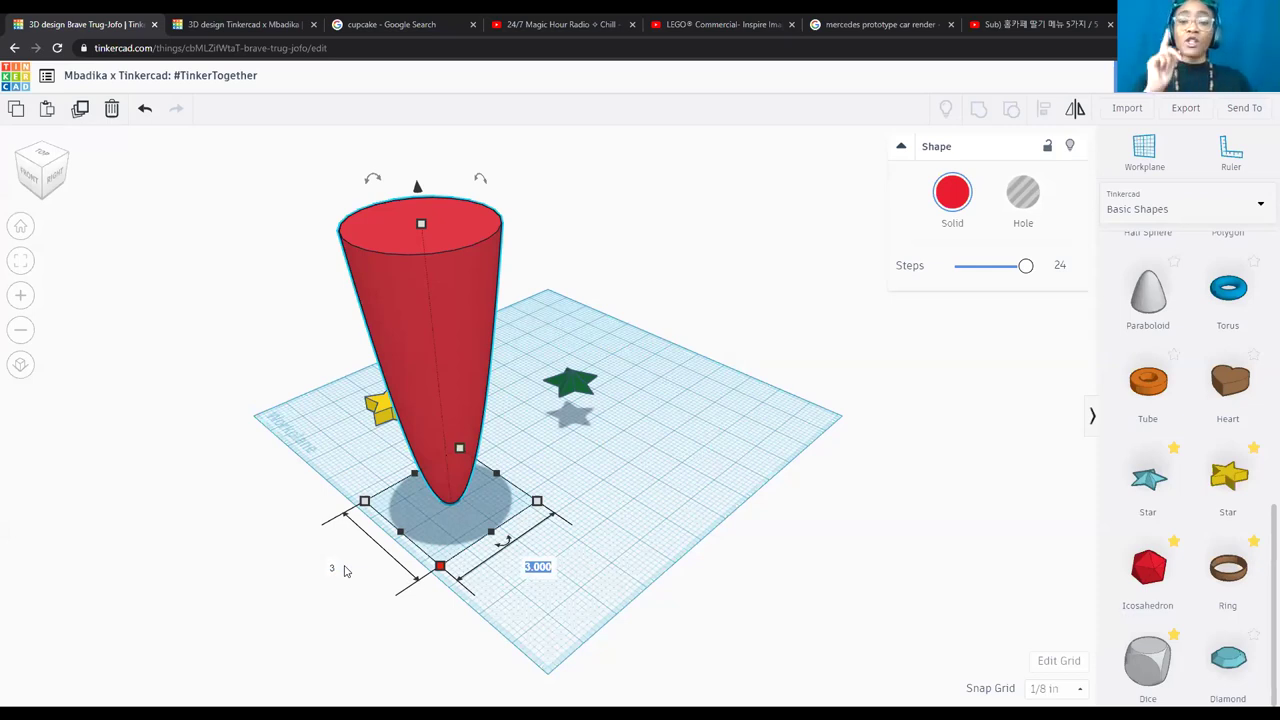
{"action": "left_click", "coordinate": [440, 567]}
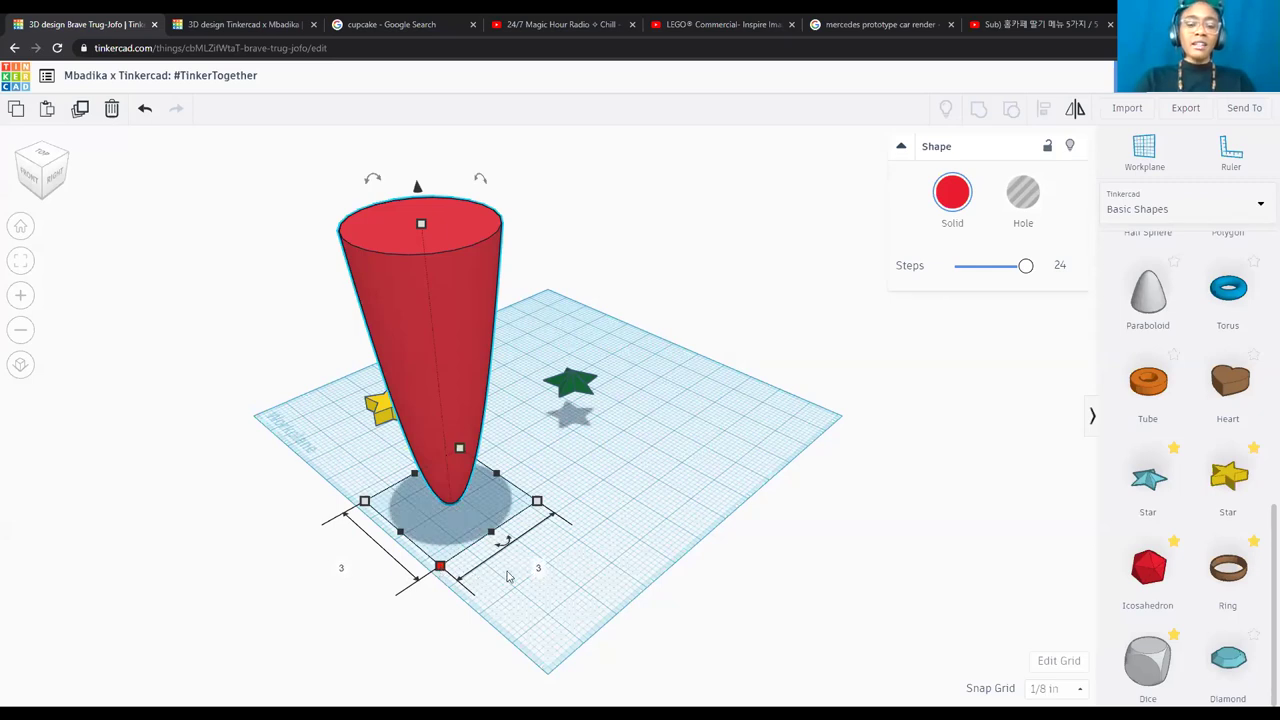
{"action": "left_click", "coordinate": [537, 570]}
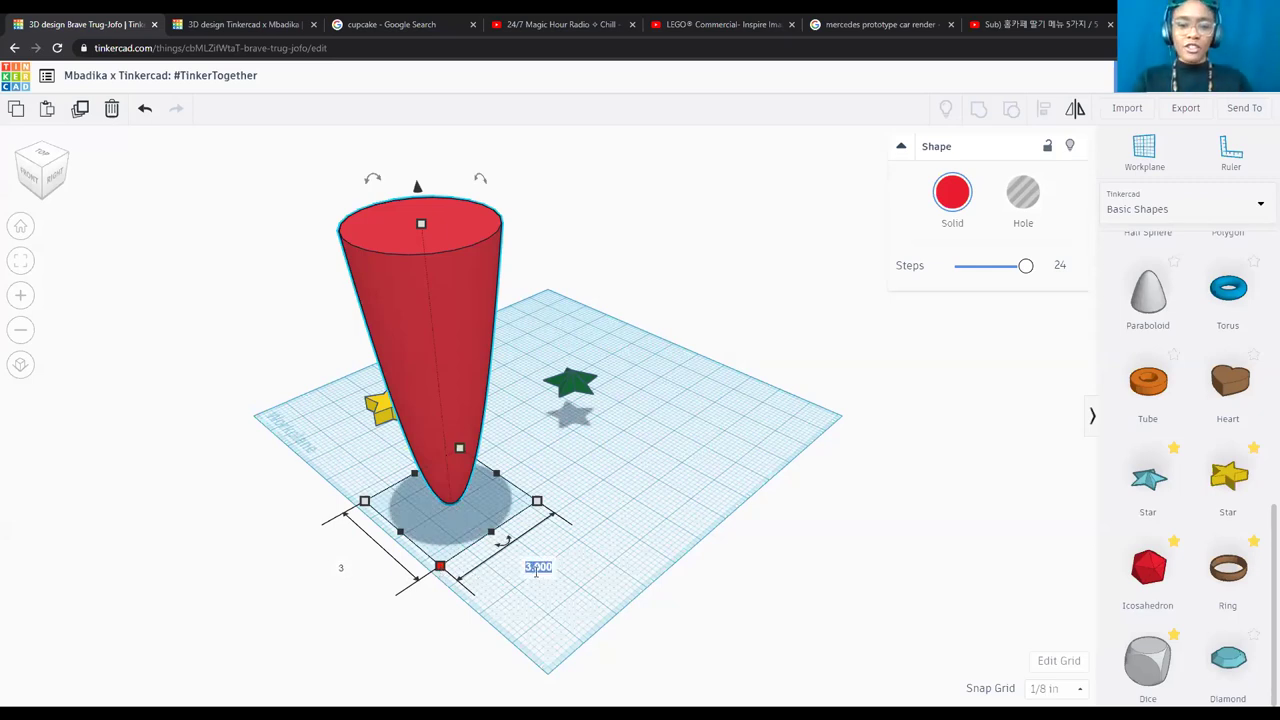
{"action": "key", "text": "Return"}
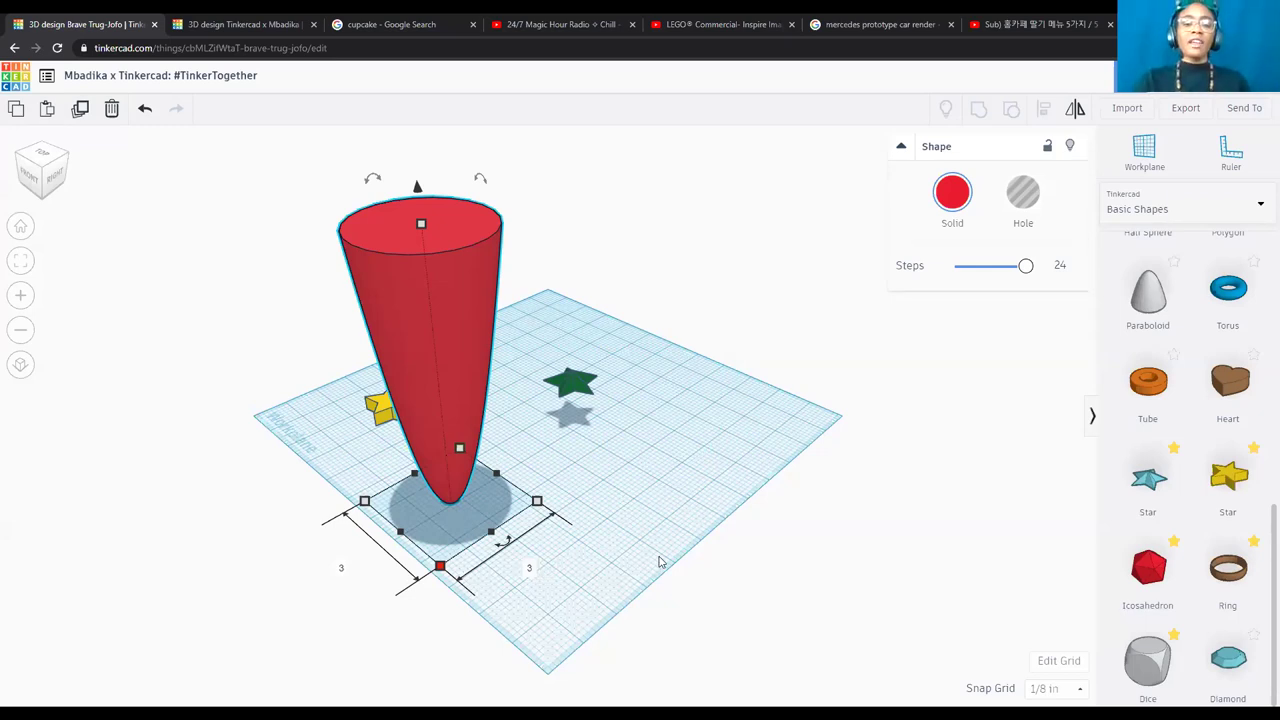
{"action": "left_click", "coordinate": [642, 558]}
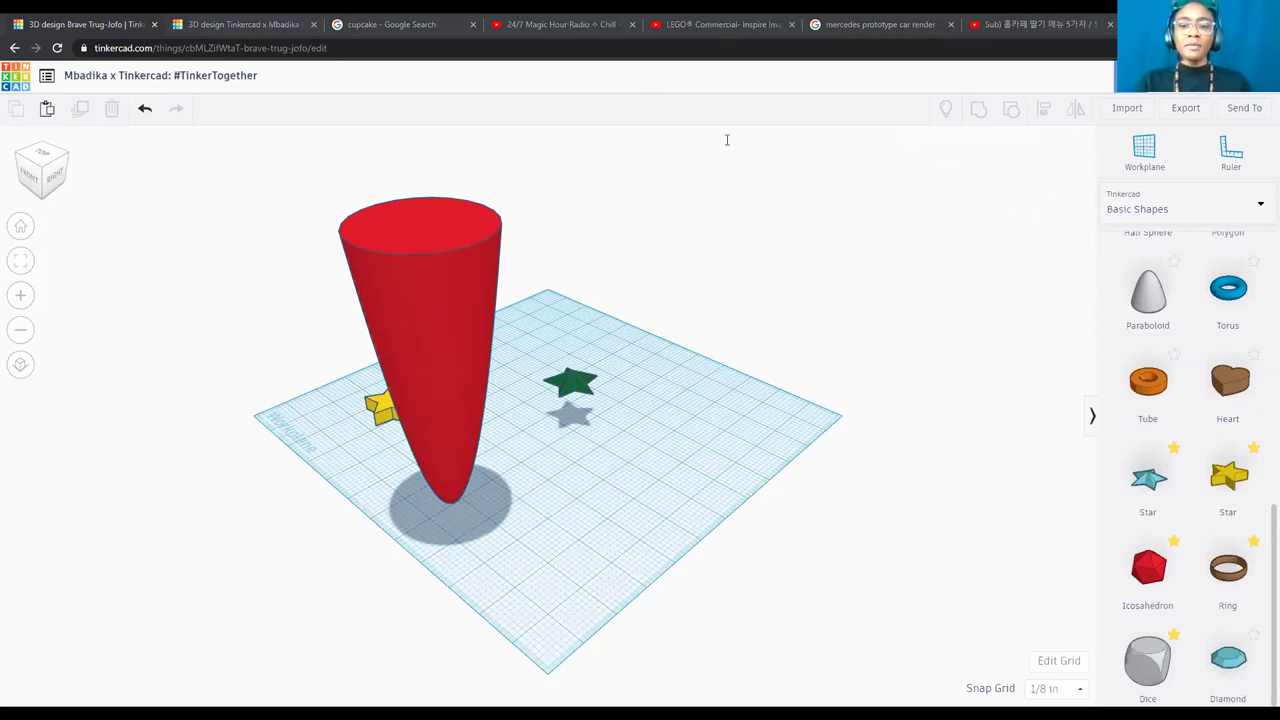
Add a two-line text note reading Height: 7.0" and Length=Width=3.0".
{"action": "left_click", "coordinate": [958, 235]}
{"action": "type", "text": "He"}
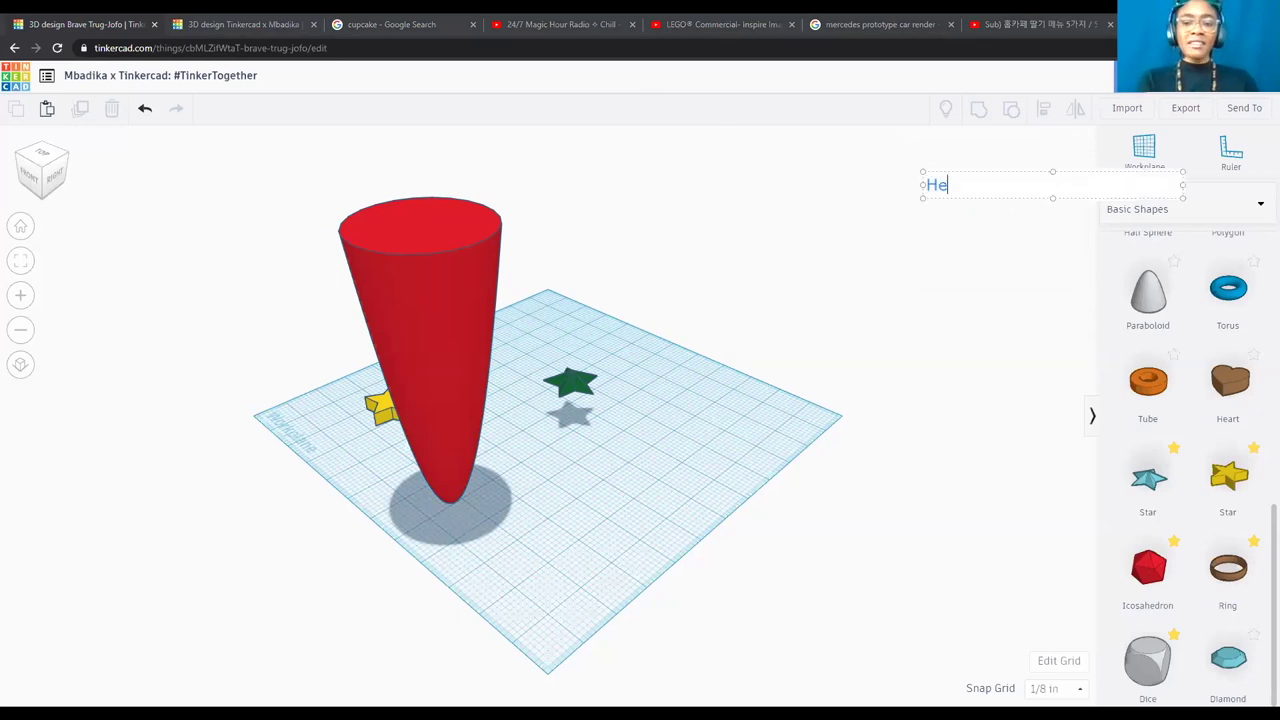
{"action": "type", "text": "ight:"}
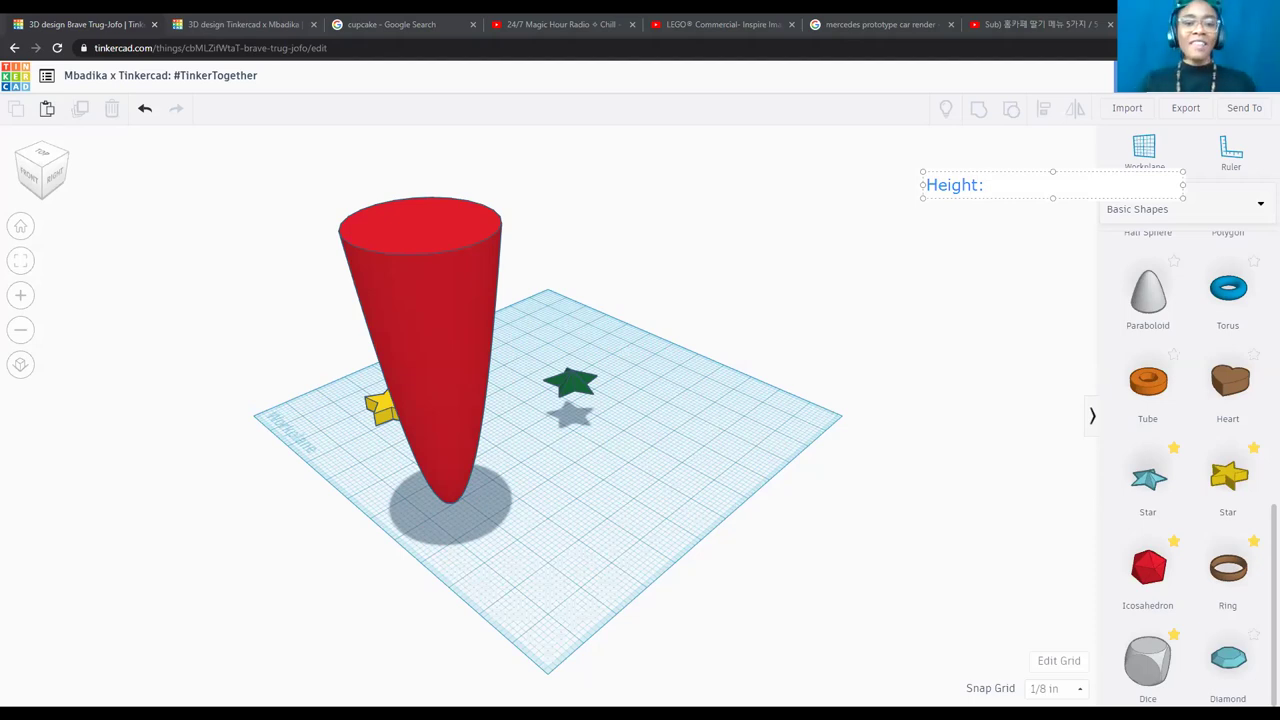
{"action": "type", "text": "7\""}
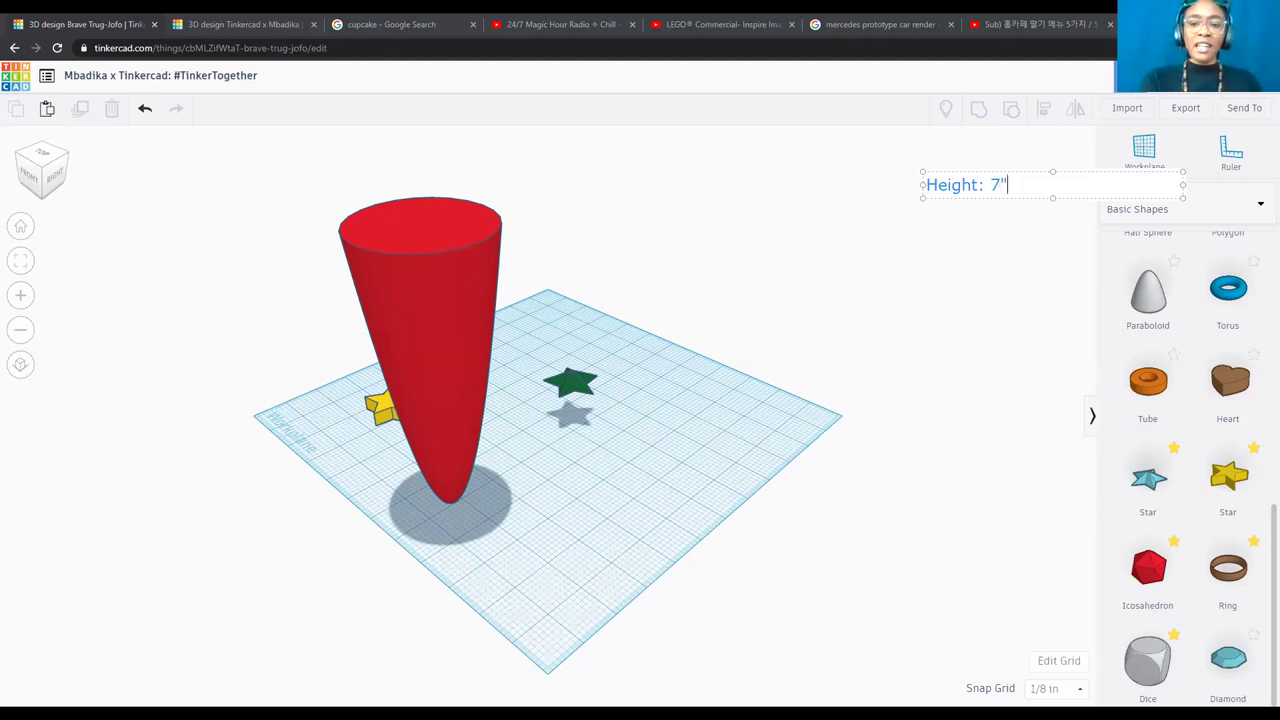
{"action": "key", "text": "Return"}
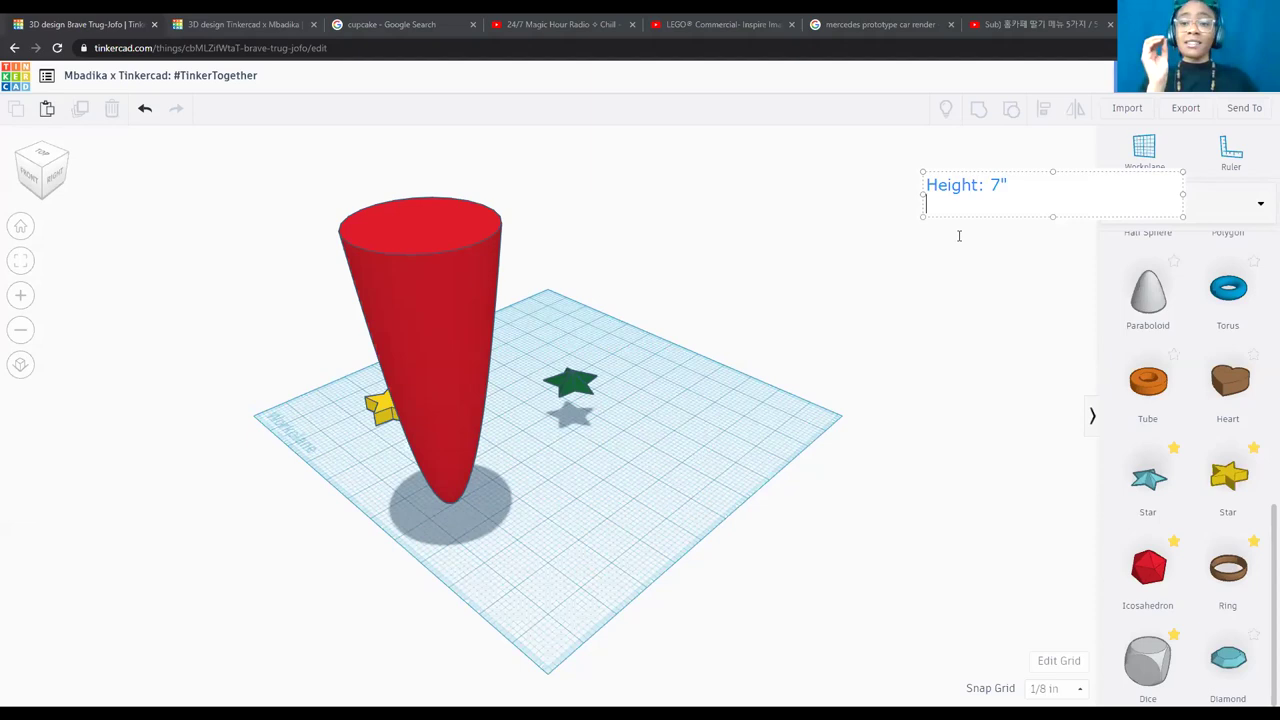
{"action": "type", "text": "Length=Width="}
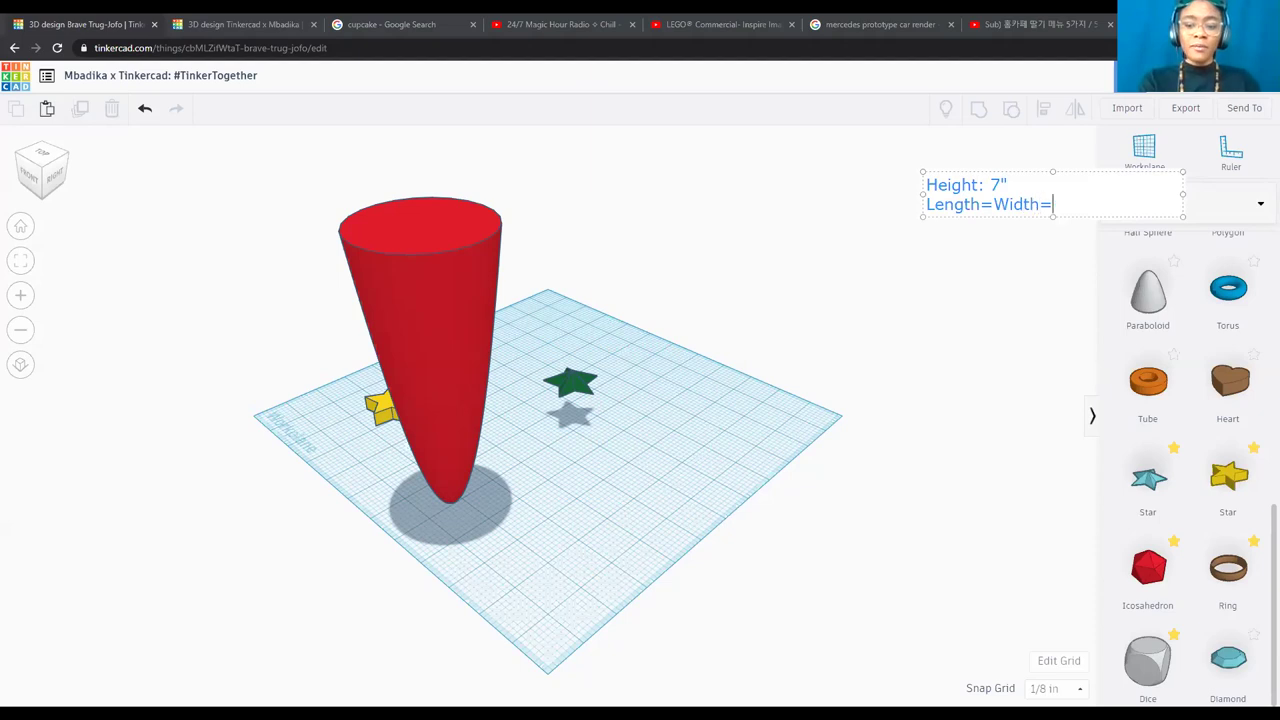
{"action": "type", "text": "2"}
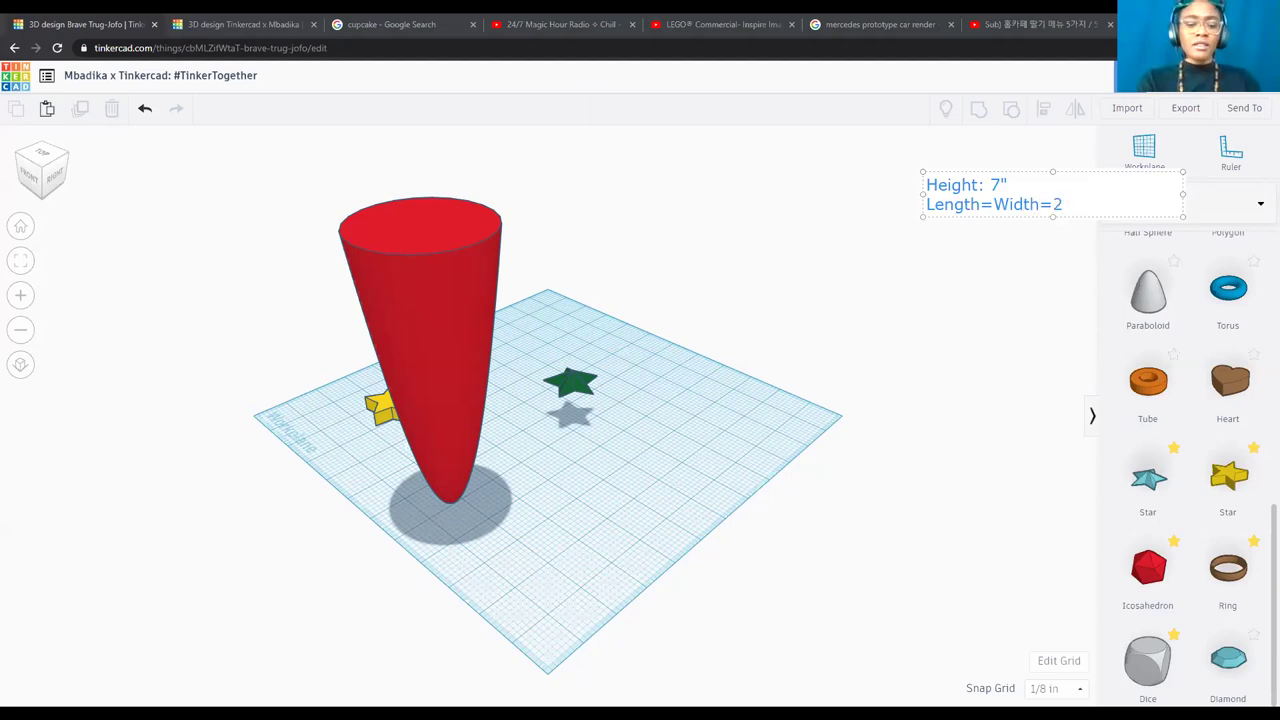
{"action": "key", "text": "BackSpace"}
{"action": "type", "text": "3.0\""}
{"action": "left_click", "coordinate": [1004, 185]}
{"action": "type", "text": ".0"}
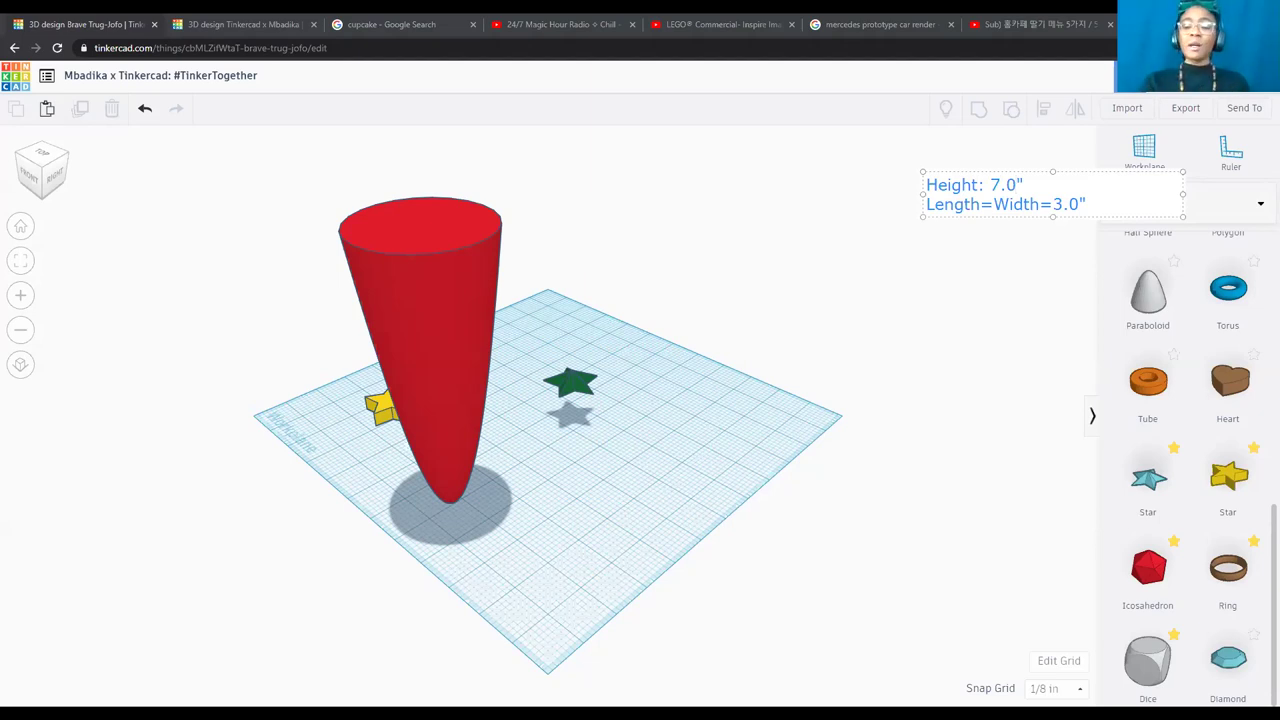
{"action": "left_click", "coordinate": [913, 322]}
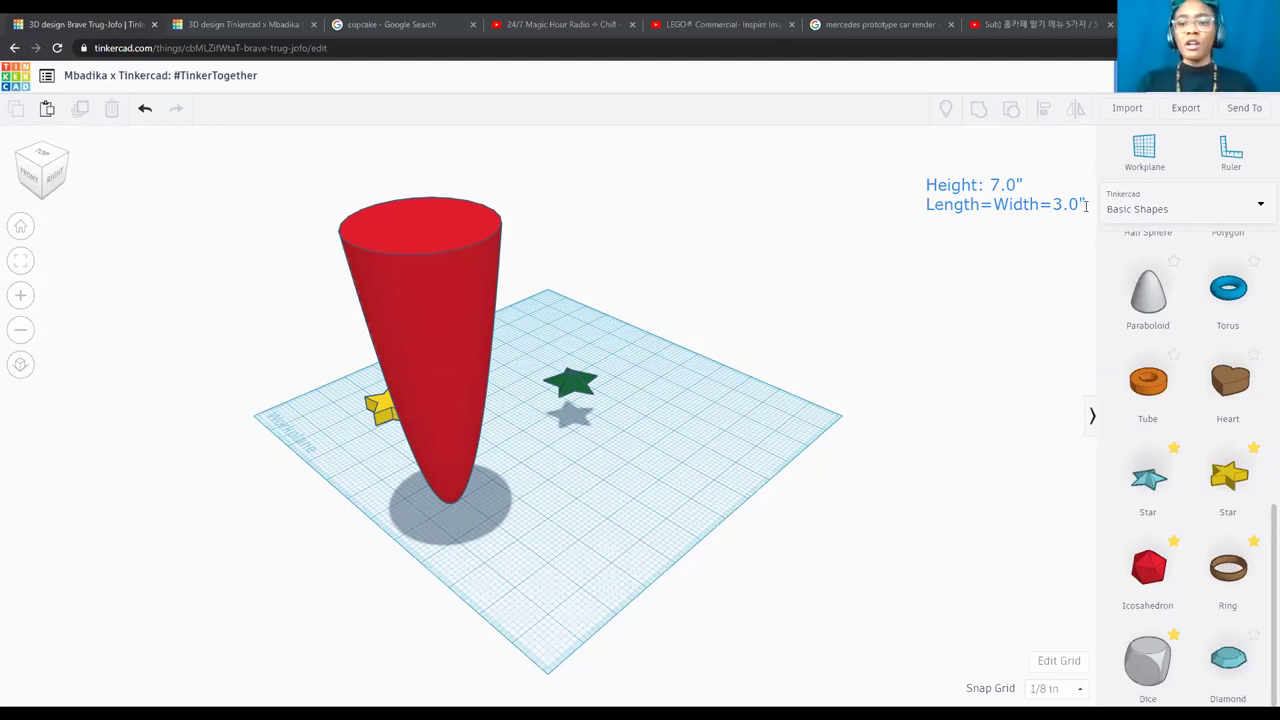
Add a '12 fl oz.' note below, and discard a stray empty note.
{"action": "left_click", "coordinate": [926, 234]}
{"action": "type", "text": "12 fl oz."}
{"action": "key", "text": "Return"}
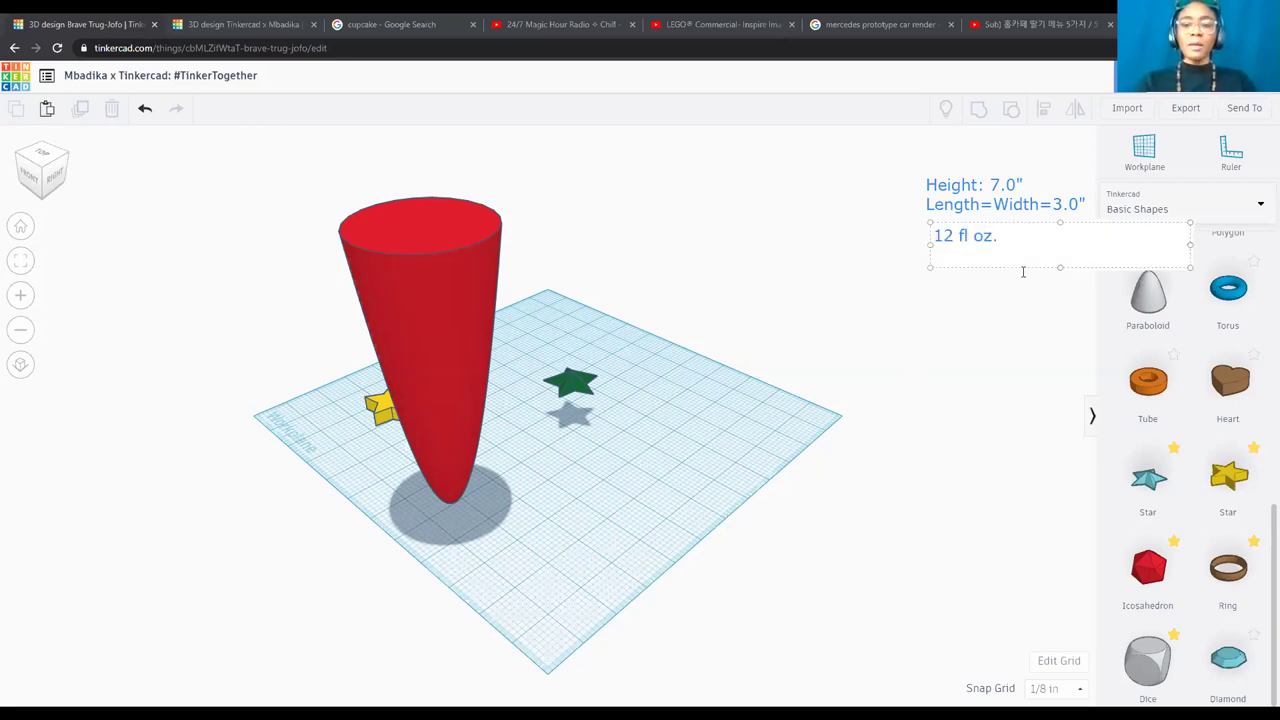
{"action": "left_click", "coordinate": [957, 320]}
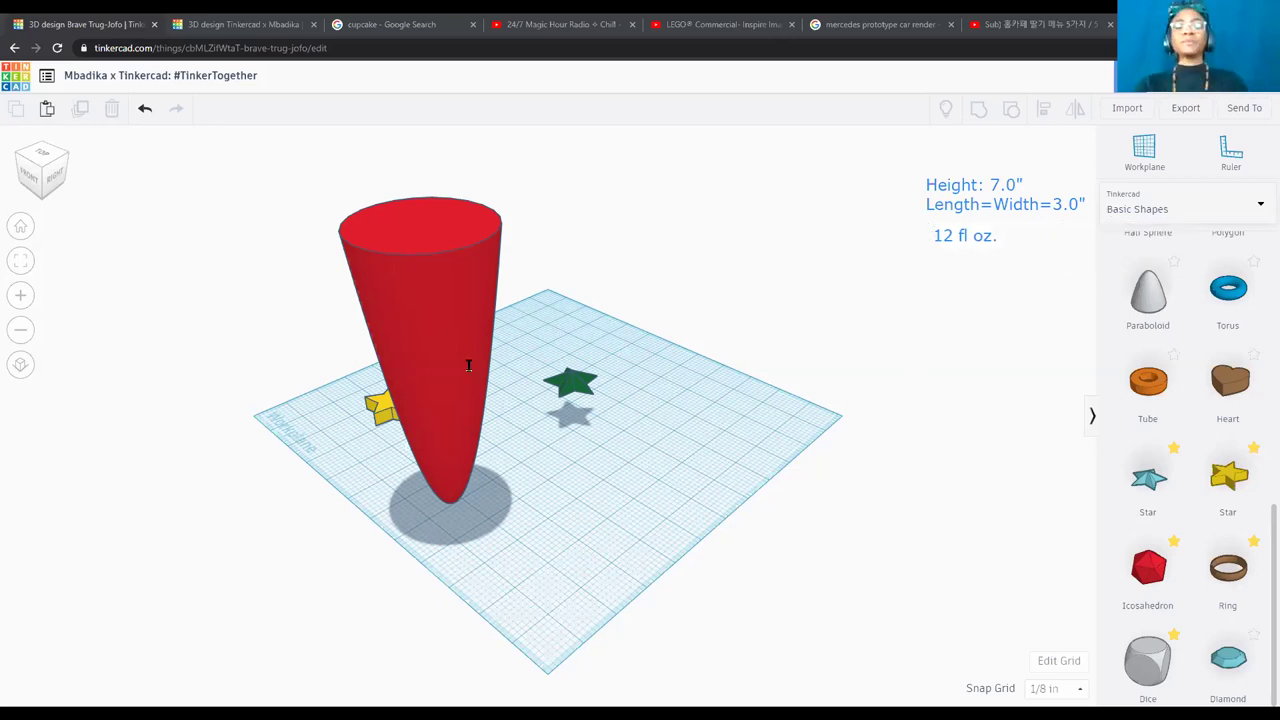
{"action": "left_click", "coordinate": [584, 388]}
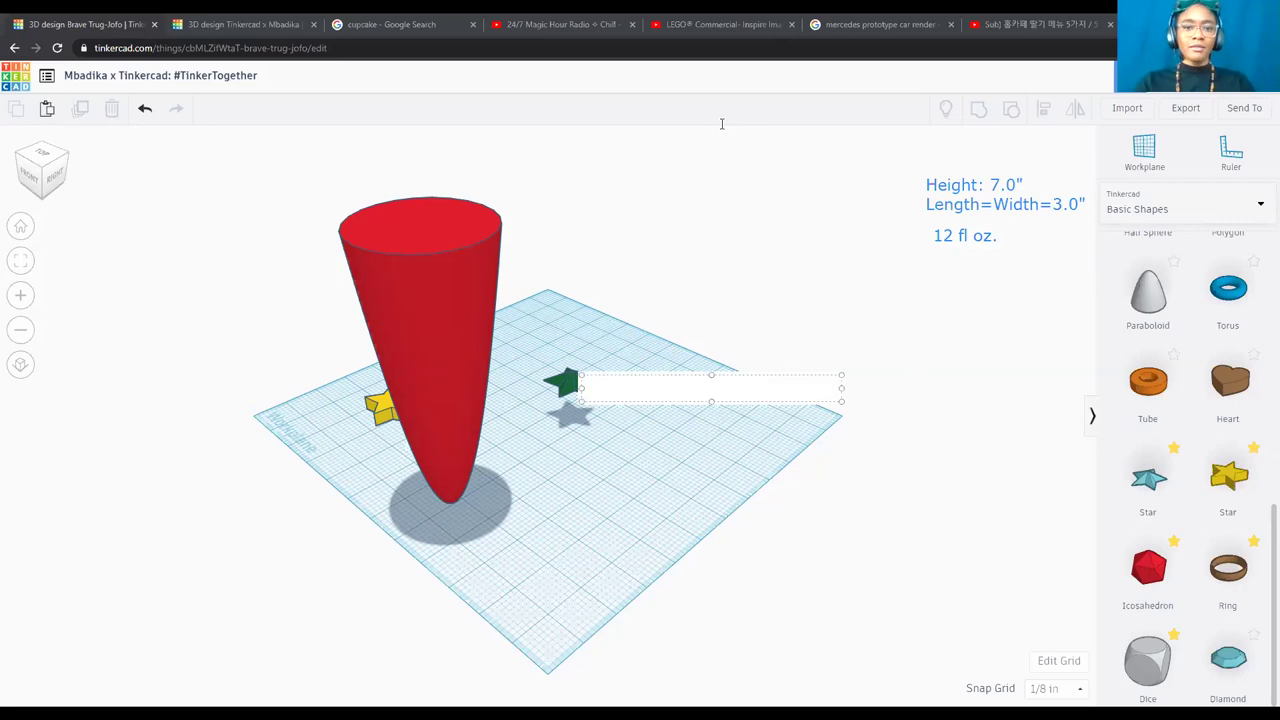
{"action": "left_click", "coordinate": [494, 158]}
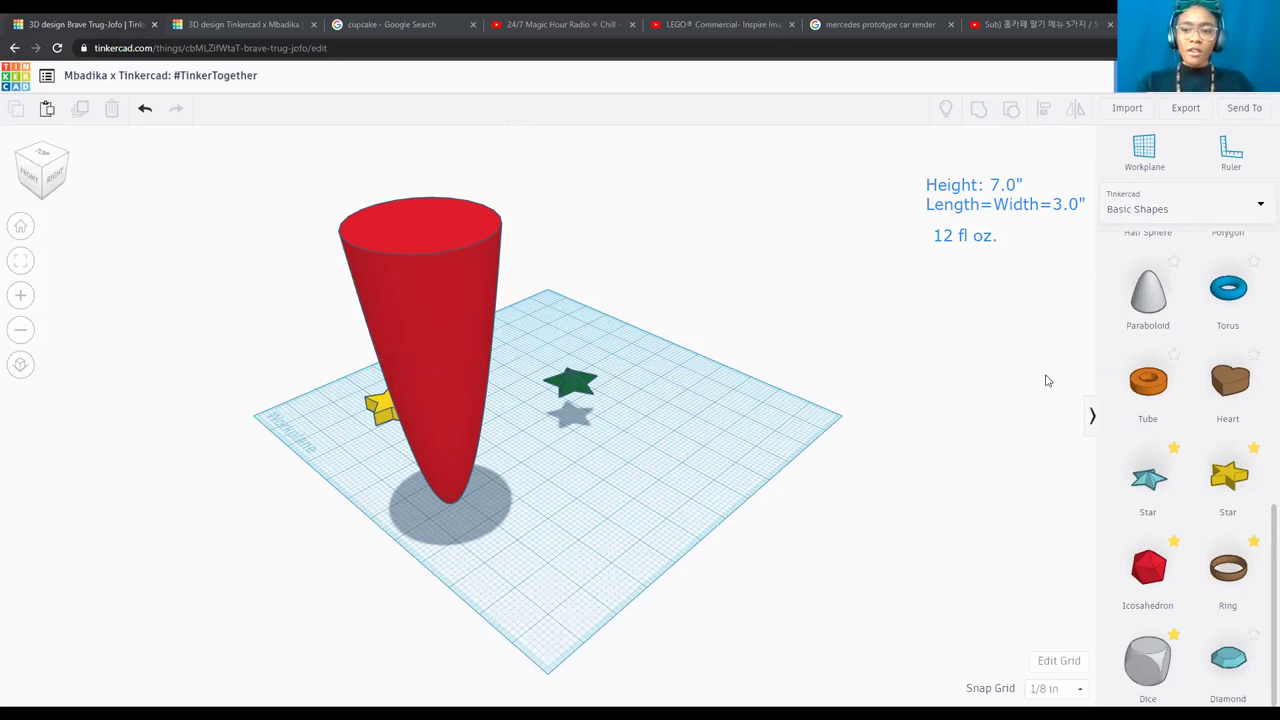
Add an orange cylinder from Basic Shapes to the workplane.
{"action": "scroll", "coordinate": [1165, 353], "scroll_direction": "down", "scroll_amount": 1}
{"action": "scroll", "coordinate": [1165, 353], "scroll_direction": "up", "scroll_amount": 3}
{"action": "scroll", "coordinate": [1165, 353], "scroll_direction": "up", "scroll_amount": 5}
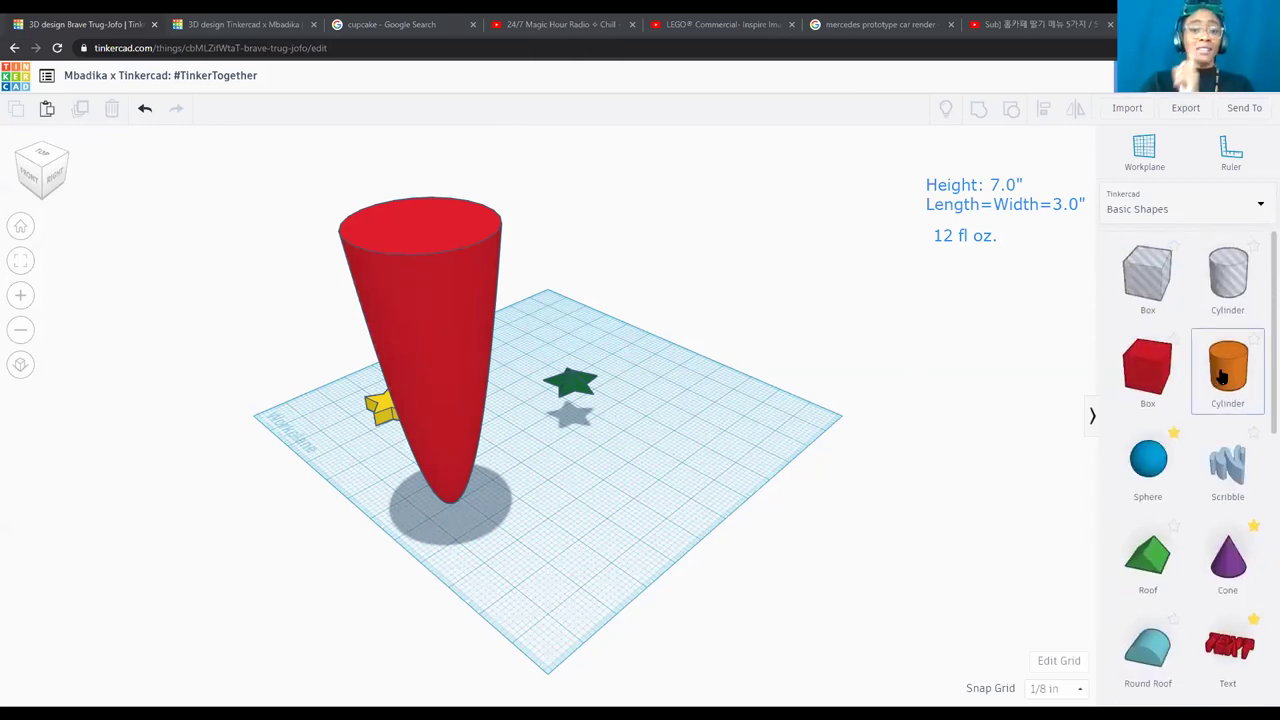
{"action": "left_click_drag", "start_coordinate": [1221, 375], "coordinate": [637, 466]}
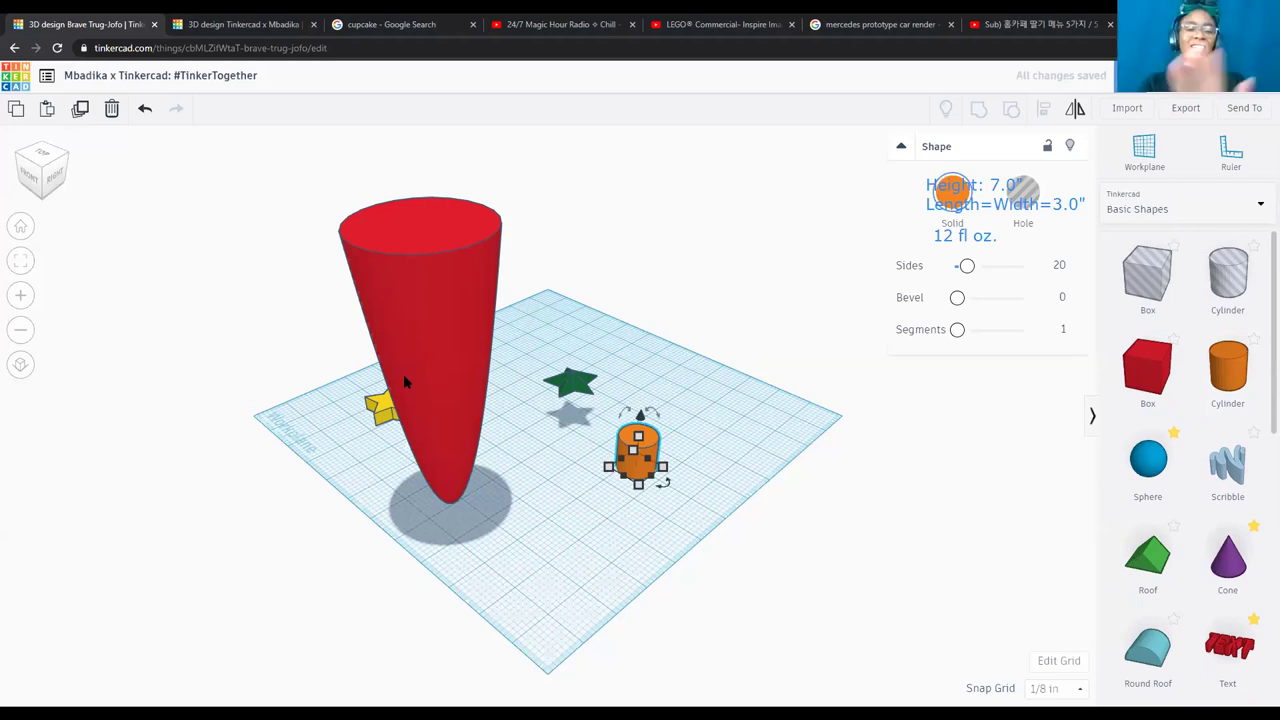
Hide the tall red cone, then select the orange cylinder.
{"action": "left_click", "coordinate": [454, 322]}
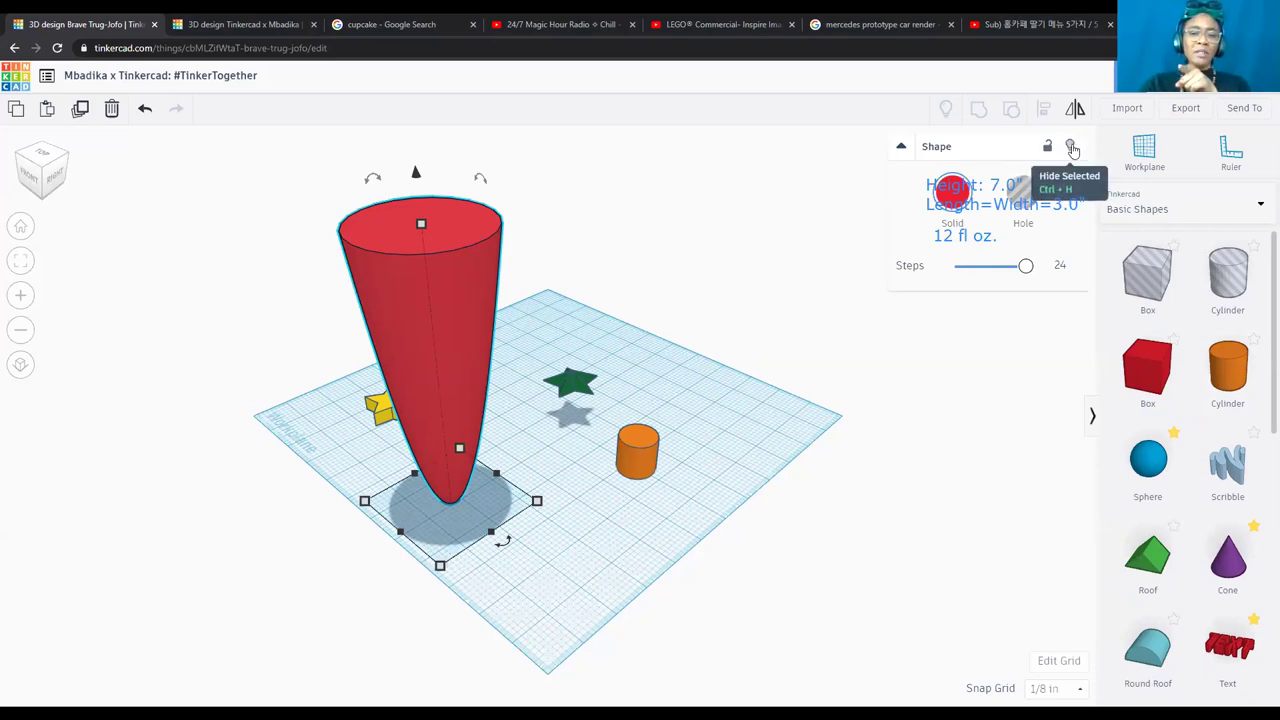
{"action": "left_click", "coordinate": [1071, 147]}
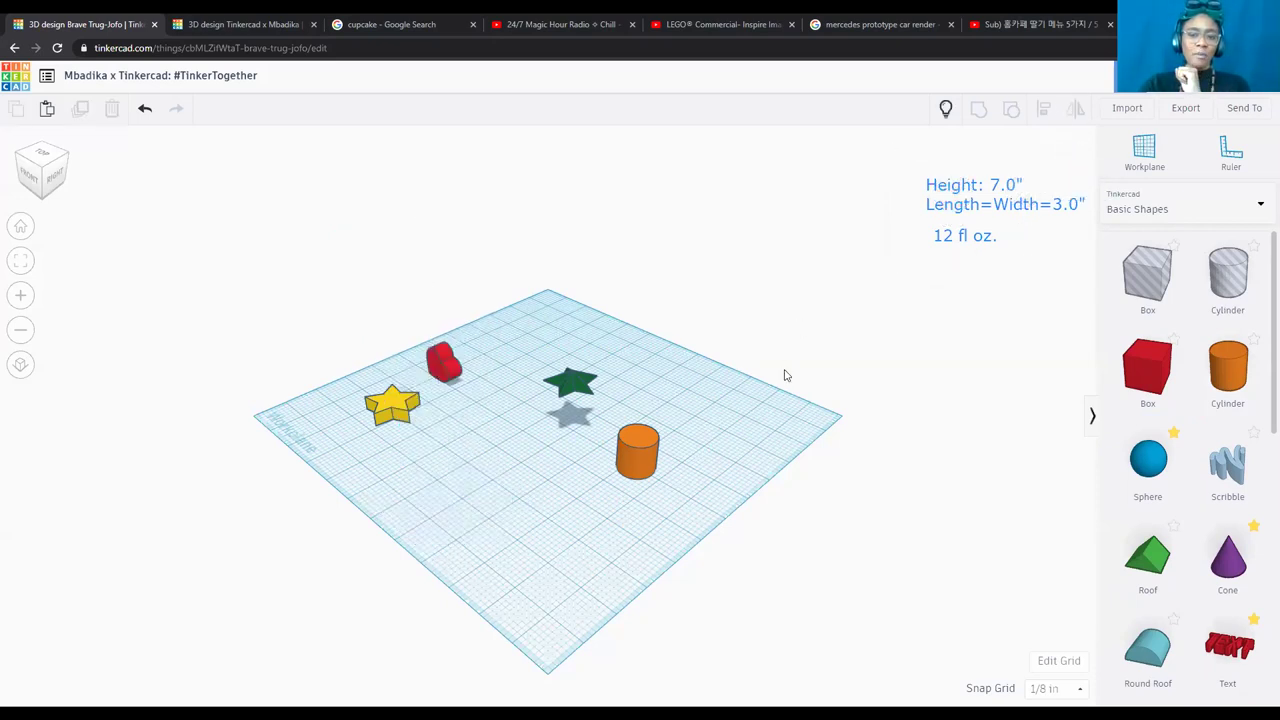
{"action": "left_click", "coordinate": [947, 110]}
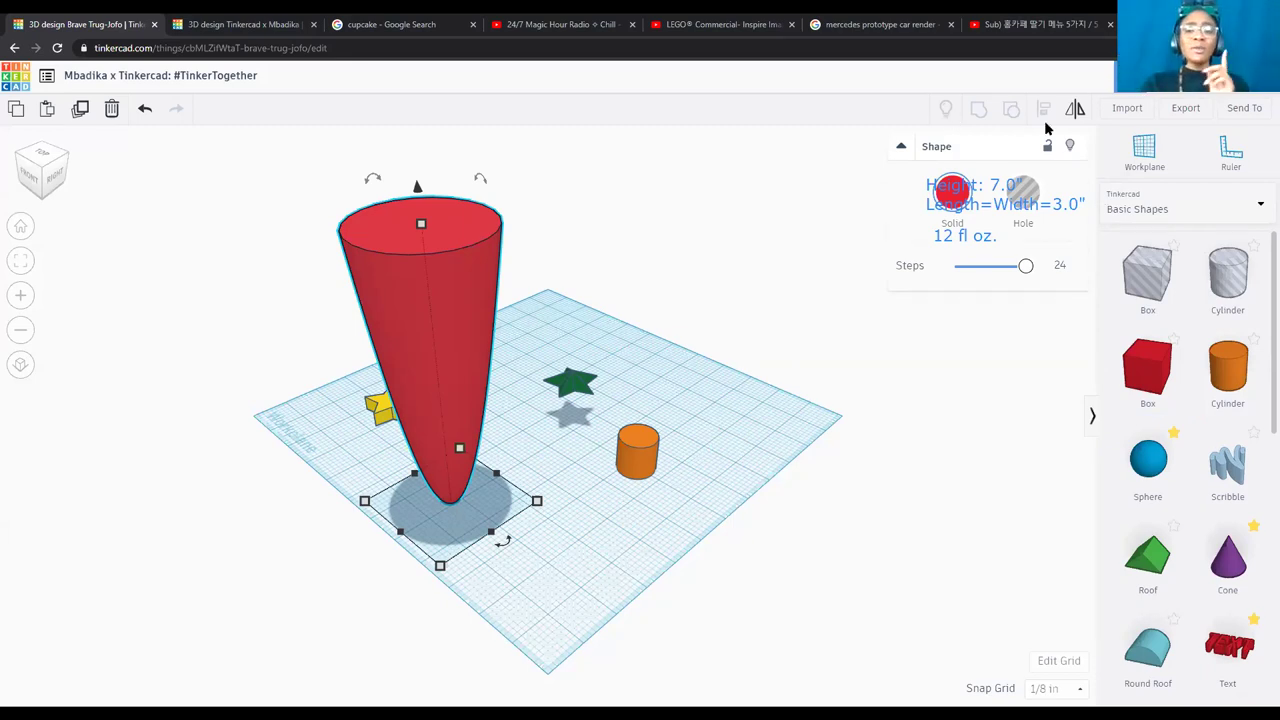
{"action": "left_click", "coordinate": [1070, 147]}
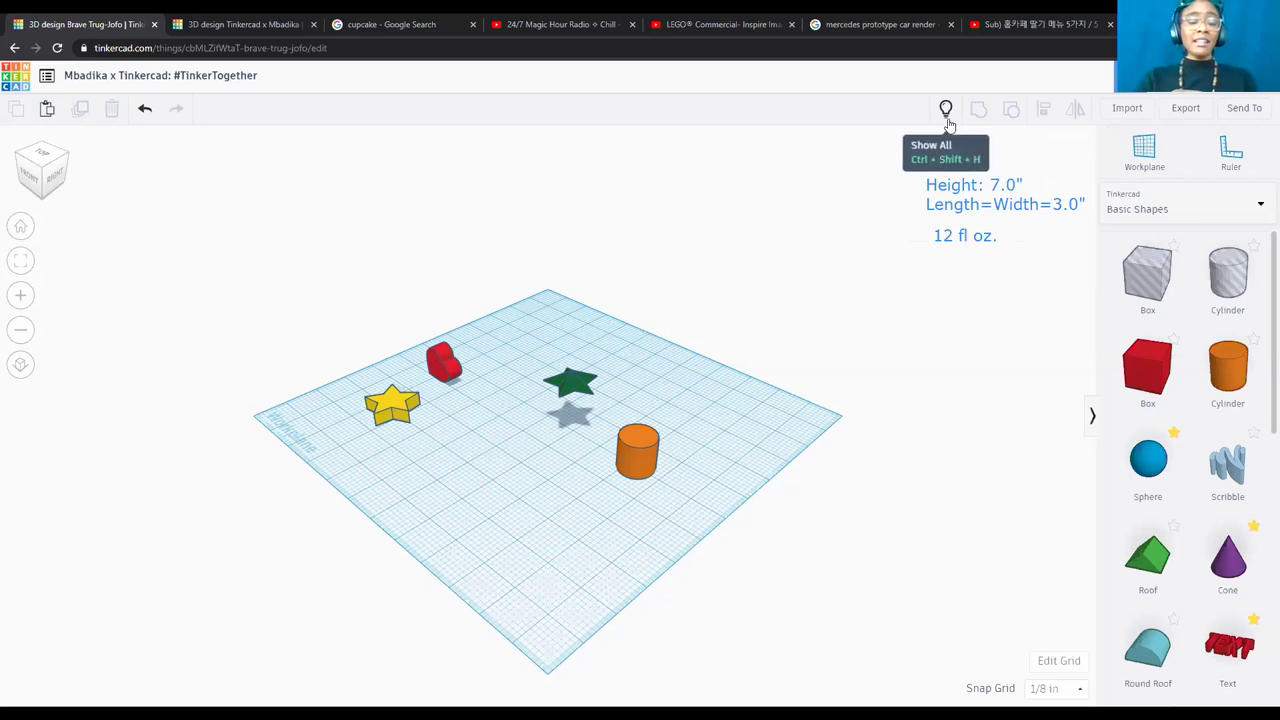
{"action": "left_click", "coordinate": [640, 455]}
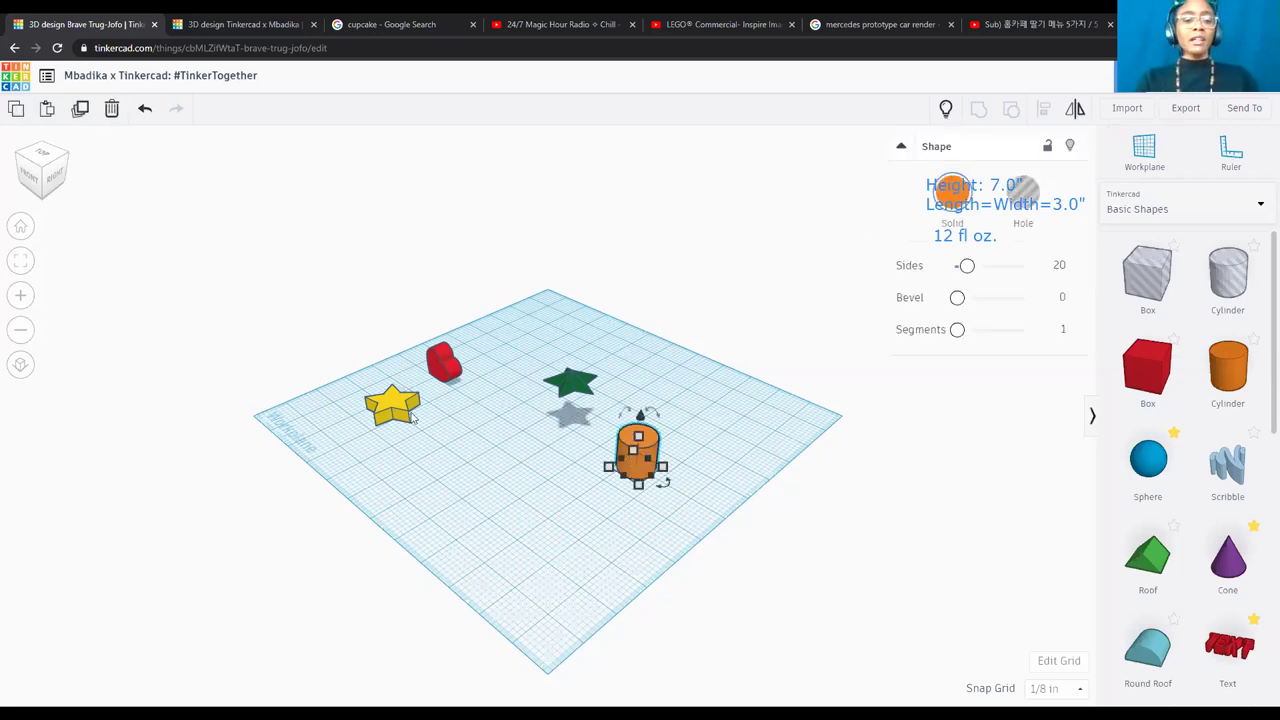
Reset and fit the view, then set the orange cylinder's height to 7.
{"action": "left_click", "coordinate": [24, 229]}
{"action": "left_click", "coordinate": [20, 262]}
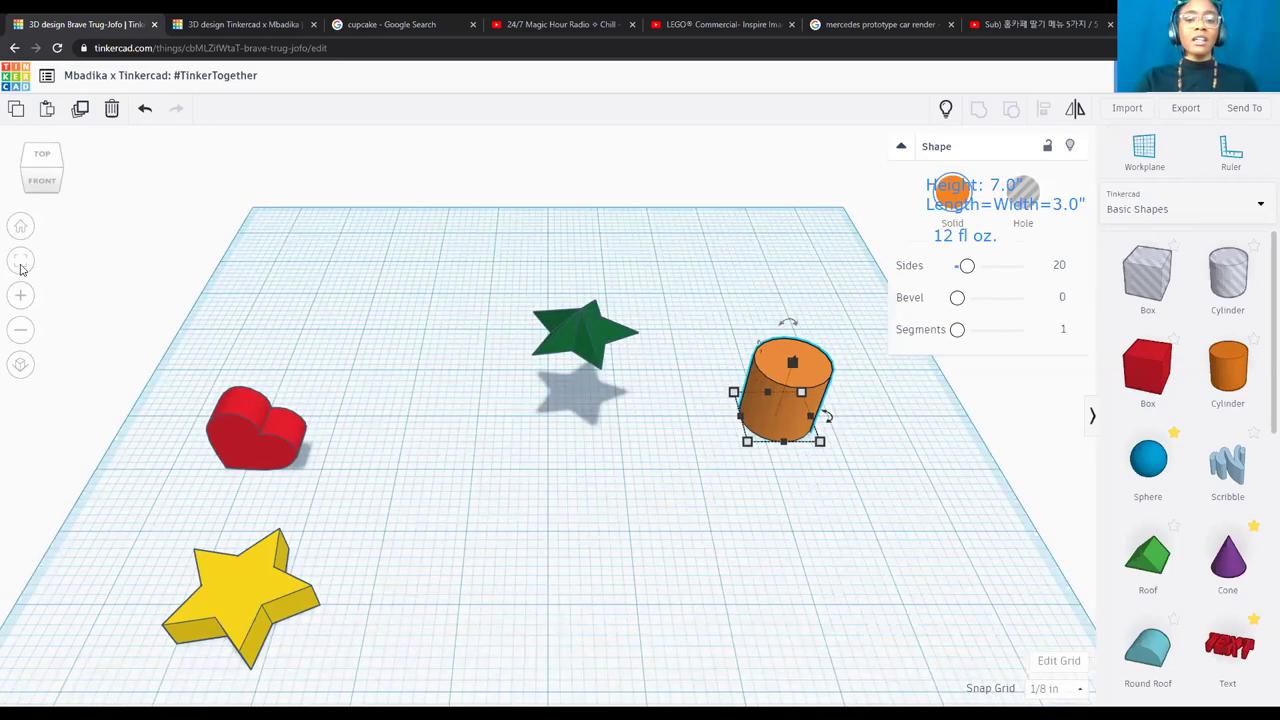
{"action": "left_click", "coordinate": [21, 266]}
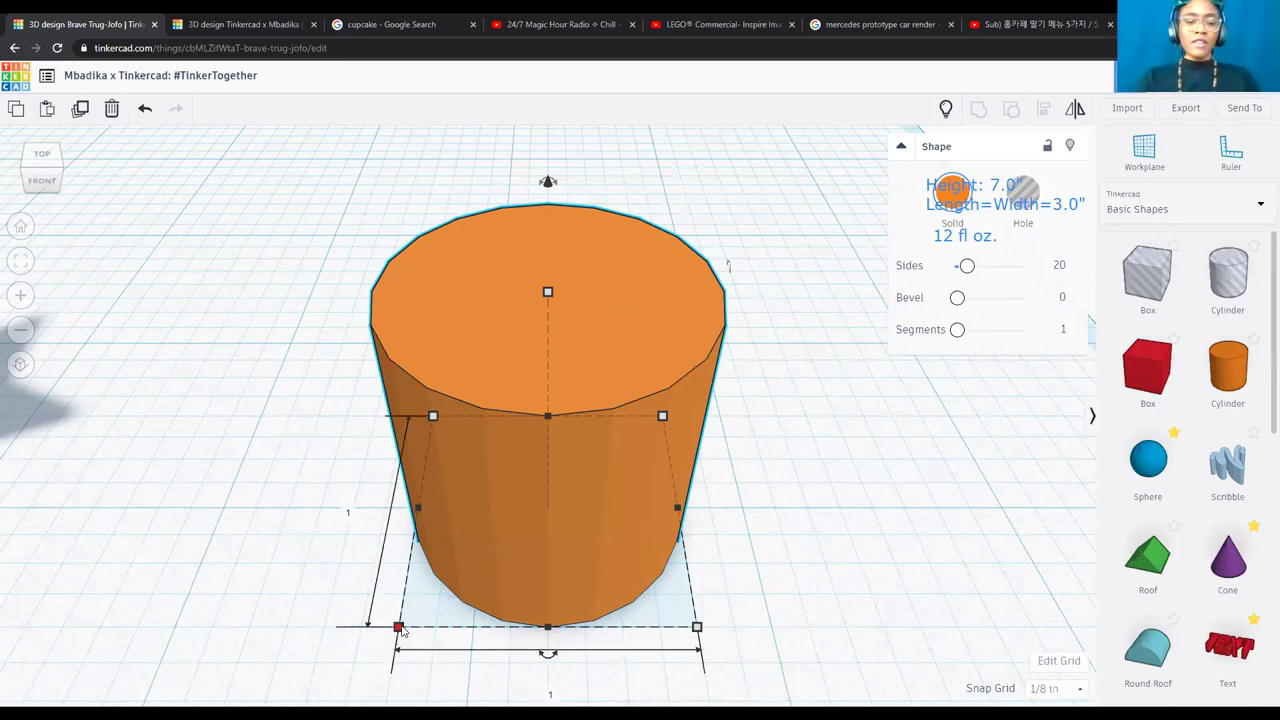
{"action": "left_click", "coordinate": [346, 508]}
{"action": "type", "text": "7"}
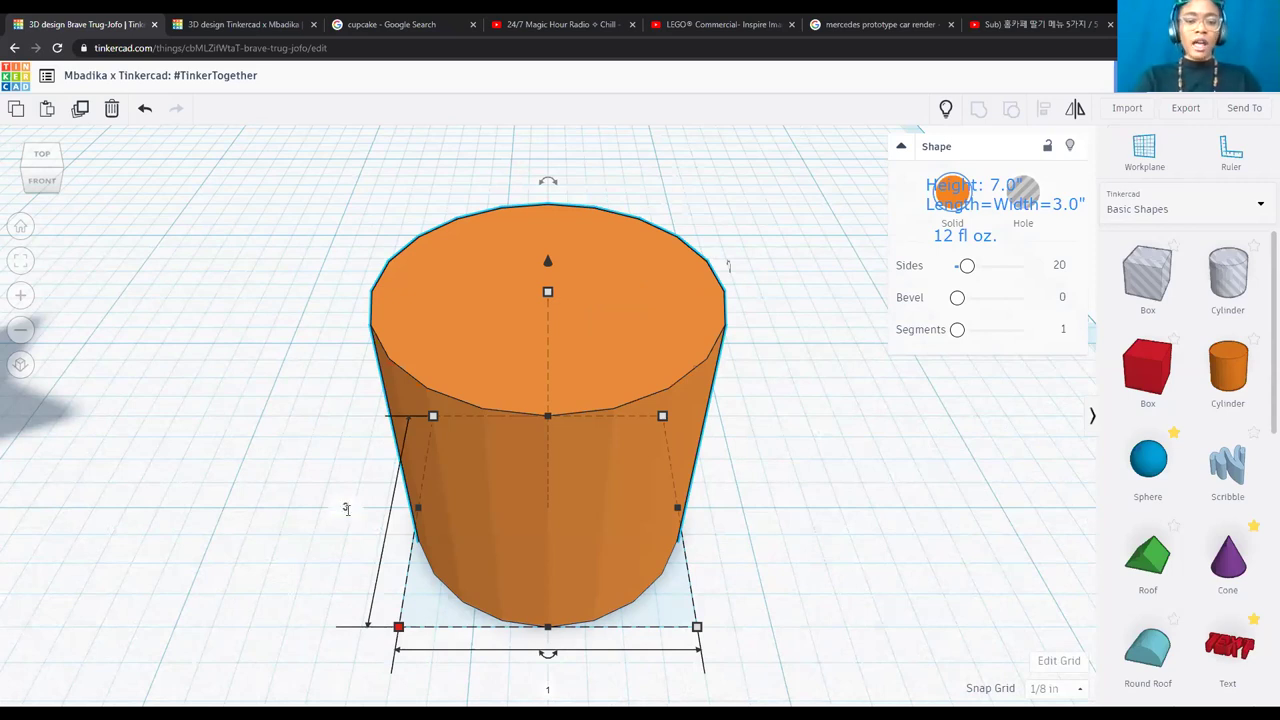
{"action": "key", "text": "Return"}
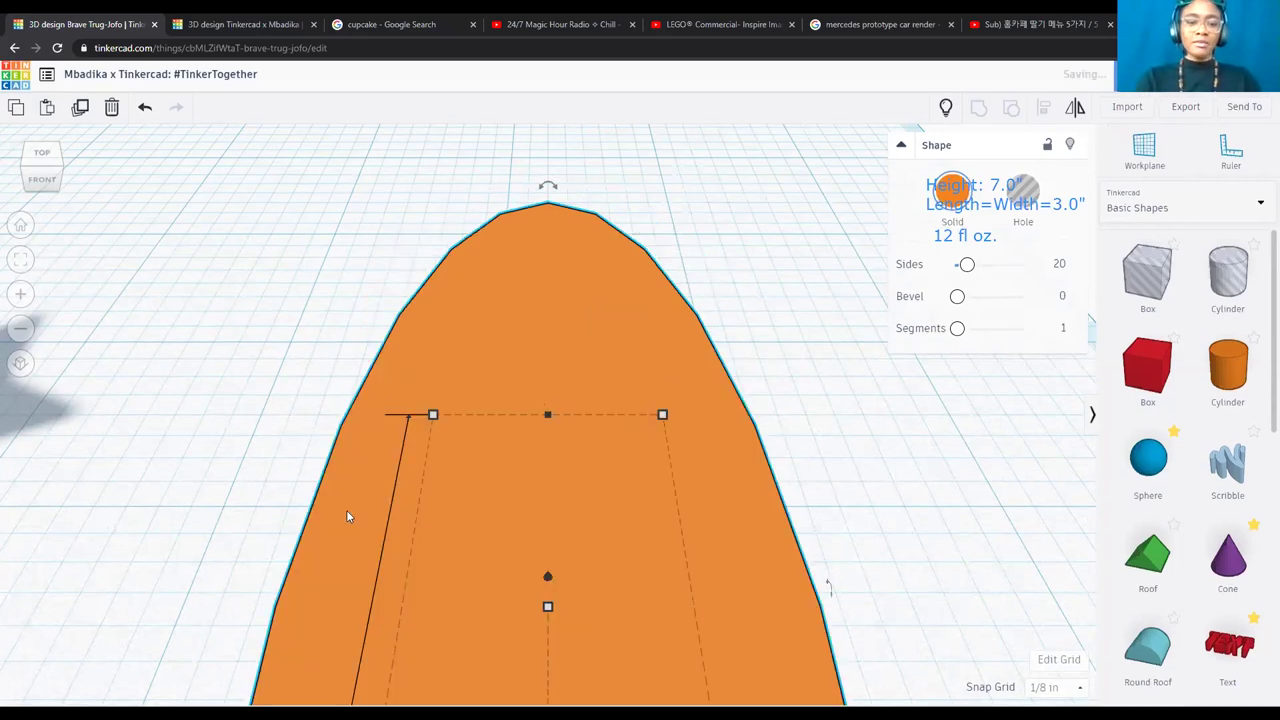
Zoom out and set the cylinder's width to 3 inches.
{"action": "scroll", "coordinate": [969, 436], "scroll_direction": "down", "scroll_amount": 5}
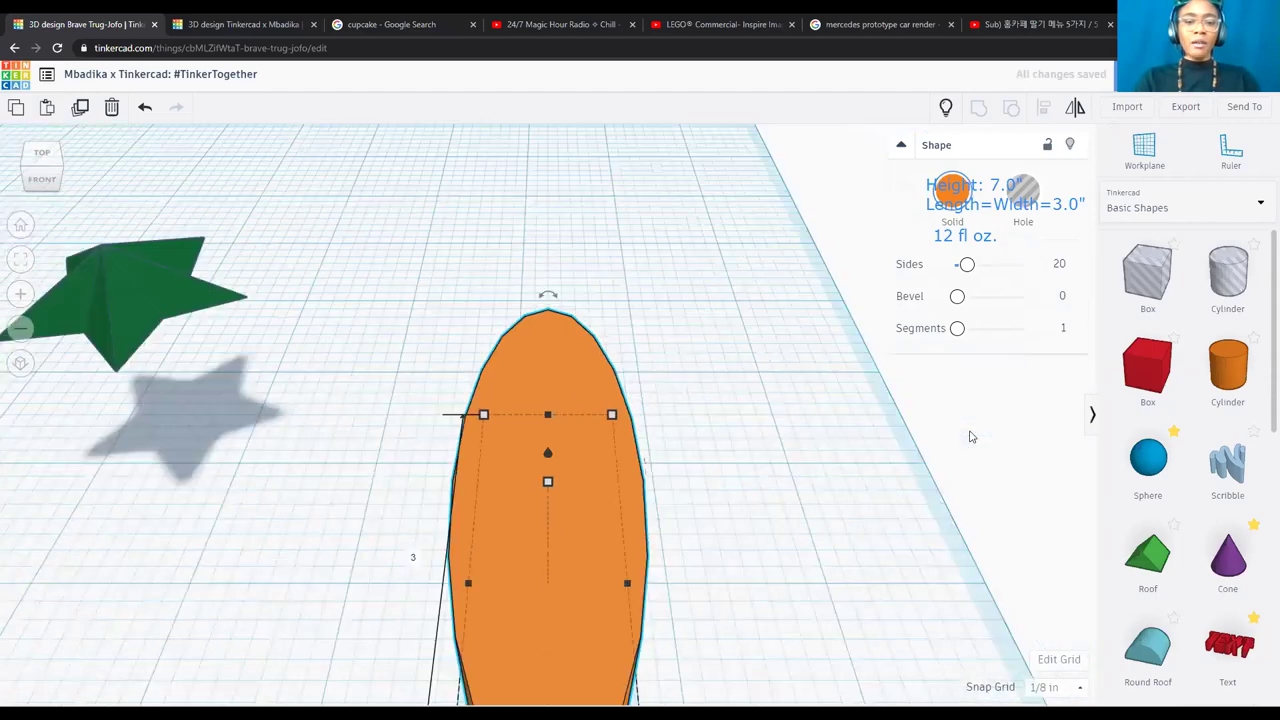
{"action": "scroll", "coordinate": [969, 436], "scroll_direction": "down", "scroll_amount": 3}
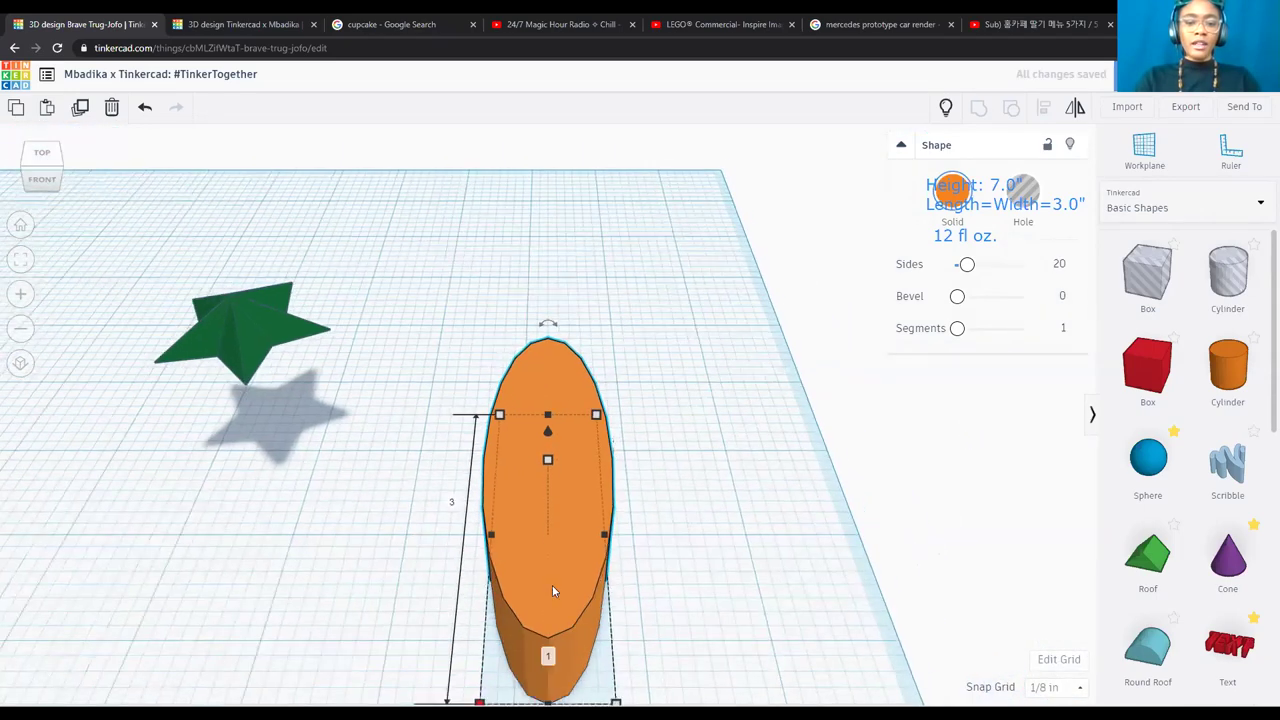
{"action": "scroll", "coordinate": [550, 582], "scroll_direction": "down", "scroll_amount": 5}
{"action": "left_click", "coordinate": [548, 577]}
{"action": "type", "text": "3"}
{"action": "key", "text": "Return"}
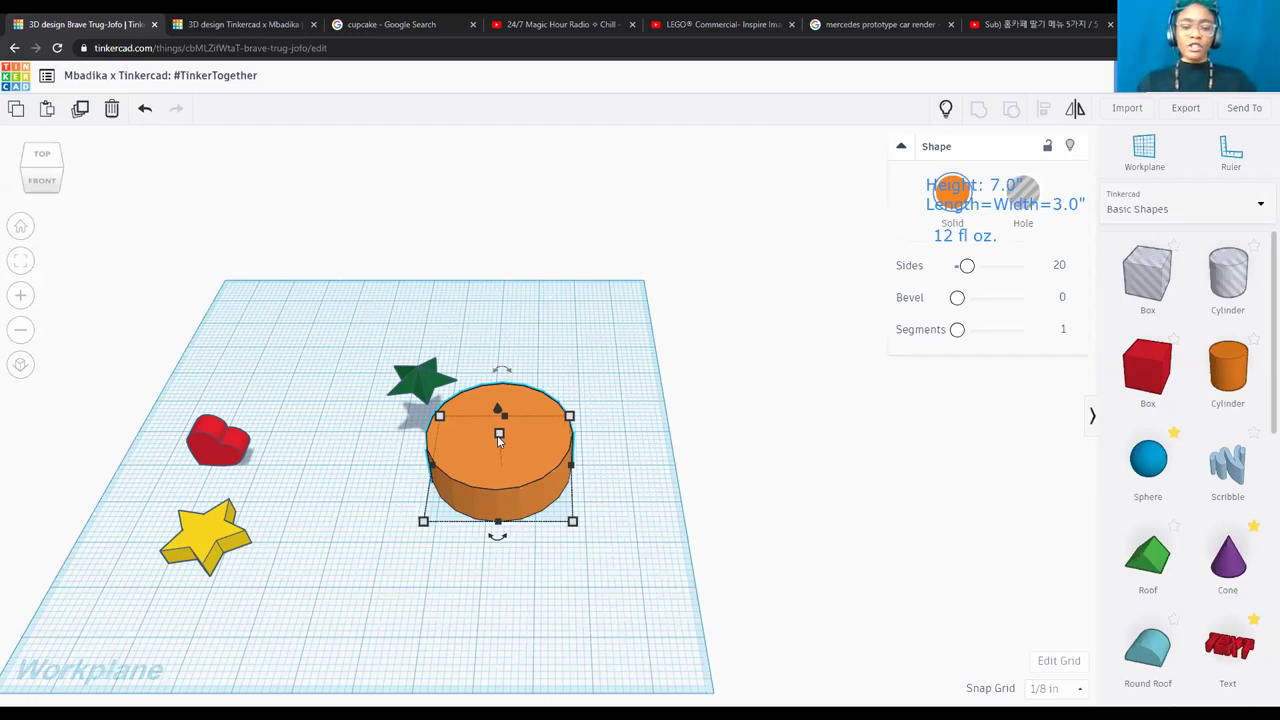
Set the orange cylinder's height to 0.25 to flatten it, then deselect it.
{"action": "left_click", "coordinate": [499, 436]}
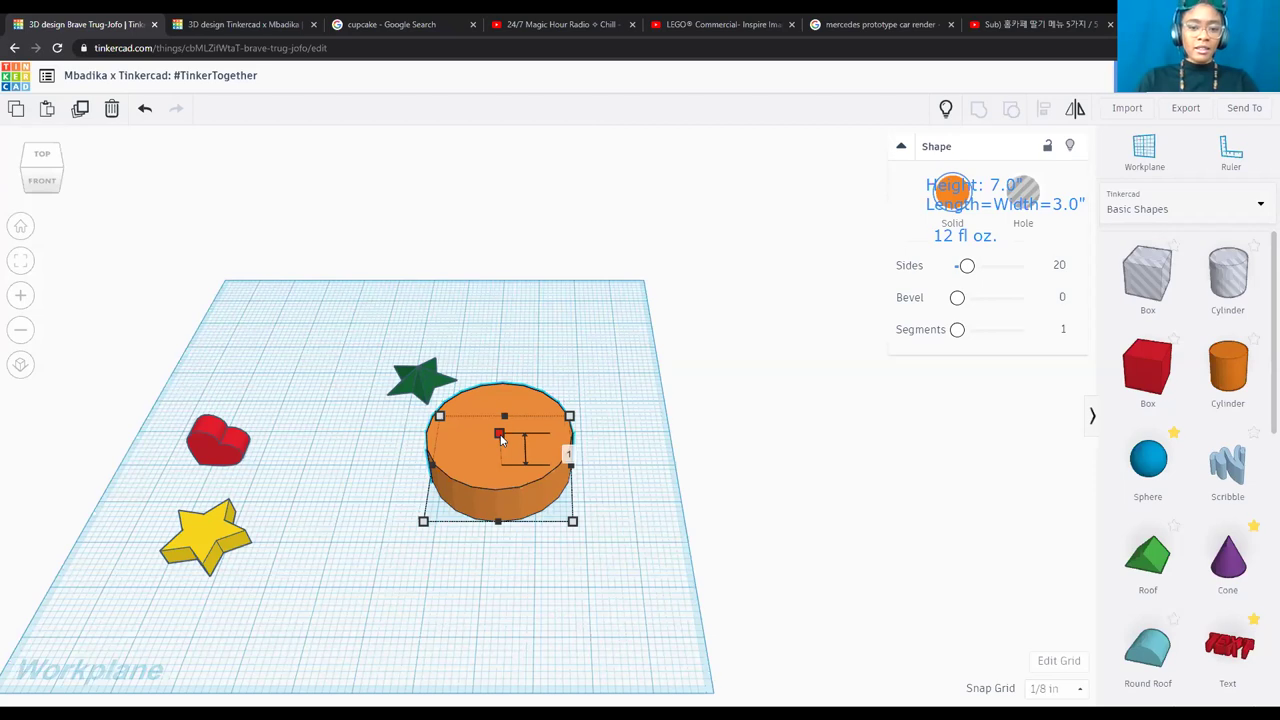
{"action": "left_click", "coordinate": [566, 450]}
{"action": "type", "text": "0.25"}
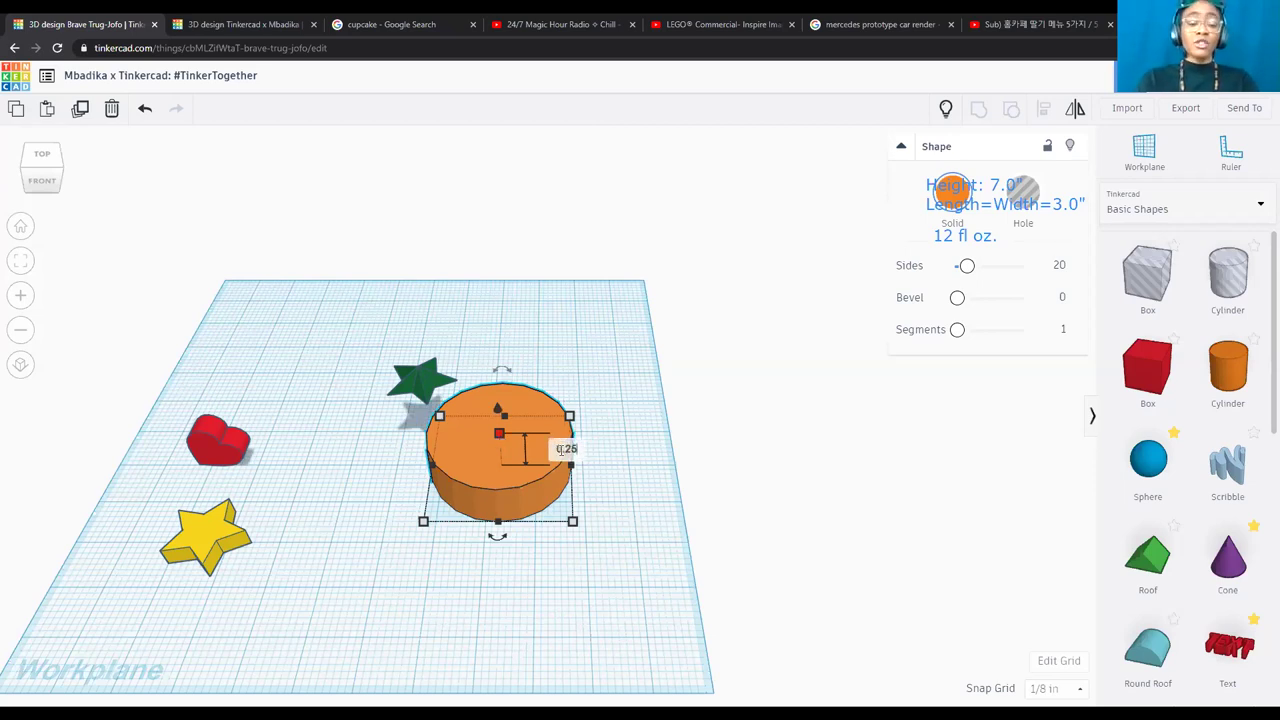
{"action": "key", "text": "Return"}
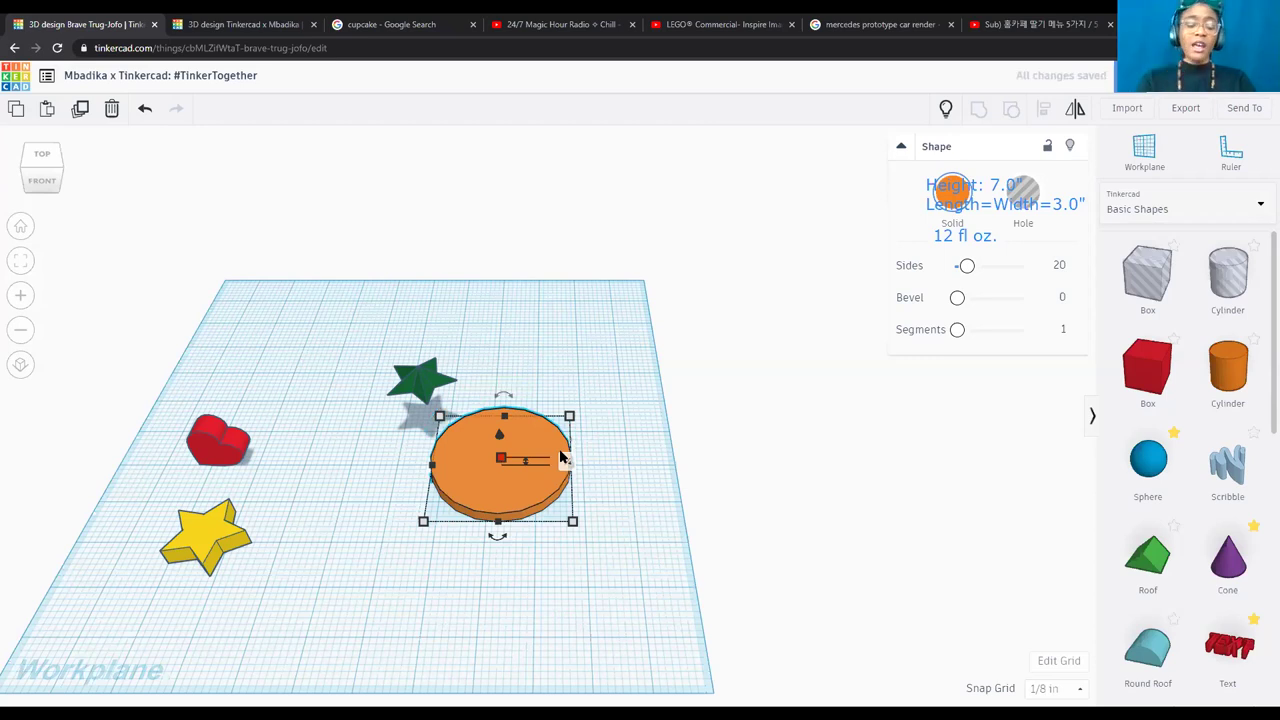
{"action": "left_click", "coordinate": [547, 362]}
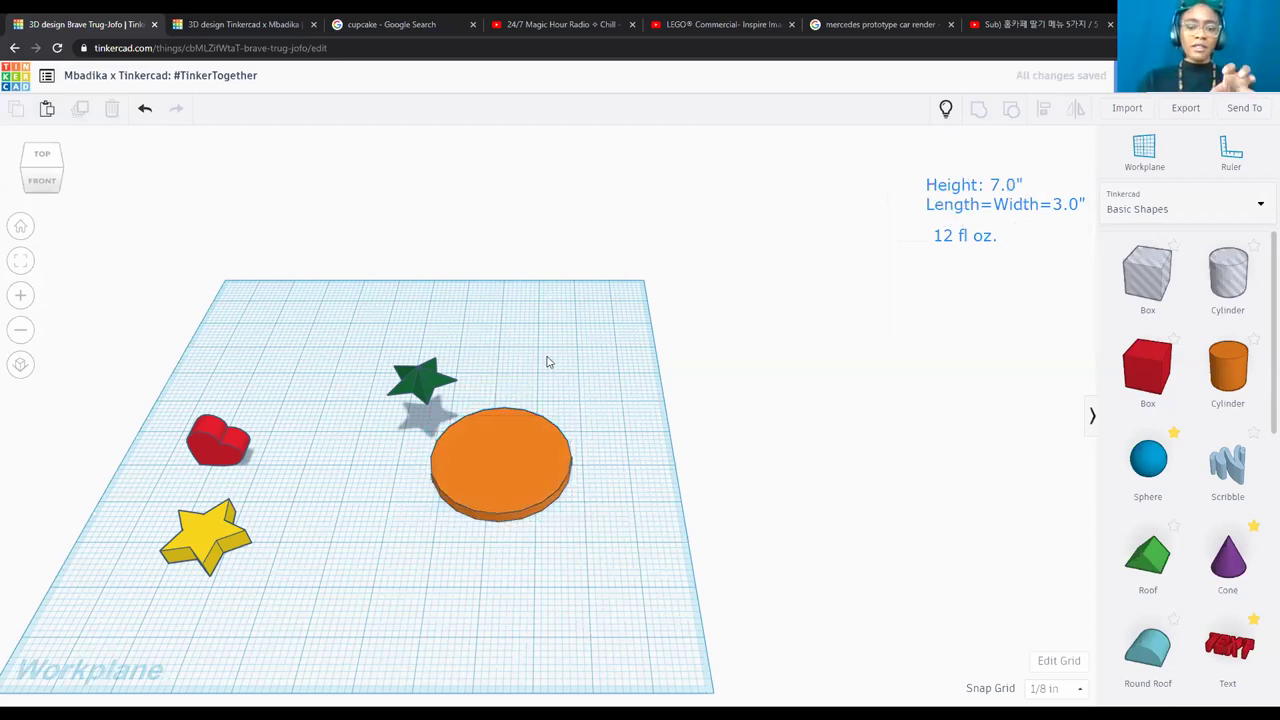
Select the green star and, in front view, drag it down toward the disc and back up.
{"action": "left_click", "coordinate": [428, 380]}
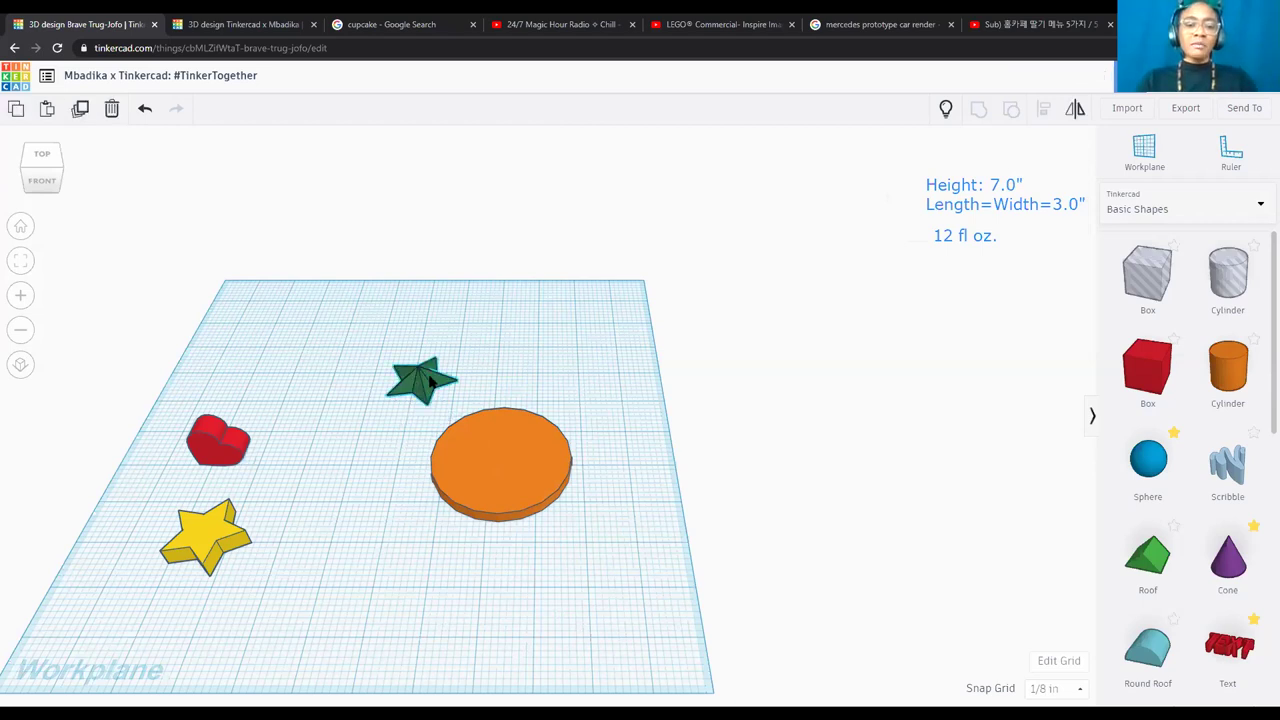
{"action": "scroll", "coordinate": [428, 400], "scroll_direction": "up", "scroll_amount": 2}
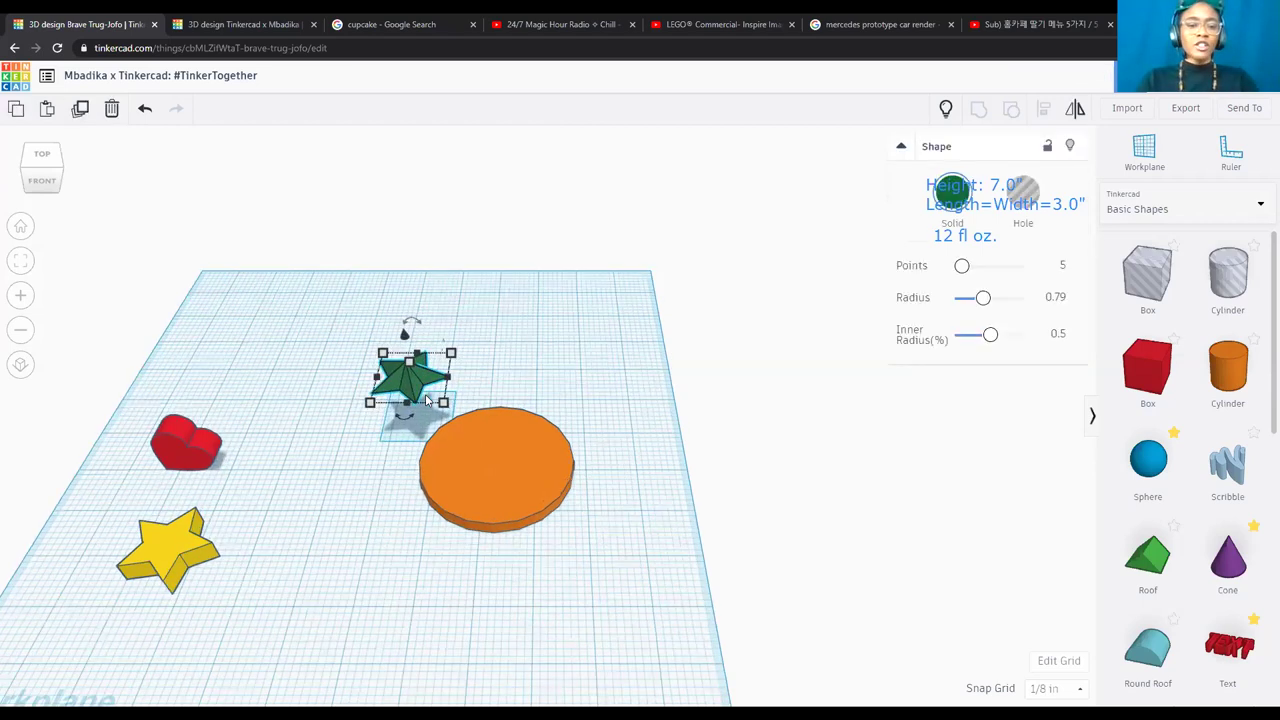
{"action": "scroll", "coordinate": [428, 400], "scroll_direction": "up", "scroll_amount": 2}
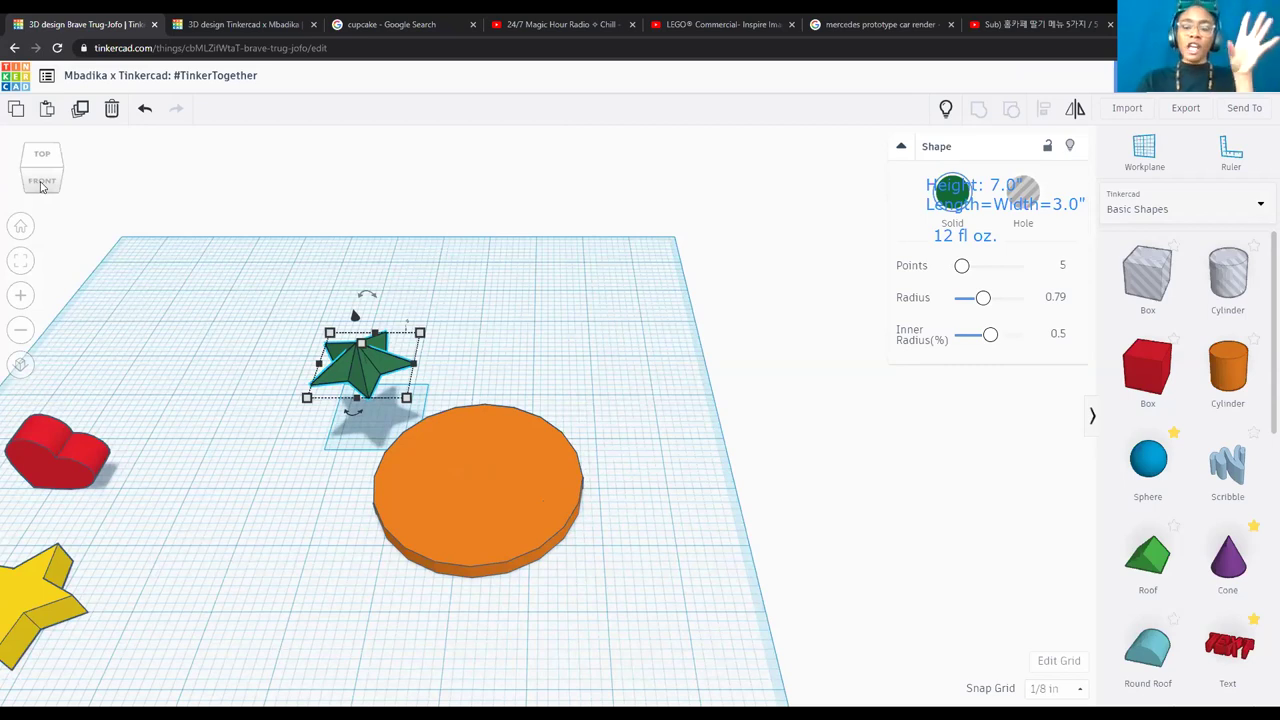
{"action": "left_click", "coordinate": [41, 183]}
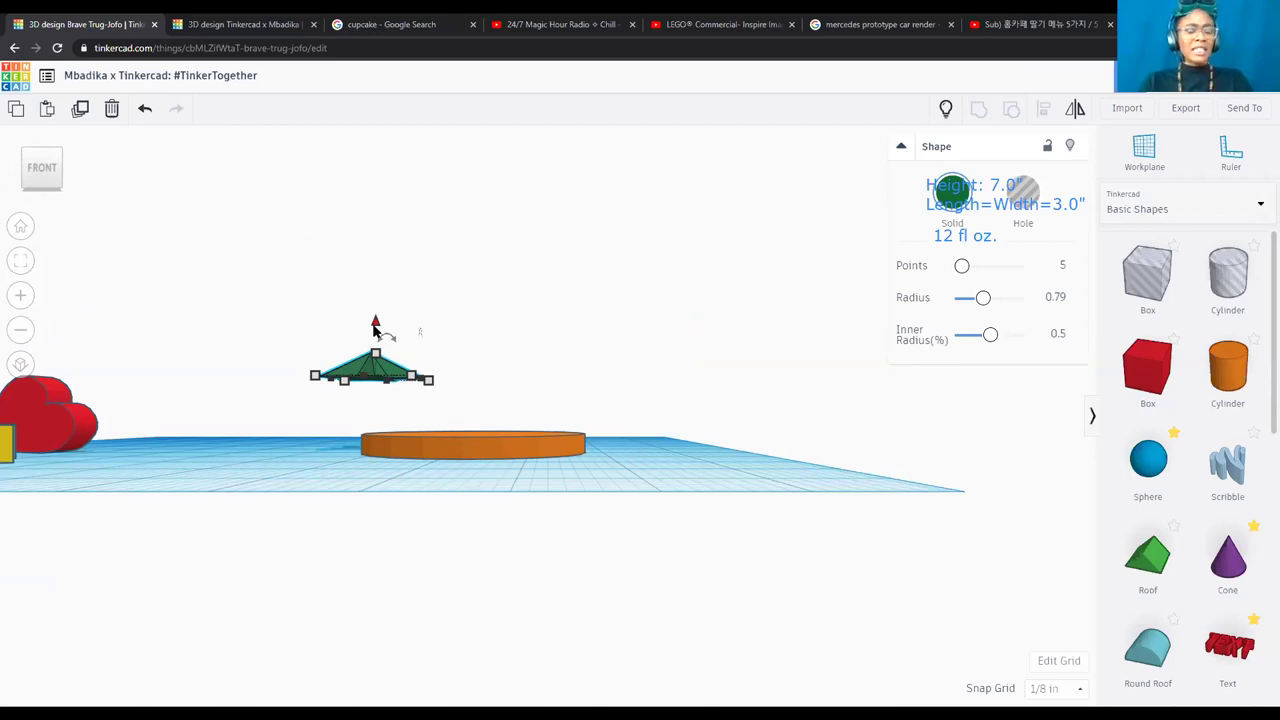
{"action": "left_click_drag", "start_coordinate": [376, 327], "coordinate": [392, 367]}
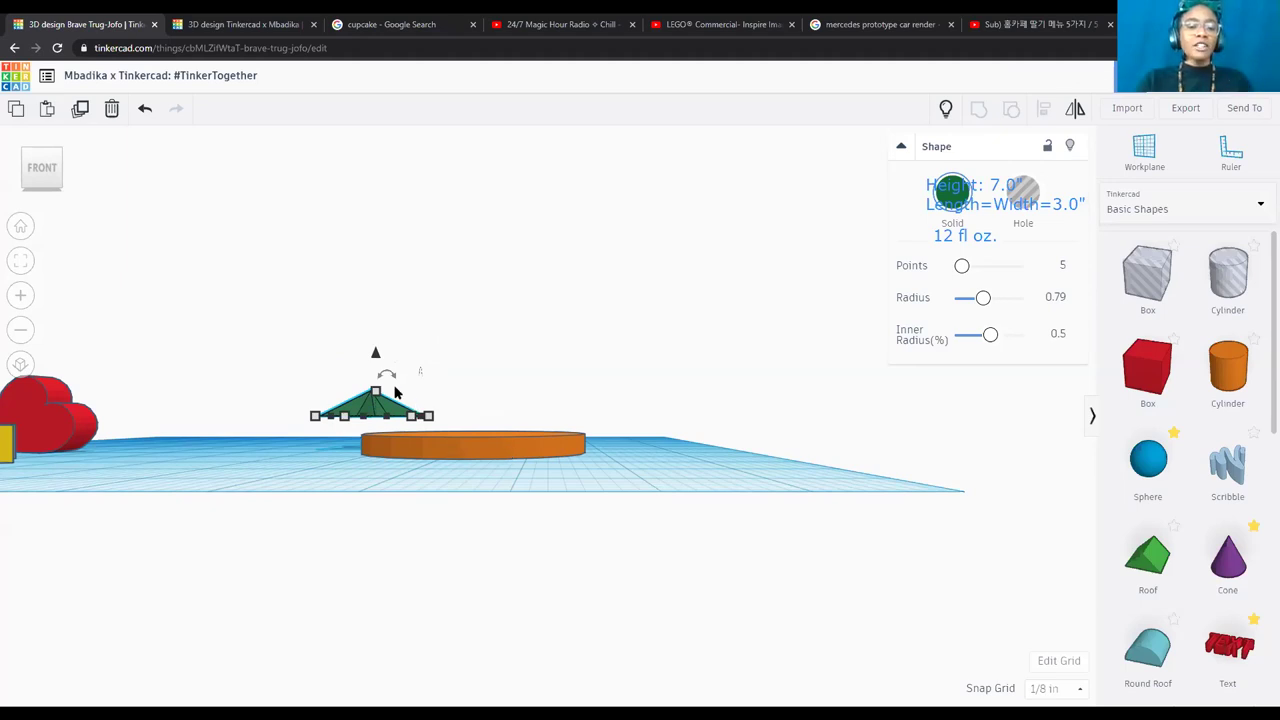
{"action": "left_click_drag", "start_coordinate": [374, 362], "coordinate": [373, 354]}
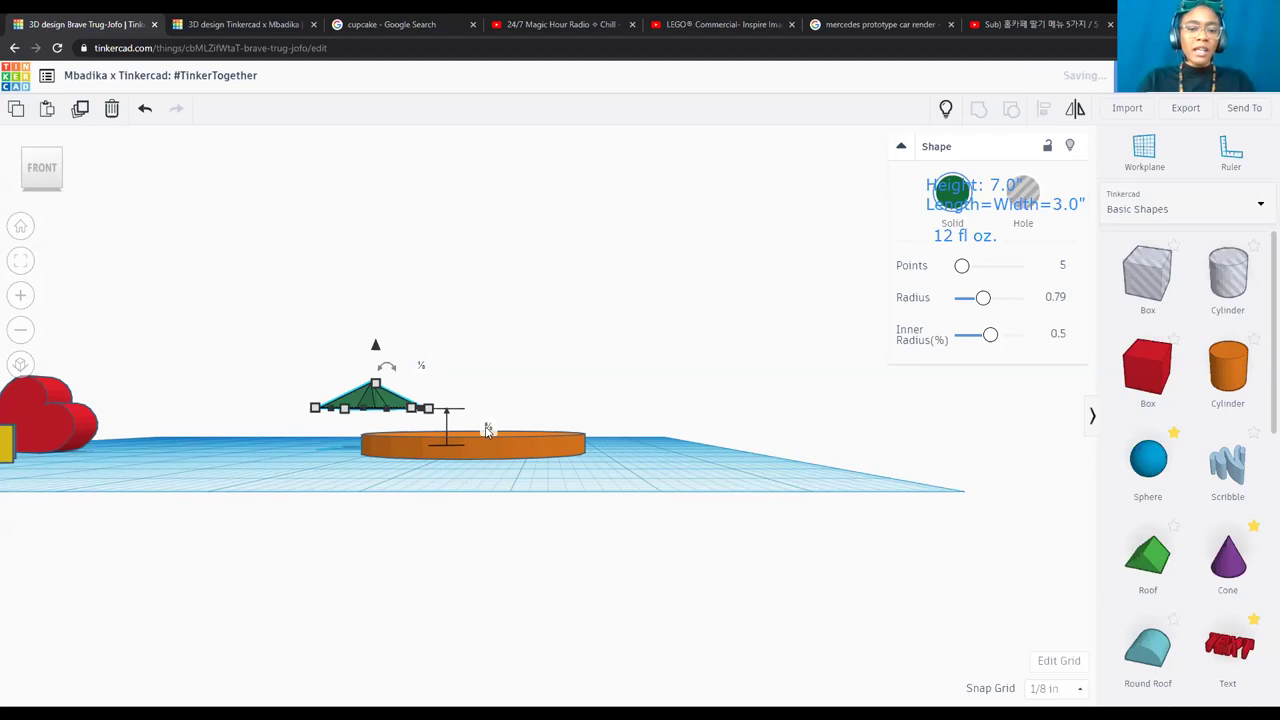
Set the green star's elevation to 0.25 and return to the elevated front view.
{"action": "scroll", "coordinate": [489, 431], "scroll_direction": "up", "scroll_amount": 5}
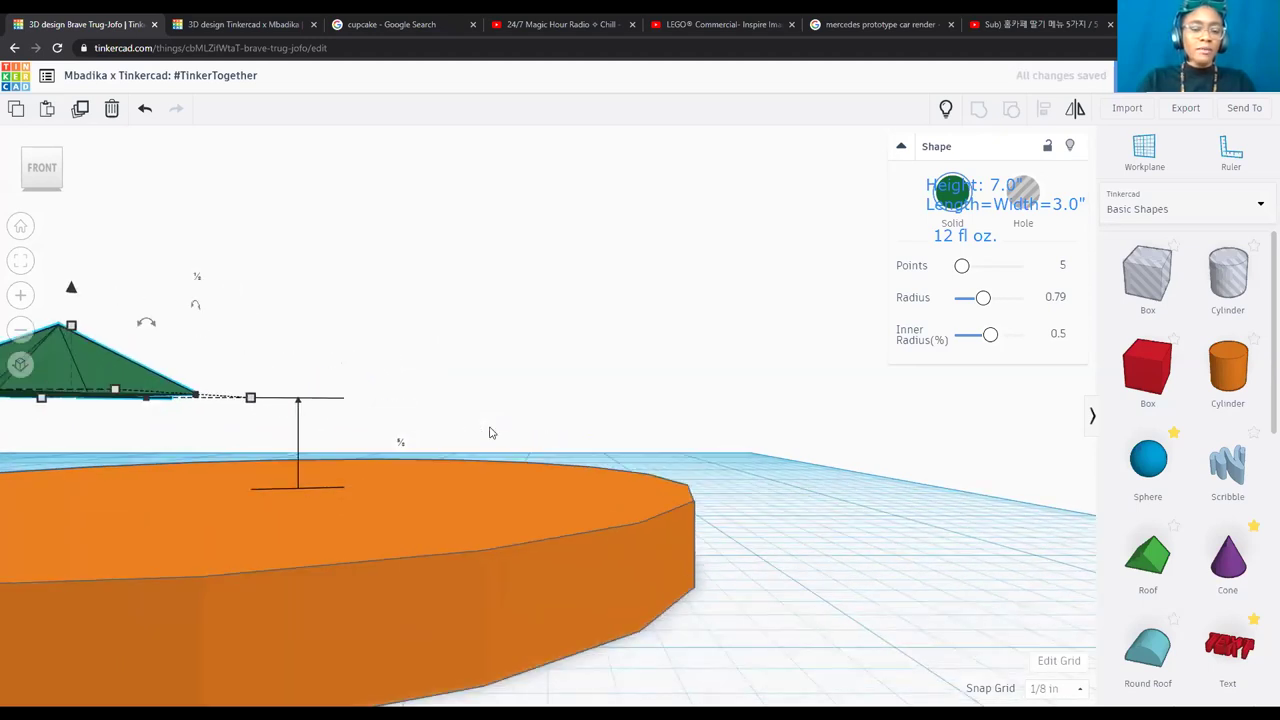
{"action": "scroll", "coordinate": [406, 444], "scroll_direction": "down", "scroll_amount": 2}
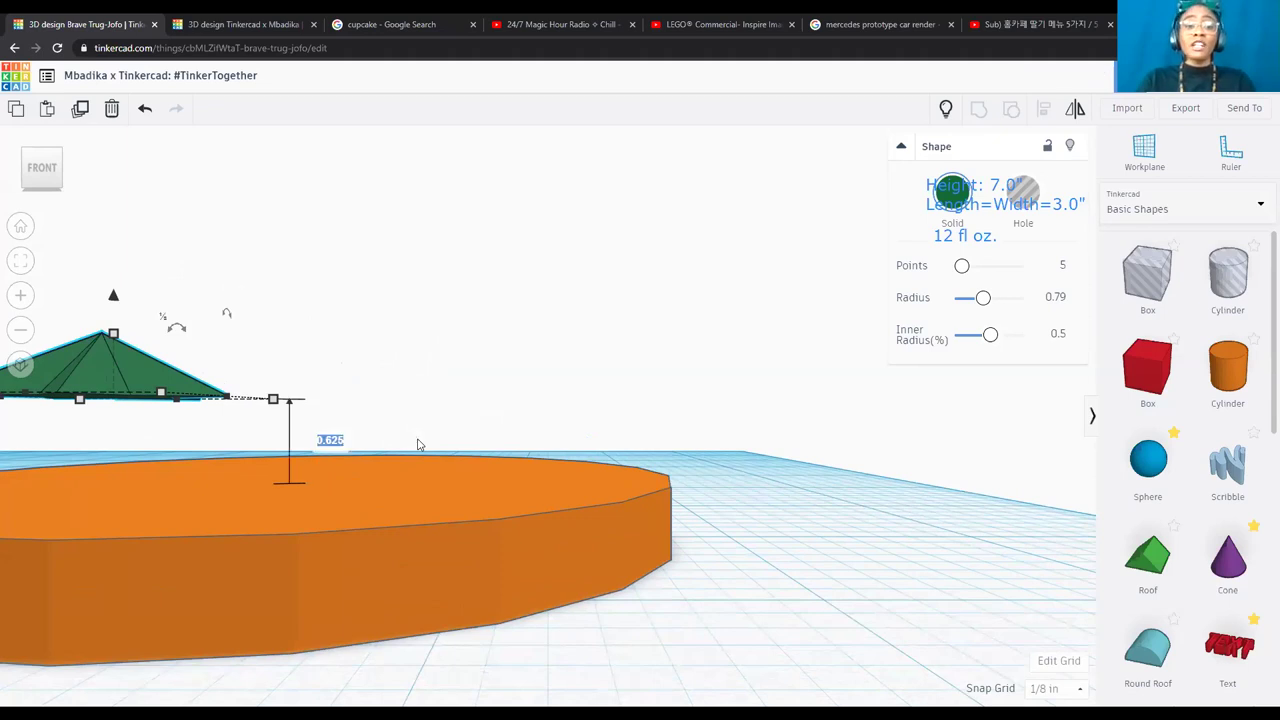
{"action": "type", "text": "0."}
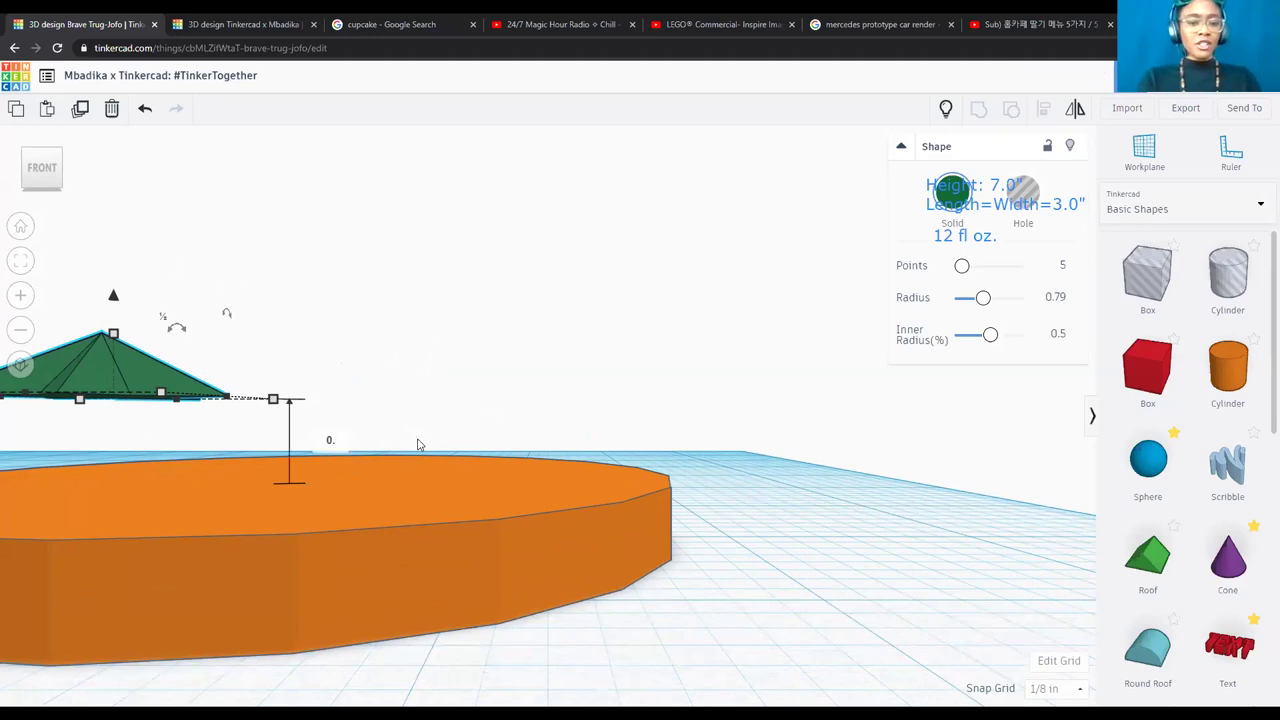
{"action": "key", "text": "Return"}
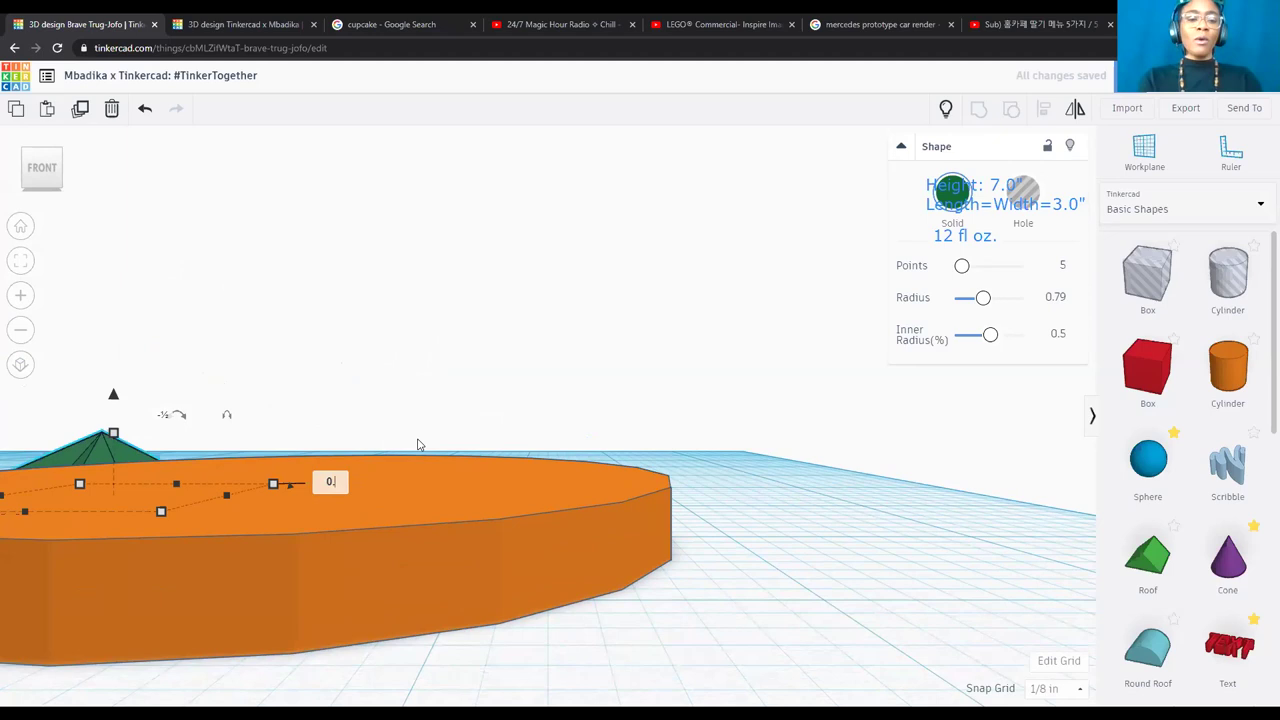
{"action": "type", "text": ".25"}
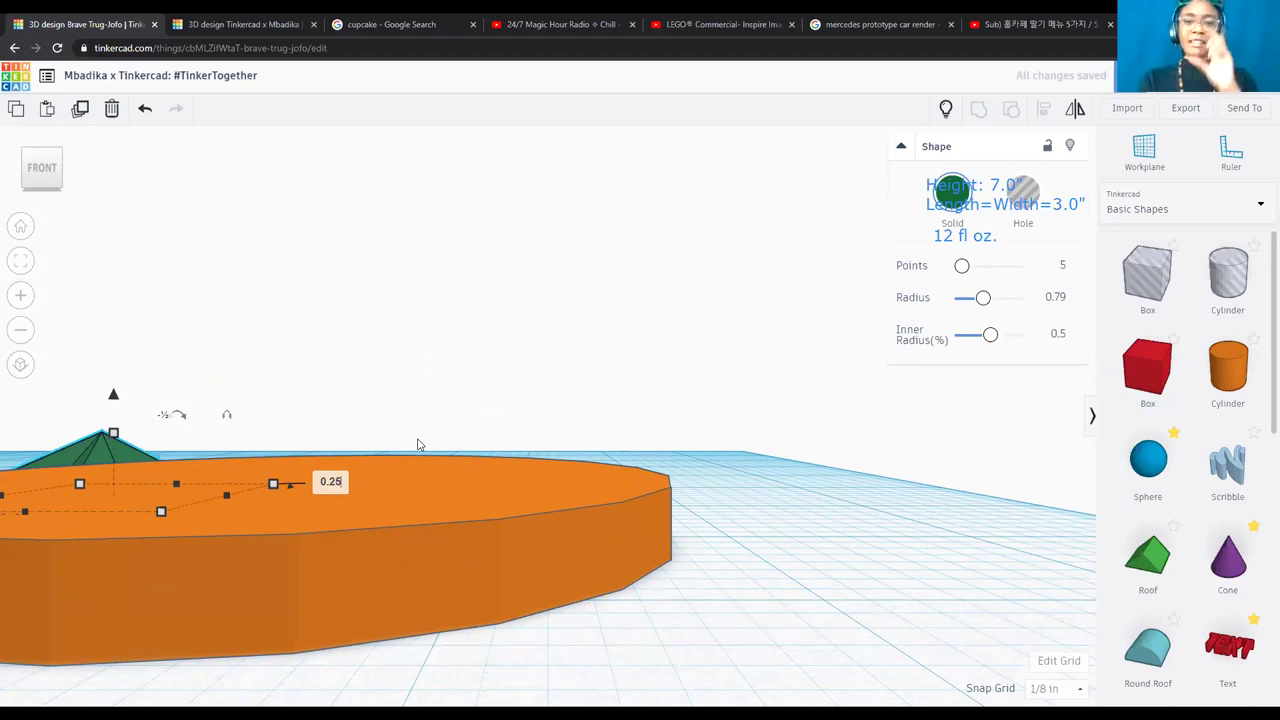
{"action": "key", "text": "Return"}
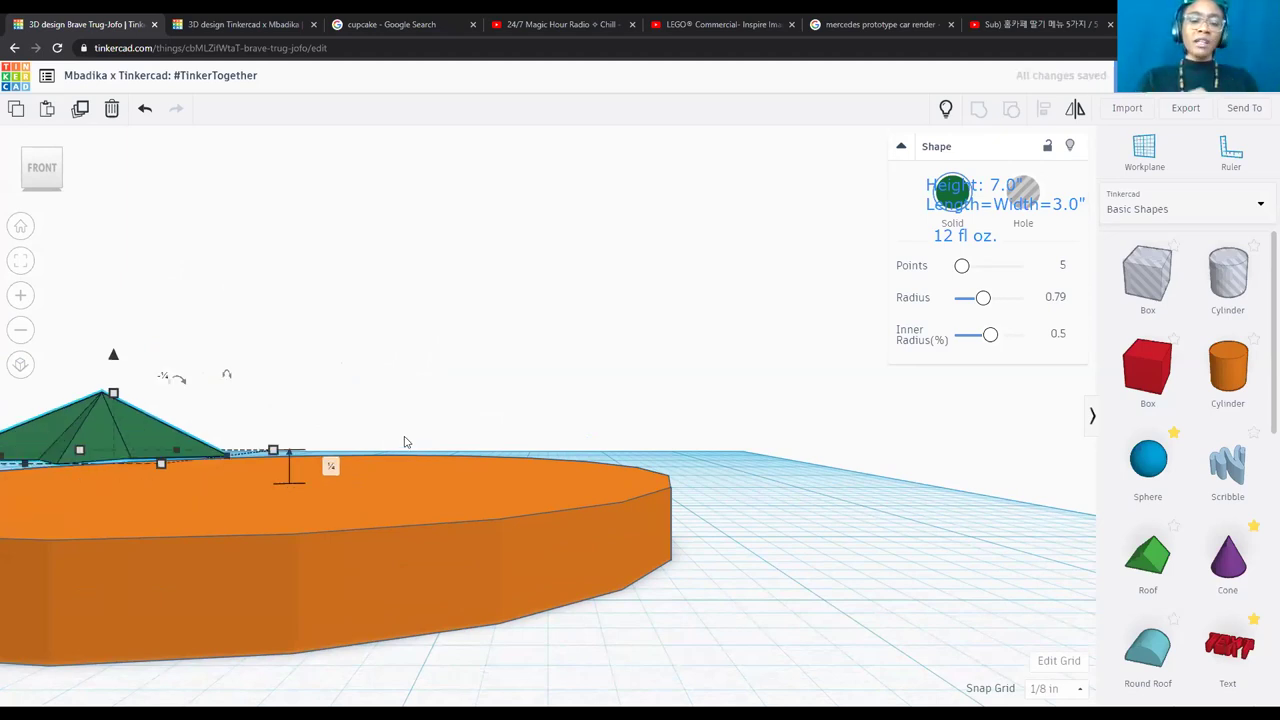
{"action": "scroll", "coordinate": [325, 504], "scroll_direction": "down", "scroll_amount": 2}
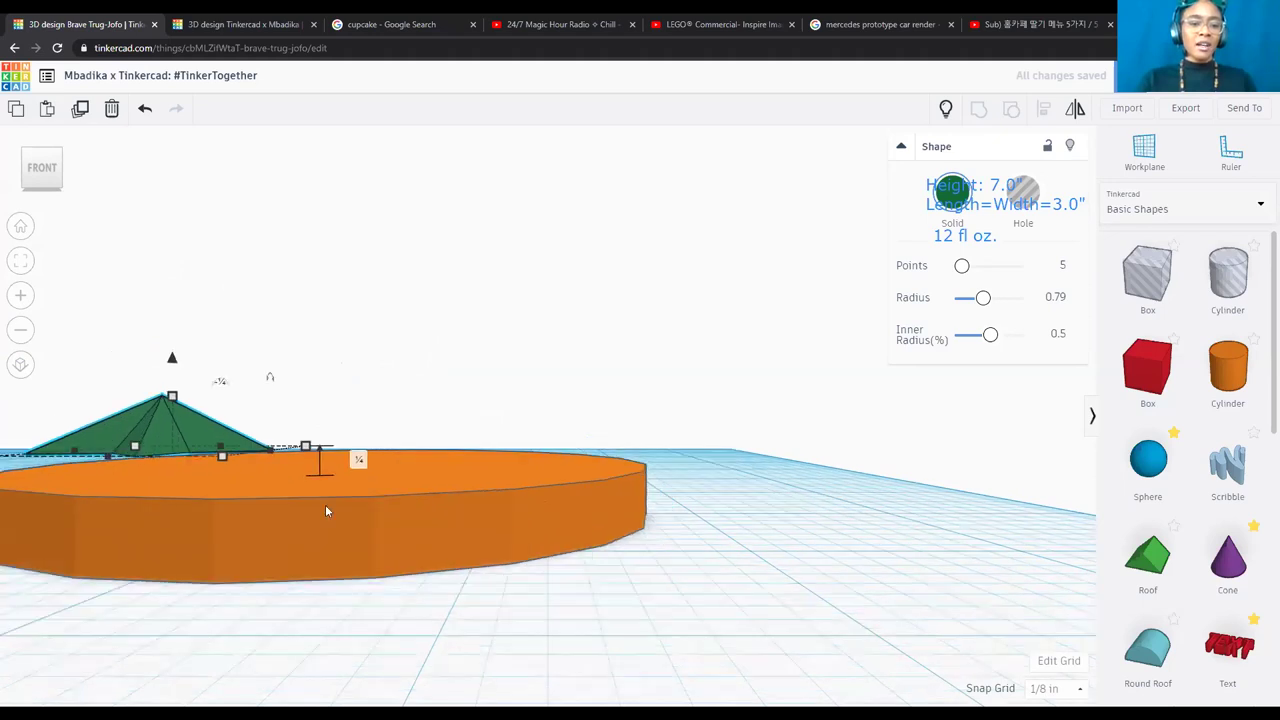
{"action": "scroll", "coordinate": [280, 505], "scroll_direction": "down", "scroll_amount": 3}
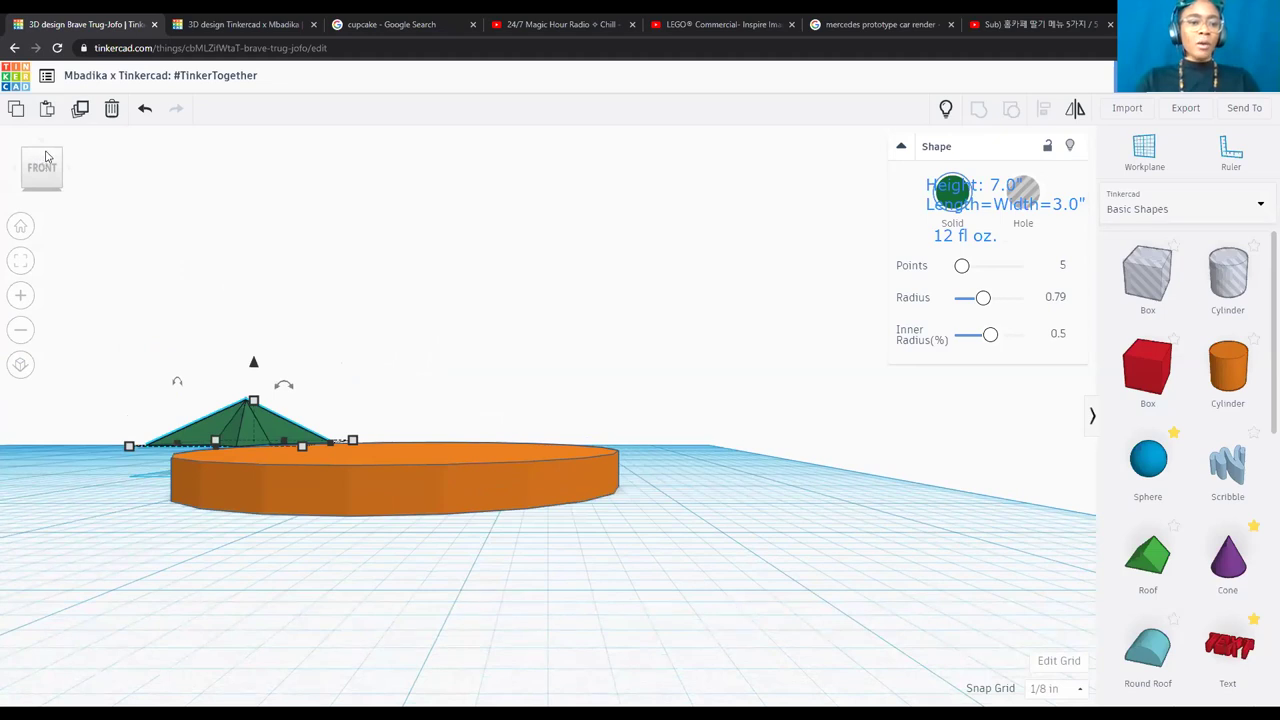
{"action": "left_click", "coordinate": [41, 160]}
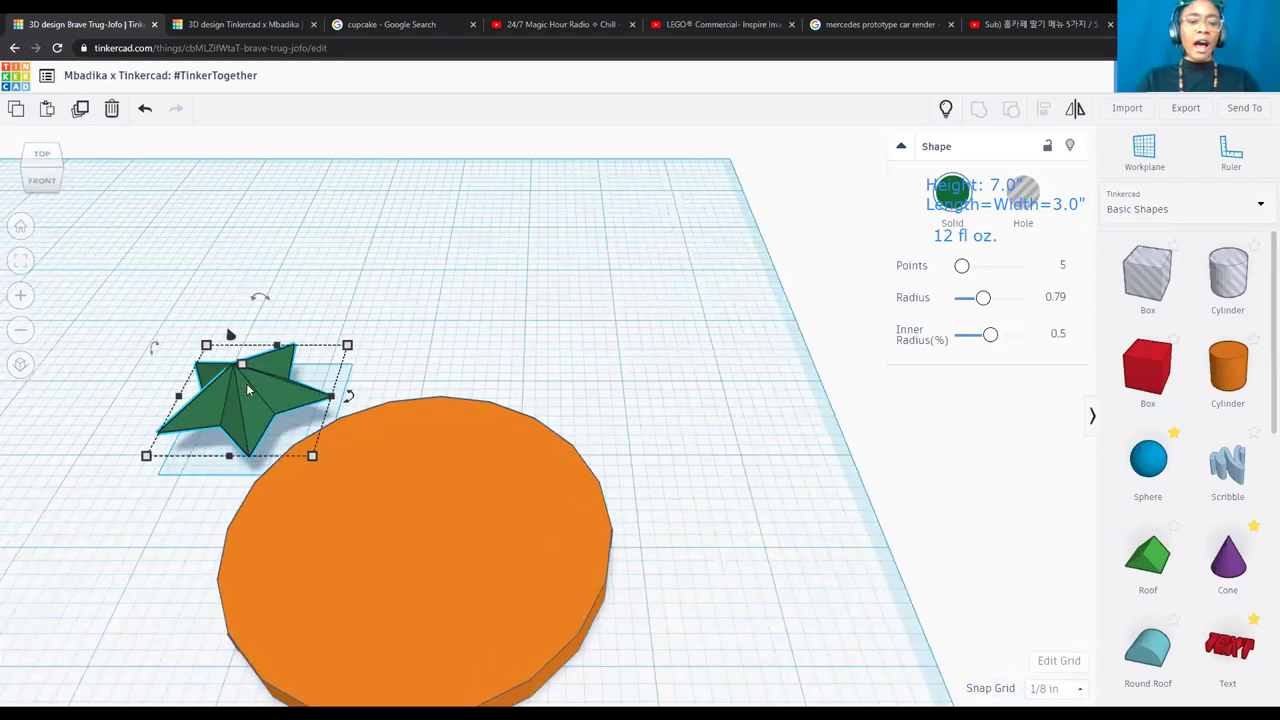
Move the green star onto the orange disc, near its centre.
{"action": "left_click_drag", "start_coordinate": [250, 383], "coordinate": [416, 526]}
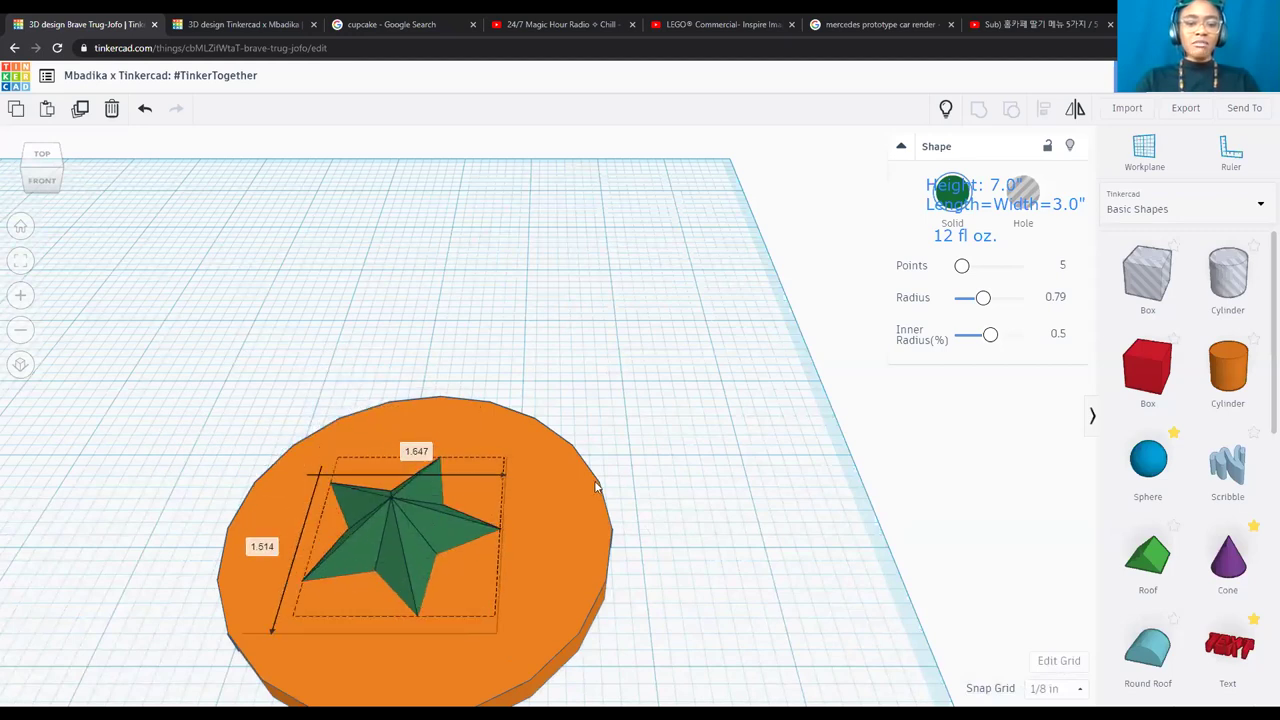
{"action": "left_click_drag", "start_coordinate": [573, 490], "coordinate": [422, 505]}
{"action": "scroll", "coordinate": [700, 483], "scroll_direction": "down", "scroll_amount": 2}
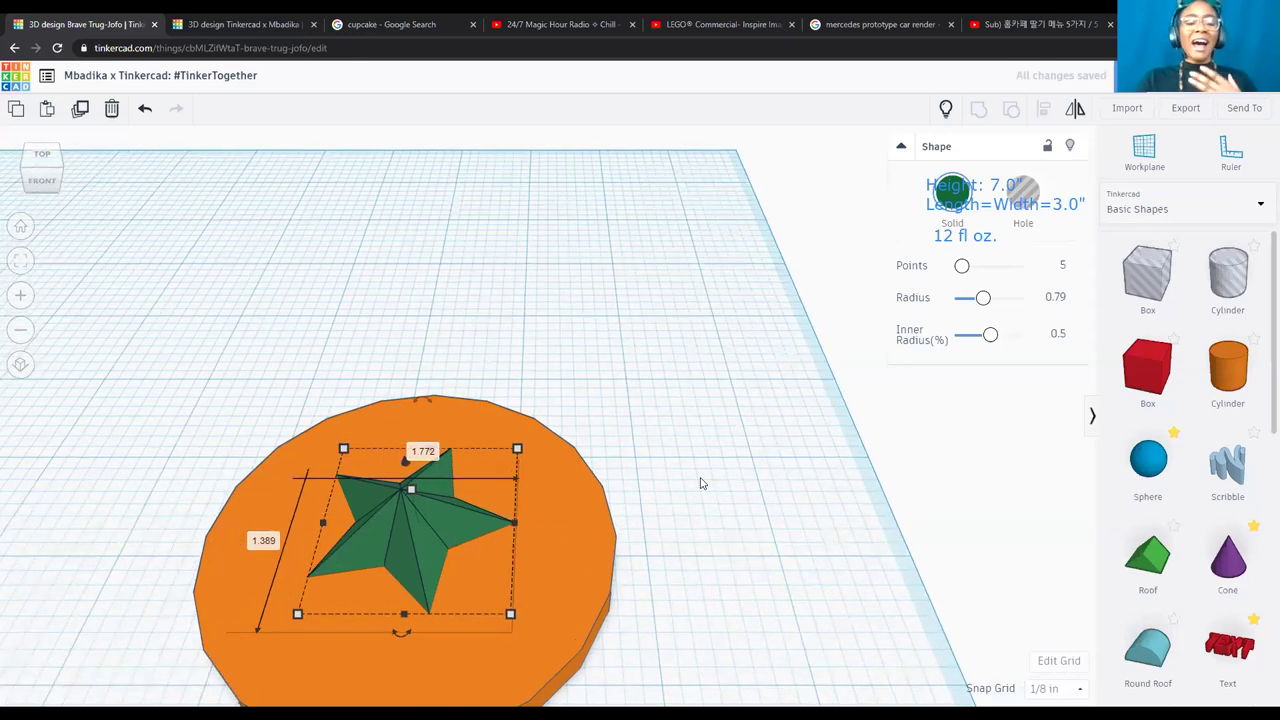
{"action": "scroll", "coordinate": [700, 483], "scroll_direction": "down", "scroll_amount": 2}
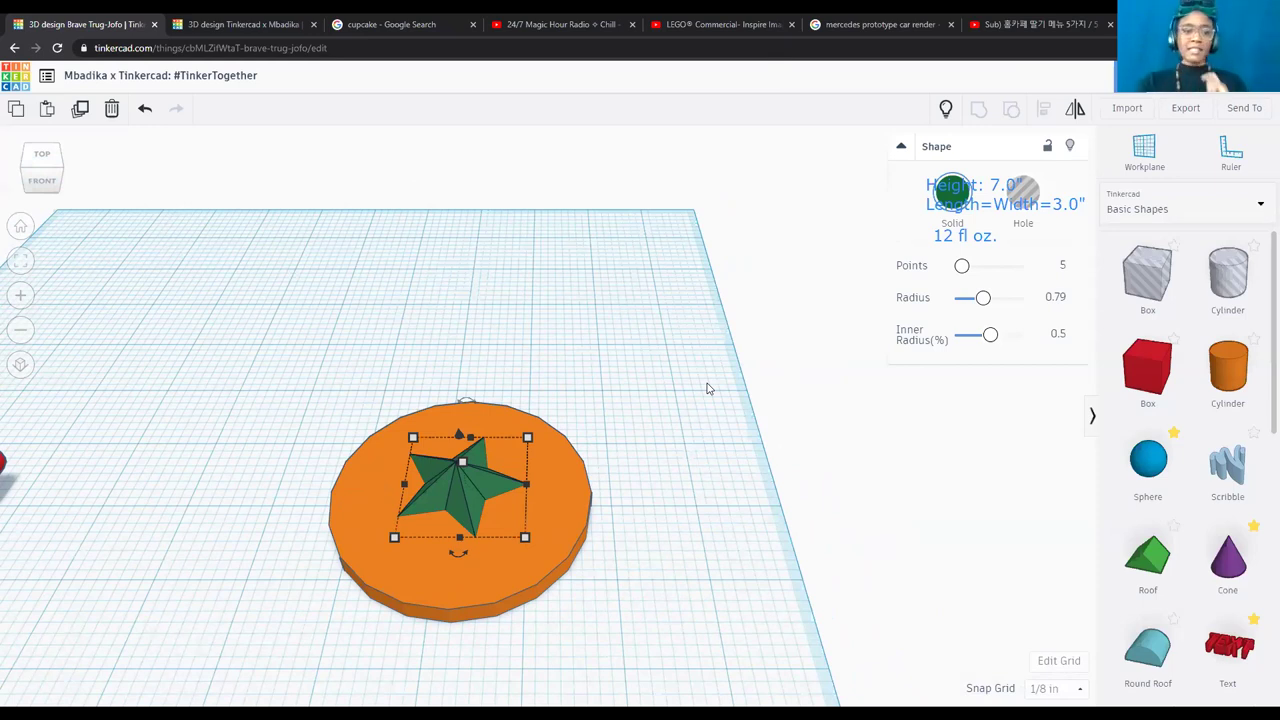
Check the placement from right, back and left, then marquee-select the star and disc.
{"action": "left_click", "coordinate": [56, 165]}
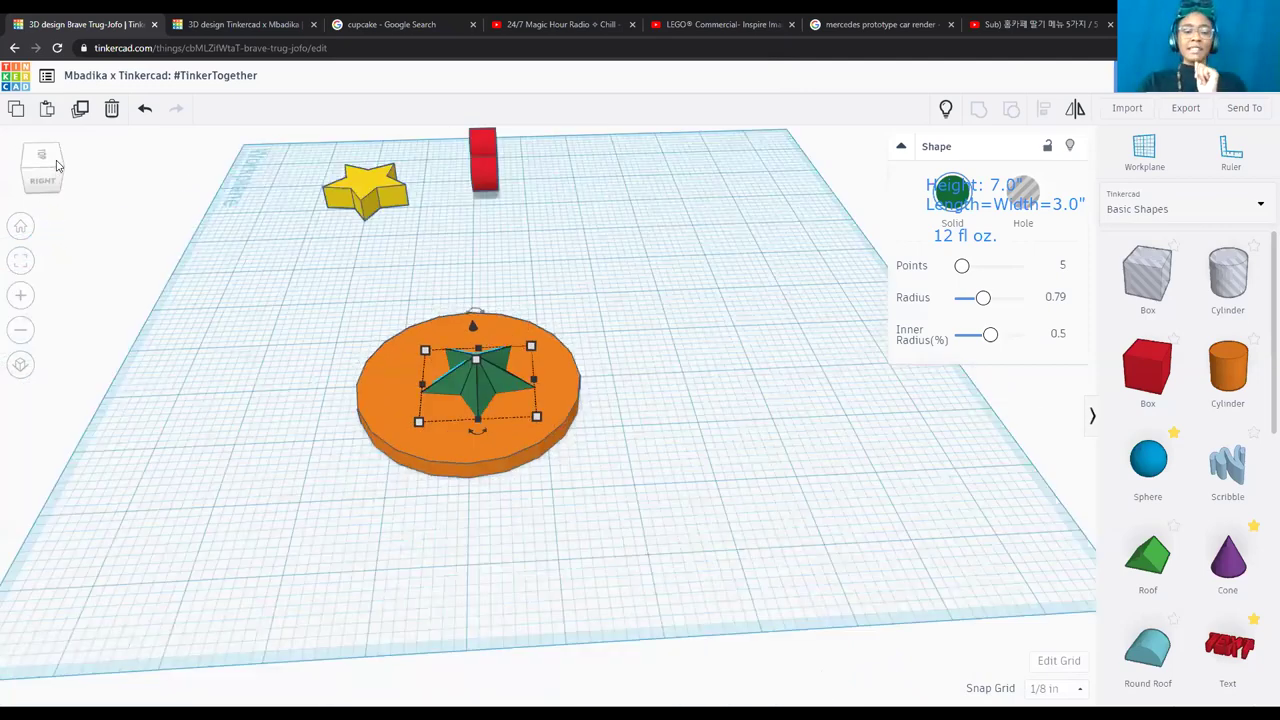
{"action": "left_click", "coordinate": [56, 165]}
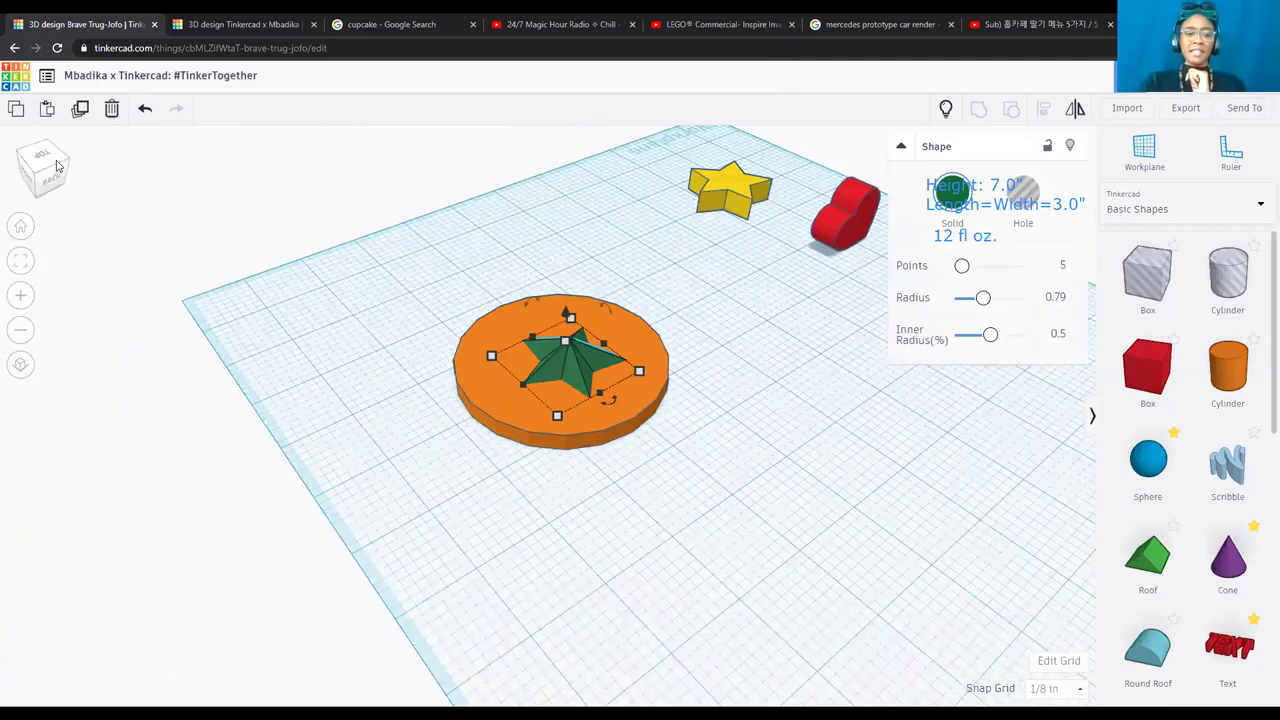
{"action": "left_click", "coordinate": [57, 164]}
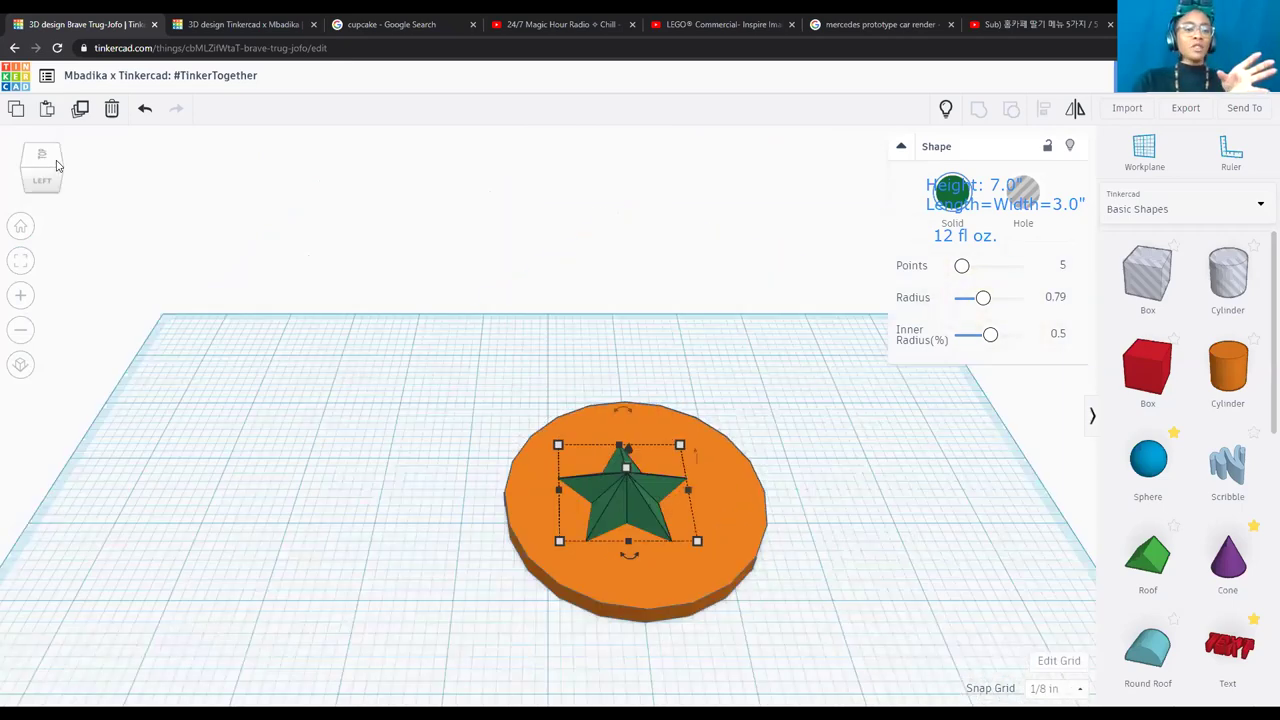
{"action": "left_click", "coordinate": [60, 158]}
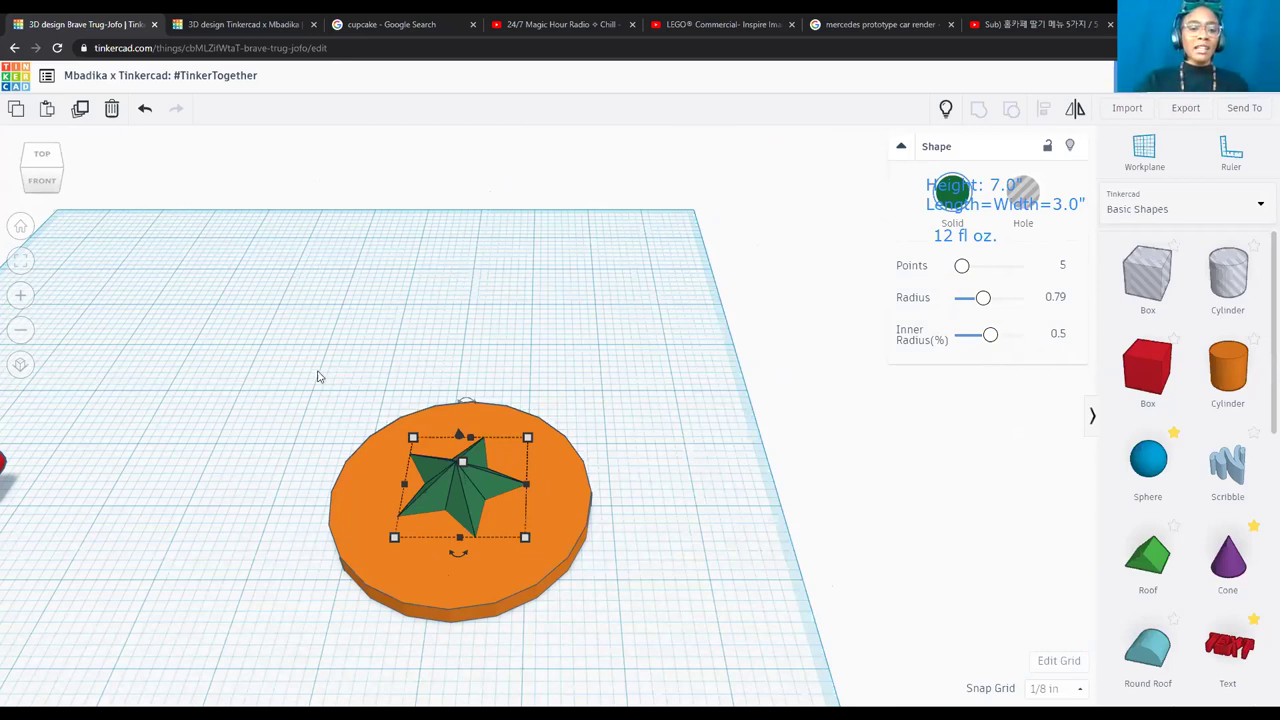
{"action": "left_click_drag", "start_coordinate": [318, 371], "coordinate": [390, 443]}
{"action": "left_click_drag", "start_coordinate": [393, 448], "coordinate": [669, 656]}
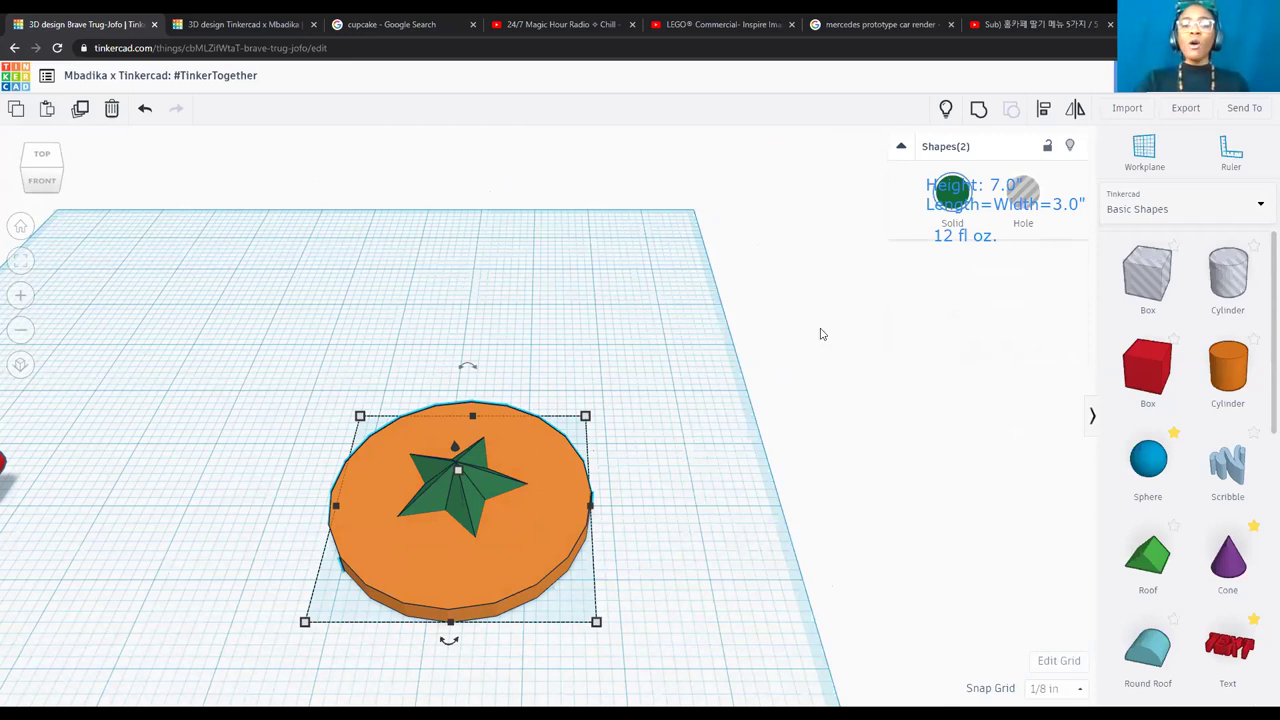
{"action": "left_click", "coordinate": [1045, 115]}
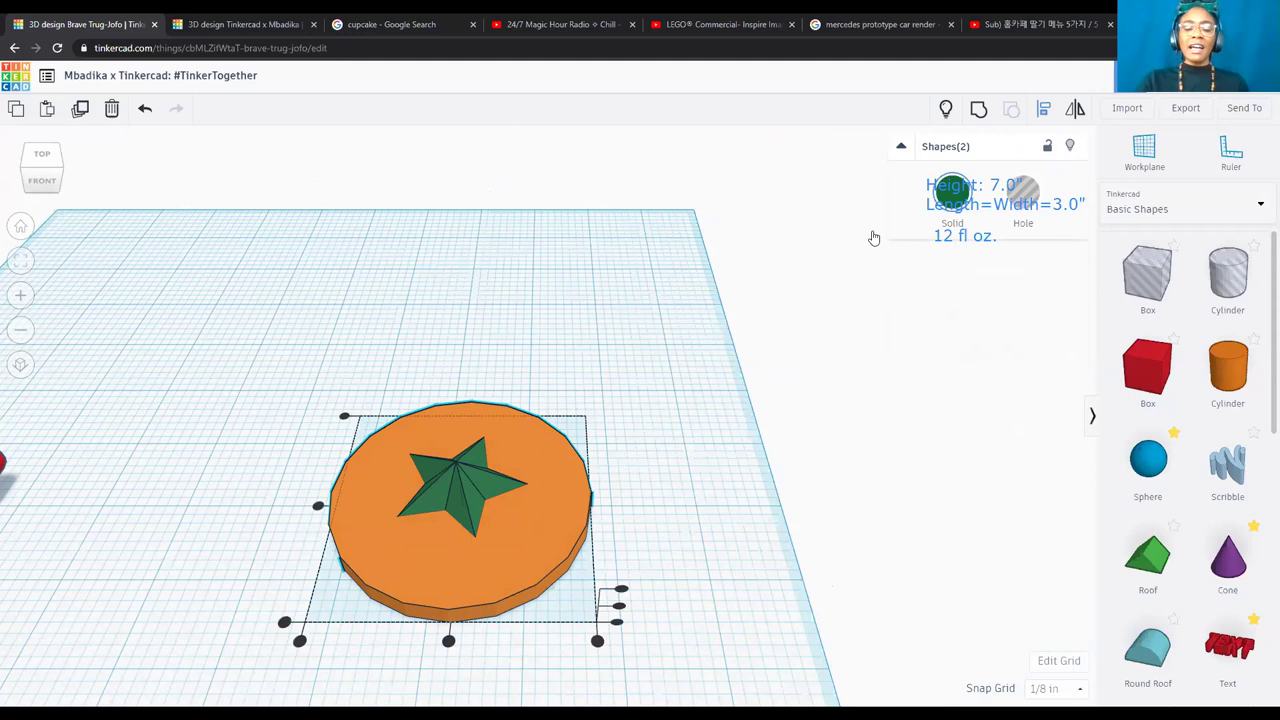
{"action": "left_click", "coordinate": [448, 642]}
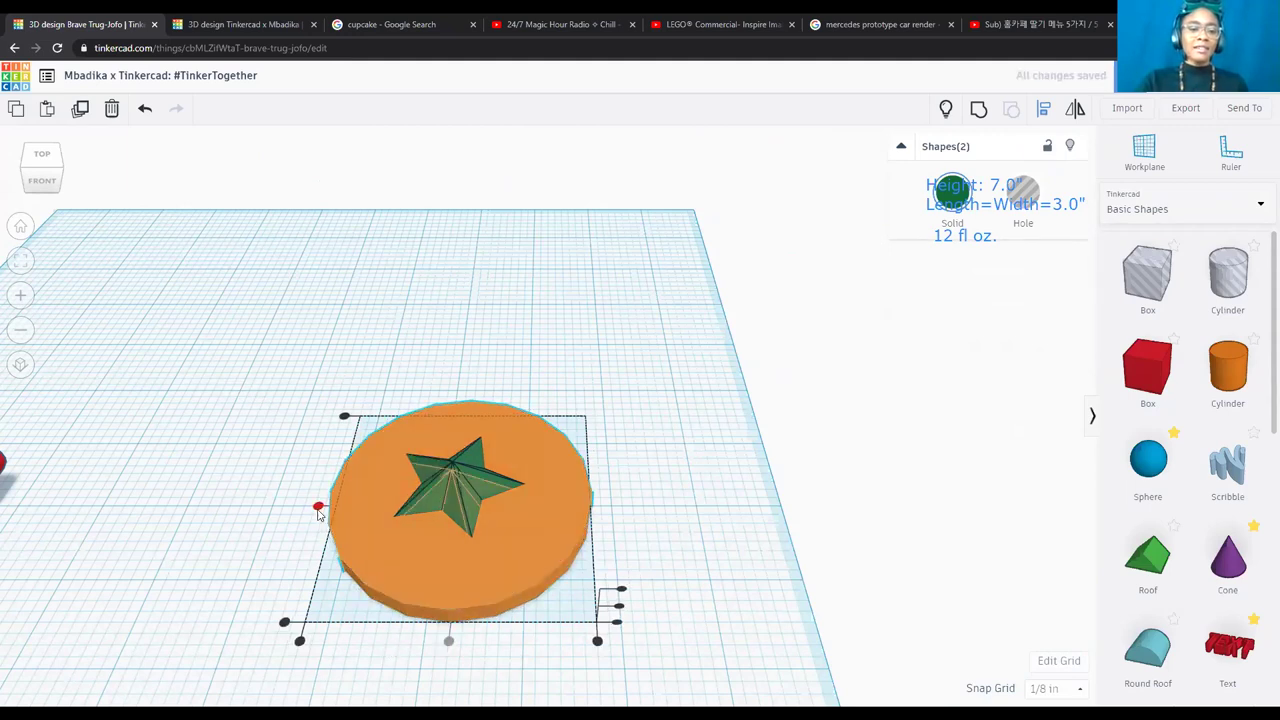
{"action": "left_click", "coordinate": [318, 508]}
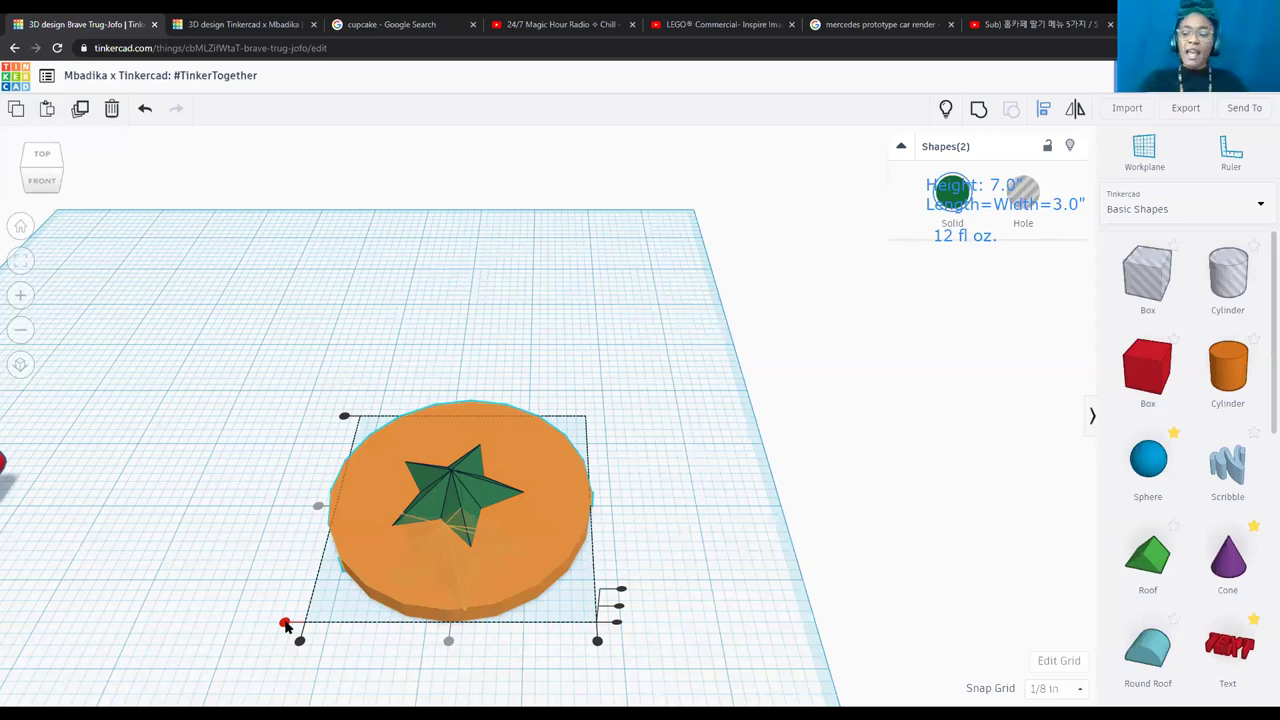
{"action": "scroll", "coordinate": [285, 625], "scroll_direction": "up", "scroll_amount": 2}
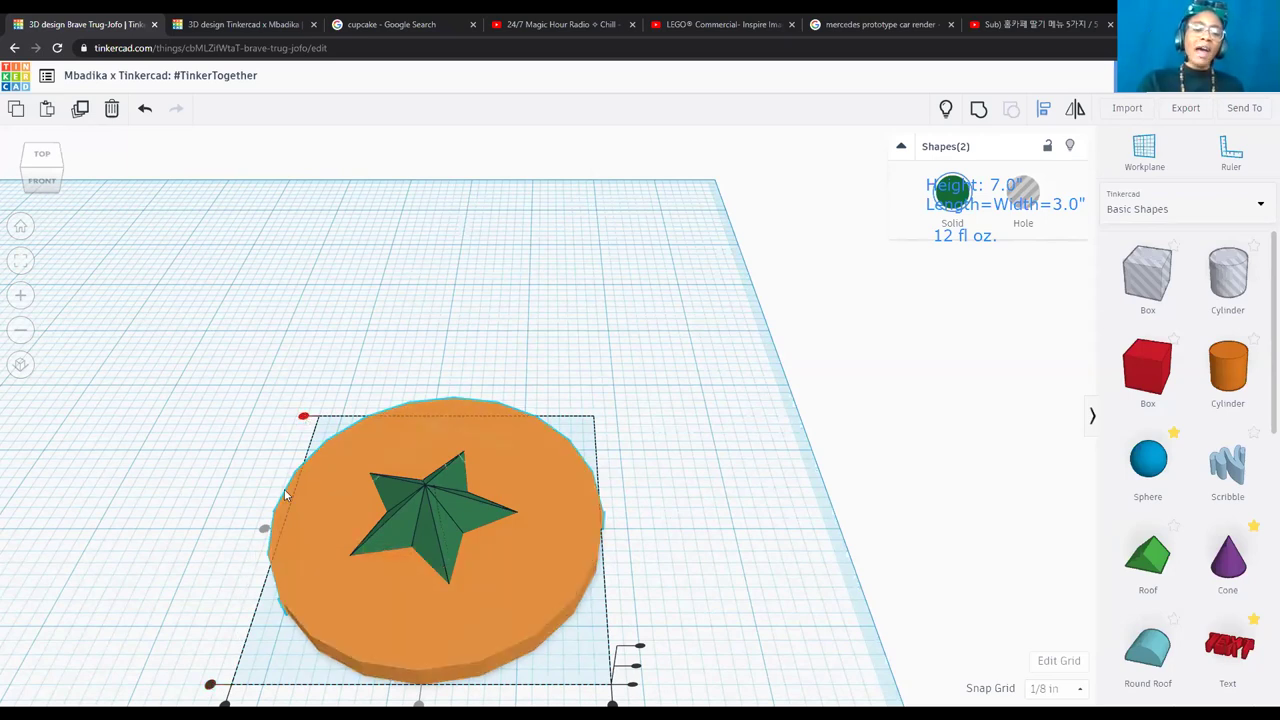
{"action": "left_click", "coordinate": [724, 547]}
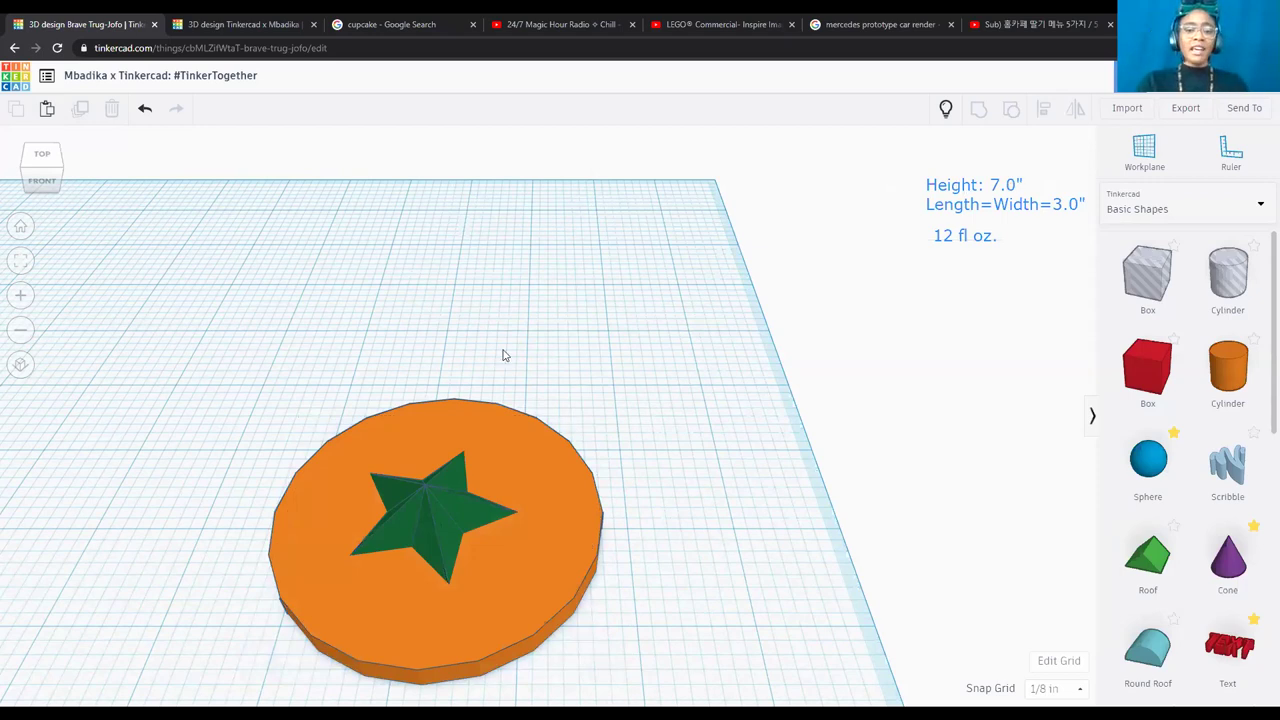
{"action": "left_click", "coordinate": [46, 184]}
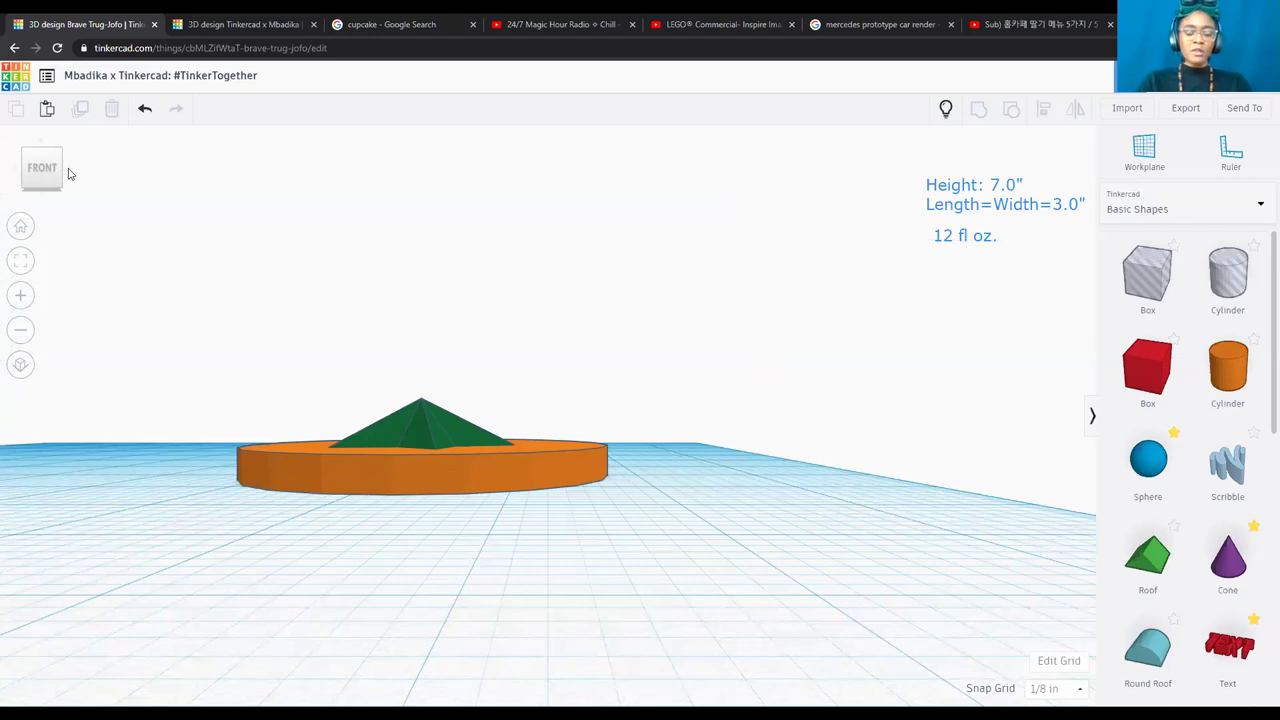
{"action": "left_click", "coordinate": [69, 174]}
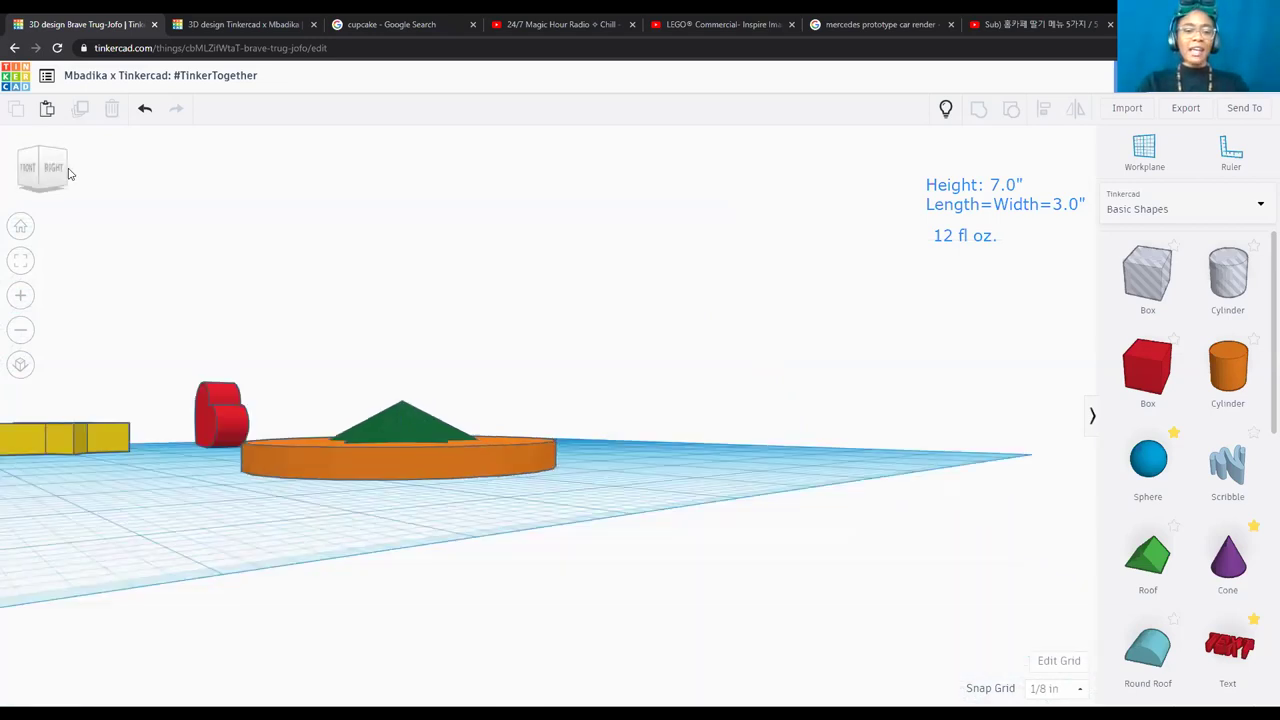
{"action": "left_click", "coordinate": [69, 174]}
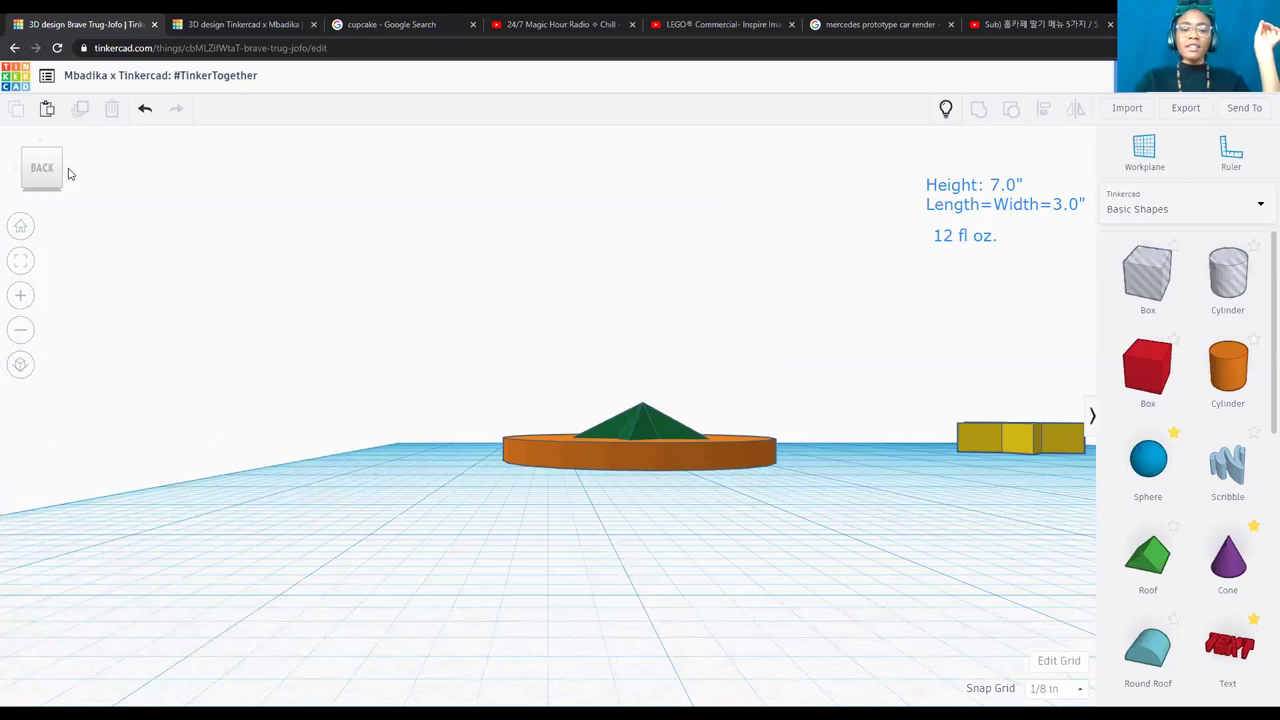
{"action": "left_click", "coordinate": [69, 174]}
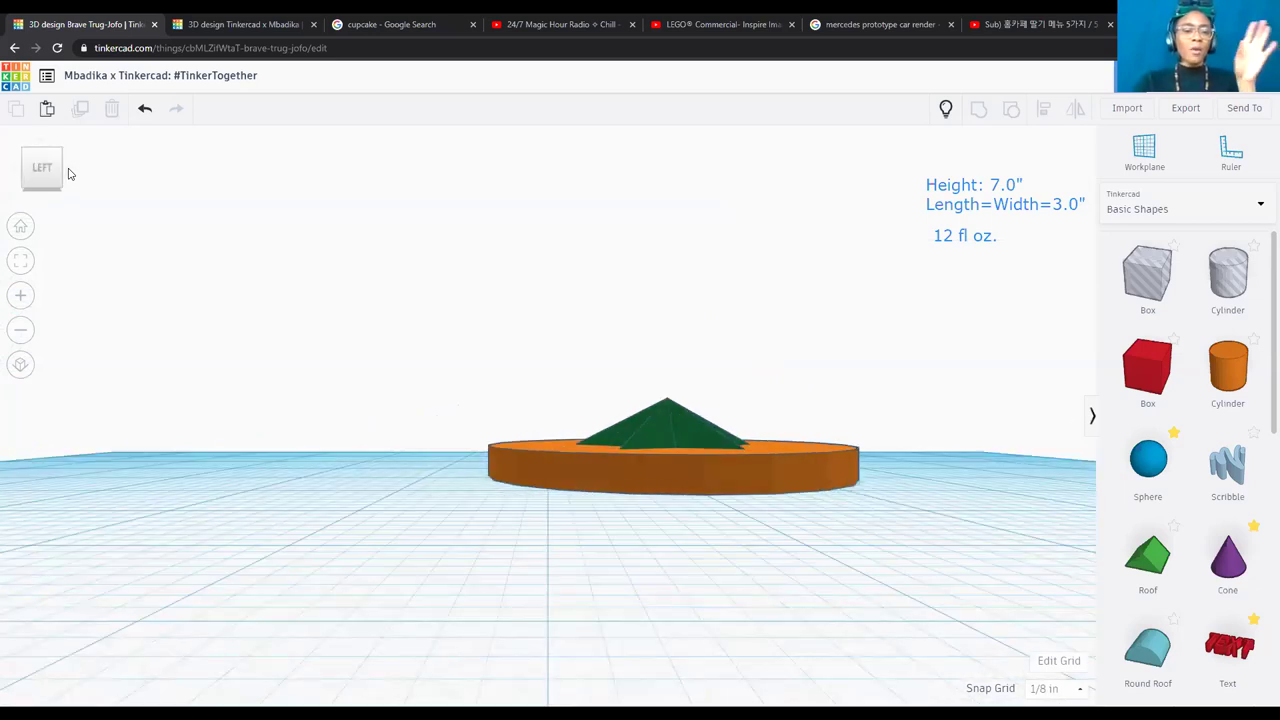
{"action": "left_click", "coordinate": [69, 174]}
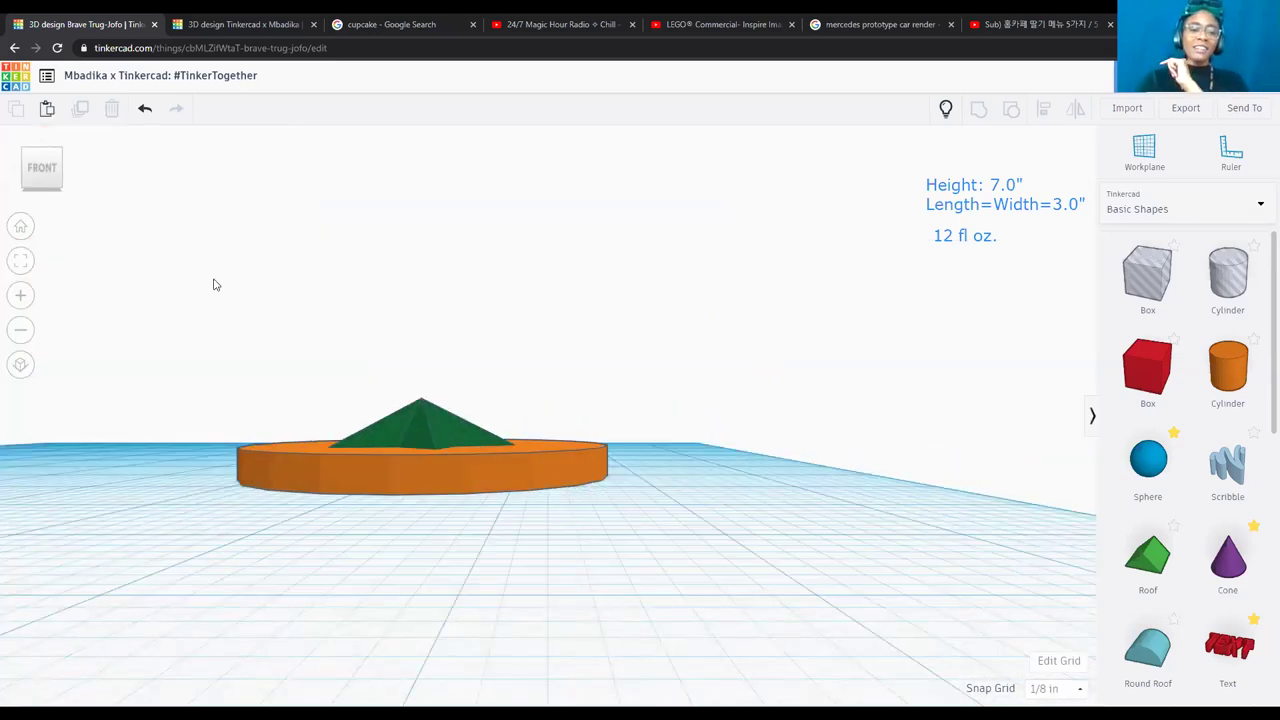
Resize the green star to 3 by 3 inches so it overhangs the orange disc's left edge.
{"action": "left_click", "coordinate": [48, 150]}
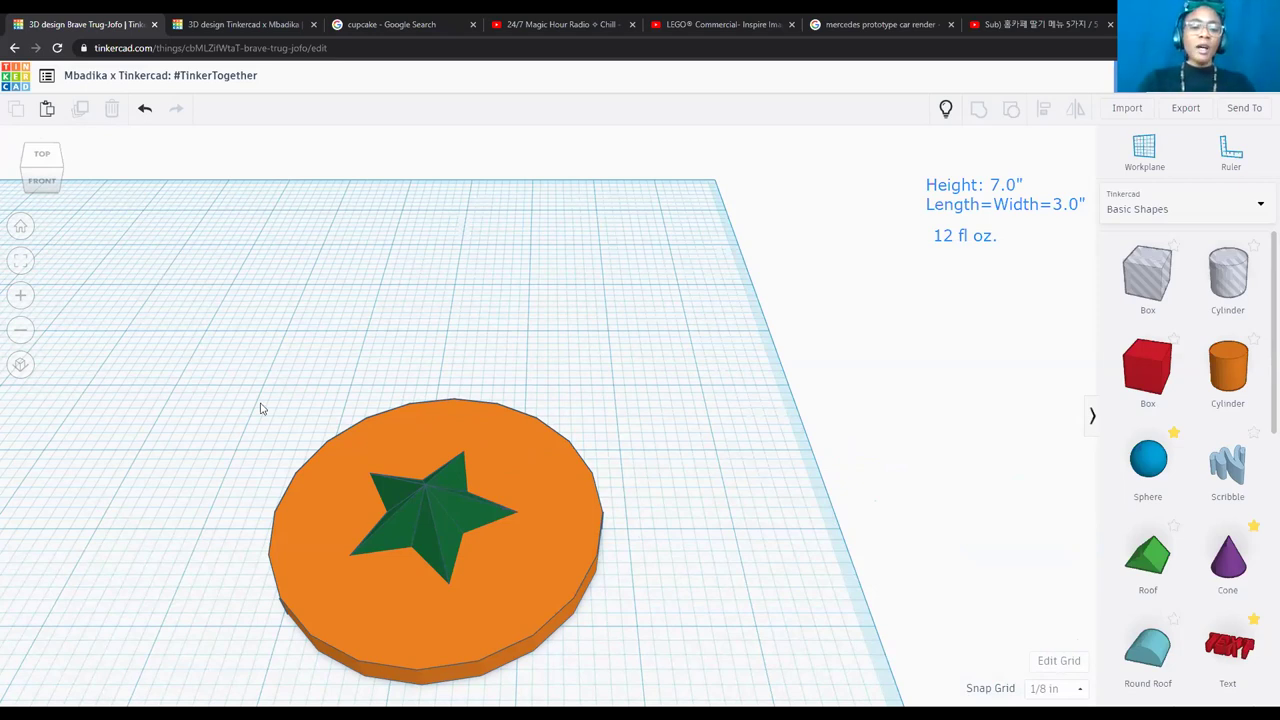
{"action": "left_click", "coordinate": [441, 510]}
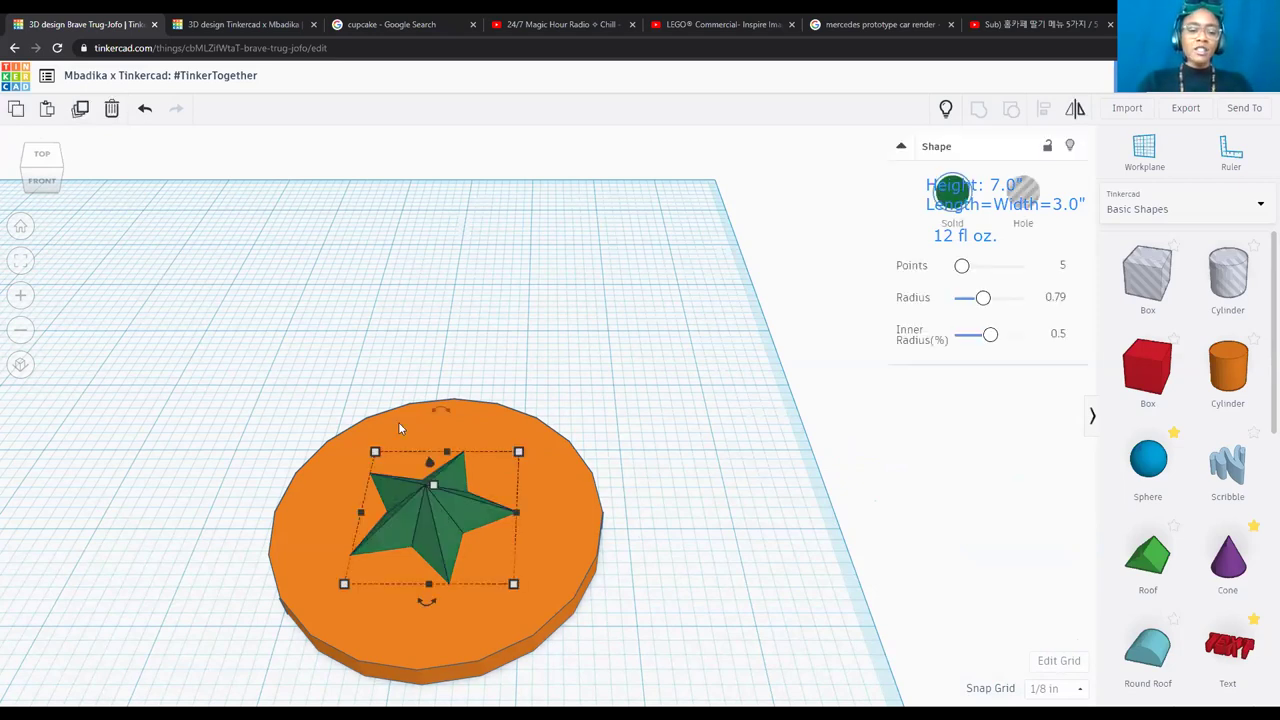
{"action": "mouse_move", "coordinate": [378, 458]}
{"action": "left_click_drag", "start_coordinate": [378, 458], "coordinate": [337, 400]}
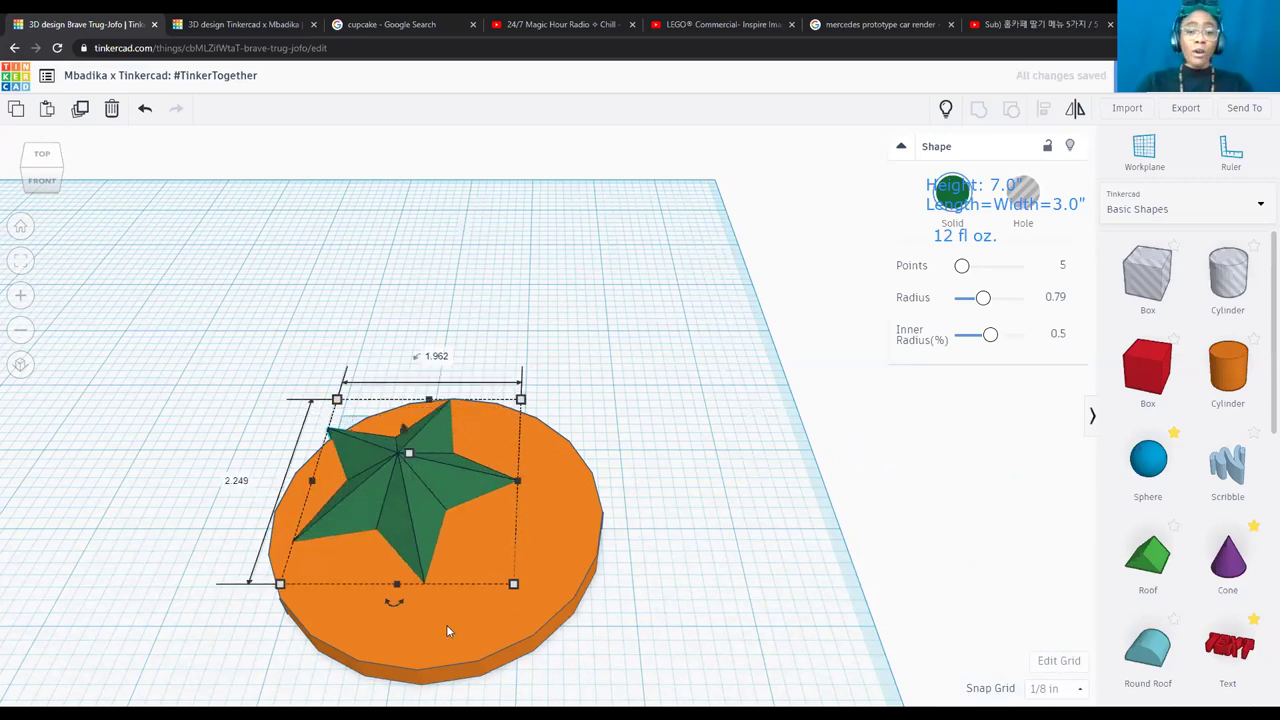
{"action": "left_click", "coordinate": [436, 362]}
{"action": "type", "text": "3"}
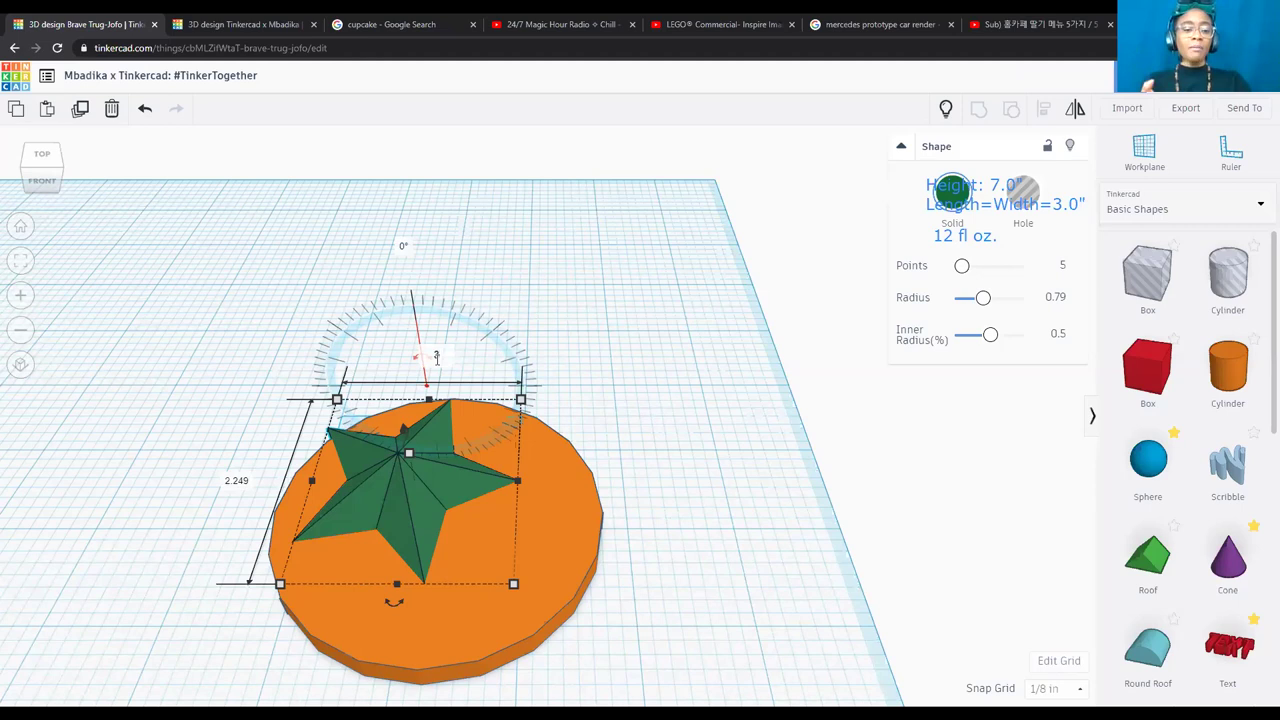
{"action": "key", "text": "Tab"}
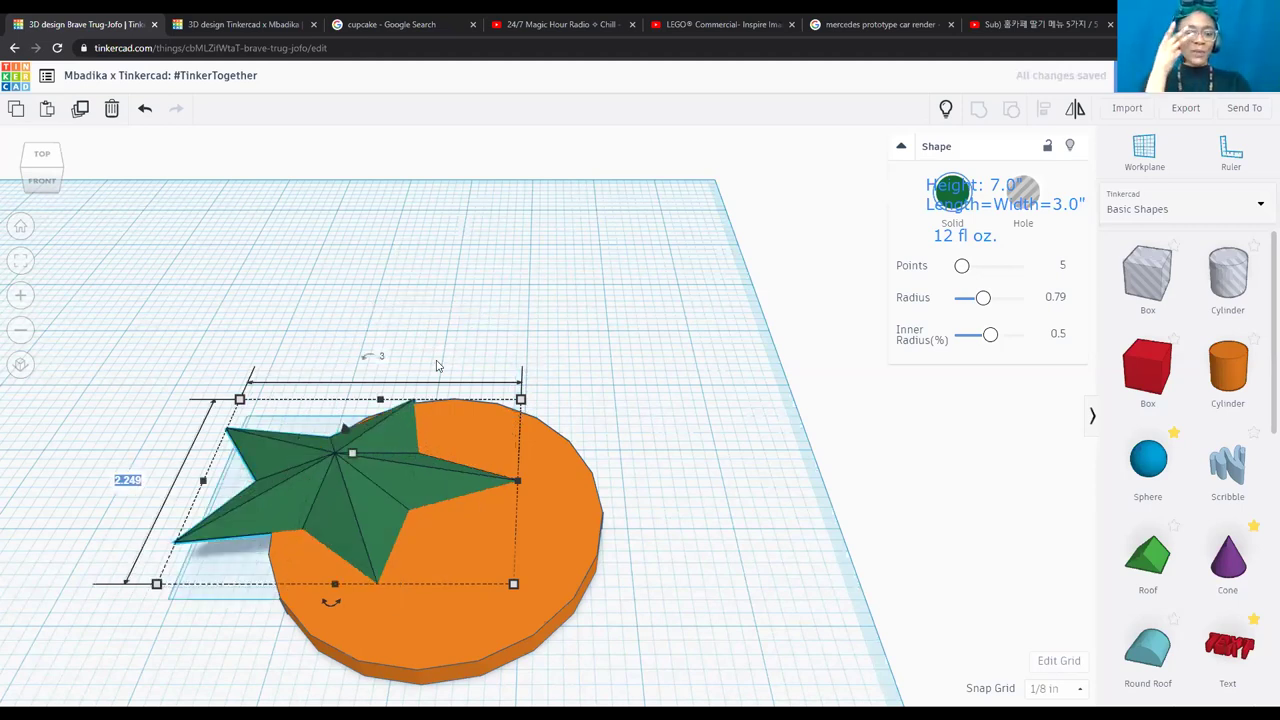
{"action": "type", "text": "3"}
{"action": "key", "text": "Return"}
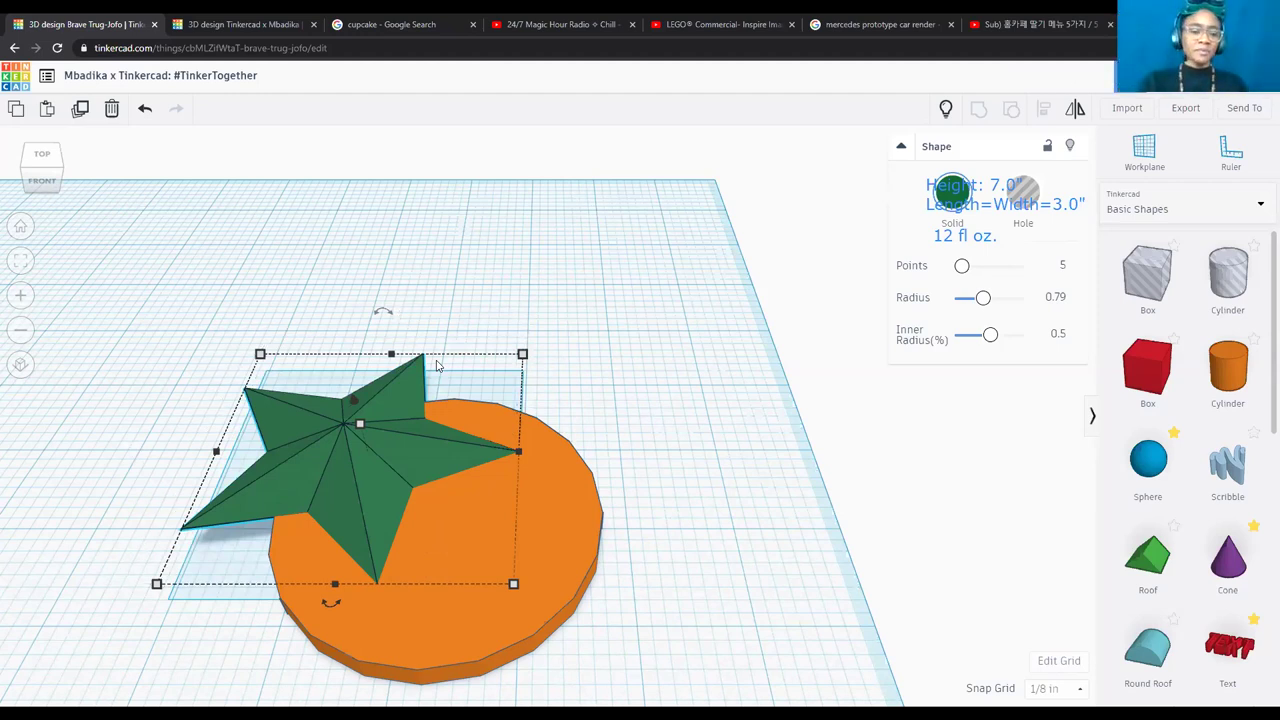
{"action": "scroll", "coordinate": [436, 365], "scroll_direction": "down", "scroll_amount": 2}
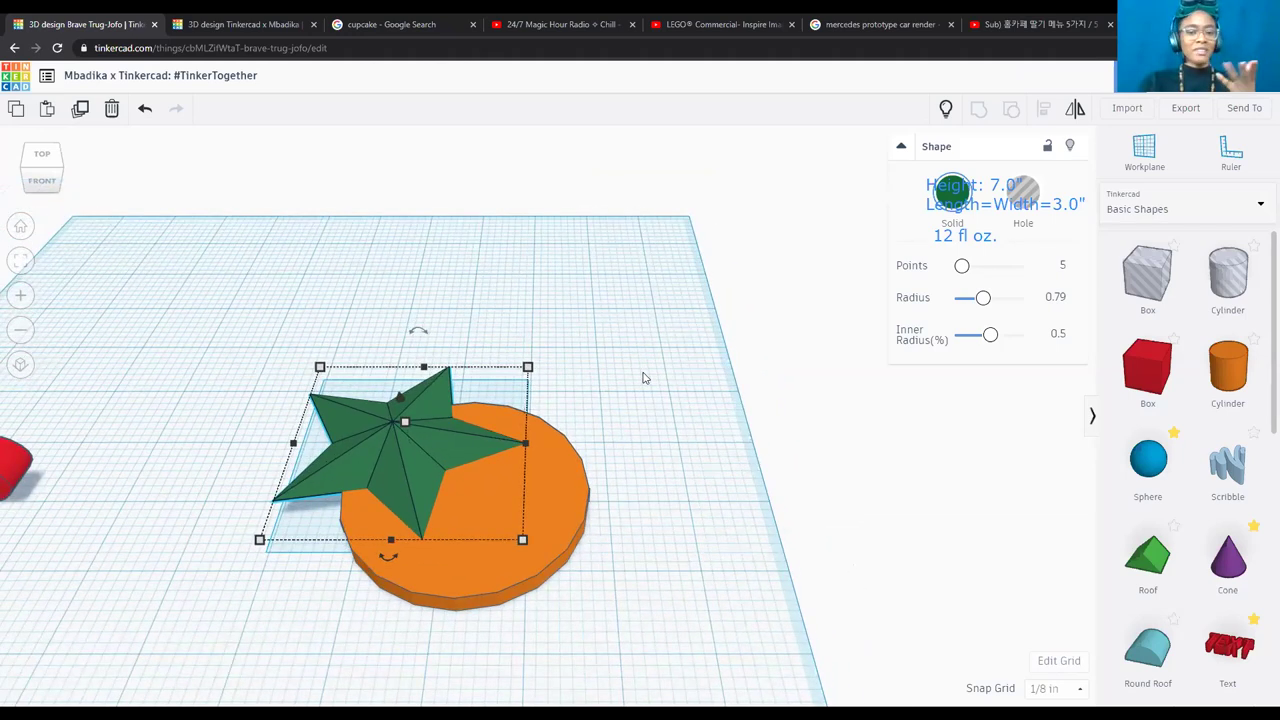
Align the green star to the orange disc's centre along both axes.
{"action": "left_click", "coordinate": [553, 343]}
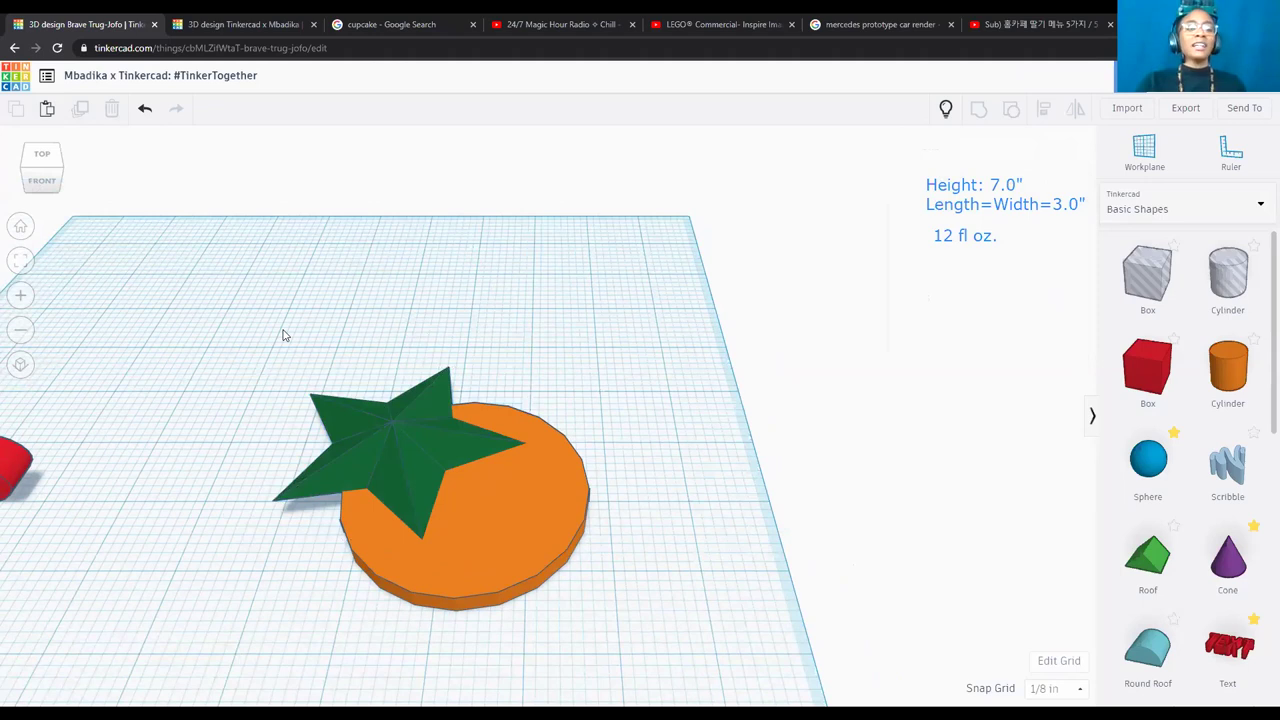
{"action": "left_click", "coordinate": [347, 414]}
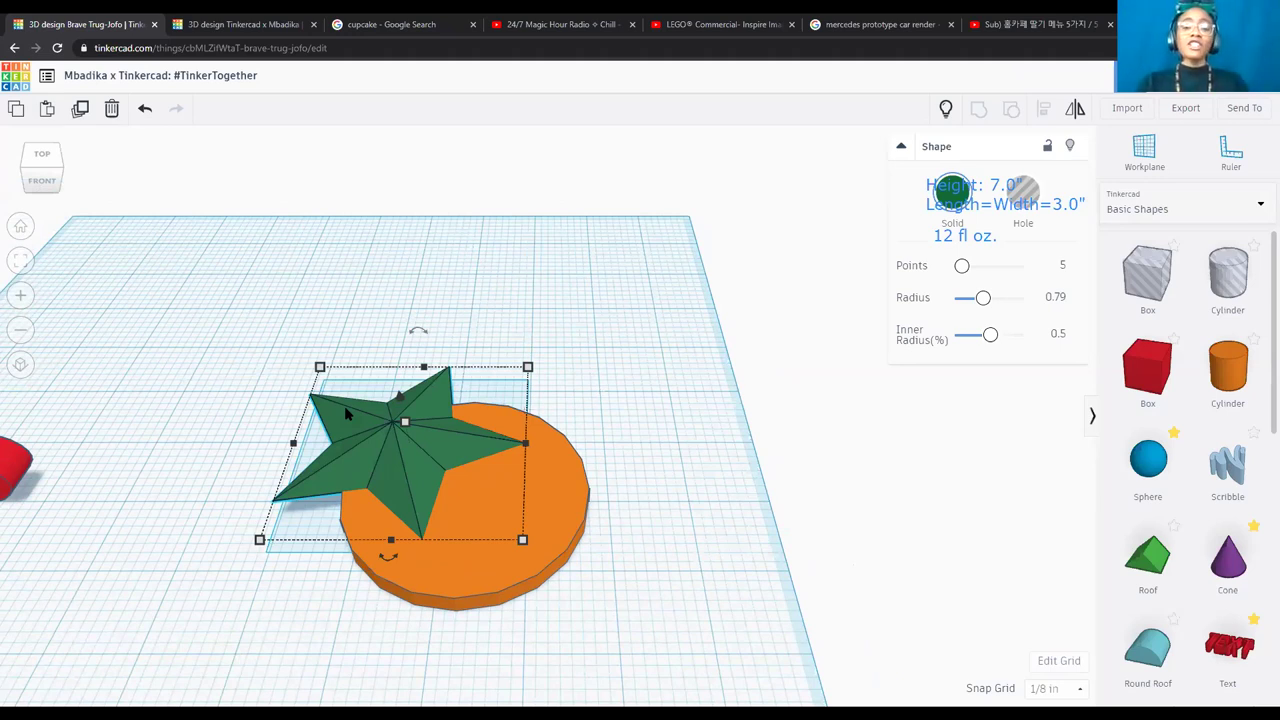
{"action": "left_click", "coordinate": [562, 510], "text": "shift"}
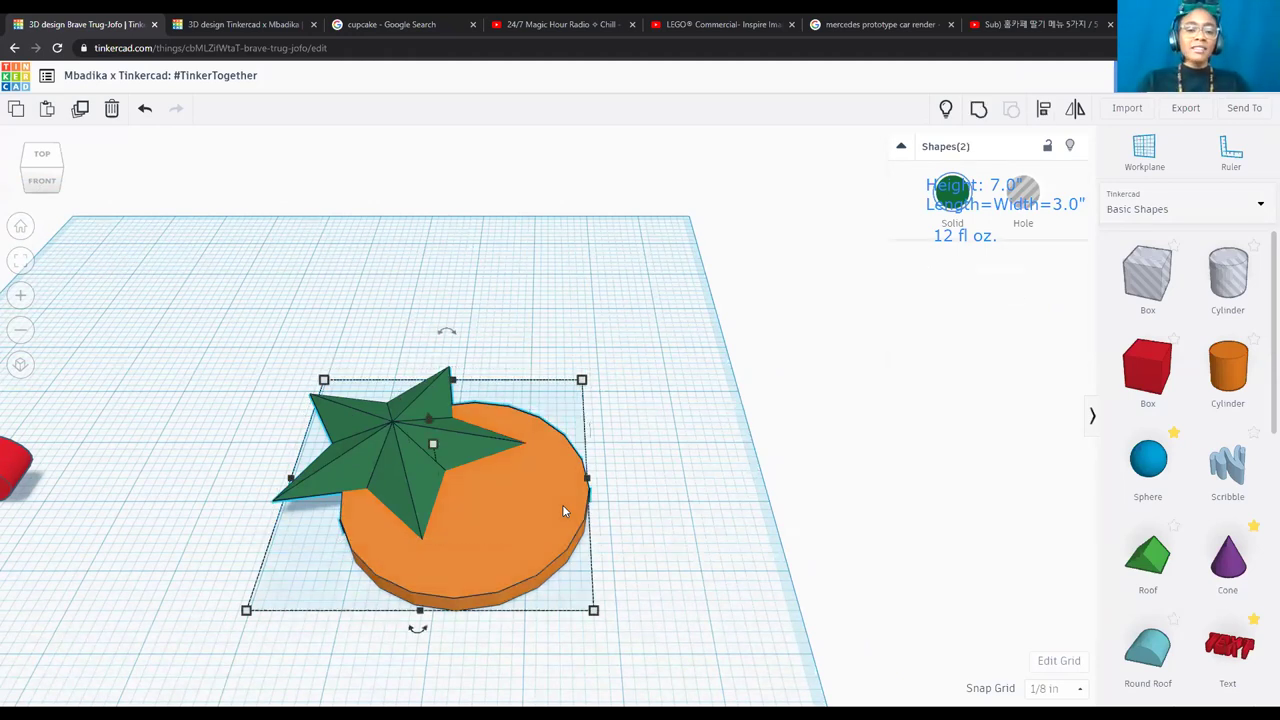
{"action": "left_click", "coordinate": [1044, 112]}
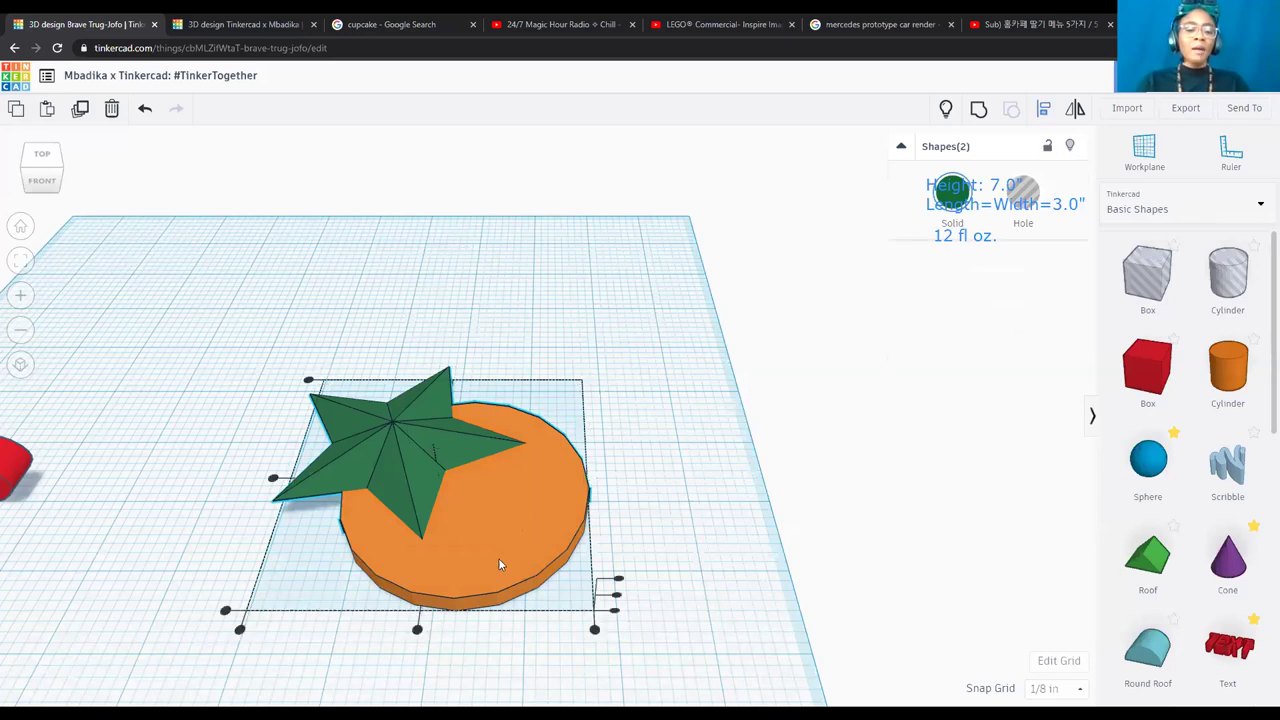
{"action": "left_click", "coordinate": [417, 629]}
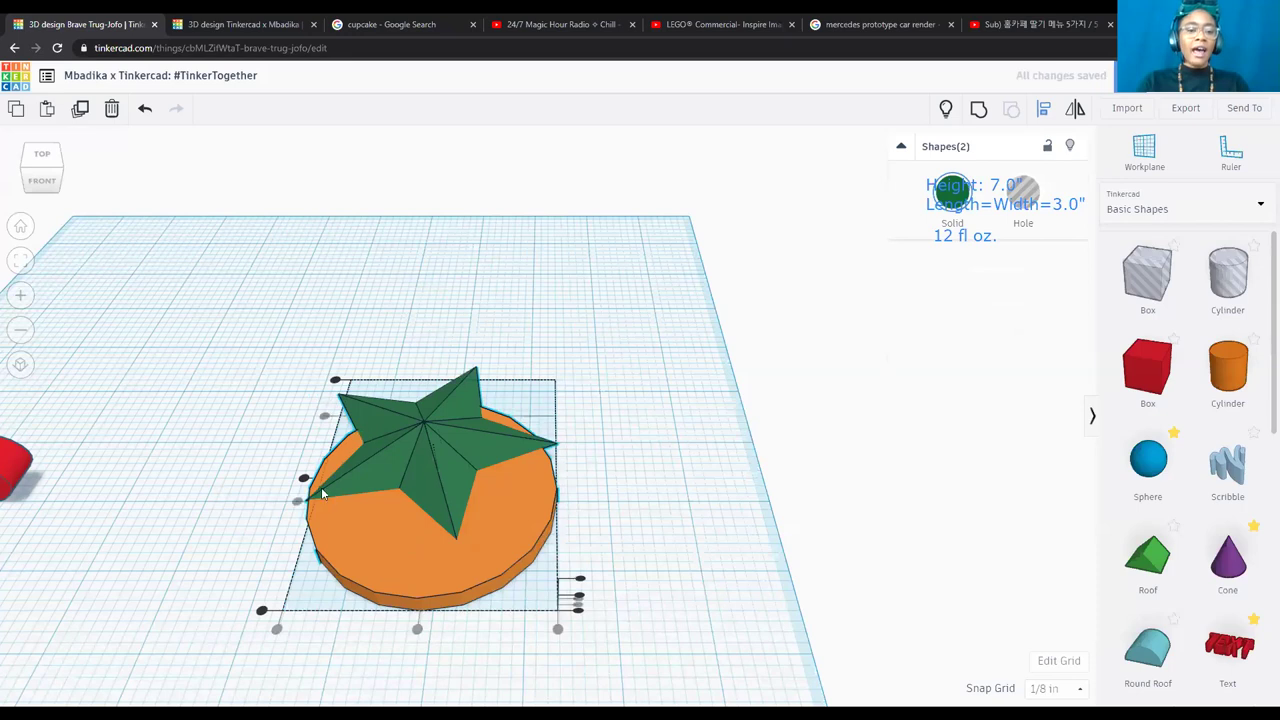
{"action": "left_click", "coordinate": [304, 479]}
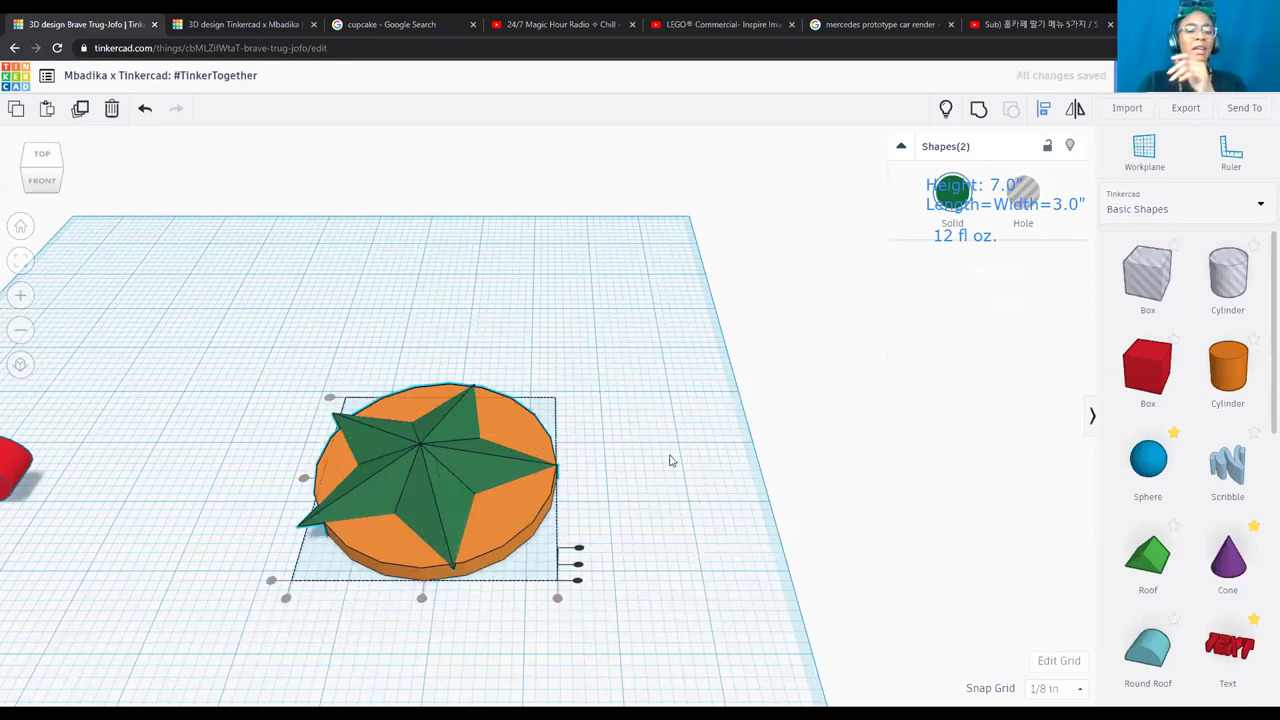
Check the centred star from top, back and perspective views, then reselect the star.
{"action": "left_click", "coordinate": [41, 160]}
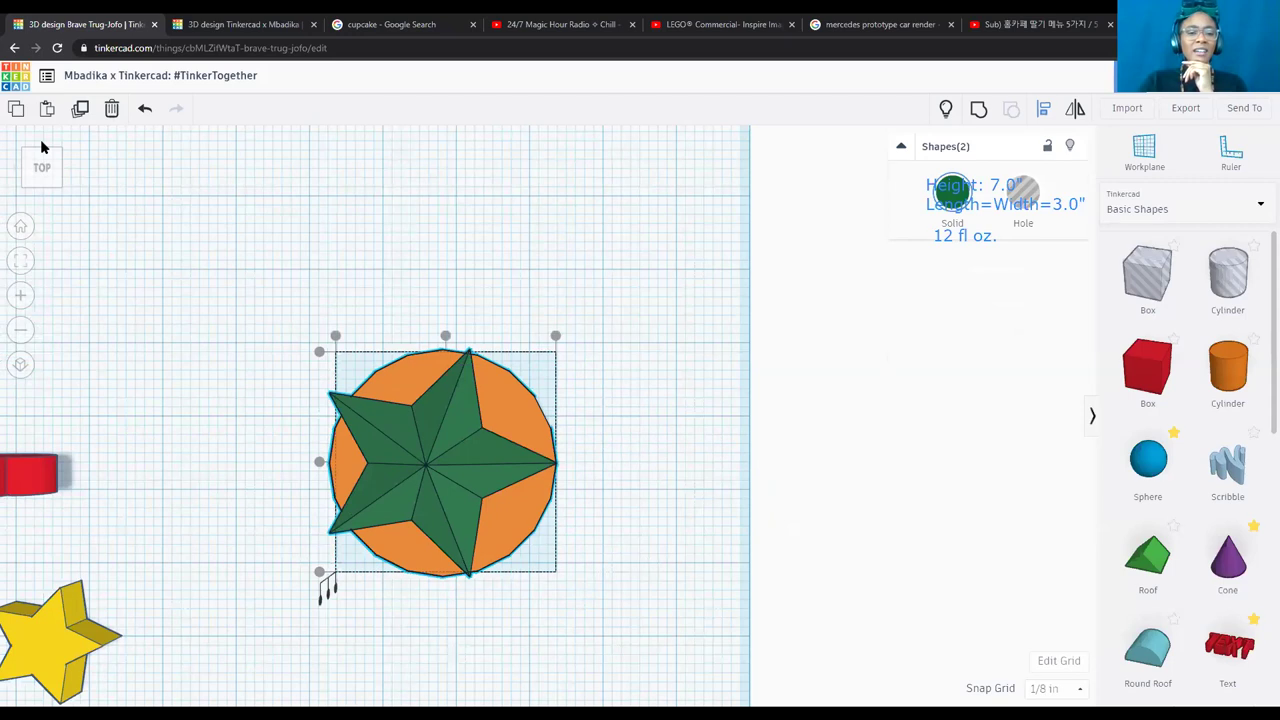
{"action": "left_click", "coordinate": [42, 148]}
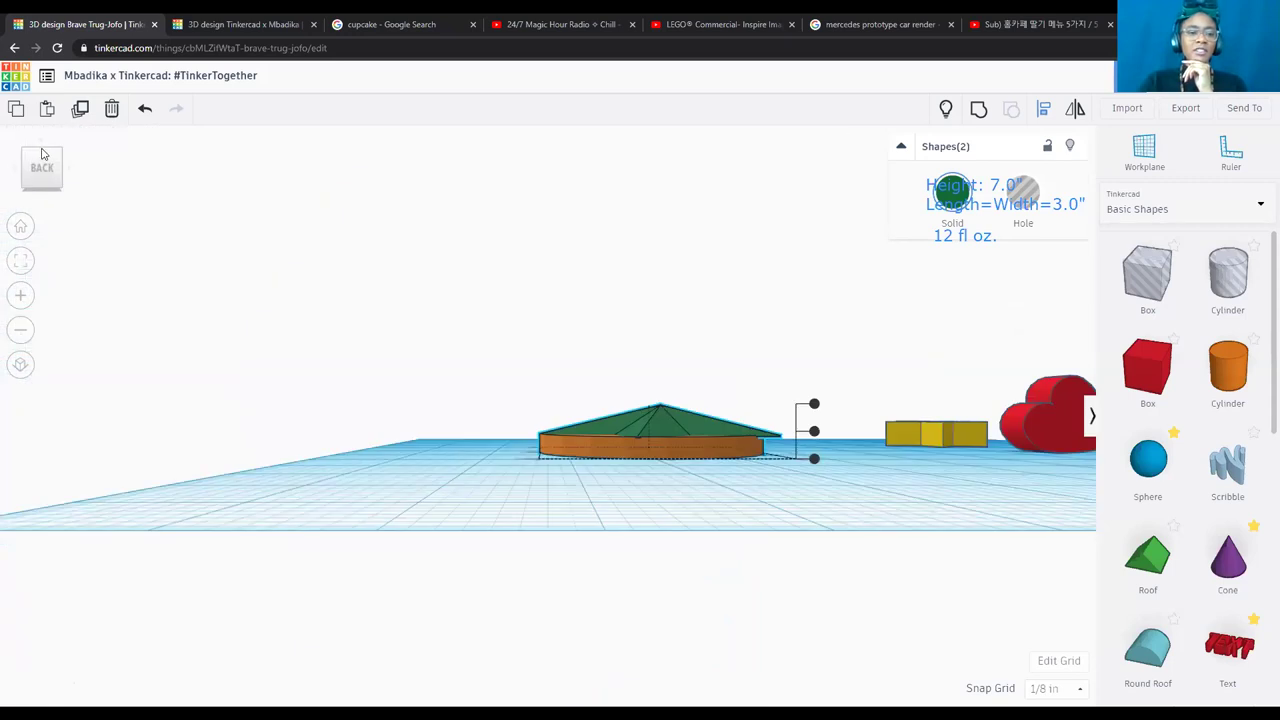
{"action": "left_click", "coordinate": [43, 150]}
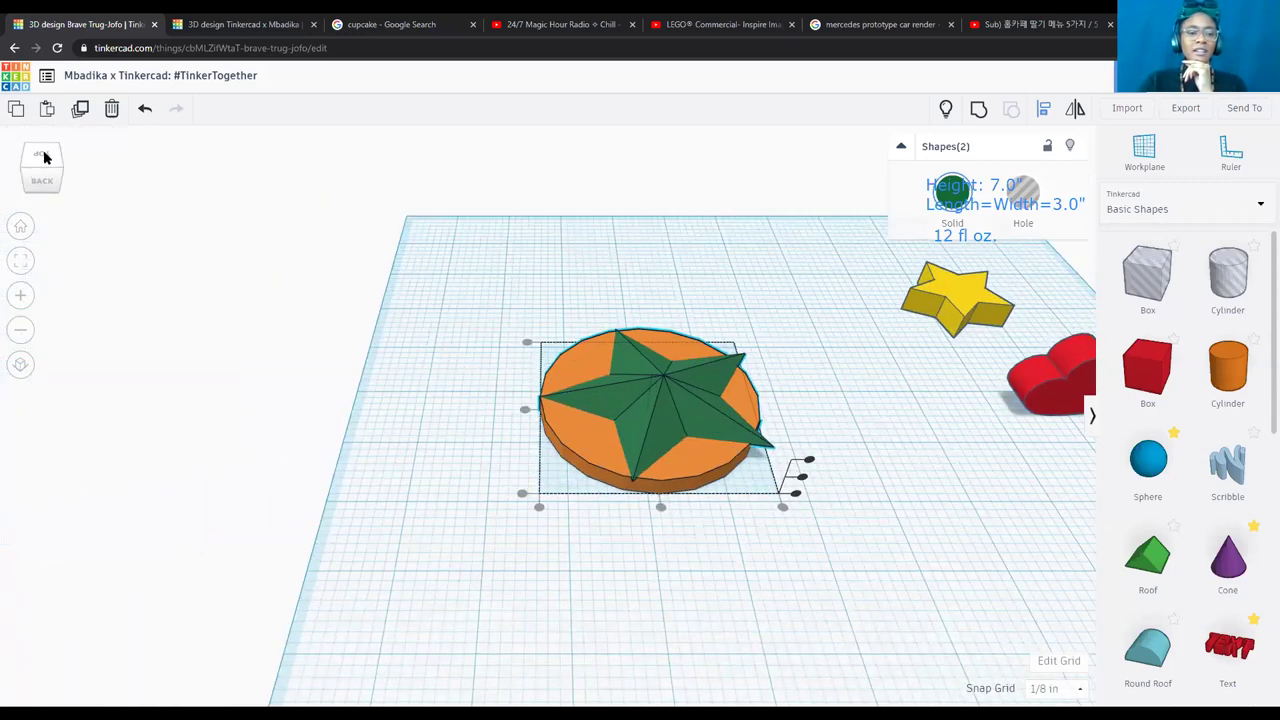
{"action": "left_click", "coordinate": [43, 150]}
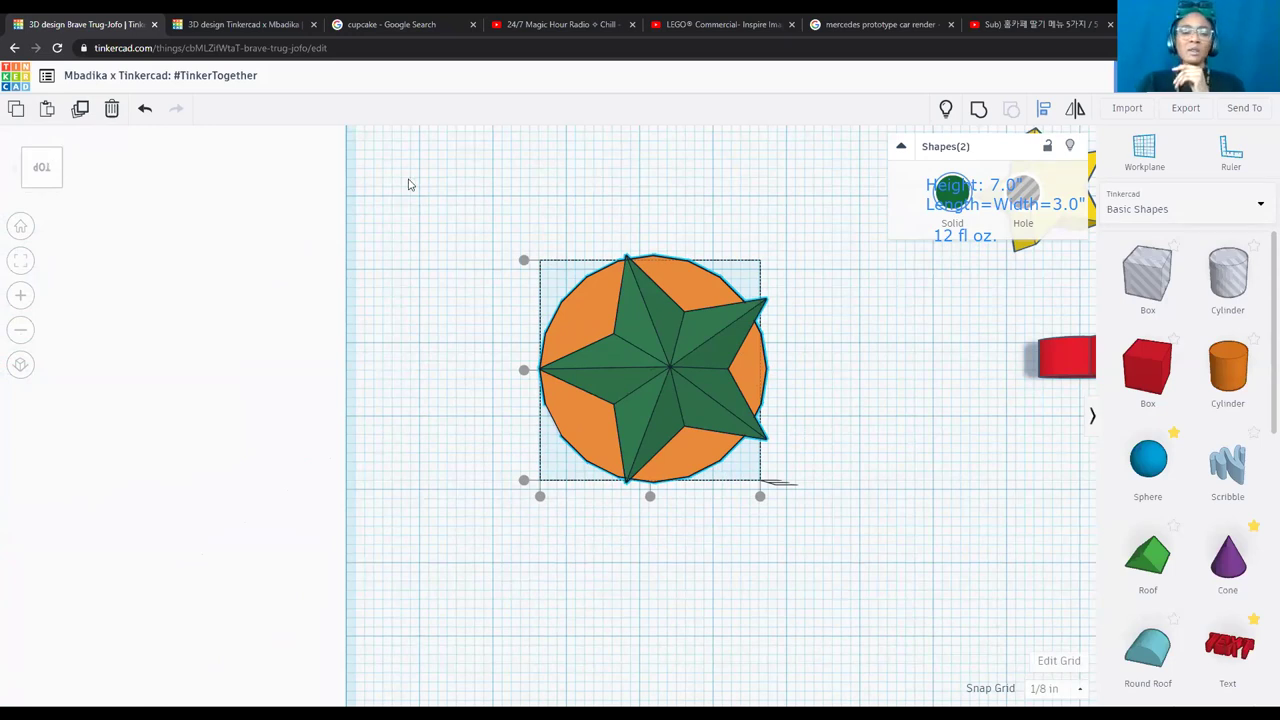
{"action": "left_click", "coordinate": [19, 228]}
{"action": "left_click", "coordinate": [19, 228]}
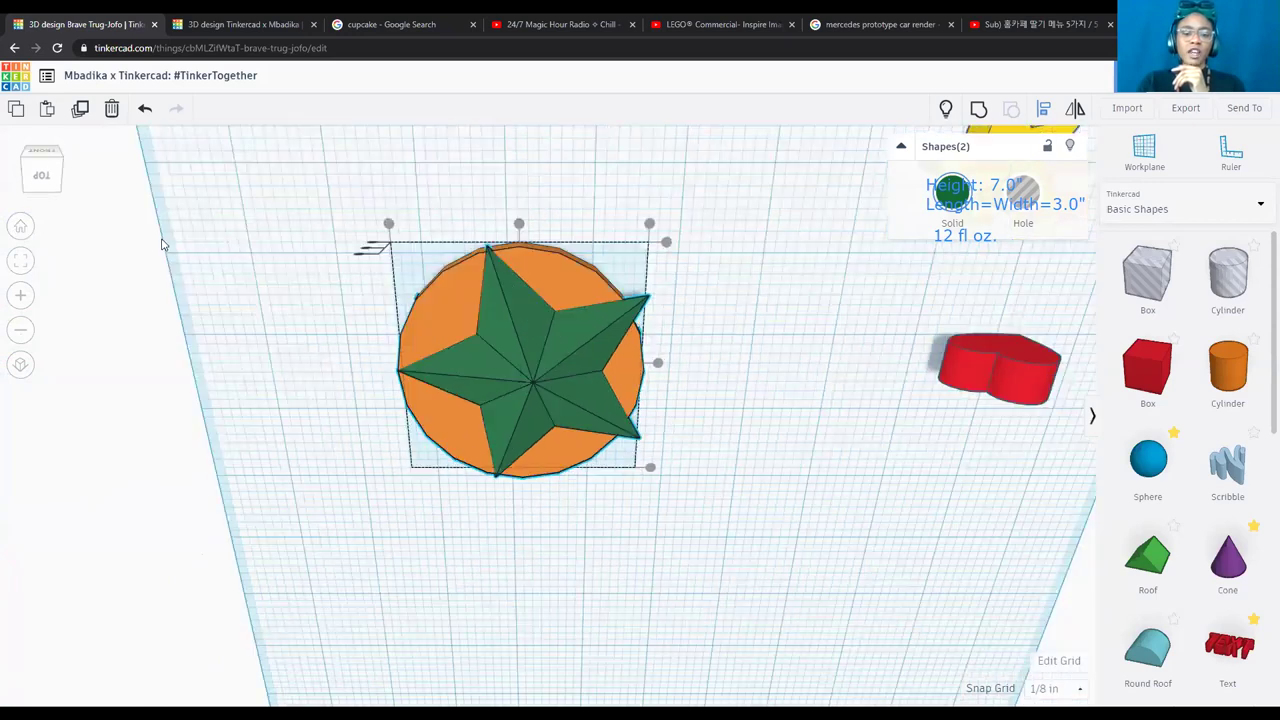
{"action": "left_click", "coordinate": [869, 376]}
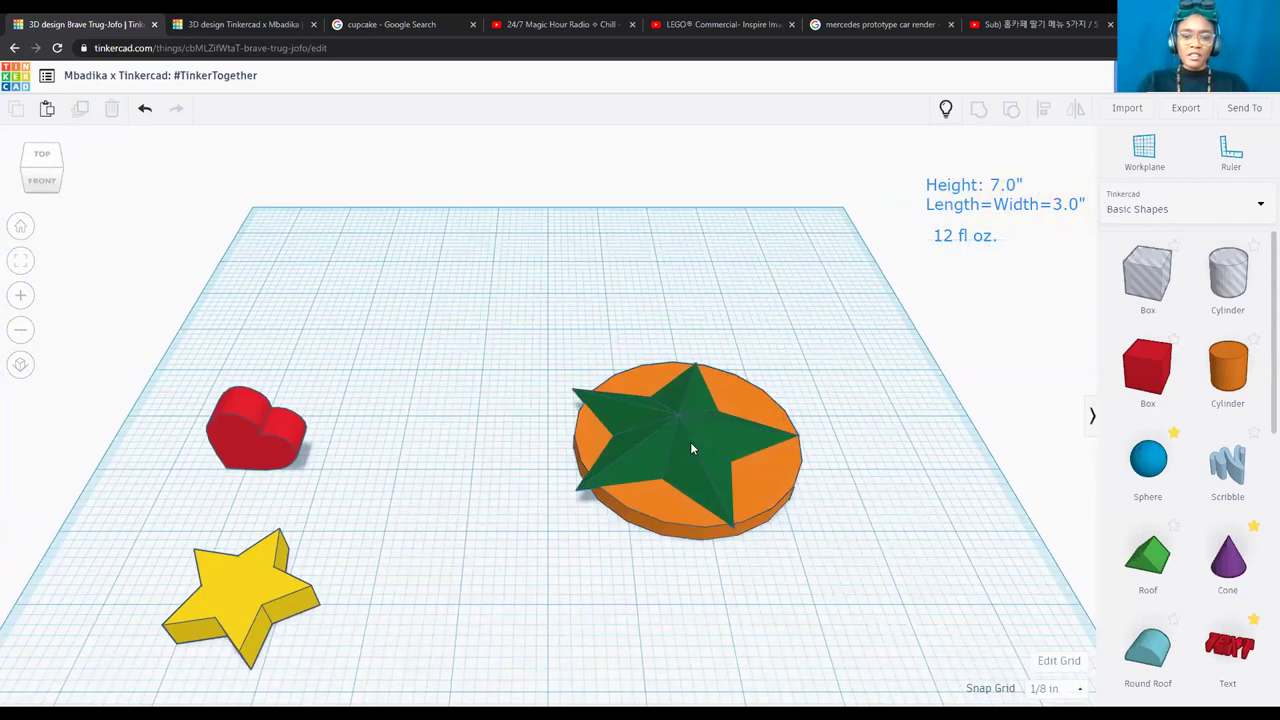
{"action": "left_click", "coordinate": [690, 448]}
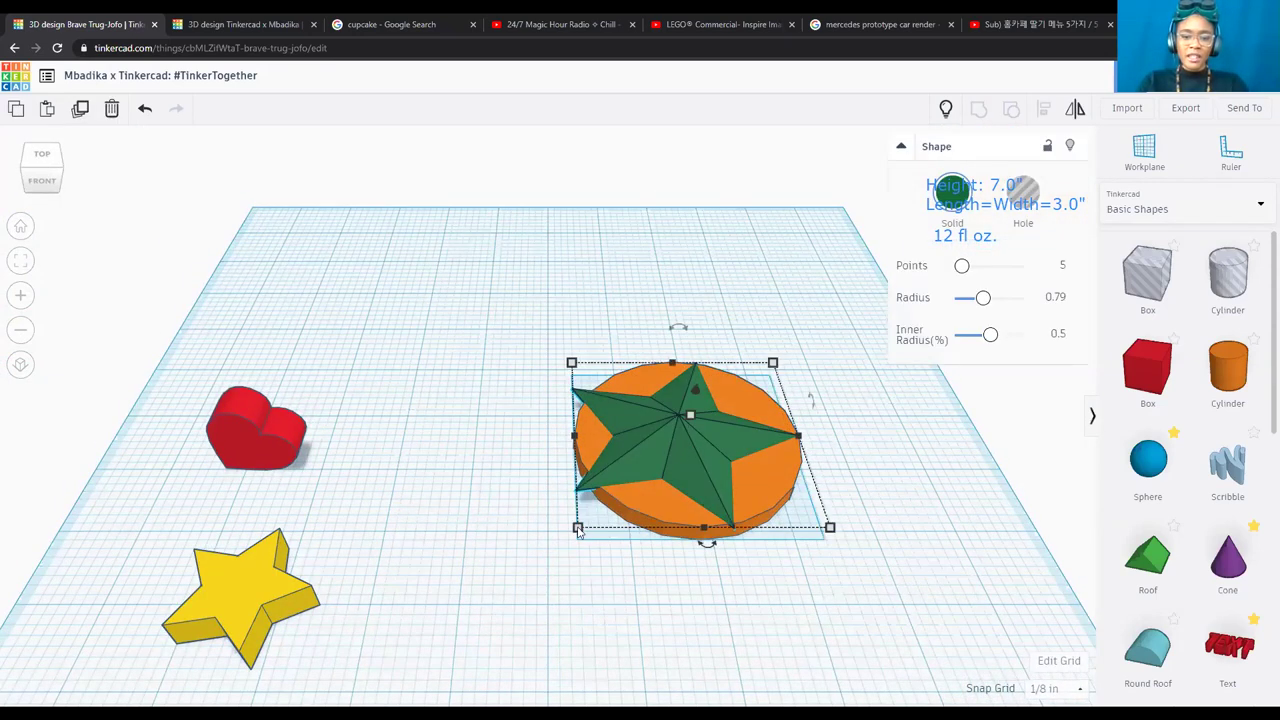
Stretch the green star to 3.5 by 3.5 so its points overhang the disc's rim.
{"action": "mouse_move", "coordinate": [577, 530]}
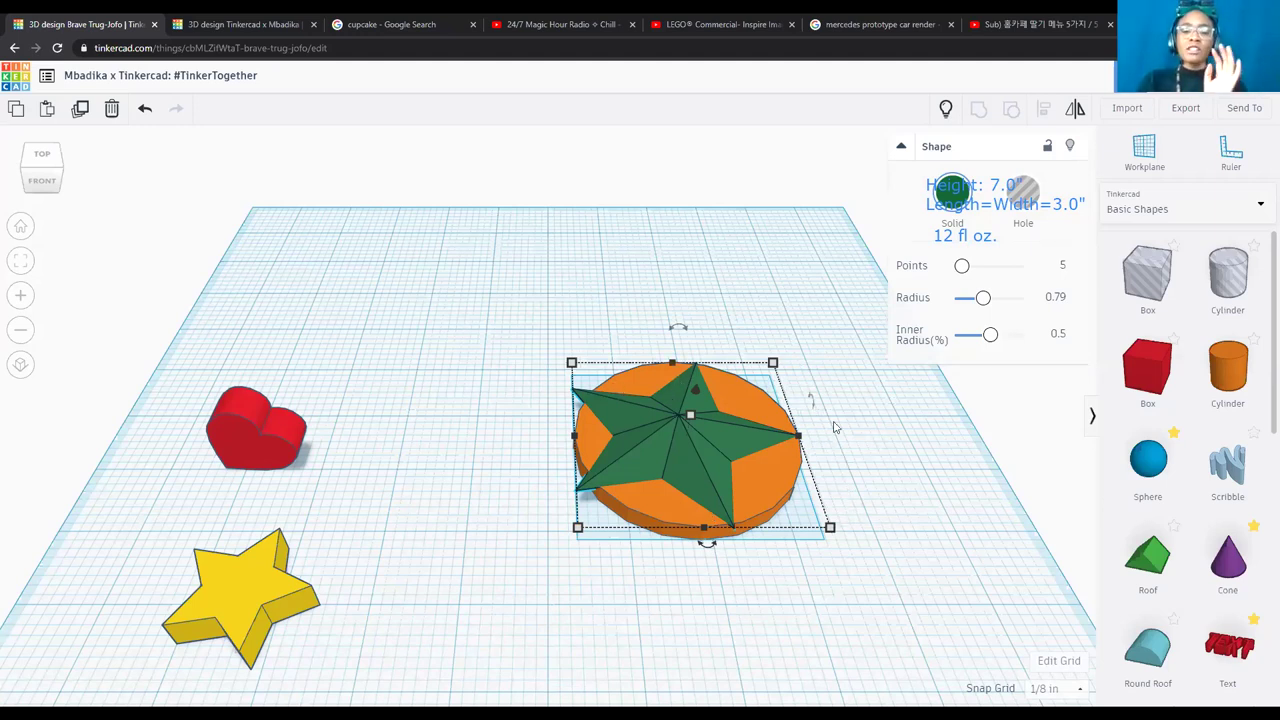
{"action": "left_click", "coordinate": [851, 442]}
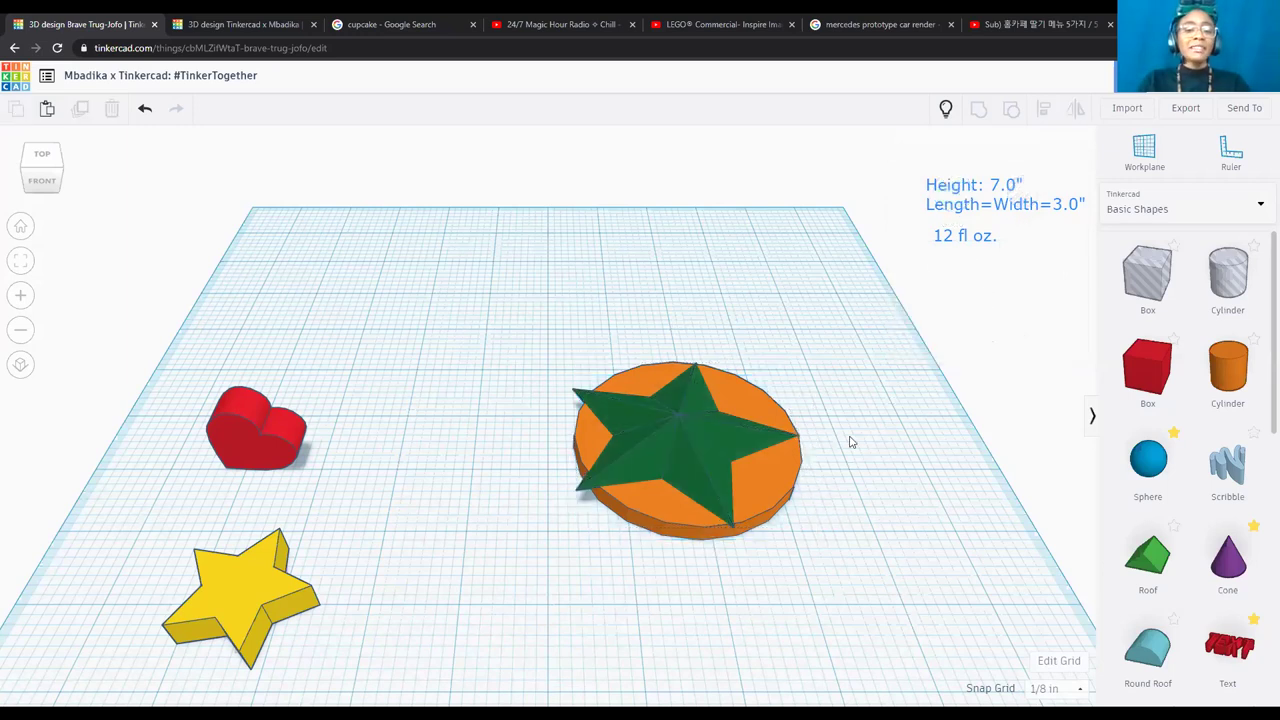
{"action": "left_click", "coordinate": [701, 435]}
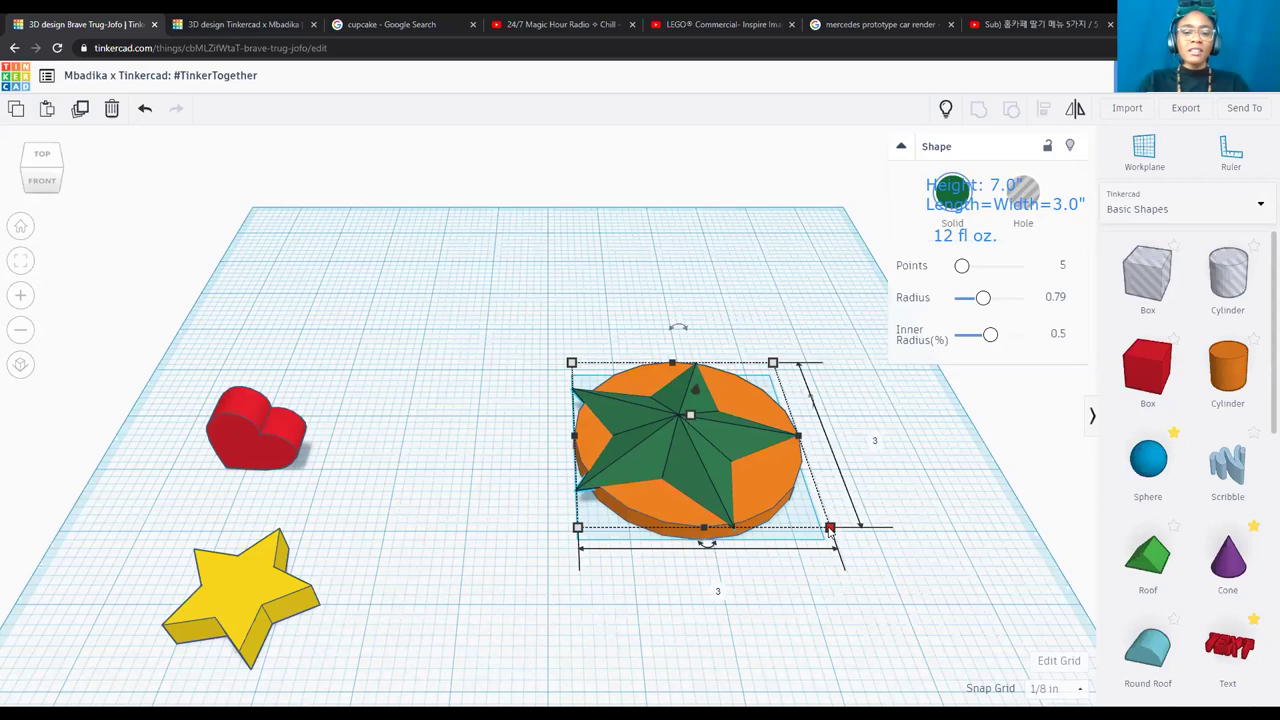
{"action": "left_click_drag", "start_coordinate": [830, 528], "coordinate": [881, 545]}
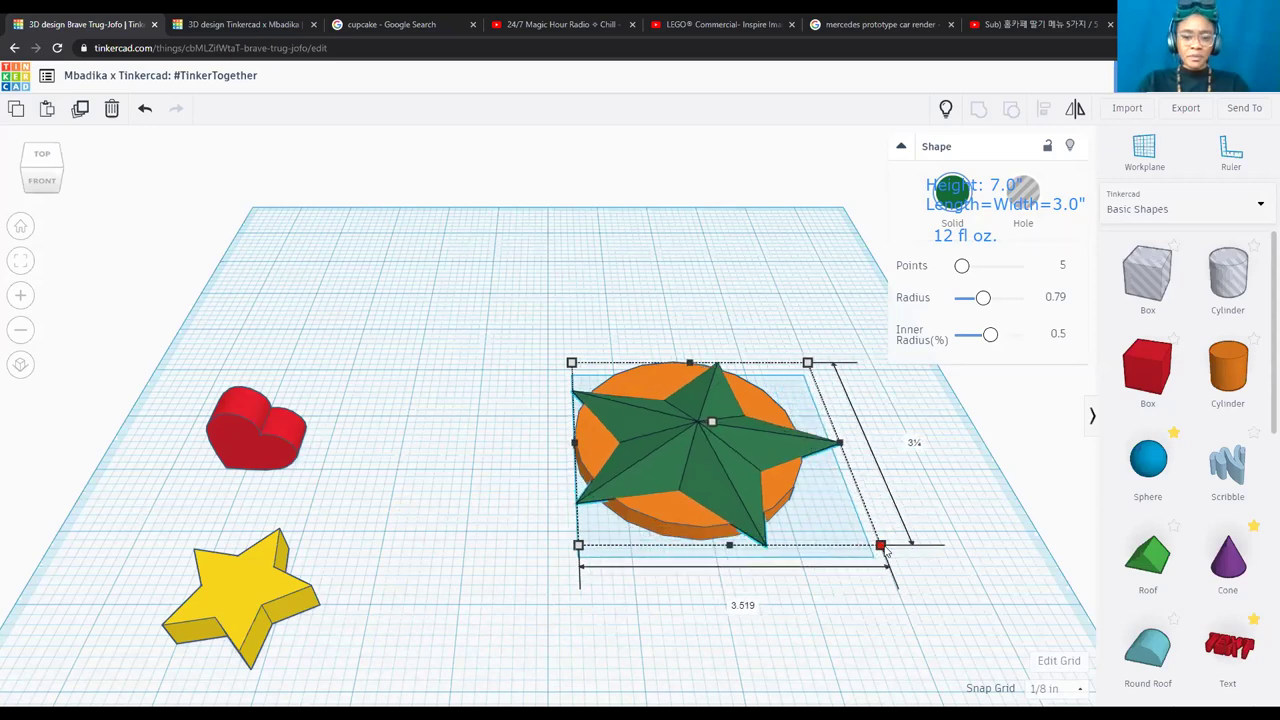
{"action": "left_click", "coordinate": [745, 605]}
{"action": "type", "text": "3.5"}
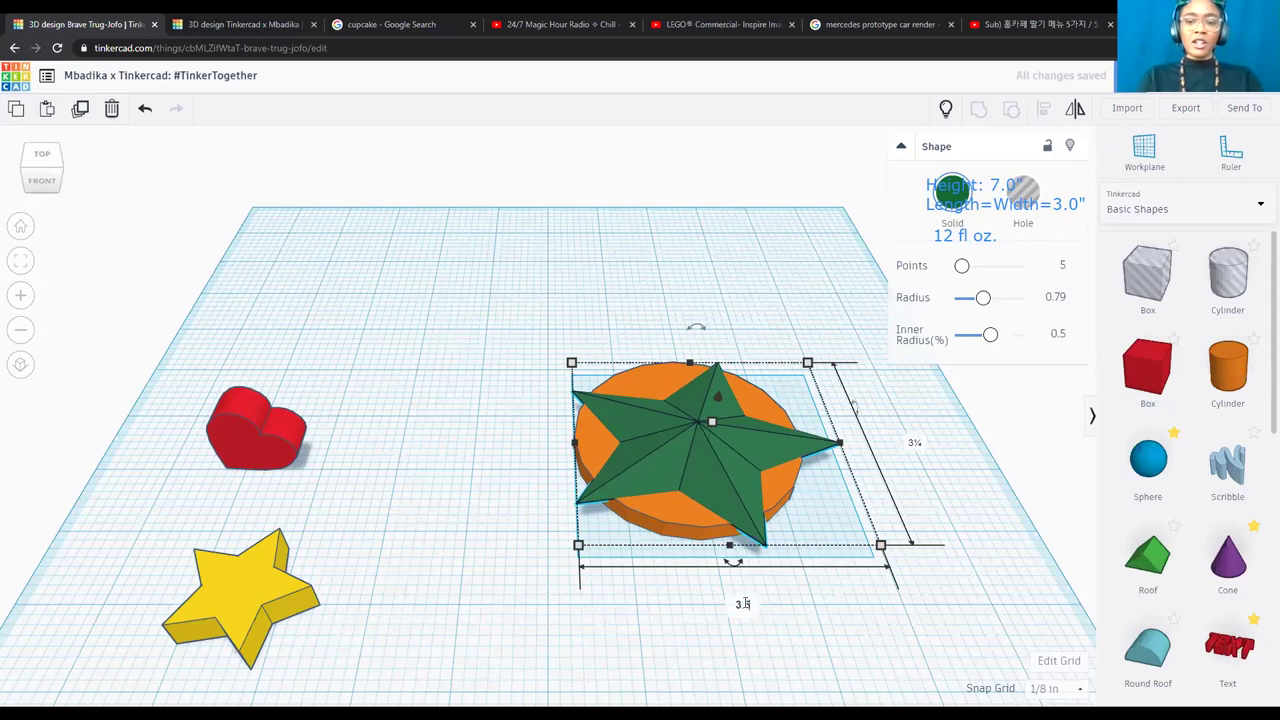
{"action": "key", "text": "Tab"}
{"action": "type", "text": "3."}
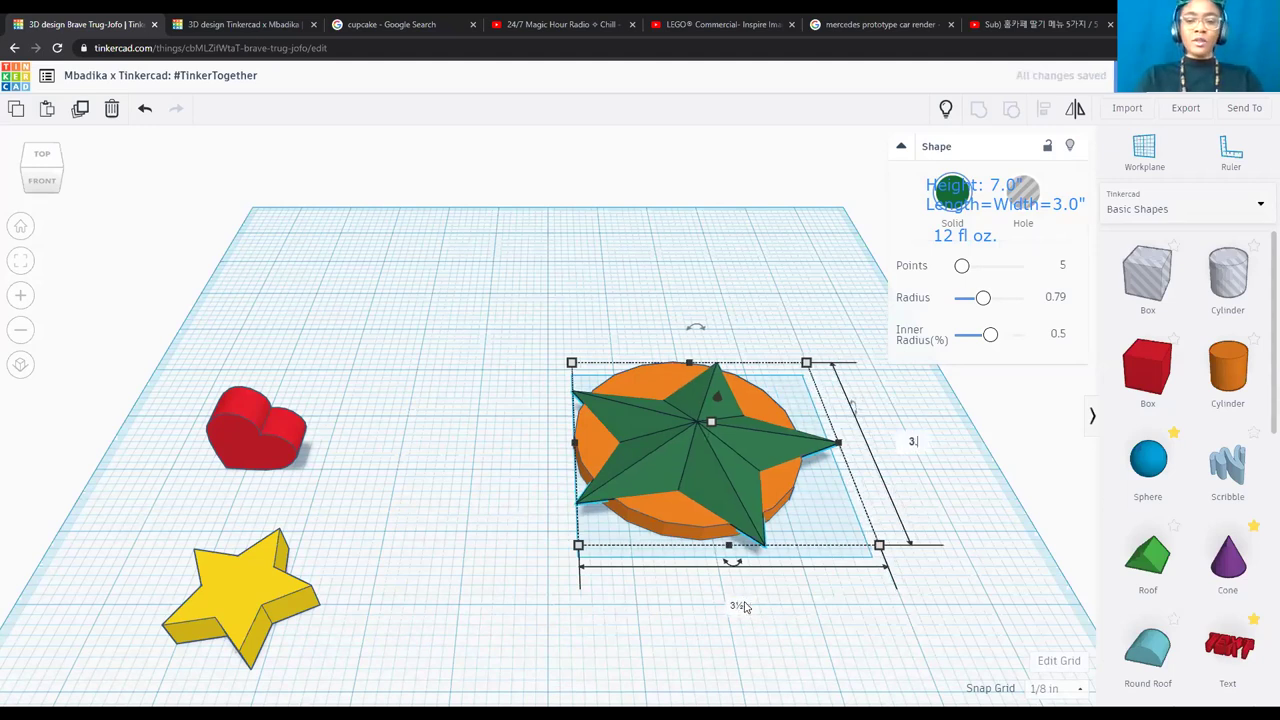
{"action": "type", "text": "5"}
{"action": "key", "text": "Return"}
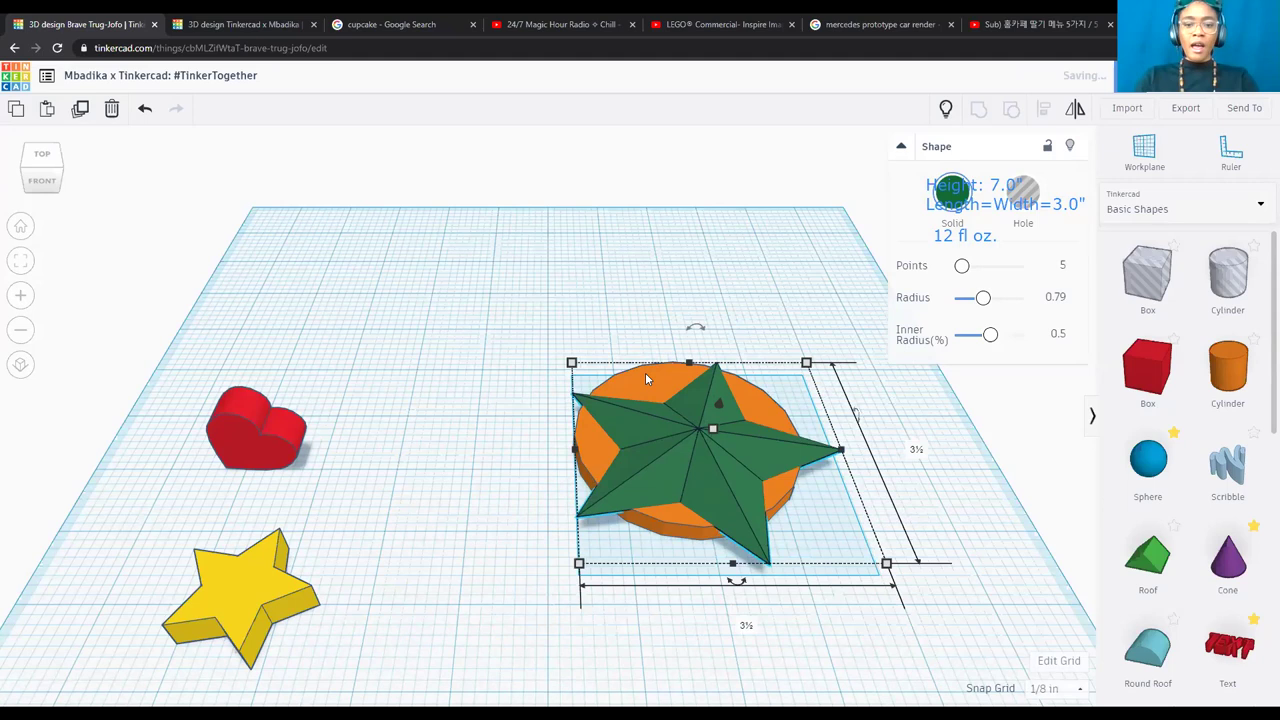
Centre the orange disc under the green star side to side and front to back.
{"action": "left_click", "coordinate": [645, 372], "text": "shift"}
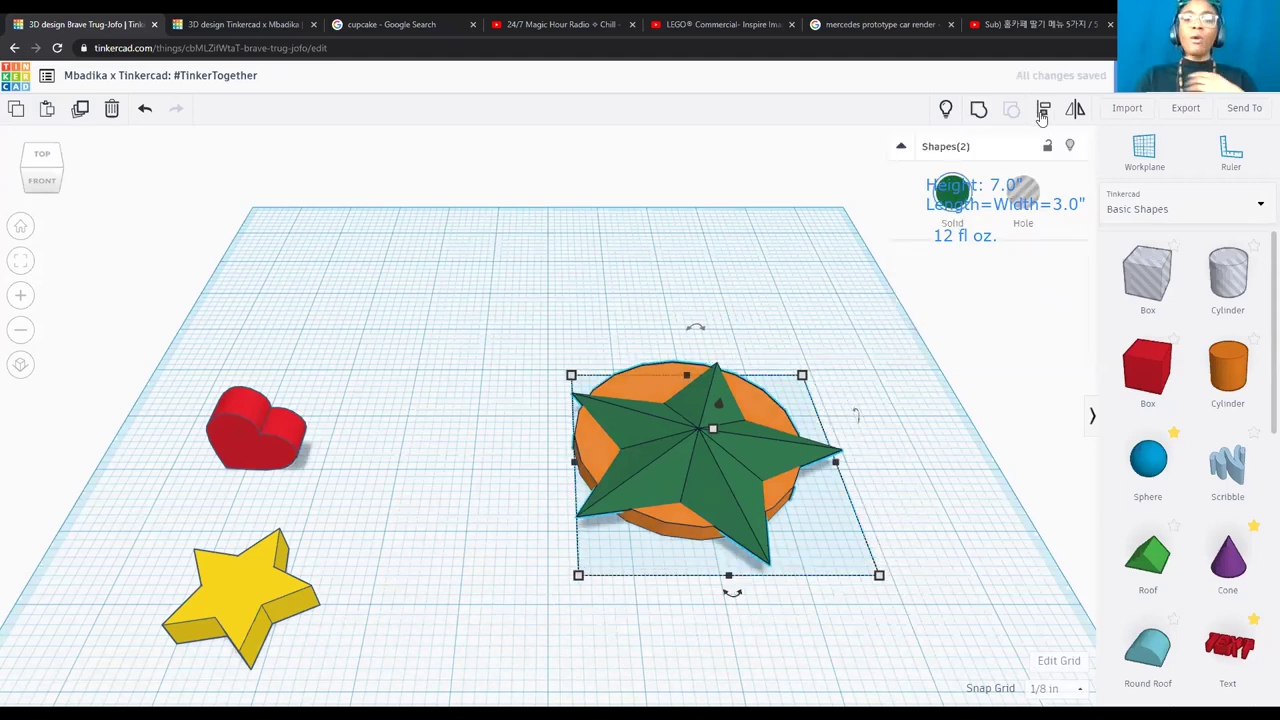
{"action": "left_click", "coordinate": [1042, 114]}
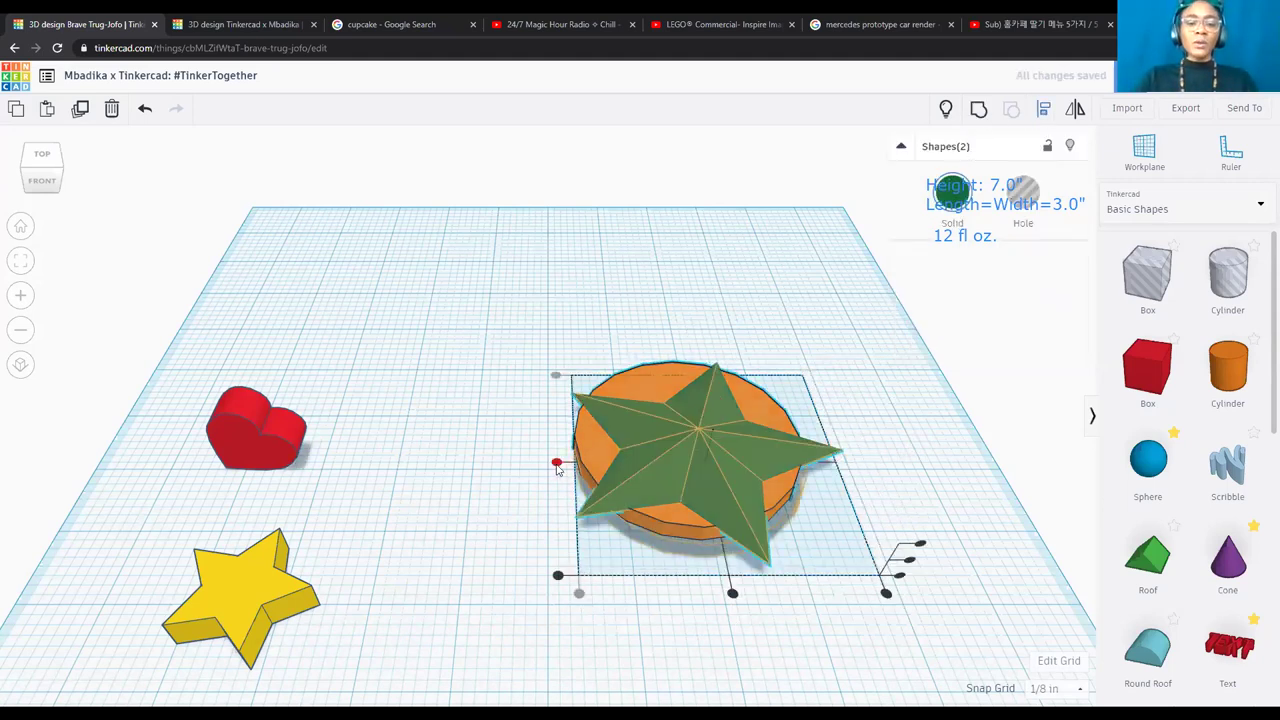
{"action": "left_click", "coordinate": [556, 466]}
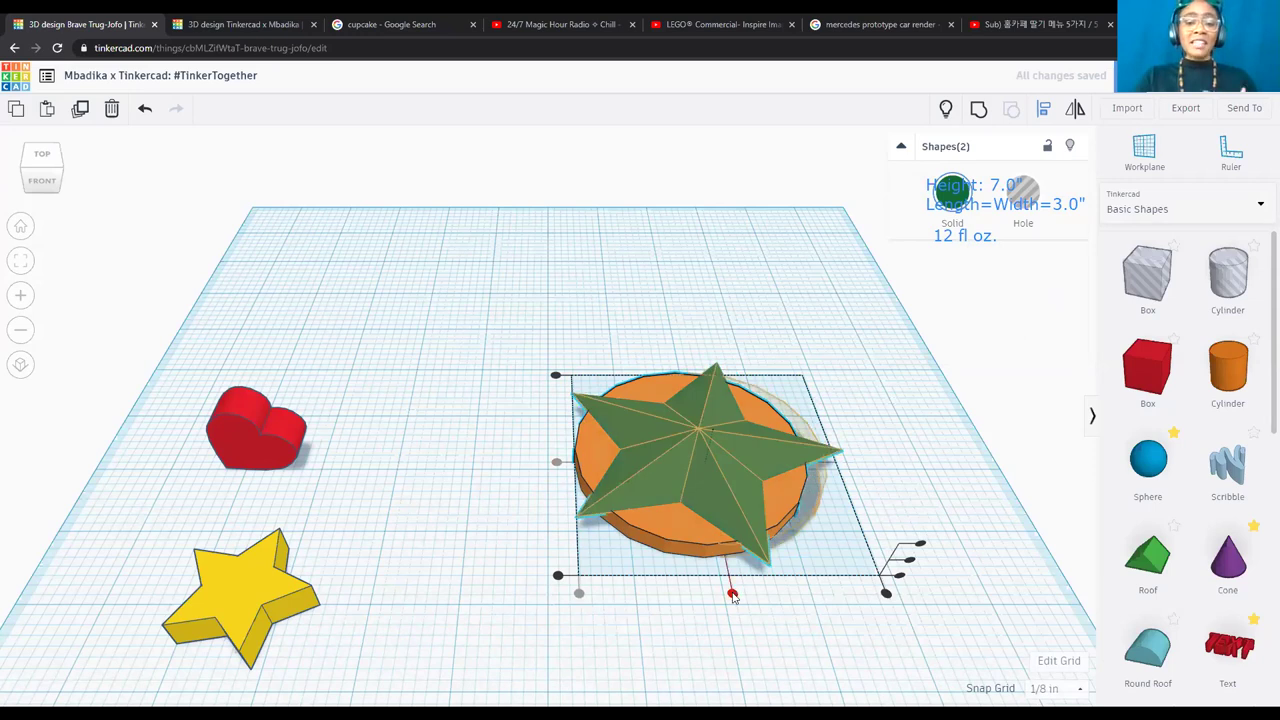
{"action": "left_click", "coordinate": [733, 597]}
{"action": "key", "text": "Escape"}
Rotate the green star so one point faces straight back.
{"action": "left_click", "coordinate": [703, 470]}
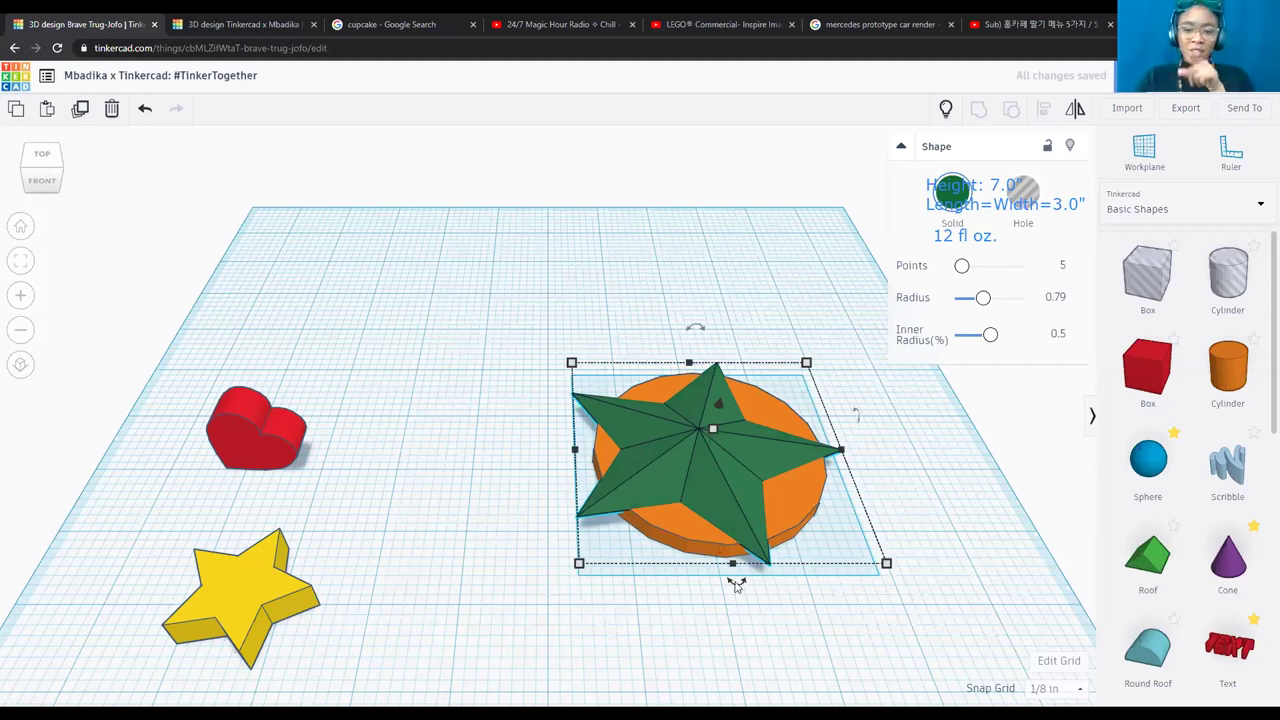
{"action": "scroll", "coordinate": [735, 585], "scroll_direction": "up", "scroll_amount": 3}
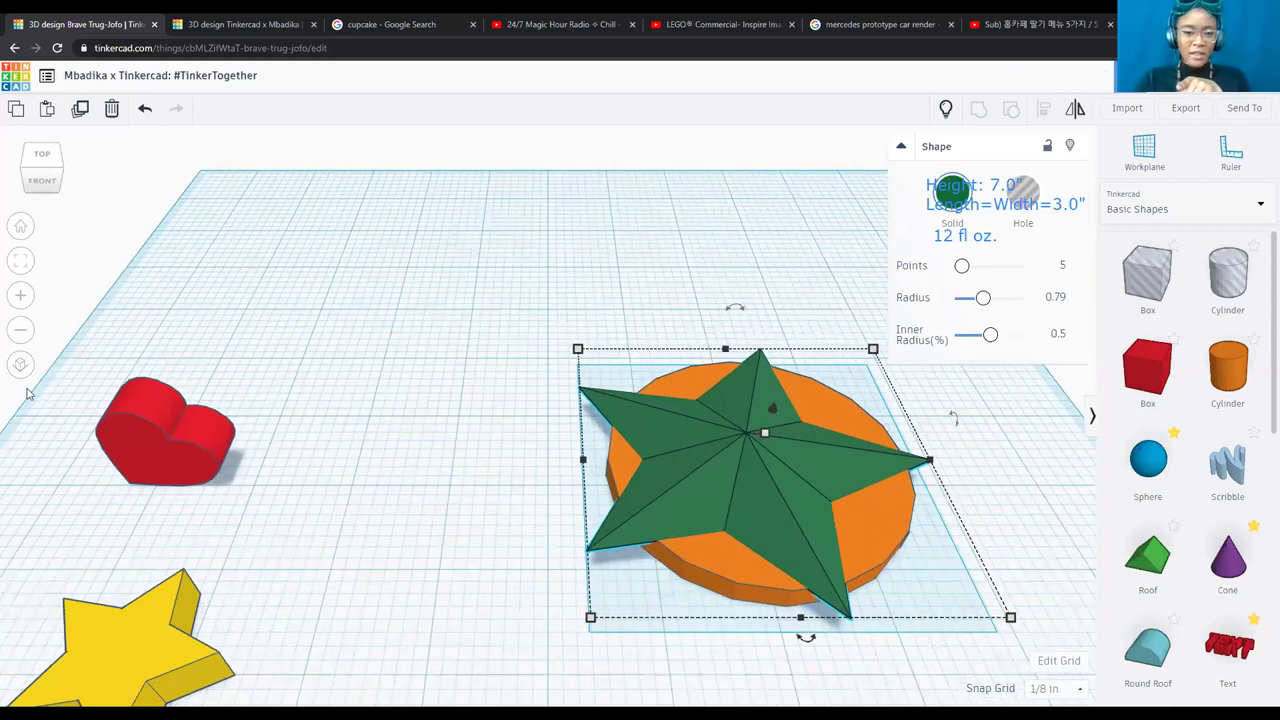
{"action": "left_click", "coordinate": [20, 261]}
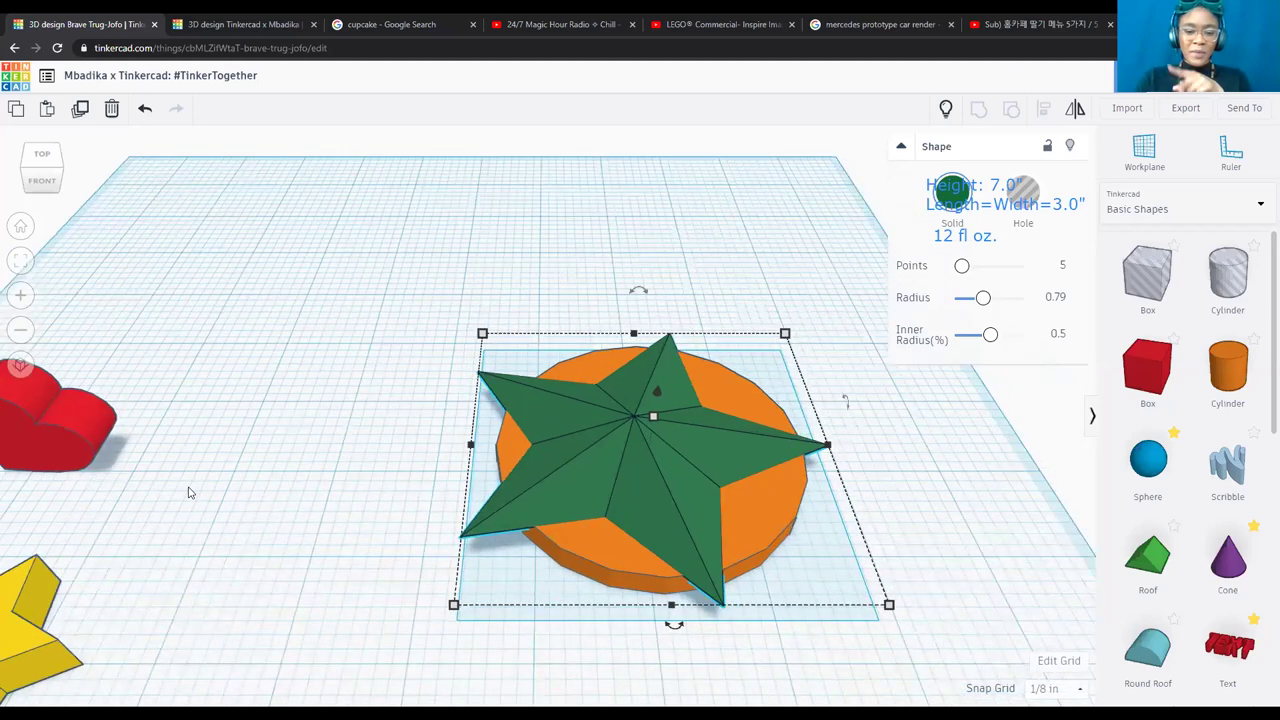
{"action": "left_click_drag", "start_coordinate": [549, 609], "coordinate": [637, 681]}
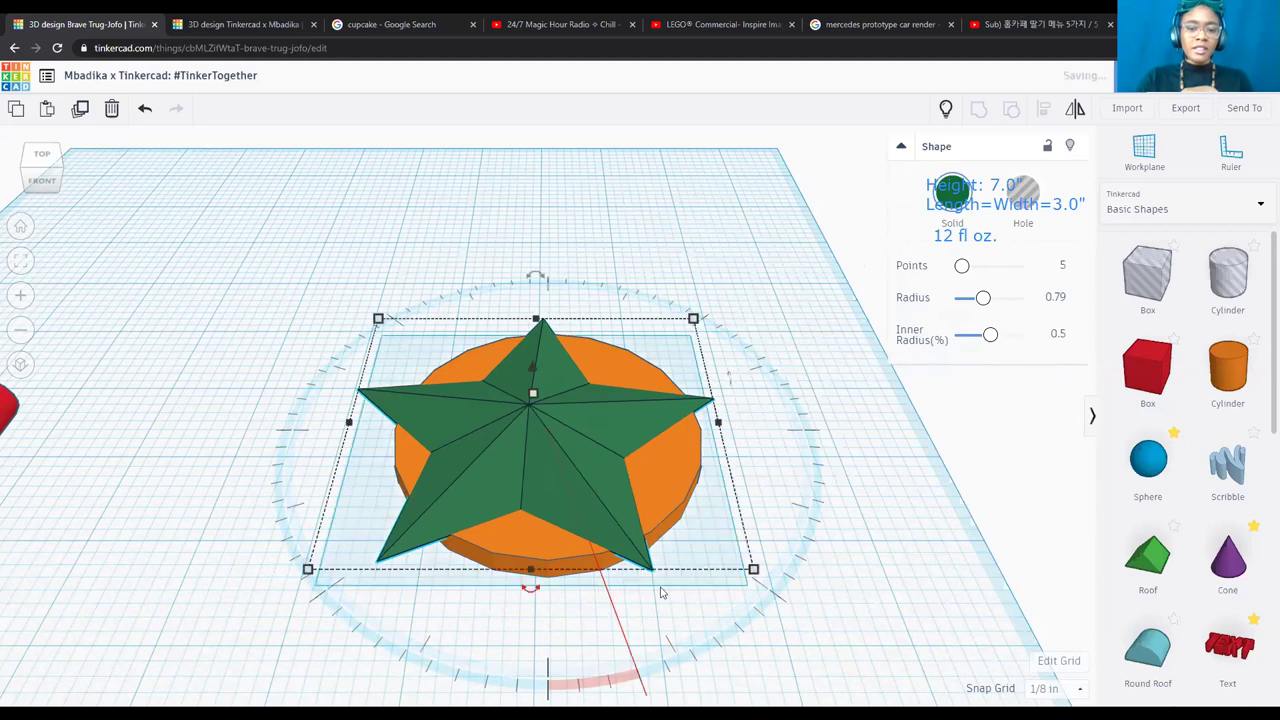
Select the star and disc together and centre the disc beneath the star on both axes.
{"action": "left_click", "coordinate": [766, 491]}
{"action": "left_click", "coordinate": [673, 487]}
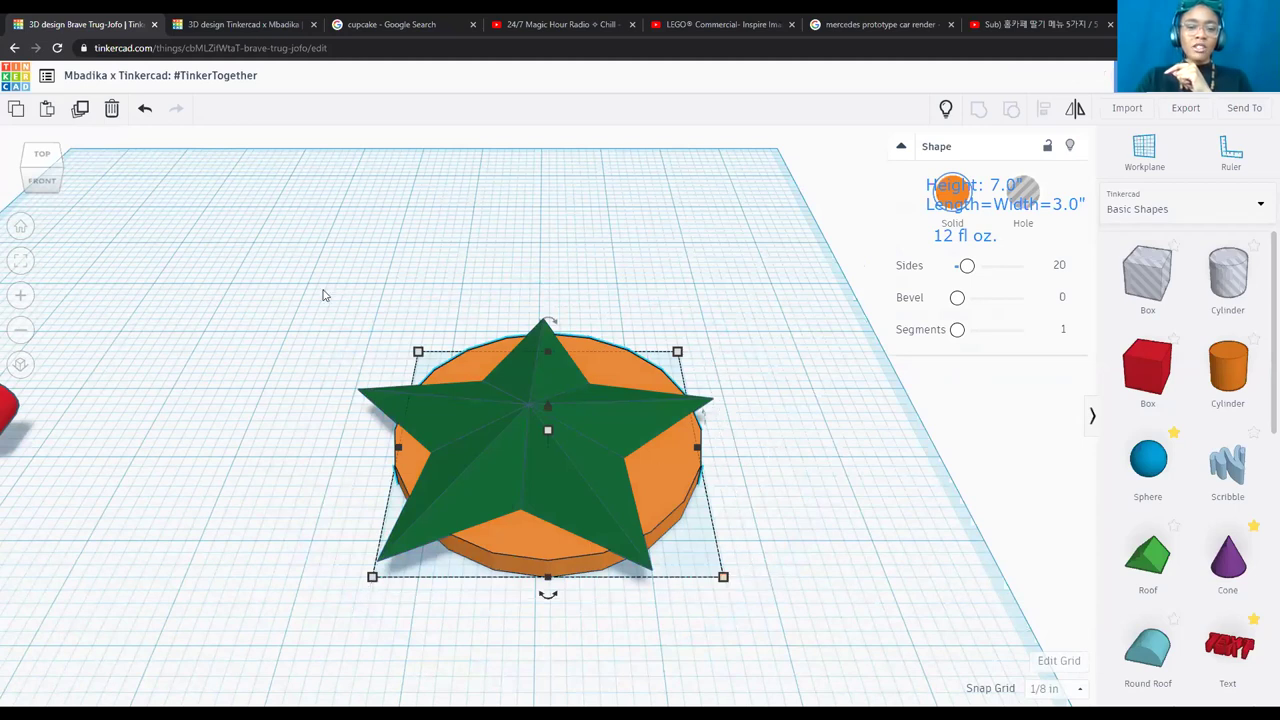
{"action": "left_click_drag", "start_coordinate": [770, 644], "coordinate": [318, 289]}
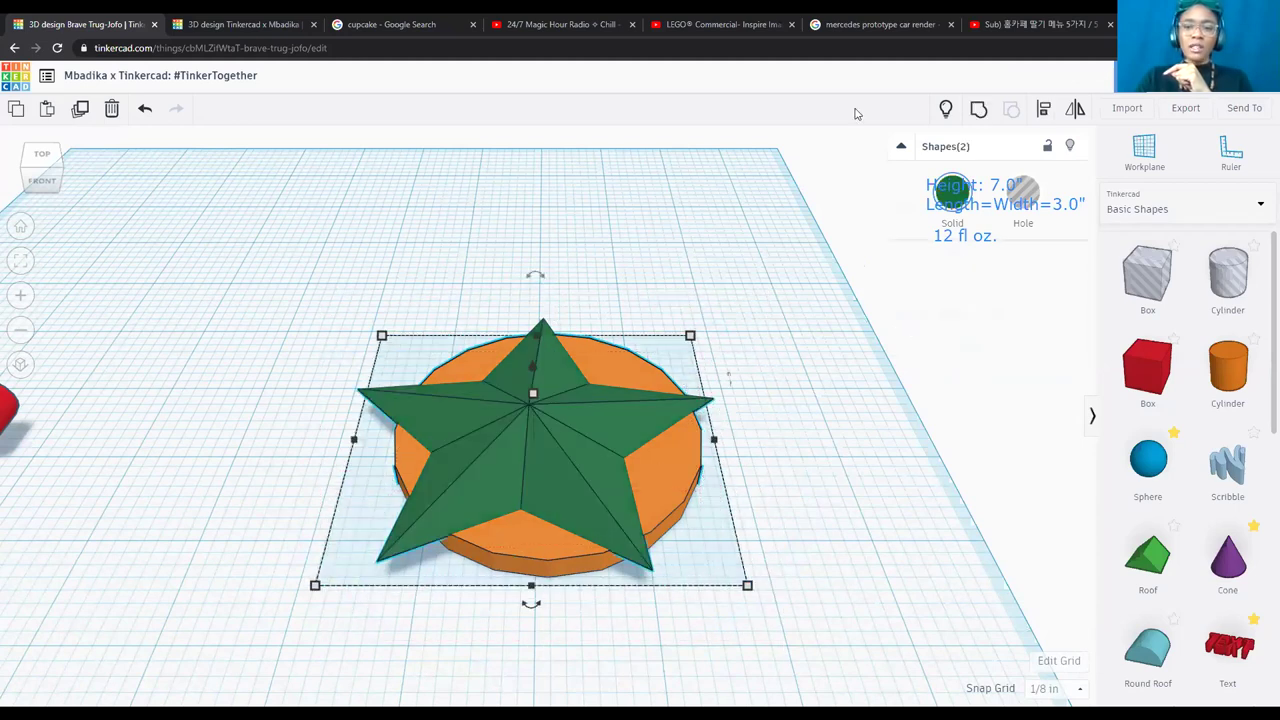
{"action": "left_click", "coordinate": [1047, 117]}
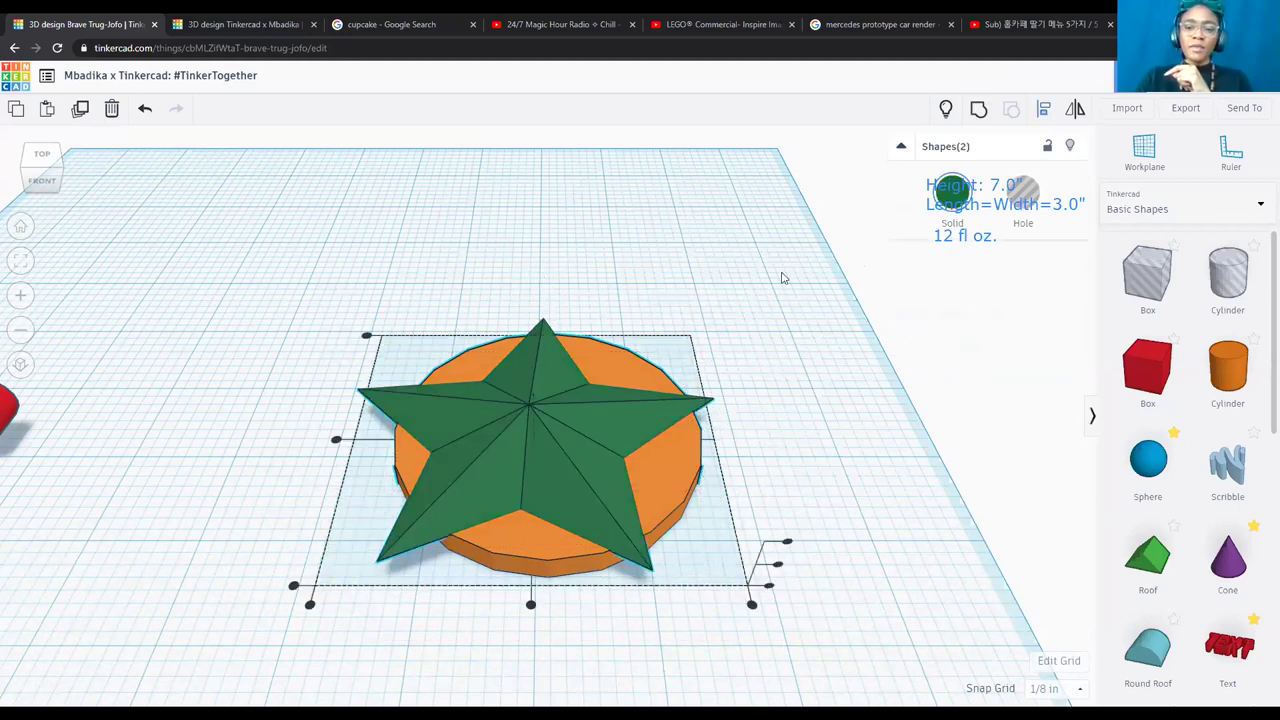
{"action": "left_click", "coordinate": [531, 605]}
{"action": "left_click", "coordinate": [336, 440]}
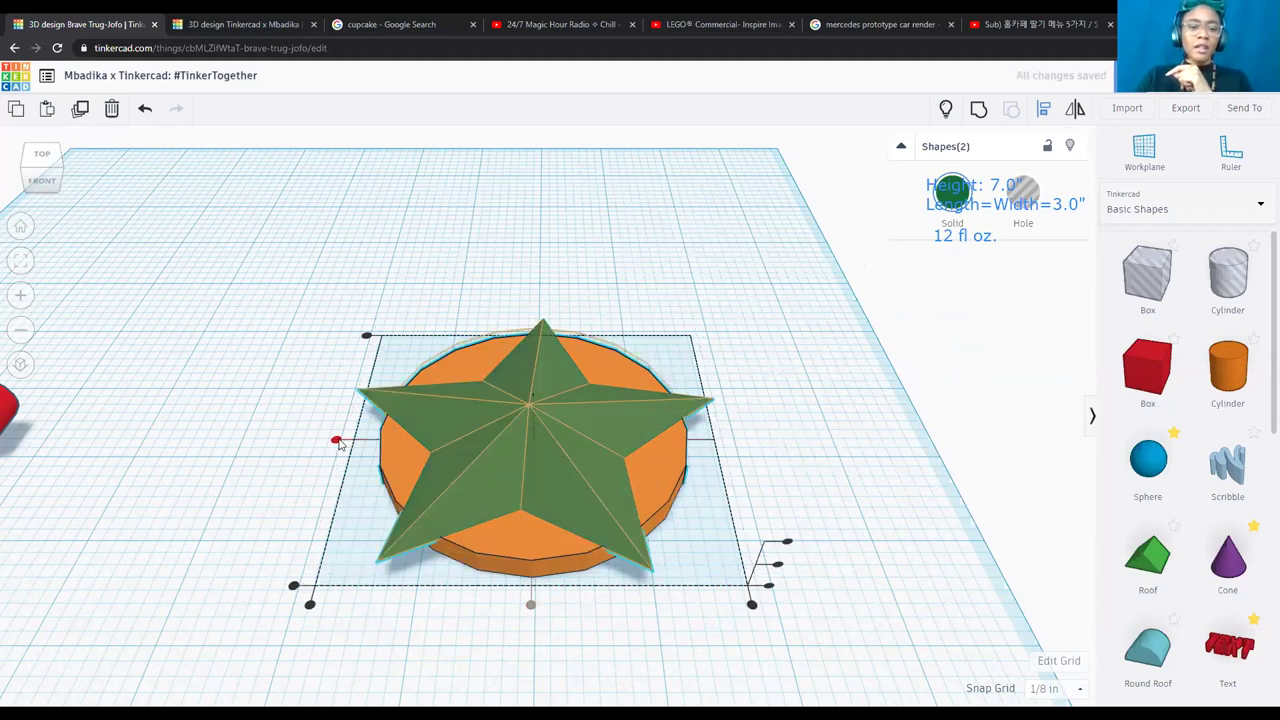
{"action": "left_click", "coordinate": [721, 413]}
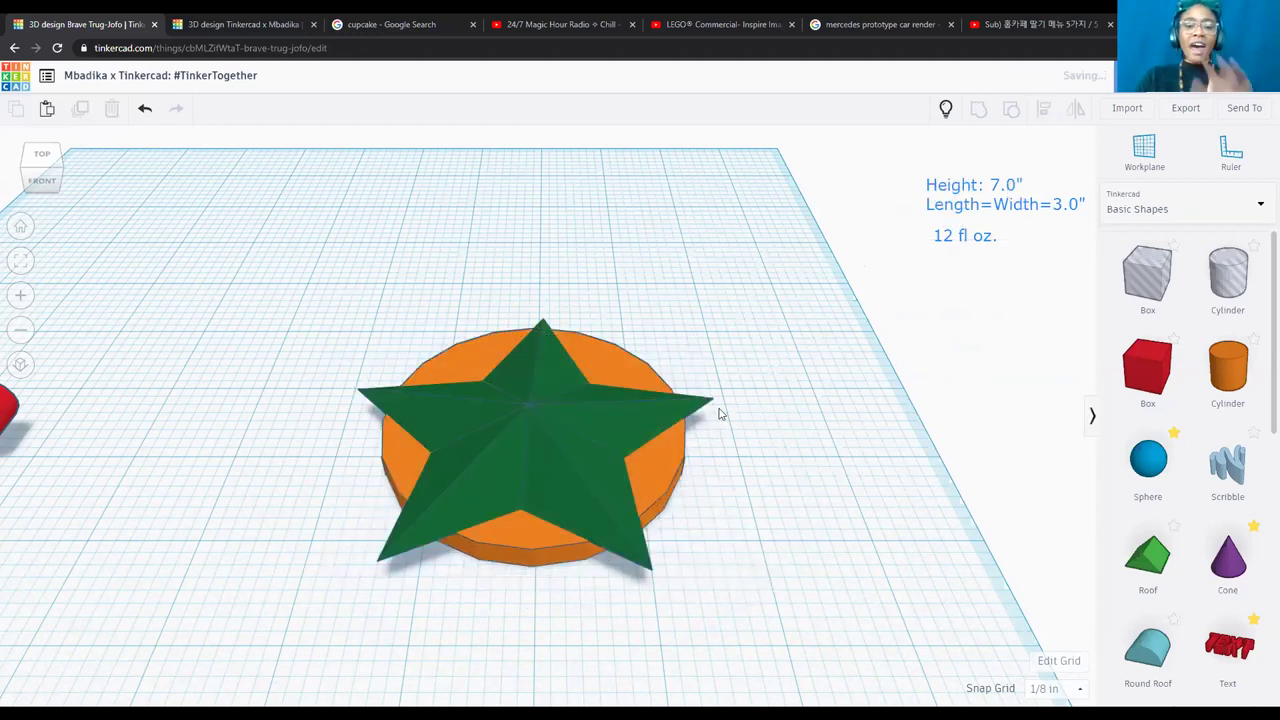
From the top view, recolour the orange disc red.
{"action": "left_click", "coordinate": [51, 157]}
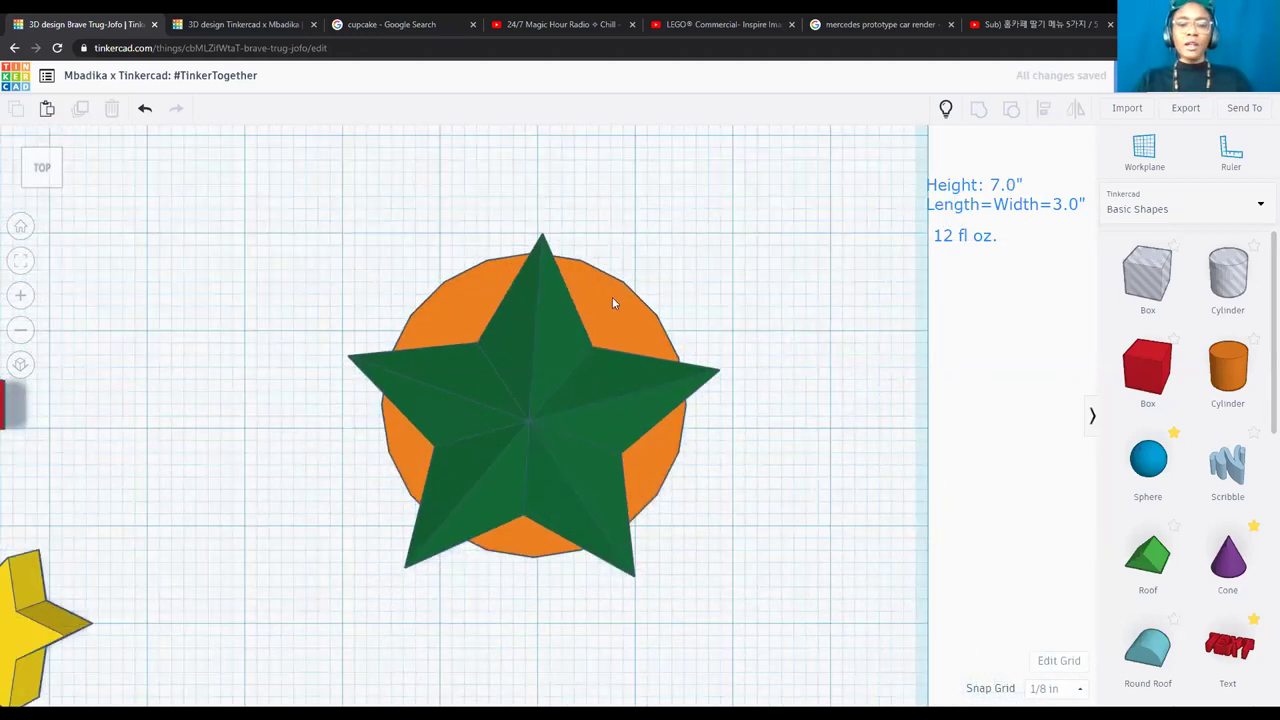
{"action": "left_click", "coordinate": [613, 303]}
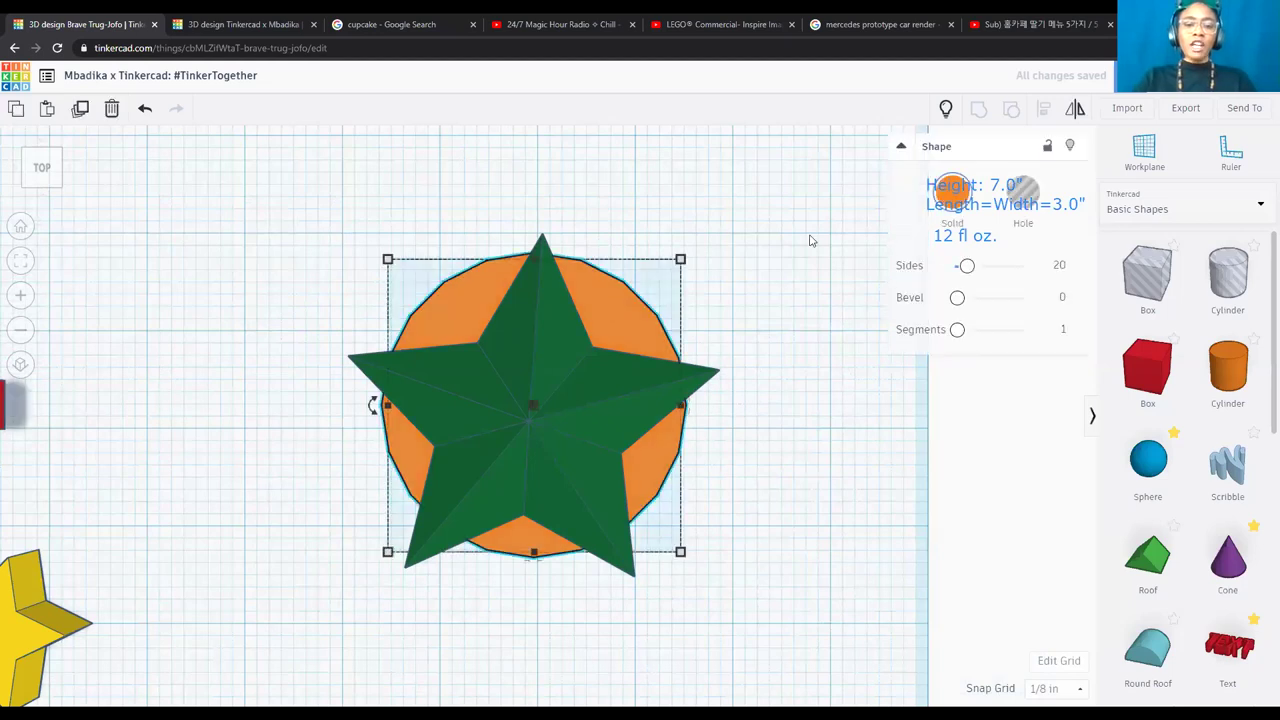
{"action": "left_click", "coordinate": [950, 186]}
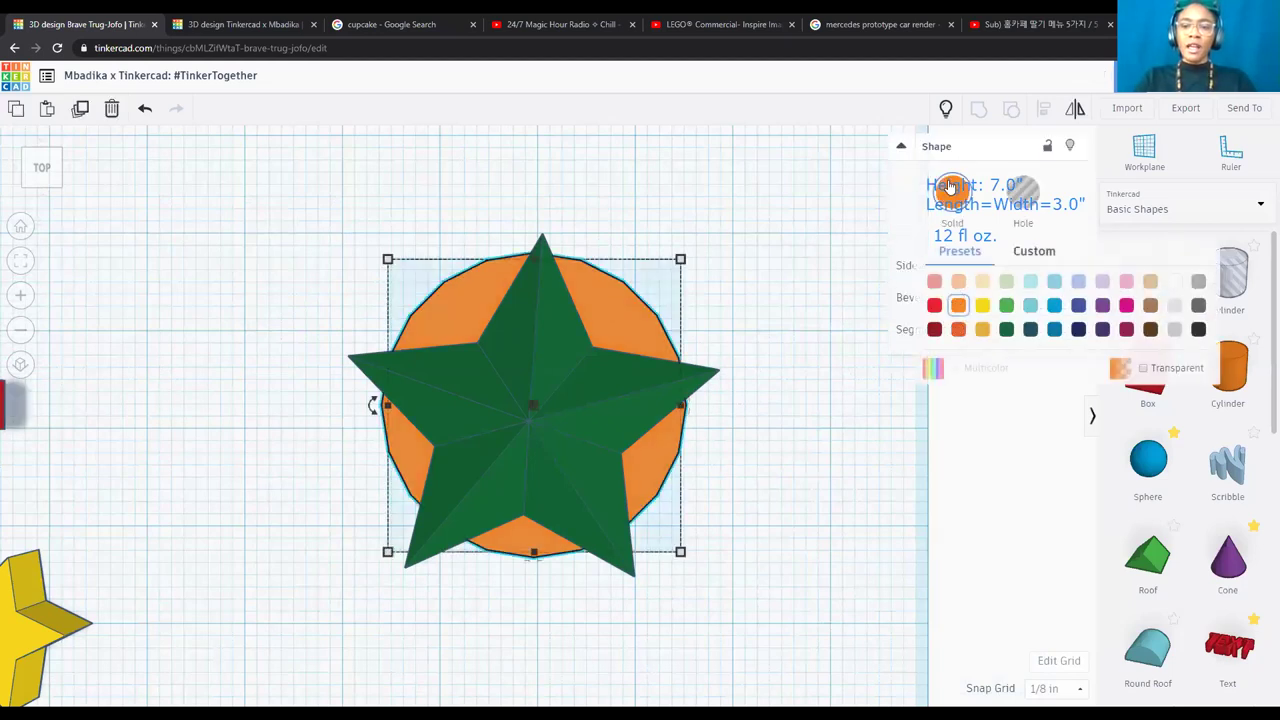
{"action": "left_click", "coordinate": [934, 307]}
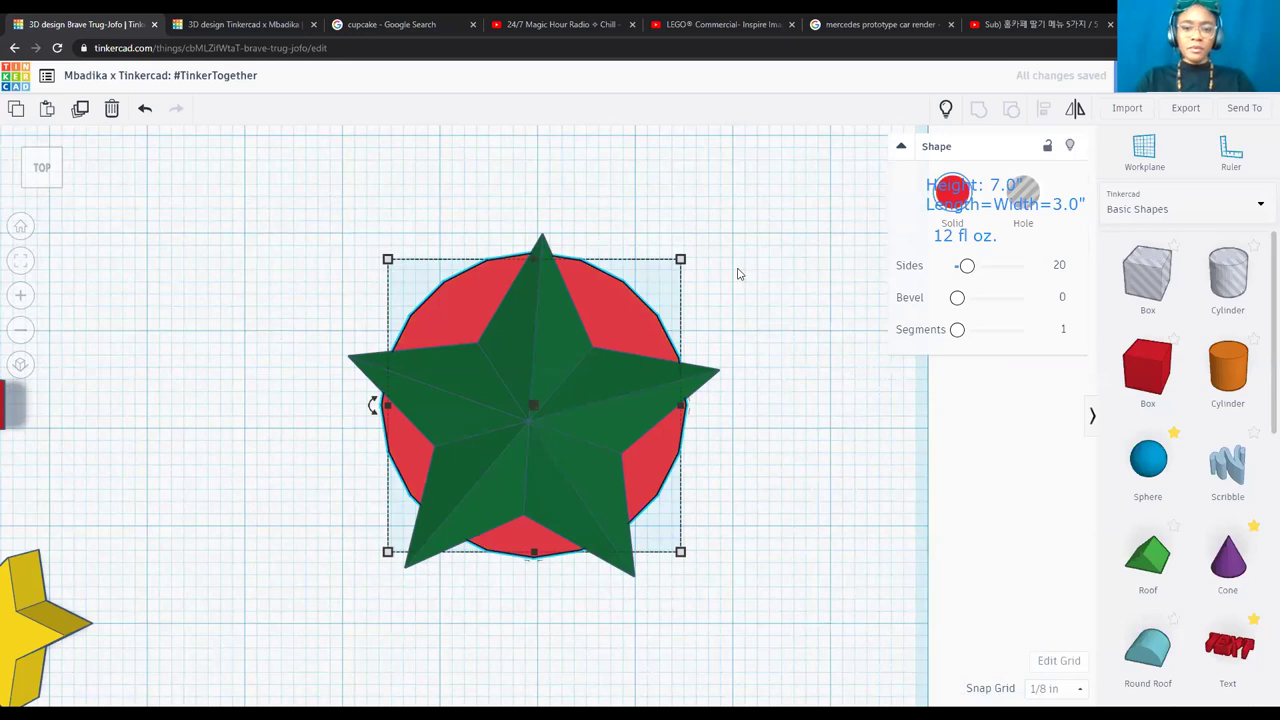
{"action": "left_click", "coordinate": [203, 255]}
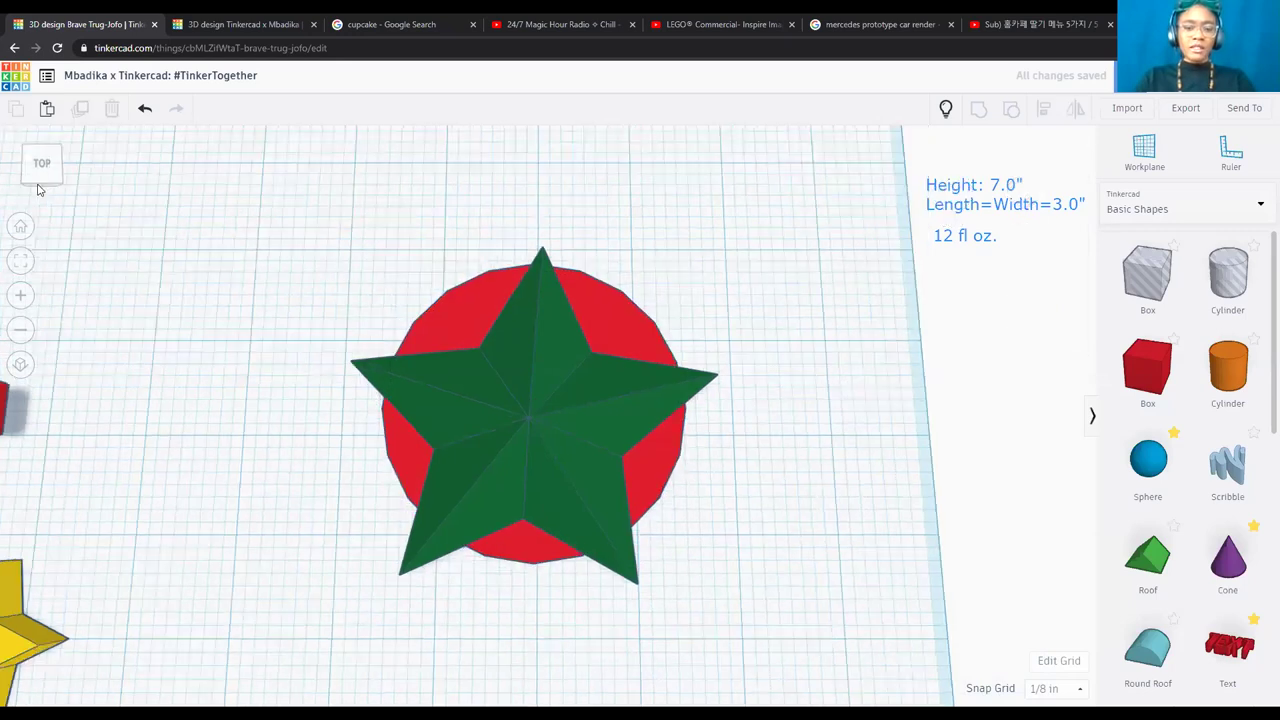
From the front view, lower the green star slightly so its base sinks into the red disc.
{"action": "right_click_drag", "start_coordinate": [151, 237], "coordinate": [265, 275]}
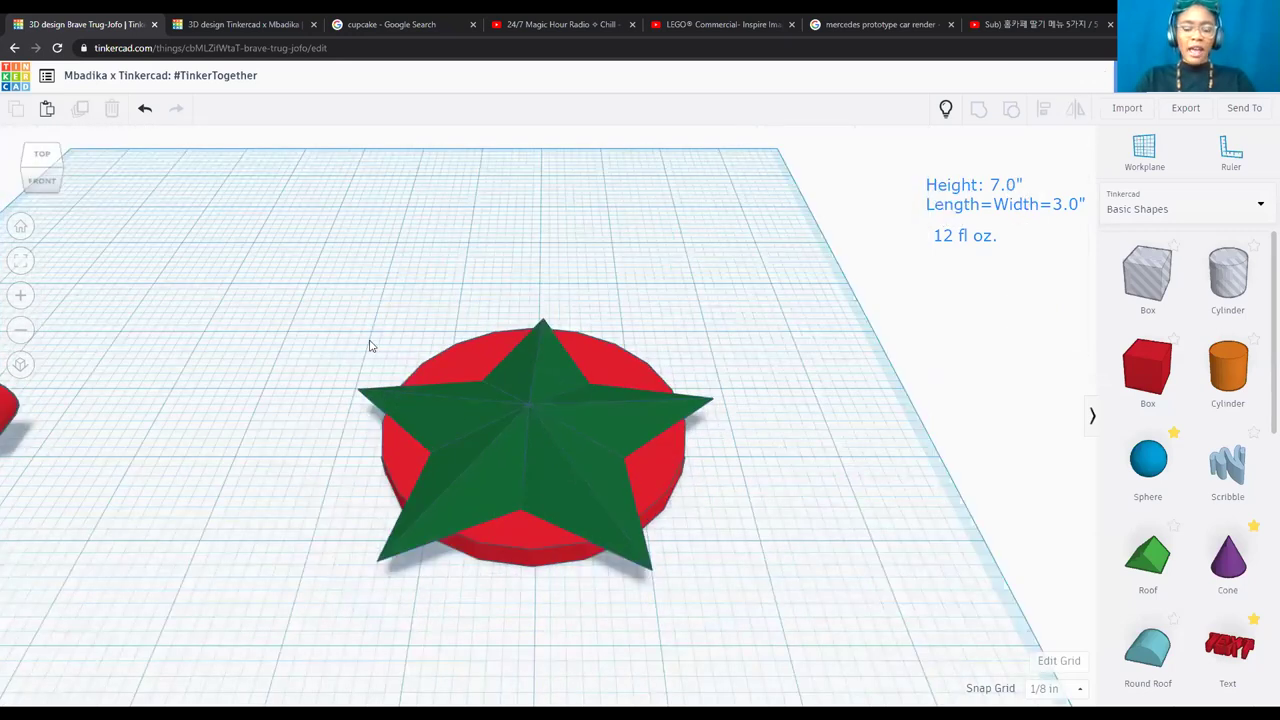
{"action": "scroll", "coordinate": [686, 423], "scroll_direction": "down", "scroll_amount": 2}
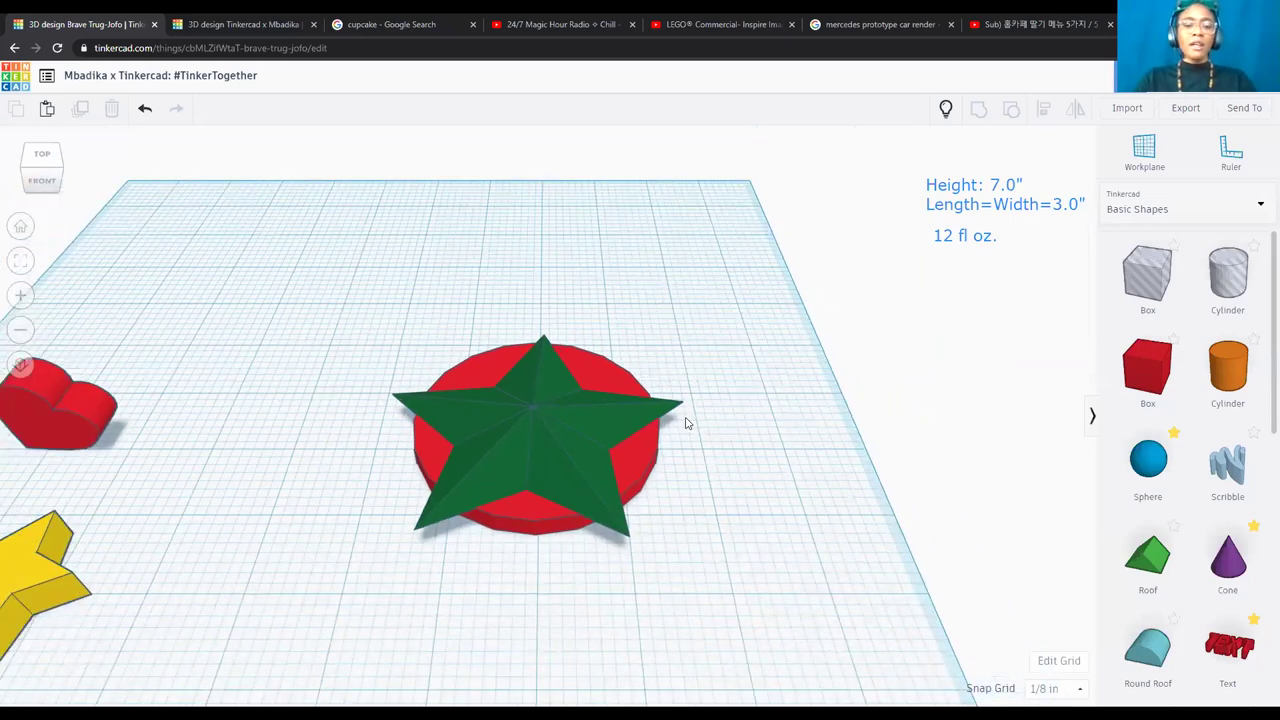
{"action": "scroll", "coordinate": [556, 423], "scroll_direction": "down", "scroll_amount": 2}
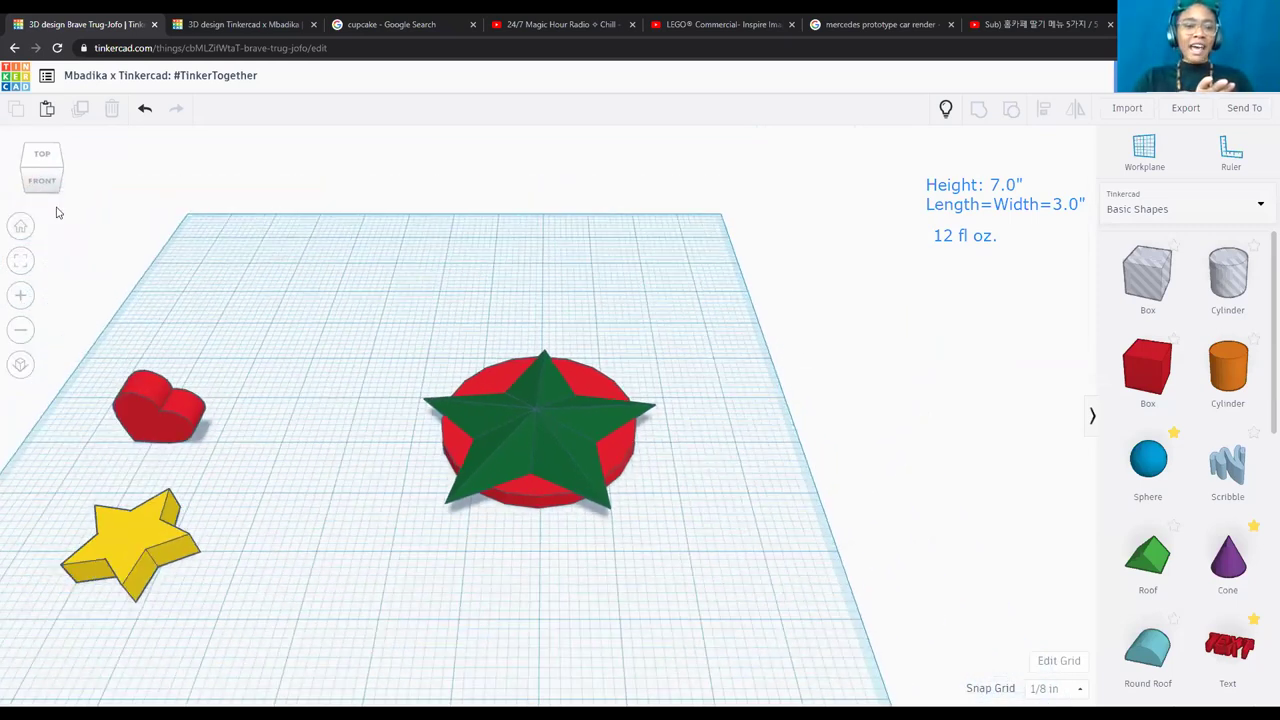
{"action": "left_click", "coordinate": [44, 182]}
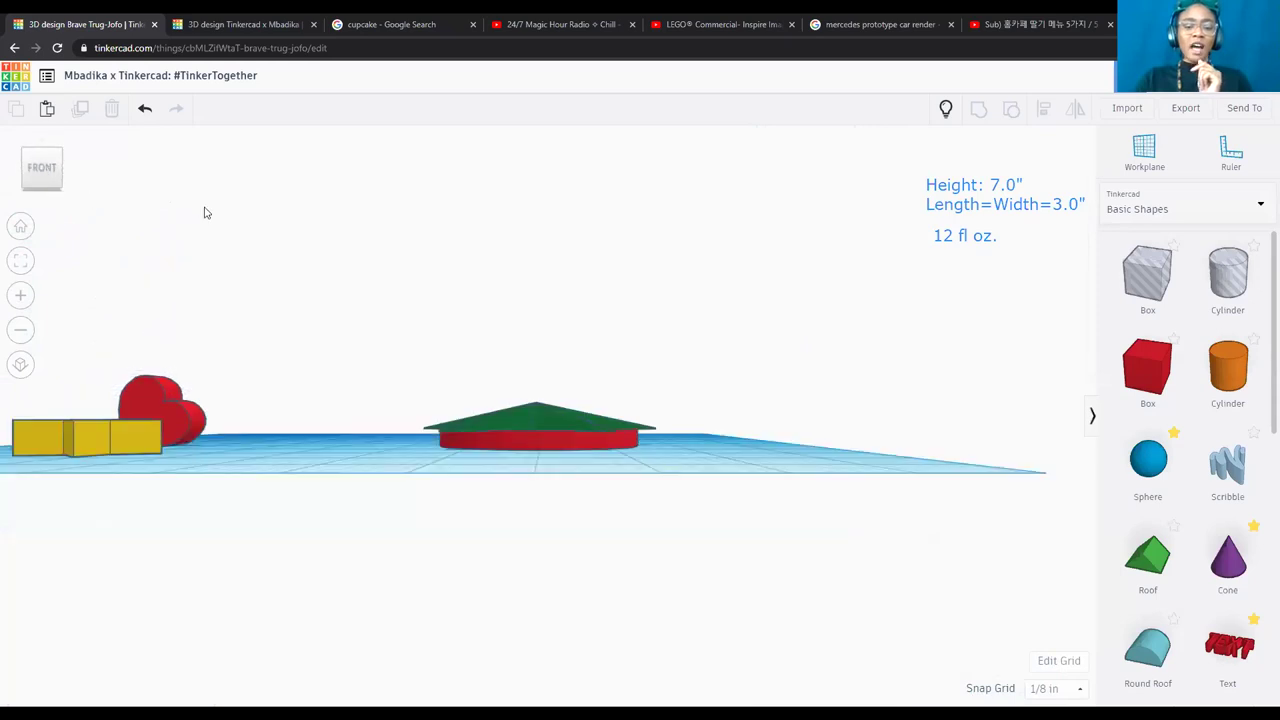
{"action": "left_click", "coordinate": [537, 419]}
{"action": "left_click_drag", "start_coordinate": [538, 467], "coordinate": [538, 470]}
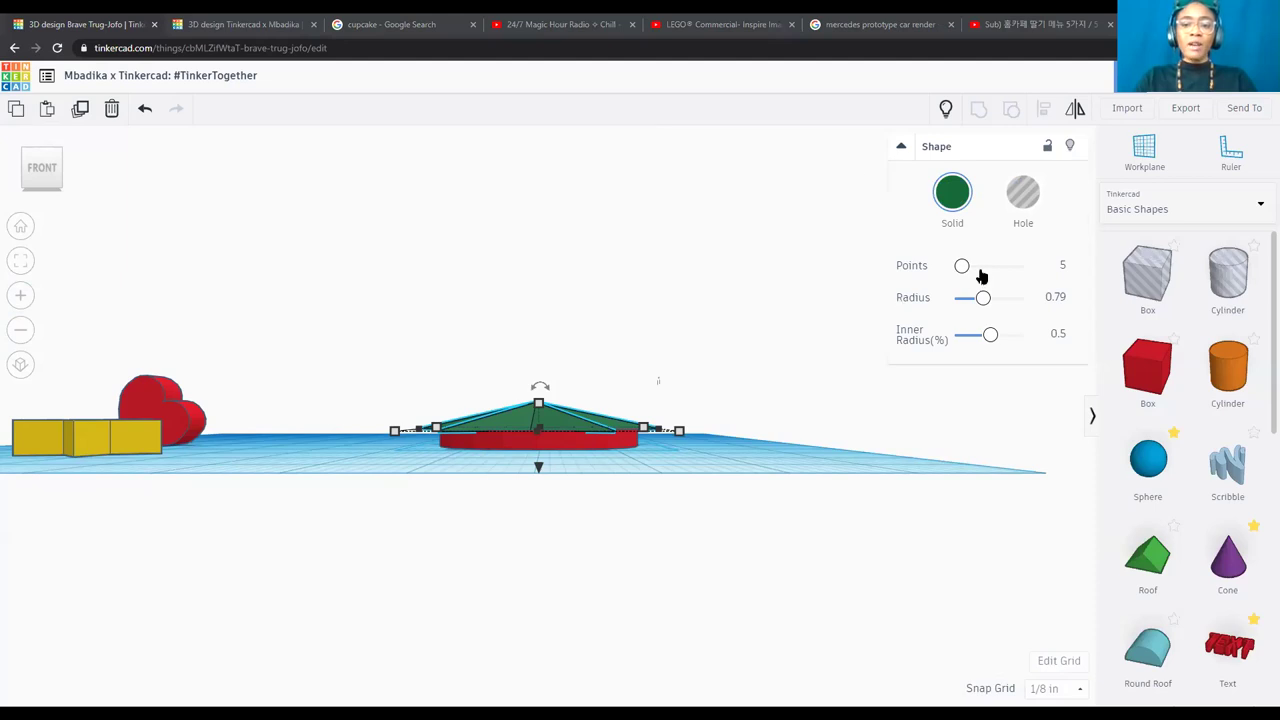
Give the green star 8 points, radius 1.12 and inner radius 0.44, then box-select it with the disc.
{"action": "left_click_drag", "start_coordinate": [962, 270], "coordinate": [969, 266]}
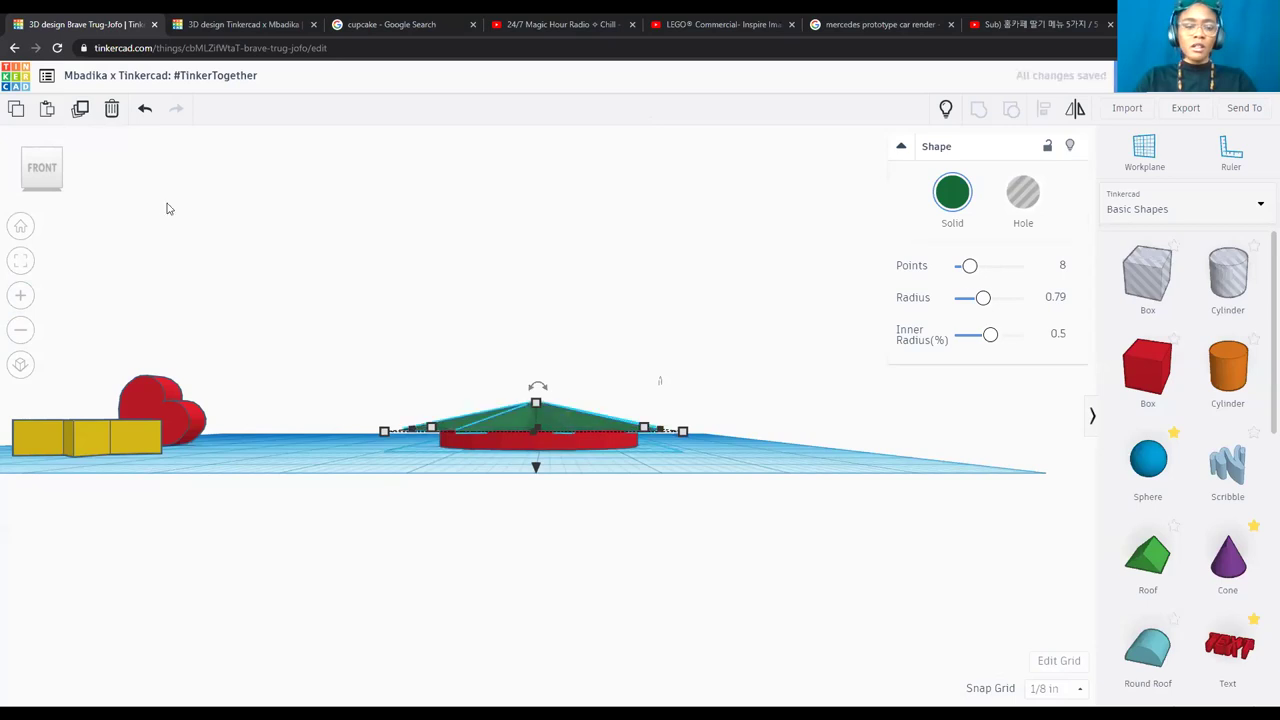
{"action": "left_click", "coordinate": [40, 157]}
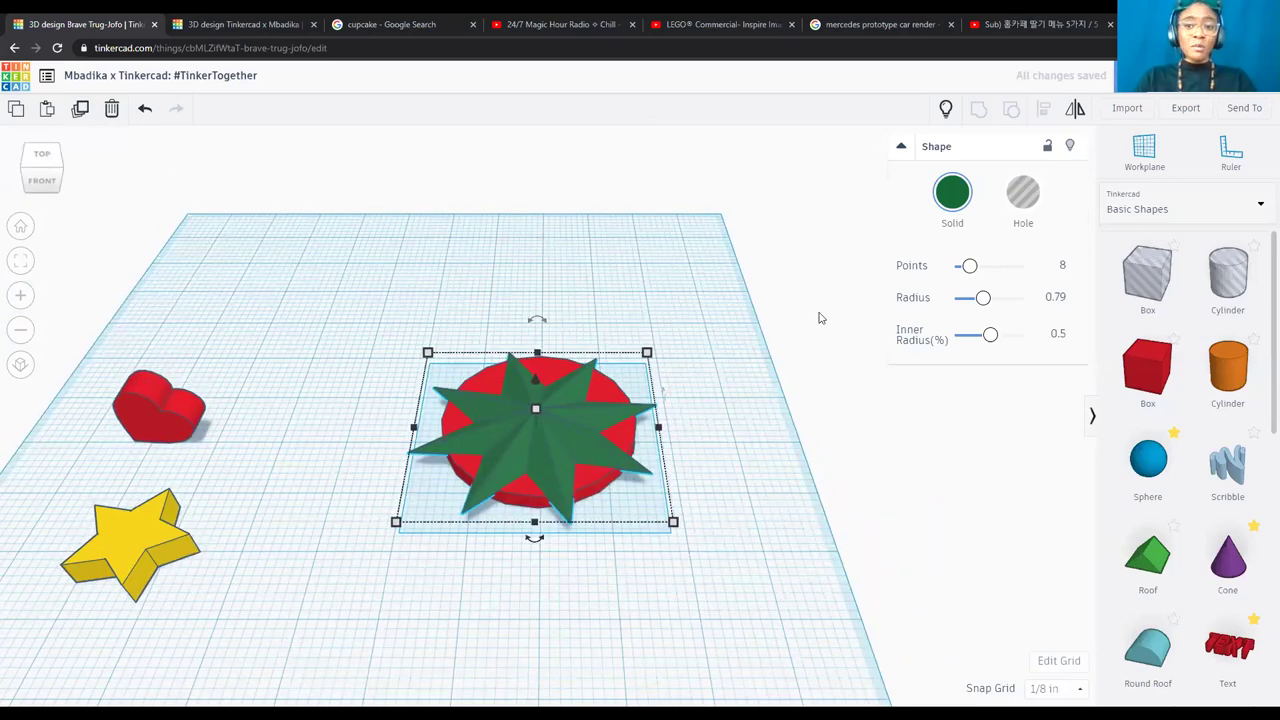
{"action": "left_click_drag", "start_coordinate": [984, 301], "coordinate": [973, 298]}
{"action": "left_click", "coordinate": [1004, 297]}
{"action": "left_click_drag", "start_coordinate": [999, 310], "coordinate": [987, 338]}
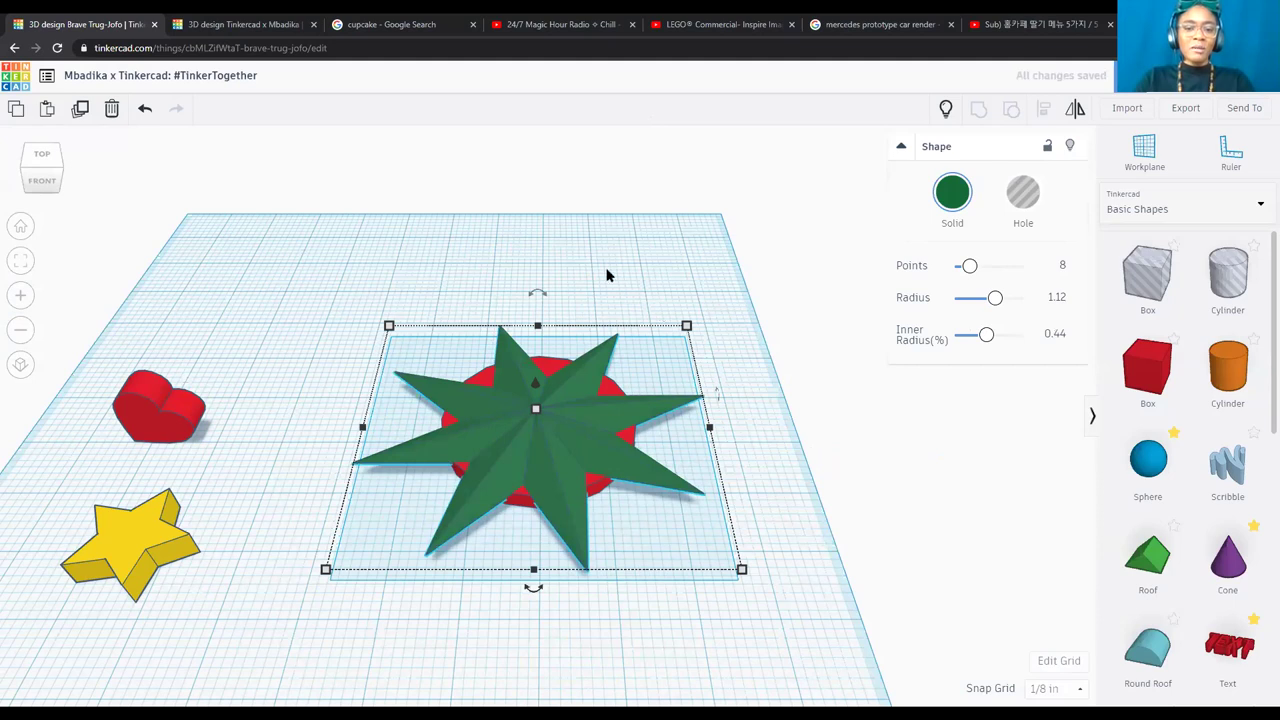
{"action": "left_click", "coordinate": [418, 279]}
{"action": "left_click_drag", "start_coordinate": [418, 279], "coordinate": [768, 526]}
Centre the eight-point star over the red disc on both axes and select both together.
{"action": "left_click", "coordinate": [1043, 108]}
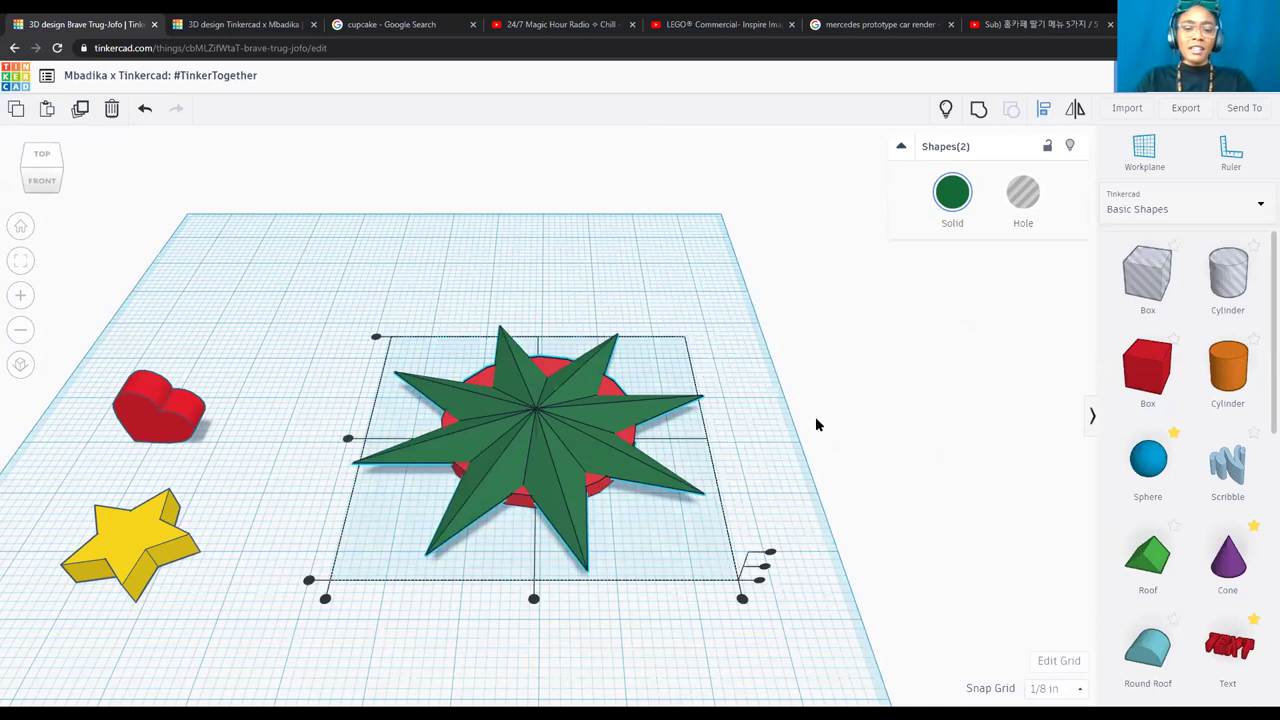
{"action": "left_click", "coordinate": [533, 599]}
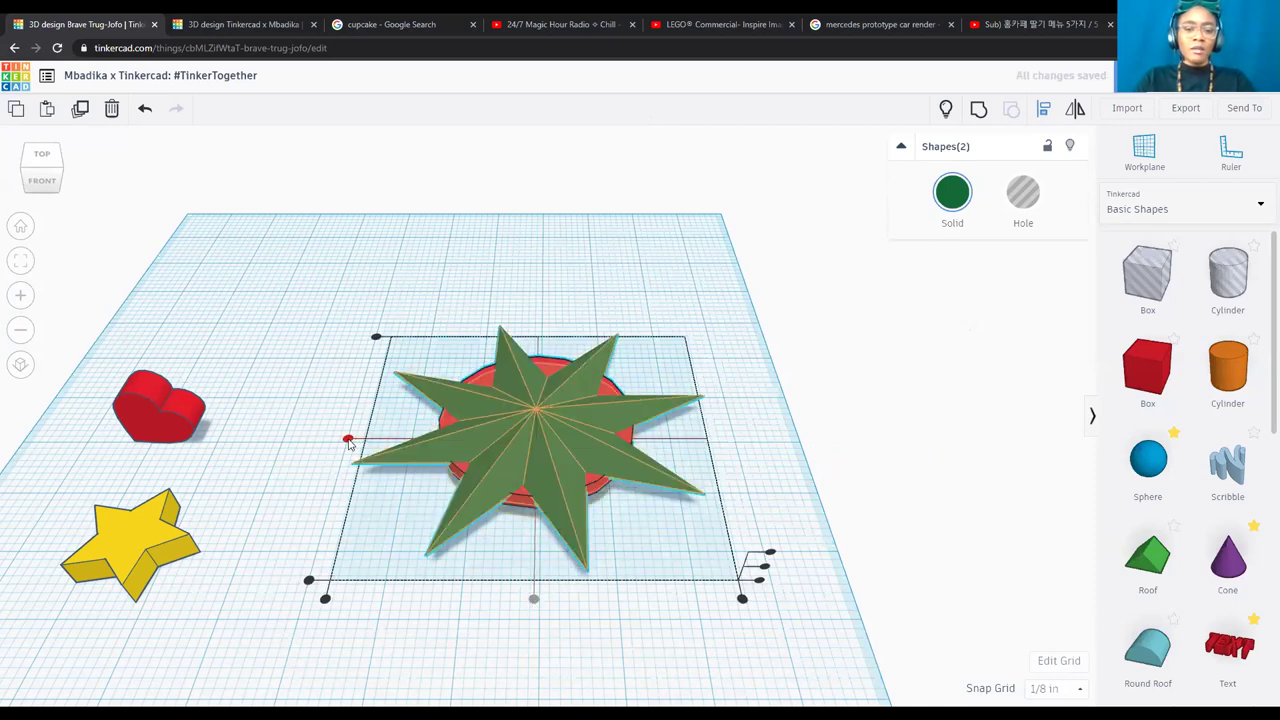
{"action": "left_click", "coordinate": [348, 441]}
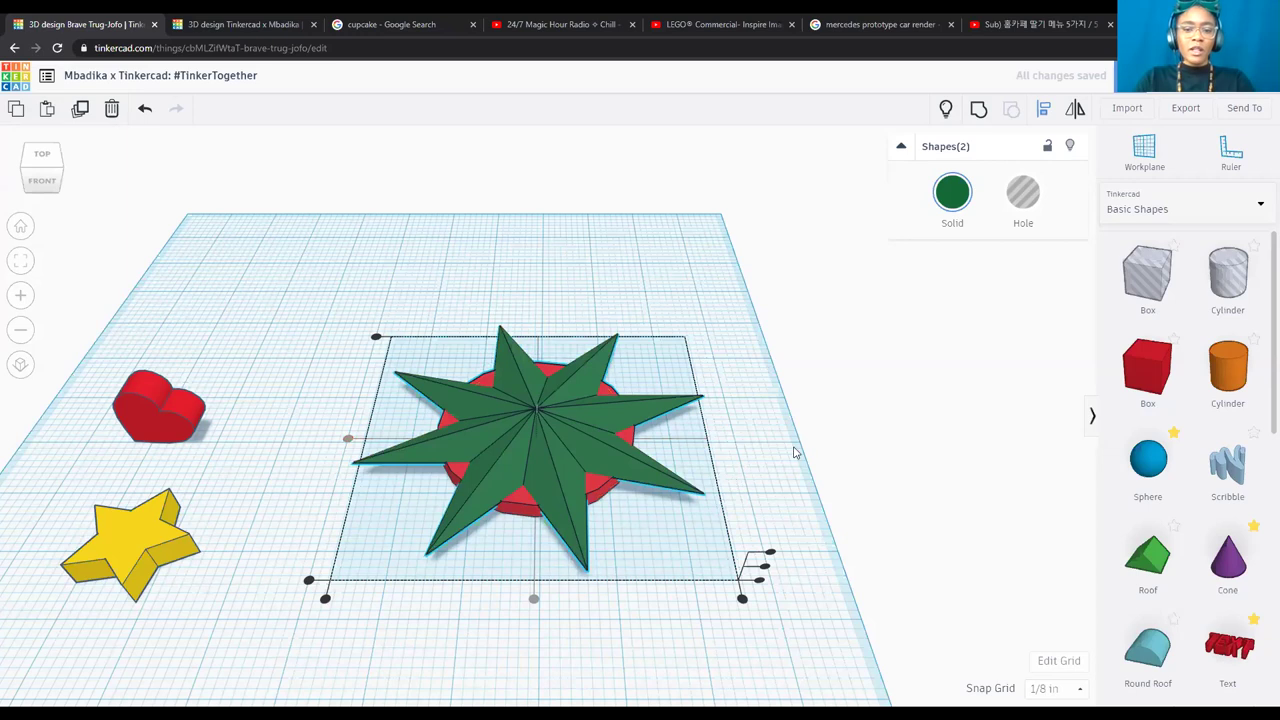
{"action": "left_click", "coordinate": [649, 484]}
{"action": "left_click", "coordinate": [429, 343]}
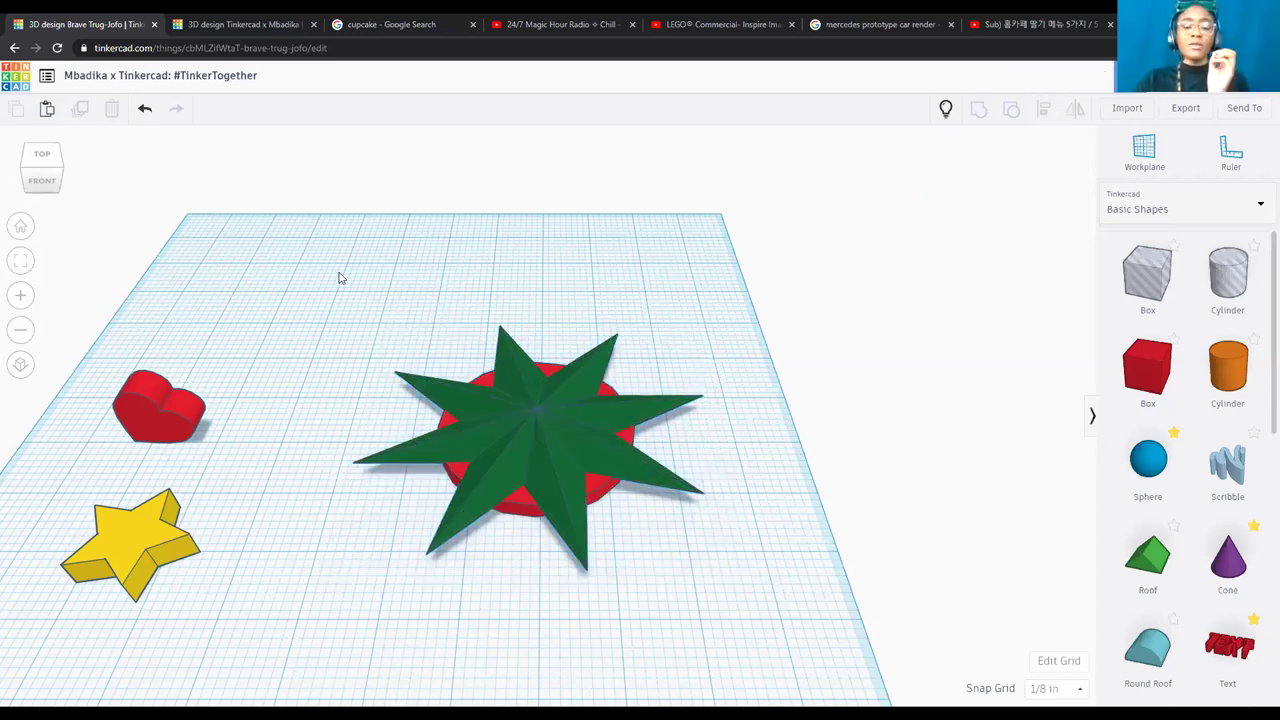
{"action": "left_click_drag", "start_coordinate": [336, 277], "coordinate": [729, 639]}
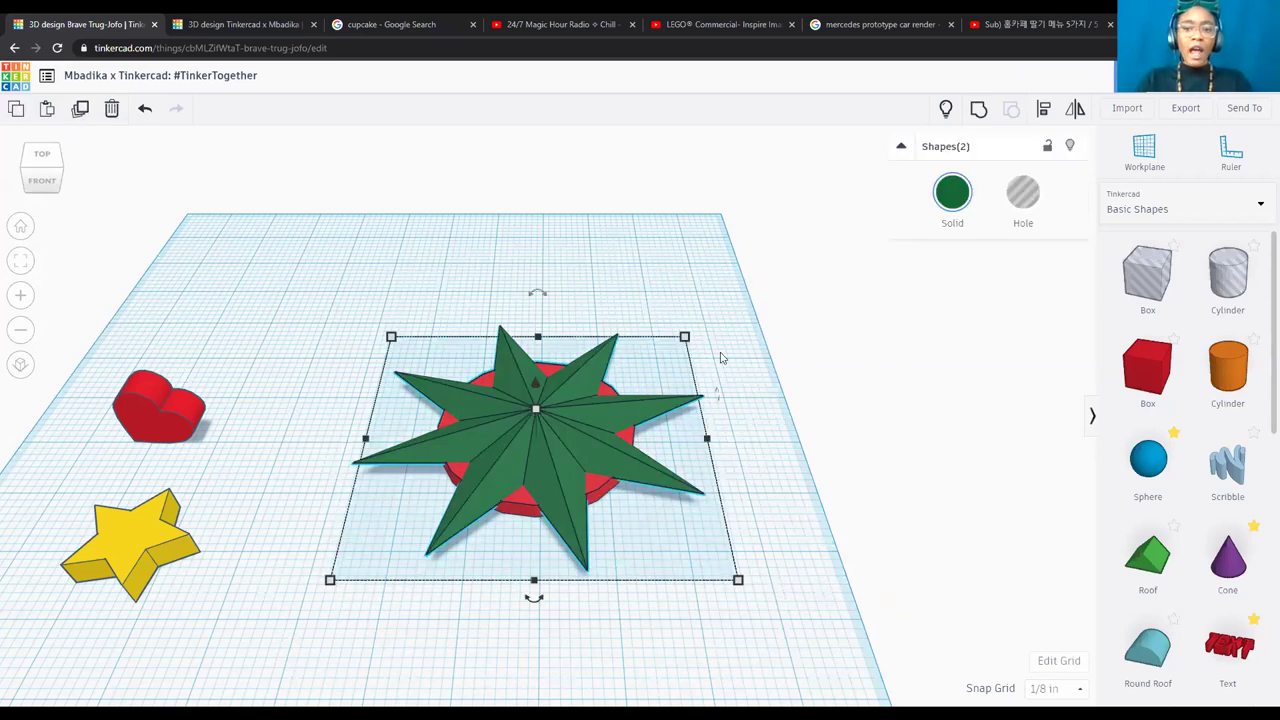
Group the star and red disc, make the group Multicolor, and move it toward the back.
{"action": "left_click", "coordinate": [980, 110]}
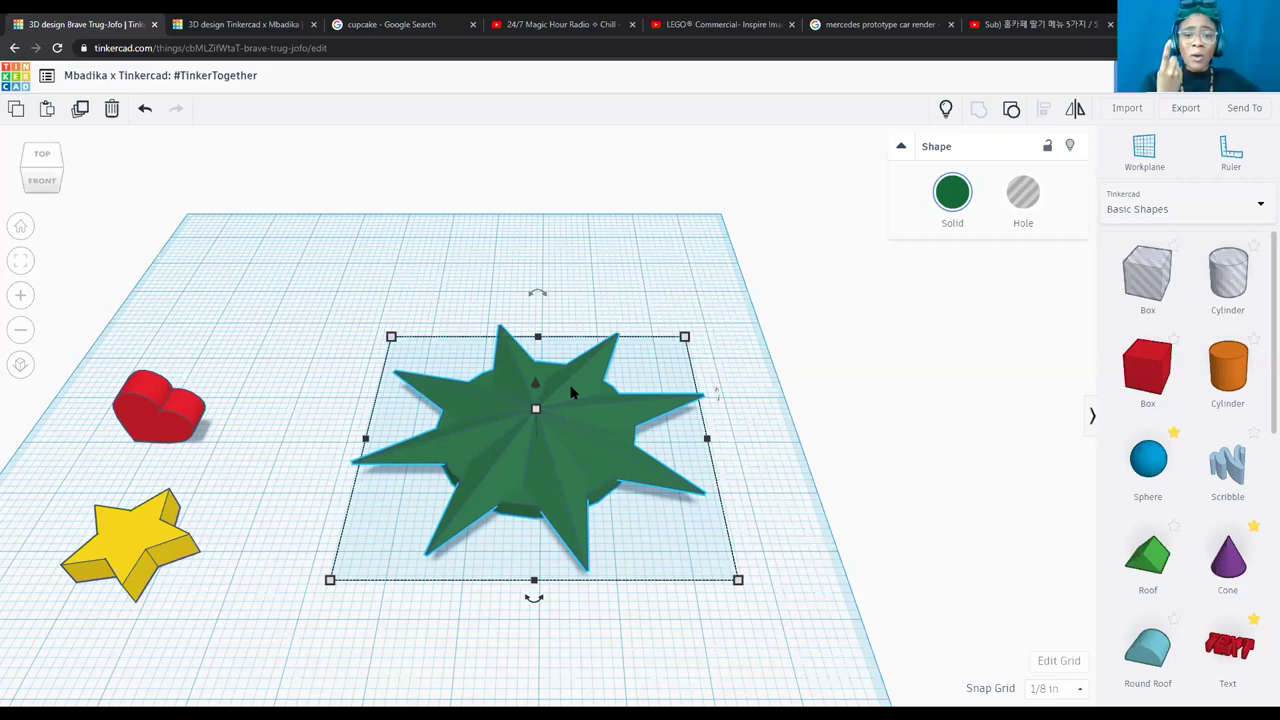
{"action": "left_click", "coordinate": [951, 198]}
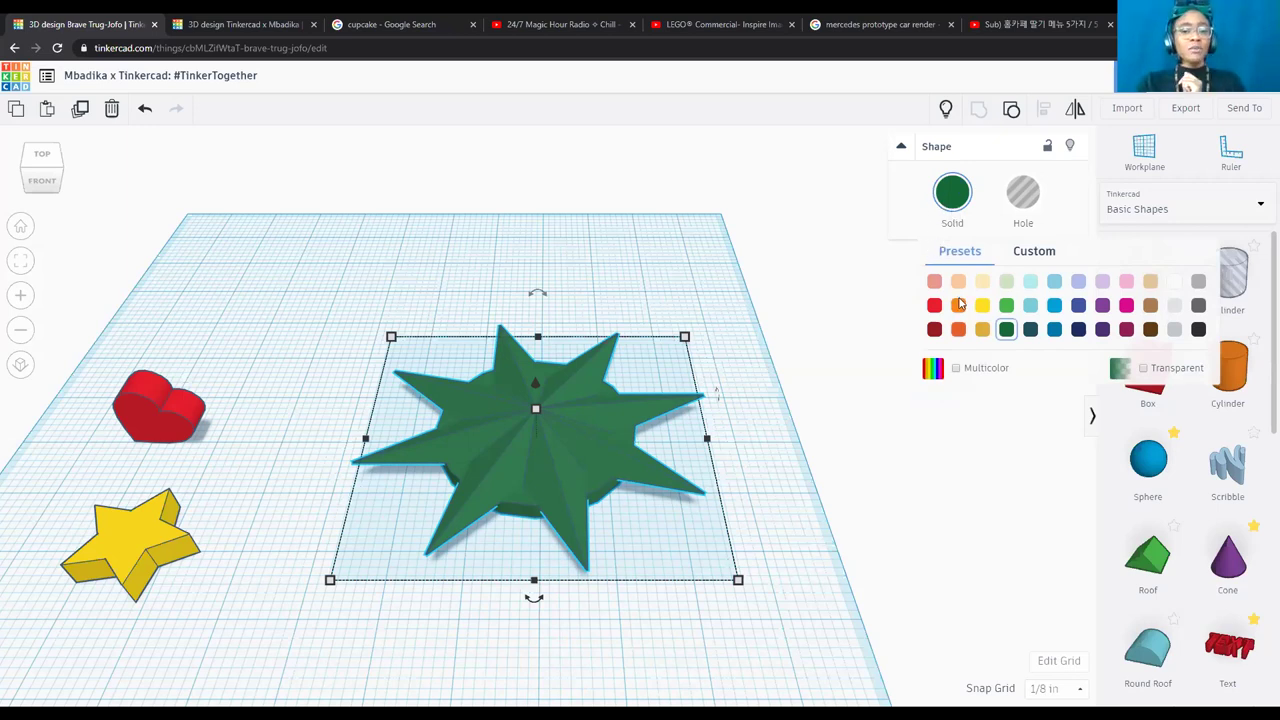
{"action": "left_click", "coordinate": [956, 369]}
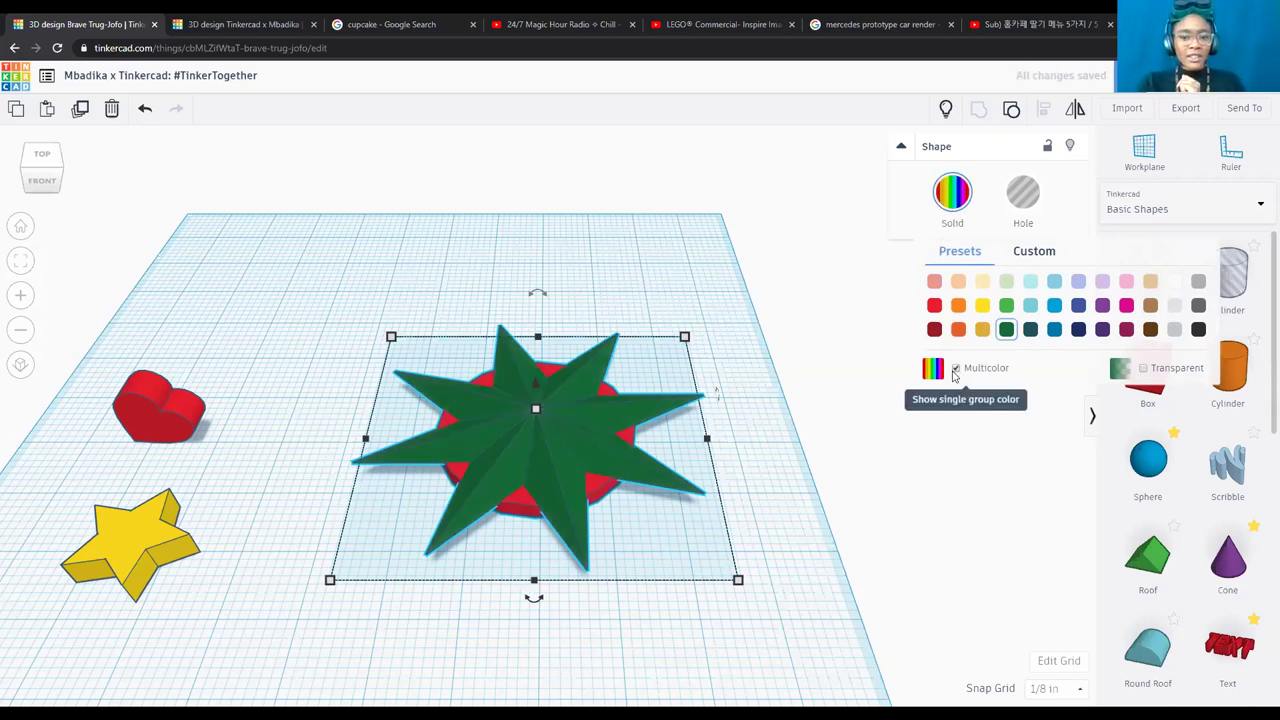
{"action": "left_click_drag", "start_coordinate": [548, 426], "coordinate": [597, 274]}
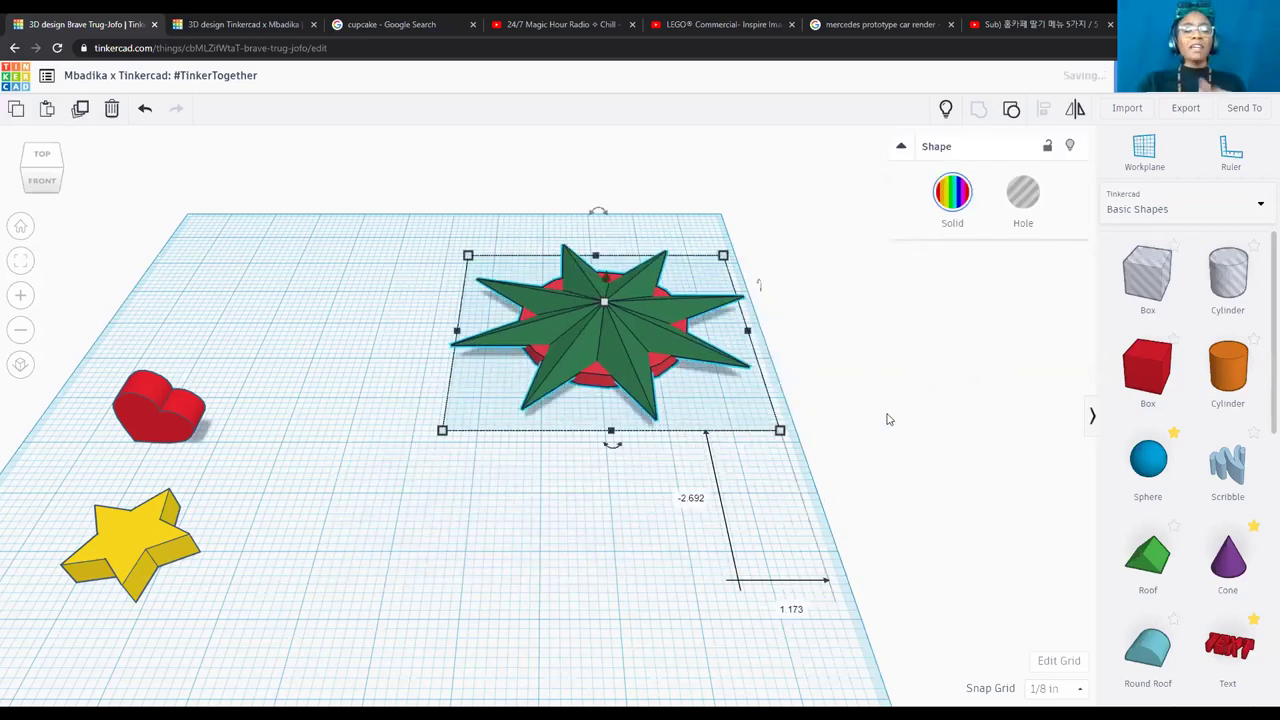
Show the hidden red cone again and view the scene from an angled overview.
{"action": "left_click", "coordinate": [645, 506]}
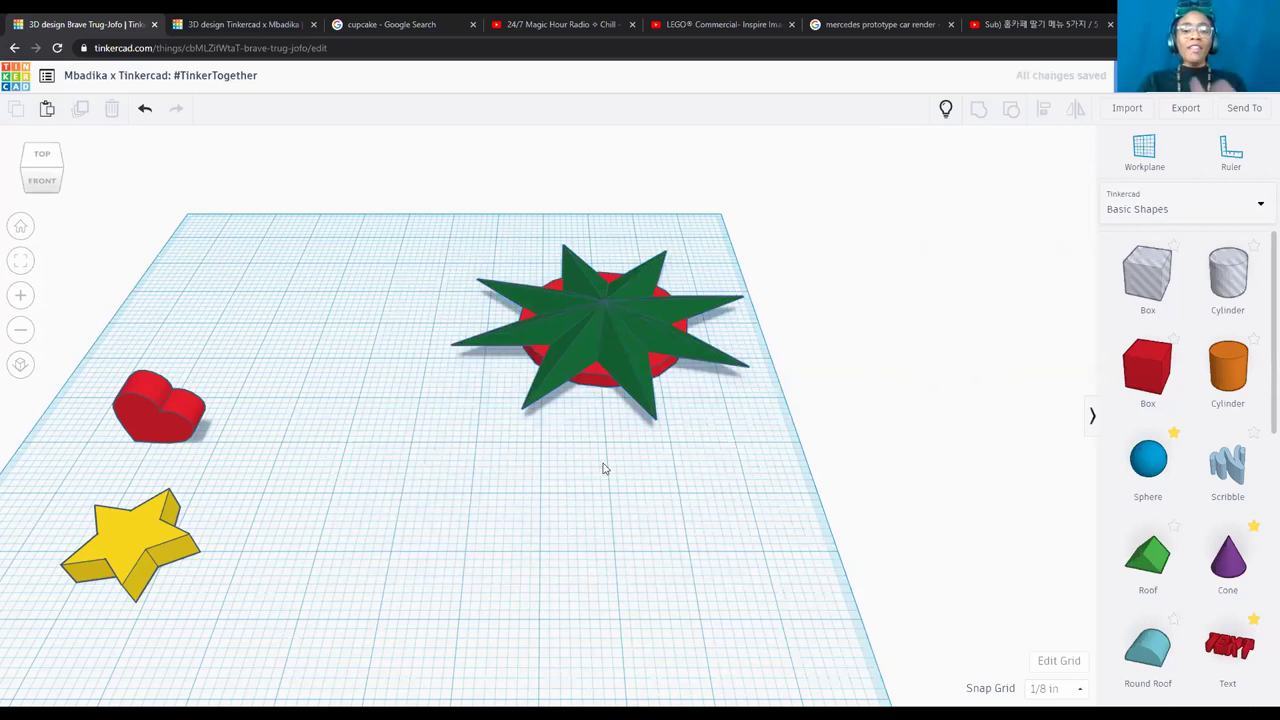
{"action": "left_click", "coordinate": [946, 112]}
{"action": "scroll", "coordinate": [634, 540], "scroll_direction": "down", "scroll_amount": 5}
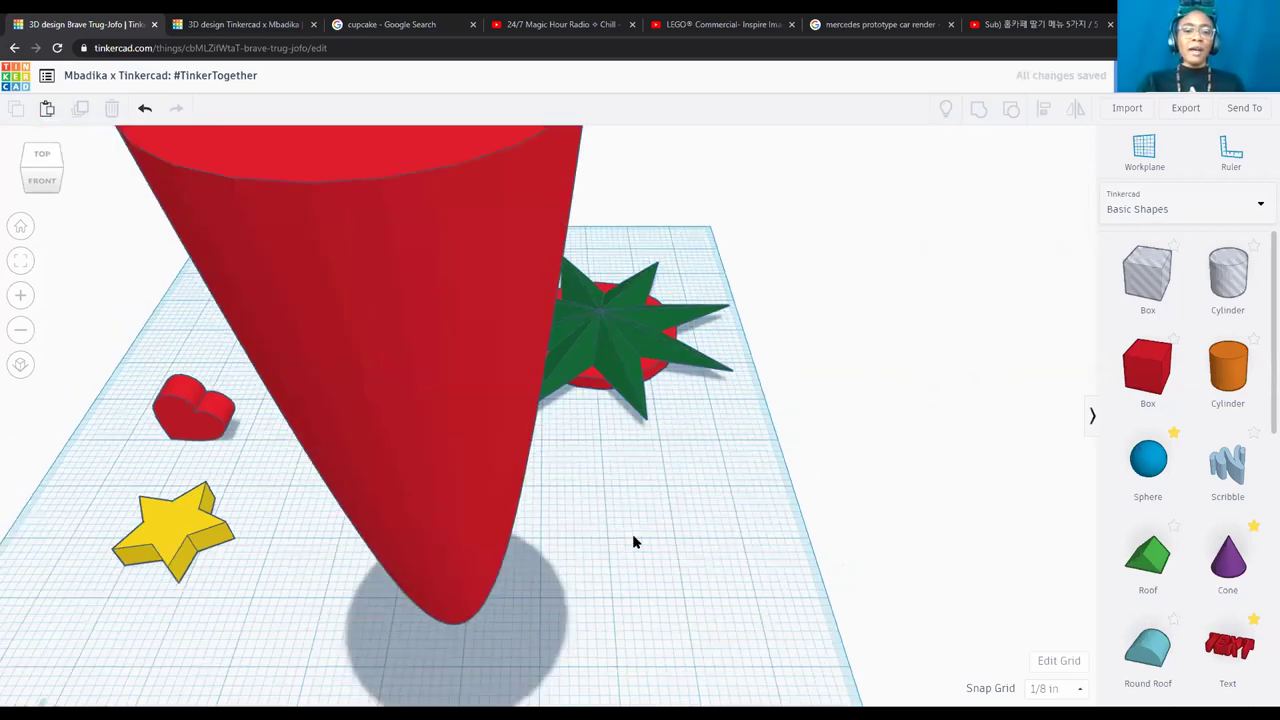
{"action": "left_click", "coordinate": [61, 182]}
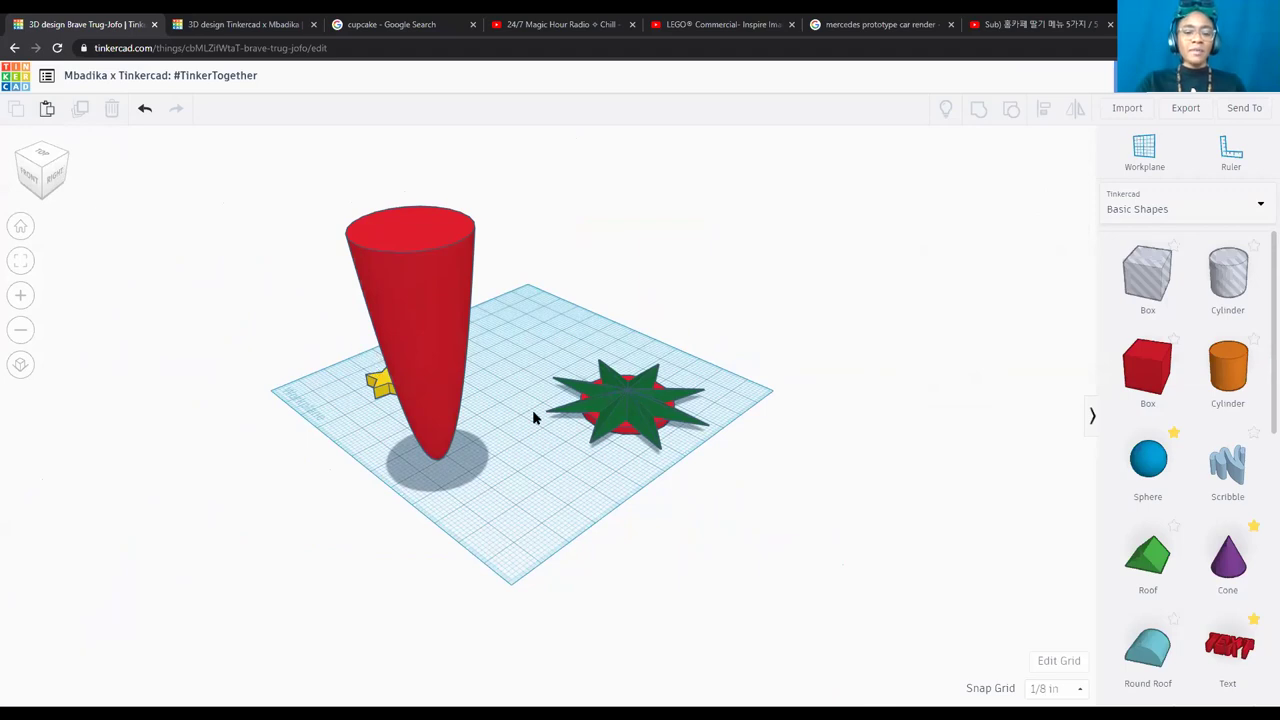
{"action": "left_click", "coordinate": [446, 332]}
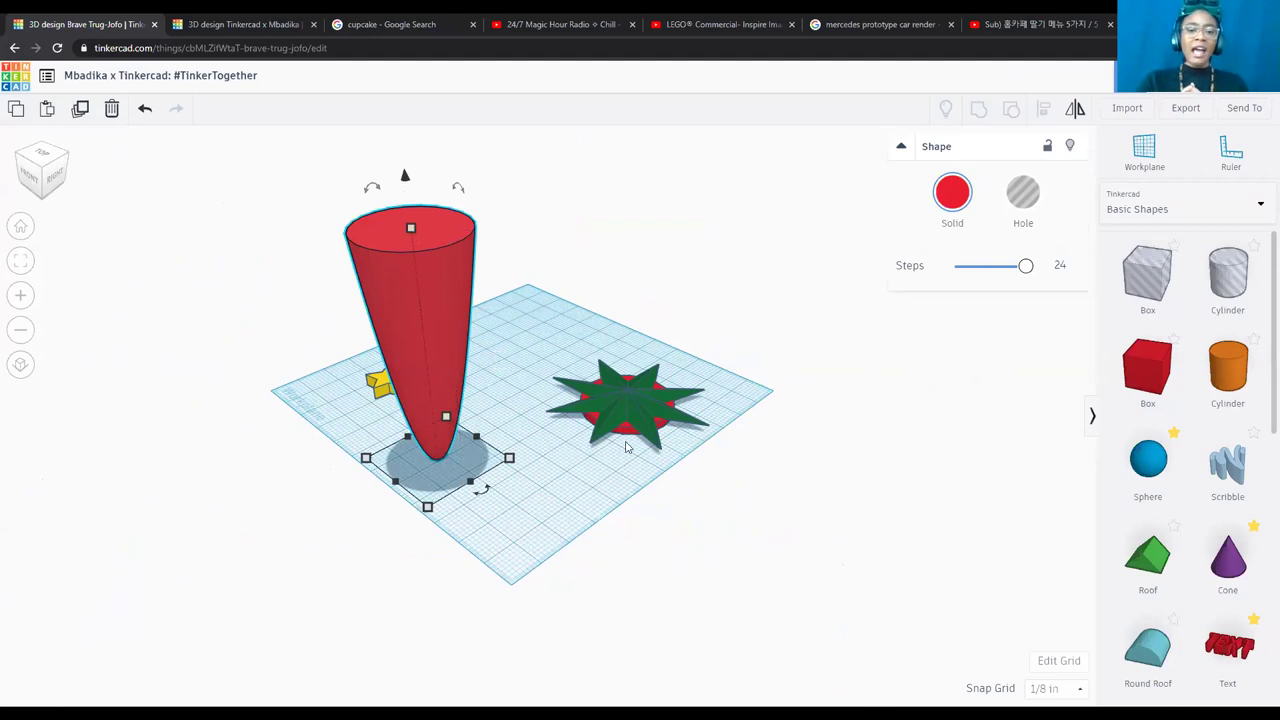
{"action": "left_click", "coordinate": [624, 461]}
Raise the star group to a height of 7.6 above the workplane.
{"action": "left_click", "coordinate": [623, 415]}
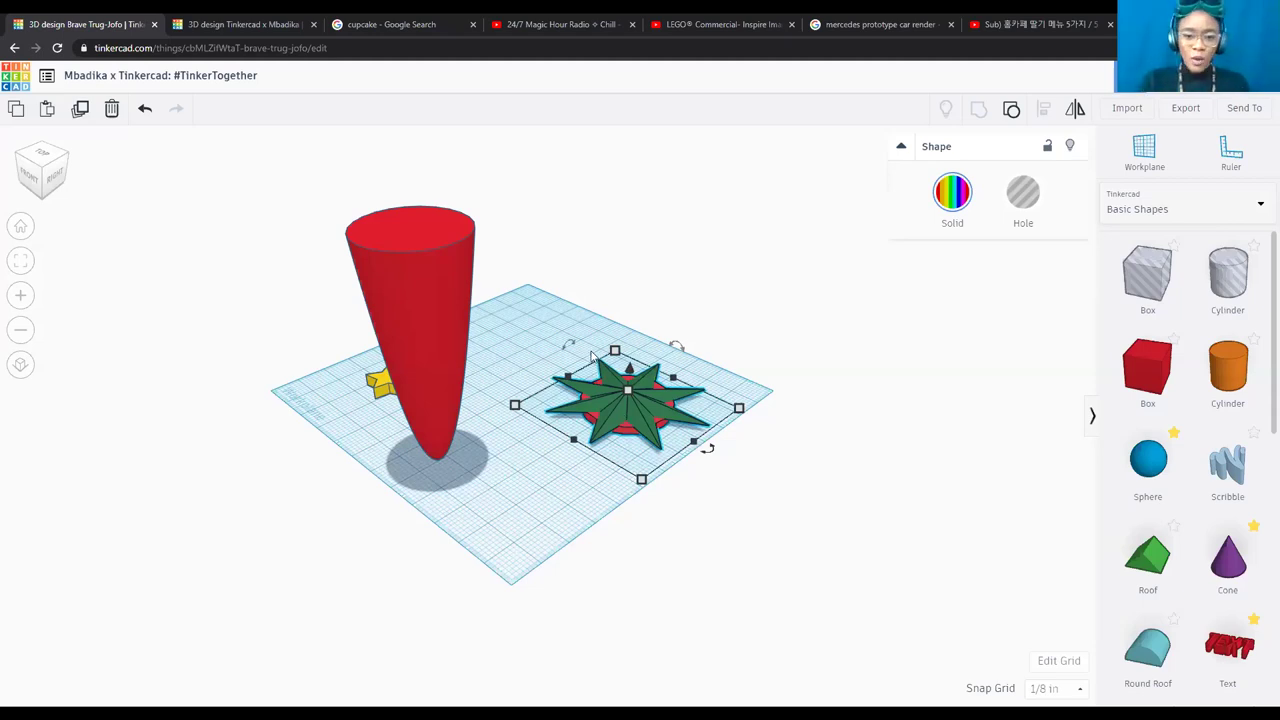
{"action": "scroll", "coordinate": [631, 385], "scroll_direction": "up", "scroll_amount": 1}
{"action": "scroll", "coordinate": [631, 385], "scroll_direction": "up", "scroll_amount": 2}
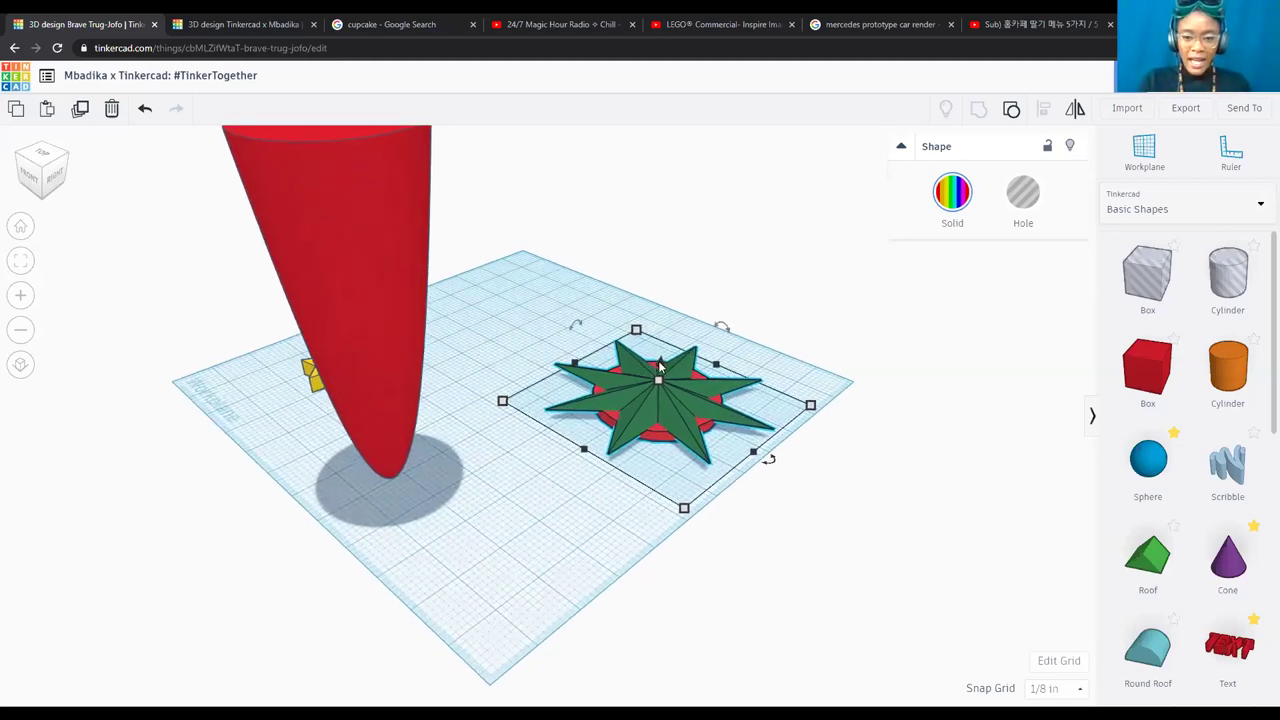
{"action": "scroll", "coordinate": [700, 362], "scroll_direction": "up", "scroll_amount": 2}
{"action": "scroll", "coordinate": [707, 361], "scroll_direction": "up", "scroll_amount": 1}
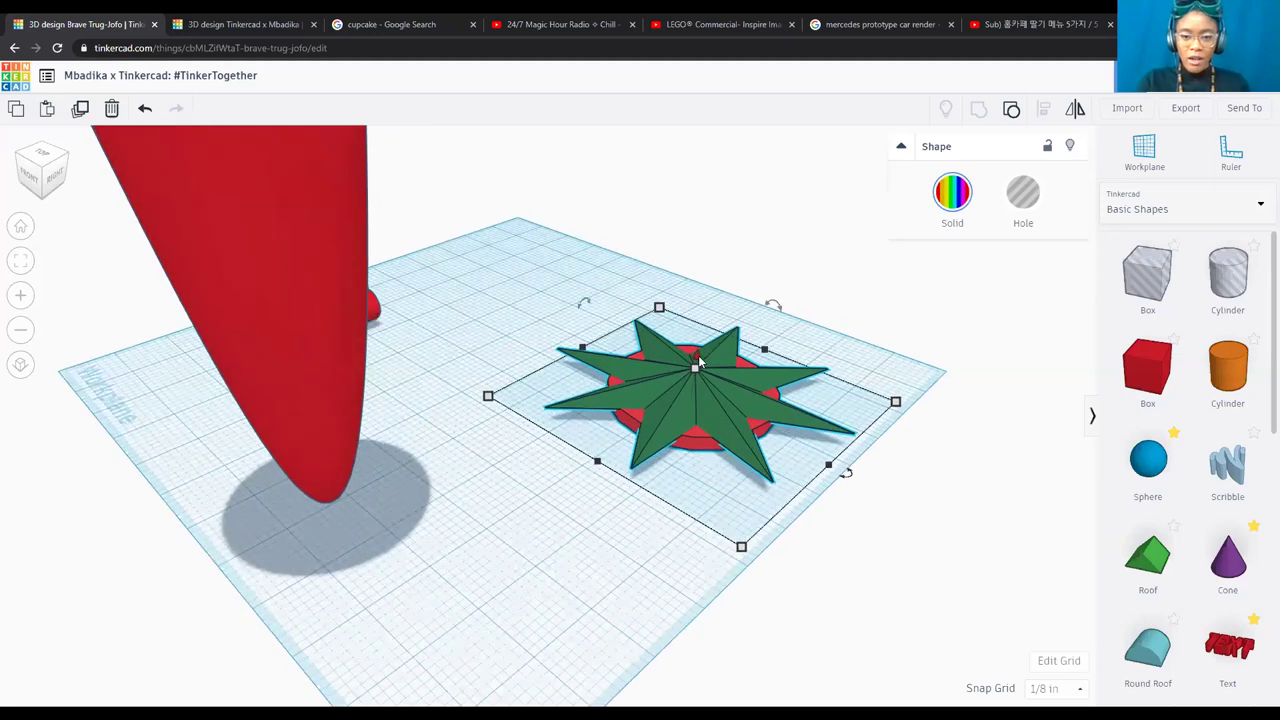
{"action": "left_click_drag", "start_coordinate": [698, 303], "coordinate": [694, 262]}
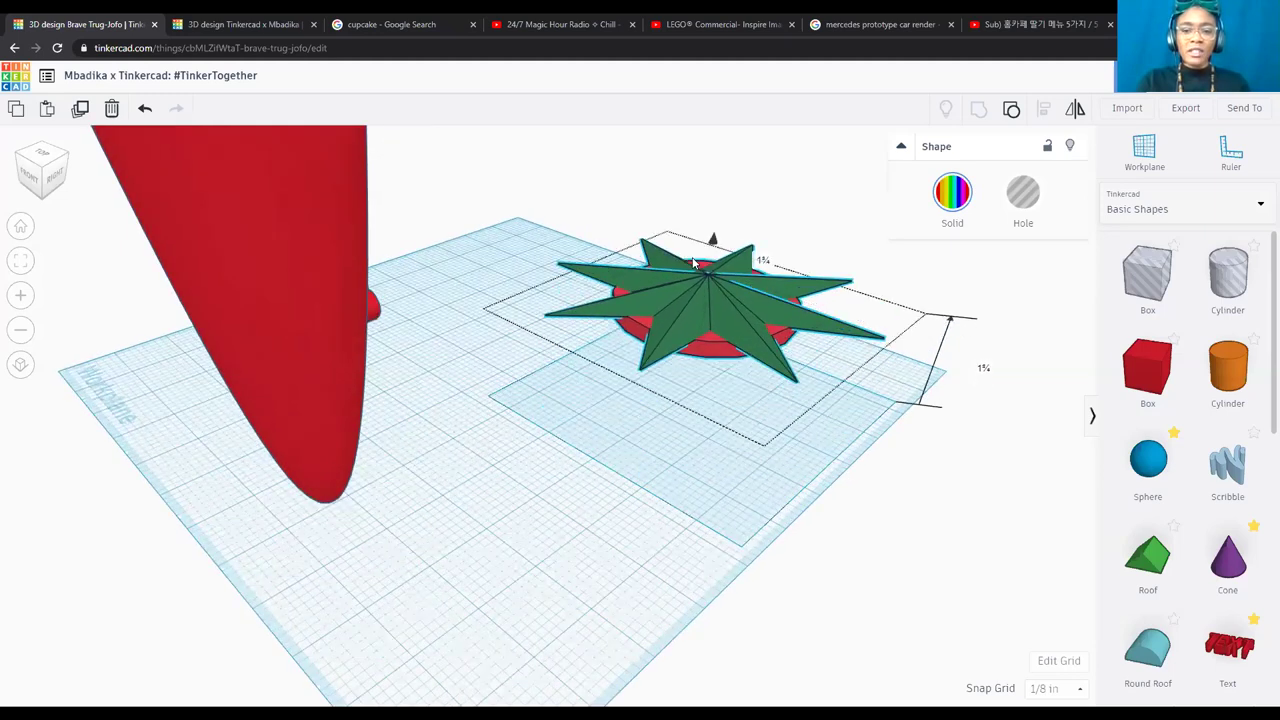
{"action": "left_click", "coordinate": [983, 367]}
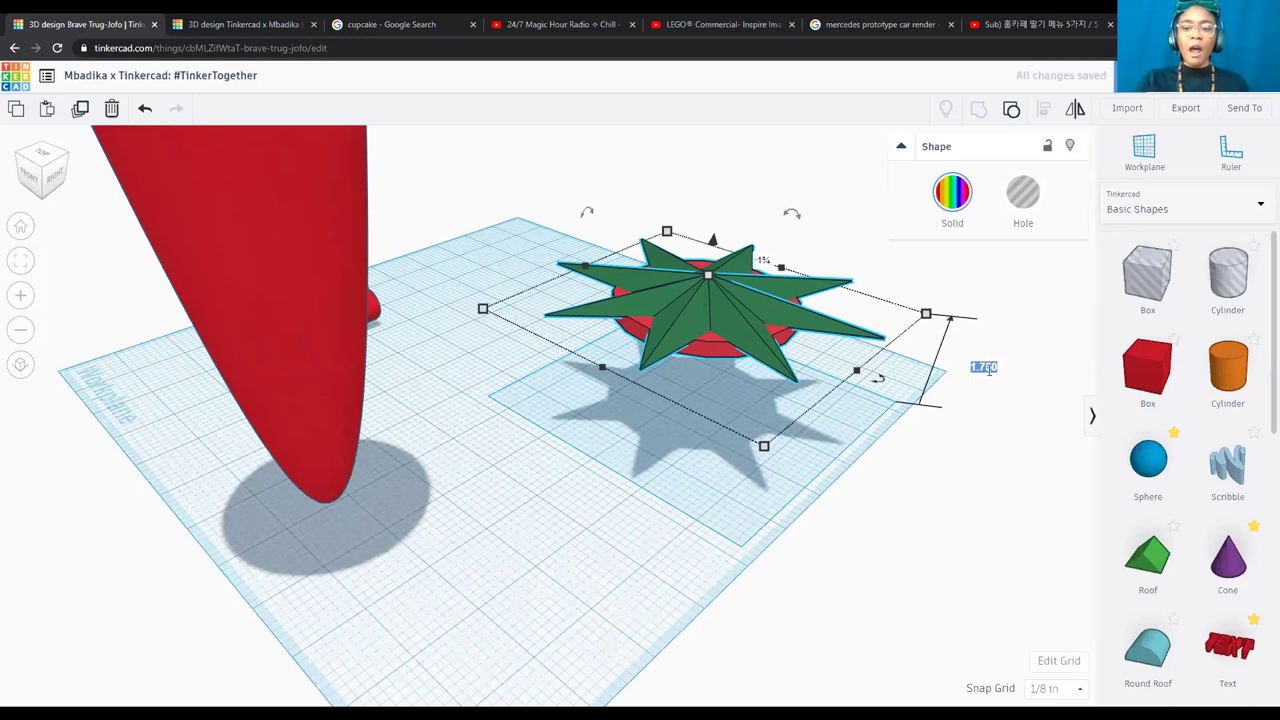
{"action": "type", "text": "7.6"}
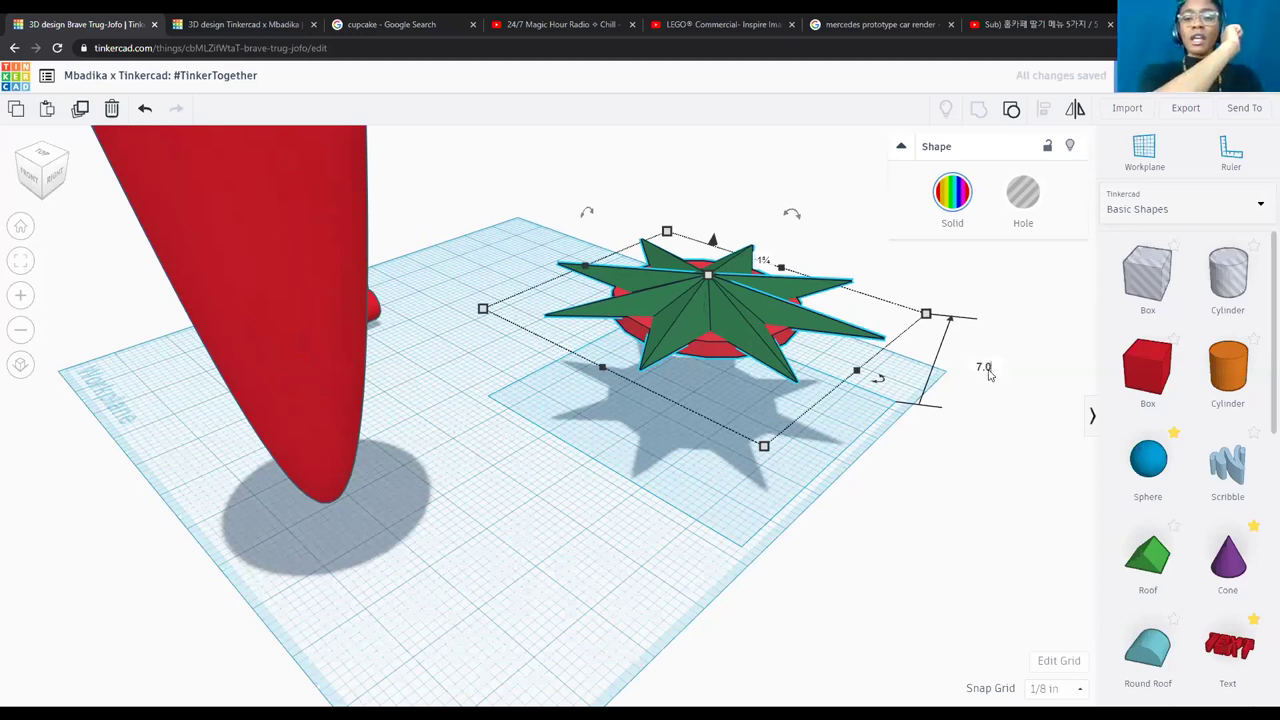
{"action": "key", "text": "Return"}
{"action": "scroll", "coordinate": [988, 375], "scroll_direction": "down", "scroll_amount": 5}
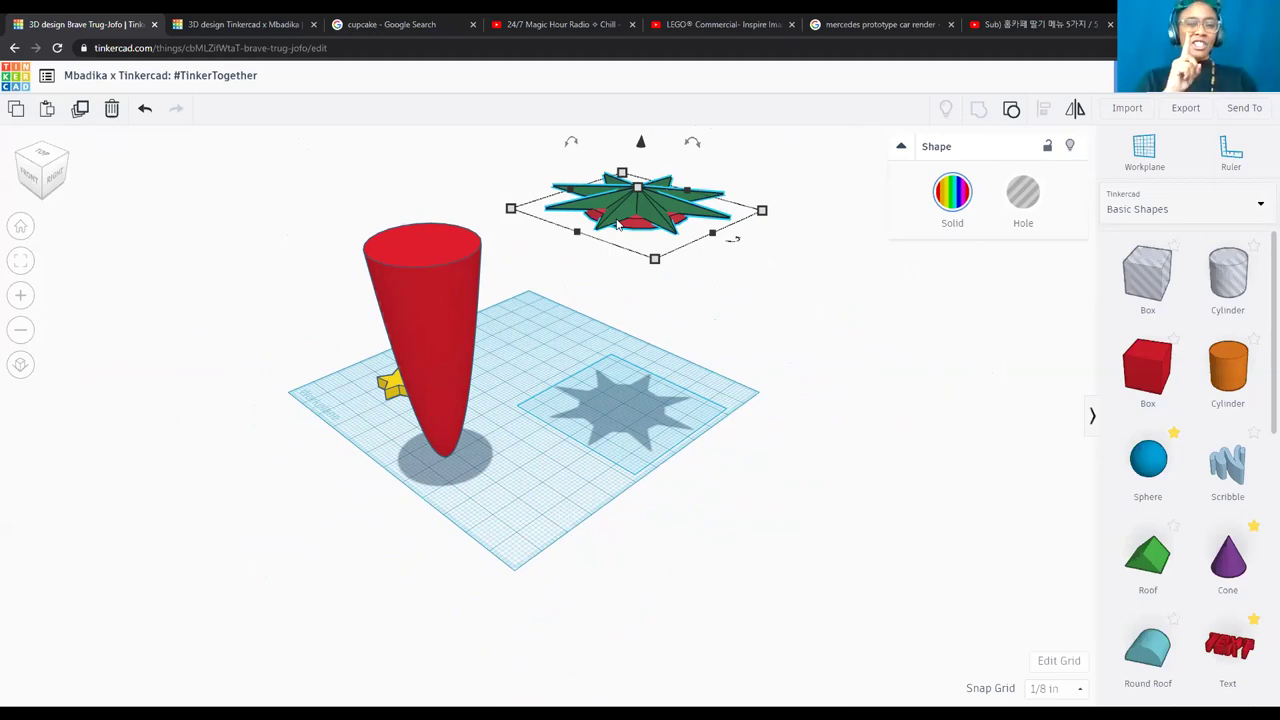
Align the red cone with the star group, centring it on both horizontal axes.
{"action": "left_click", "coordinate": [442, 287], "text": "shift"}
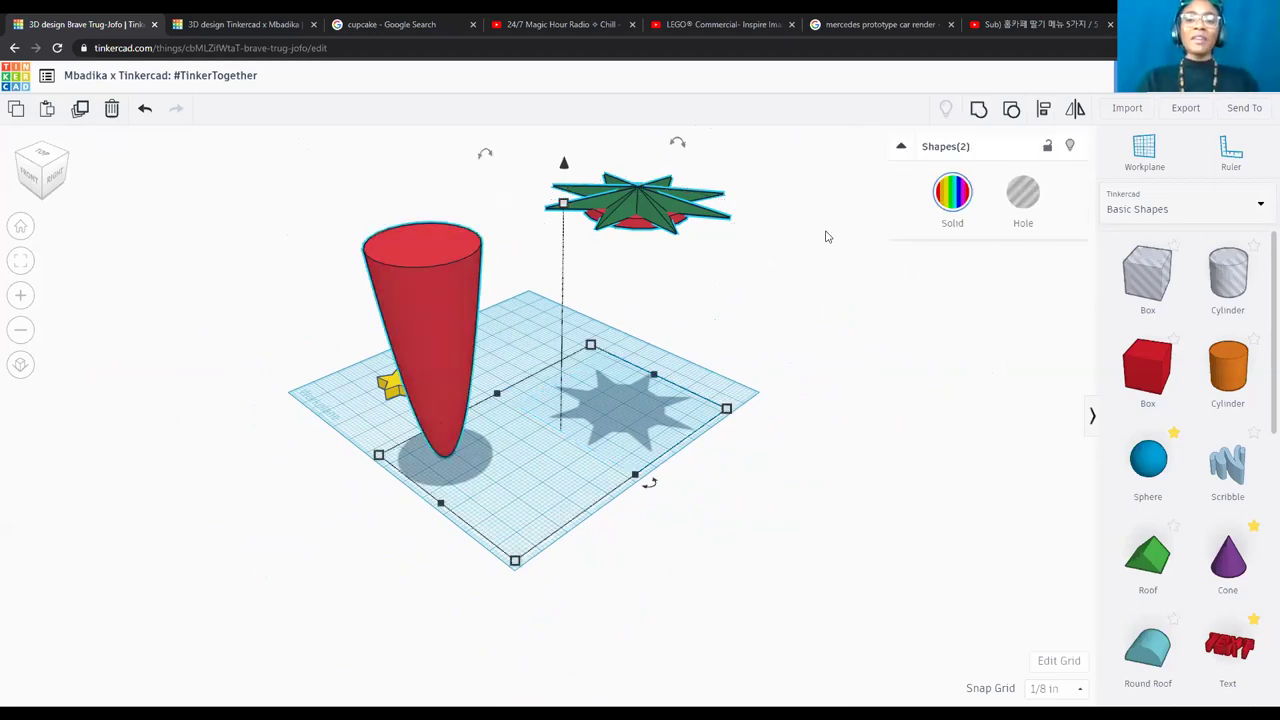
{"action": "left_click", "coordinate": [1044, 112]}
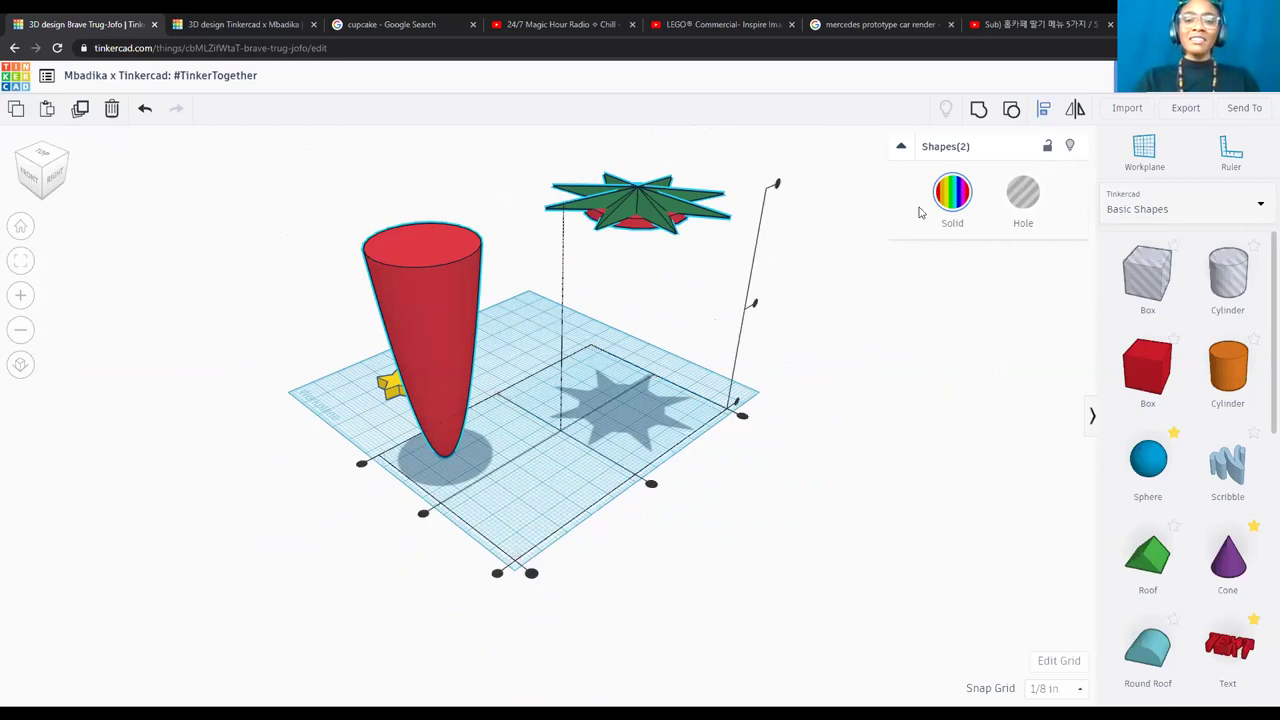
{"action": "left_click", "coordinate": [651, 486]}
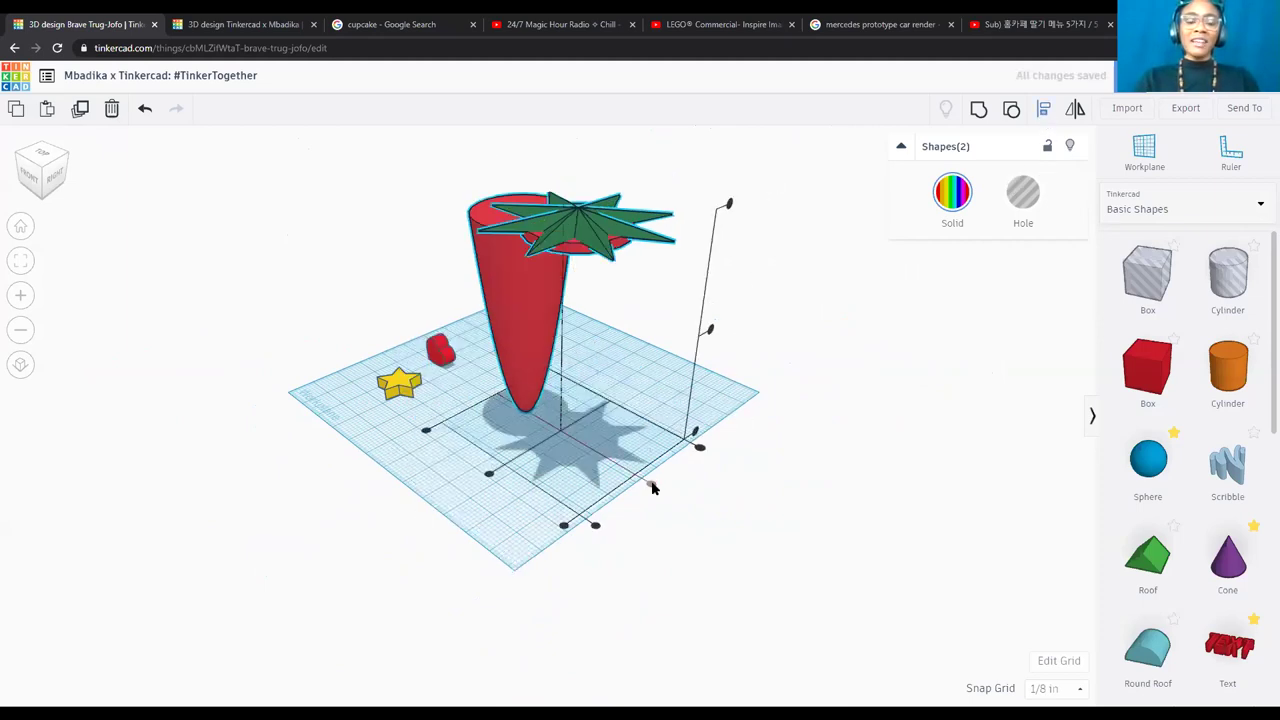
{"action": "left_click", "coordinate": [27, 168]}
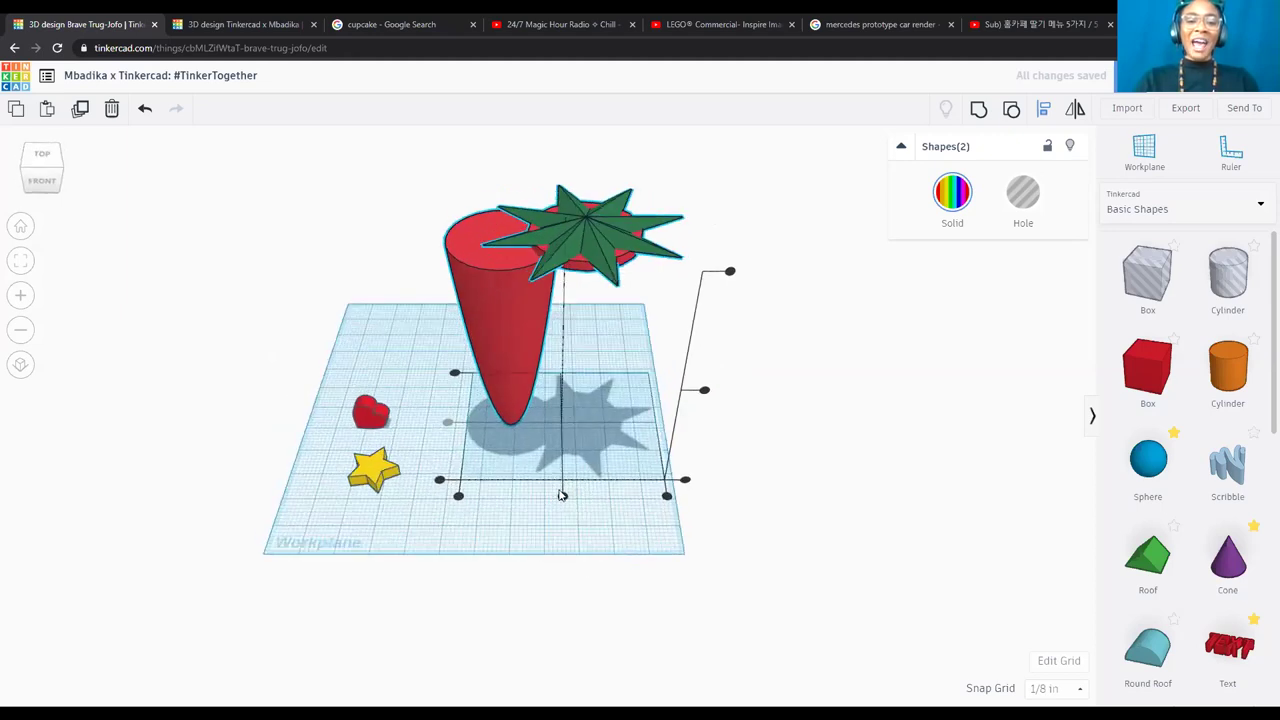
{"action": "left_click", "coordinate": [563, 497]}
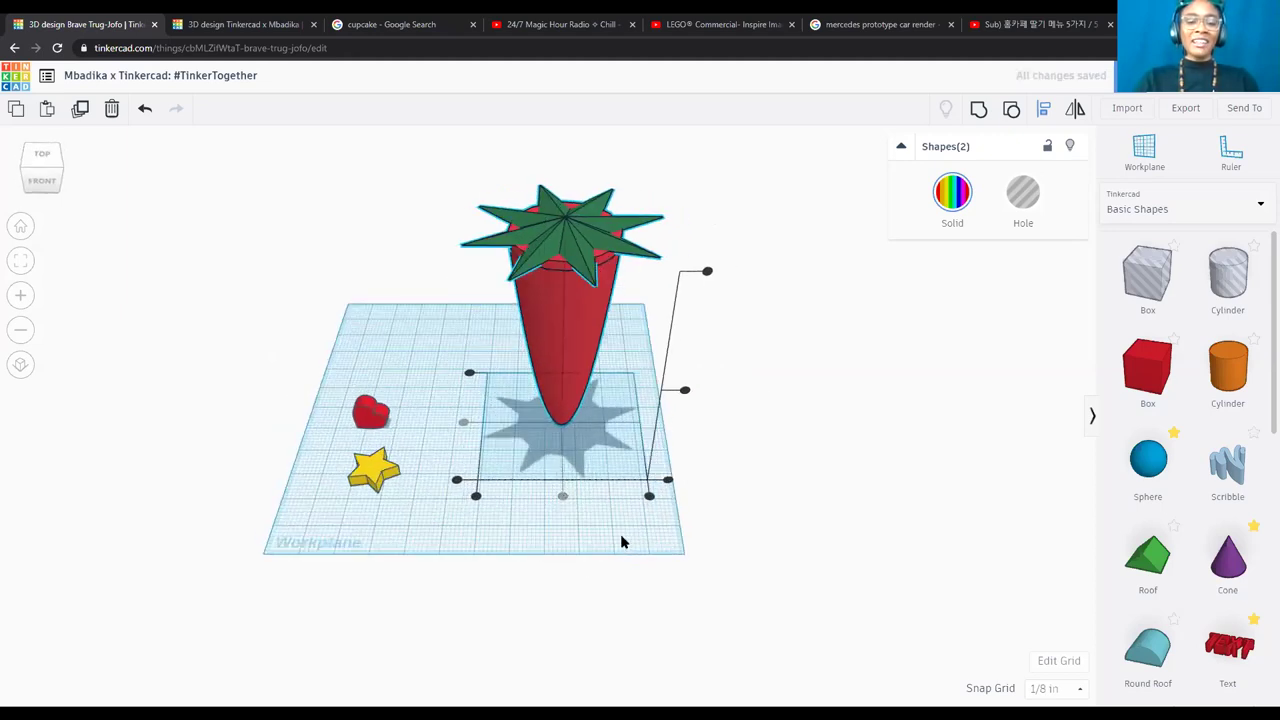
{"action": "left_click", "coordinate": [672, 493]}
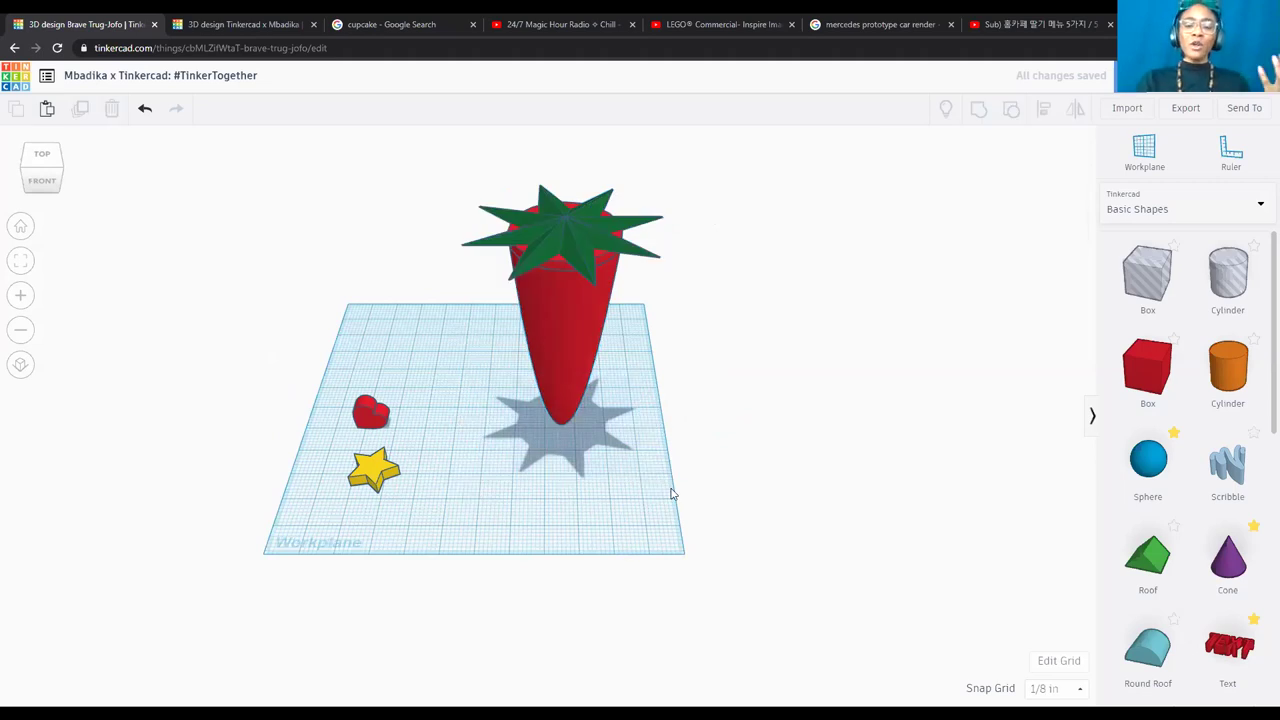
Check the star sits atop the cone from front and elevated views, then select the star.
{"action": "left_click", "coordinate": [42, 184]}
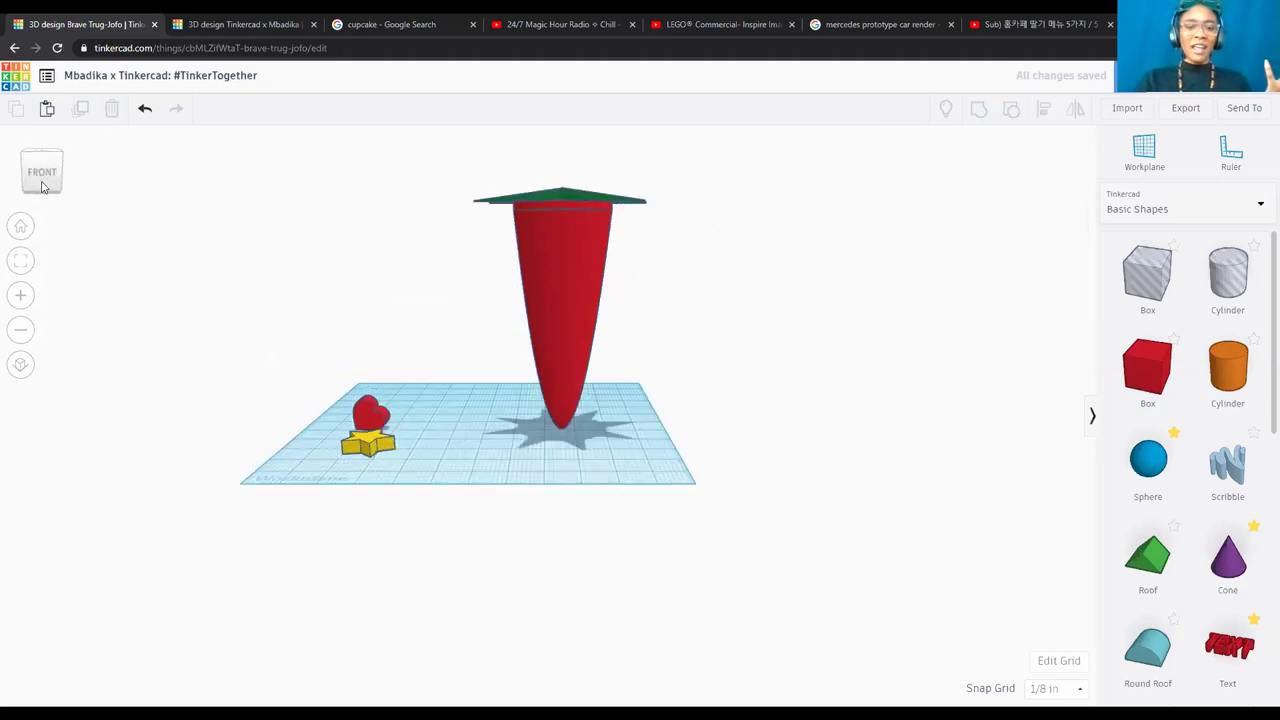
{"action": "left_click", "coordinate": [43, 156]}
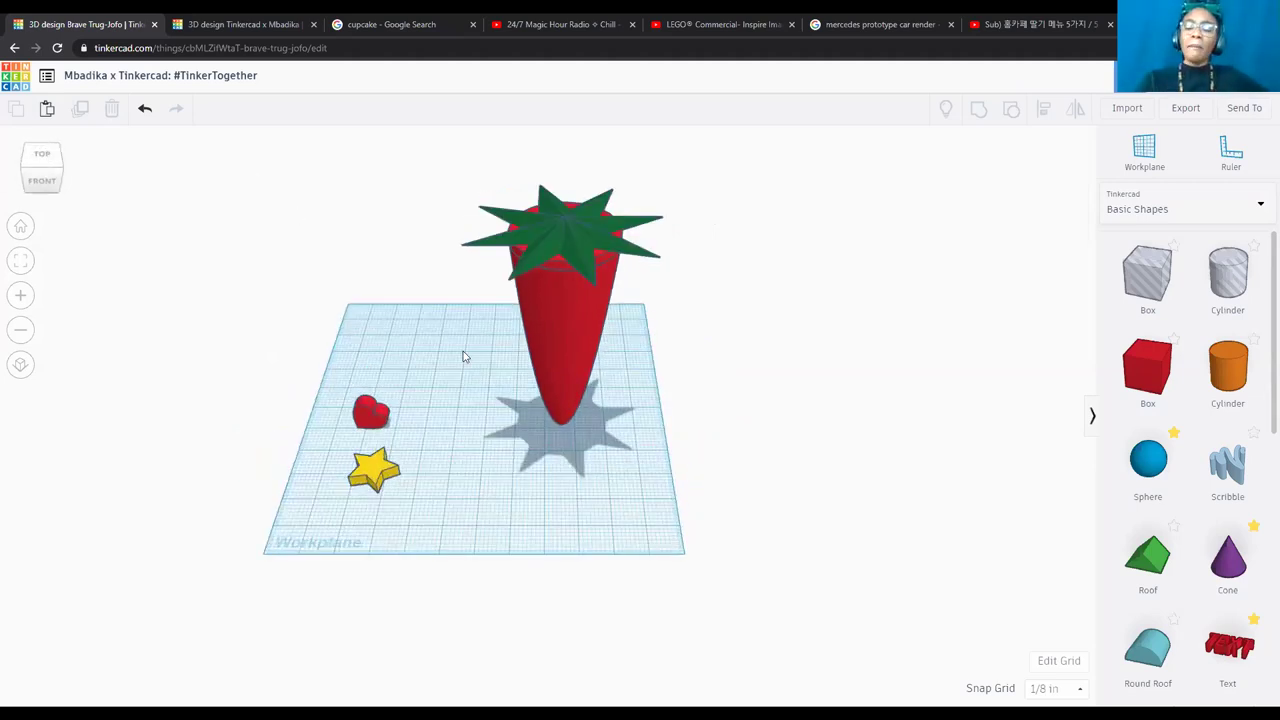
{"action": "left_click", "coordinate": [584, 252]}
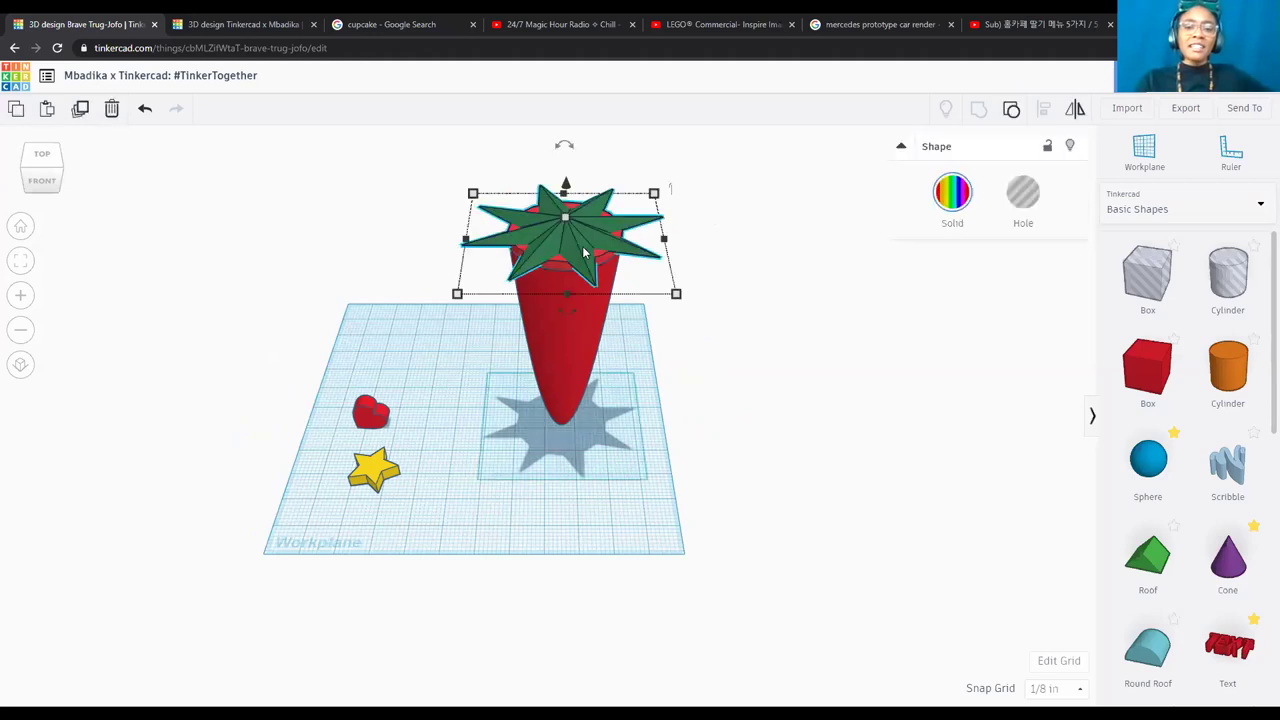
Hide the selected green star group, then select the red cone.
{"action": "left_click", "coordinate": [1071, 148]}
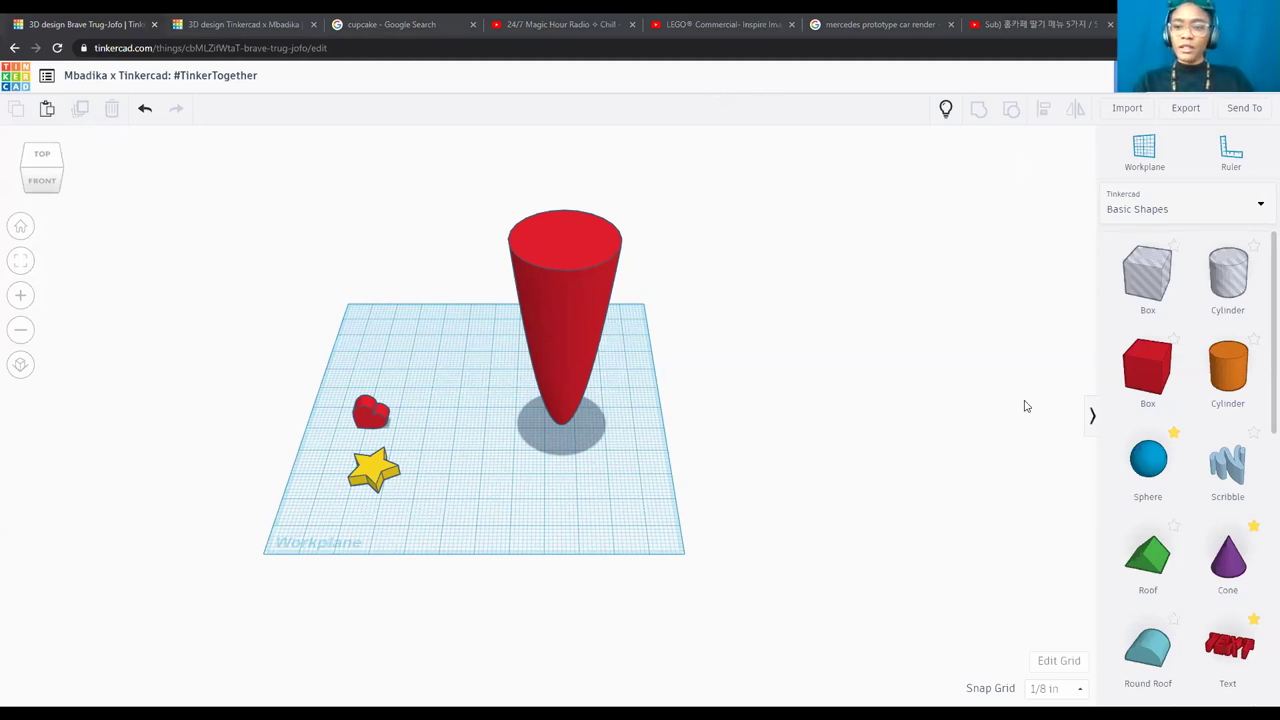
{"action": "left_click", "coordinate": [555, 299]}
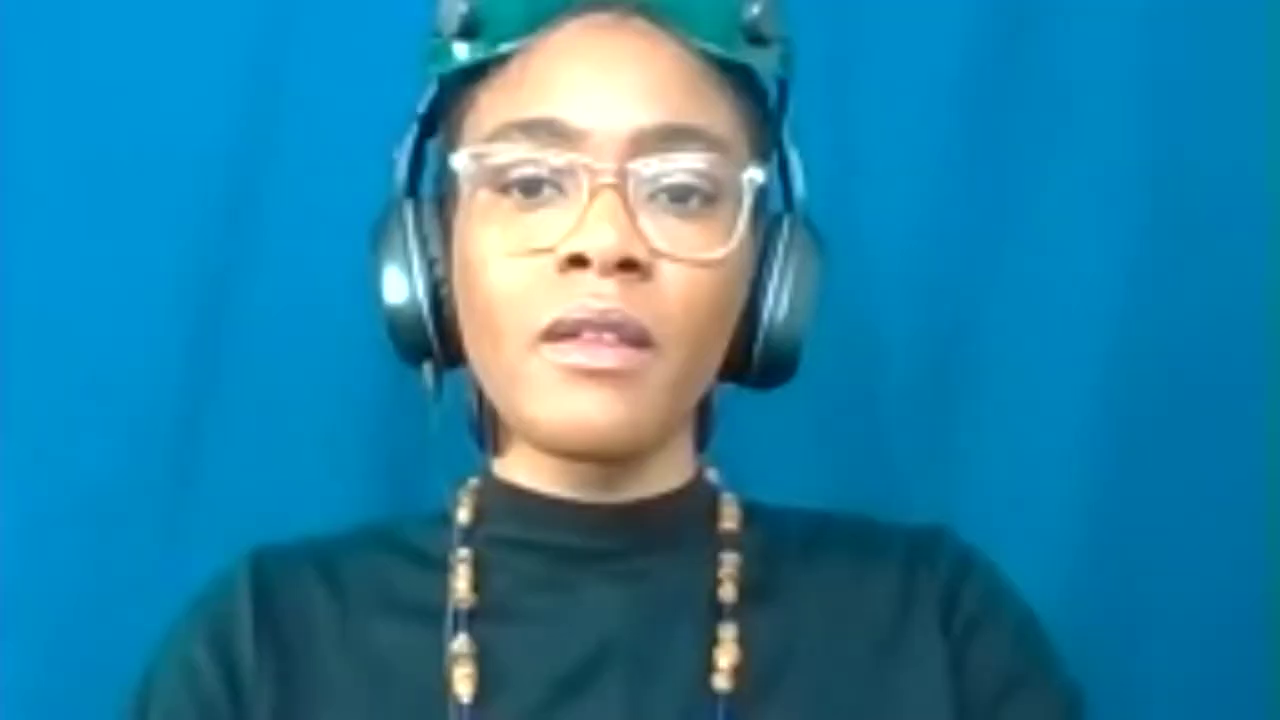
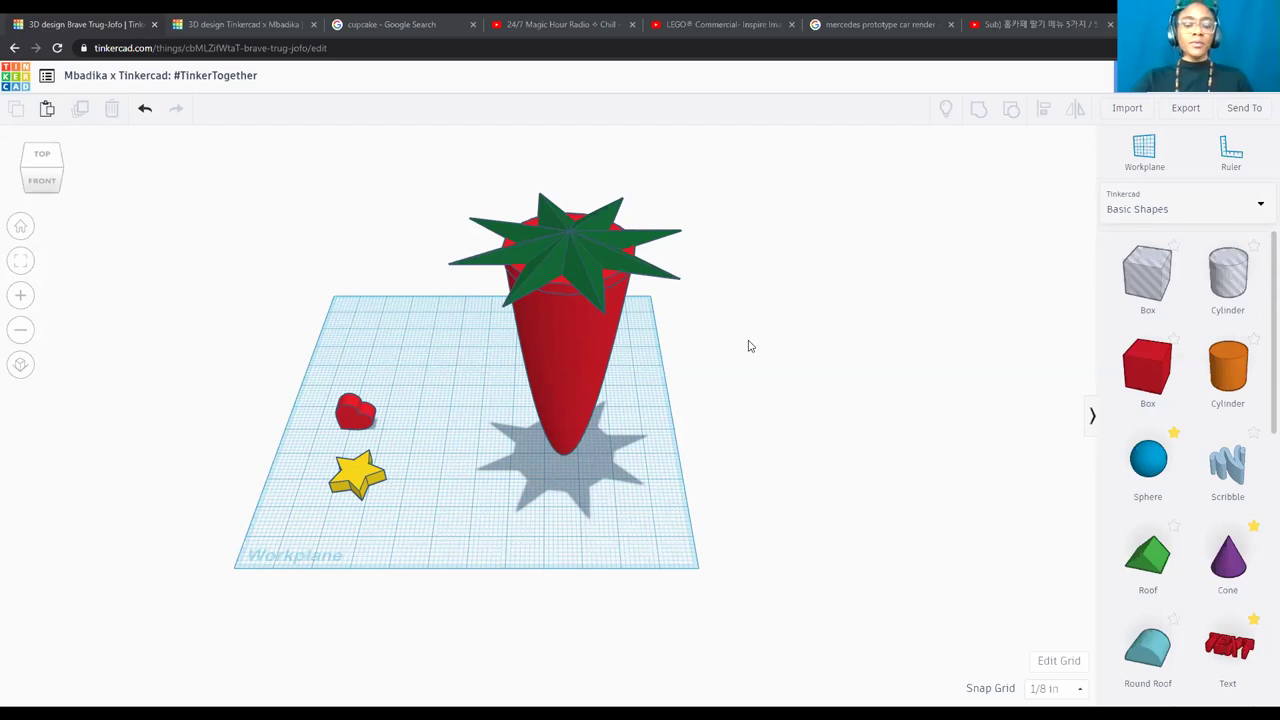
Hide the small red heart and yellow star so only the cone and green star top remain.
{"action": "left_click", "coordinate": [588, 264]}
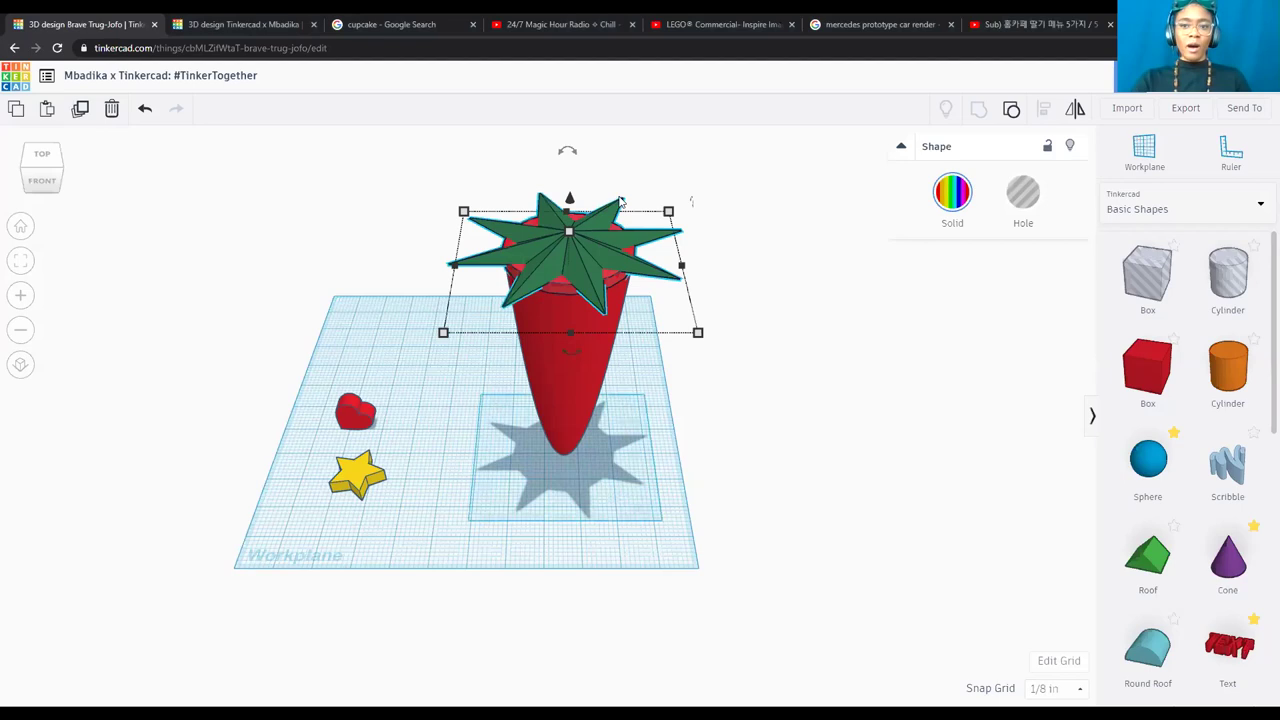
{"action": "left_click", "coordinate": [745, 263]}
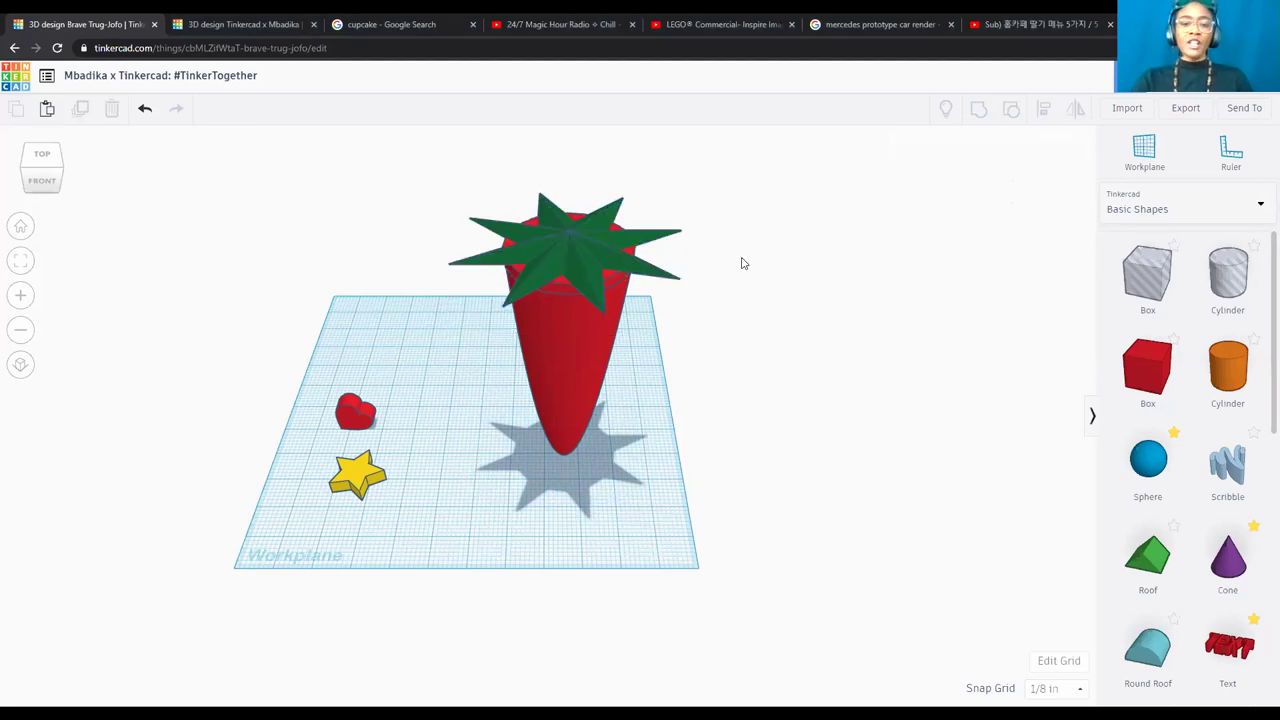
{"action": "left_click", "coordinate": [355, 420]}
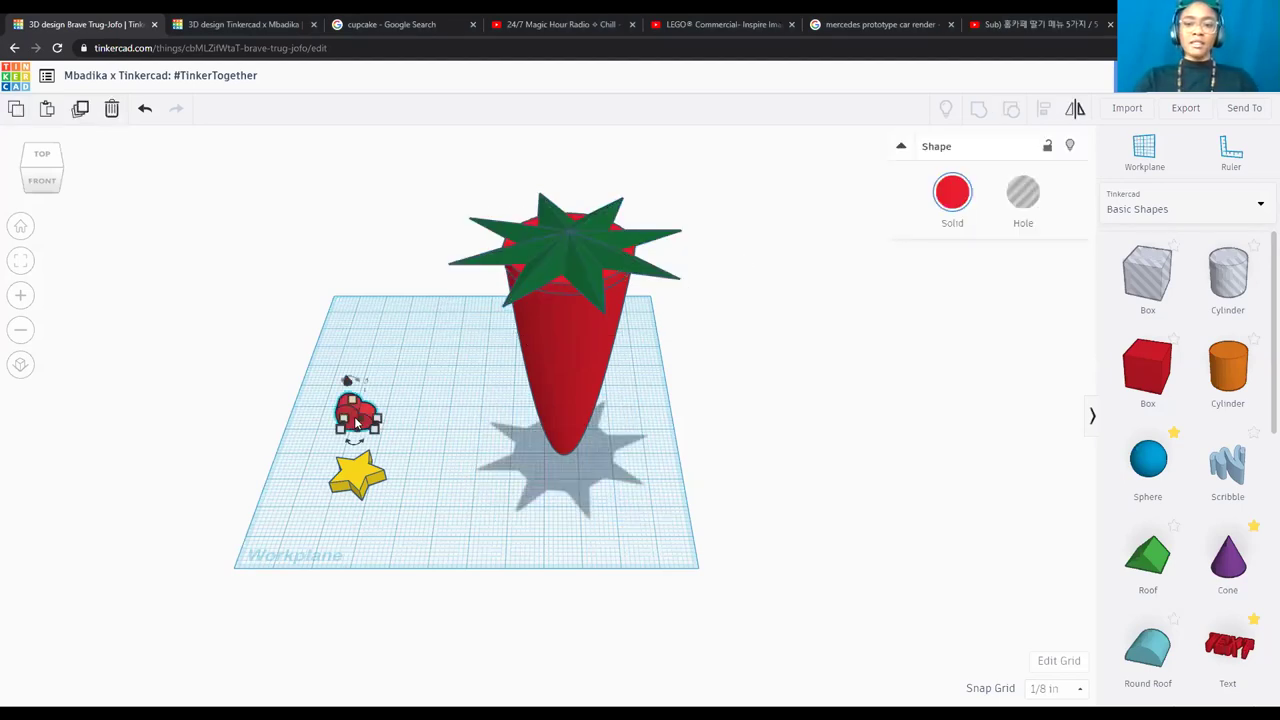
{"action": "left_click", "coordinate": [352, 493], "text": "shift"}
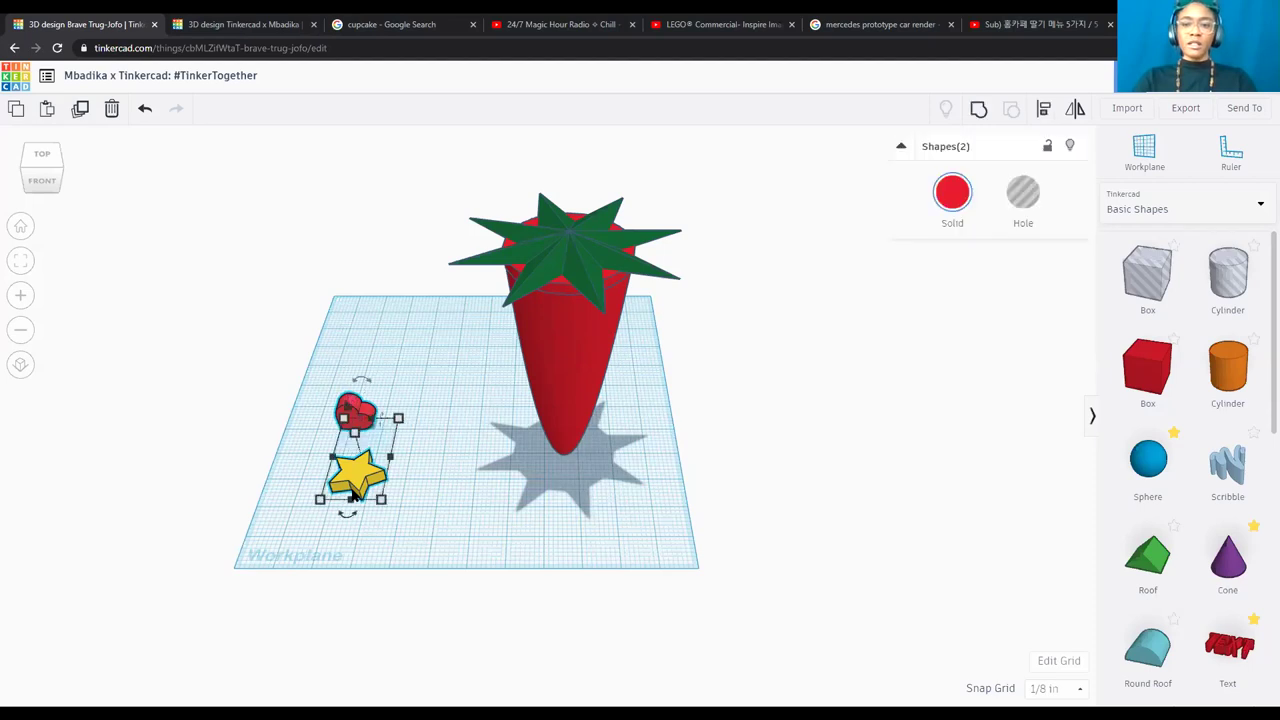
{"action": "left_click", "coordinate": [1069, 146]}
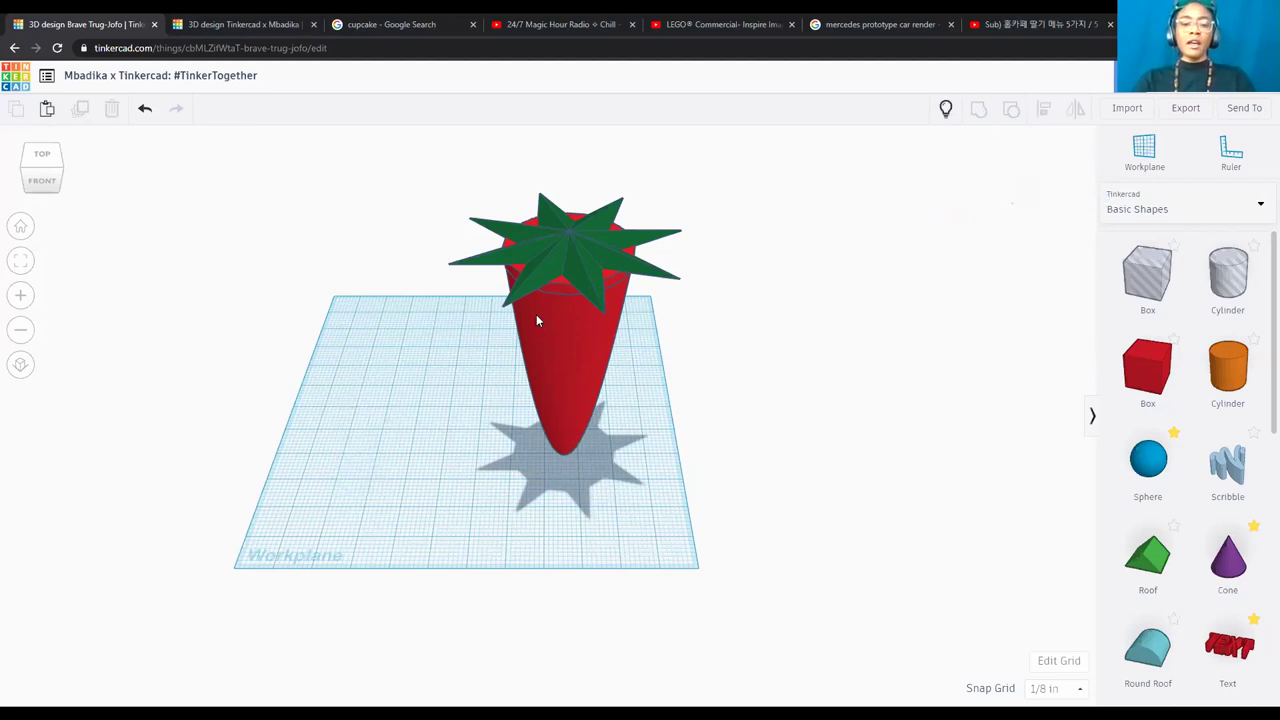
Box-select the red cone and green star top and drag them left together.
{"action": "left_click_drag", "start_coordinate": [473, 179], "coordinate": [681, 493]}
{"action": "left_click_drag", "start_coordinate": [567, 334], "coordinate": [482, 330]}
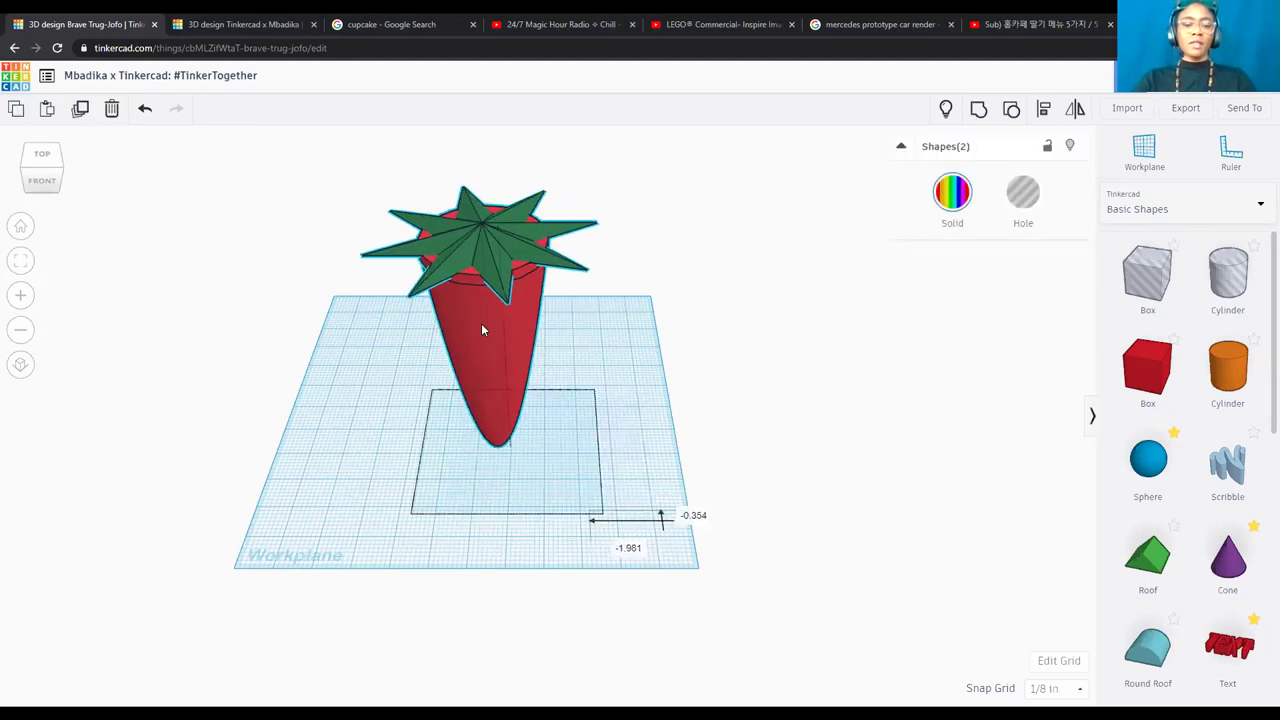
{"action": "left_click", "coordinate": [25, 233]}
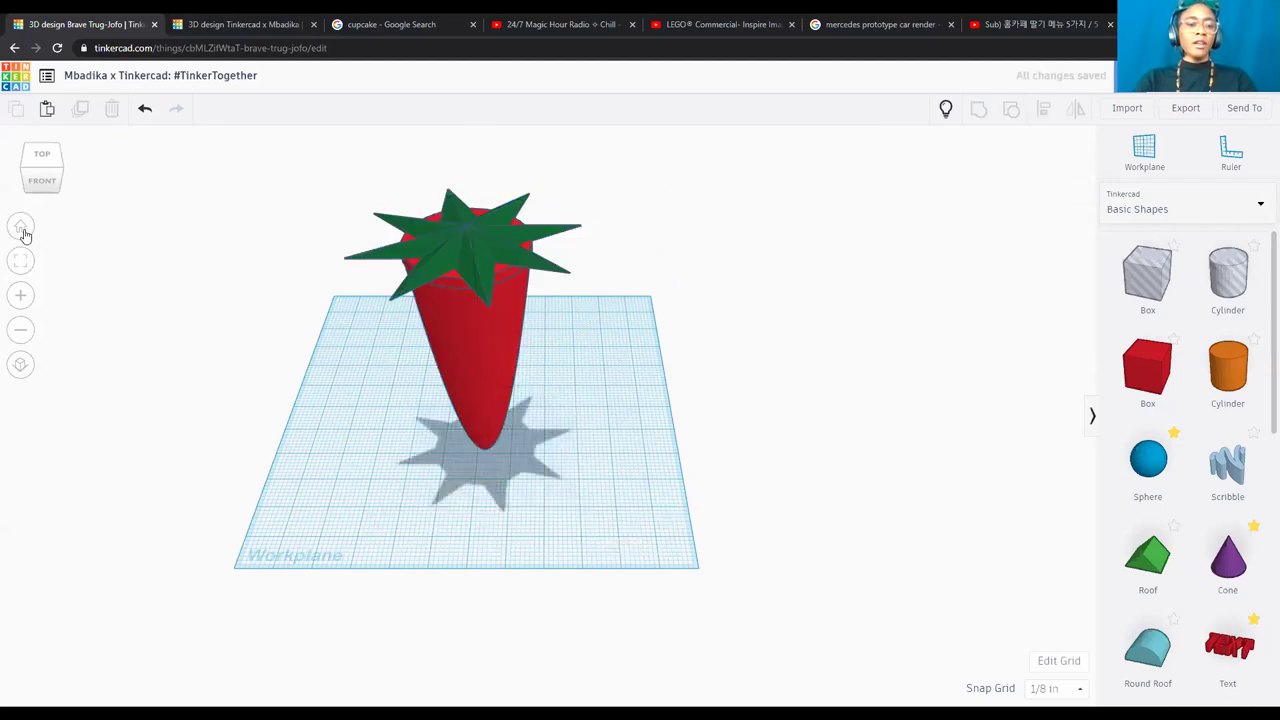
{"action": "scroll", "coordinate": [529, 371], "scroll_direction": "up", "scroll_amount": 5}
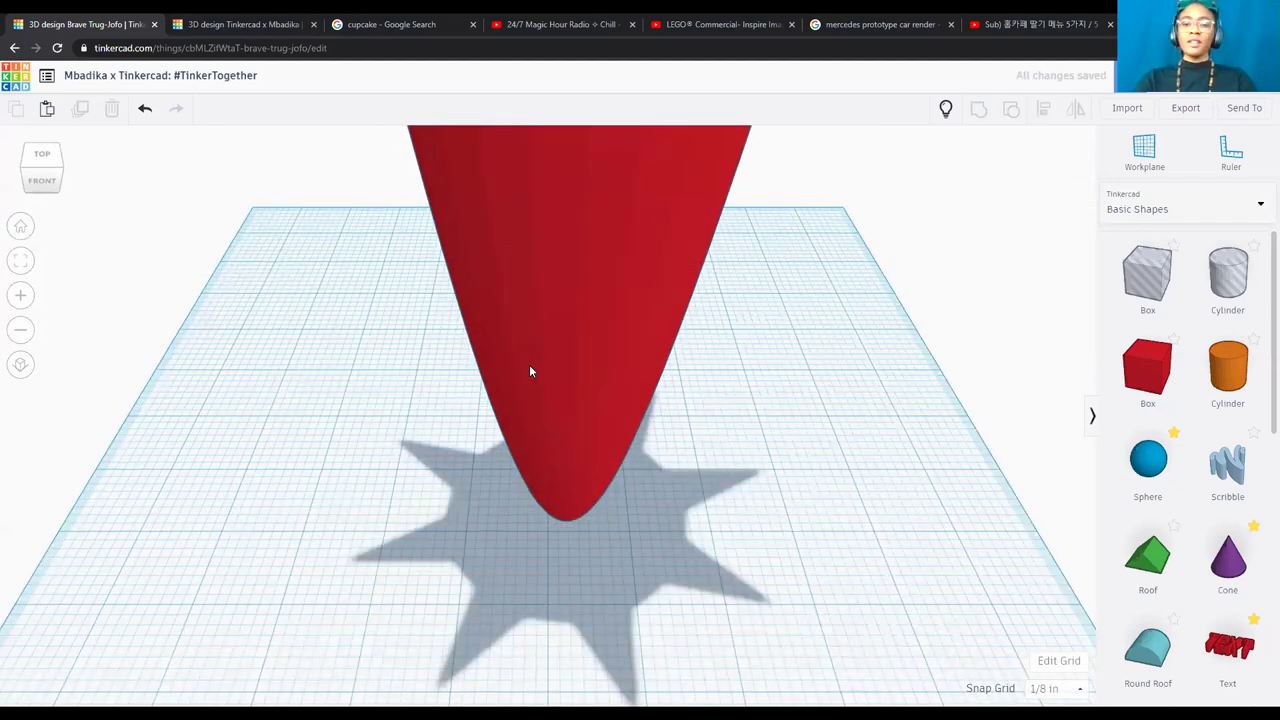
{"action": "scroll", "coordinate": [530, 371], "scroll_direction": "down", "scroll_amount": 2}
{"action": "scroll", "coordinate": [529, 368], "scroll_direction": "down", "scroll_amount": 3}
{"action": "scroll", "coordinate": [529, 368], "scroll_direction": "up", "scroll_amount": 3}
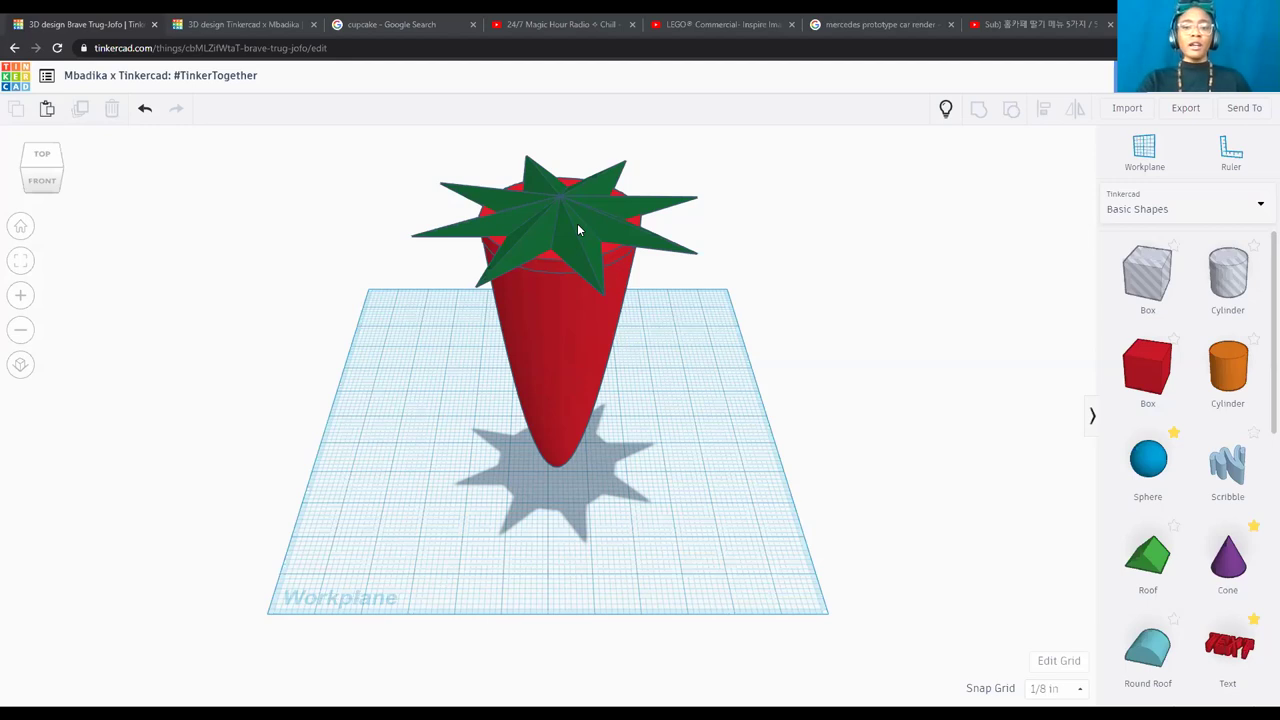
Nudge the green star leaf top three steps right, off the red cone.
{"action": "left_click", "coordinate": [577, 223]}
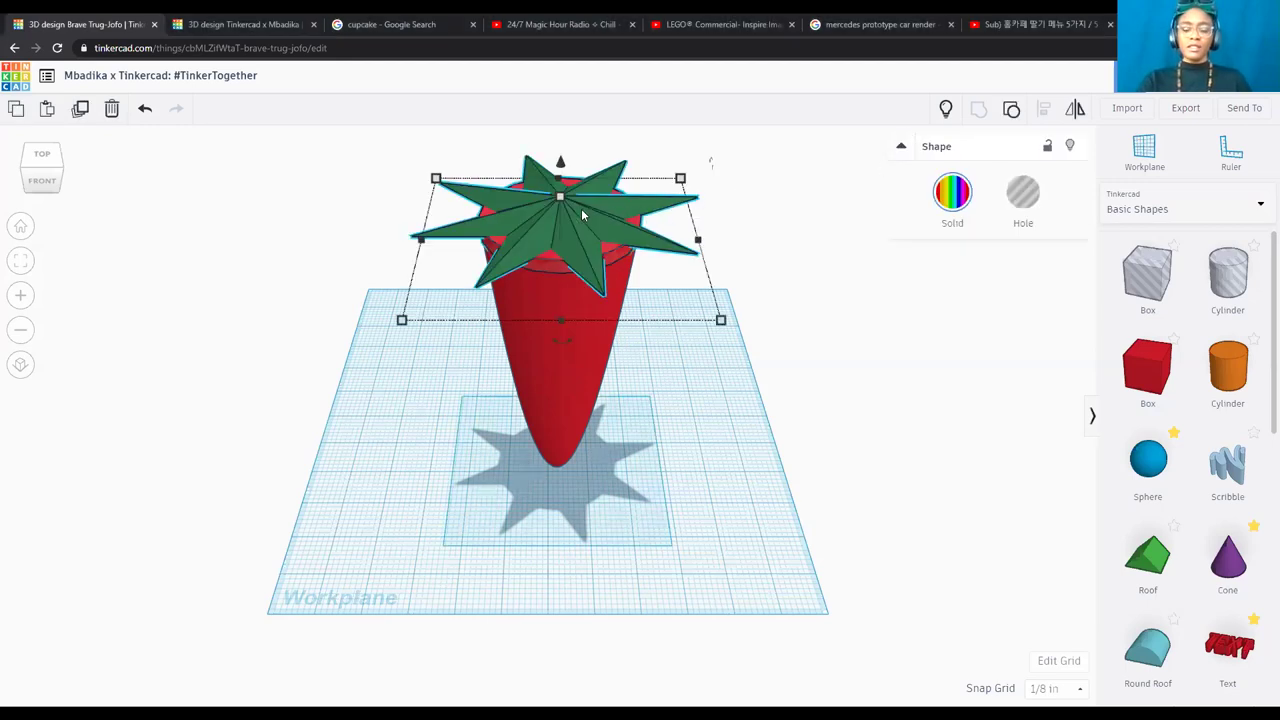
{"action": "key", "text": "Right"}
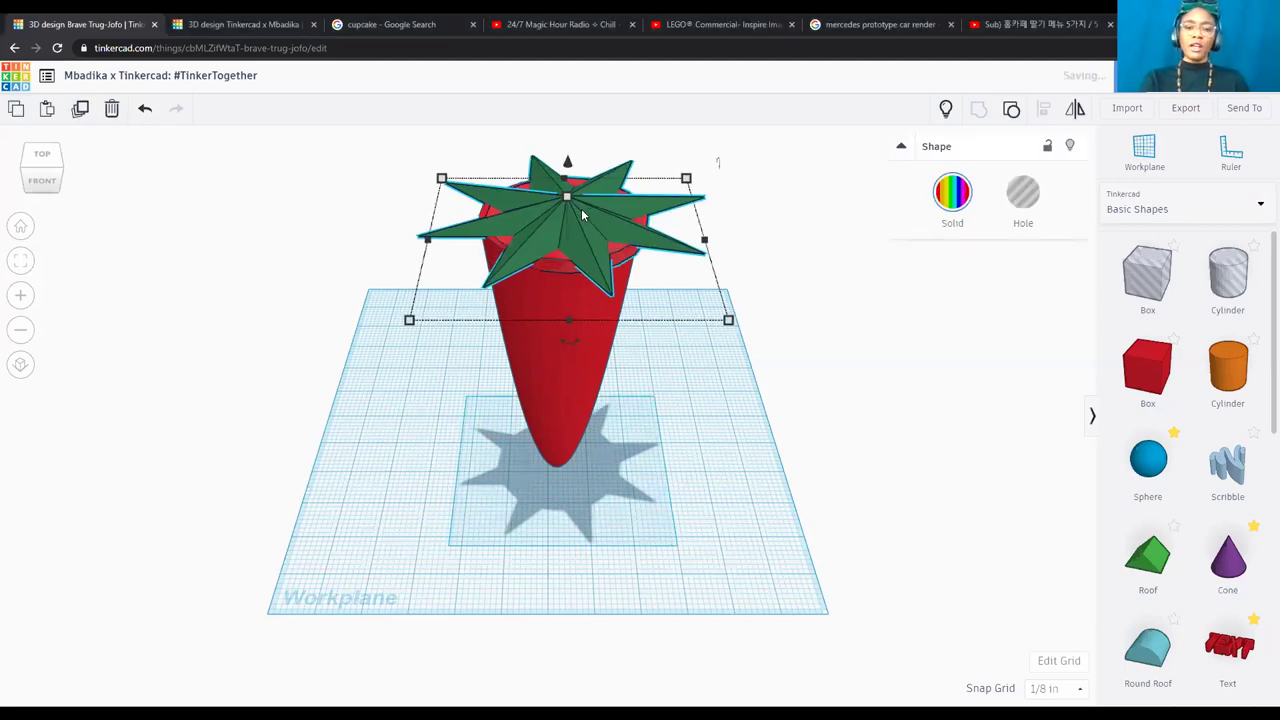
{"action": "key", "text": "Right"}
{"action": "key", "text": "Right"}
{"action": "key", "text": "Right"}
{"action": "key", "text": "Right"}
{"action": "key", "text": "Right"}
{"action": "key", "text": "Right"}
{"action": "key", "text": "Right"}
{"action": "key", "text": "Right"}
{"action": "key", "text": "Right"}
{"action": "key", "text": "Right"}
{"action": "key", "text": "Right"}
{"action": "key", "text": "Right"}
{"action": "key", "text": "Right"}
{"action": "key", "text": "Right"}
{"action": "key", "text": "Right"}
{"action": "key", "text": "Right"}
{"action": "key", "text": "Right"}
{"action": "key", "text": "Right"}
{"action": "key", "text": "Right"}
{"action": "key", "text": "Right"}
{"action": "key", "text": "Right"}
{"action": "key", "text": "Right"}
{"action": "key", "text": "Right"}
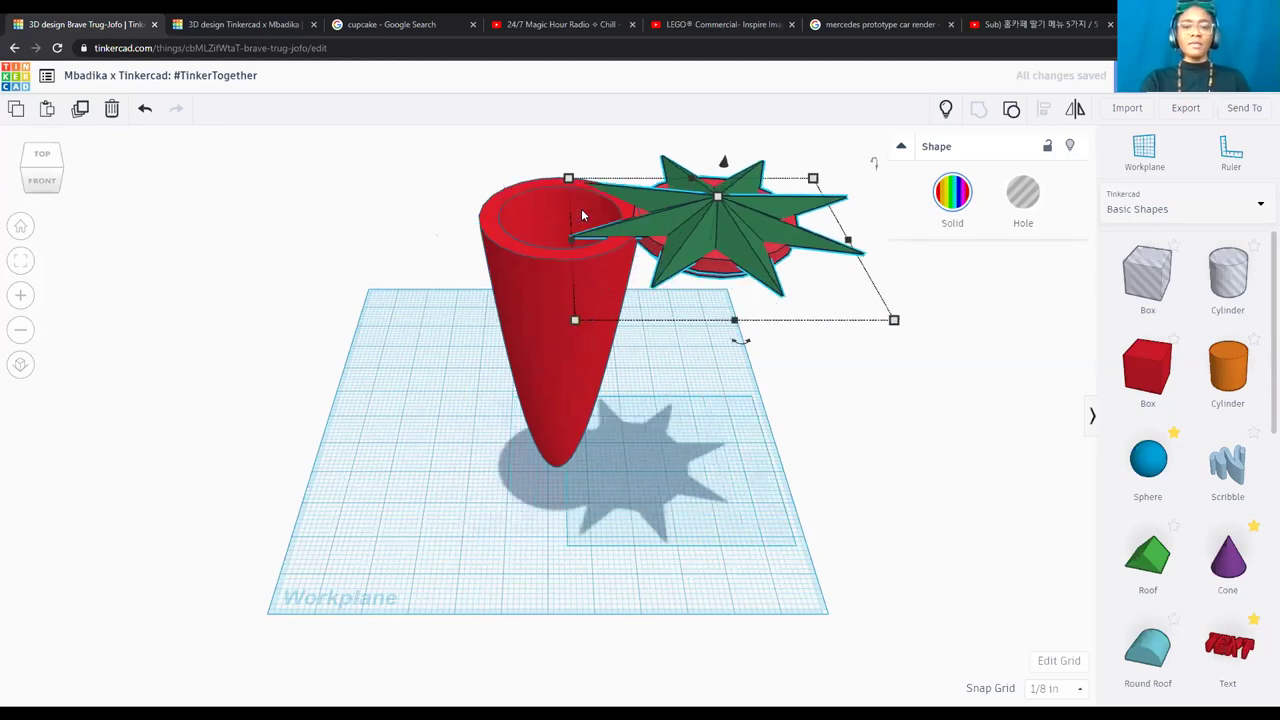
{"action": "key", "text": "Right"}
{"action": "key", "text": "Right"}
{"action": "key", "text": "Right"}
{"action": "key", "text": "Right"}
{"action": "key", "text": "Right"}
{"action": "key", "text": "Right"}
{"action": "key", "text": "Right"}
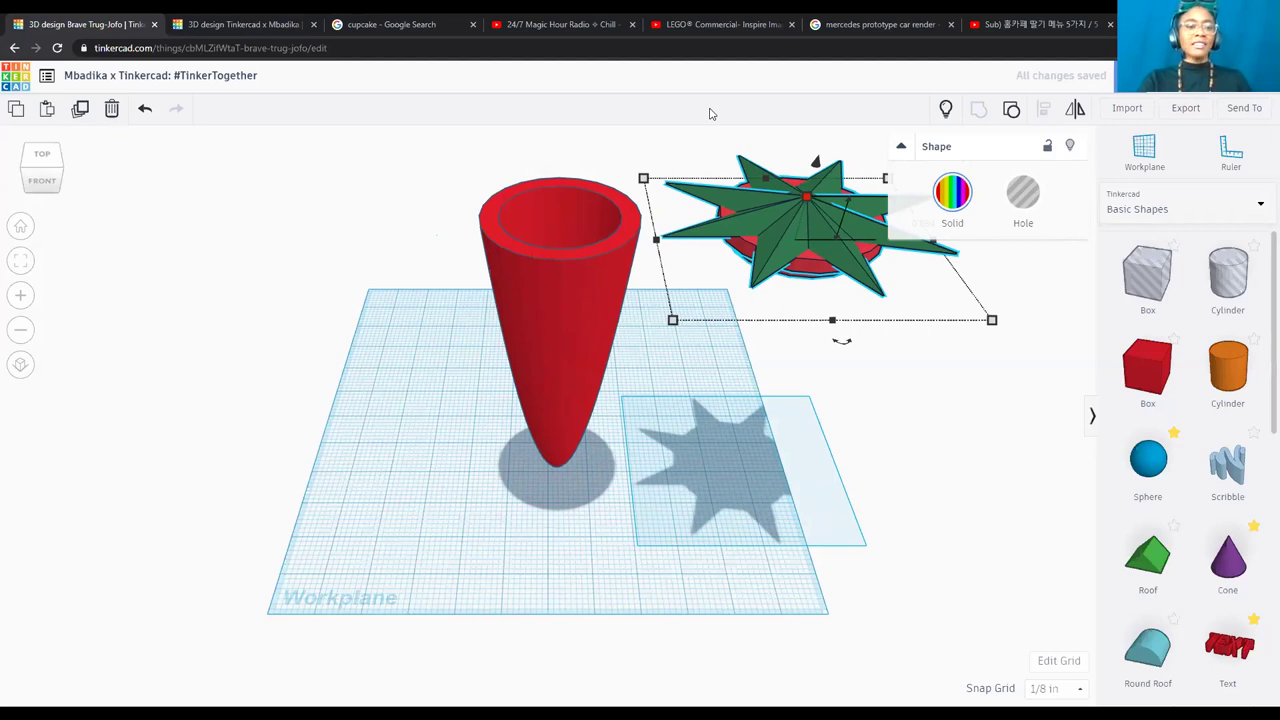
{"action": "key", "text": "ctrl+Up"}
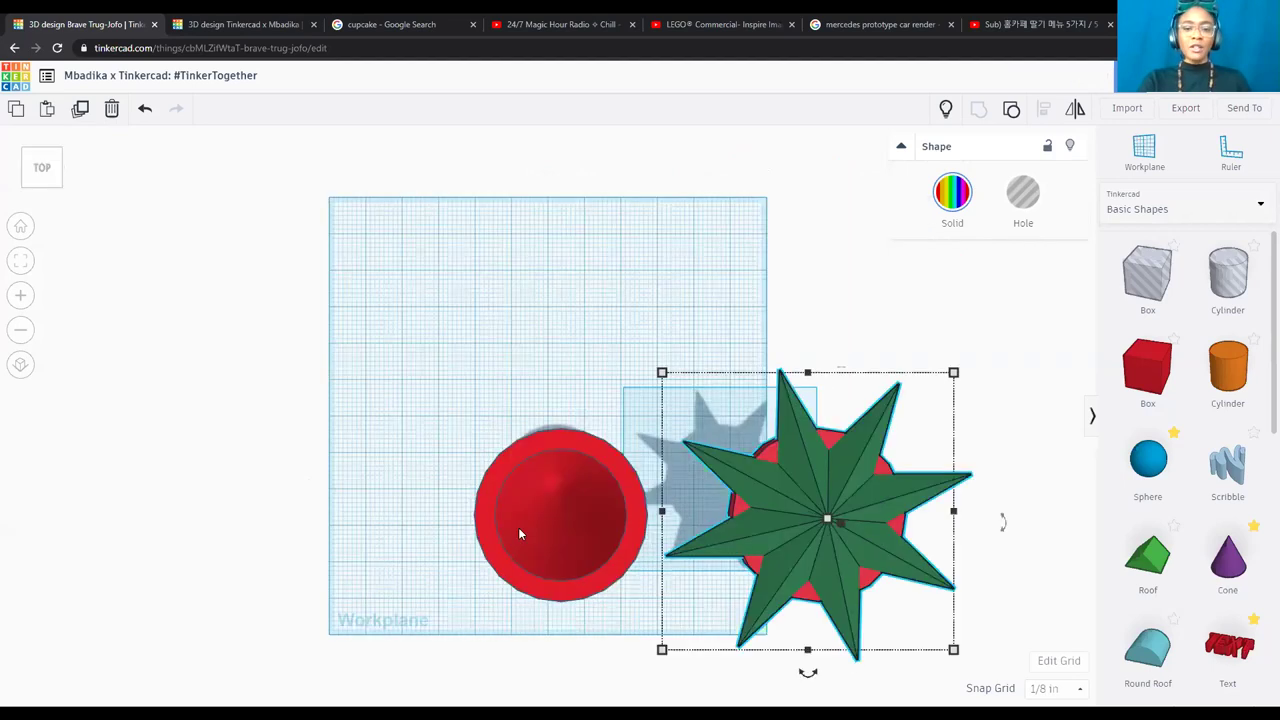
{"action": "left_click", "coordinate": [42, 187]}
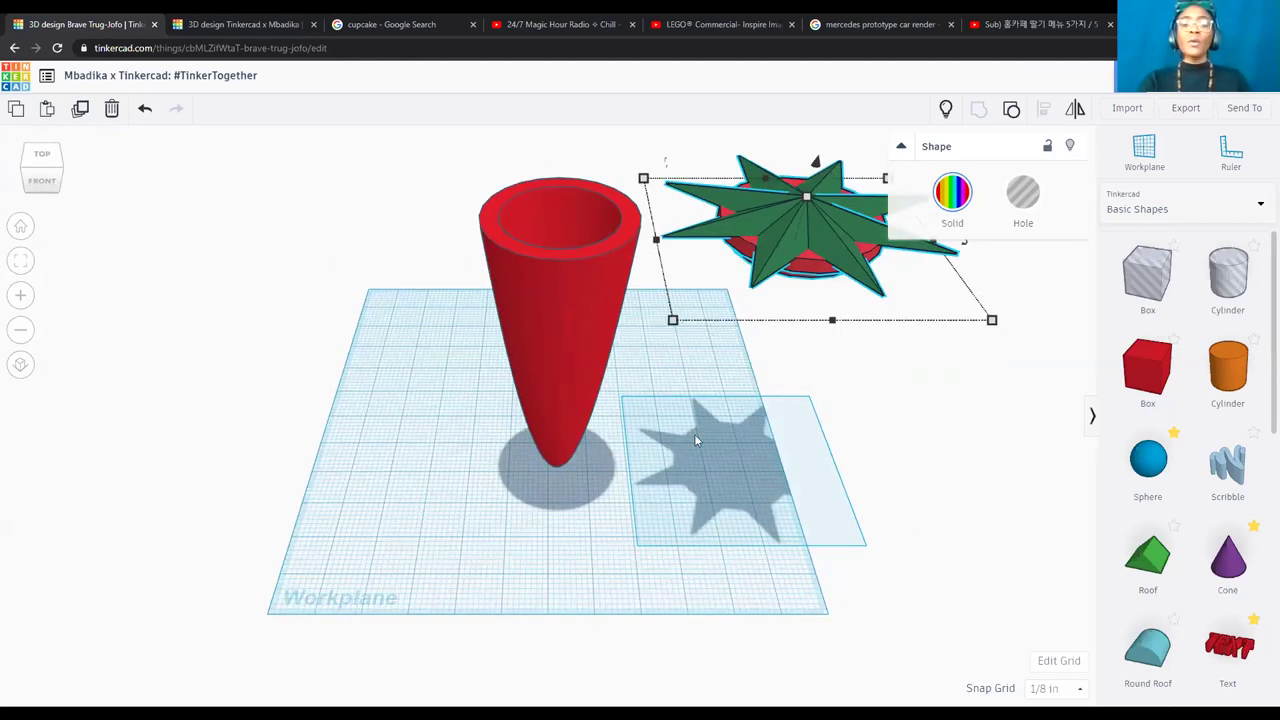
{"action": "left_click", "coordinate": [1024, 425]}
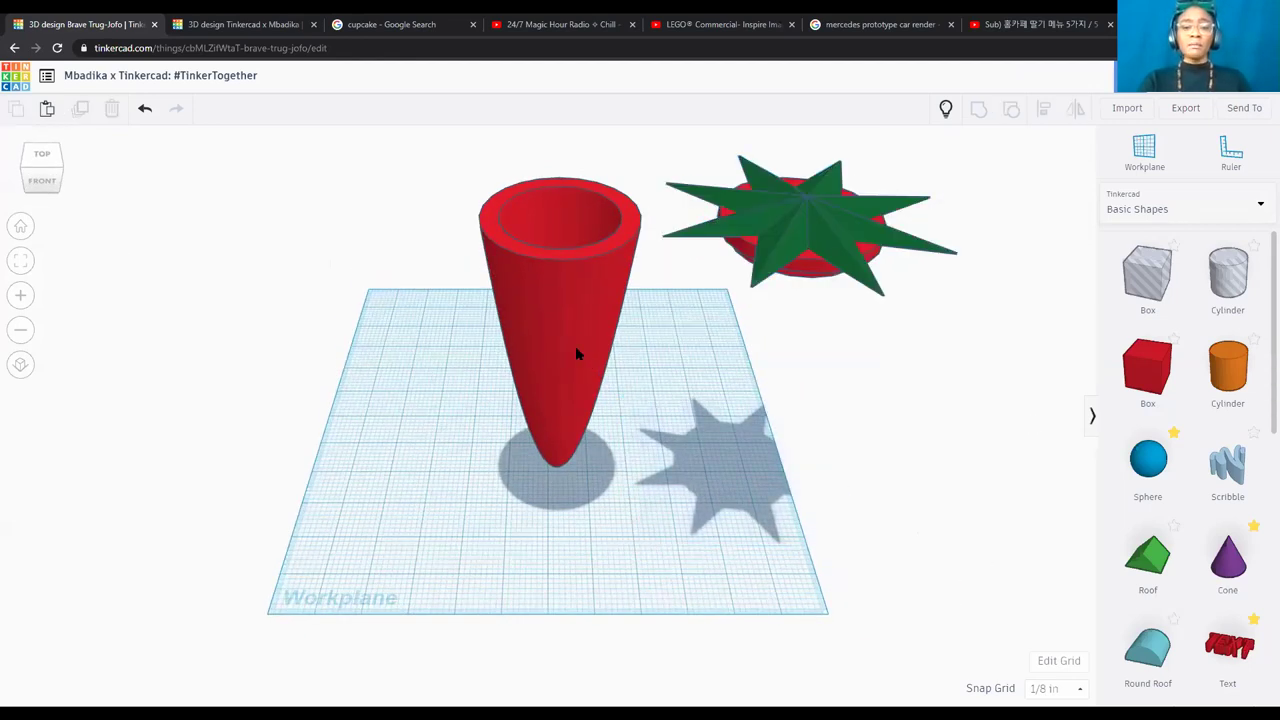
Move the red cone left, duplicate it, and shift the copy forward and right.
{"action": "left_click_drag", "start_coordinate": [564, 343], "coordinate": [380, 250]}
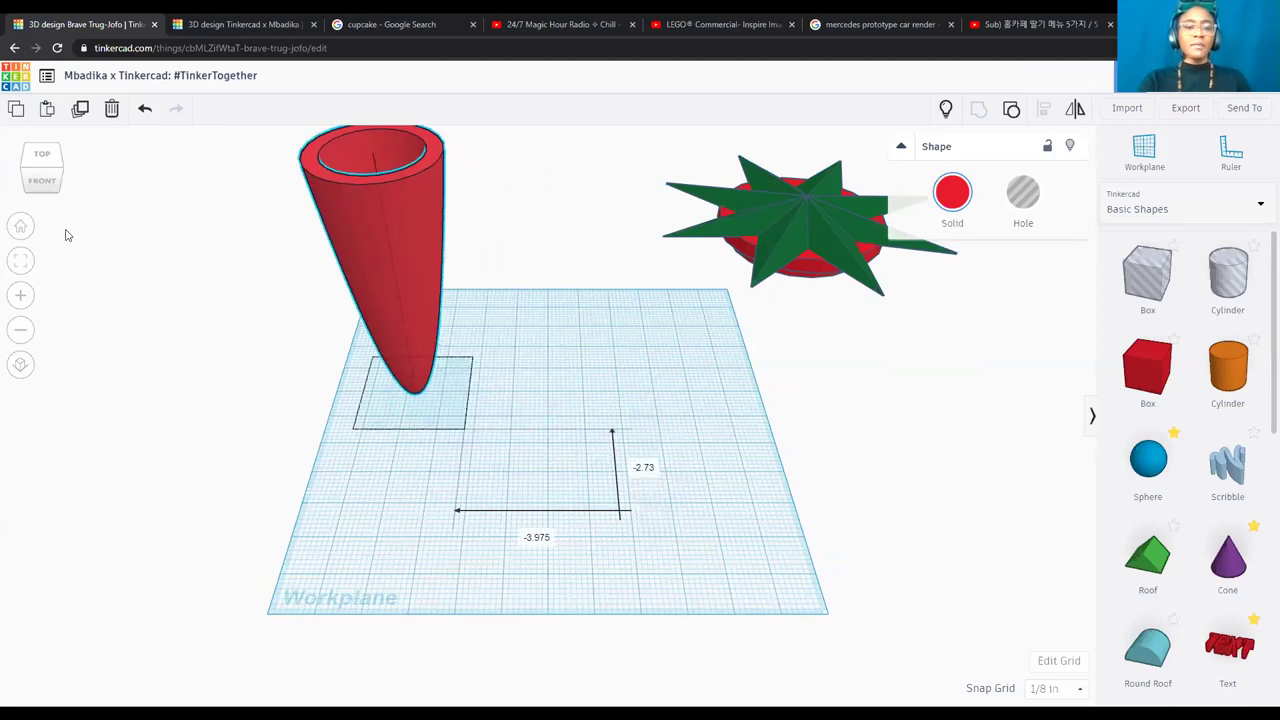
{"action": "left_click", "coordinate": [77, 116]}
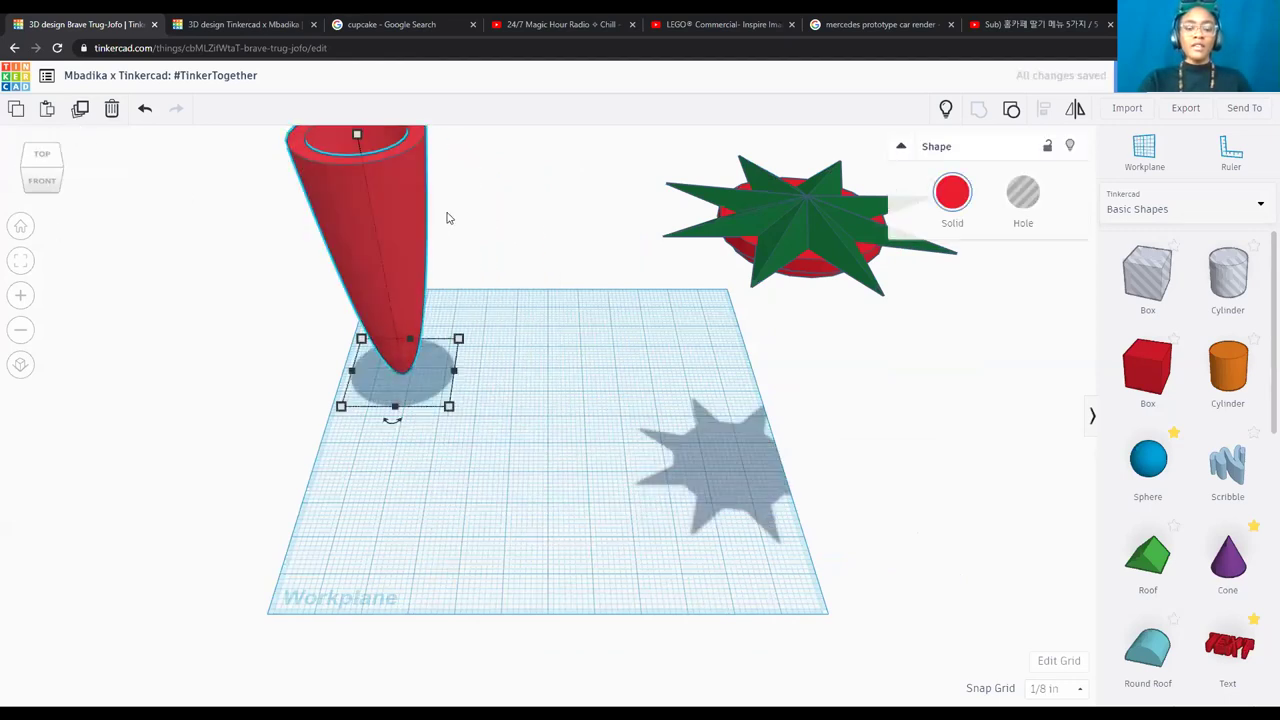
{"action": "key", "text": "Down"}
{"action": "key", "text": "Down"}
{"action": "key", "text": "Down"}
{"action": "key", "text": "Down"}
{"action": "key", "text": "Down"}
{"action": "key", "text": "Down"}
{"action": "key", "text": "Down"}
{"action": "key", "text": "Down"}
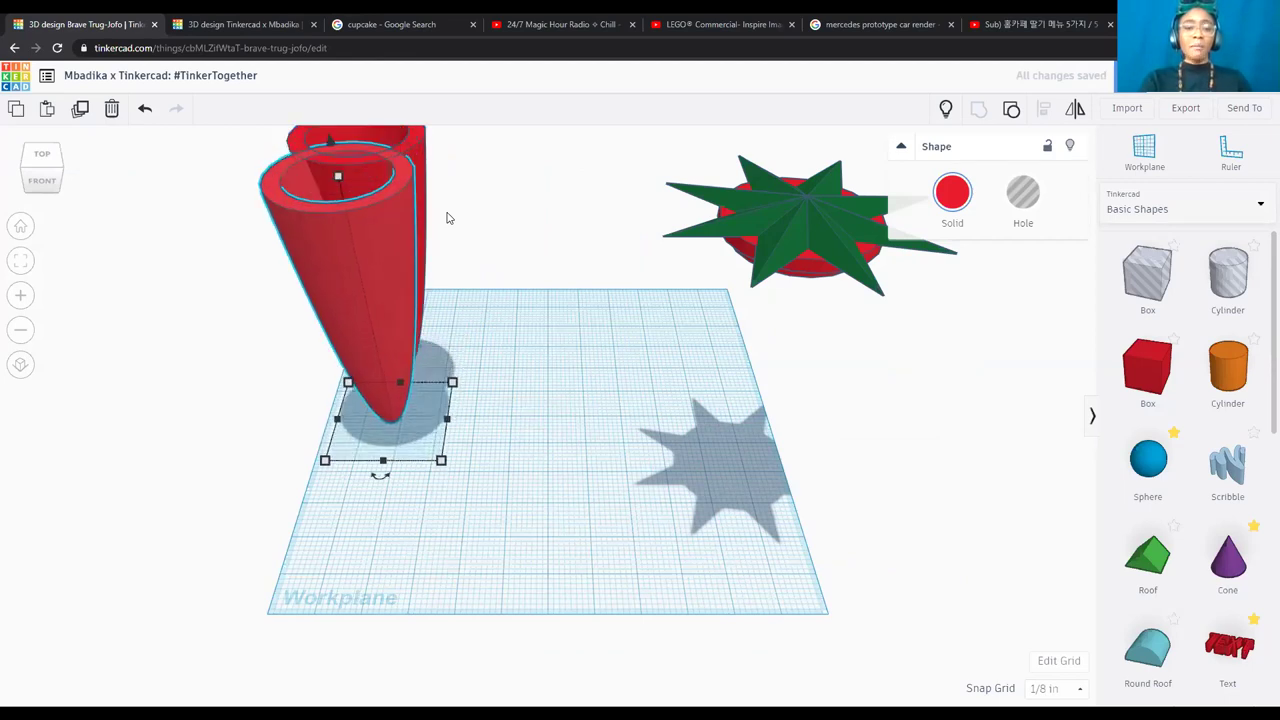
{"action": "key", "text": "Right"}
{"action": "key", "text": "Right"}
{"action": "key", "text": "Right"}
{"action": "key", "text": "Right"}
{"action": "key", "text": "Right"}
{"action": "key", "text": "Right"}
{"action": "key", "text": "Right"}
{"action": "key", "text": "Right"}
{"action": "key", "text": "Right"}
{"action": "key", "text": "Right"}
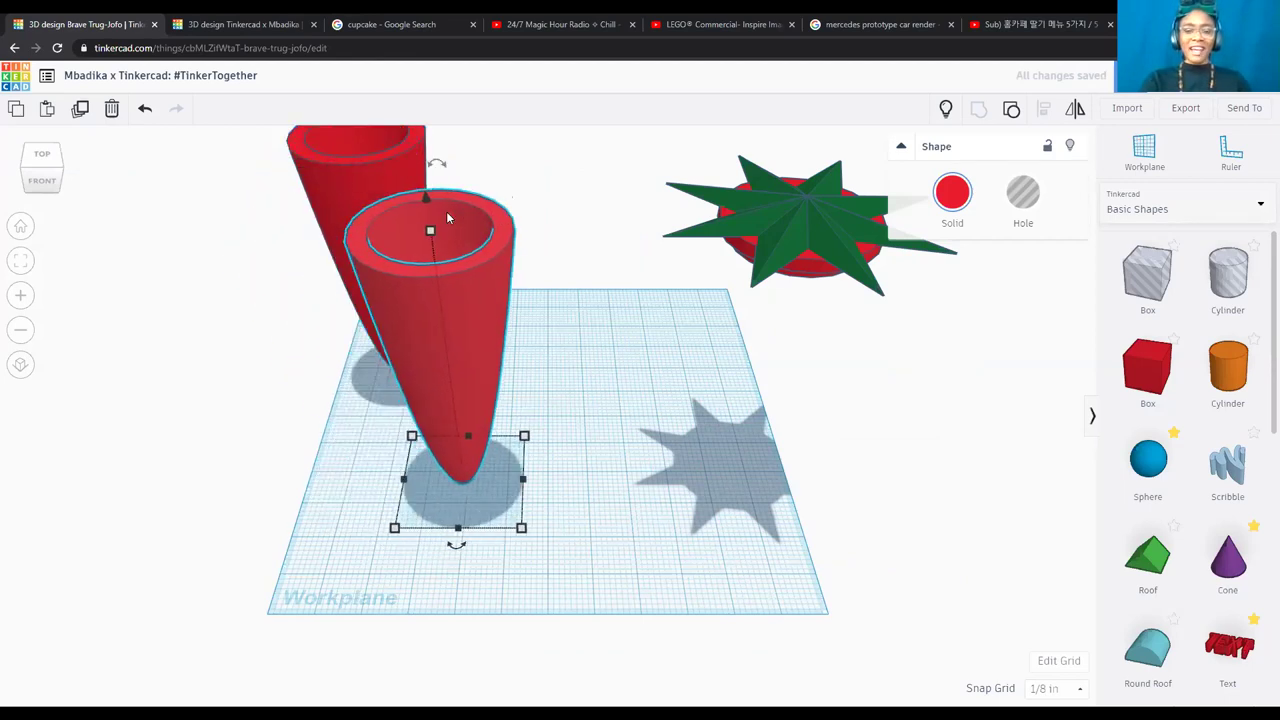
{"action": "key", "text": "Right"}
{"action": "key", "text": "Right"}
{"action": "key", "text": "Right"}
{"action": "key", "text": "Right"}
{"action": "key", "text": "Right"}
{"action": "key", "text": "Right"}
{"action": "key", "text": "Right"}
{"action": "key", "text": "Right"}
{"action": "key", "text": "Right"}
{"action": "key", "text": "Right"}
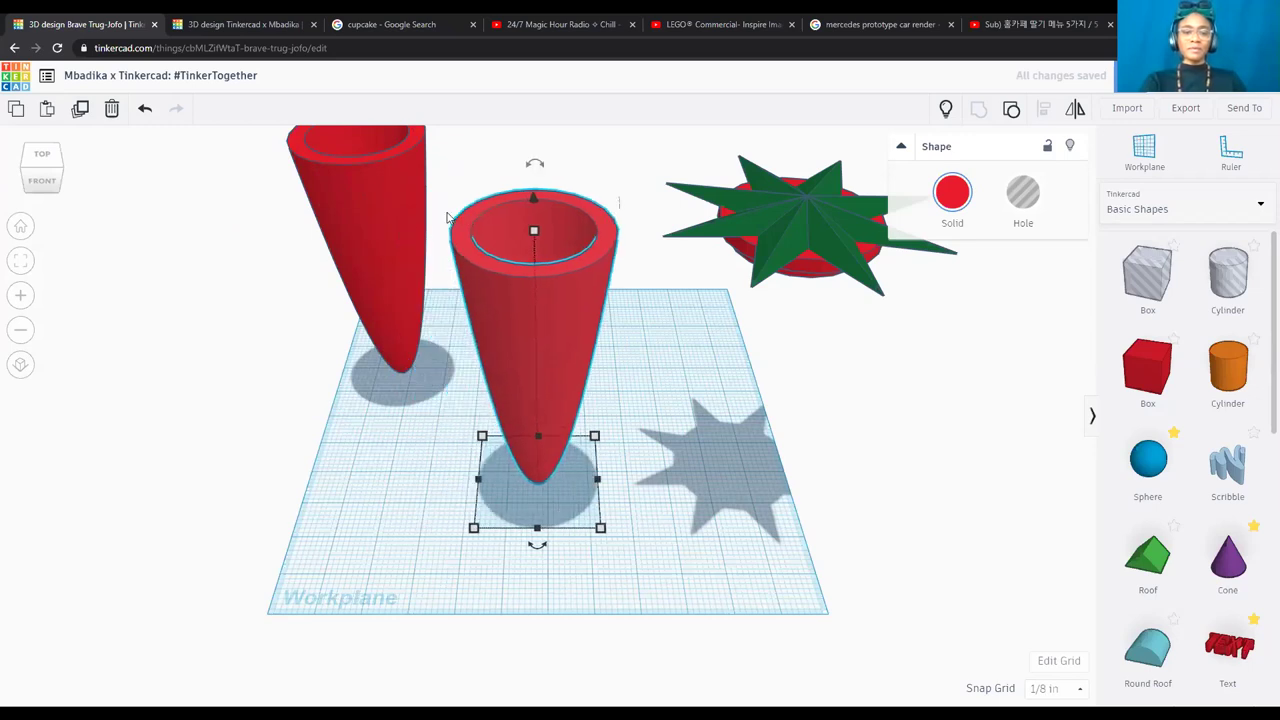
{"action": "key", "text": "Right"}
{"action": "key", "text": "Right"}
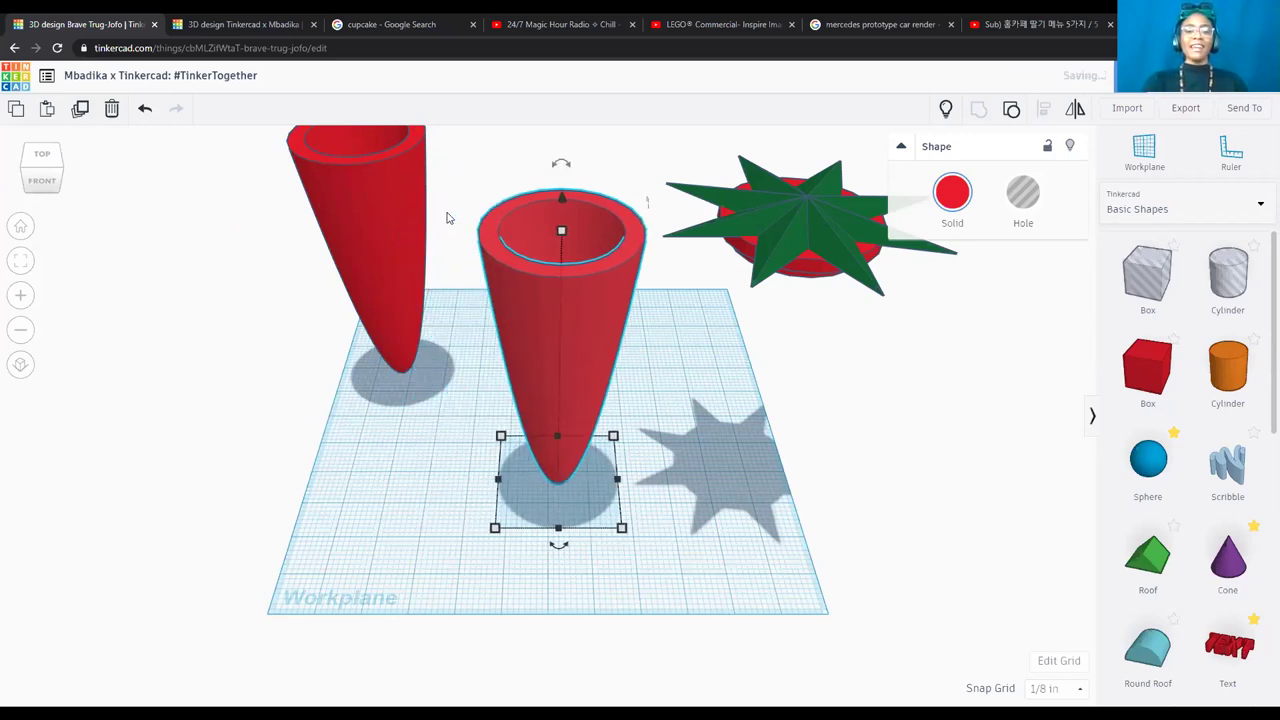
{"action": "key", "text": "Left"}
{"action": "key", "text": "Left"}
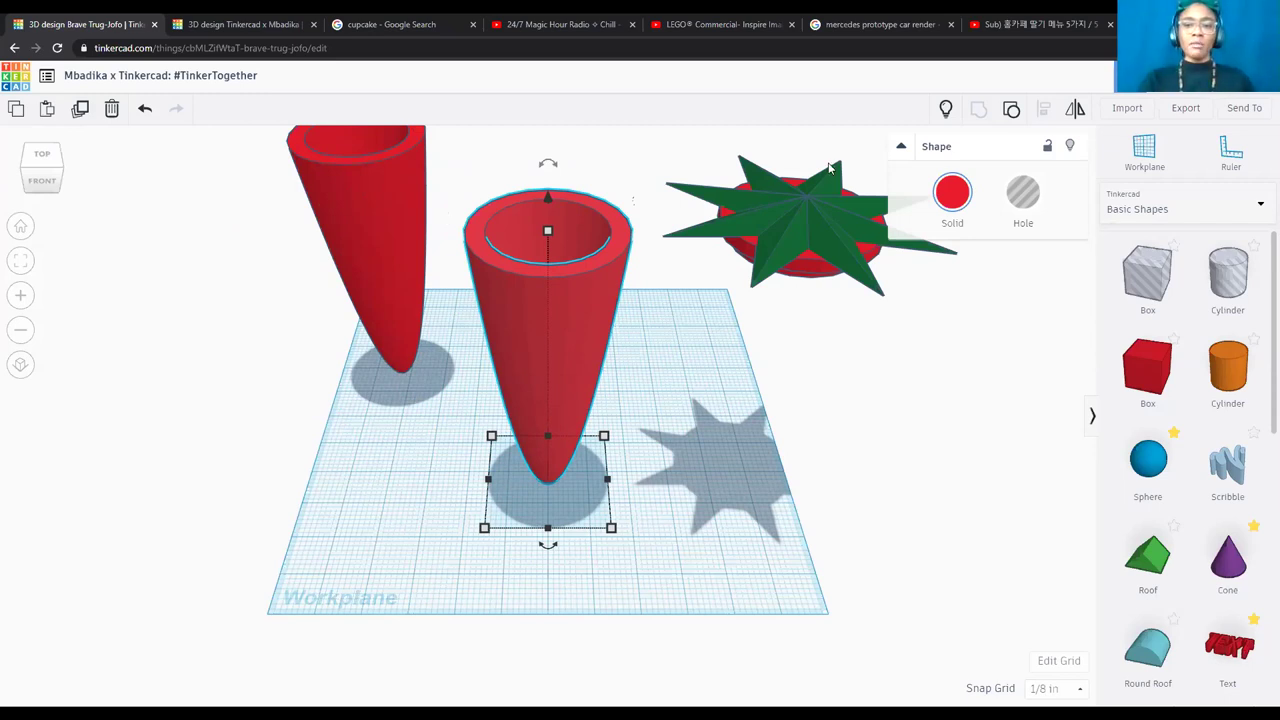
Ungroup the copied cone and delete its inner hole cylinder to make it solid.
{"action": "left_click", "coordinate": [1012, 111]}
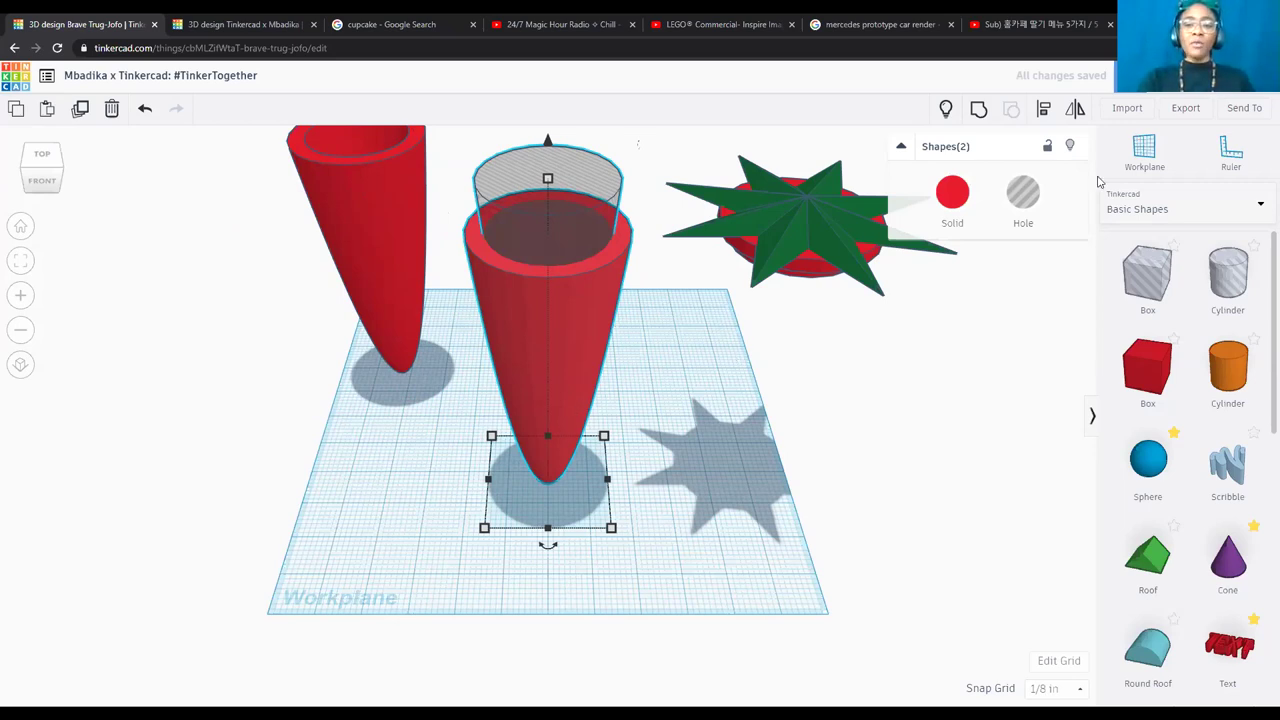
{"action": "left_click", "coordinate": [668, 380]}
{"action": "left_click", "coordinate": [610, 225]}
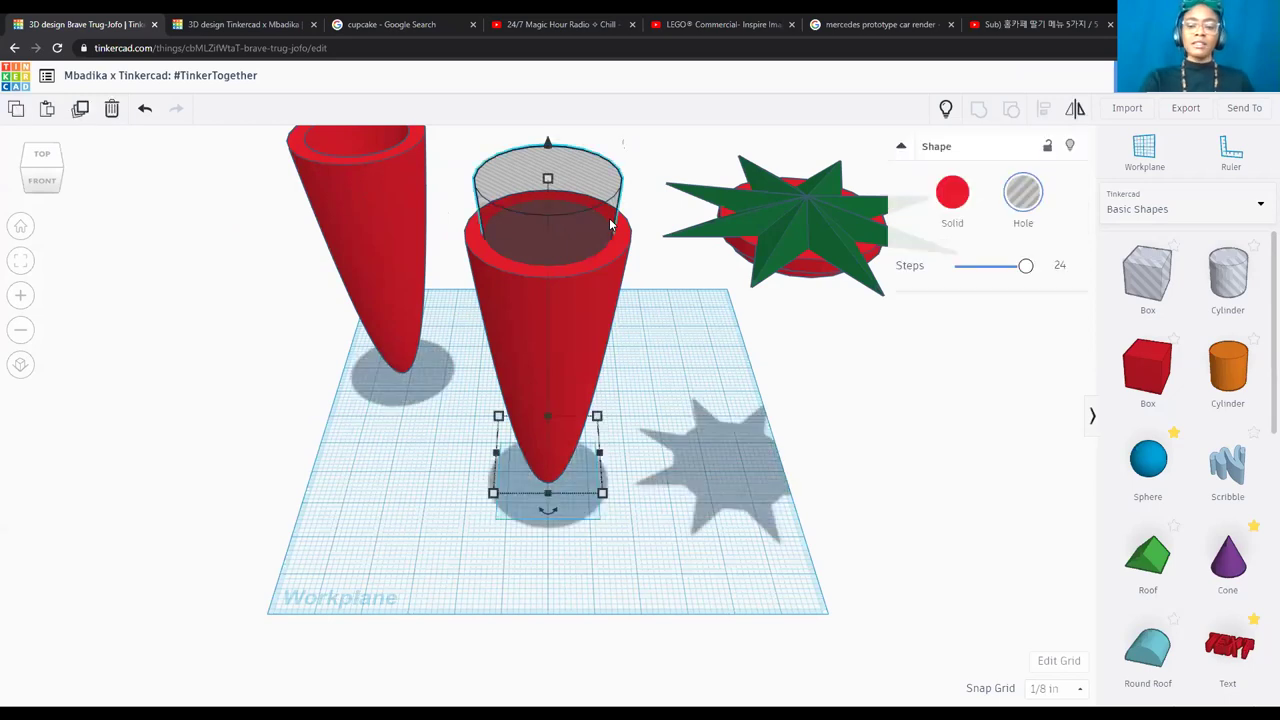
{"action": "key", "text": "Delete"}
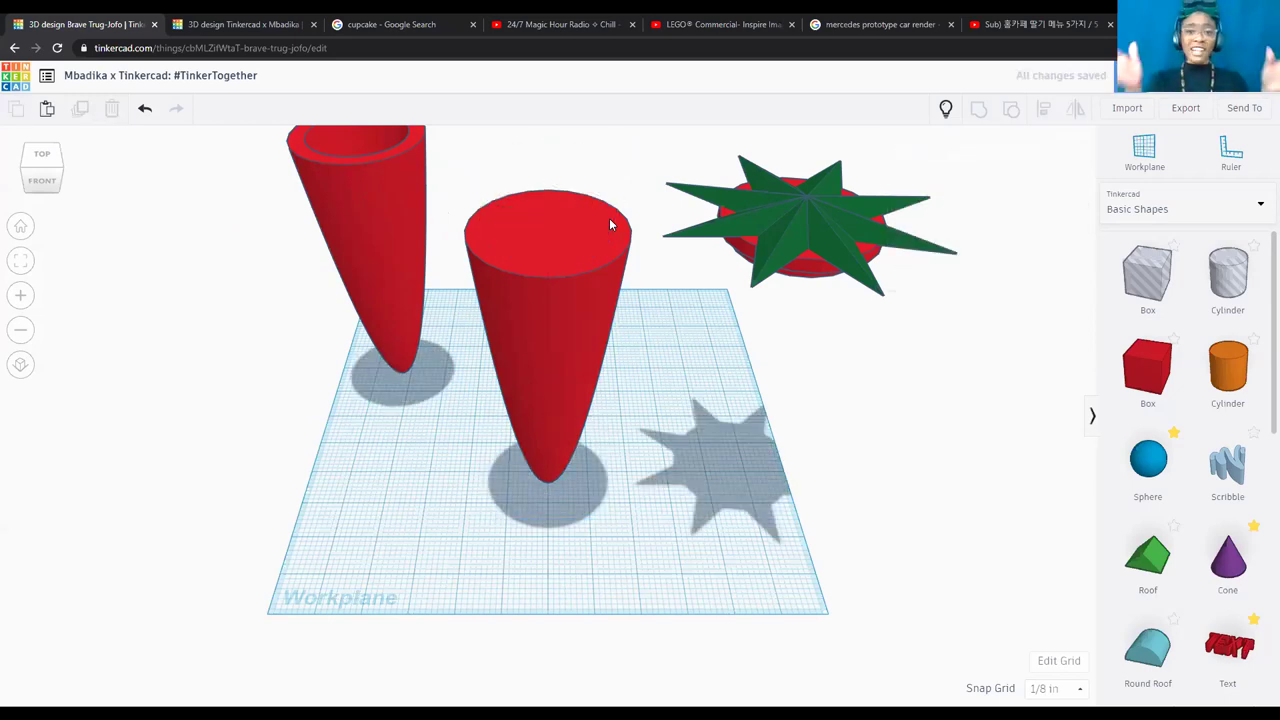
Paste a copy of the solid cone, move it forward-right, and colour it green.
{"action": "left_click", "coordinate": [537, 286]}
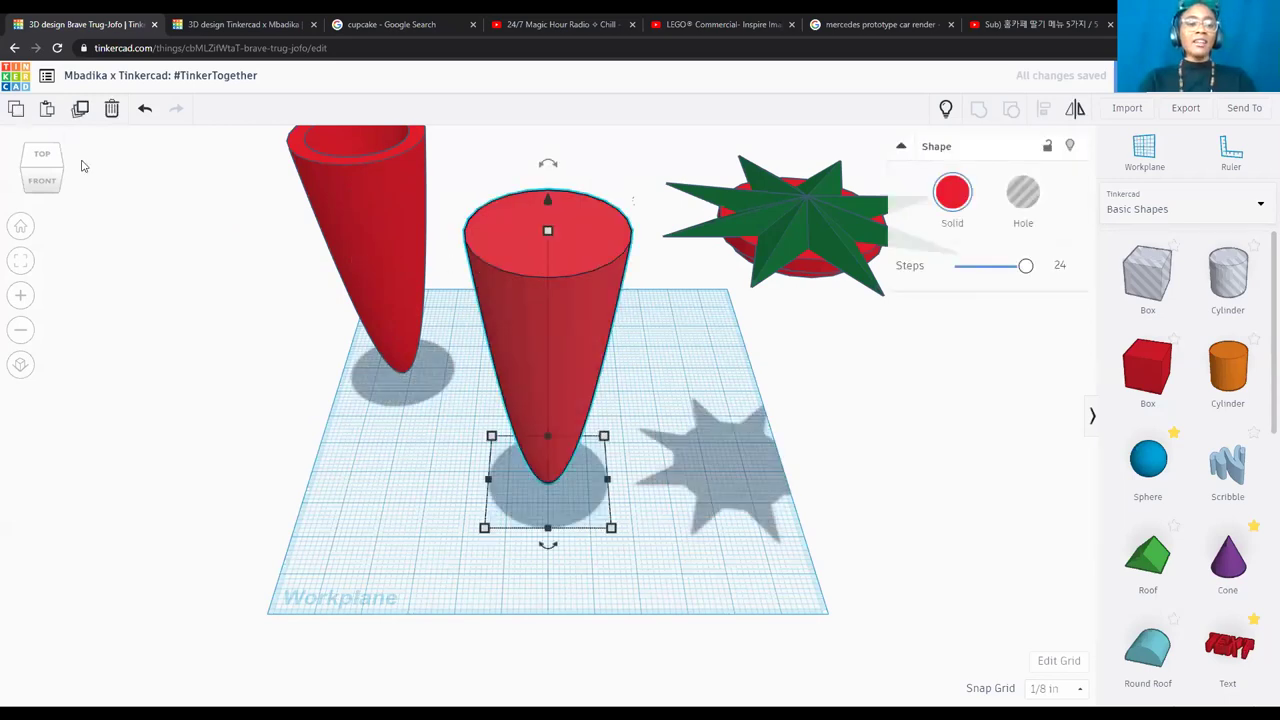
{"action": "left_click", "coordinate": [47, 110]}
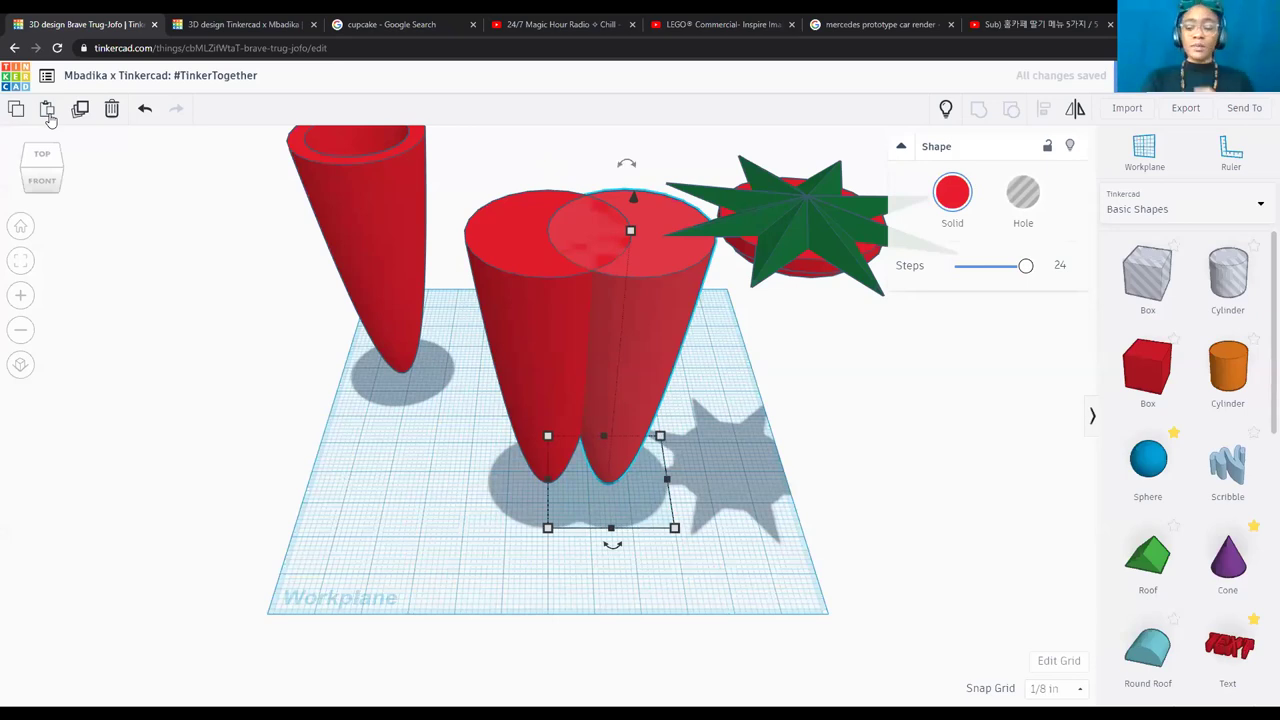
{"action": "left_click_drag", "start_coordinate": [653, 290], "coordinate": [746, 423]}
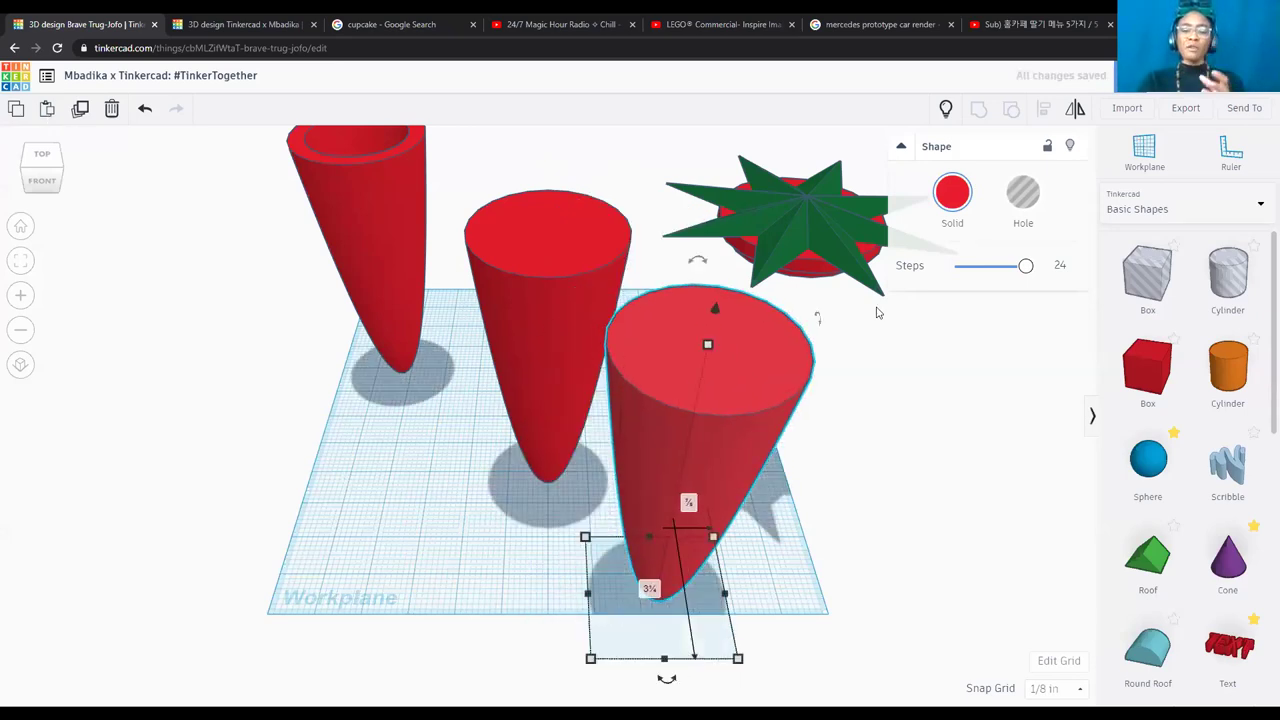
{"action": "left_click", "coordinate": [951, 199]}
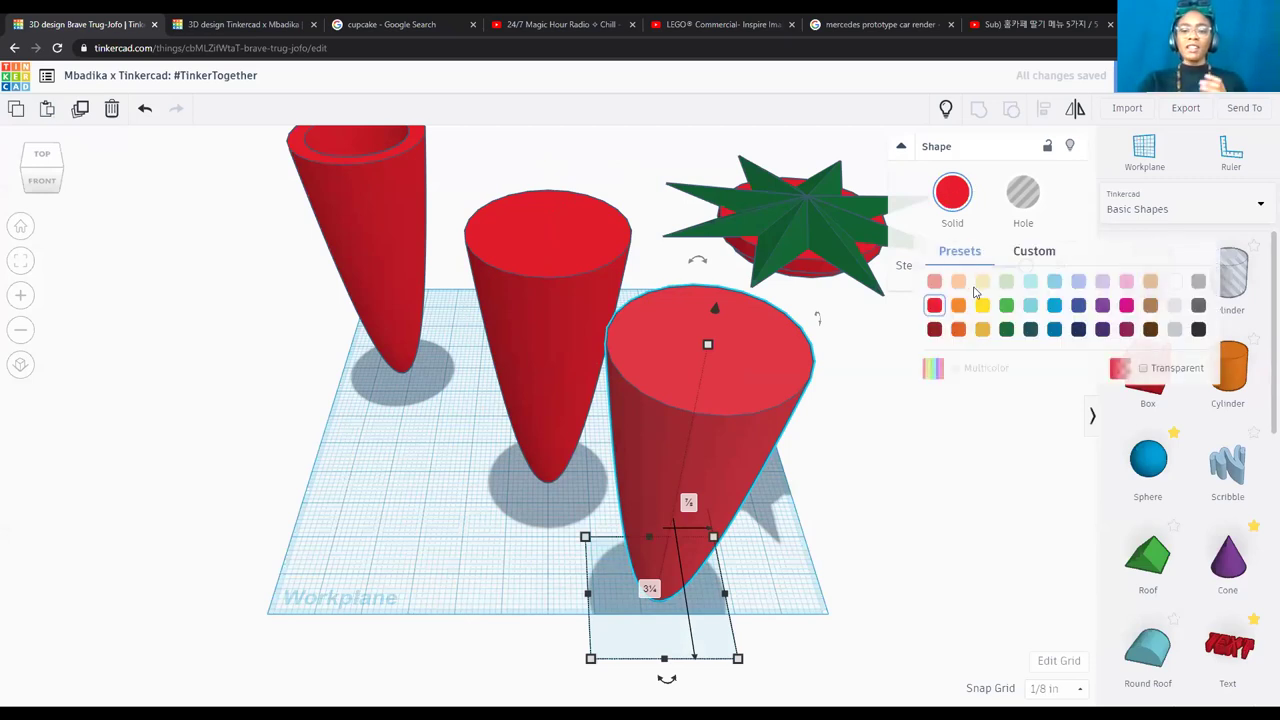
{"action": "left_click", "coordinate": [1006, 305]}
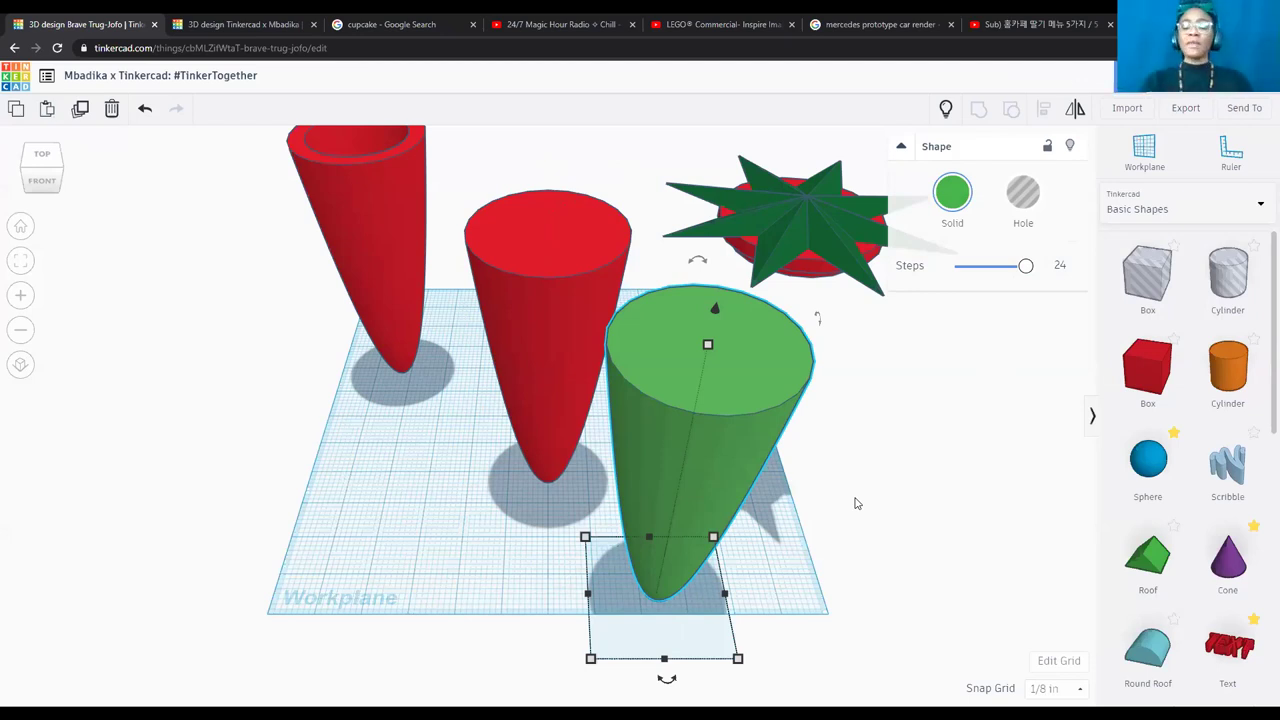
{"action": "mouse_move", "coordinate": [708, 346]}
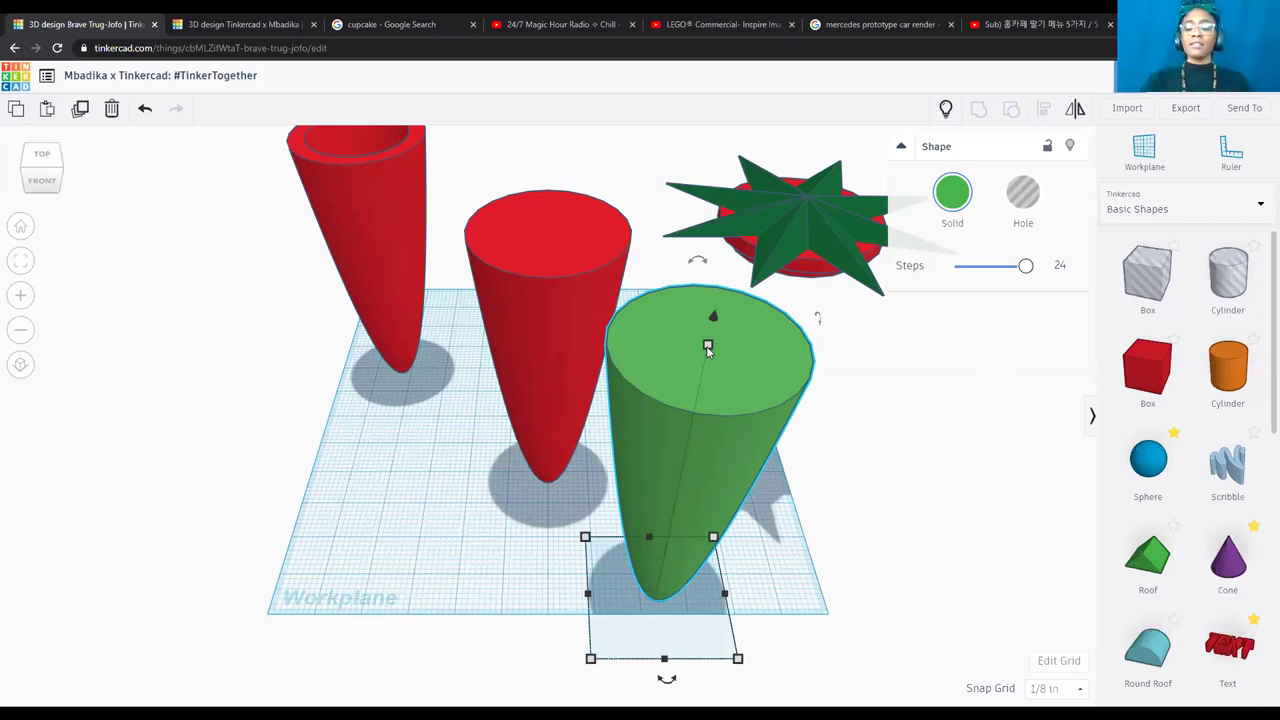
{"action": "left_click", "coordinate": [844, 369]}
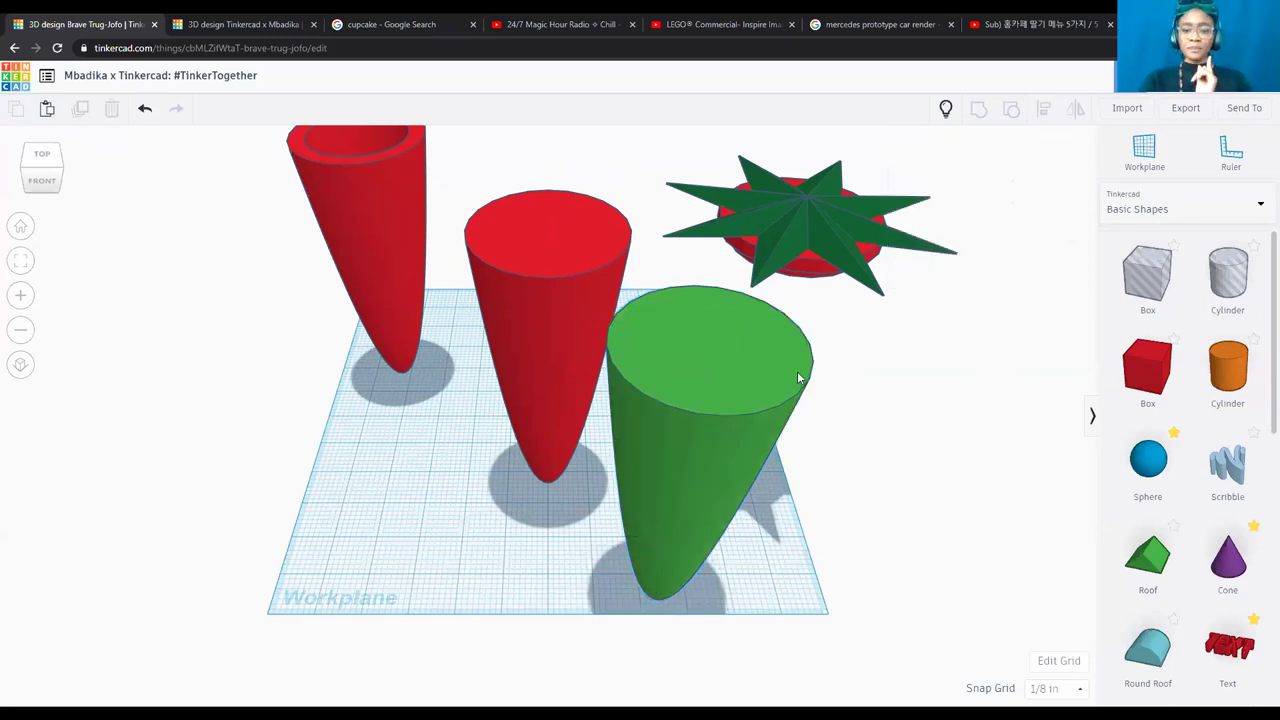
{"action": "left_click", "coordinate": [798, 378]}
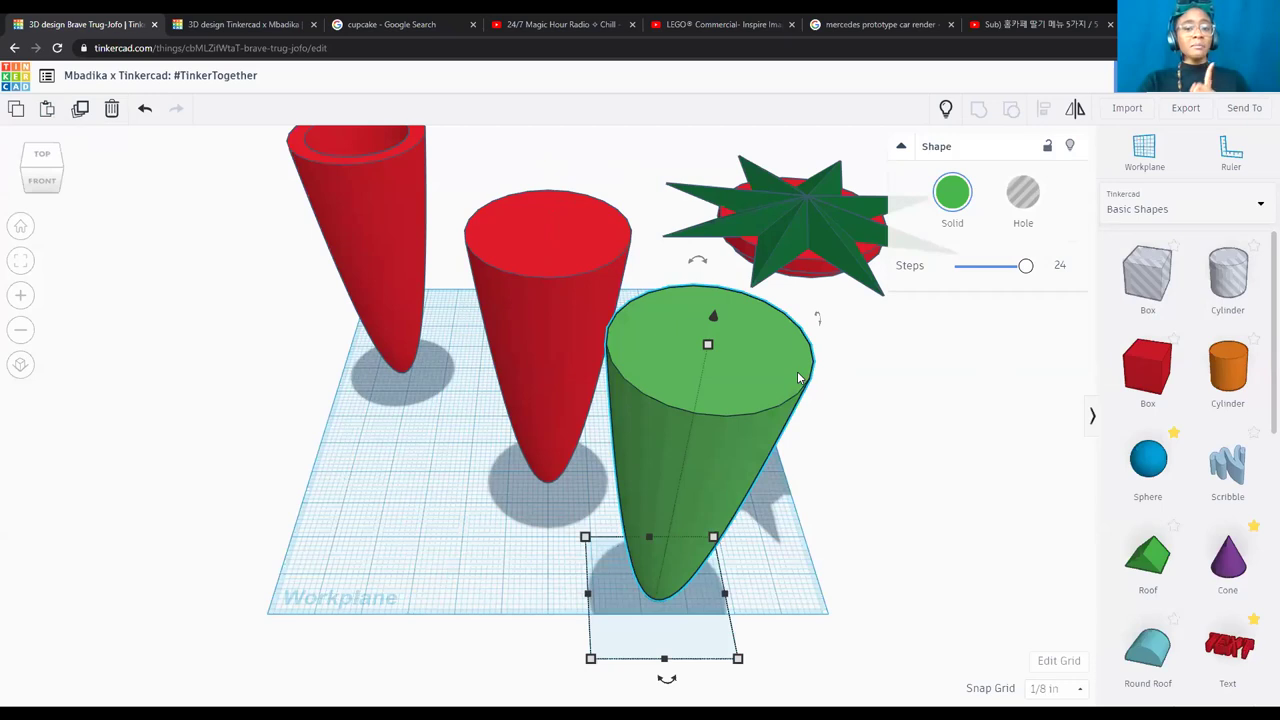
Turn the green cone into a hole and centre it on the middle red cone.
{"action": "left_click", "coordinate": [1021, 196]}
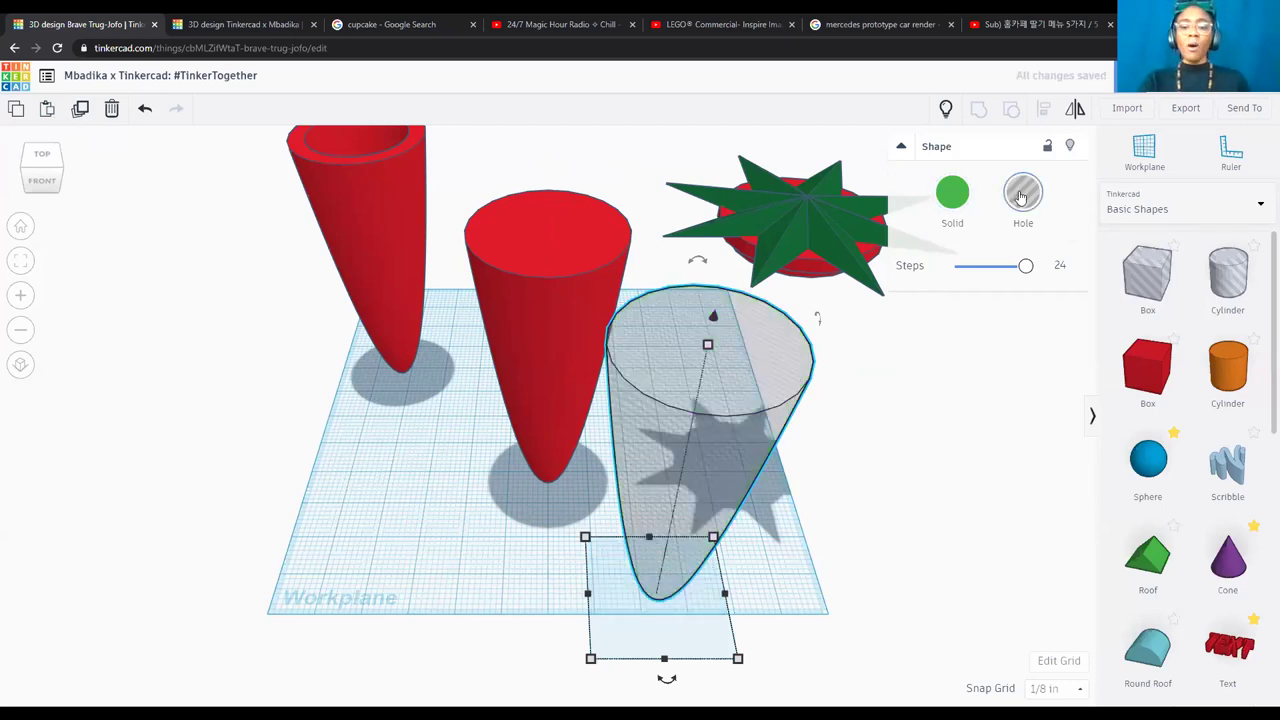
{"action": "left_click", "coordinate": [580, 292], "text": "shift"}
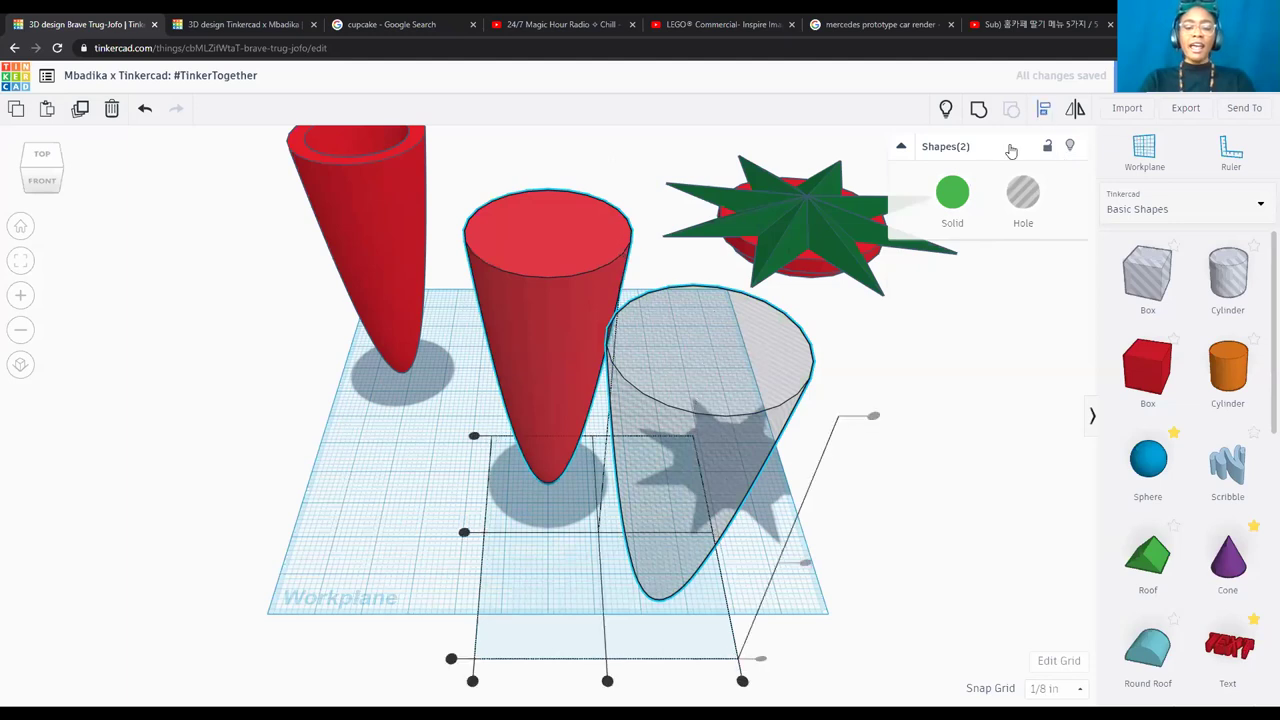
{"action": "left_click", "coordinate": [607, 681]}
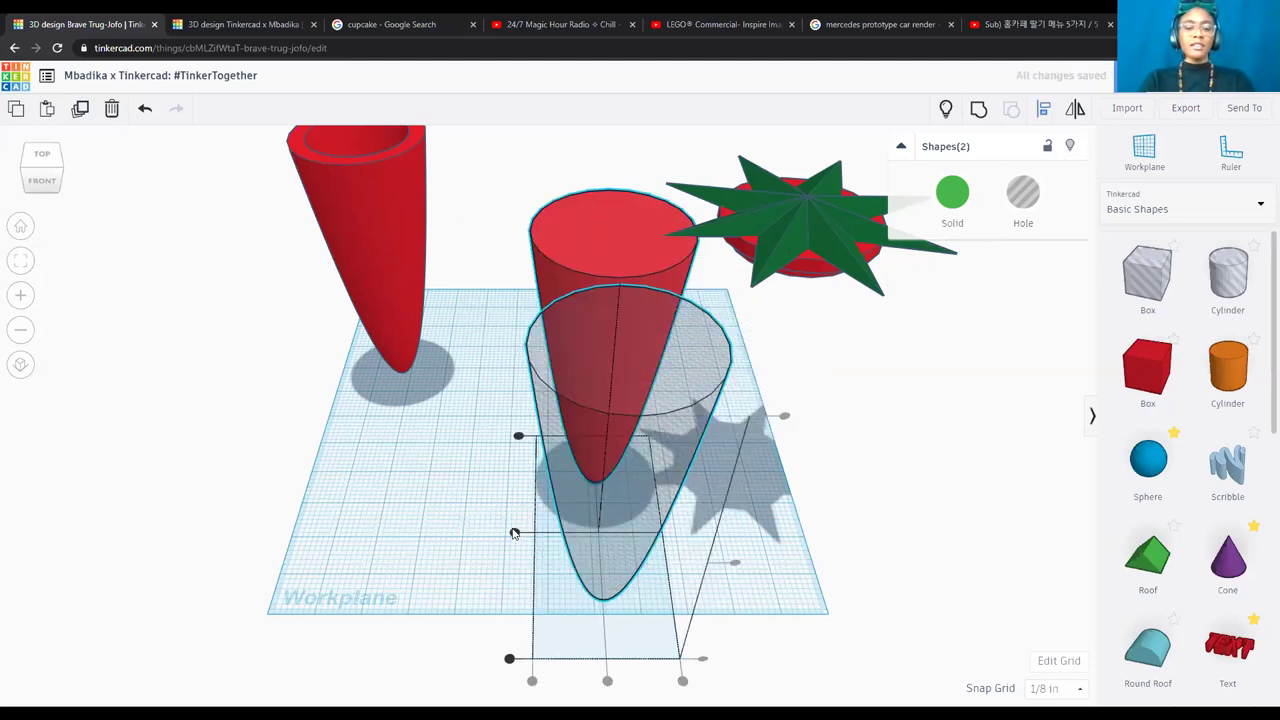
{"action": "left_click", "coordinate": [516, 535]}
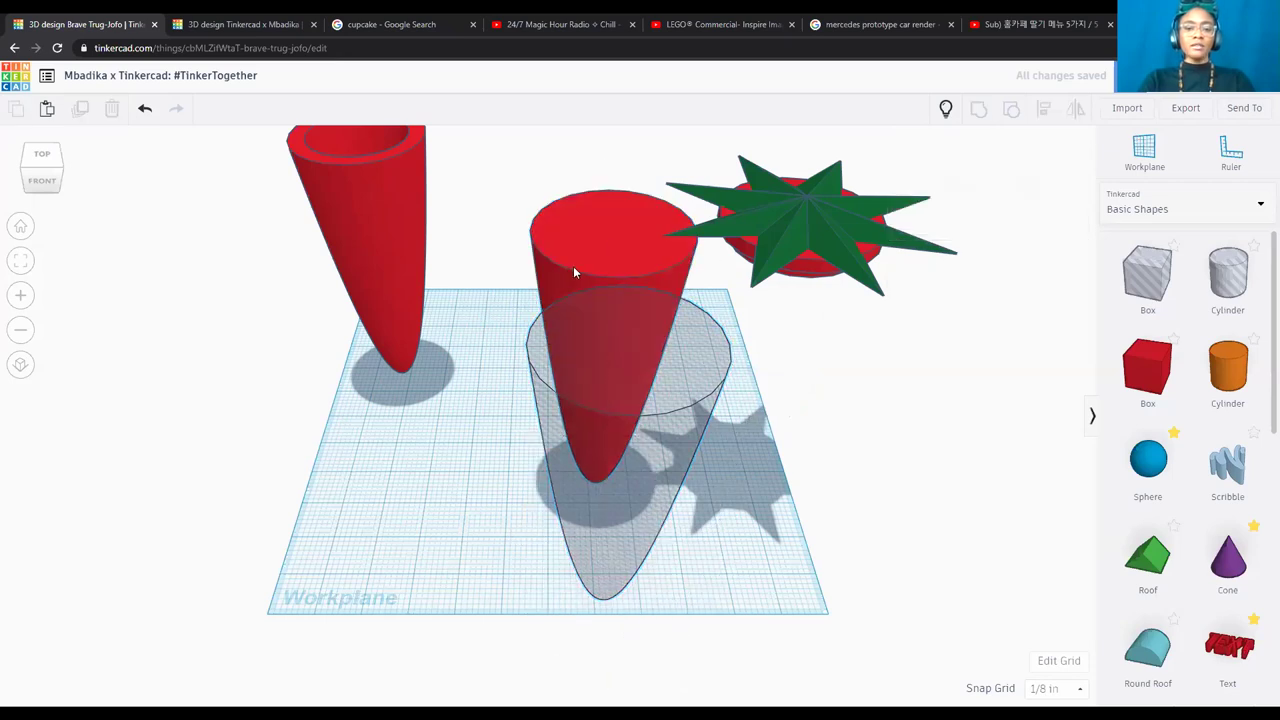
Align the red cone and hole cone on the other axis, then group them.
{"action": "left_click", "coordinate": [632, 314]}
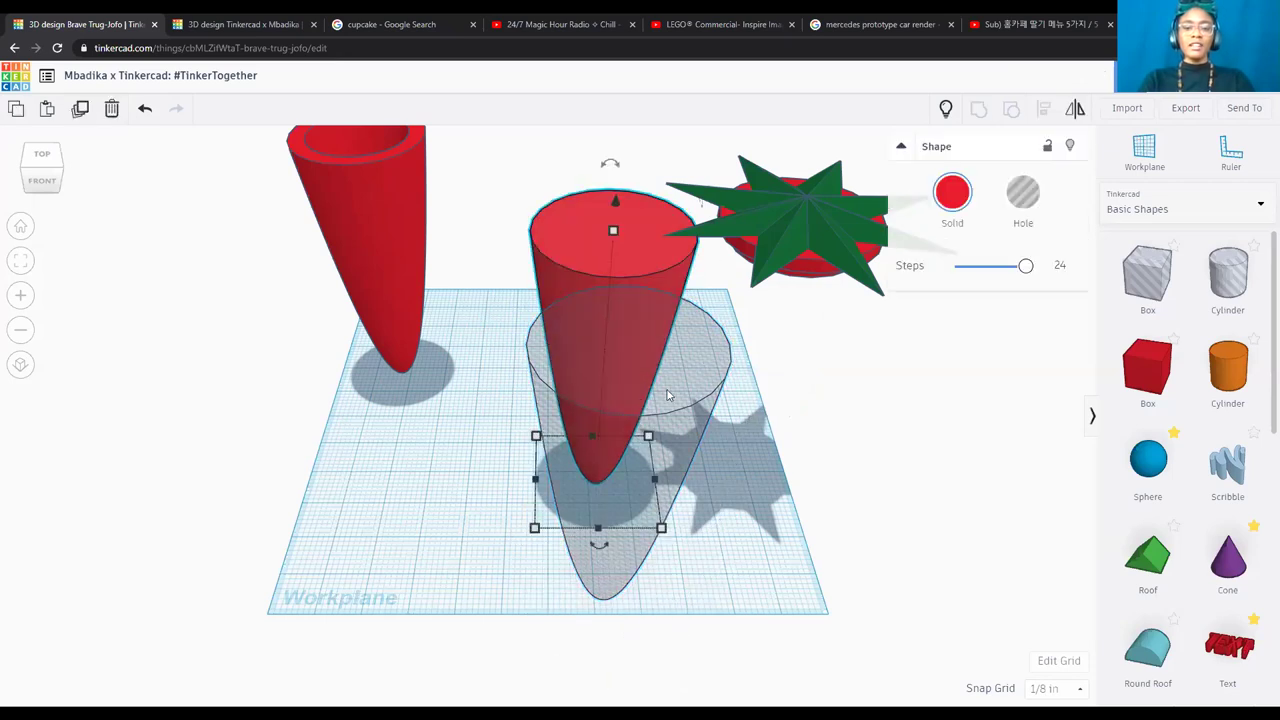
{"action": "left_click", "coordinate": [668, 395], "text": "shift"}
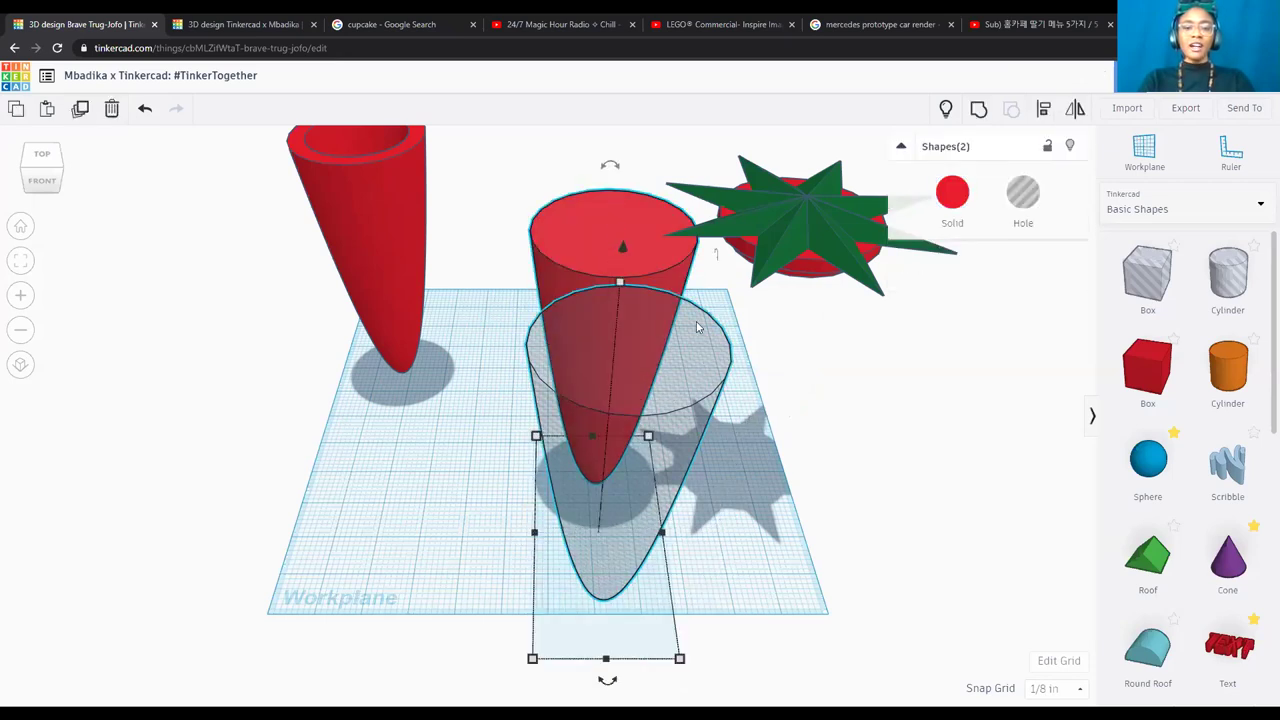
{"action": "left_click", "coordinate": [1043, 108]}
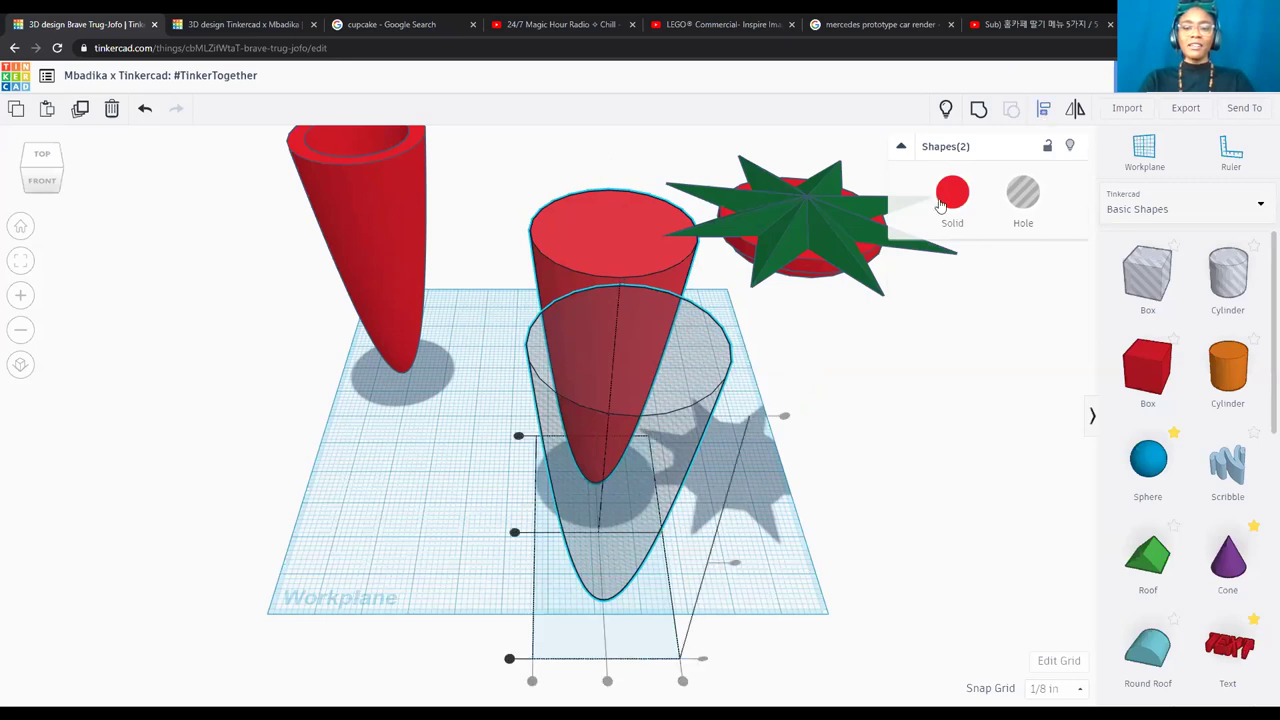
{"action": "left_click", "coordinate": [514, 532]}
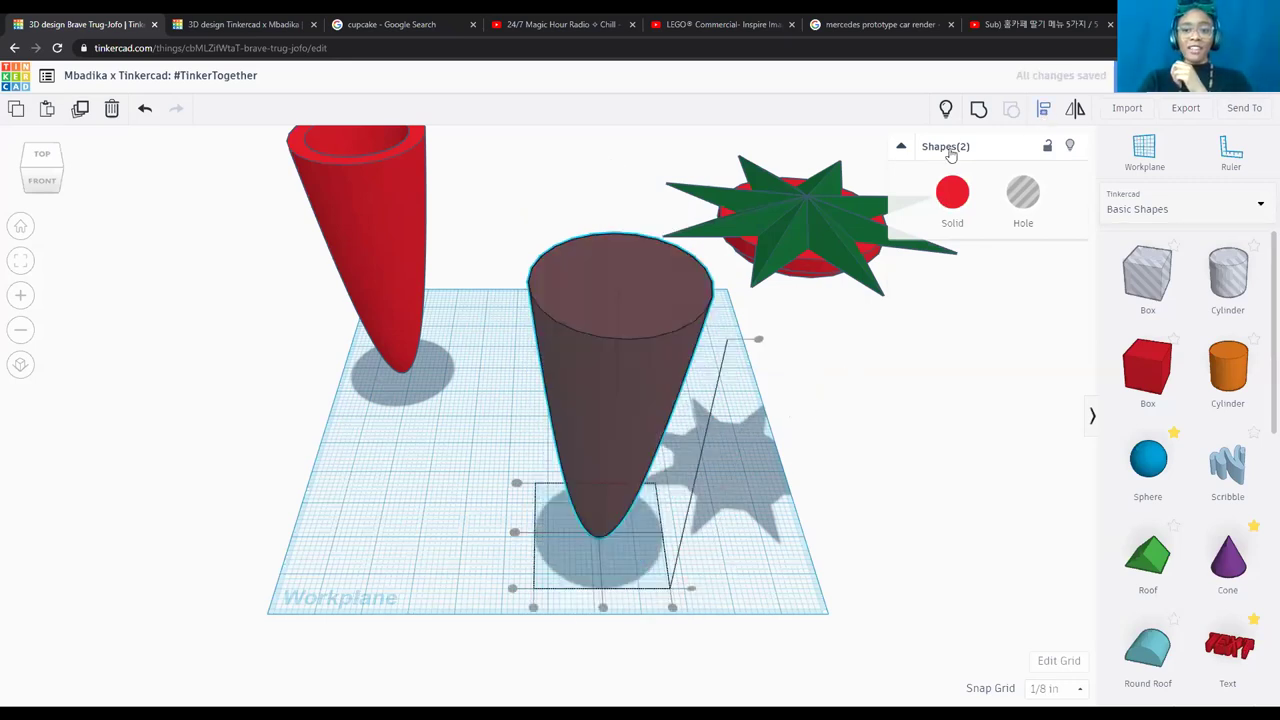
{"action": "left_click", "coordinate": [979, 111]}
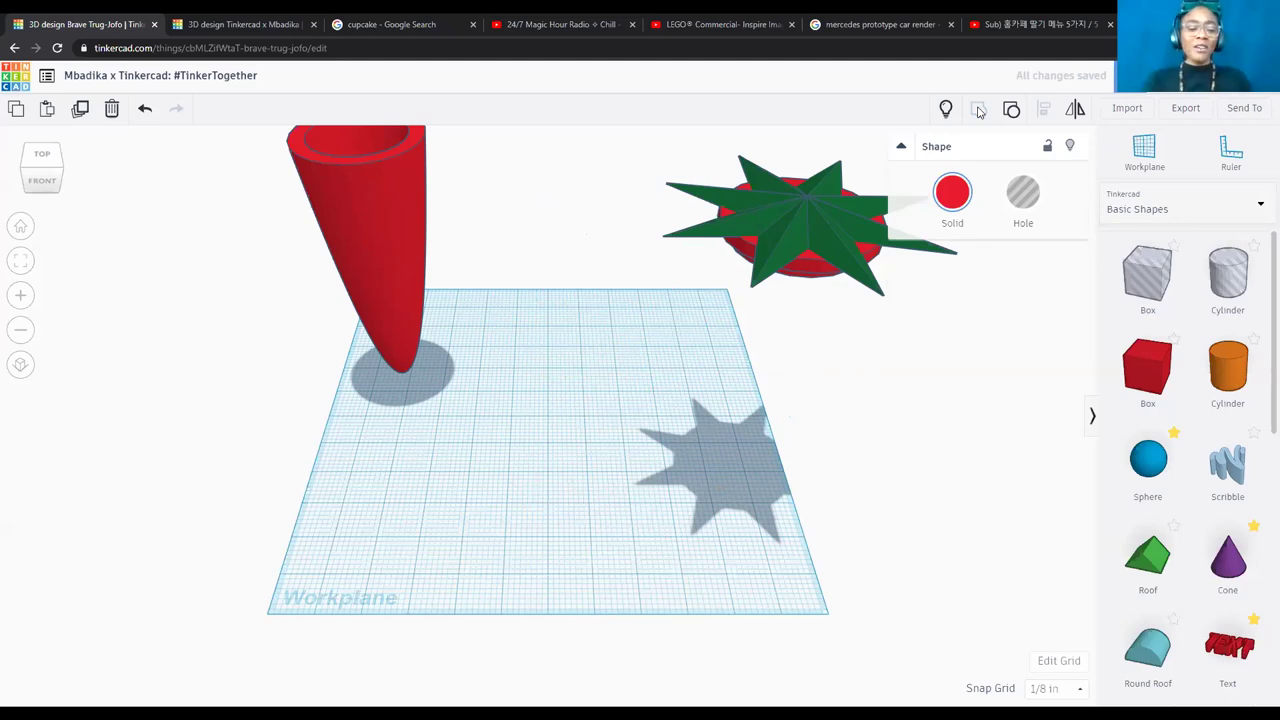
Undo the grouping and make the hole cone a solid green shape again.
{"action": "key", "text": "ctrl+z"}
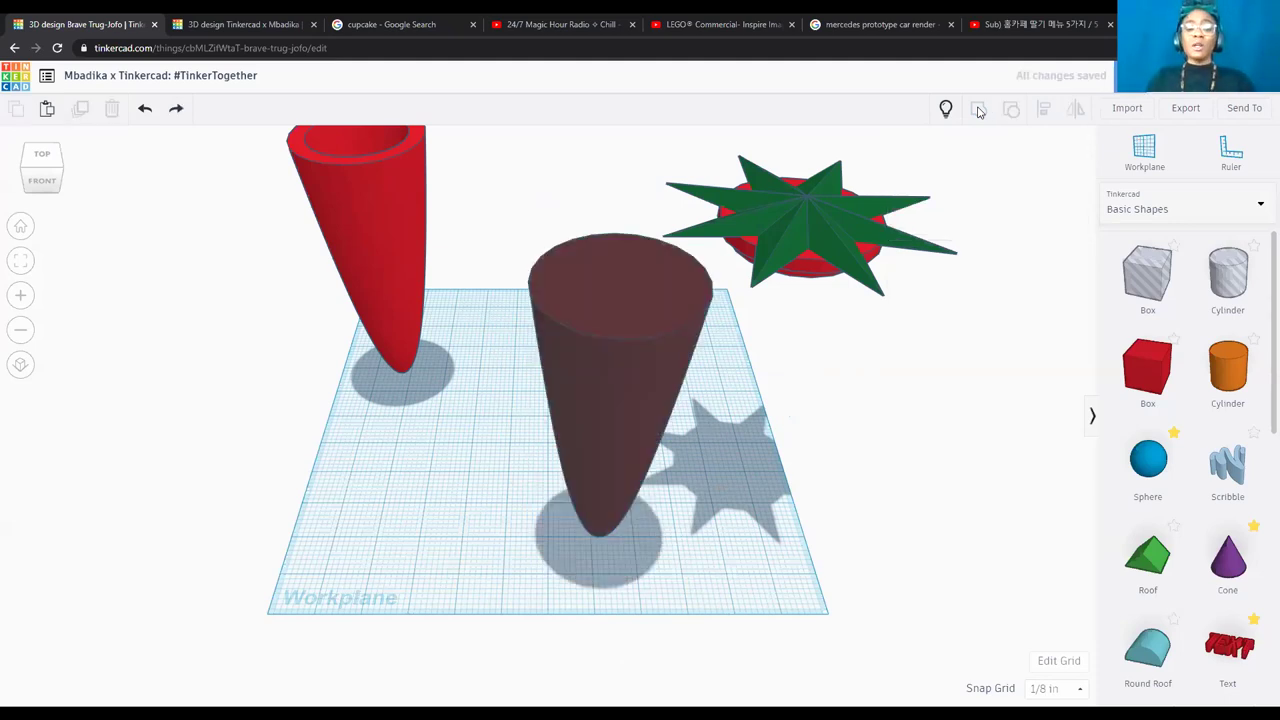
{"action": "key", "text": "ctrl+y"}
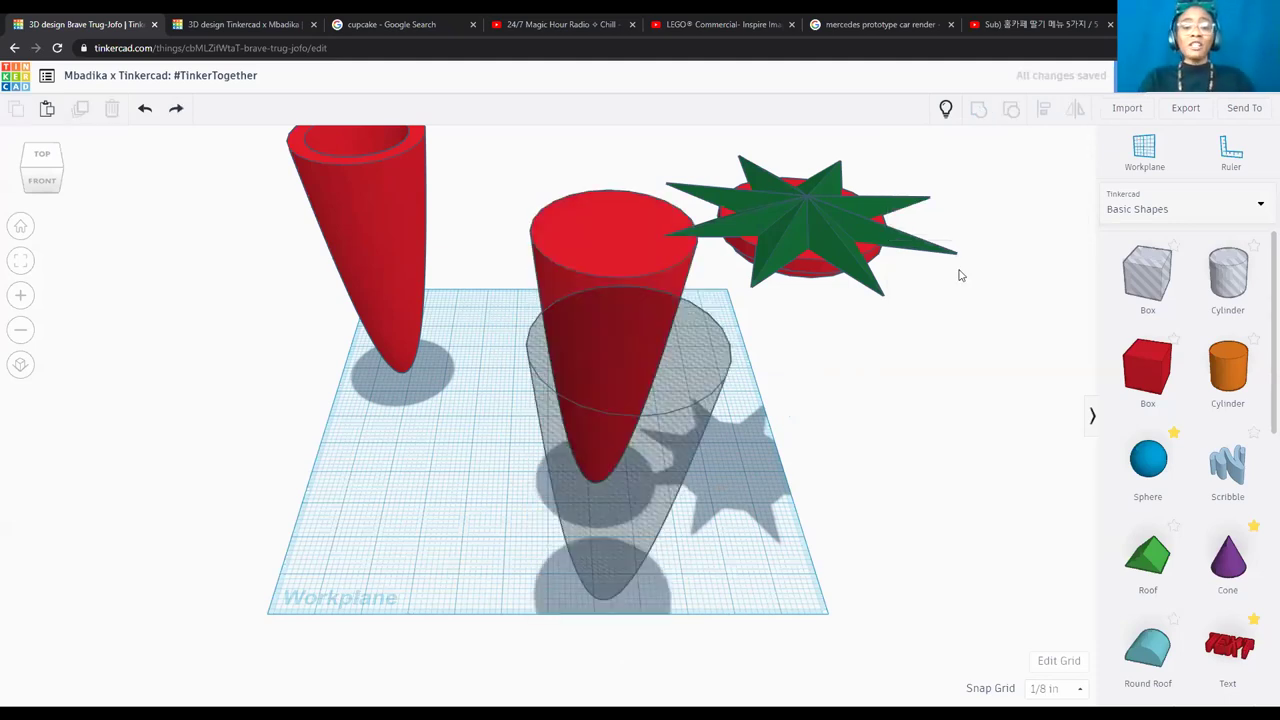
{"action": "left_click", "coordinate": [629, 414]}
{"action": "left_click", "coordinate": [953, 199]}
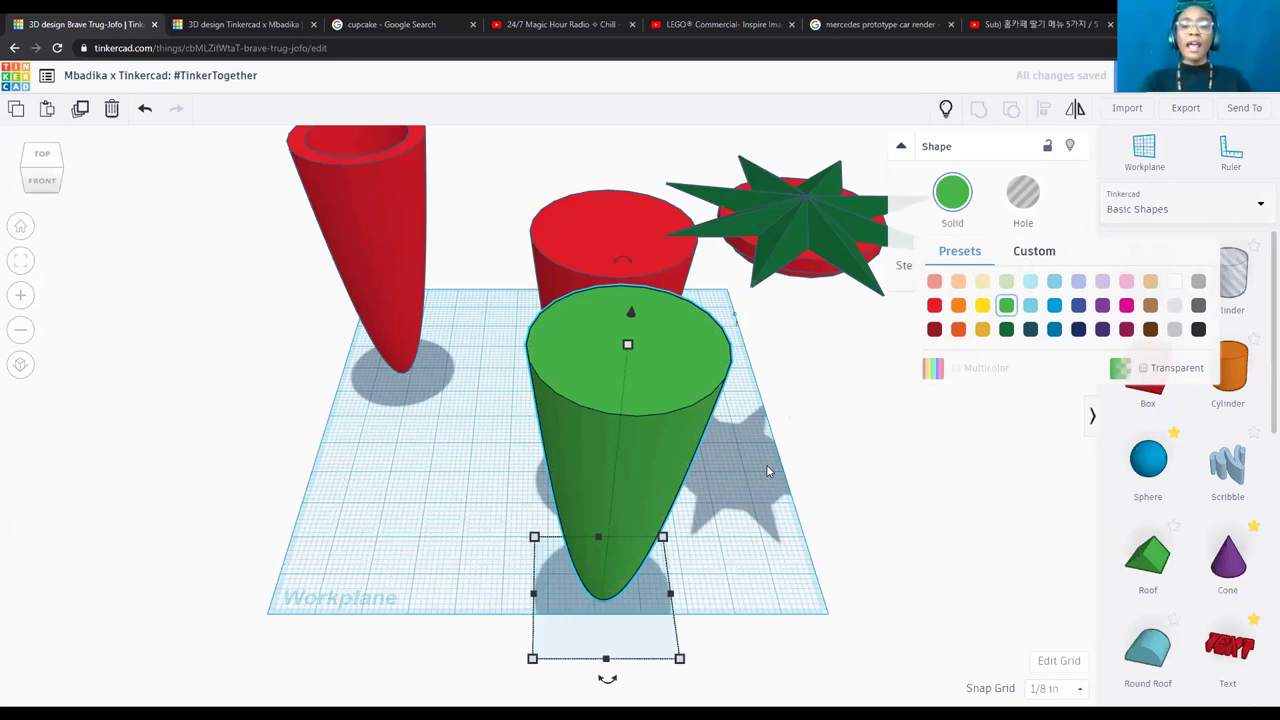
{"action": "left_click", "coordinate": [907, 150]}
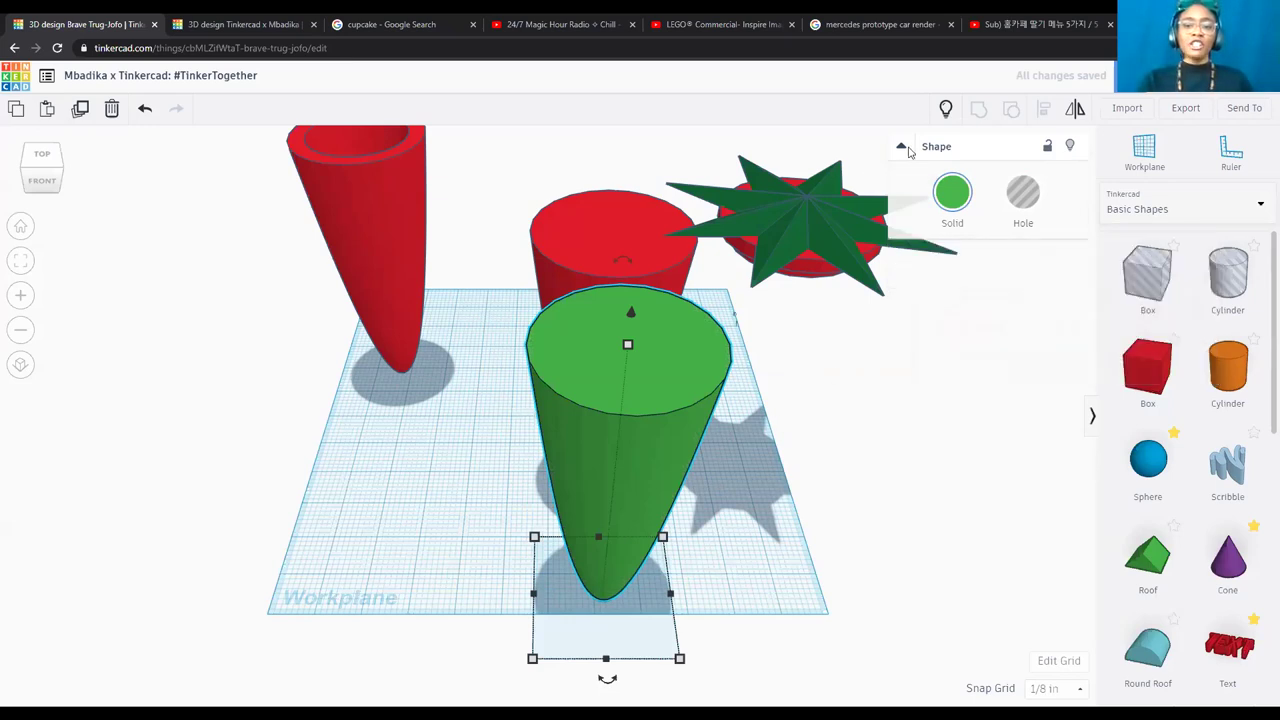
{"action": "left_click", "coordinate": [902, 147]}
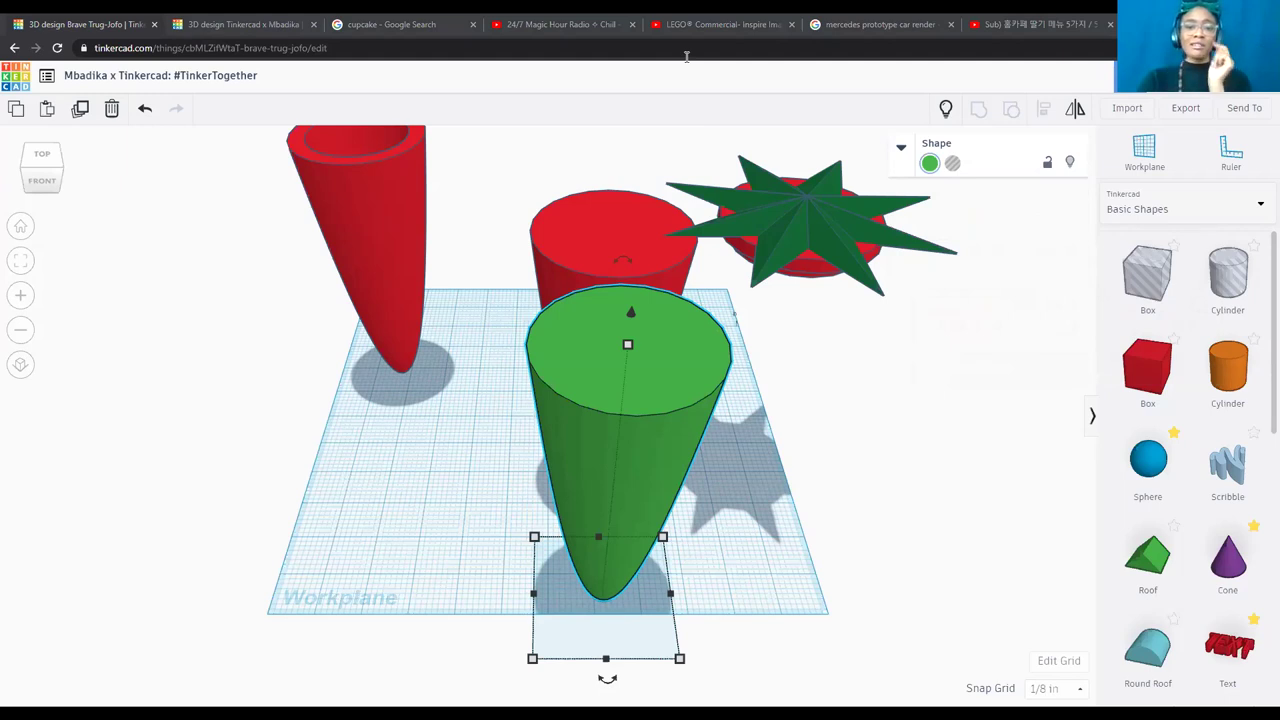
Write a two-line canvas note: '0.25+0.25=0.50' and '3.00-0.50=2.50'.
{"action": "left_click", "coordinate": [893, 394]}
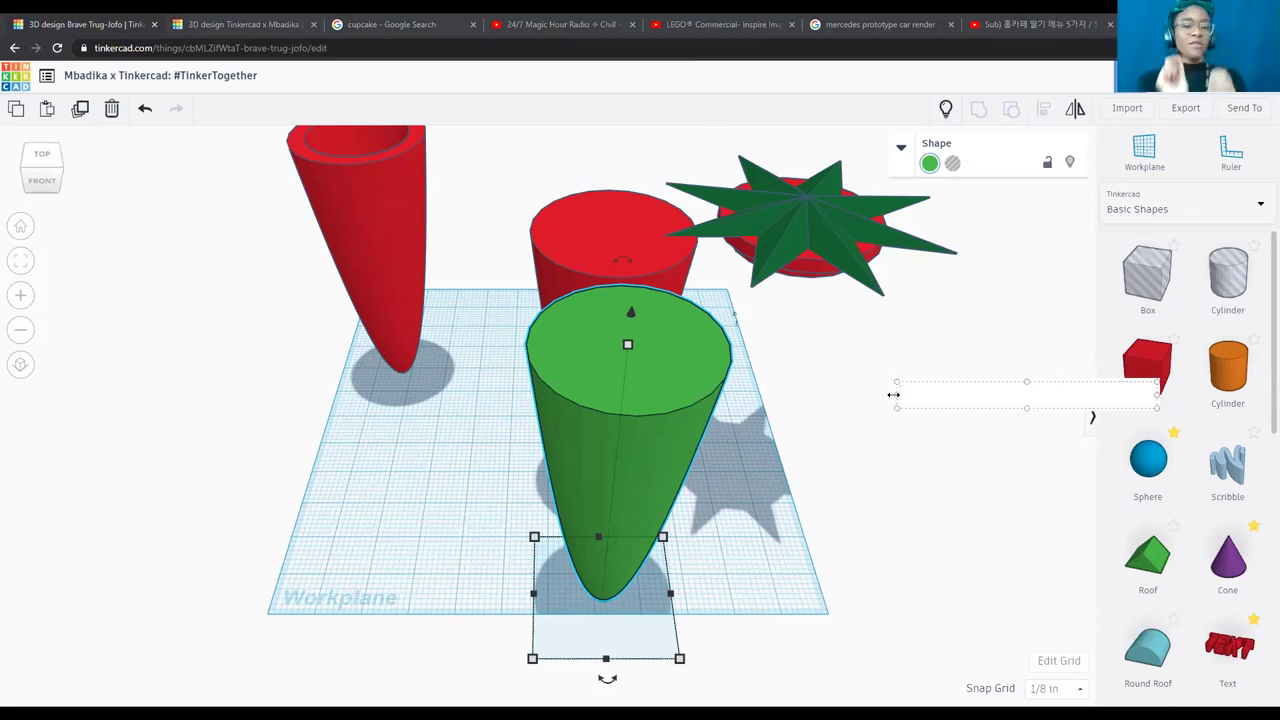
{"action": "type", "text": "0.25"}
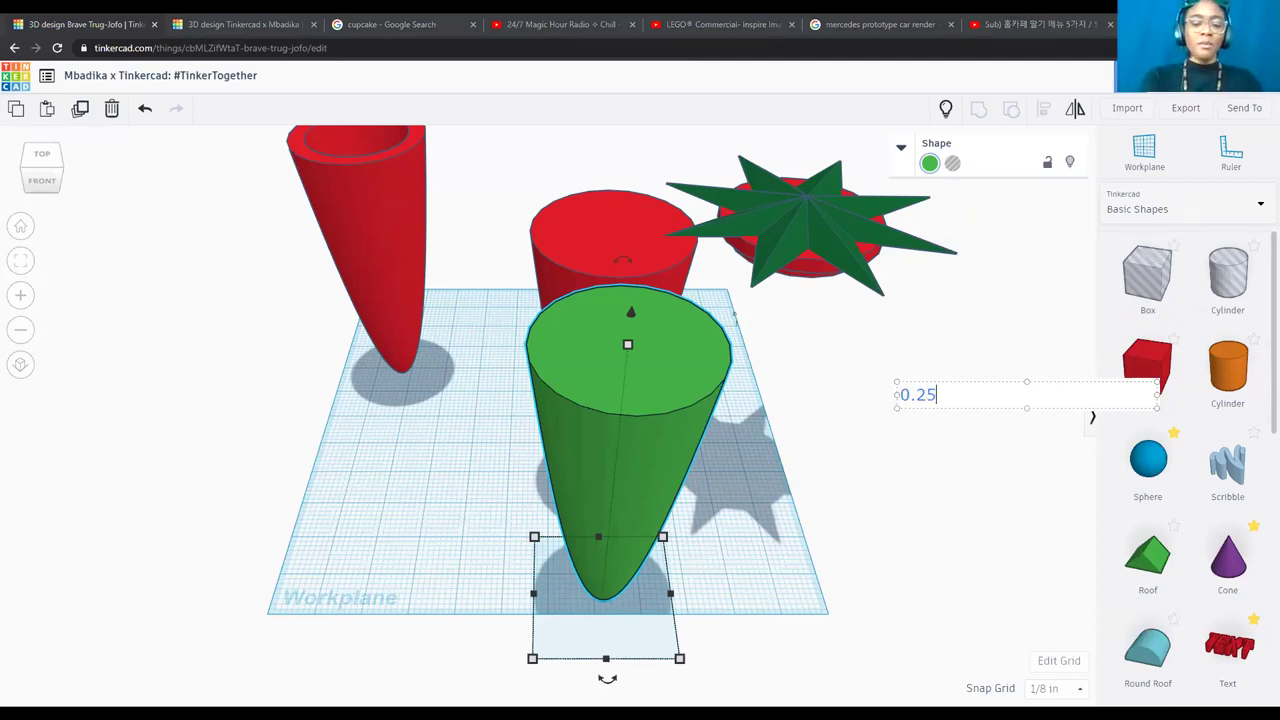
{"action": "type", "text": "+0.25"}
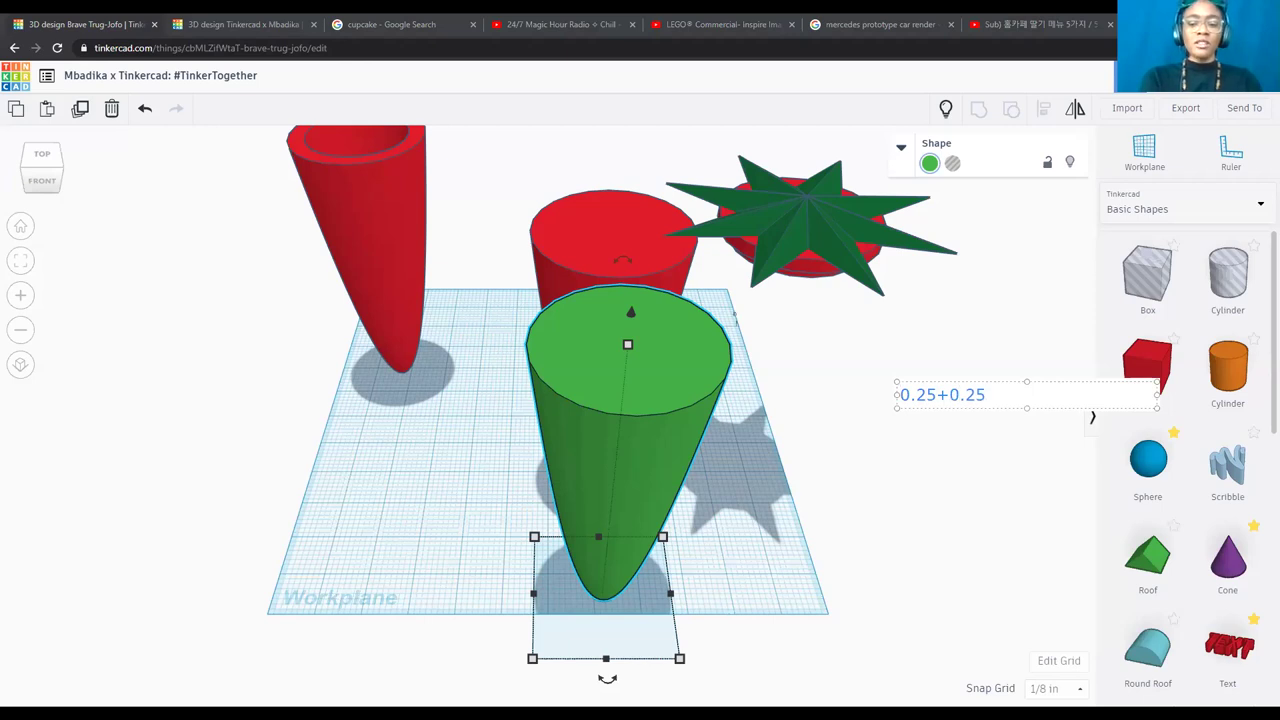
{"action": "type", "text": "=0.50"}
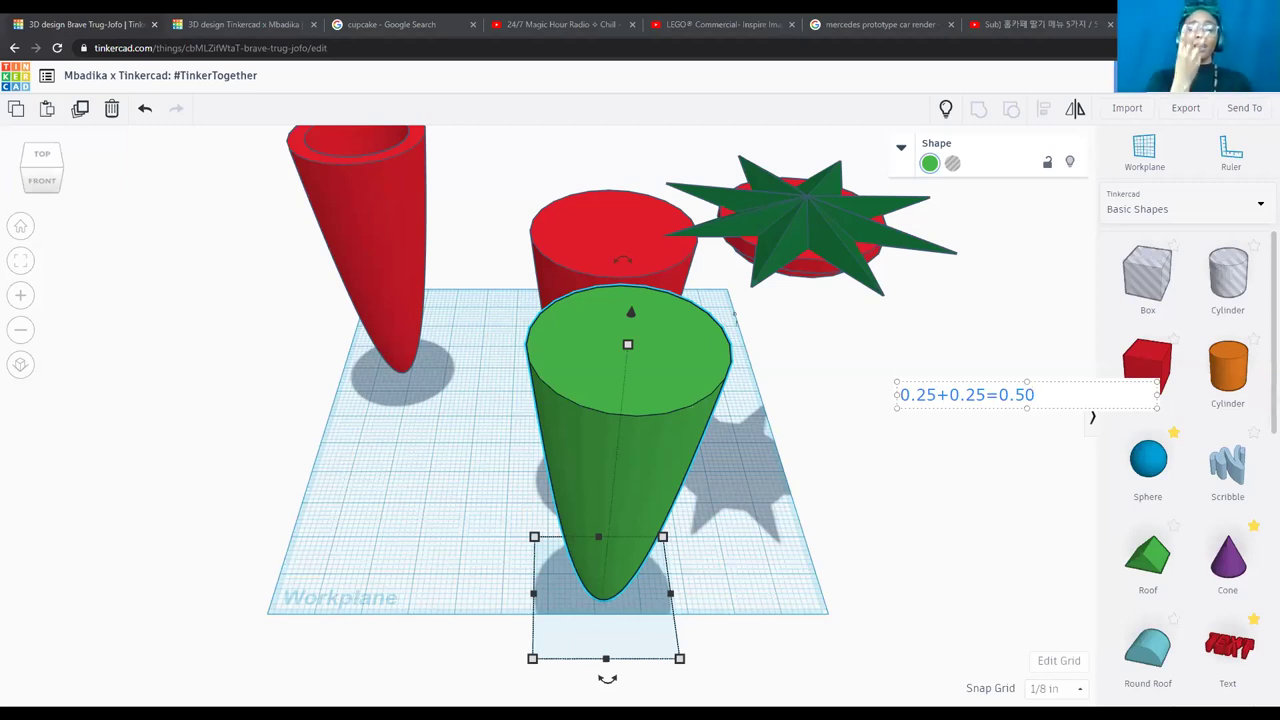
{"action": "key", "text": "Return"}
{"action": "type", "text": "3-0.5"}
{"action": "key", "text": "BackSpace"}
{"action": "key", "text": "BackSpace"}
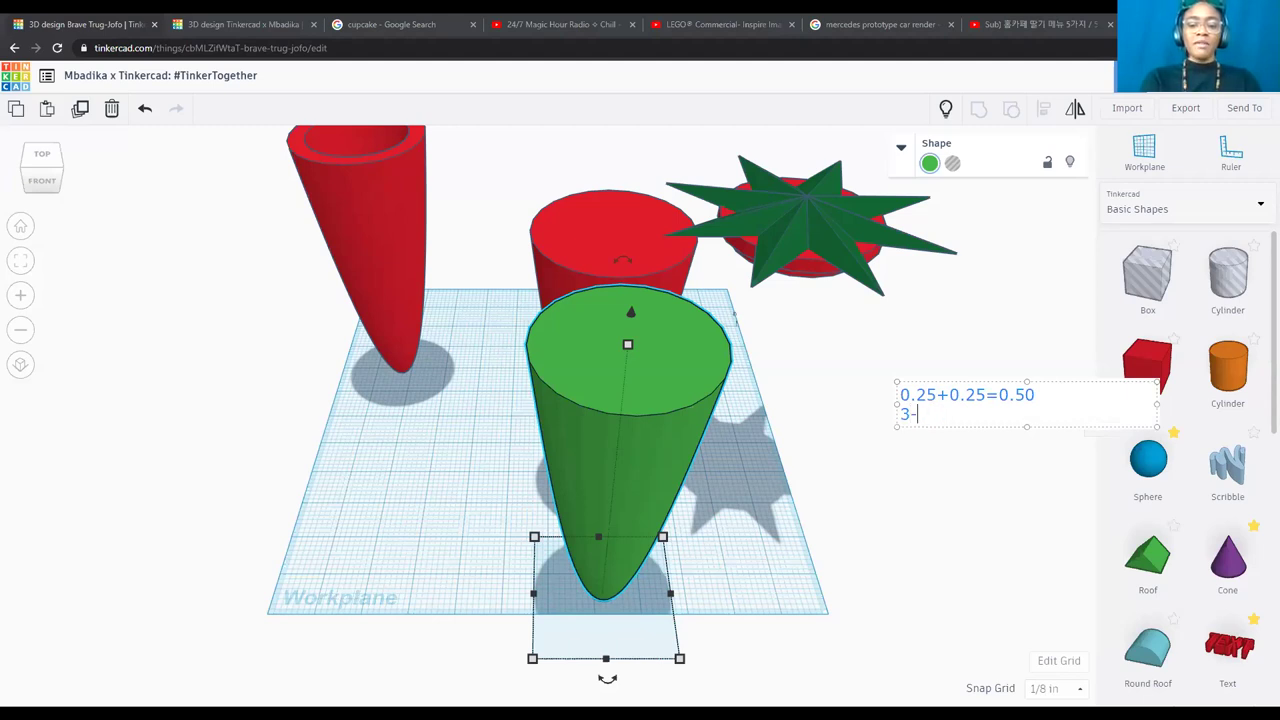
{"action": "type", "text": ".00-0."}
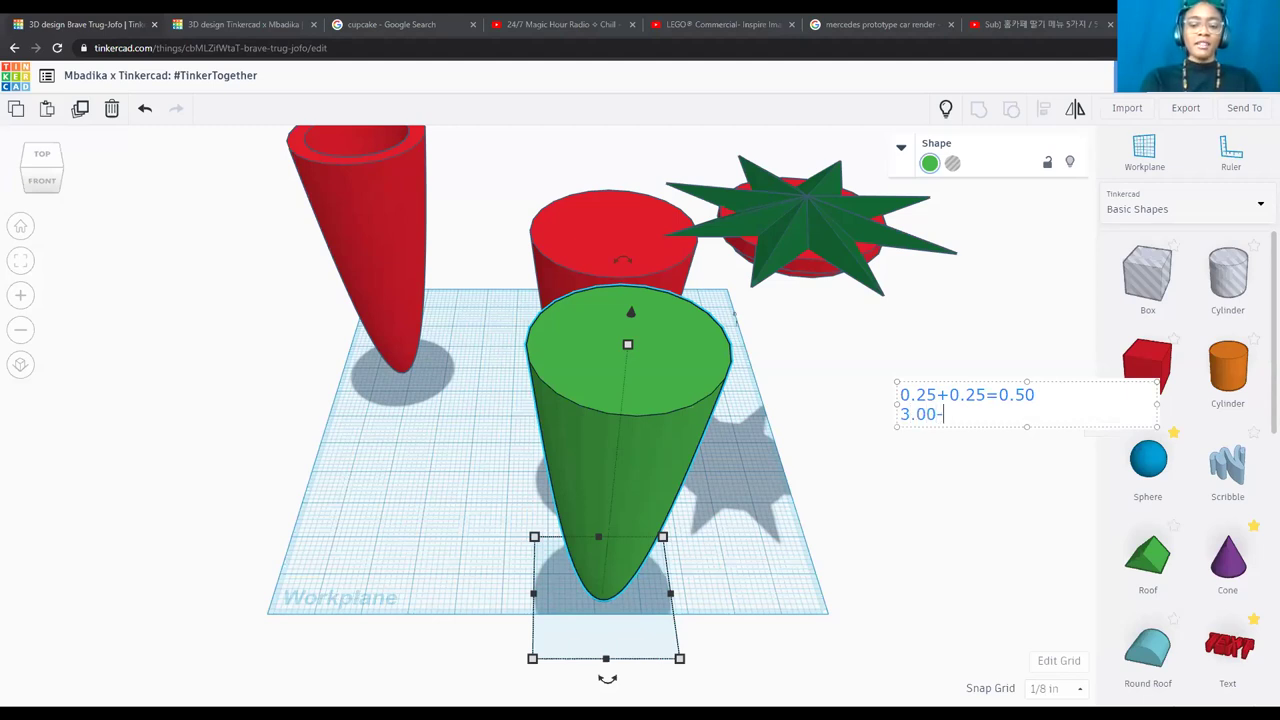
{"action": "type", "text": "50-"}
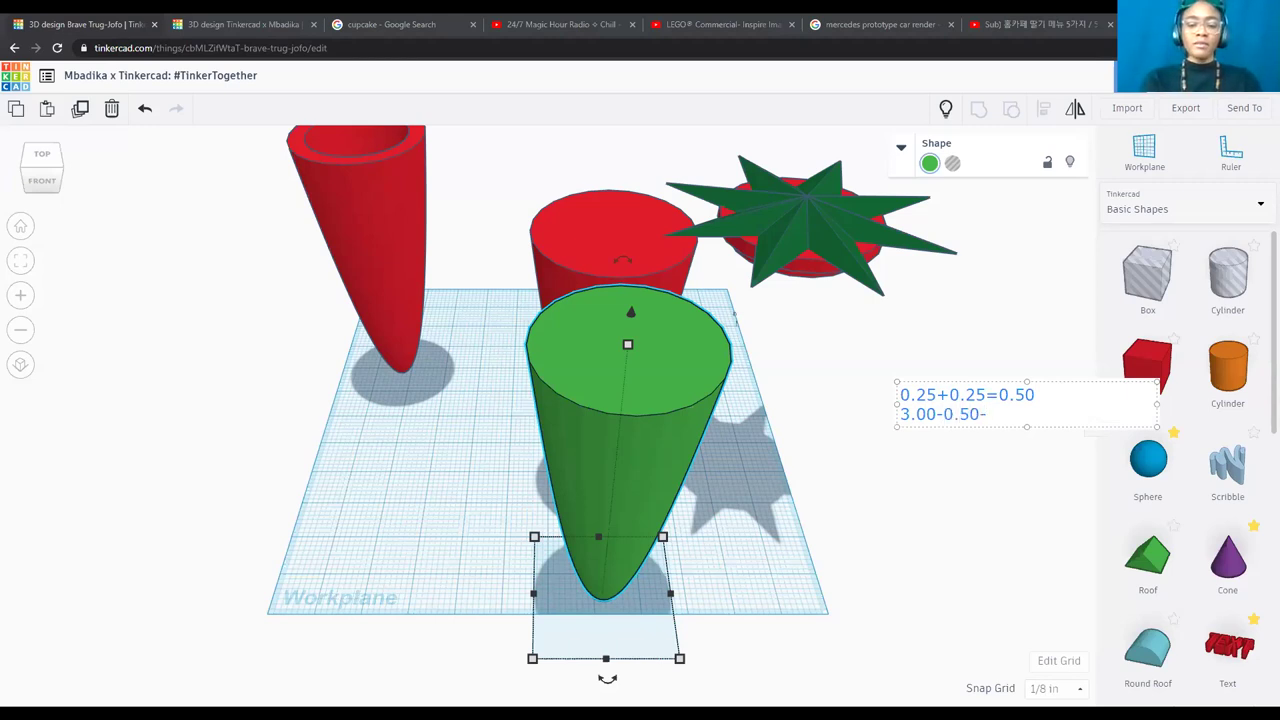
{"action": "key", "text": "BackSpace"}
{"action": "type", "text": "=2.50"}
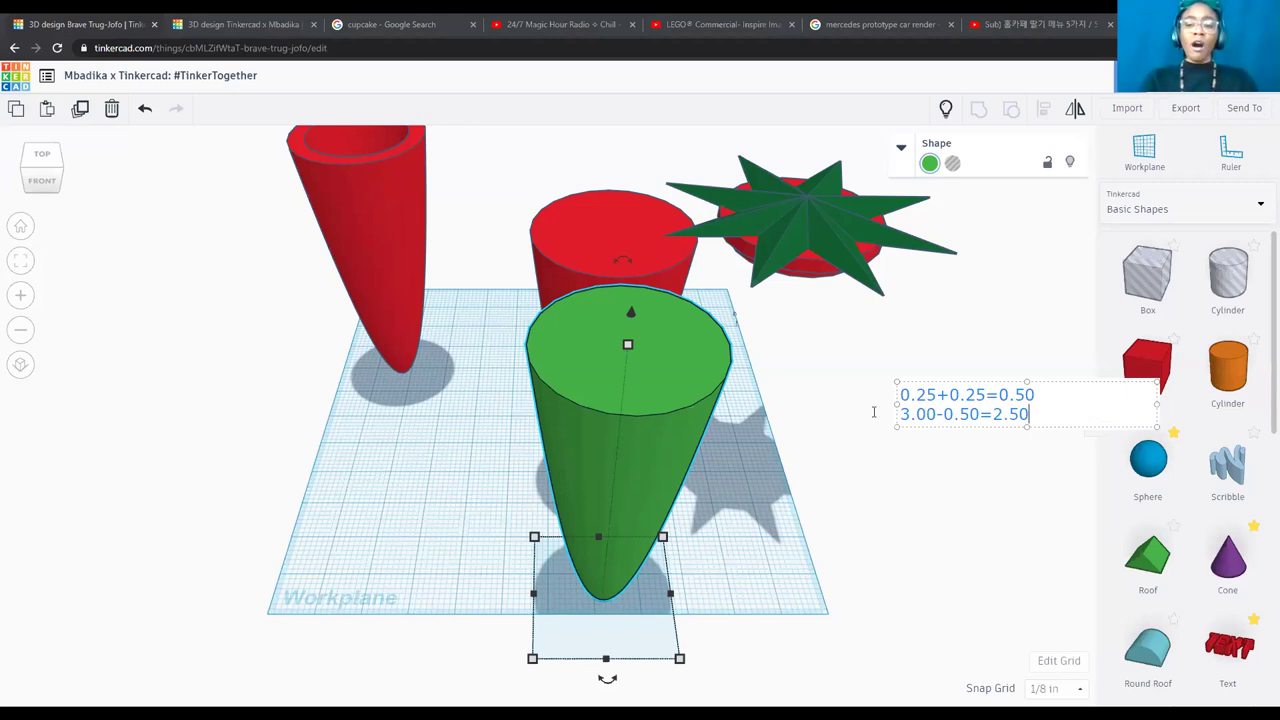
{"action": "left_click", "coordinate": [863, 508]}
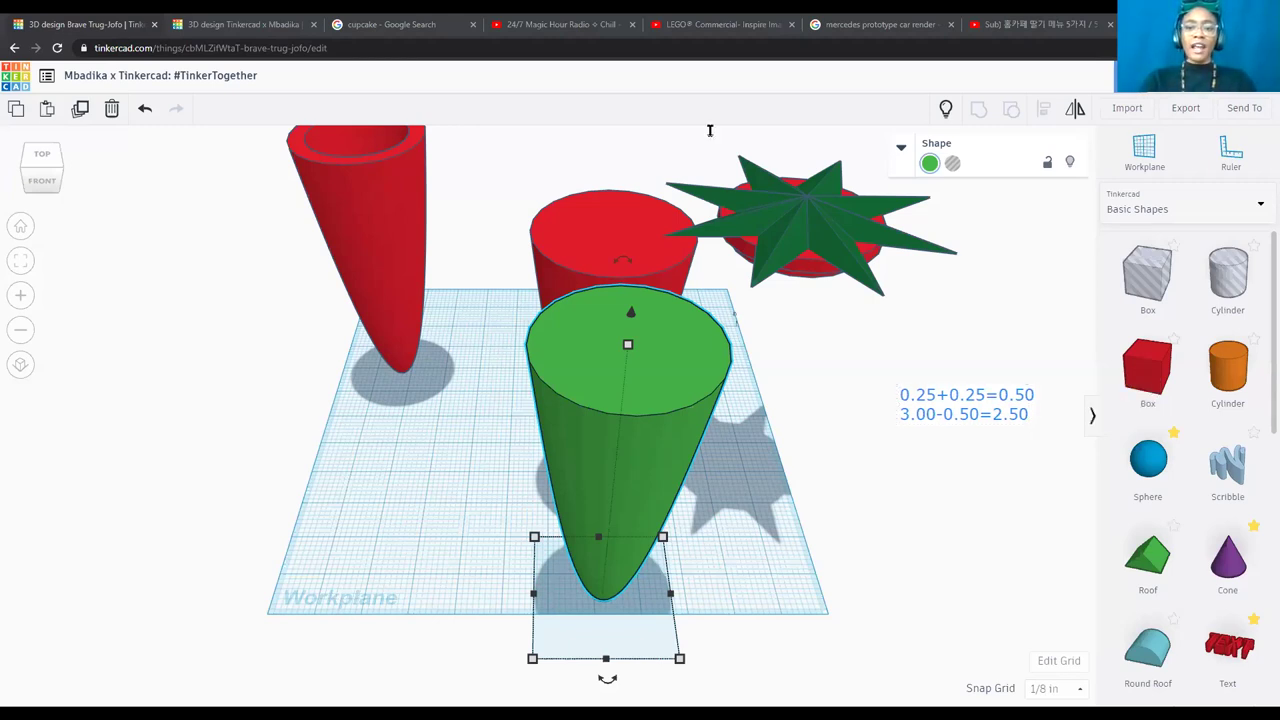
Enter 2.50 for the cone's height and 2.5 for its width.
{"action": "mouse_move", "coordinate": [533, 660]}
{"action": "left_click", "coordinate": [465, 595]}
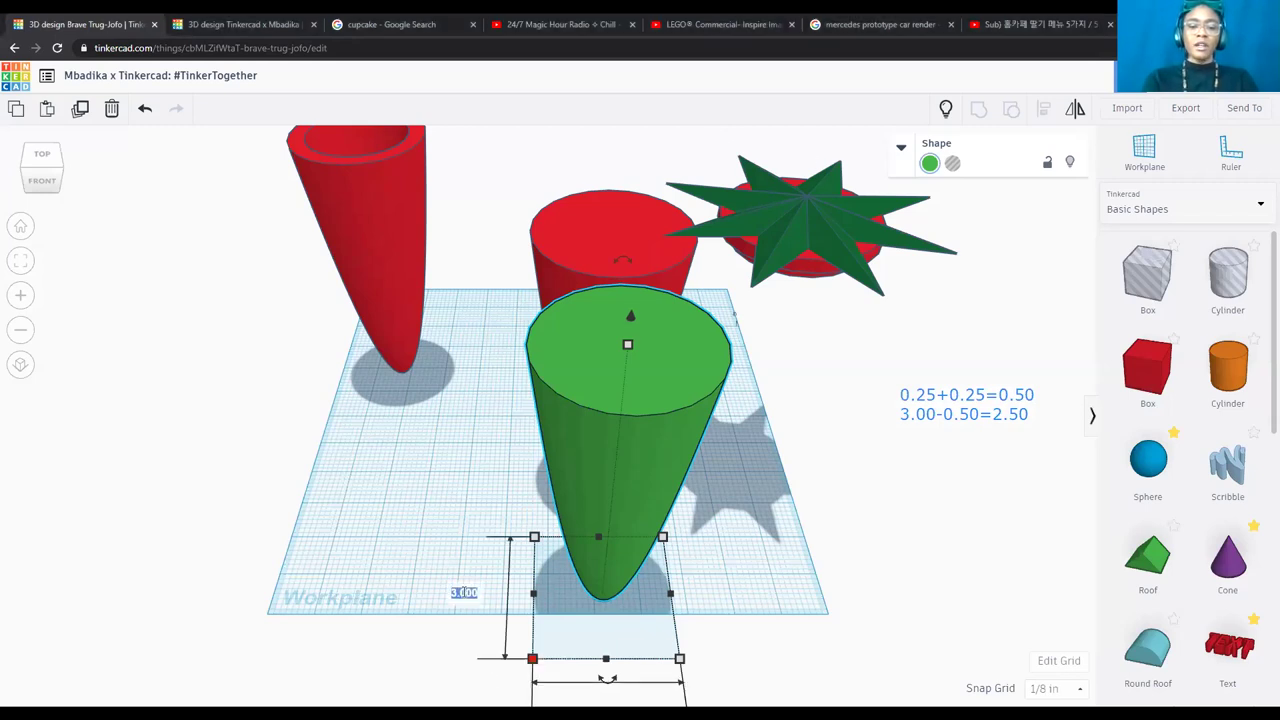
{"action": "type", "text": "2.50"}
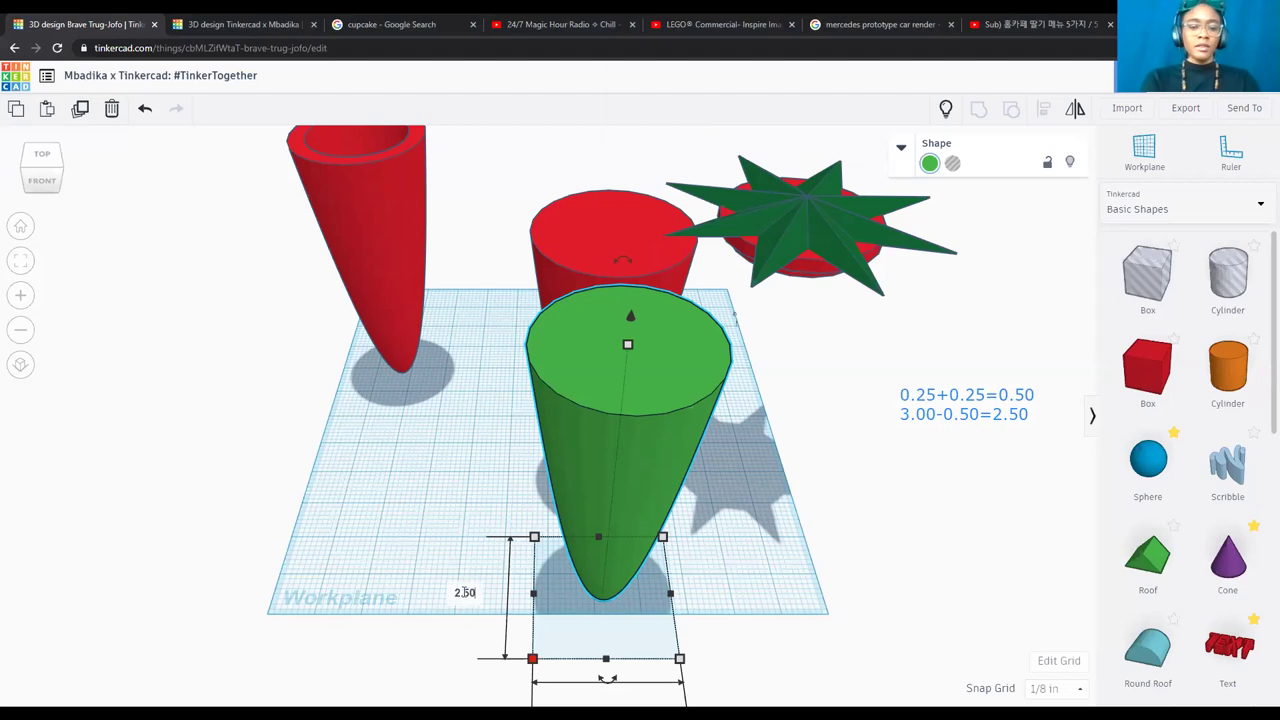
{"action": "key", "text": "Return"}
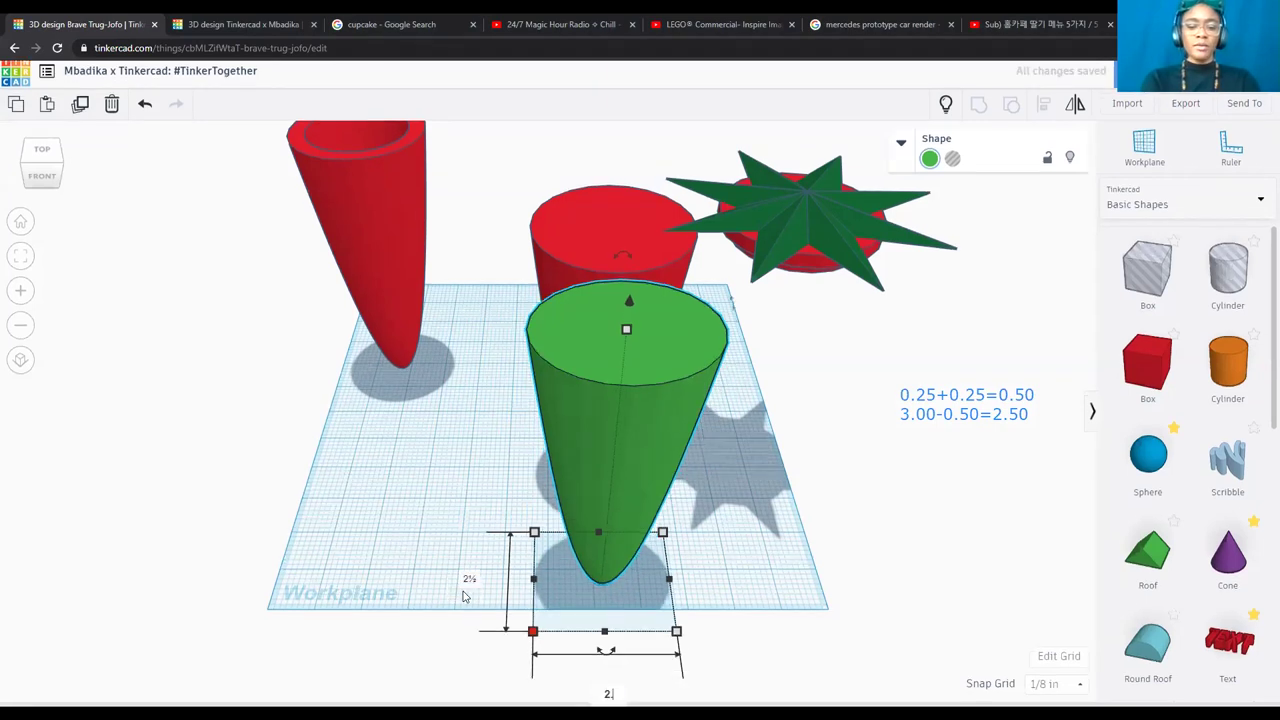
{"action": "type", "text": "2.5"}
{"action": "key", "text": "Return"}
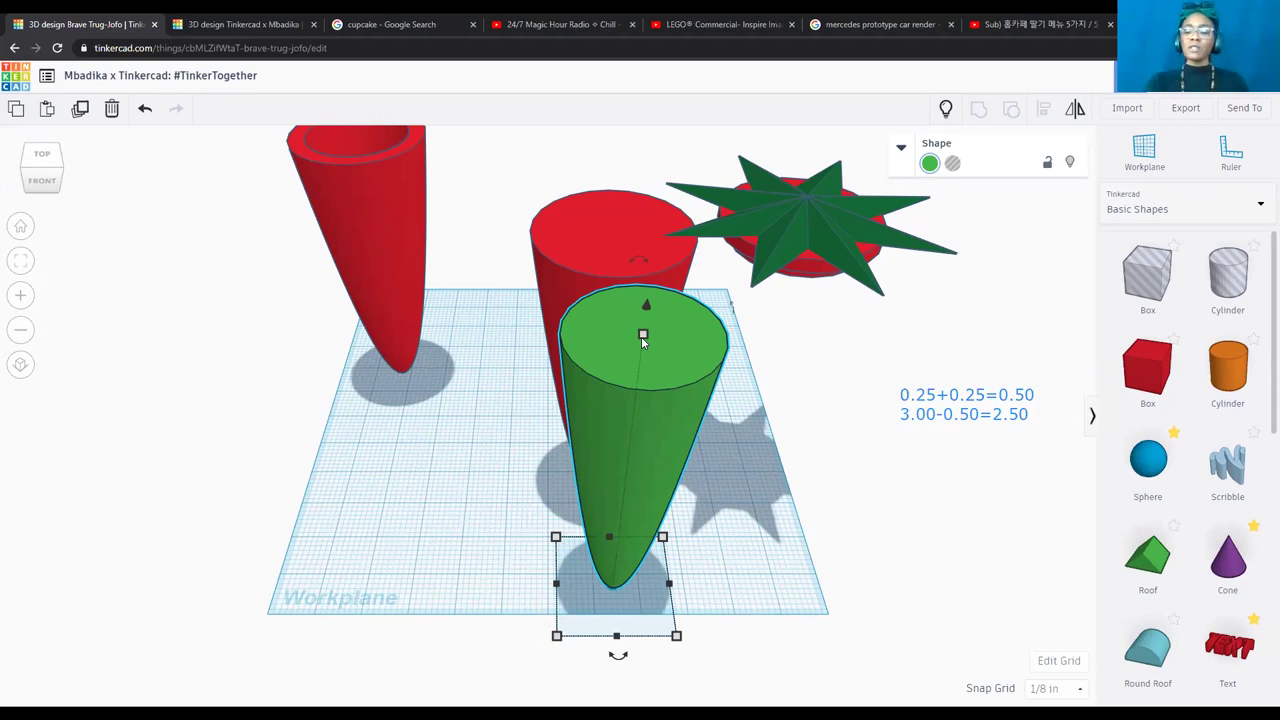
Tilt the view and set the green cone's height to 6.5.
{"action": "left_click", "coordinate": [40, 185]}
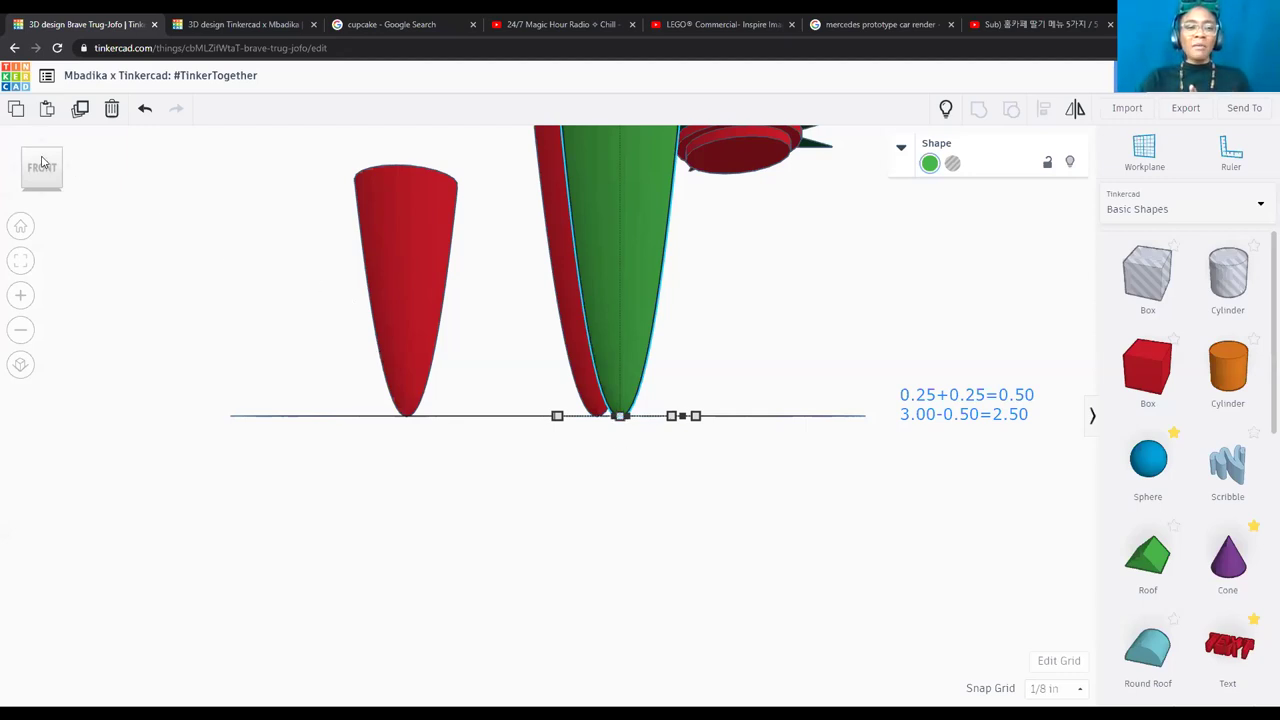
{"action": "left_click_drag", "start_coordinate": [45, 160], "coordinate": [388, 250]}
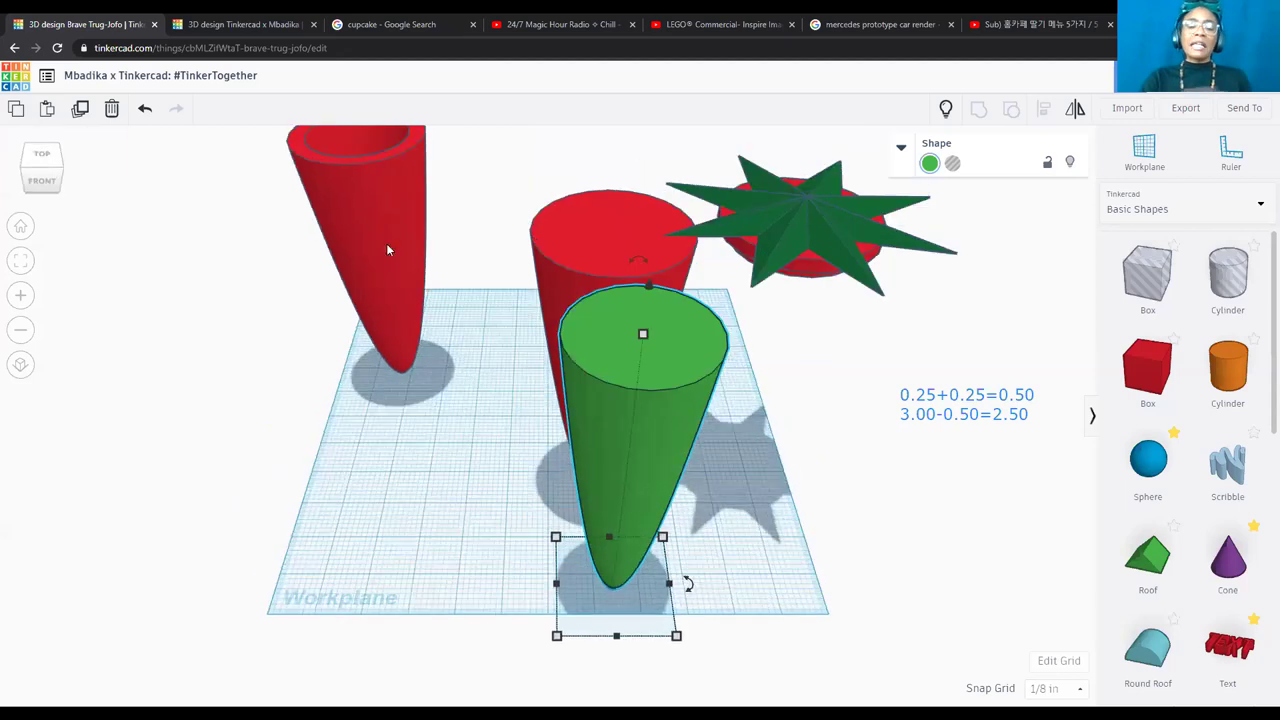
{"action": "left_click", "coordinate": [643, 334]}
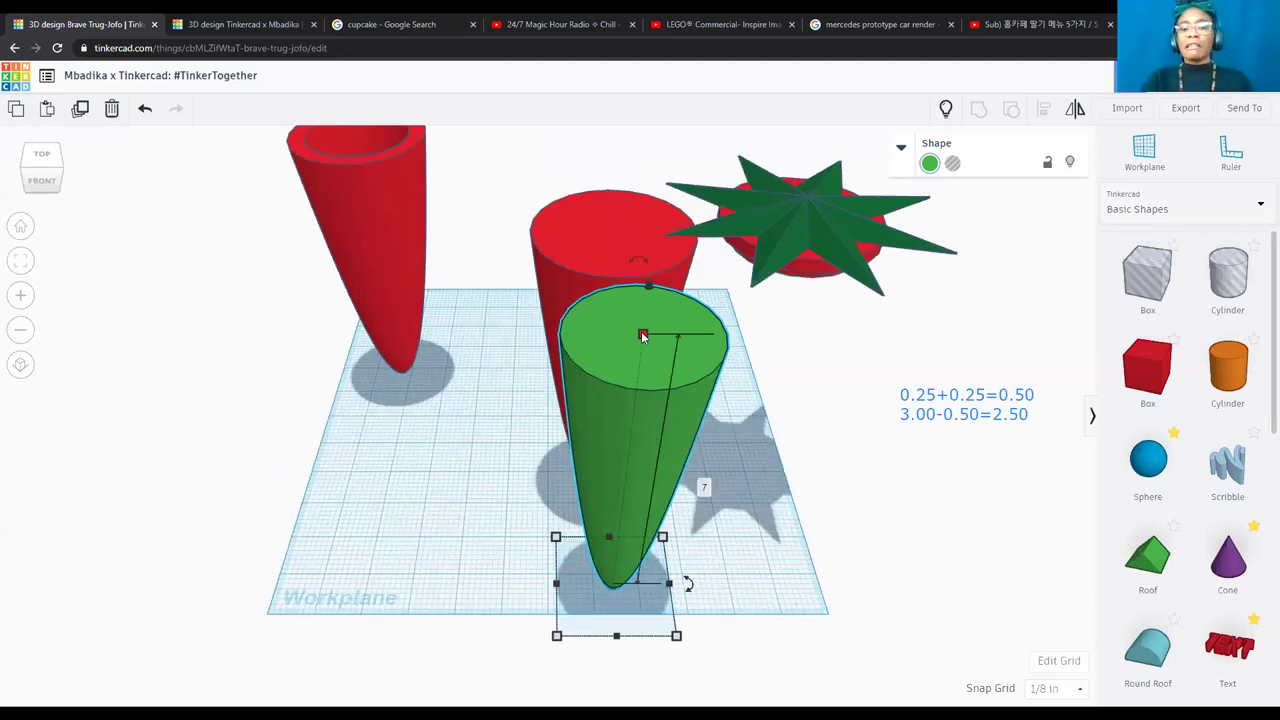
{"action": "left_click", "coordinate": [701, 482]}
{"action": "type", "text": "6.5"}
{"action": "key", "text": "Return"}
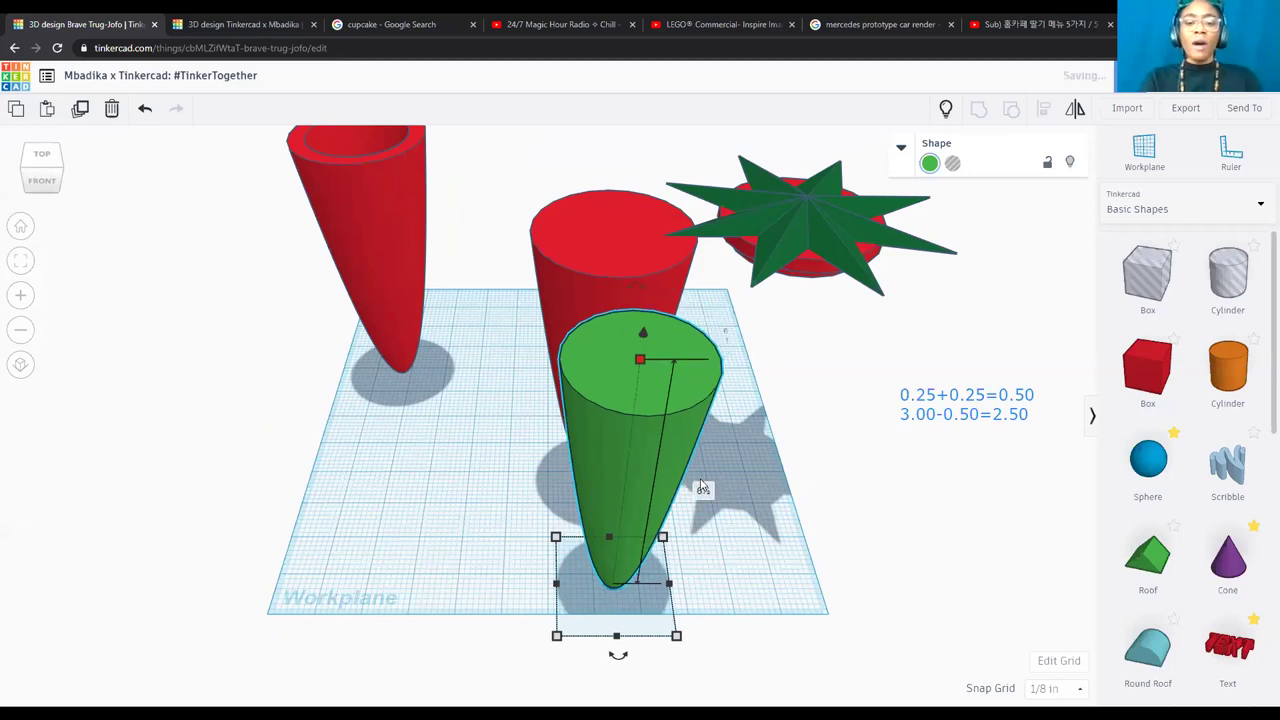
{"action": "left_click", "coordinate": [820, 470]}
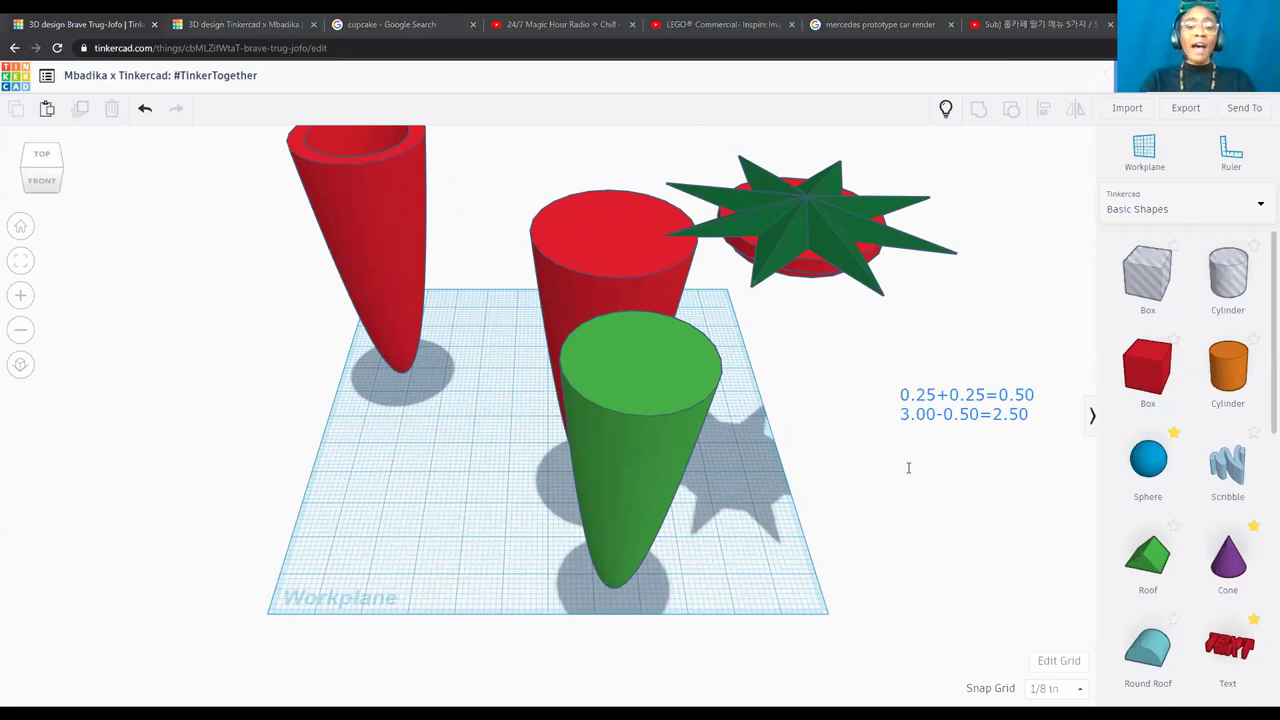
Add a canvas note reading 'Height' above '7.00-0.50=6.50"'.
{"action": "left_click", "coordinate": [956, 494]}
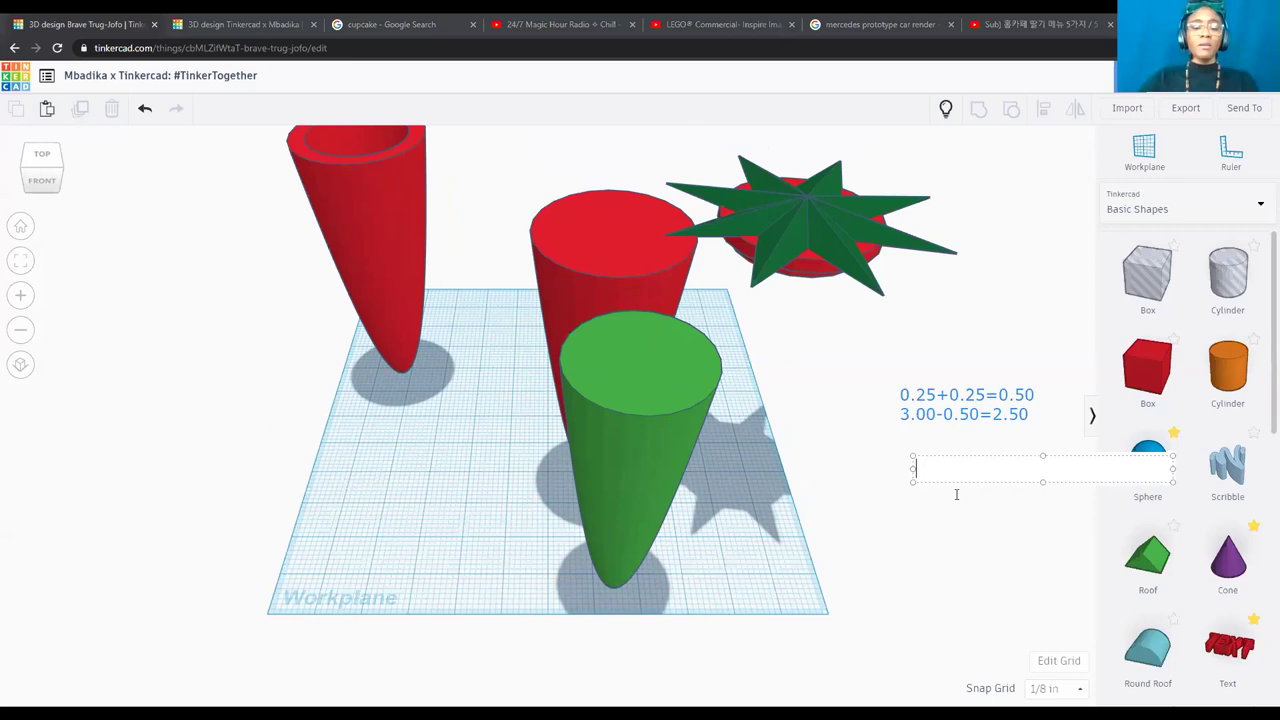
{"action": "type", "text": "7."}
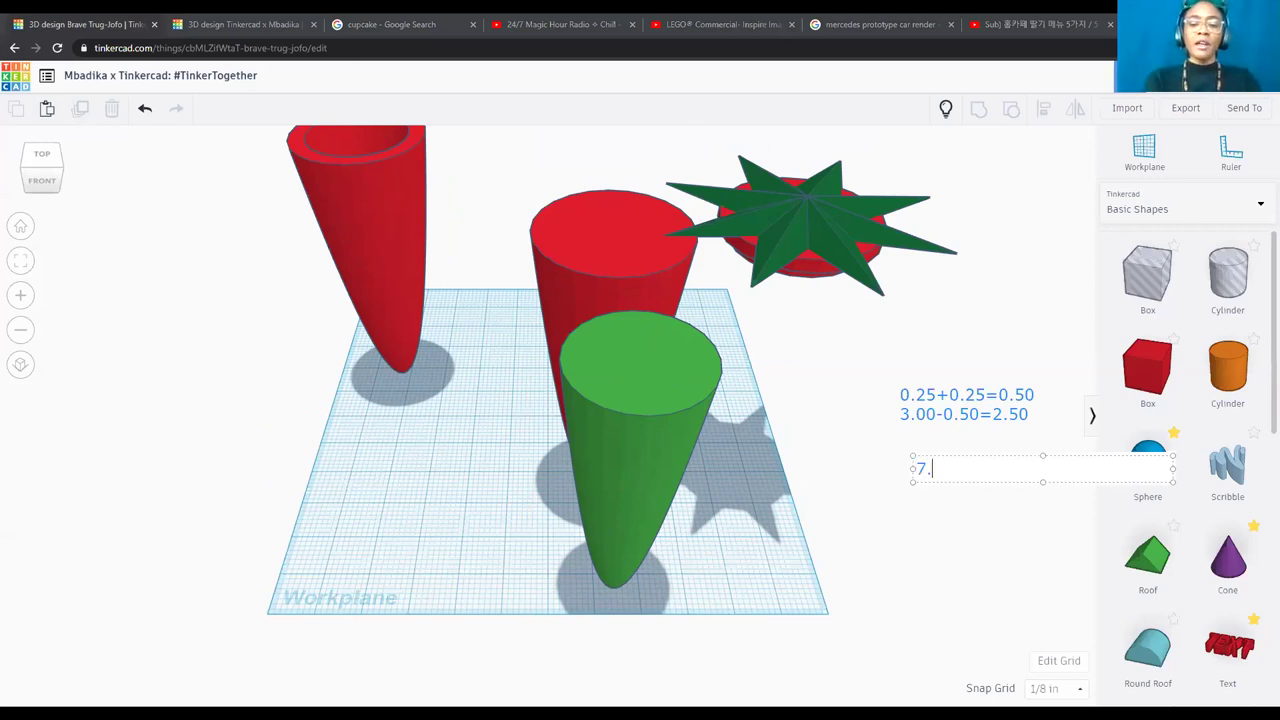
{"action": "type", "text": "00-0.50"}
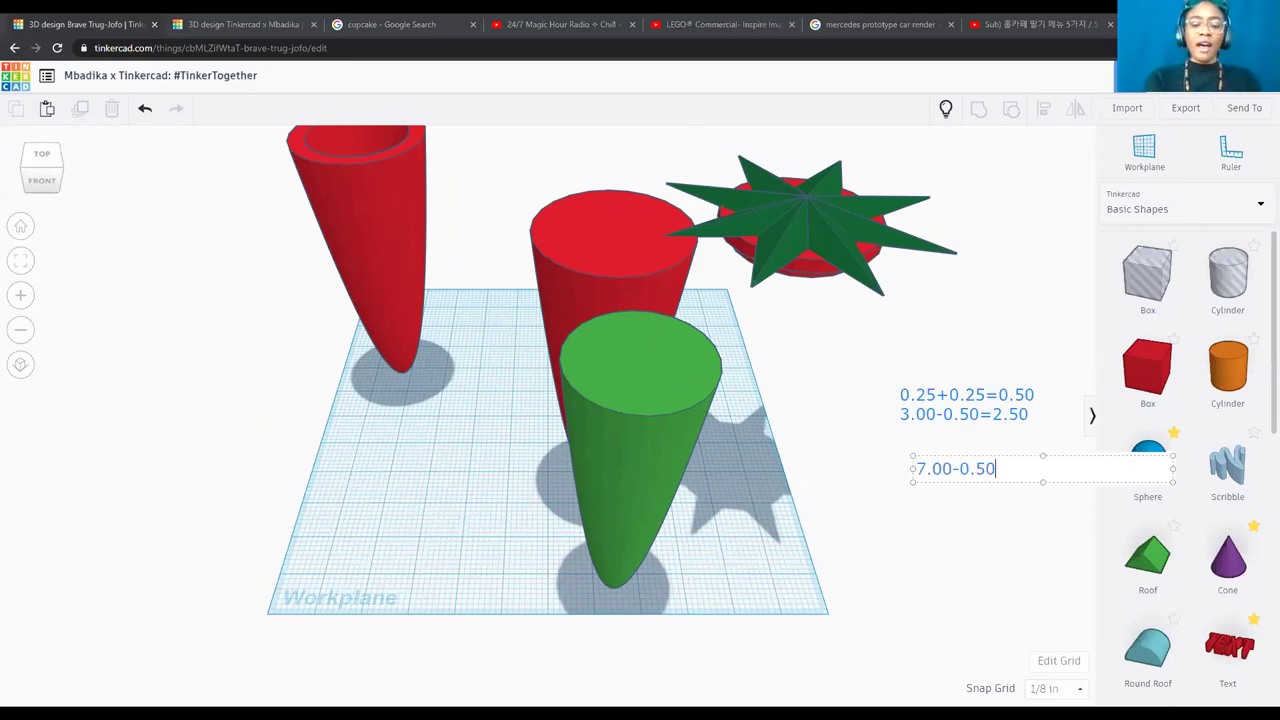
{"action": "type", "text": "="}
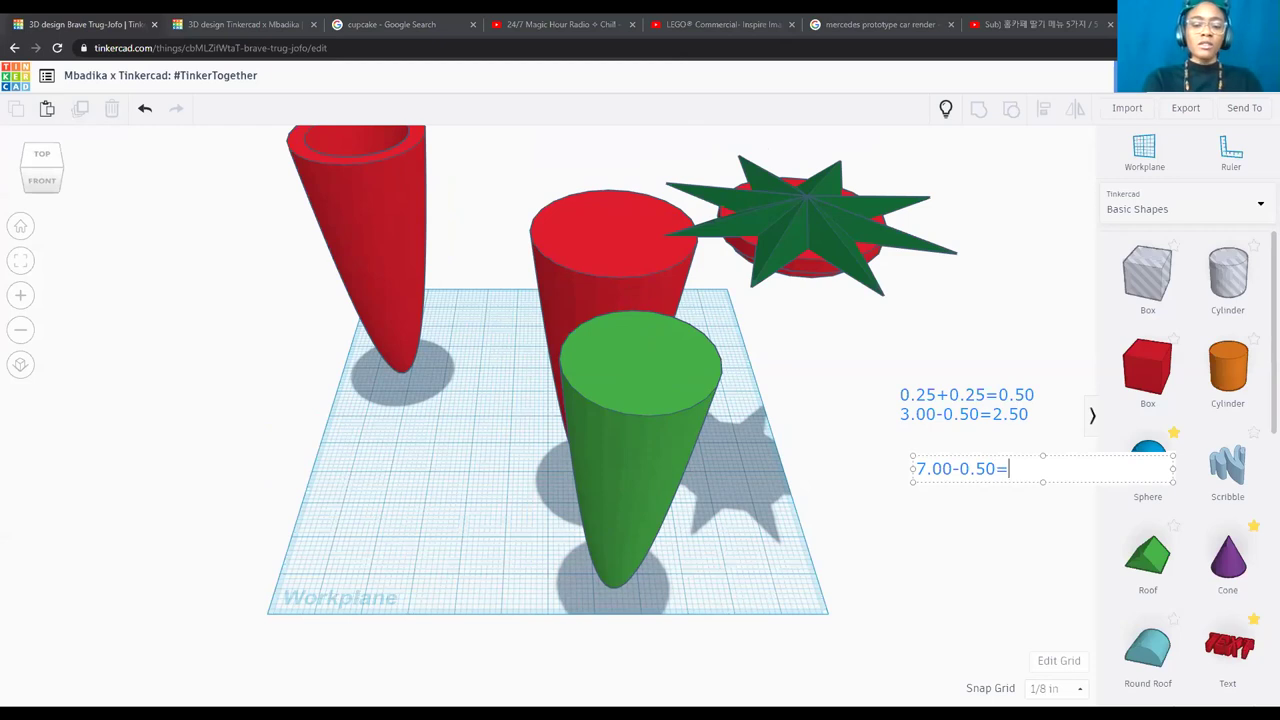
{"action": "type", "text": "6.50\""}
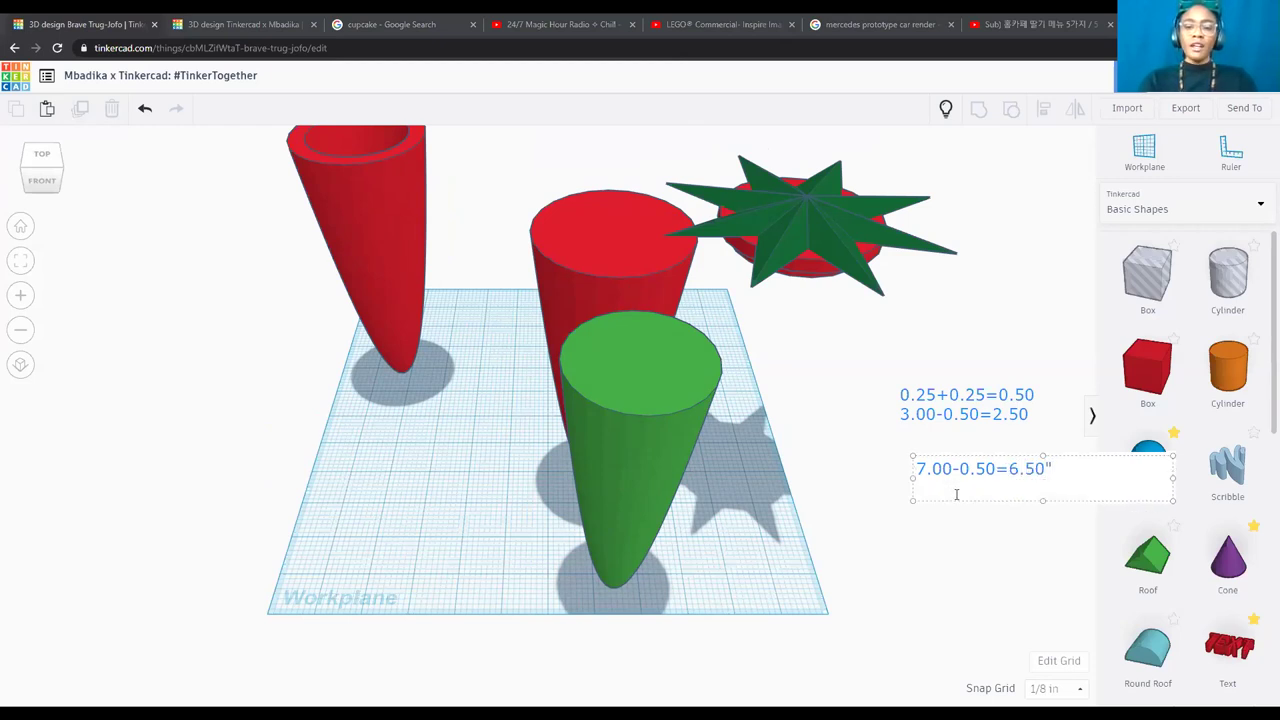
{"action": "left_click", "coordinate": [919, 470]}
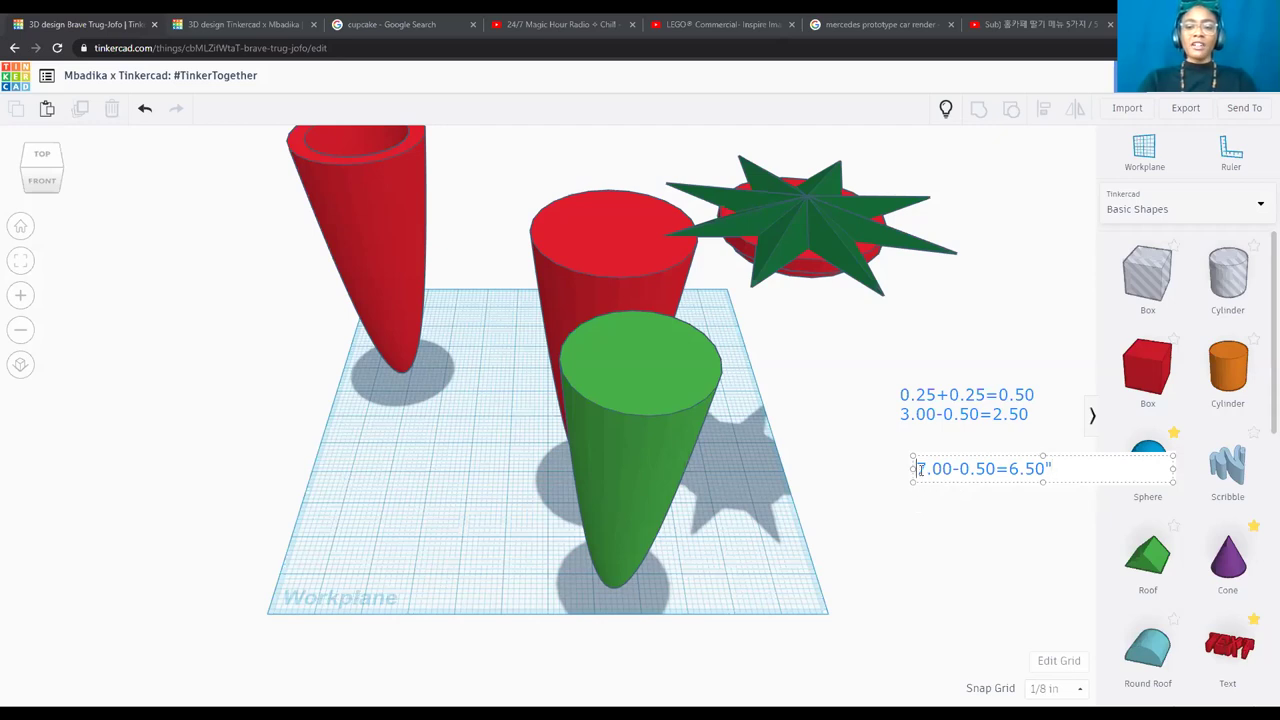
{"action": "type", "text": "Height"}
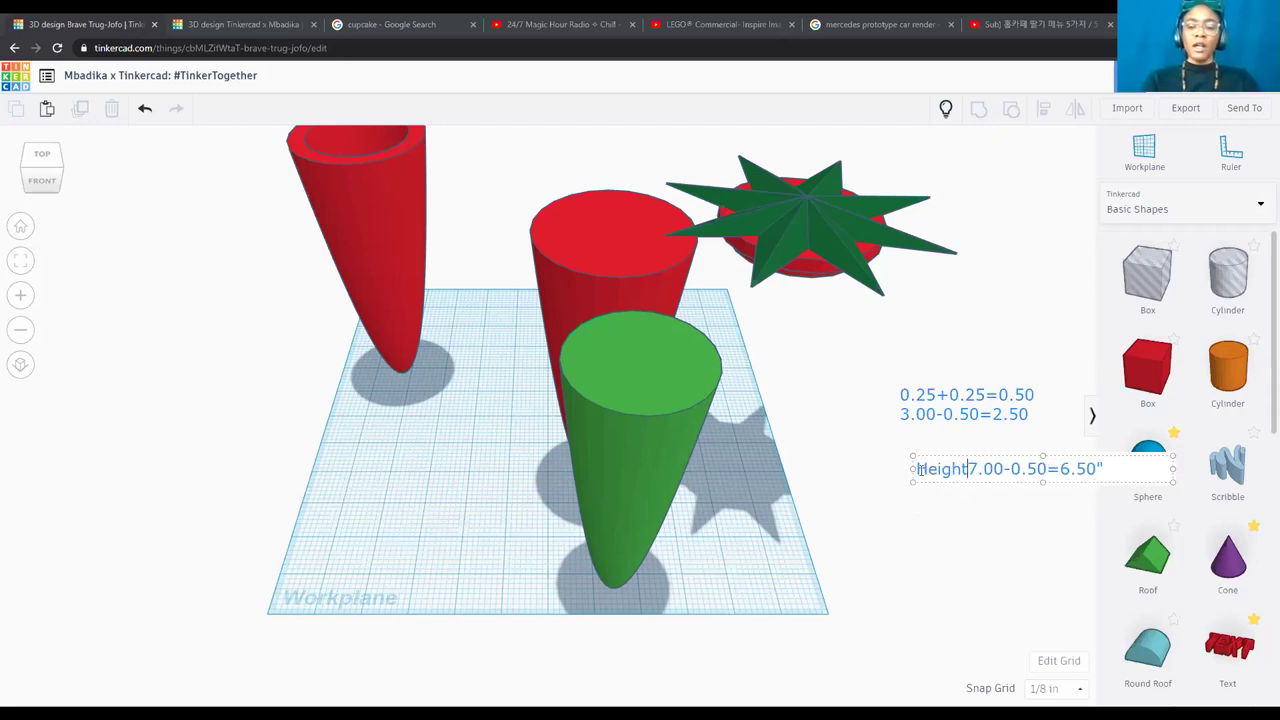
{"action": "key", "text": "Return"}
{"action": "left_click", "coordinate": [826, 517]}
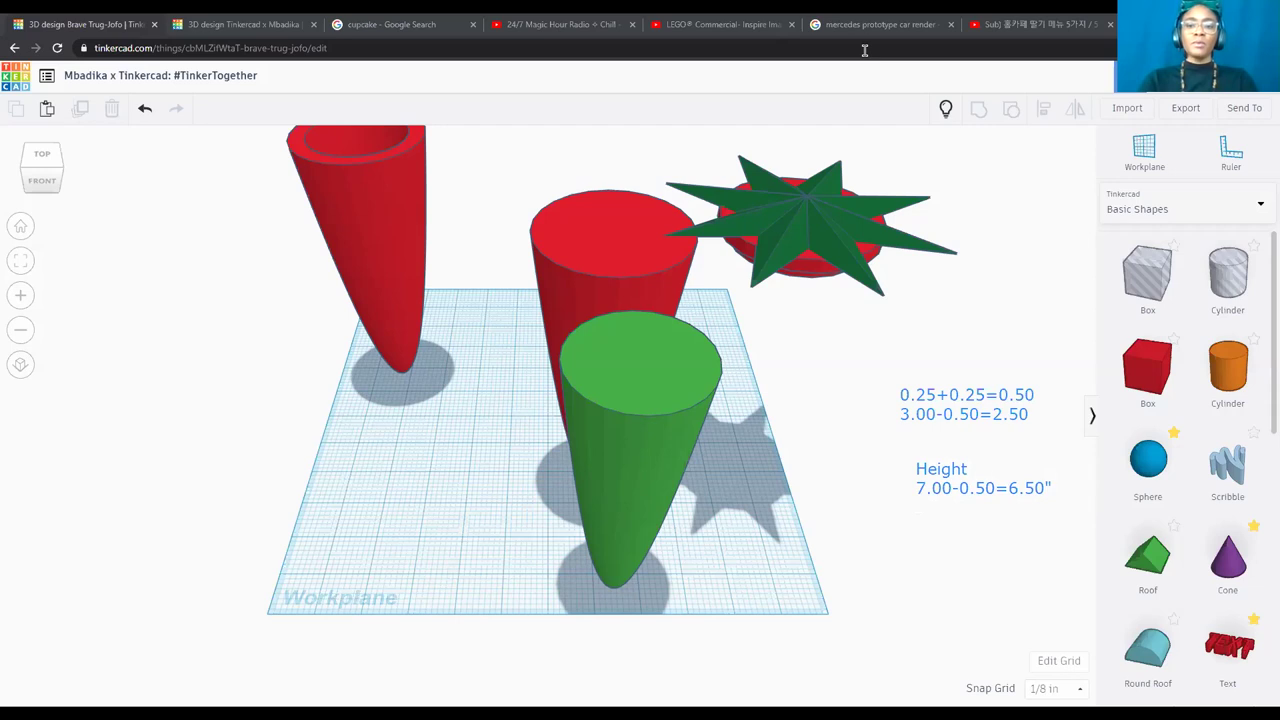
Select the green cone, check its height and base size, and turn it into a hole.
{"action": "left_click", "coordinate": [640, 375]}
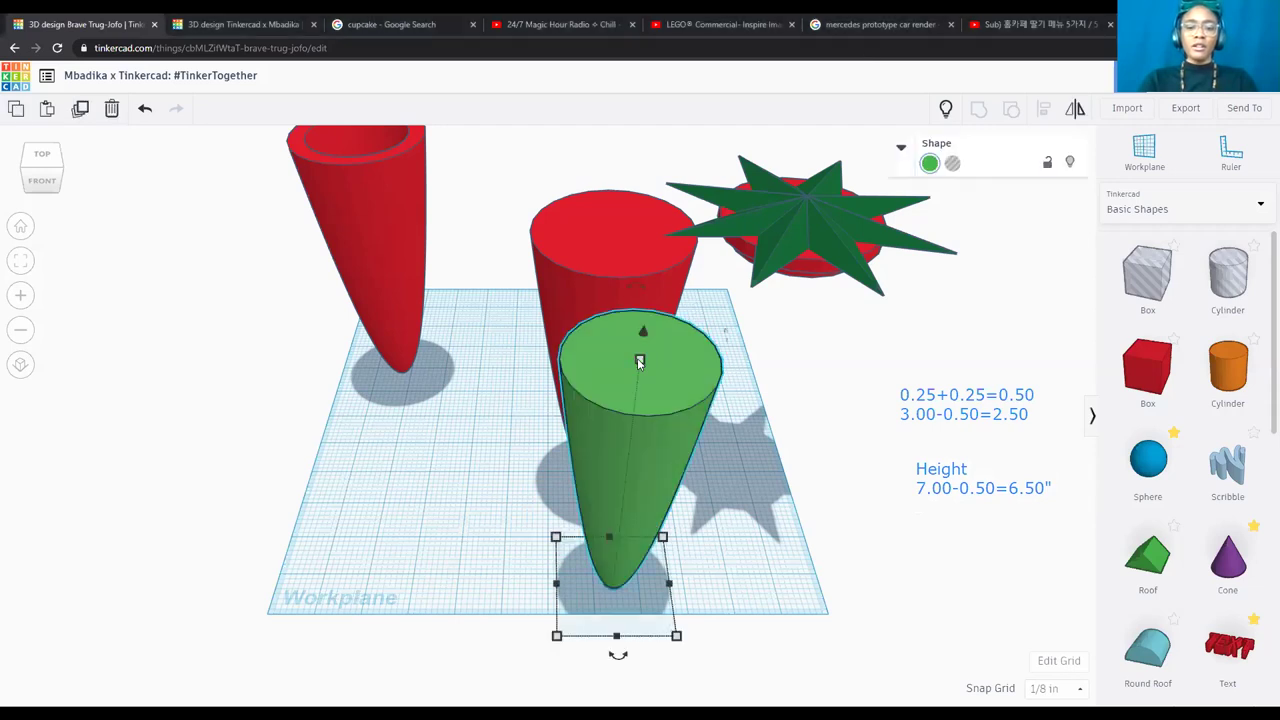
{"action": "left_click", "coordinate": [640, 361]}
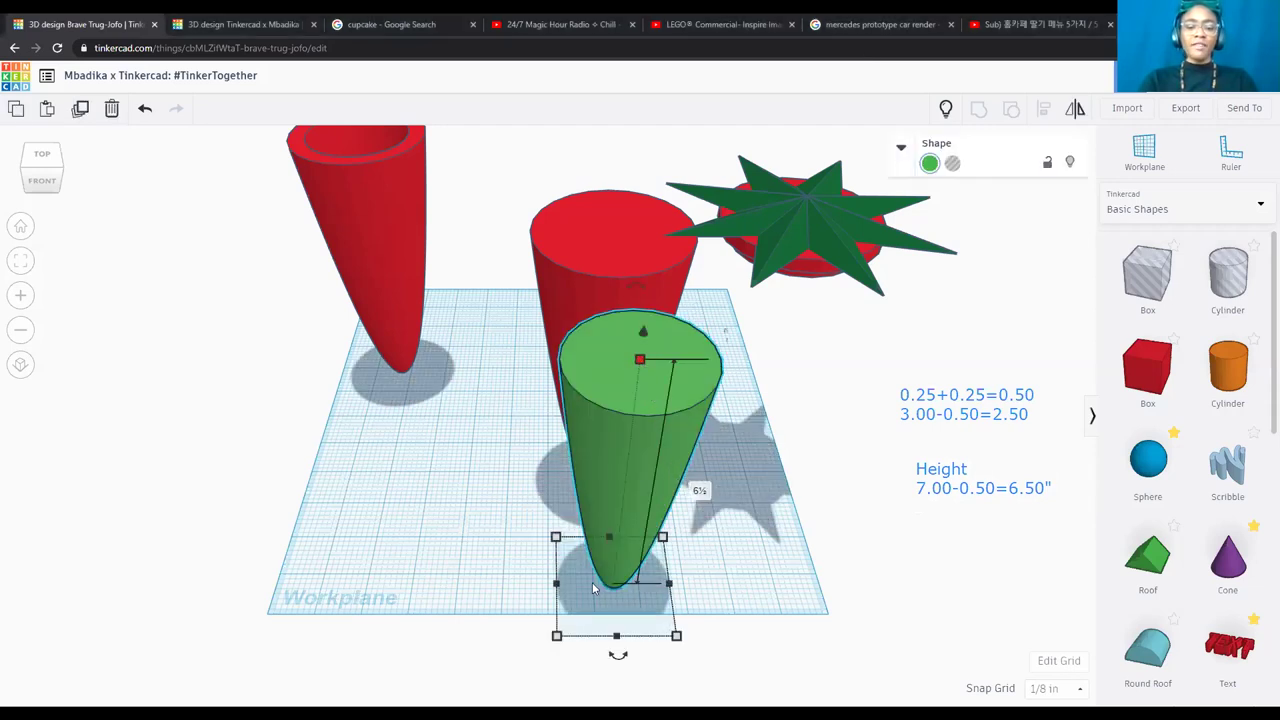
{"action": "left_click", "coordinate": [556, 636]}
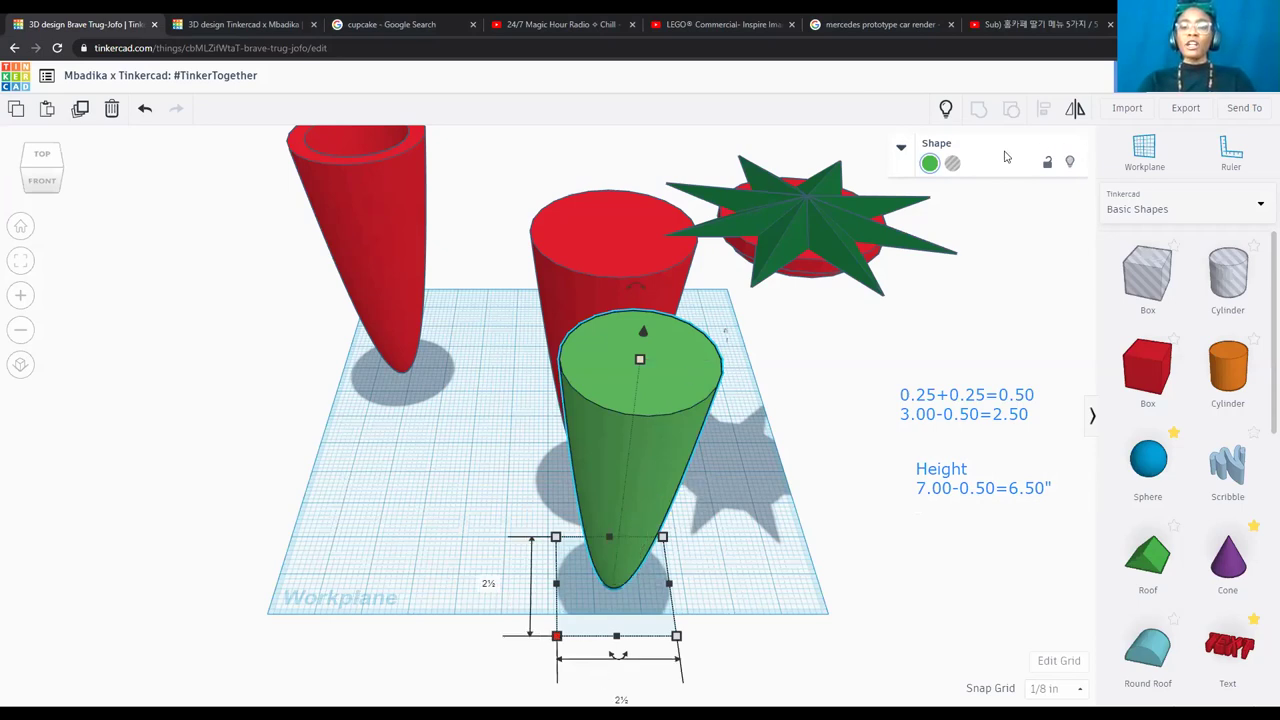
{"action": "left_click", "coordinate": [952, 163]}
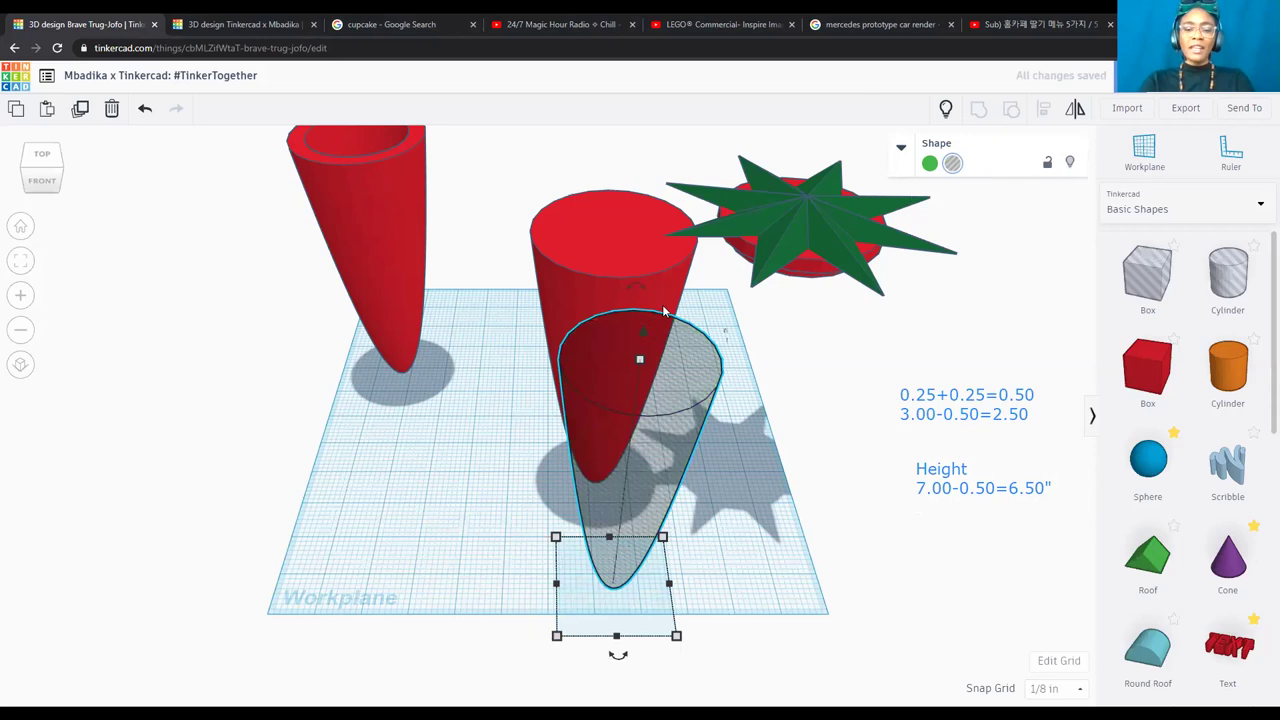
Centre the hole cone with the red cone along one axis using Align.
{"action": "left_click", "coordinate": [589, 251], "text": "shift"}
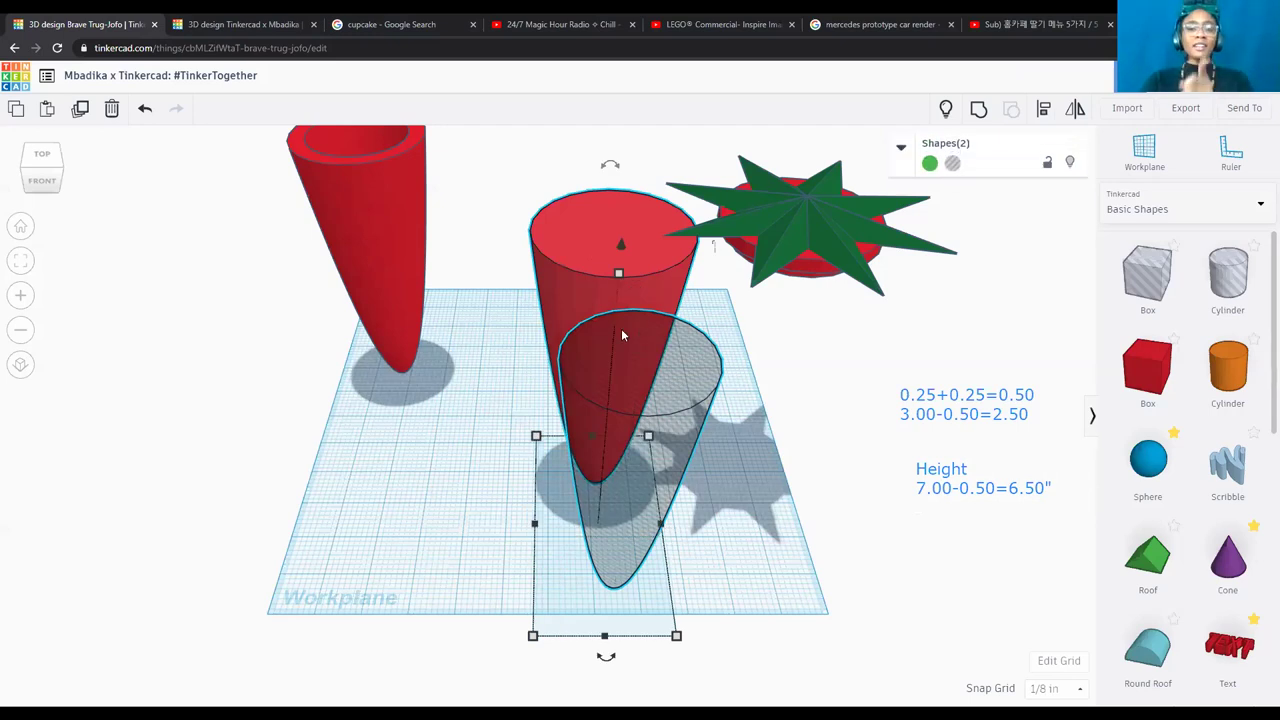
{"action": "left_click", "coordinate": [1042, 118]}
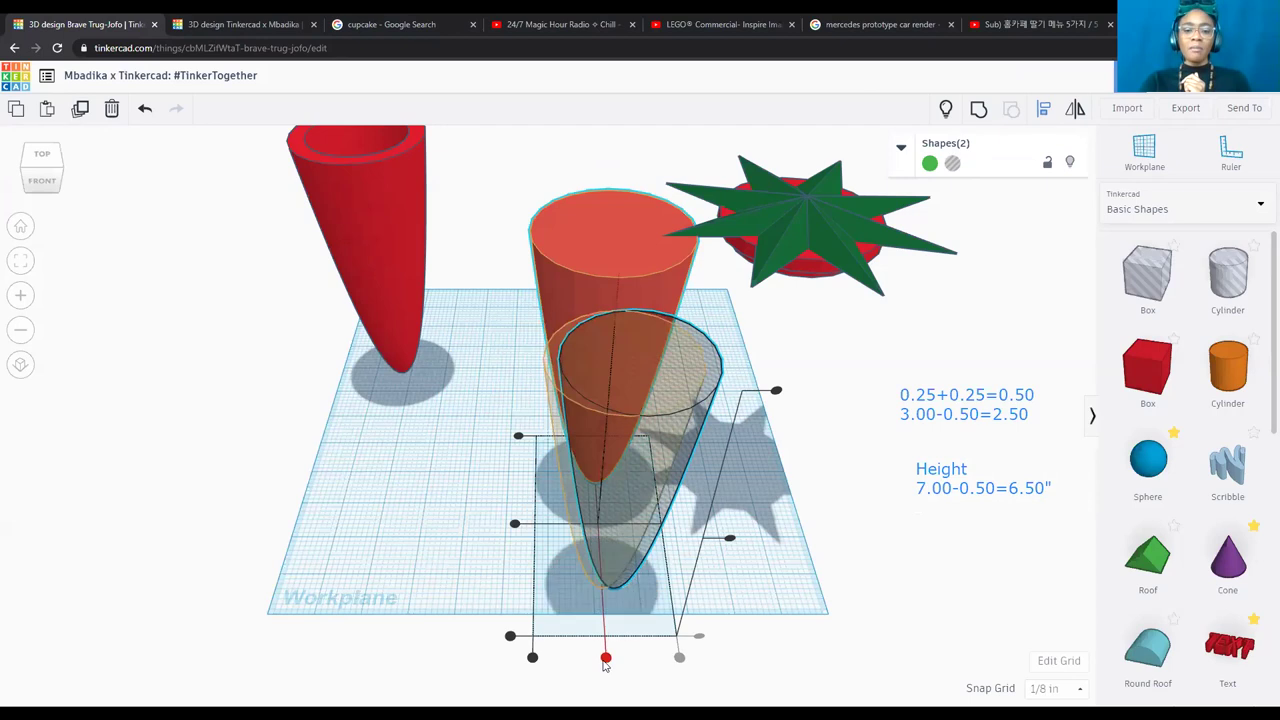
{"action": "left_click", "coordinate": [606, 660]}
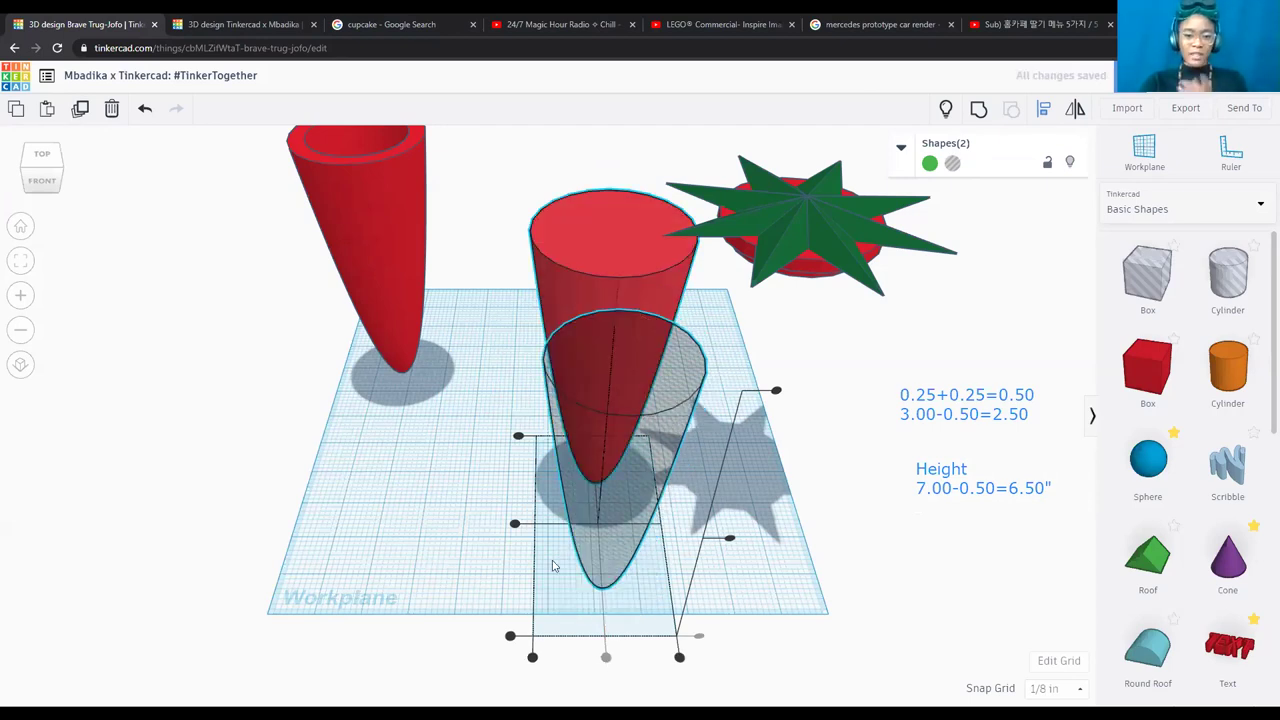
Centre the hole on the other axis and align it flush with the red cone's top.
{"action": "left_click", "coordinate": [516, 525]}
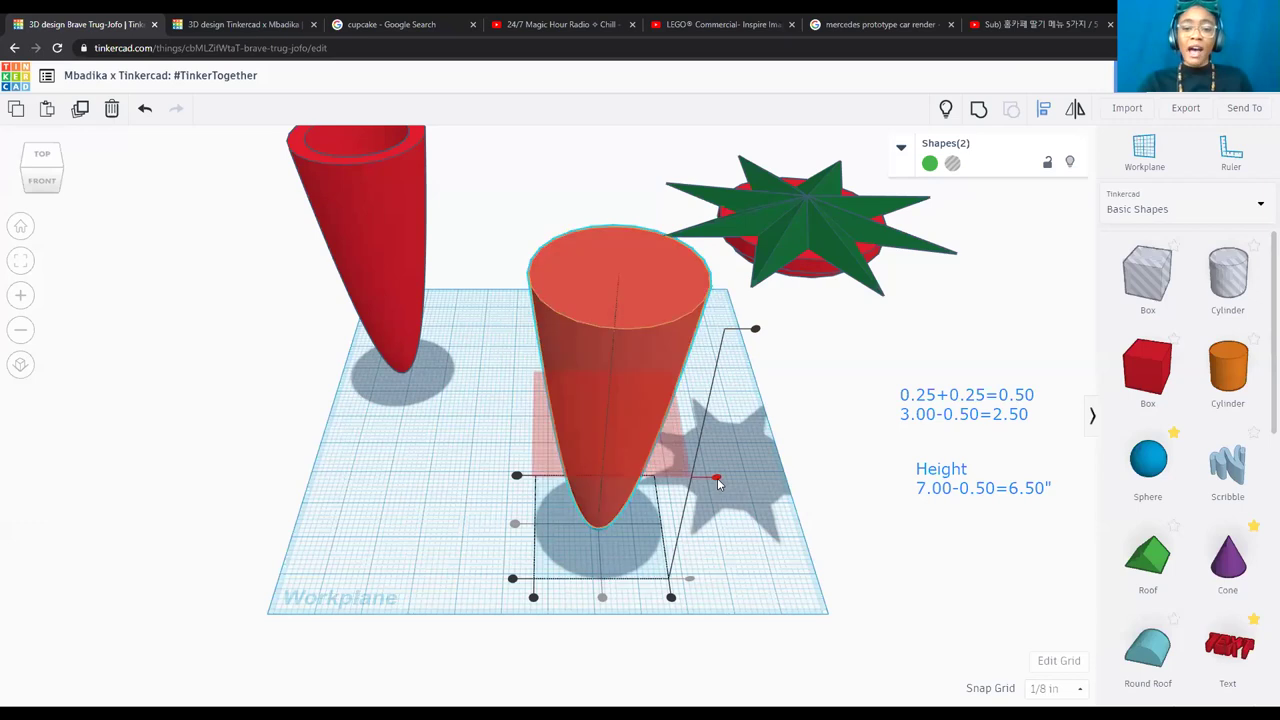
{"action": "left_click", "coordinate": [756, 331]}
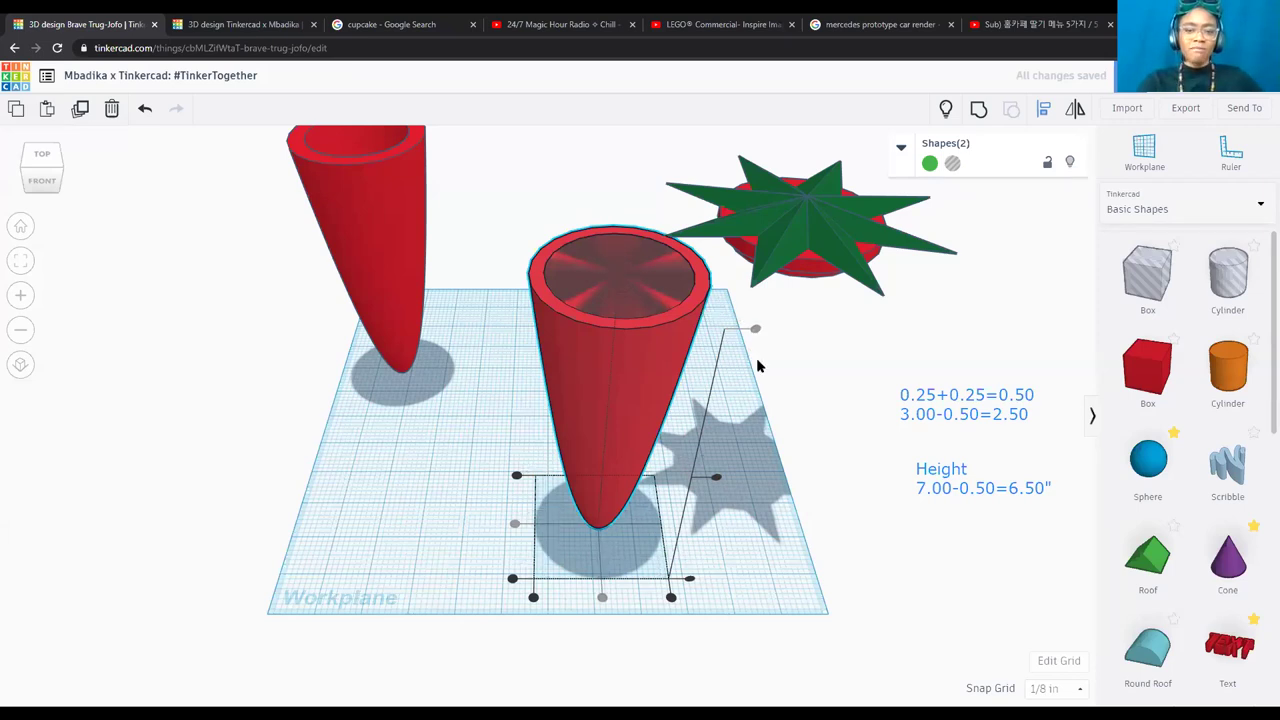
{"action": "key", "text": "Escape"}
Box-select the red cone and its hole, leaving out the star and its base.
{"action": "left_click_drag", "start_coordinate": [498, 205], "coordinate": [678, 552]}
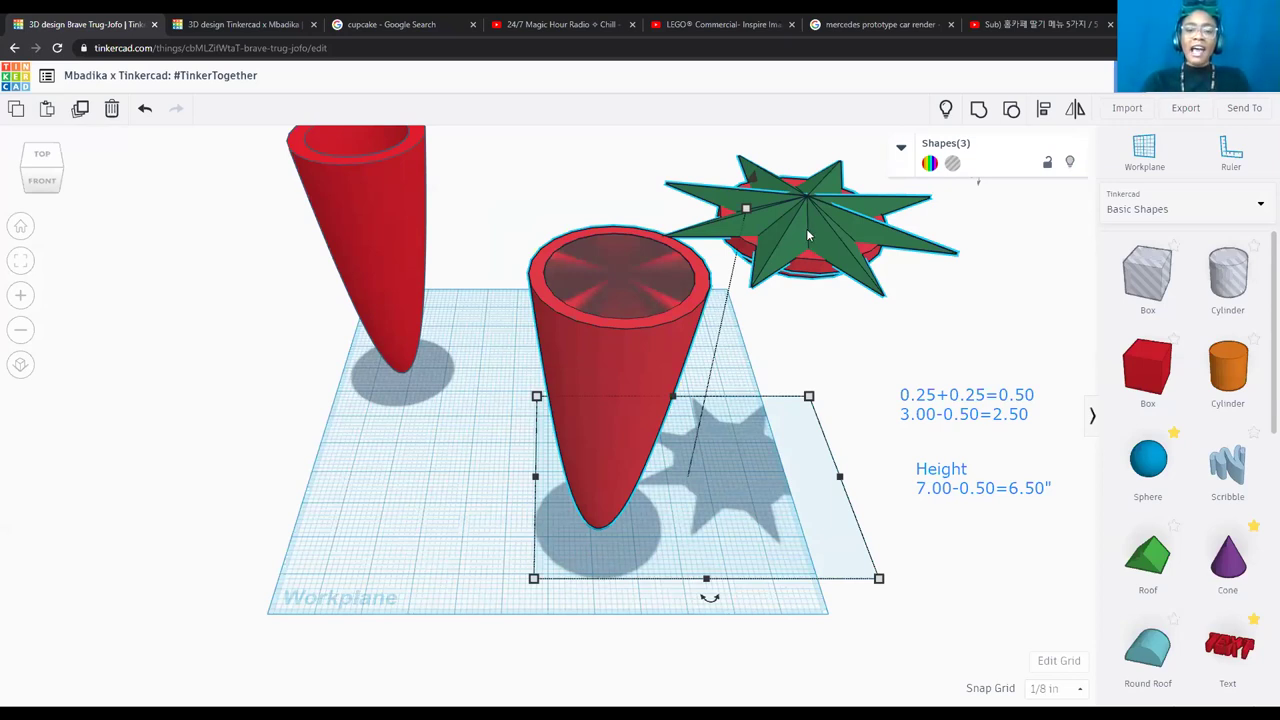
{"action": "left_click", "coordinate": [855, 455]}
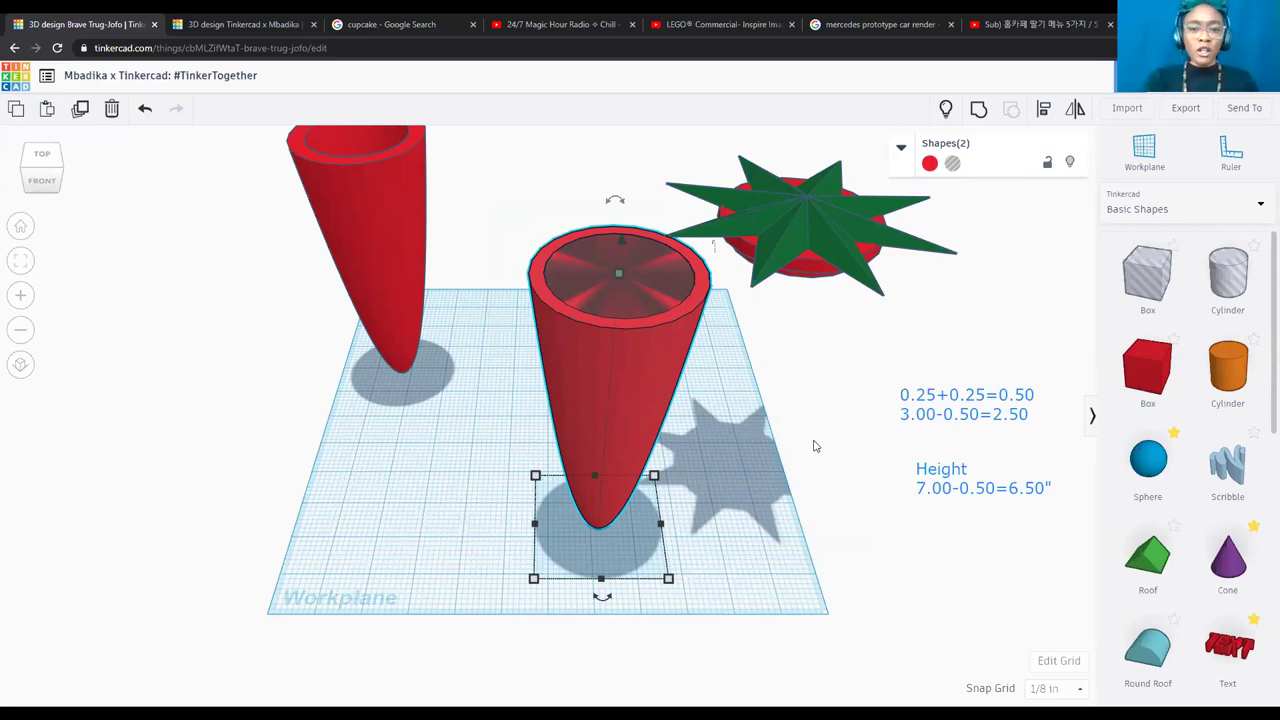
{"action": "scroll", "coordinate": [814, 443], "scroll_direction": "up", "scroll_amount": 5}
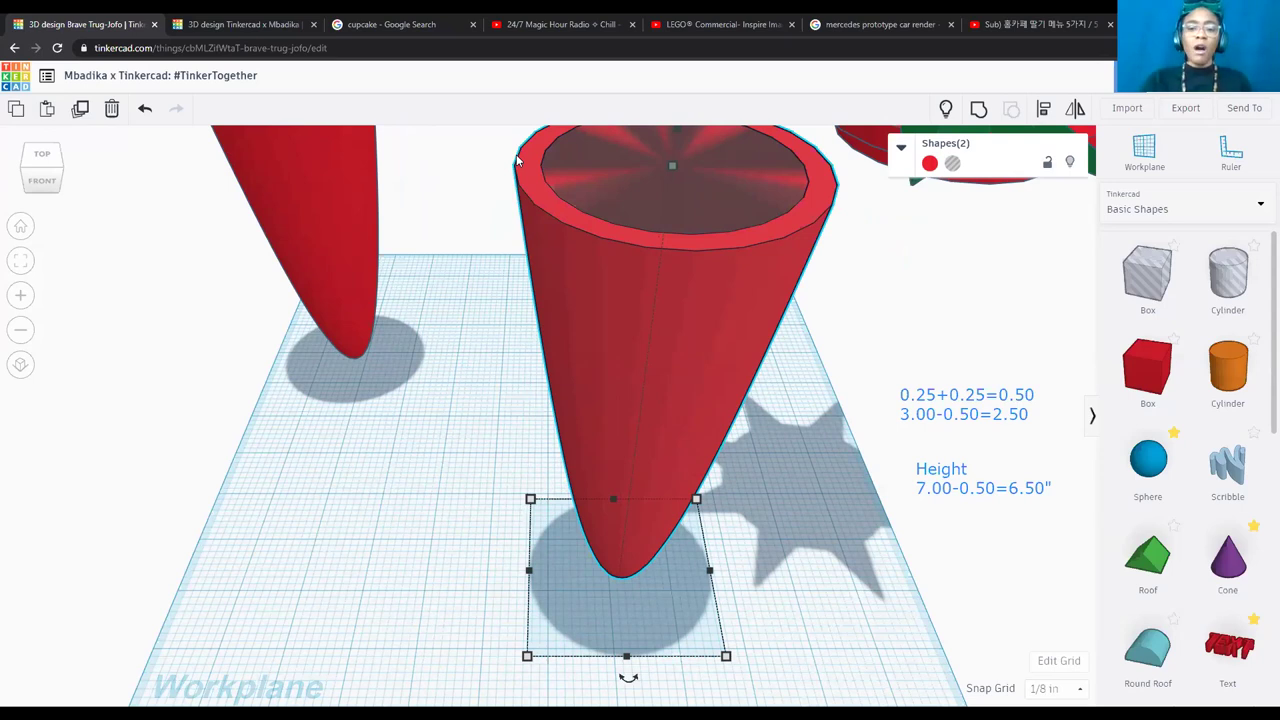
Group the red cone with its hole cone into one hollow cone, then deselect.
{"action": "scroll", "coordinate": [516, 154], "scroll_direction": "down", "scroll_amount": 4}
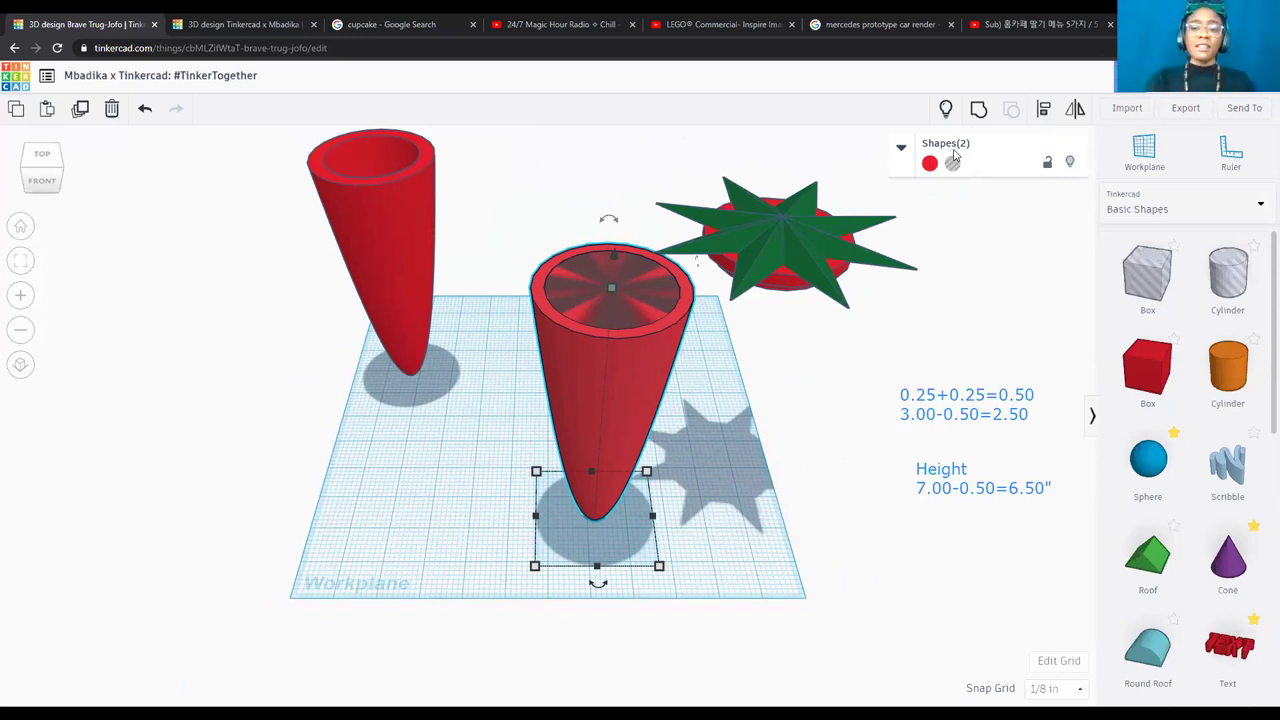
{"action": "left_click", "coordinate": [981, 109]}
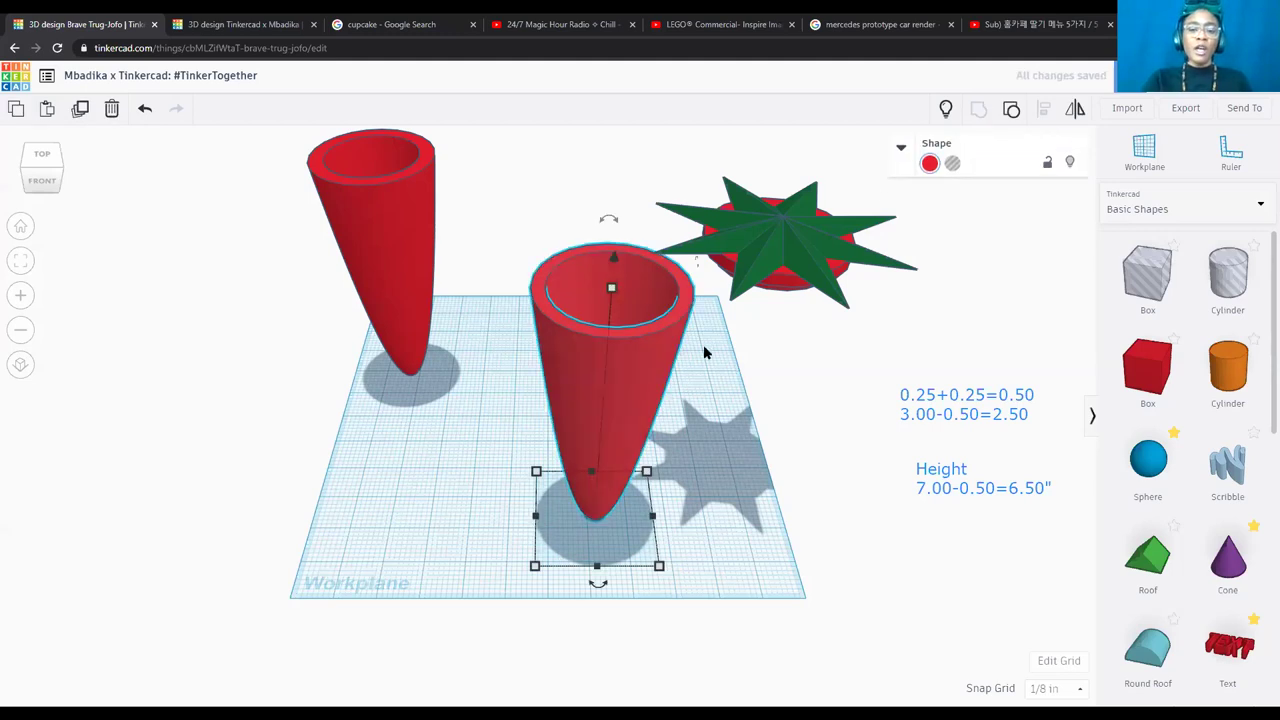
{"action": "left_click", "coordinate": [716, 438]}
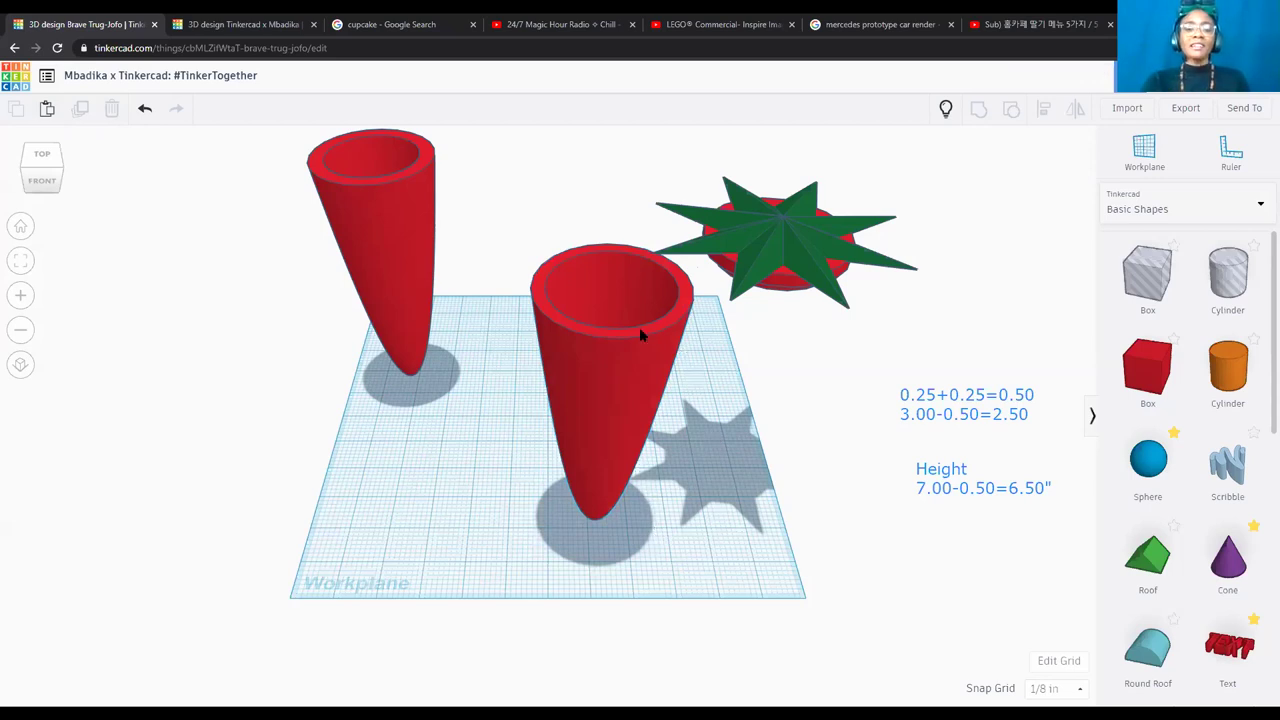
{"action": "left_click", "coordinate": [44, 182]}
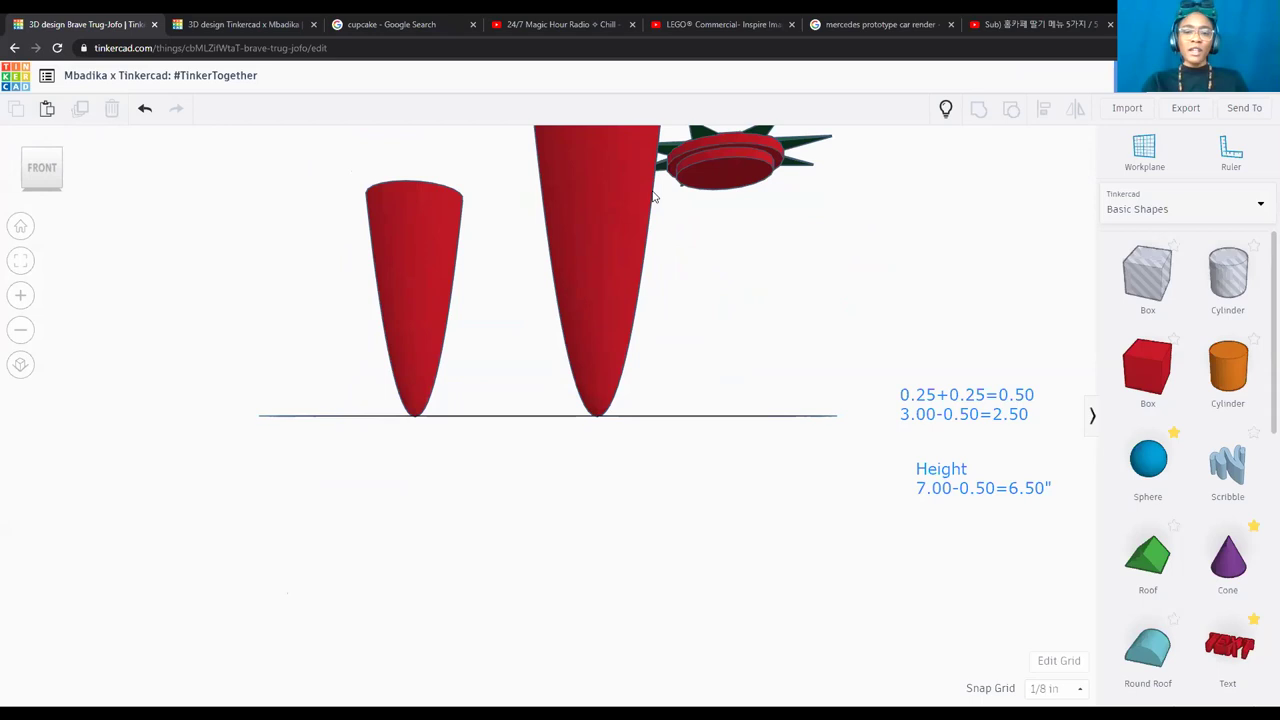
{"action": "left_click", "coordinate": [742, 160]}
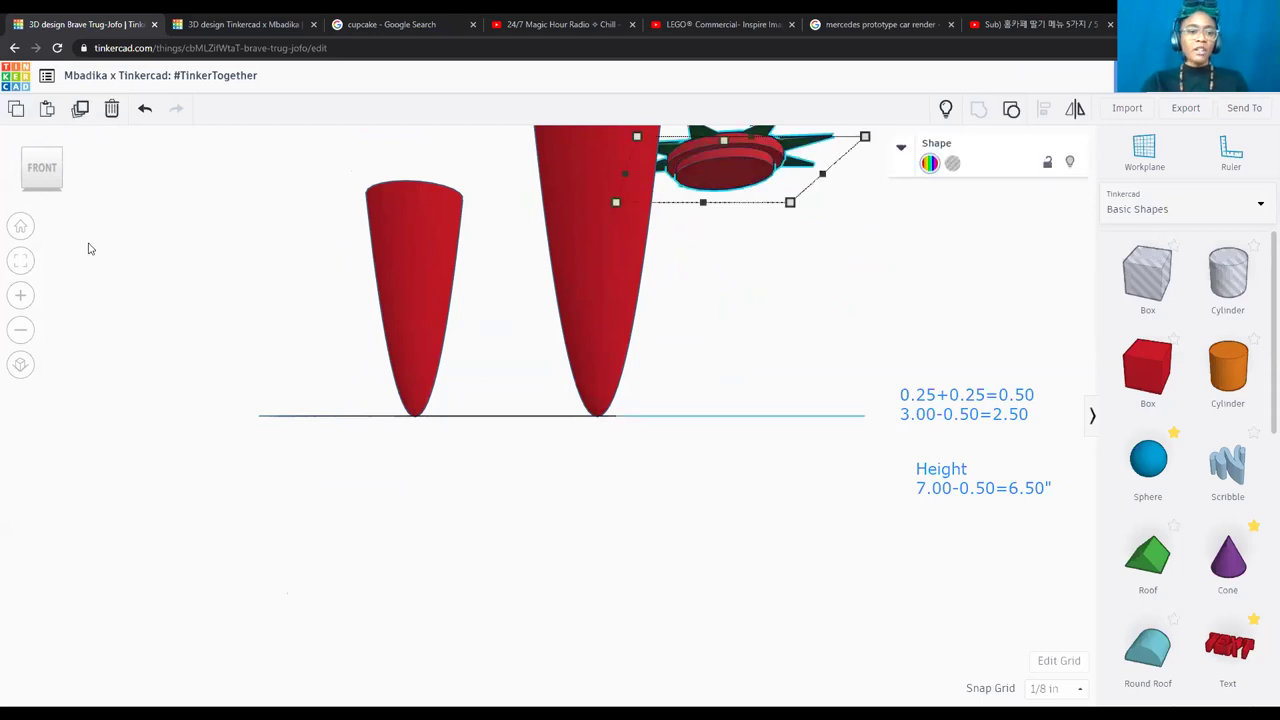
{"action": "left_click", "coordinate": [24, 266]}
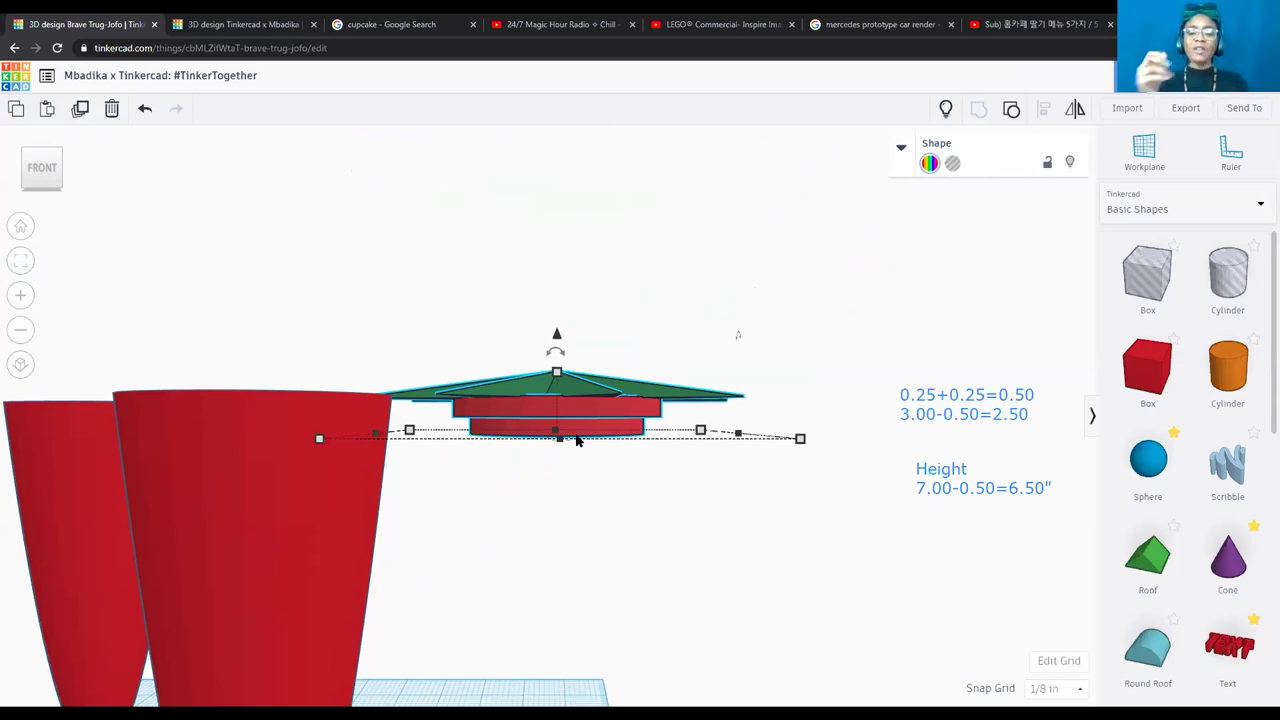
{"action": "left_click", "coordinate": [21, 226]}
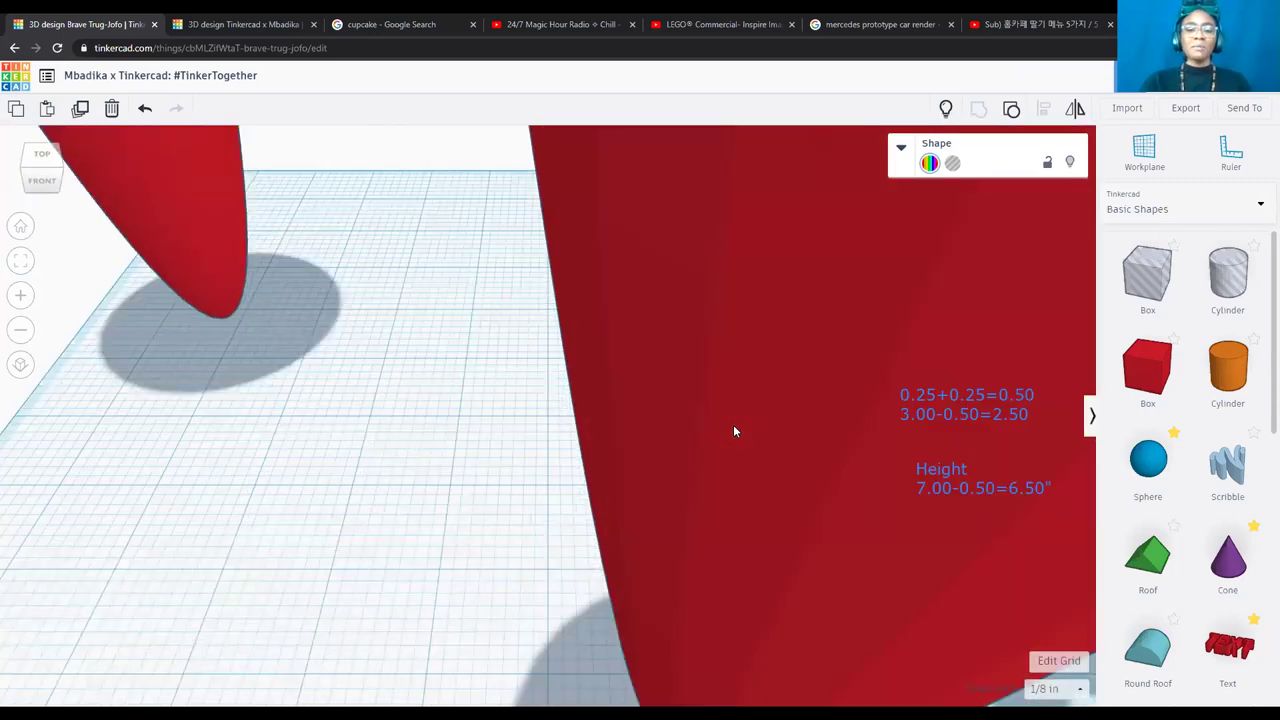
{"action": "scroll", "coordinate": [733, 424], "scroll_direction": "down", "scroll_amount": 2}
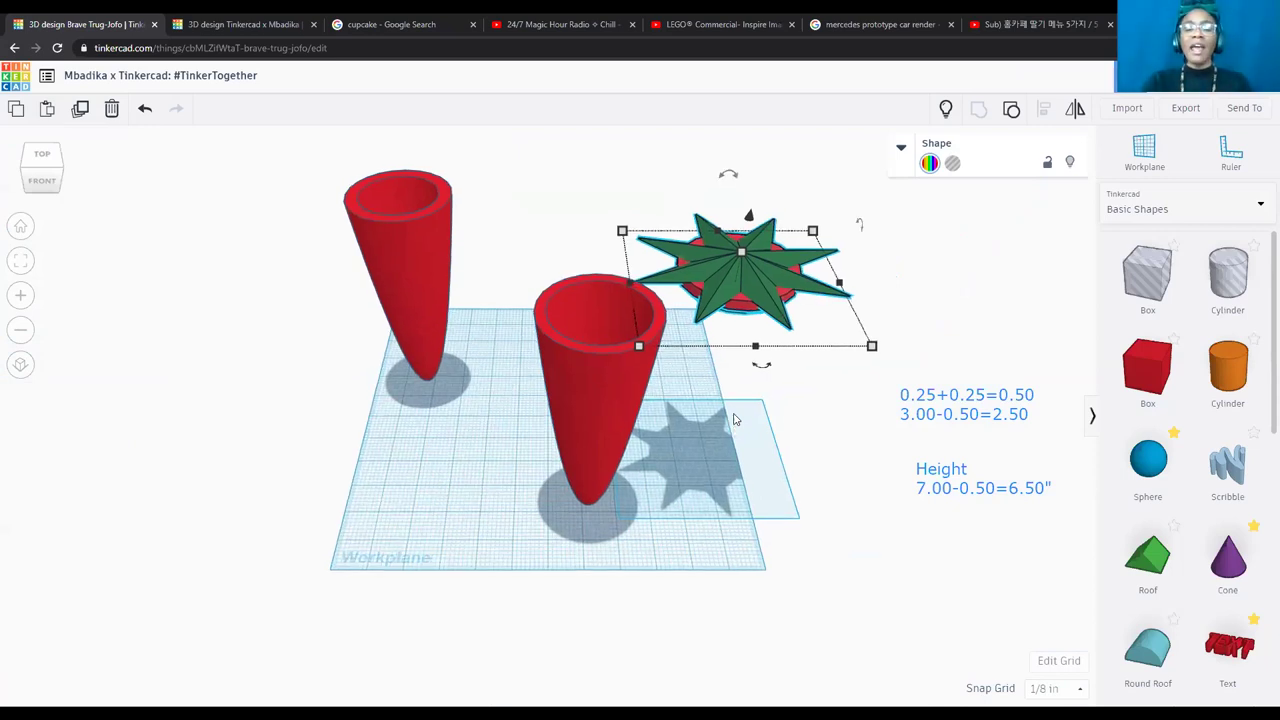
{"action": "scroll", "coordinate": [665, 303], "scroll_direction": "up", "scroll_amount": 3}
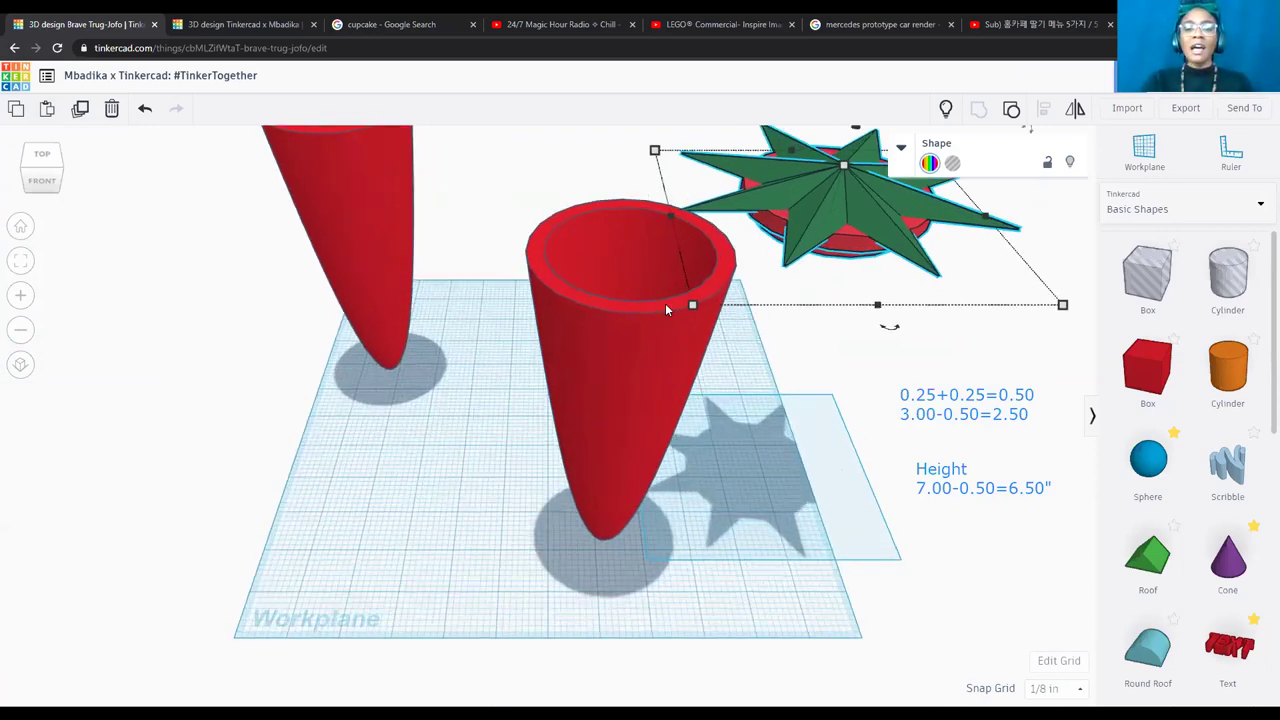
{"action": "left_click", "coordinate": [40, 181]}
{"action": "scroll", "coordinate": [644, 179], "scroll_direction": "down", "scroll_amount": 2}
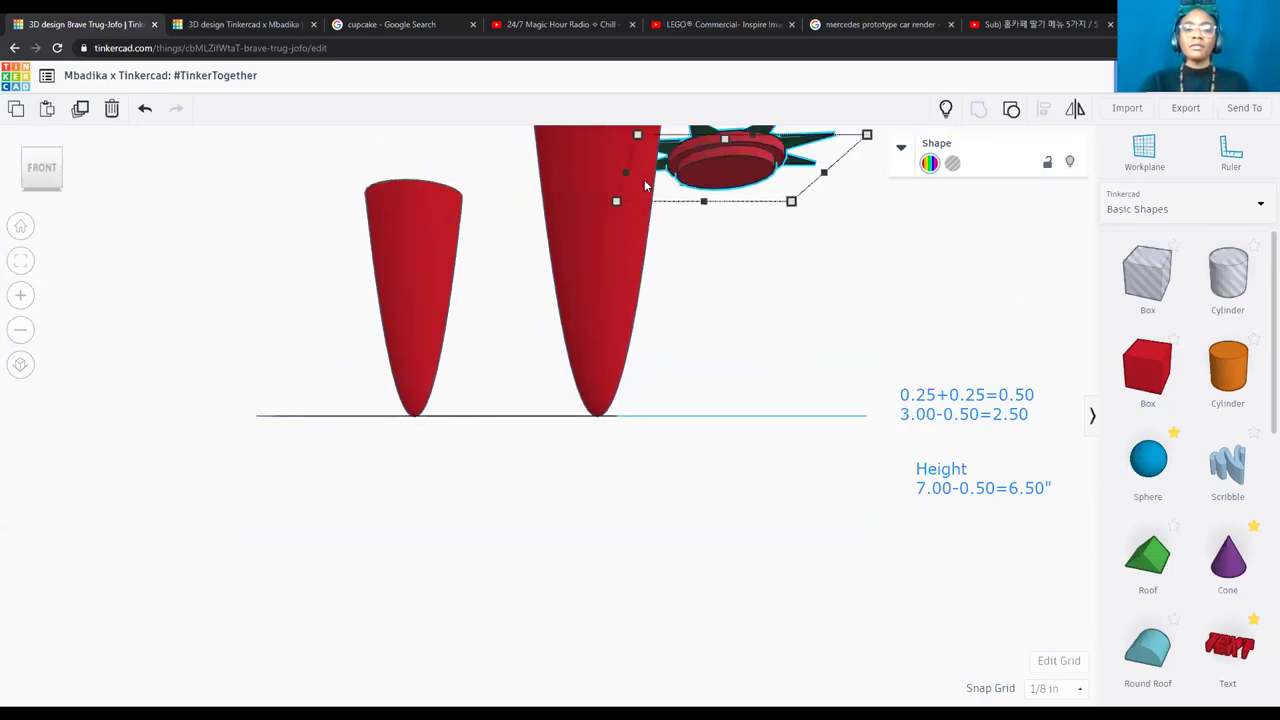
{"action": "scroll", "coordinate": [650, 180], "scroll_direction": "up", "scroll_amount": 1}
{"action": "scroll", "coordinate": [620, 175], "scroll_direction": "down", "scroll_amount": 1}
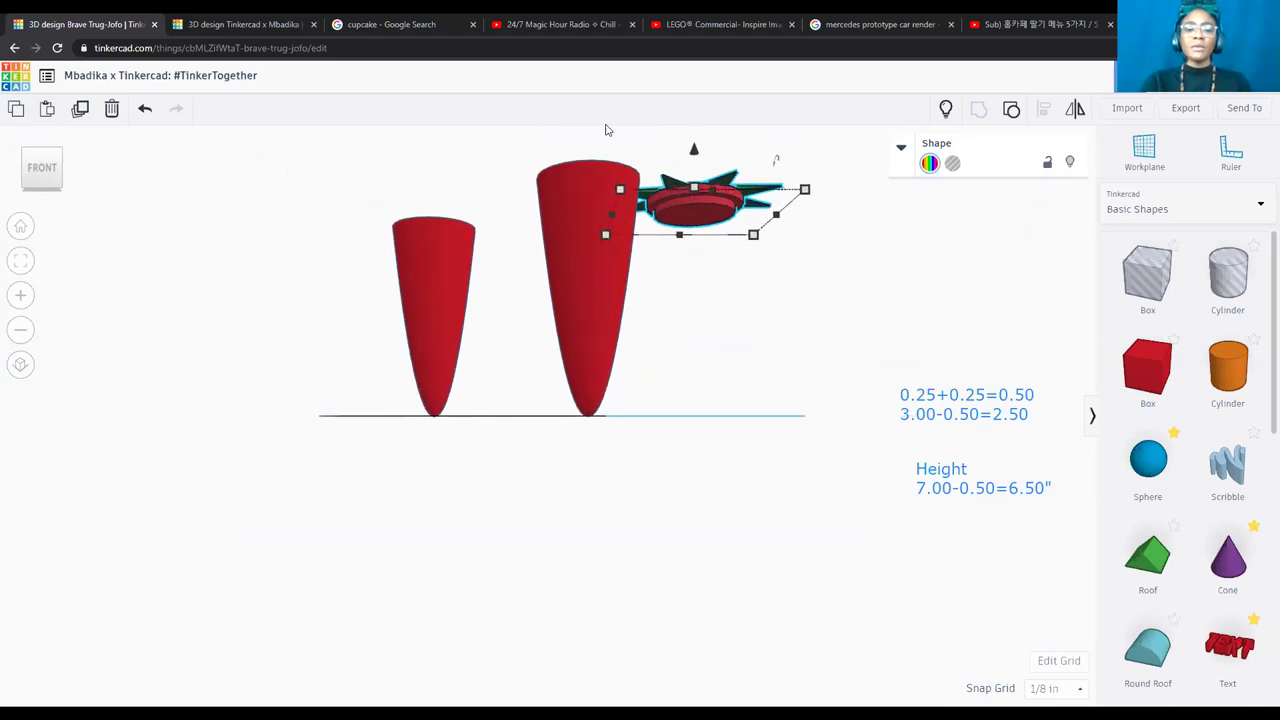
{"action": "left_click", "coordinate": [20, 262]}
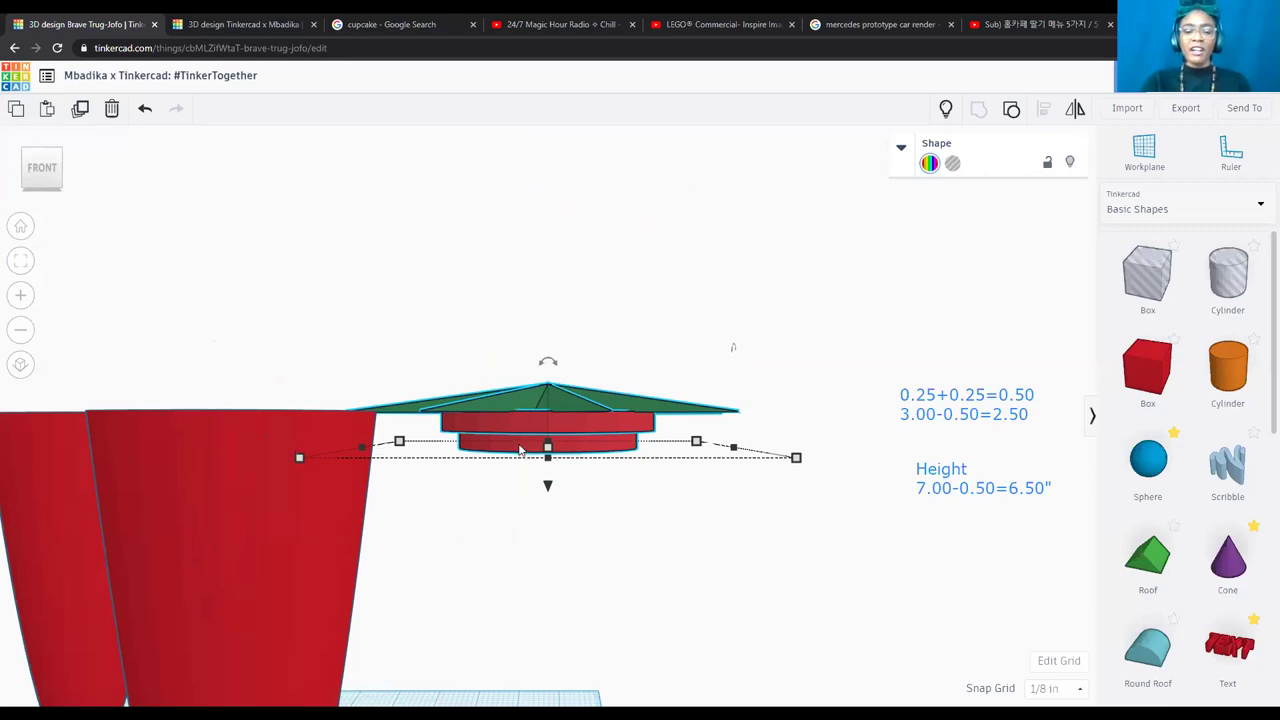
{"action": "left_click", "coordinate": [43, 152]}
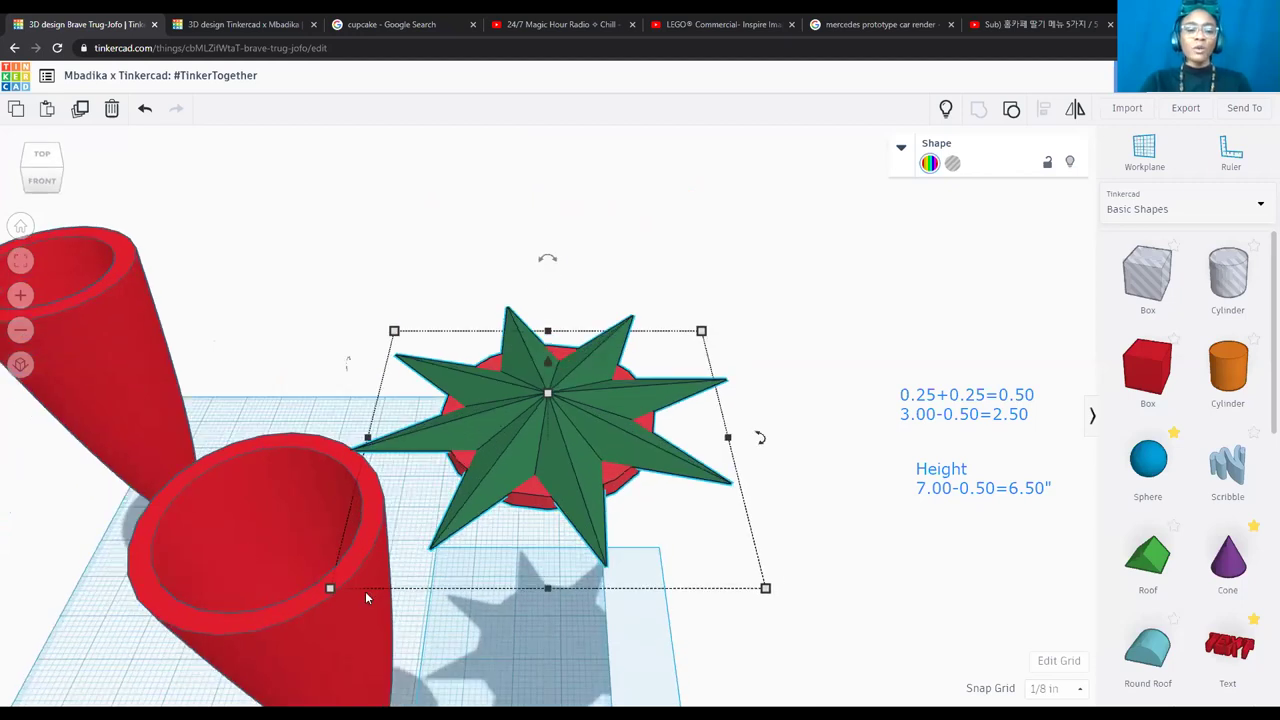
Centre the green star leaf and the red cone on both horizontal axes.
{"action": "left_click", "coordinate": [288, 598], "text": "shift"}
{"action": "left_click", "coordinate": [1043, 112]}
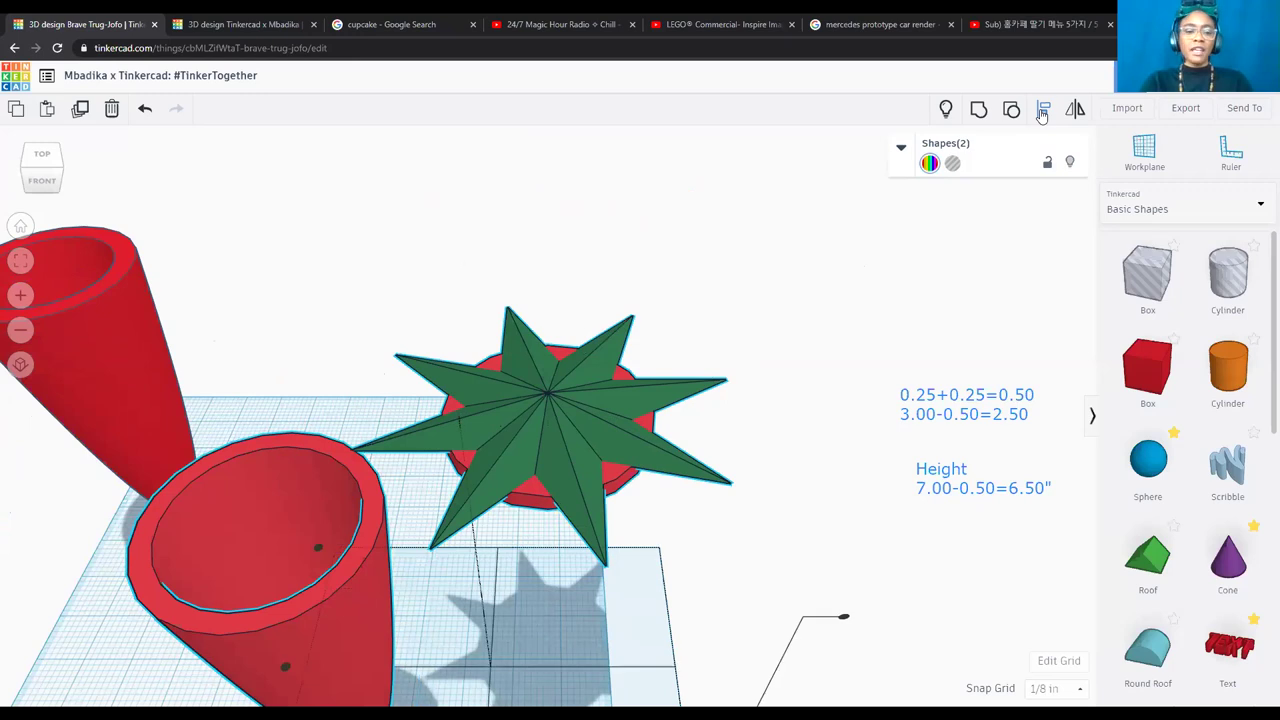
{"action": "scroll", "coordinate": [497, 582], "scroll_direction": "down", "scroll_amount": 5}
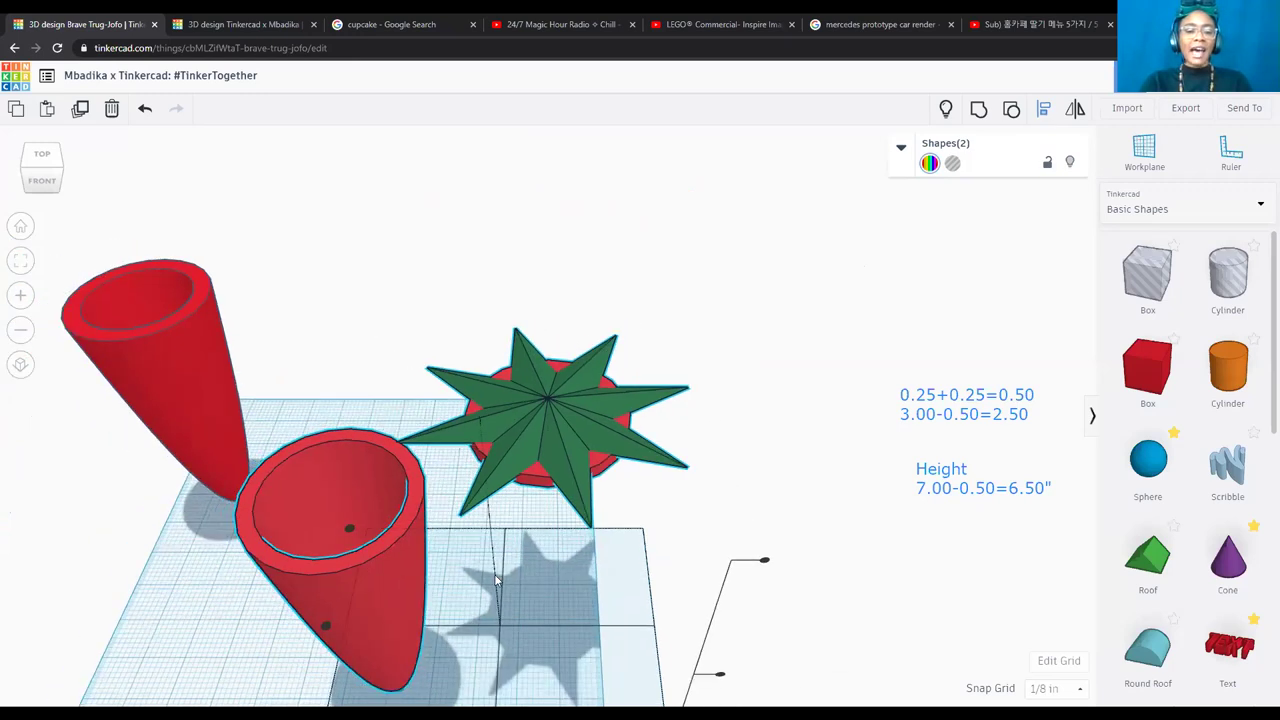
{"action": "left_click", "coordinate": [512, 642]}
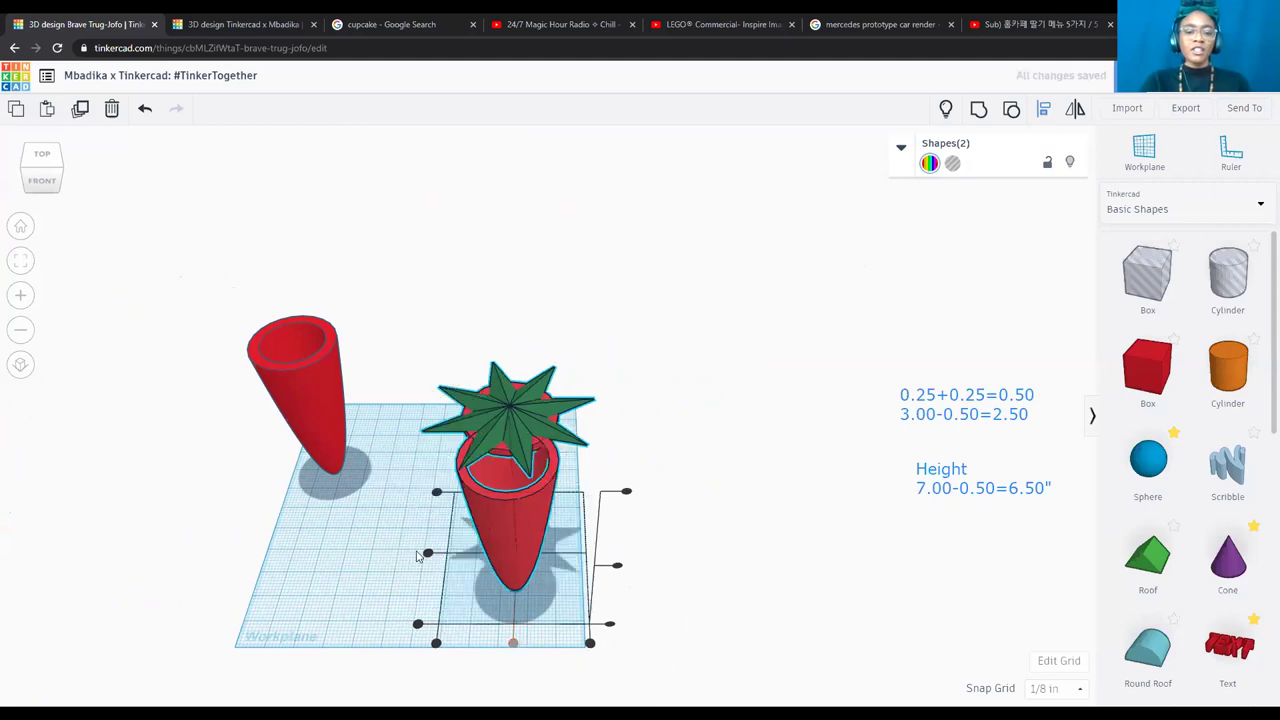
{"action": "left_click", "coordinate": [428, 555]}
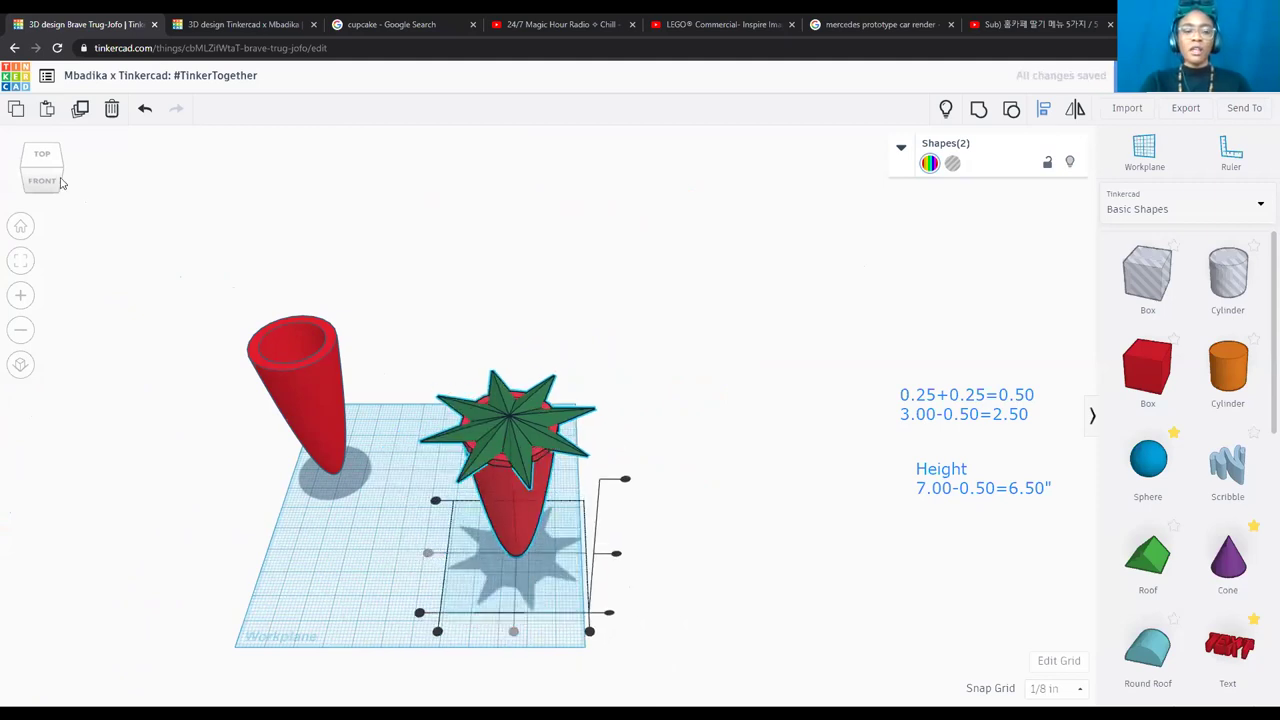
{"action": "left_click", "coordinate": [45, 182]}
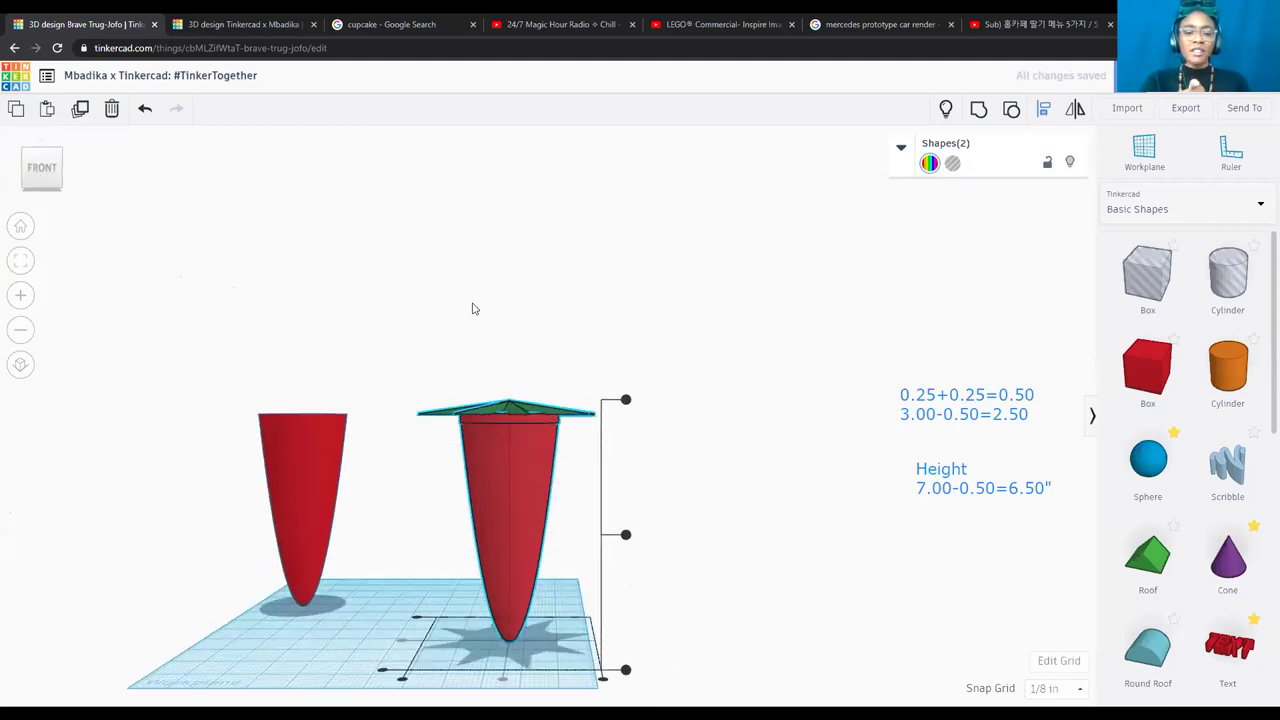
{"action": "scroll", "coordinate": [532, 442], "scroll_direction": "up", "scroll_amount": 3}
Raise the green star leaf and red rim above the cone, checking from the front view.
{"action": "scroll", "coordinate": [533, 445], "scroll_direction": "up", "scroll_amount": 5}
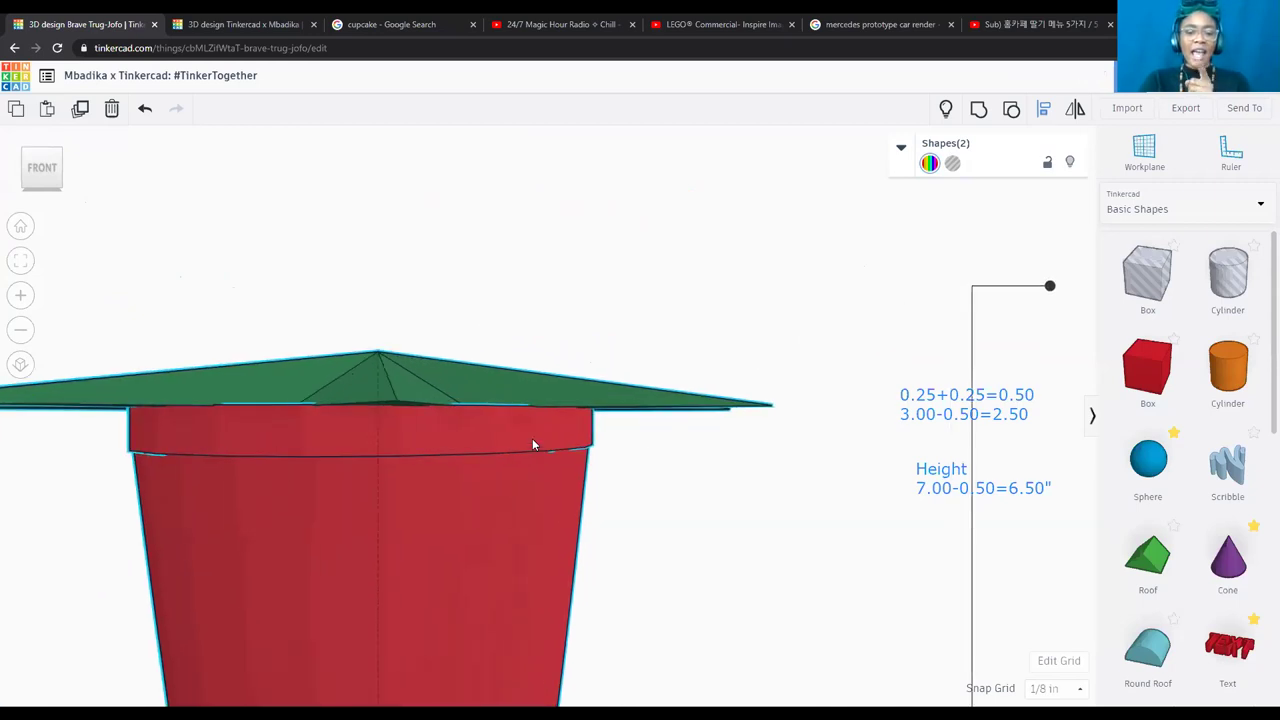
{"action": "left_click", "coordinate": [686, 277]}
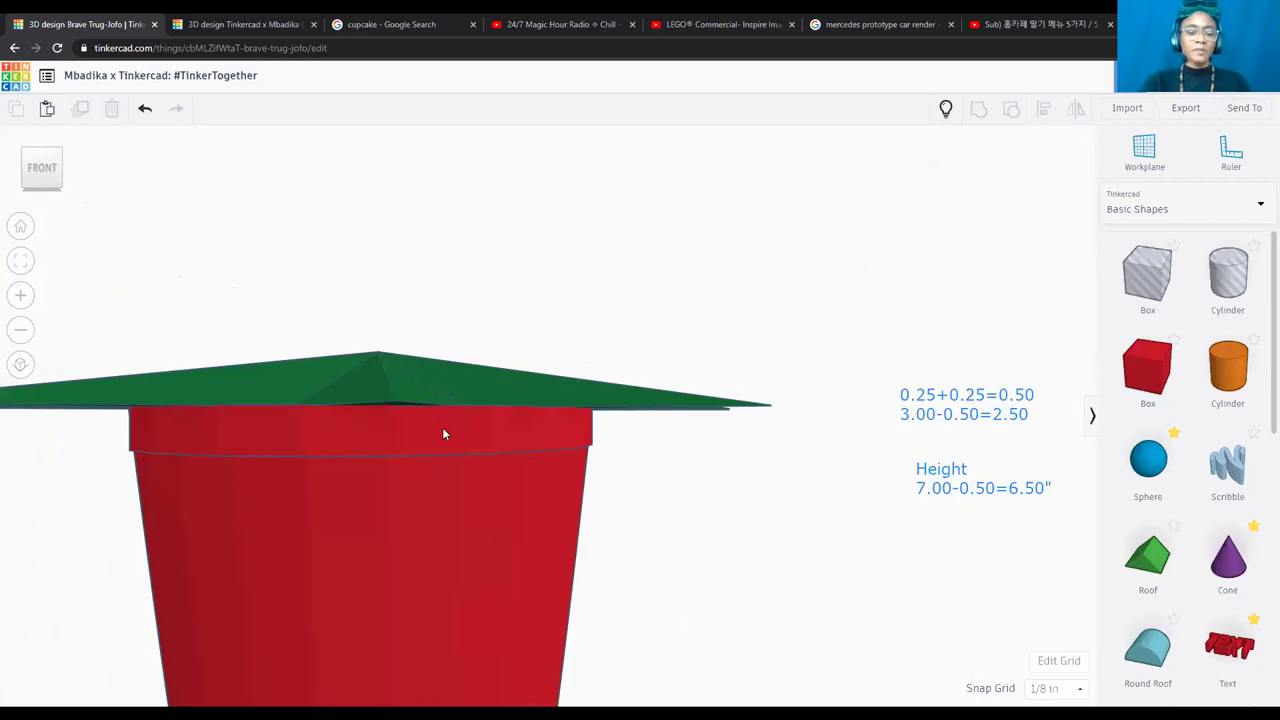
{"action": "left_click", "coordinate": [434, 386]}
{"action": "left_click_drag", "start_coordinate": [377, 315], "coordinate": [376, 243]}
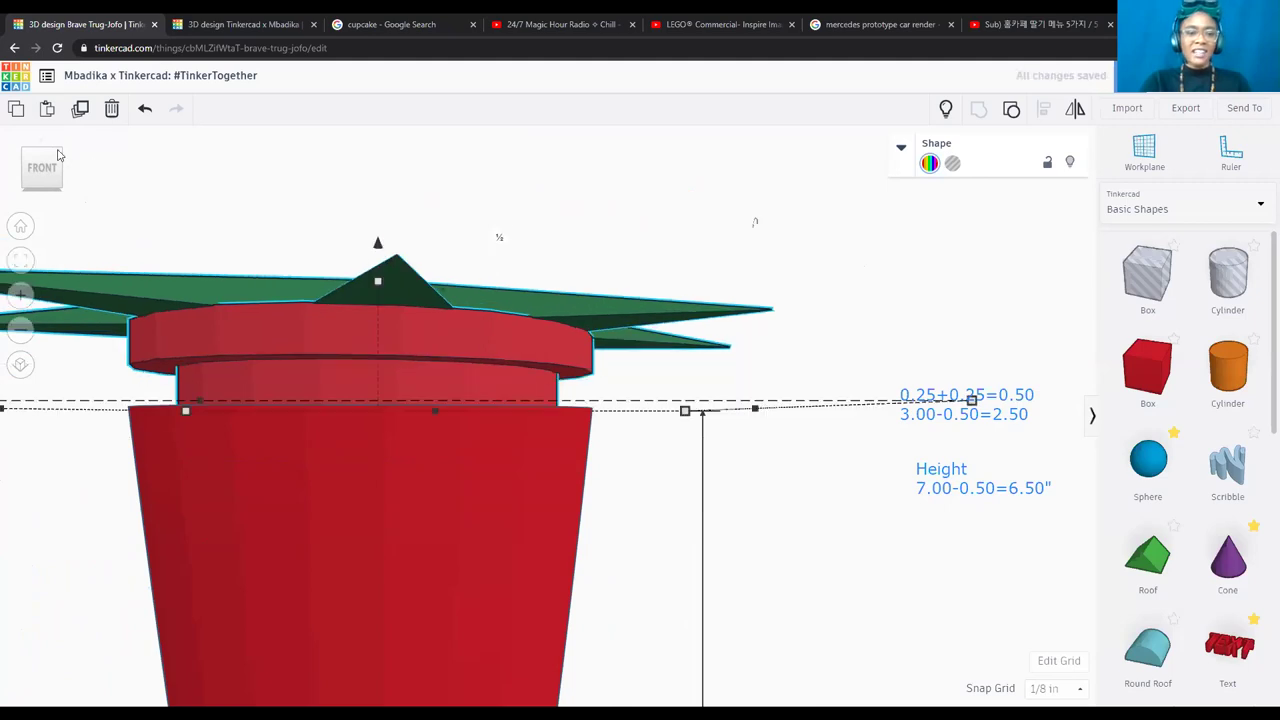
{"action": "left_click_drag", "start_coordinate": [58, 156], "coordinate": [107, 180]}
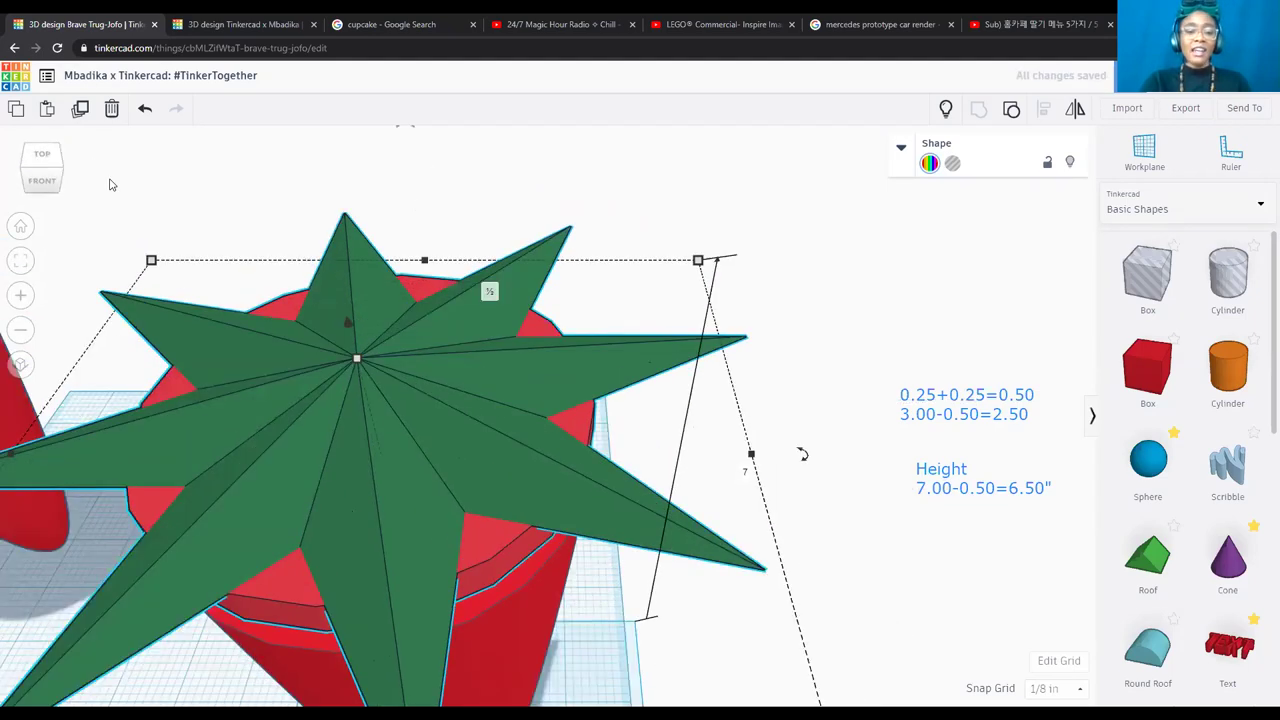
{"action": "left_click", "coordinate": [52, 182]}
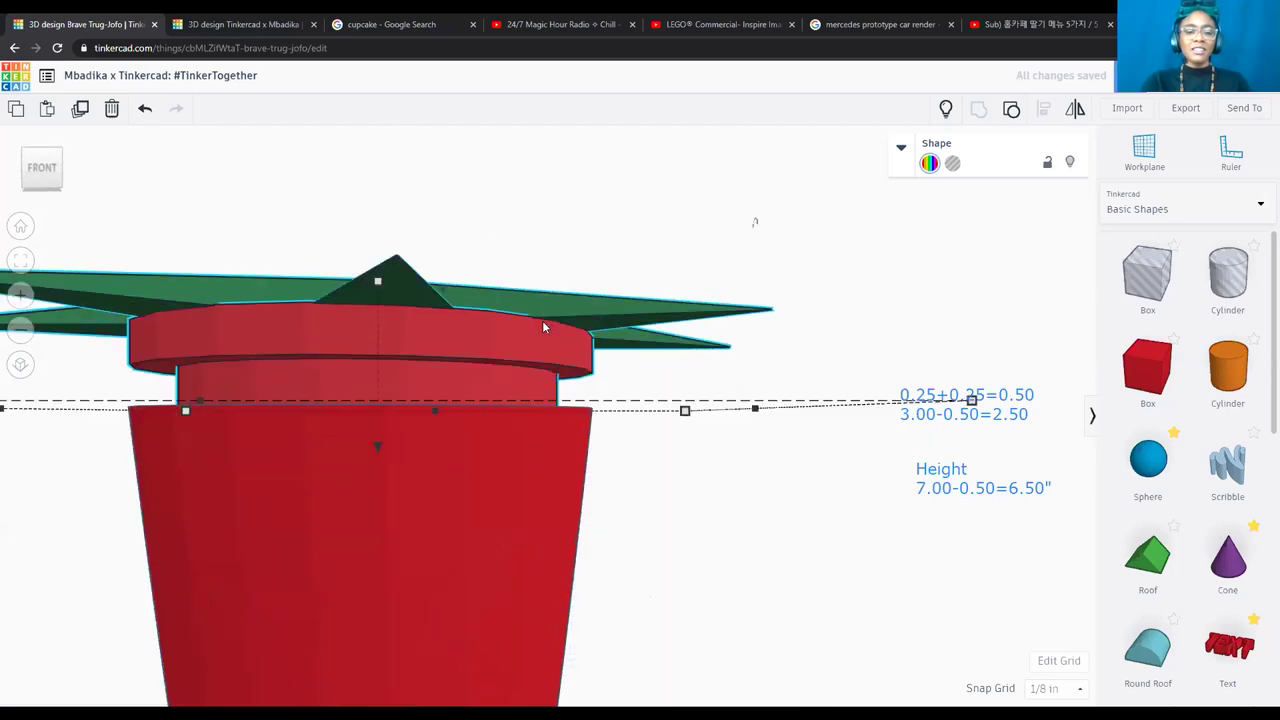
{"action": "scroll", "coordinate": [741, 183], "scroll_direction": "down", "scroll_amount": 2}
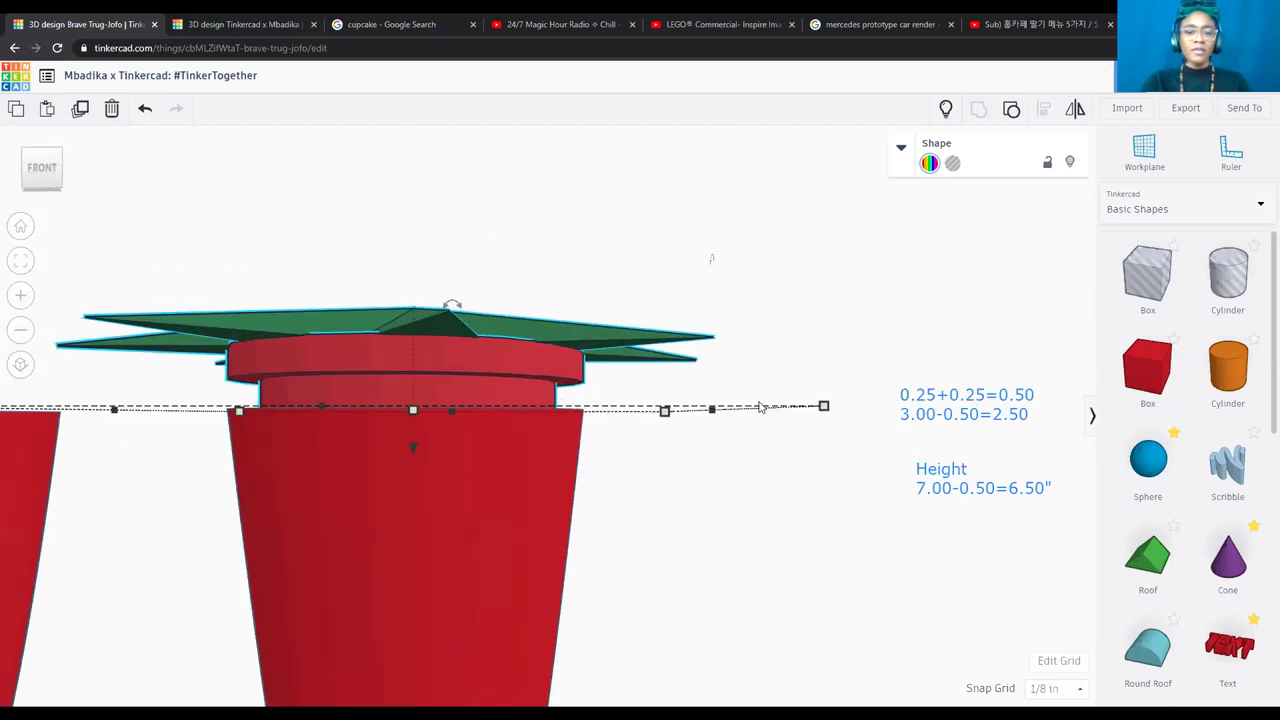
{"action": "left_click", "coordinate": [774, 452]}
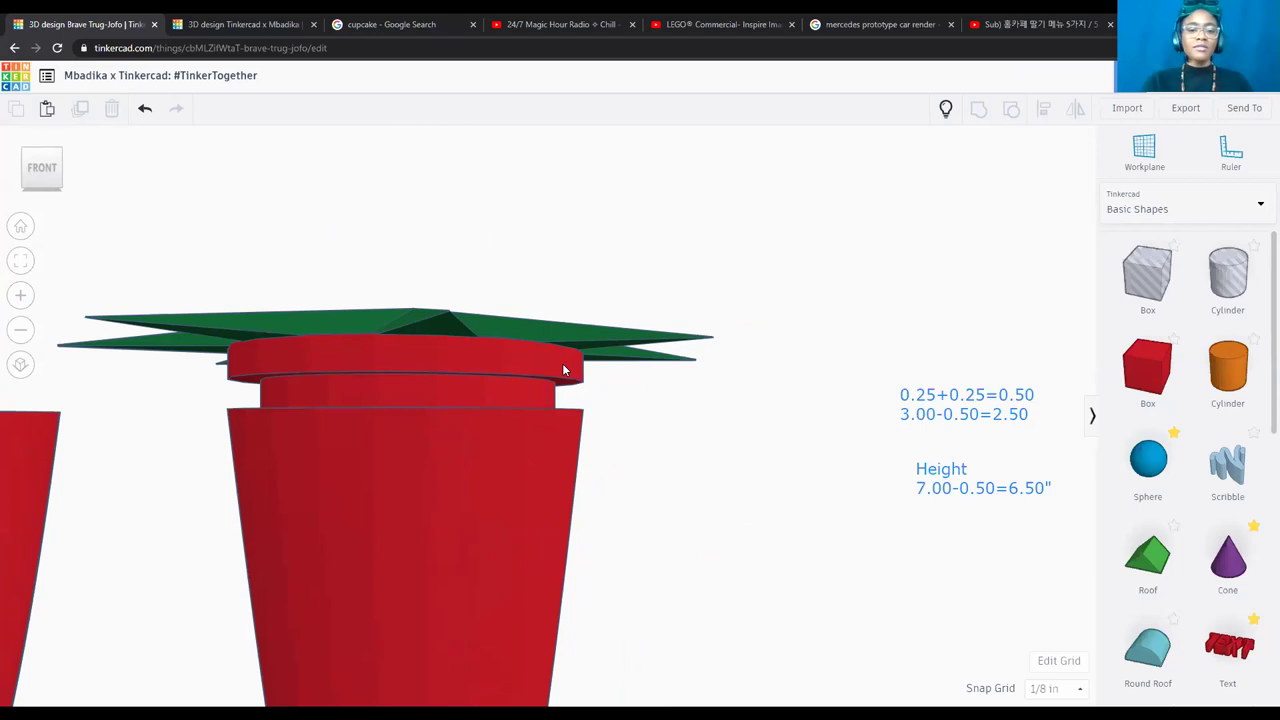
Fine-tune the rim and star height so they sit on the cone, then return home view.
{"action": "left_click", "coordinate": [509, 371]}
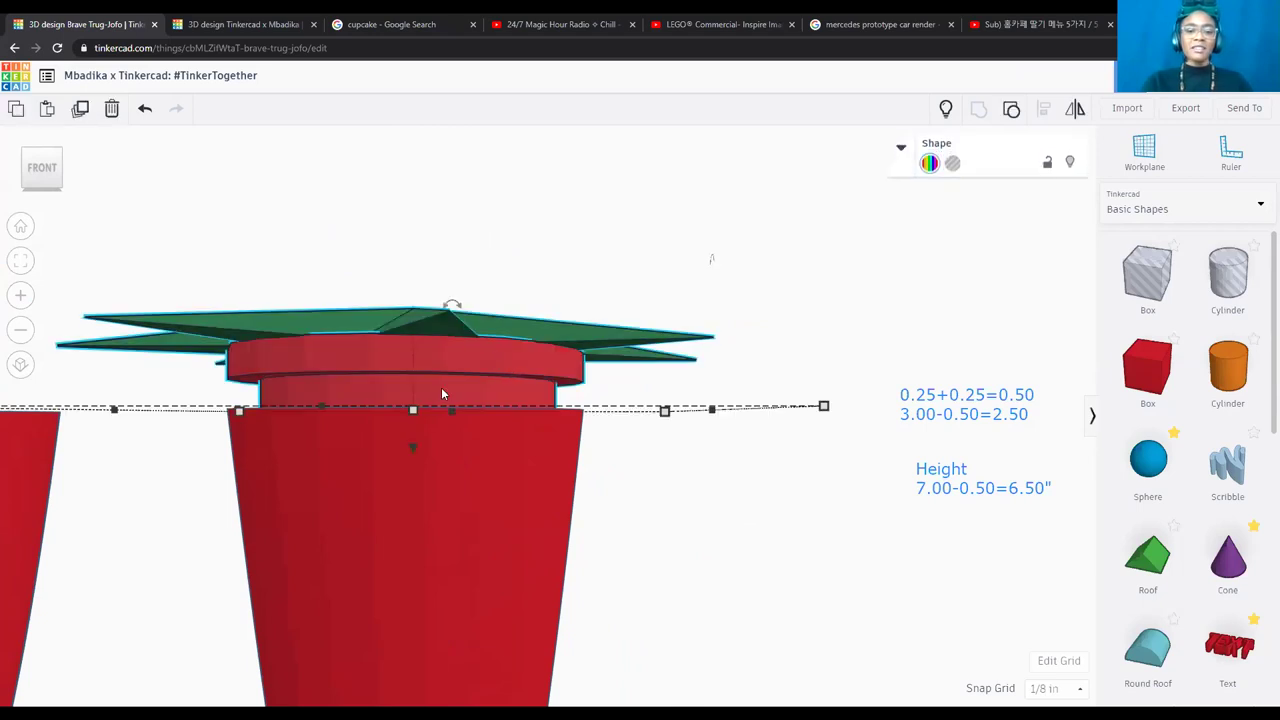
{"action": "mouse_move", "coordinate": [410, 452]}
{"action": "left_mouse_down"}
{"action": "mouse_move", "coordinate": [411, 407]}
{"action": "mouse_move", "coordinate": [410, 492]}
{"action": "mouse_move", "coordinate": [417, 433]}
{"action": "left_mouse_up"}
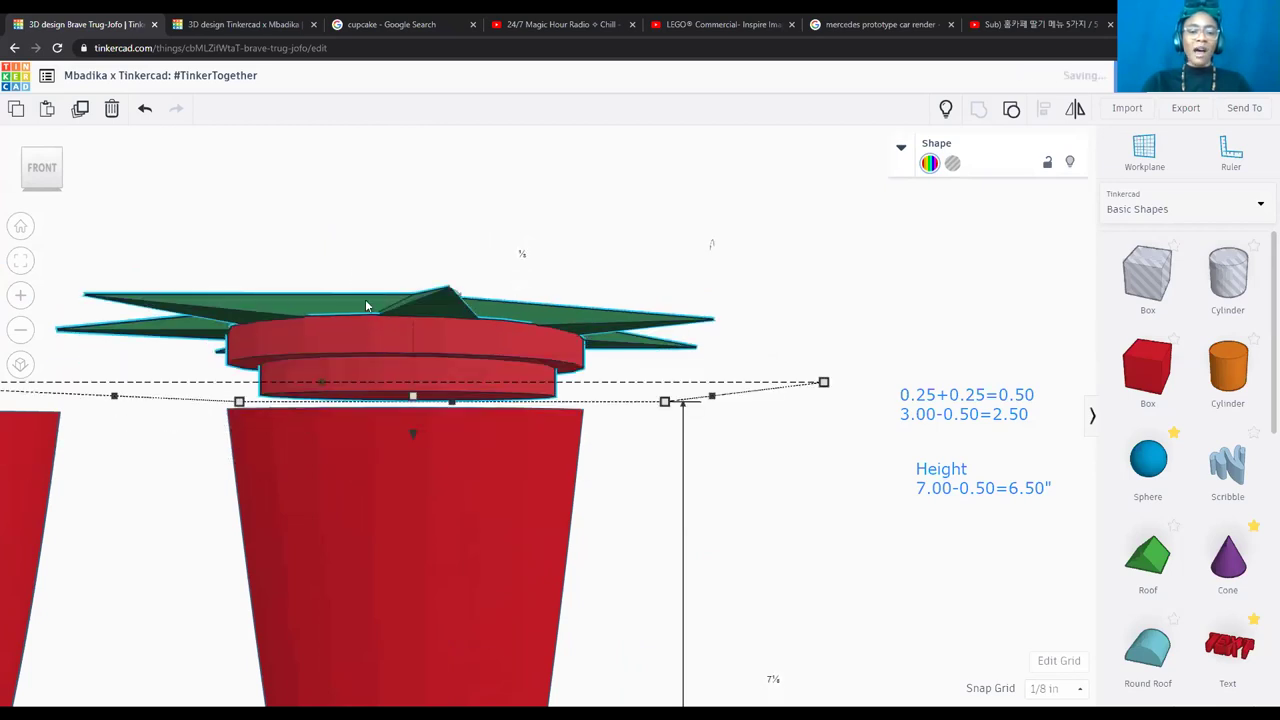
{"action": "left_click", "coordinate": [335, 196]}
{"action": "scroll", "coordinate": [331, 197], "scroll_direction": "down", "scroll_amount": 2}
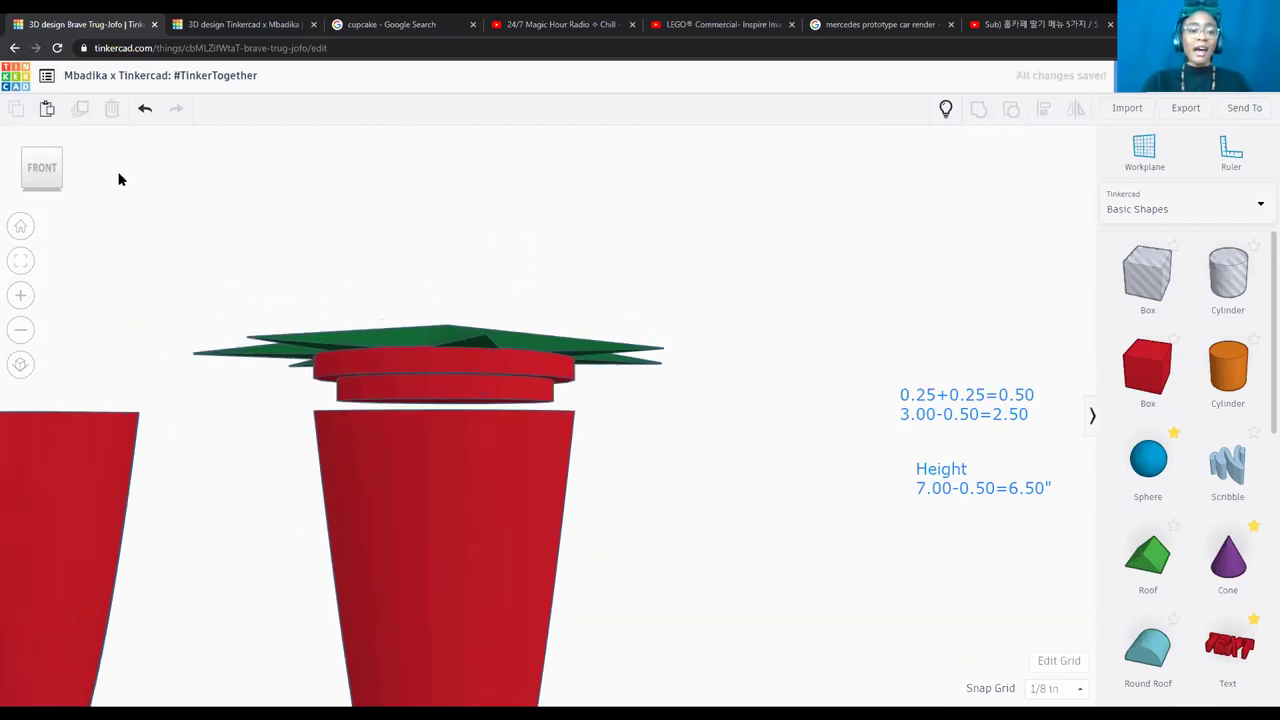
{"action": "left_click", "coordinate": [18, 228]}
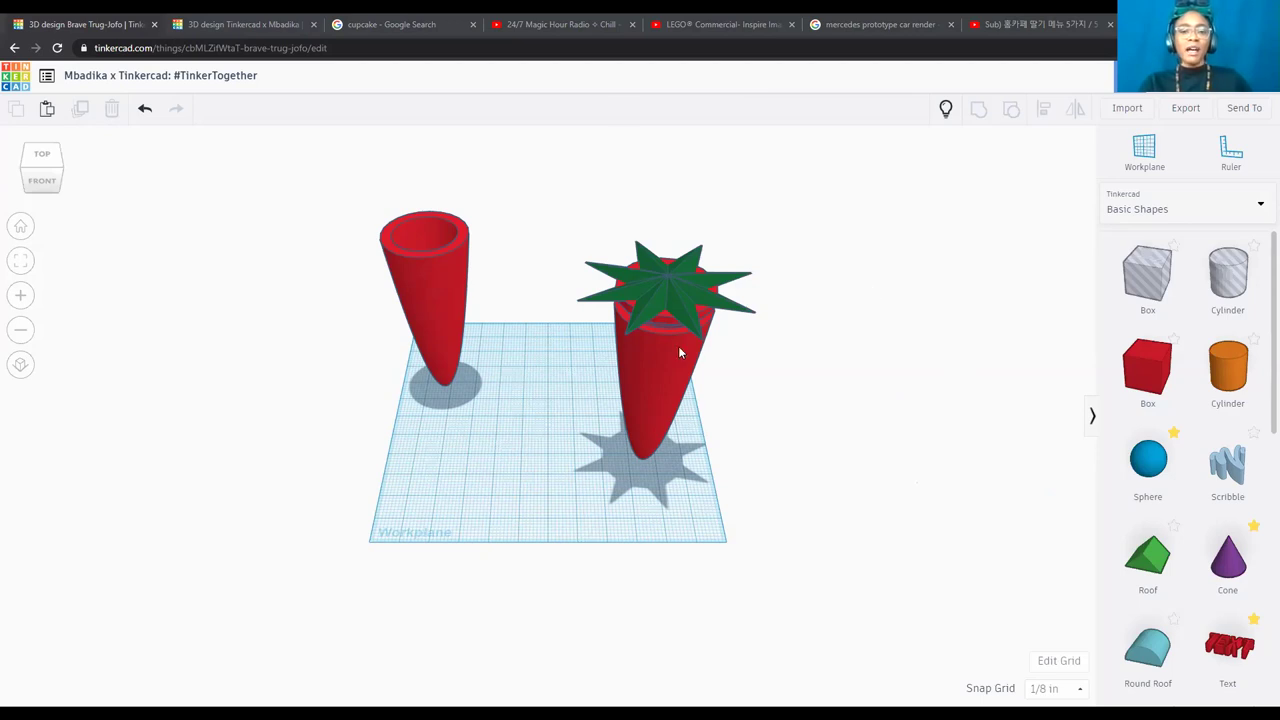
{"action": "left_click", "coordinate": [620, 370]}
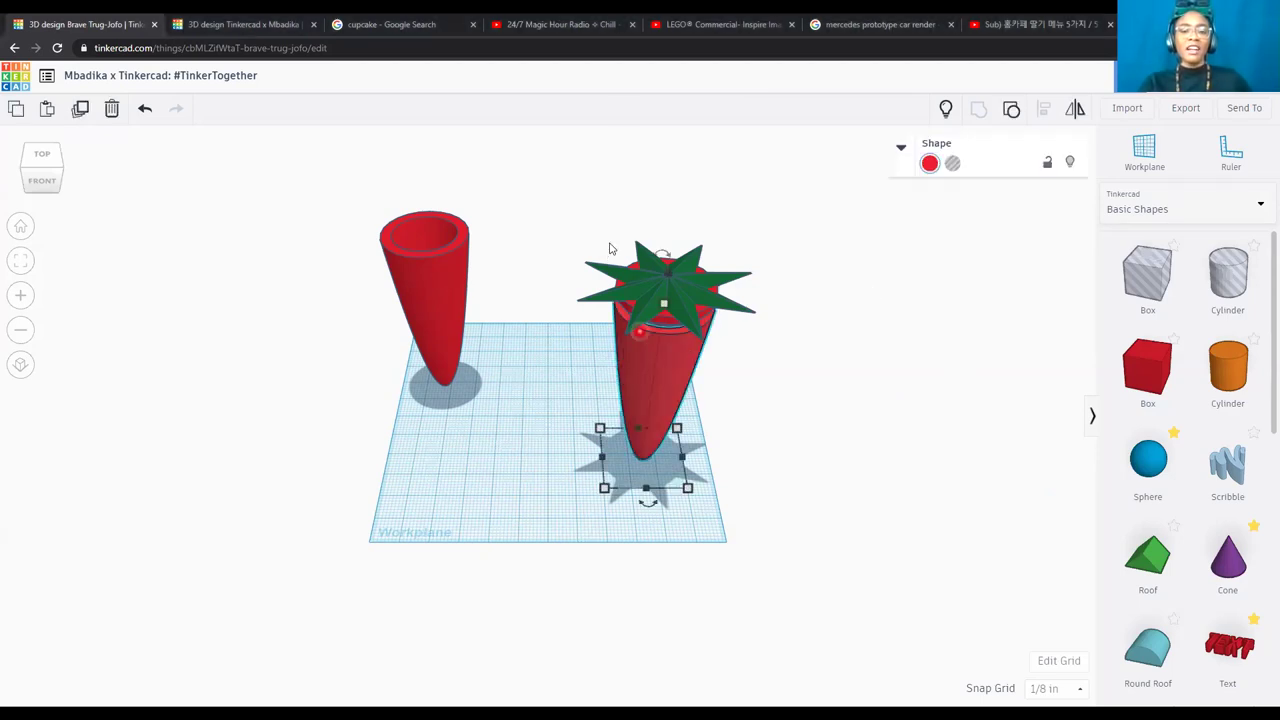
{"action": "left_click", "coordinate": [700, 274]}
{"action": "left_click_drag", "start_coordinate": [708, 287], "coordinate": [728, 352]}
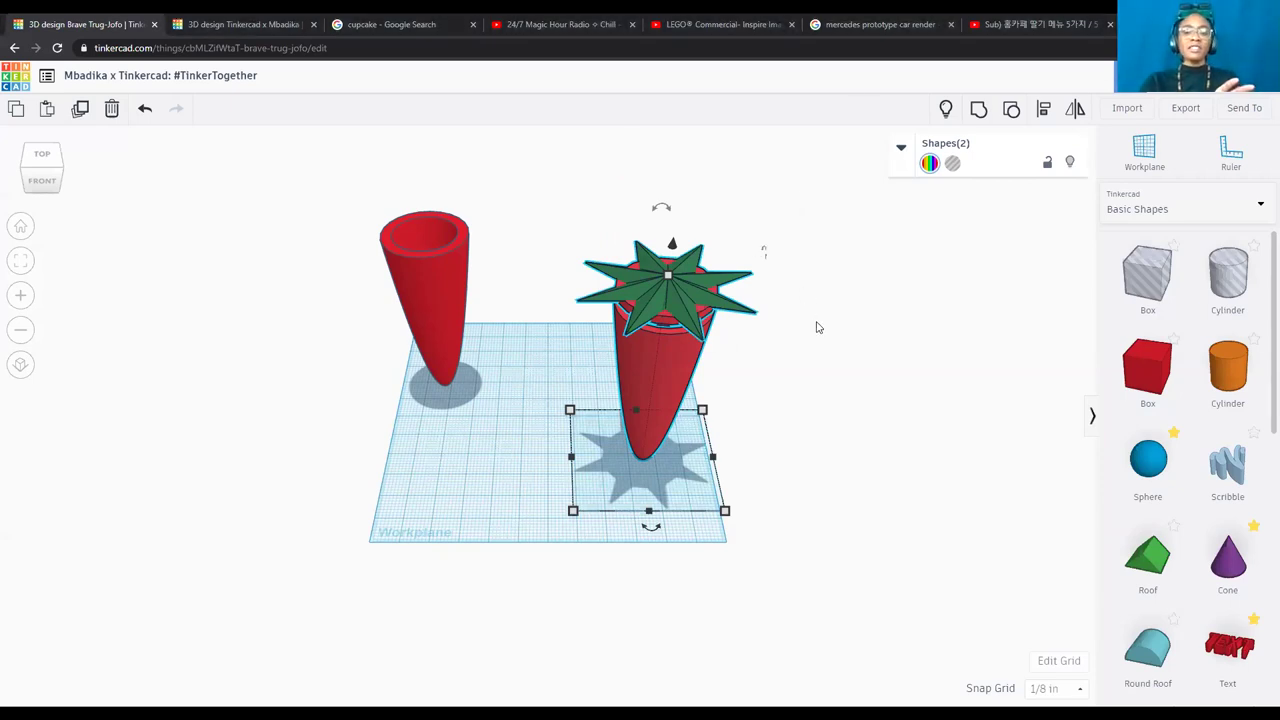
{"action": "left_click", "coordinate": [537, 363]}
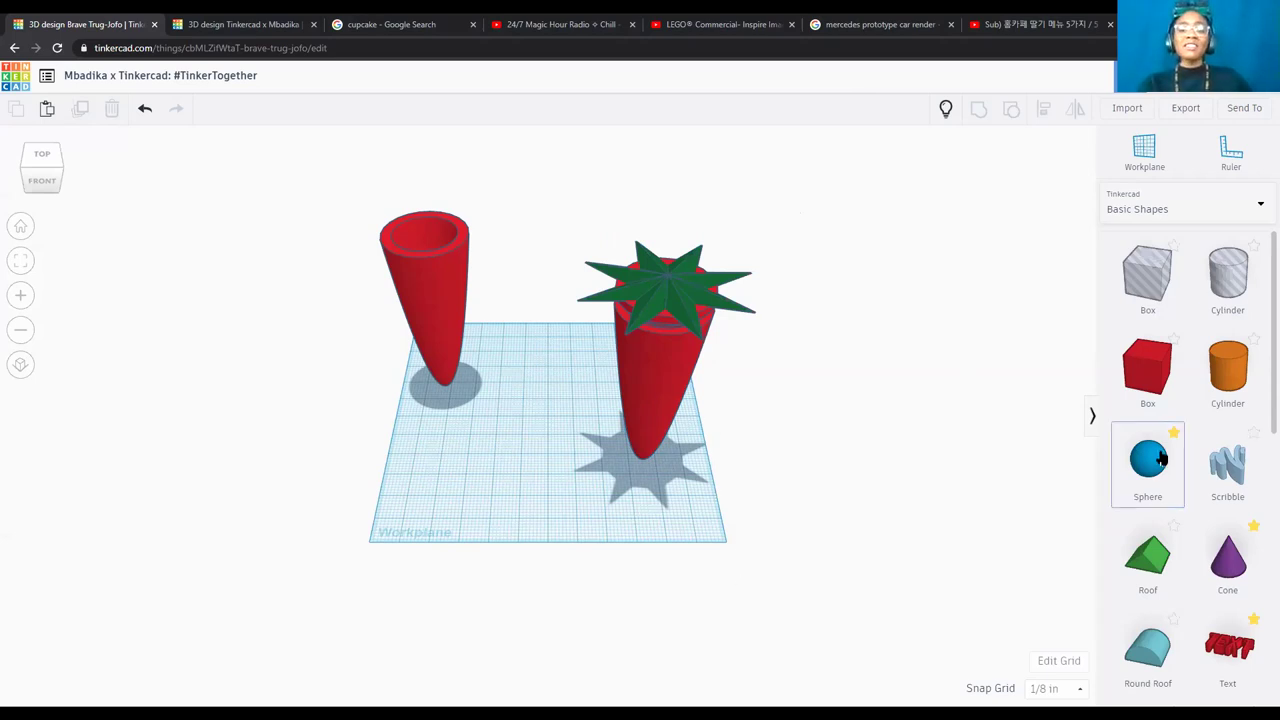
Place a Text shape on the workplane and change its text to MBADIKA.
{"action": "scroll", "coordinate": [1160, 457], "scroll_direction": "down", "scroll_amount": 3}
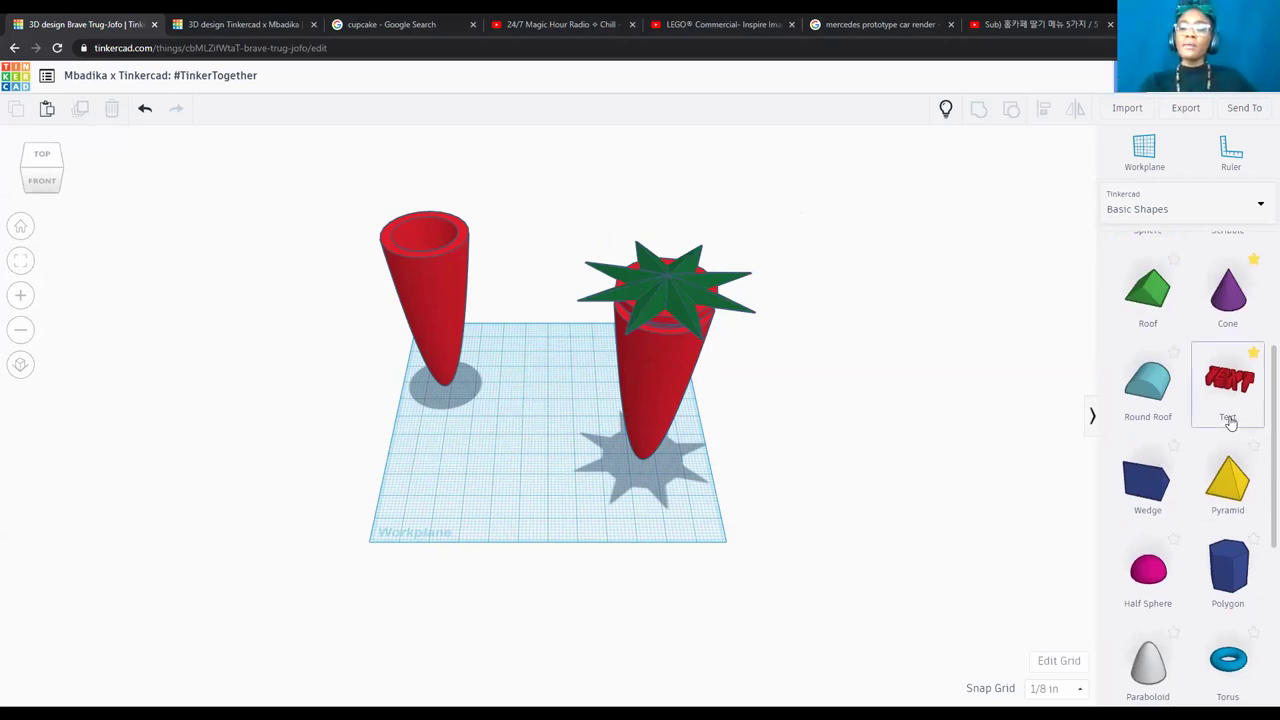
{"action": "left_click_drag", "start_coordinate": [1225, 399], "coordinate": [535, 508]}
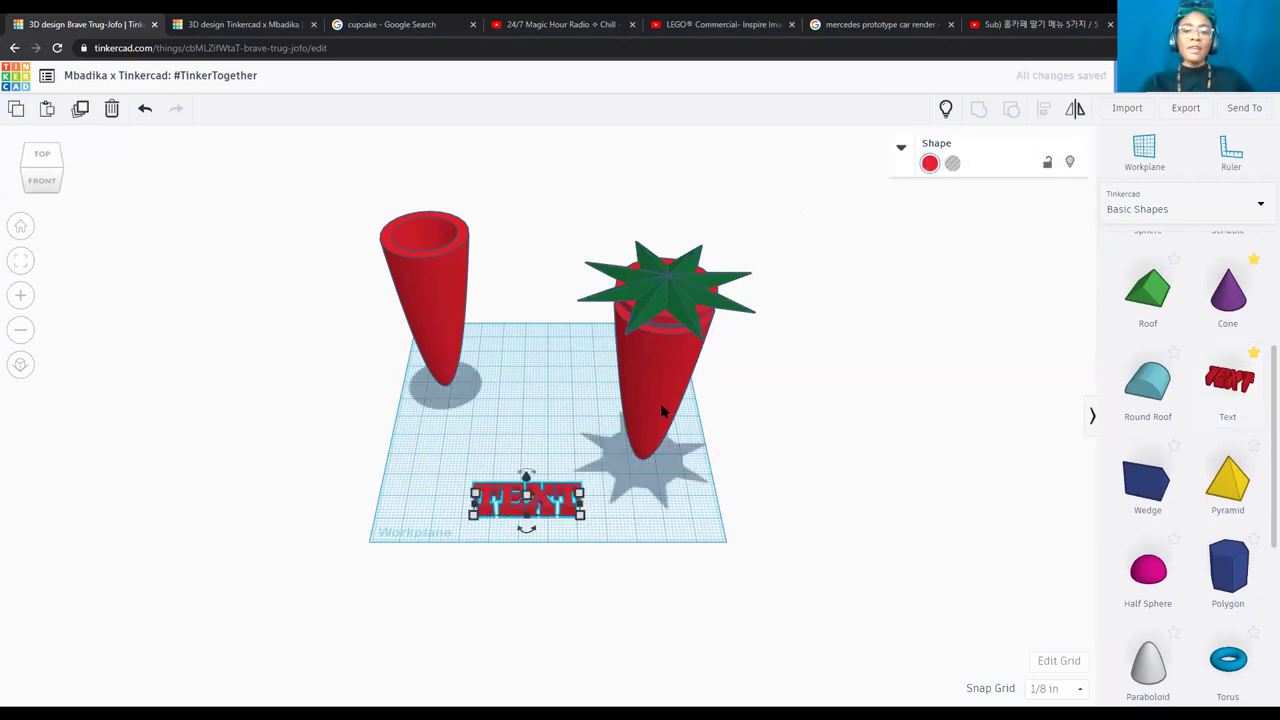
{"action": "left_click", "coordinate": [902, 150]}
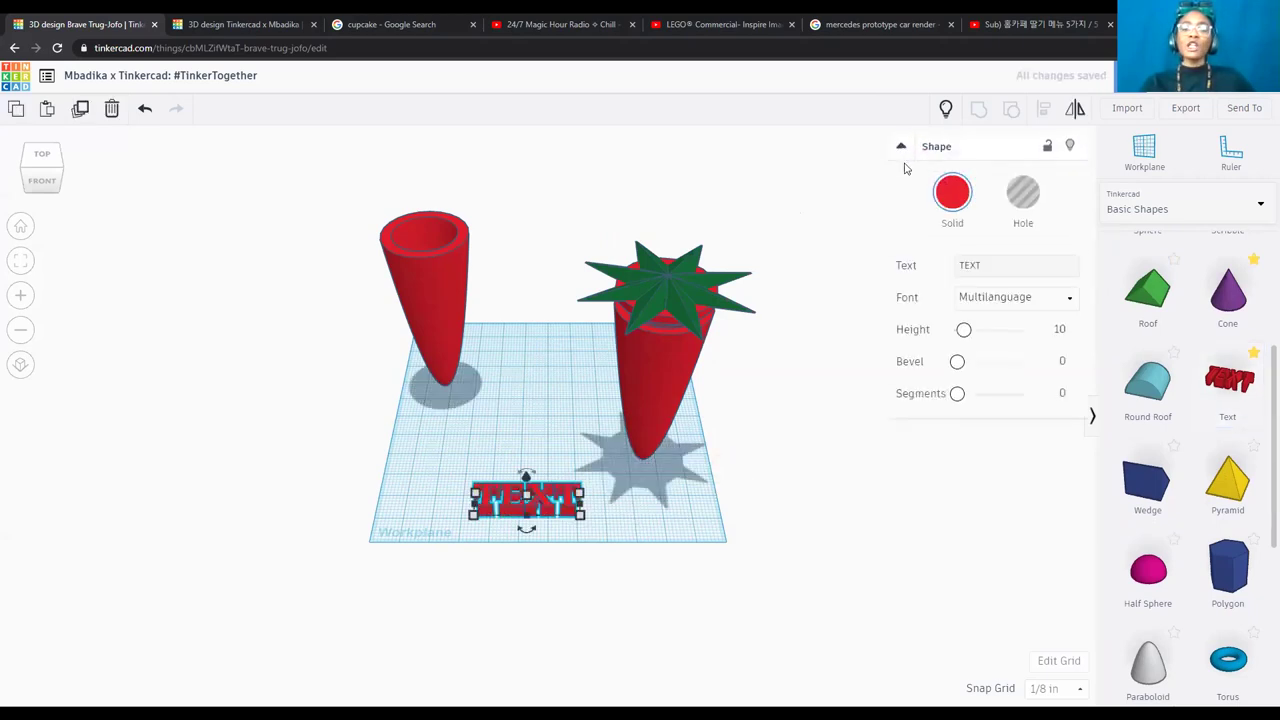
{"action": "left_click", "coordinate": [989, 264]}
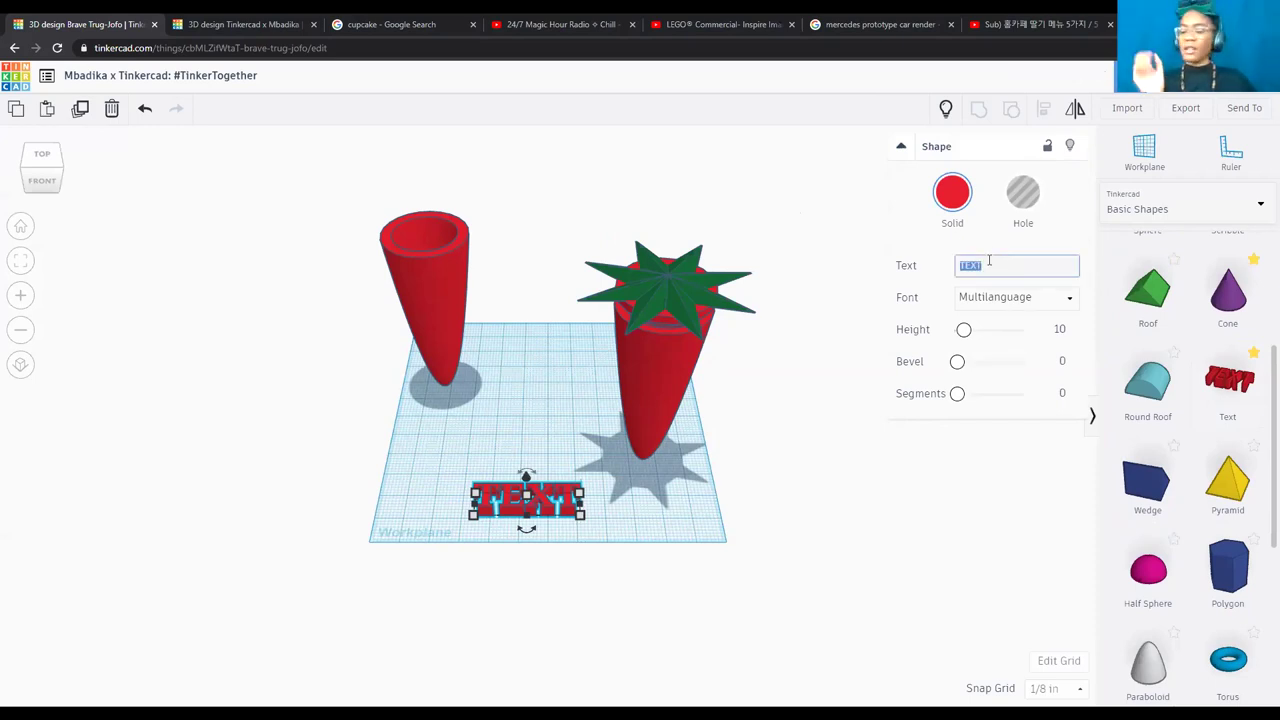
{"action": "key", "text": "BackSpace"}
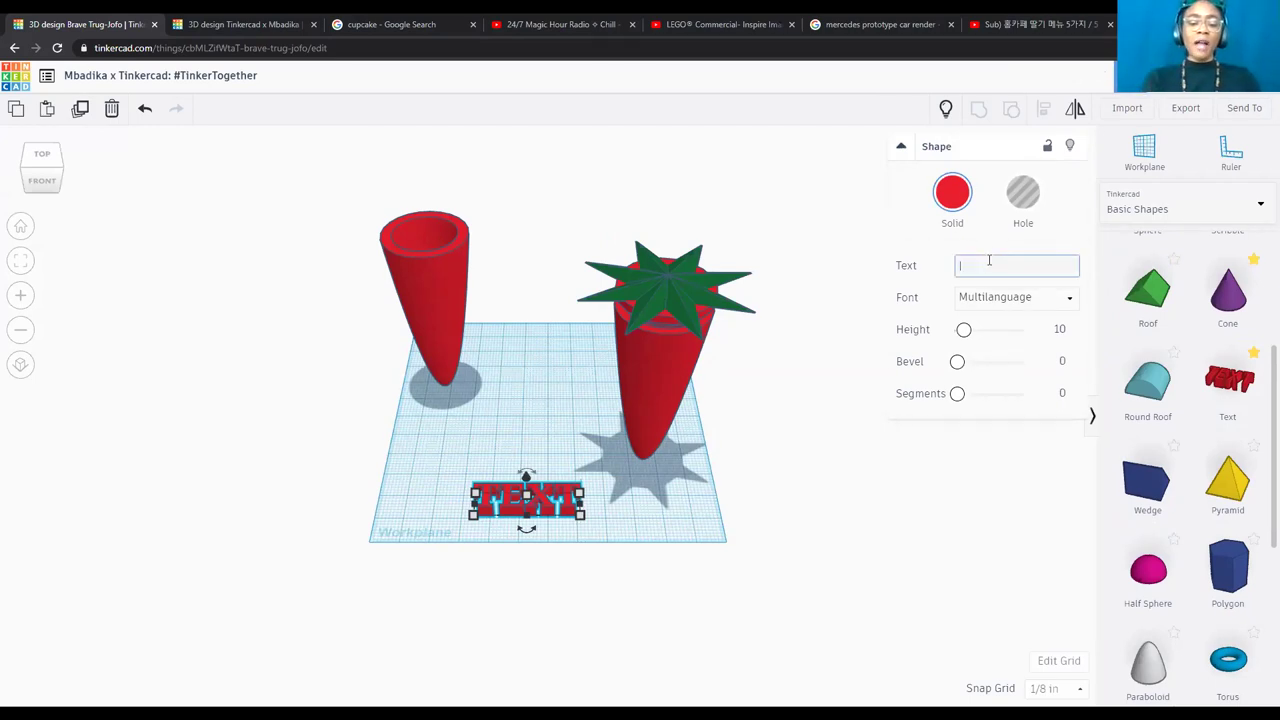
{"action": "type", "text": "Mbadi"}
{"action": "key", "text": "BackSpace"}
{"action": "key", "text": "BackSpace"}
{"action": "key", "text": "BackSpace"}
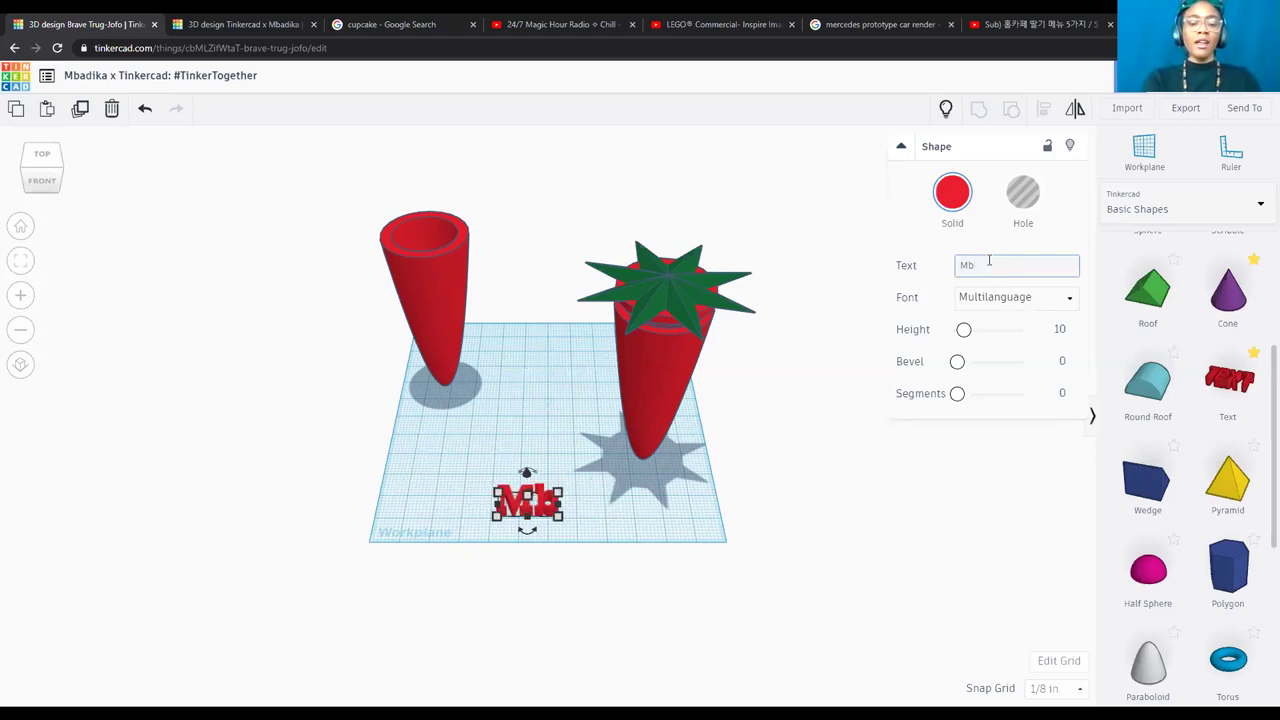
{"action": "key", "text": "BackSpace"}
{"action": "type", "text": "BAdika"}
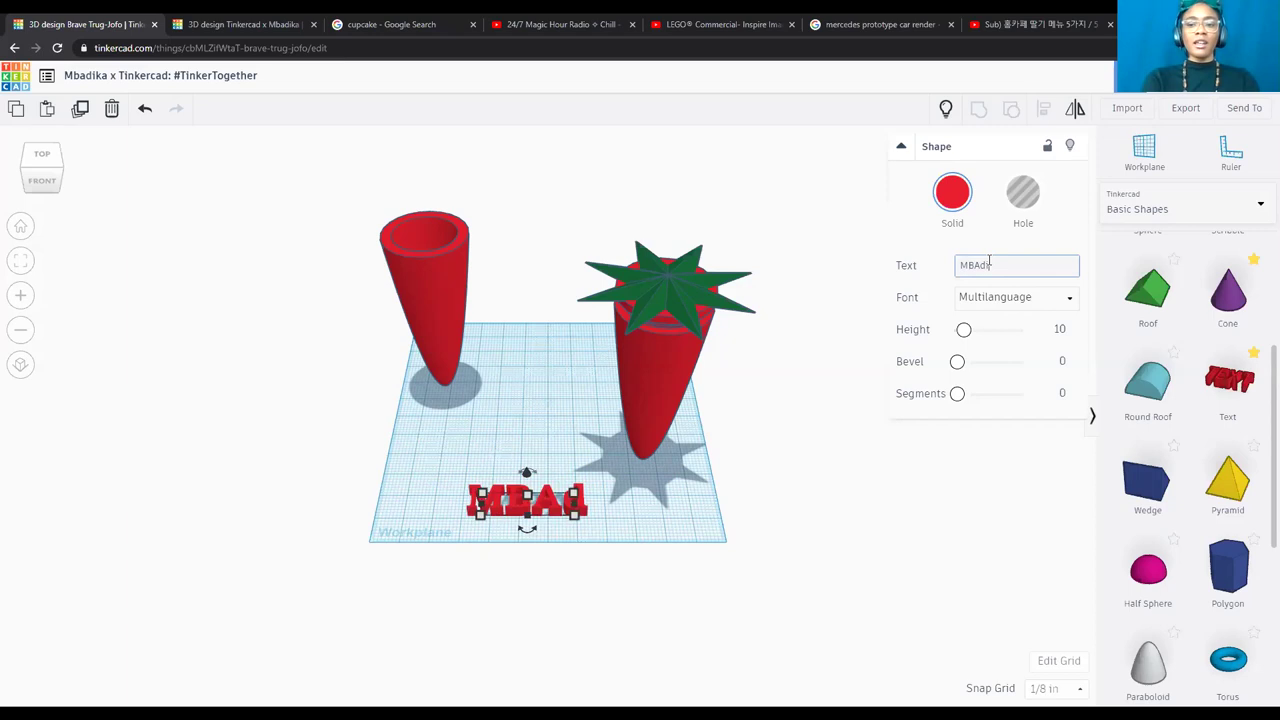
{"action": "key", "text": "BackSpace"}
{"action": "key", "text": "BackSpace"}
{"action": "key", "text": "BackSpace"}
{"action": "key", "text": "BackSpace"}
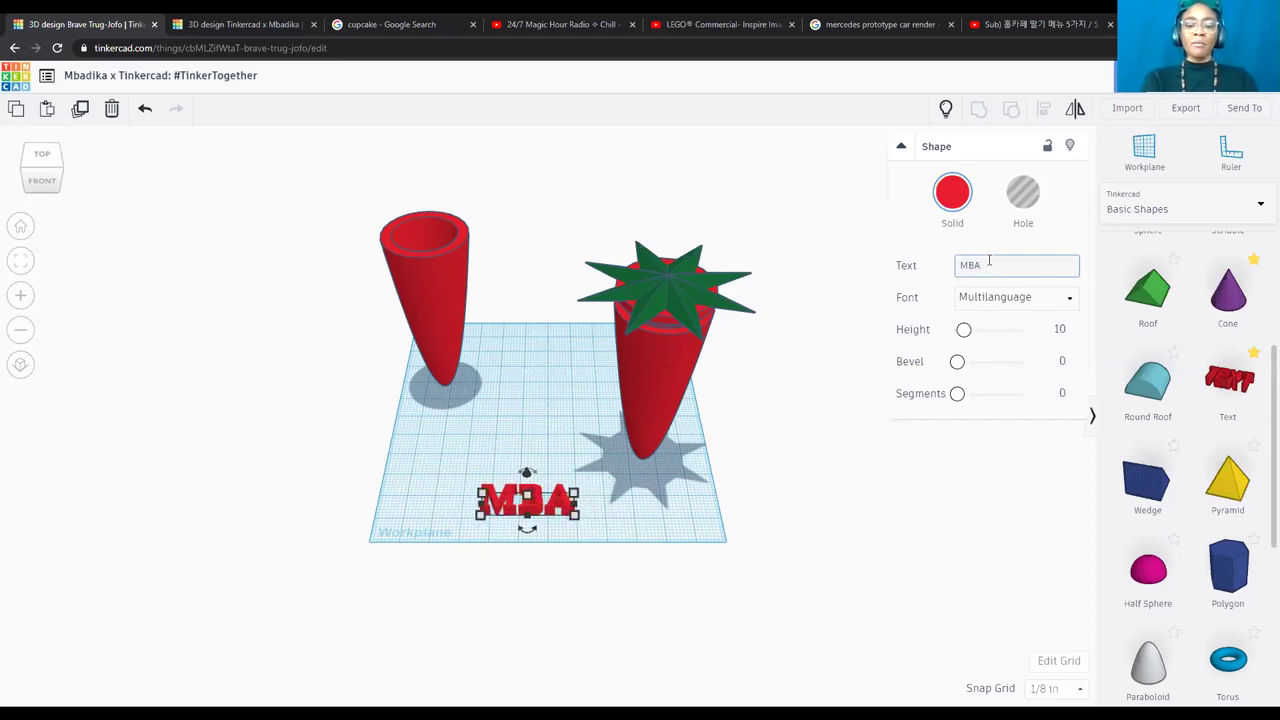
{"action": "type", "text": "DIKA"}
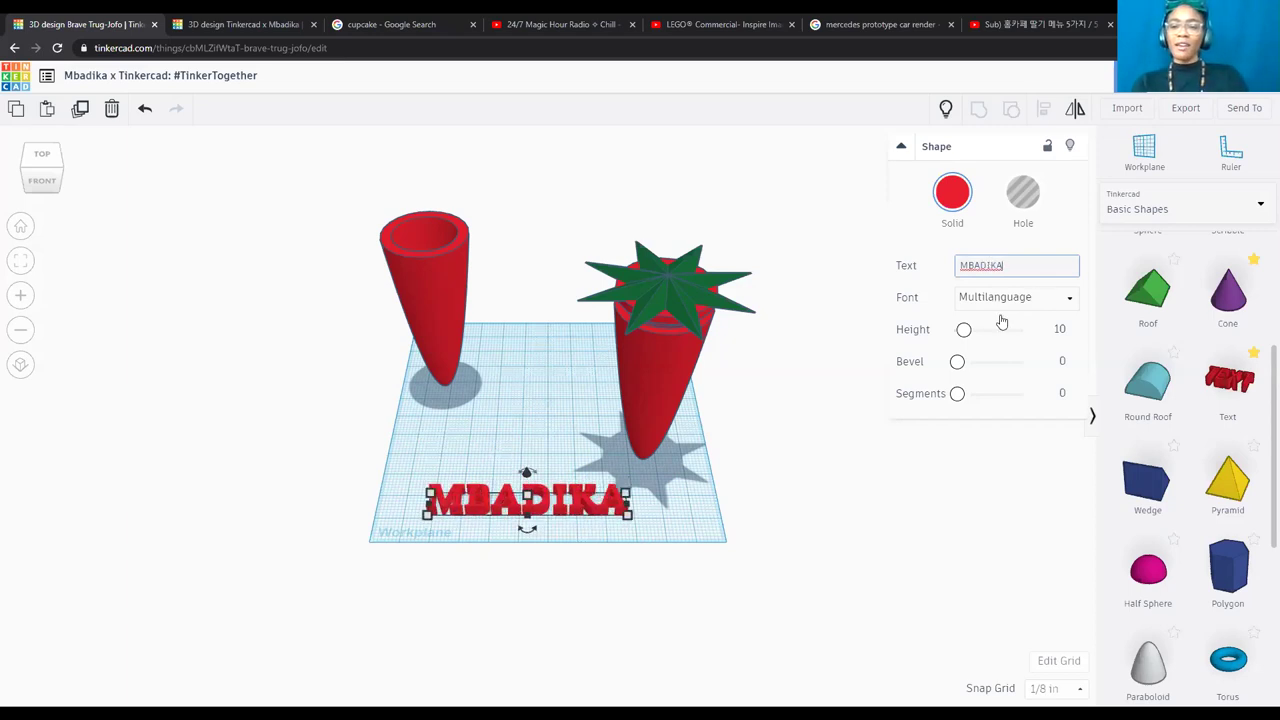
Give the MBADIKA text a 0.45 bevel, then delete it.
{"action": "left_click_drag", "start_coordinate": [957, 362], "coordinate": [973, 362]}
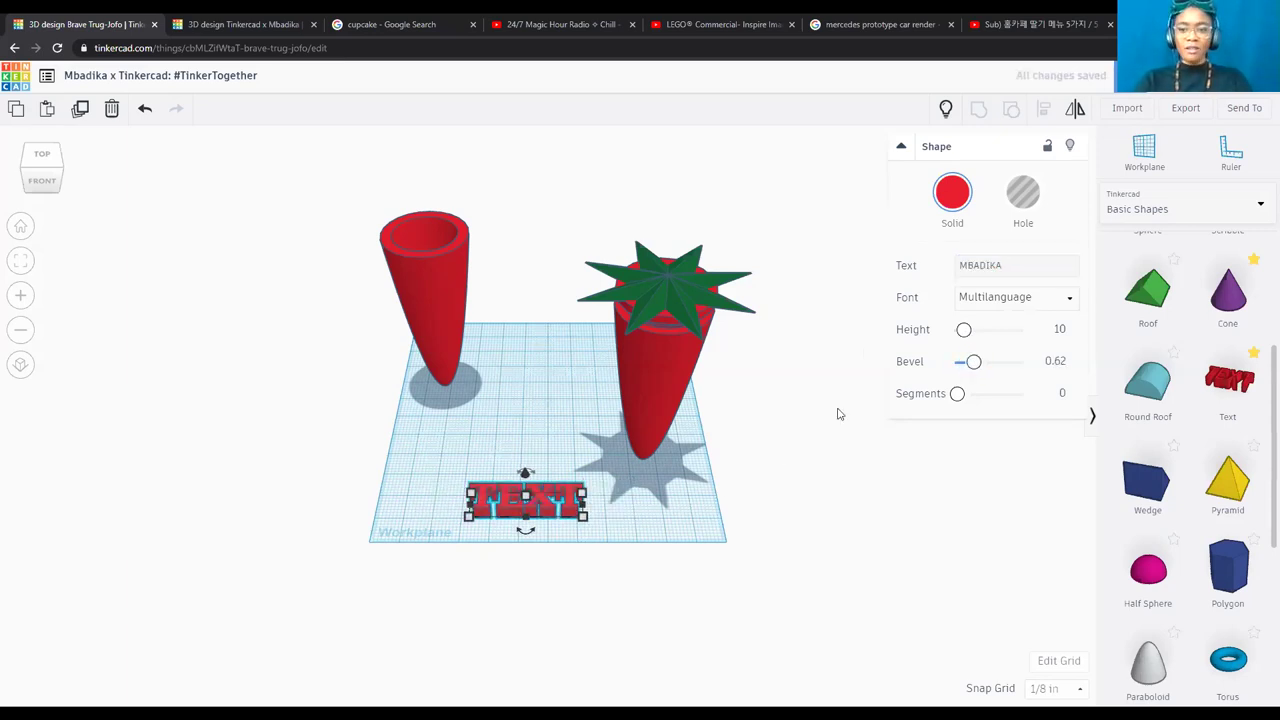
{"action": "left_click_drag", "start_coordinate": [973, 363], "coordinate": [969, 366]}
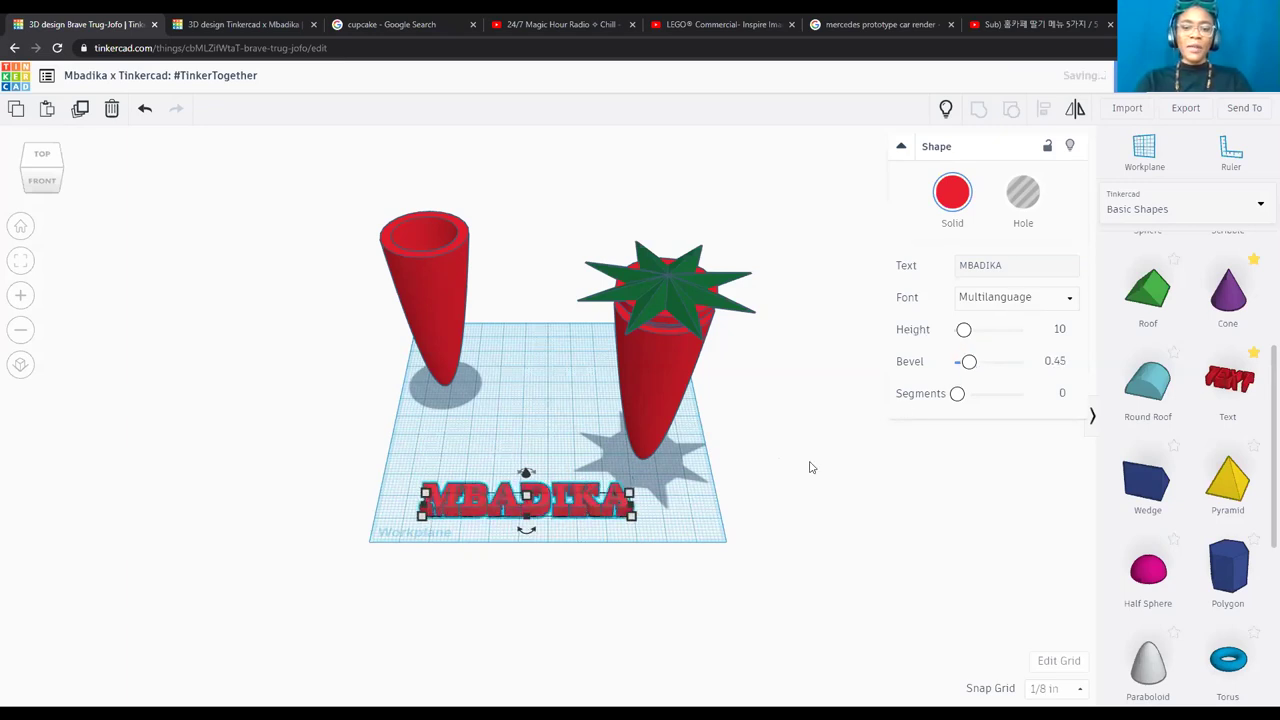
{"action": "left_click", "coordinate": [685, 511]}
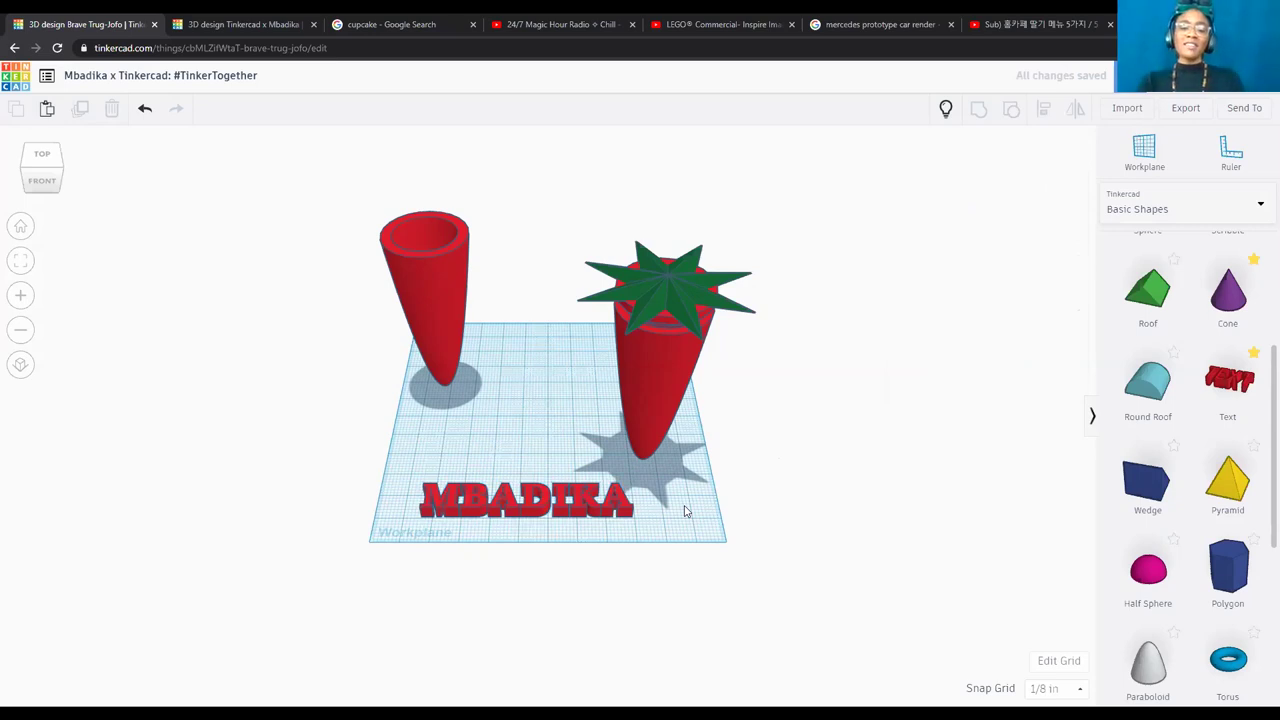
{"action": "left_click", "coordinate": [558, 502]}
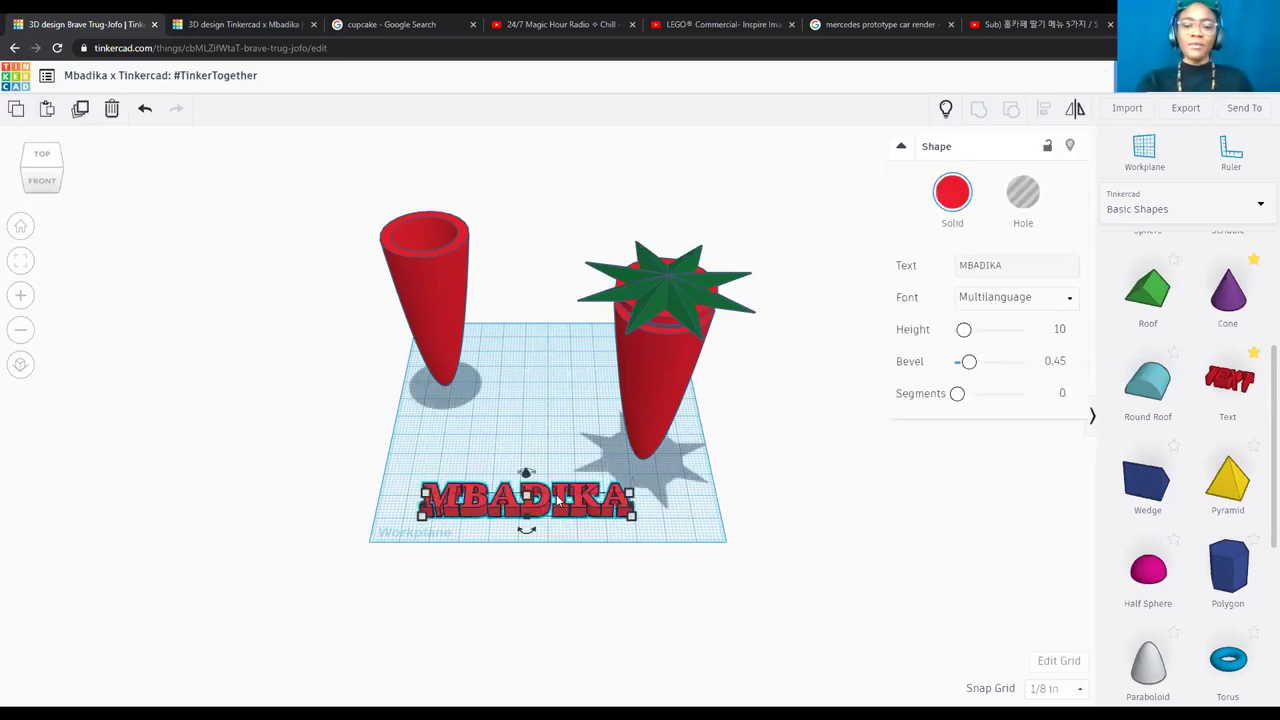
{"action": "key", "text": "Delete"}
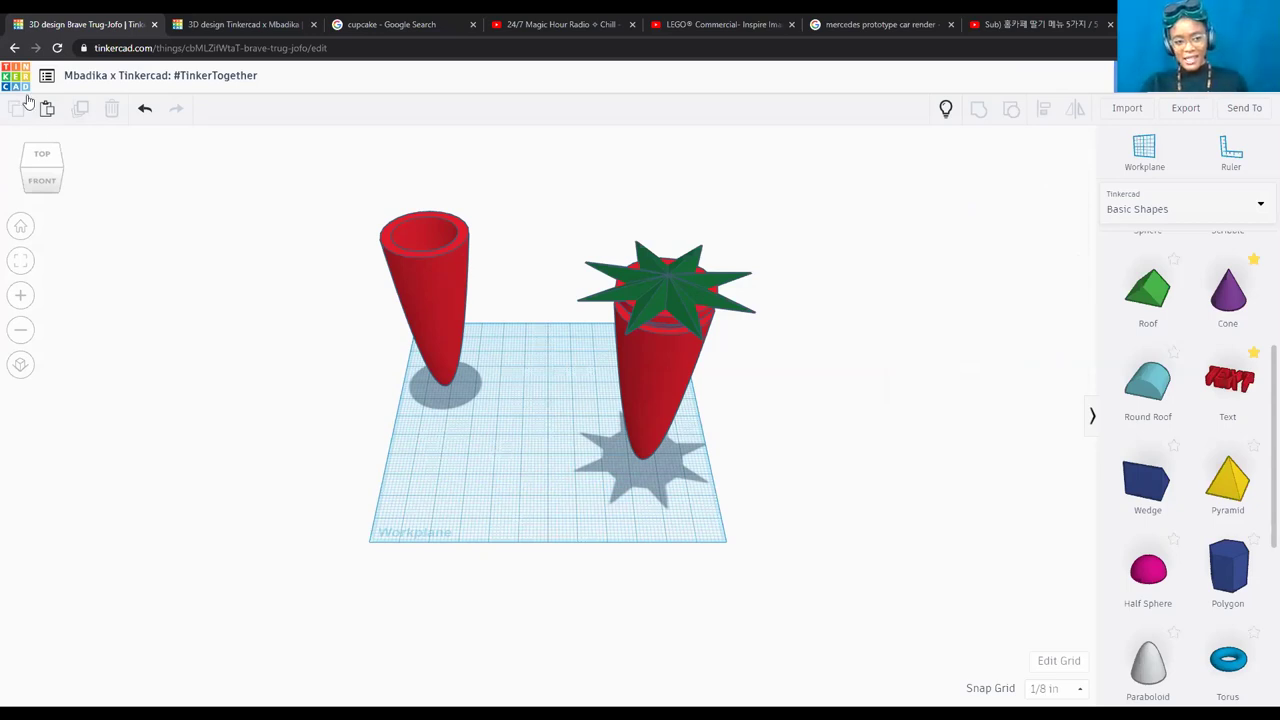
From the front view, place a new workplane on the star-topped cone's front face.
{"action": "left_click", "coordinate": [44, 180]}
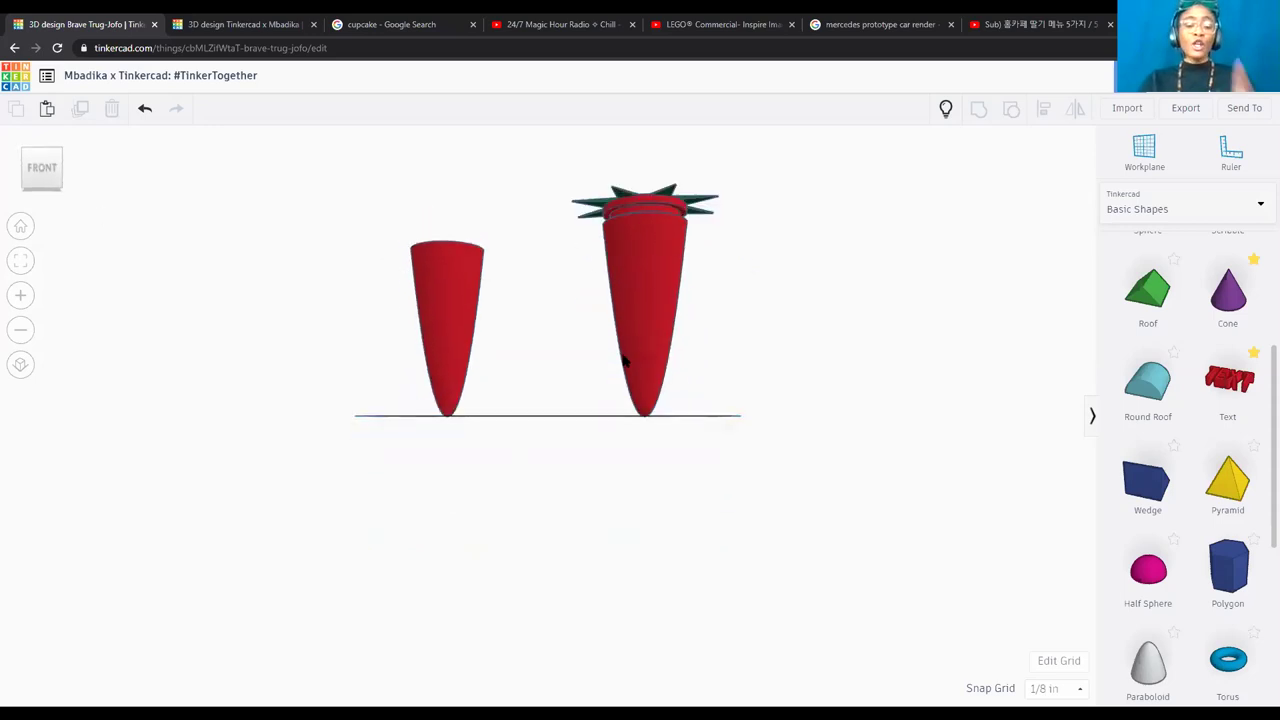
{"action": "key", "text": "w"}
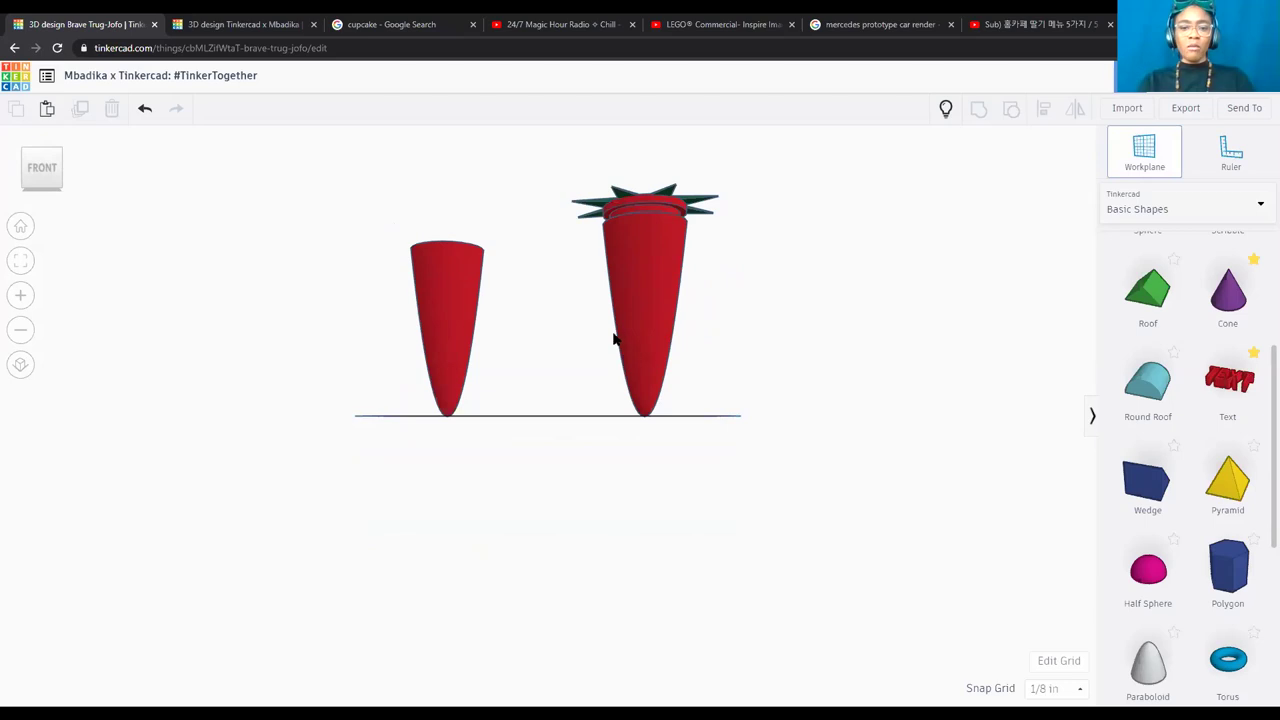
{"action": "left_click", "coordinate": [645, 259]}
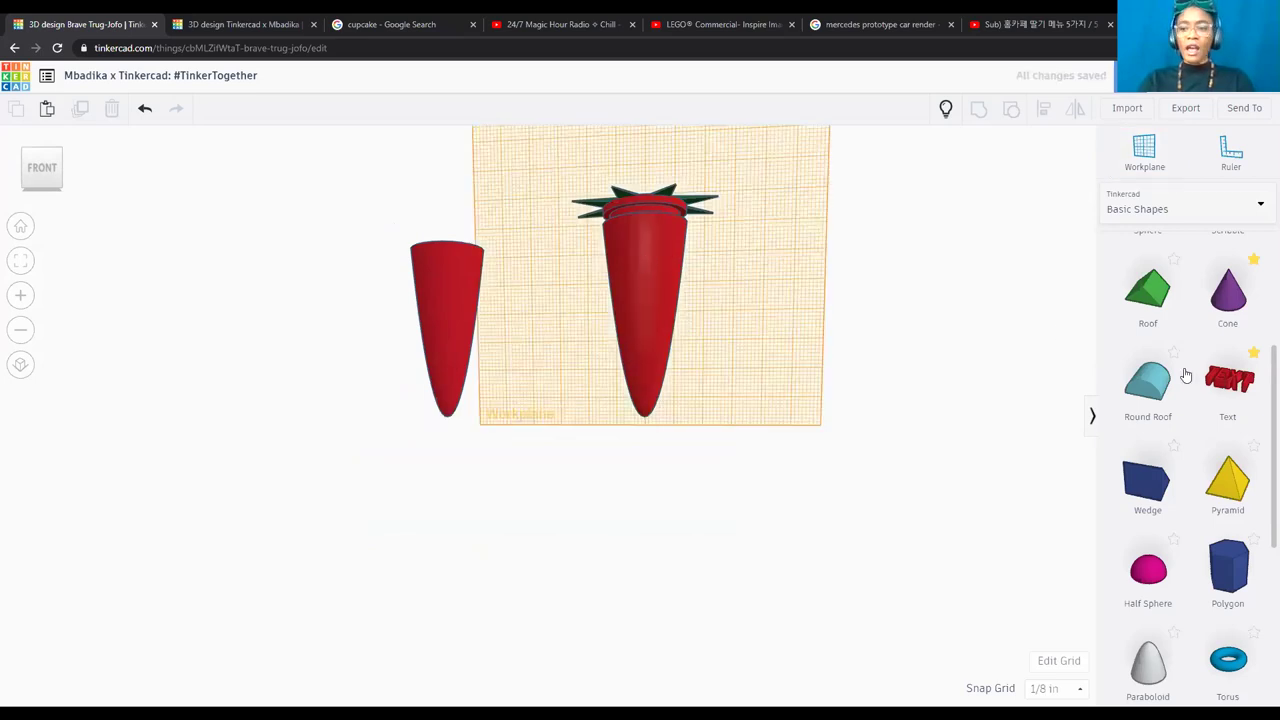
Drop a Text shape onto the cone's front and change its wording to MBADIKA.
{"action": "left_click_drag", "start_coordinate": [1235, 385], "coordinate": [650, 292]}
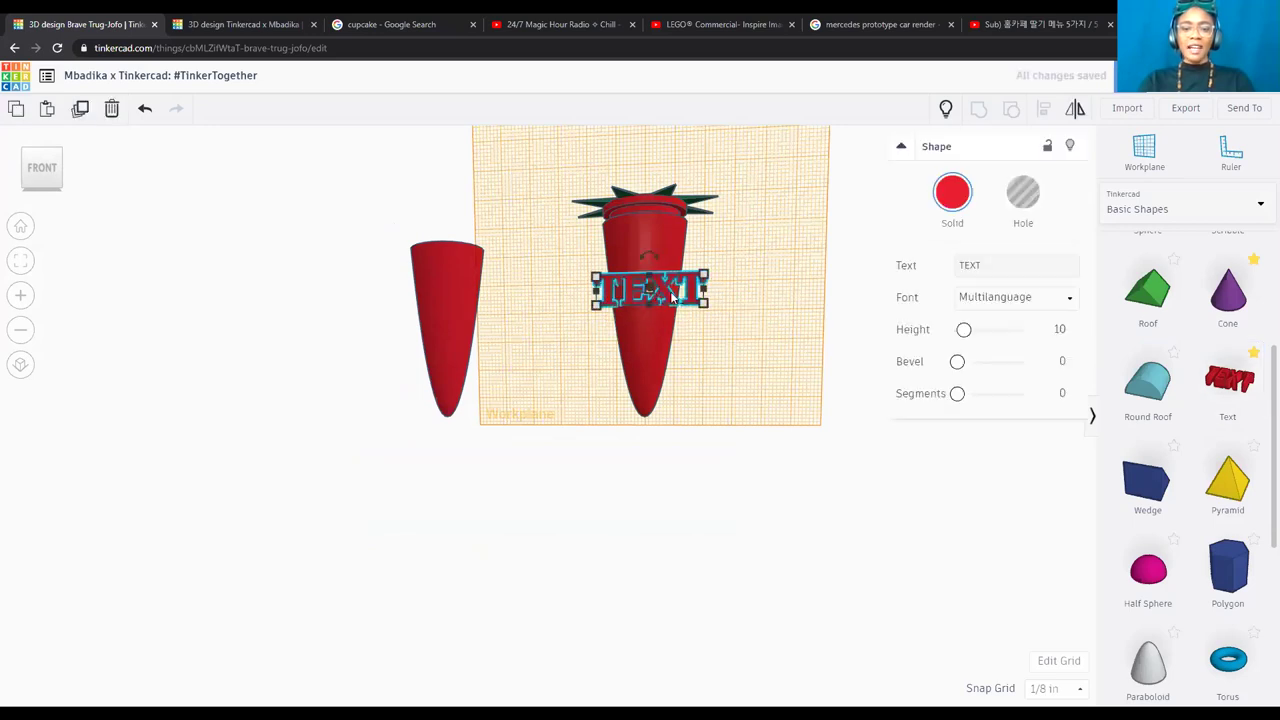
{"action": "left_click", "coordinate": [984, 264]}
{"action": "double_click", "coordinate": [984, 264]}
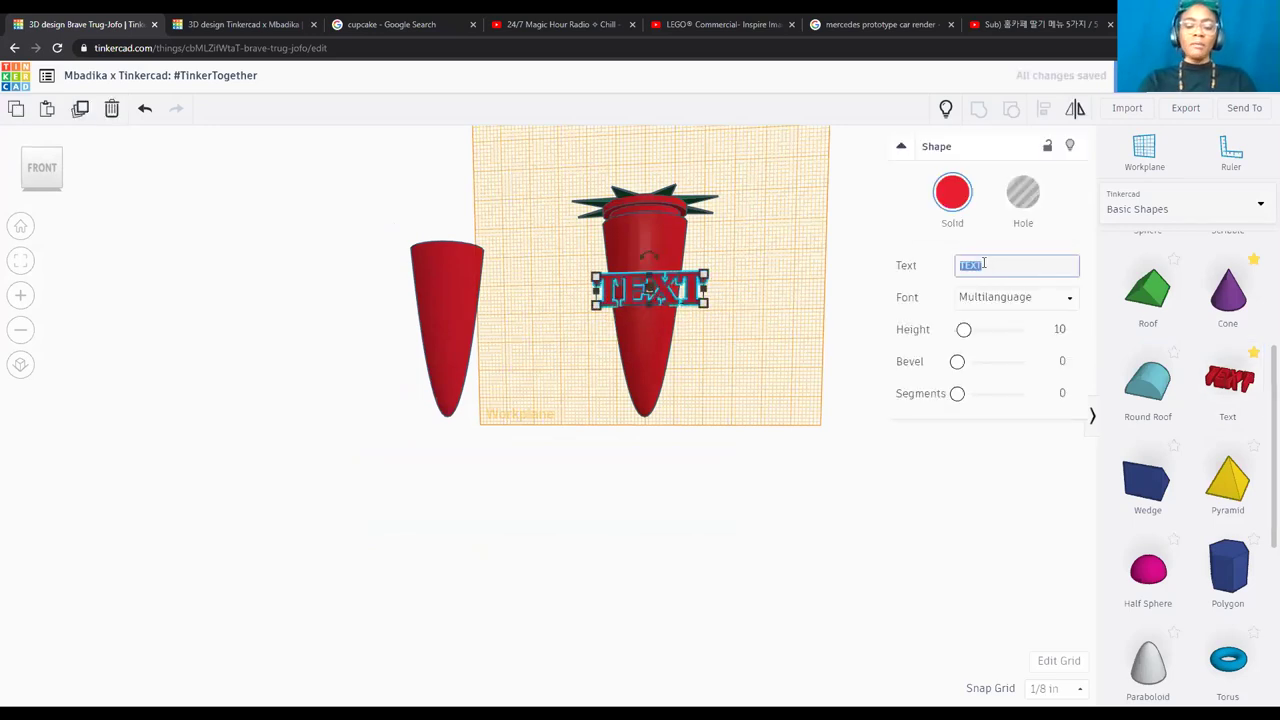
{"action": "type", "text": "MBADI"}
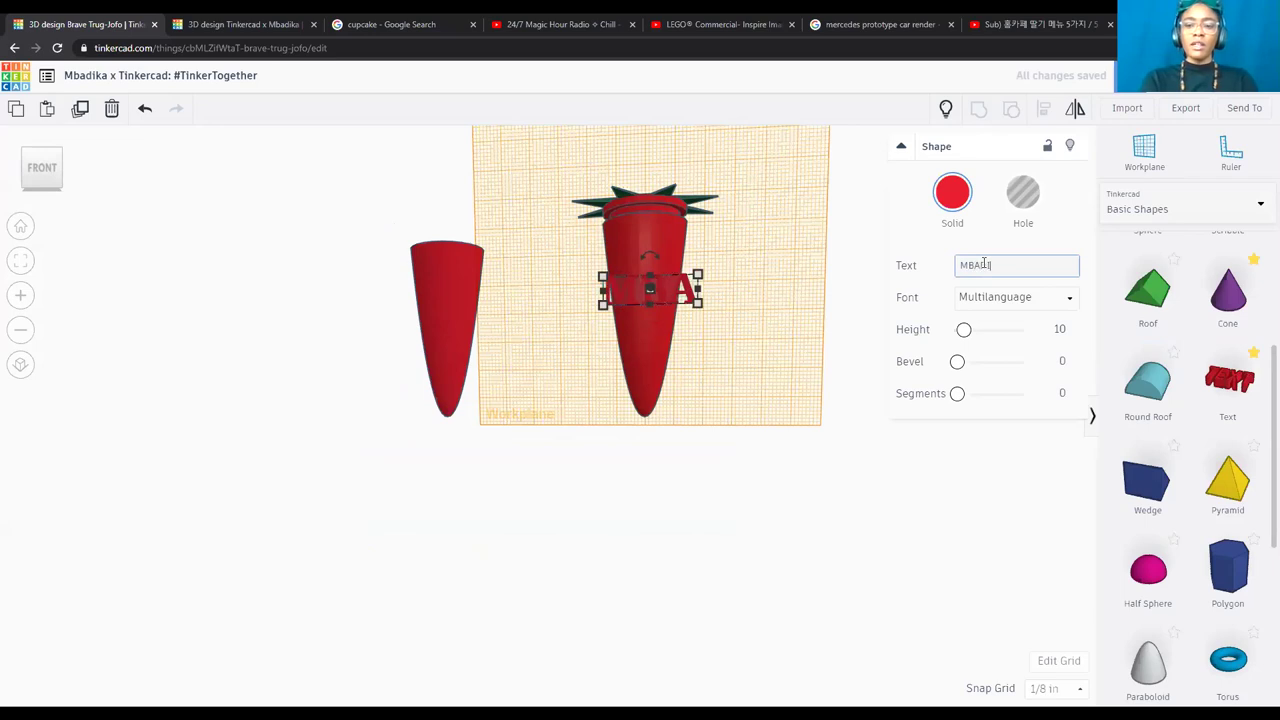
{"action": "type", "text": "KA"}
{"action": "left_click", "coordinate": [960, 208]}
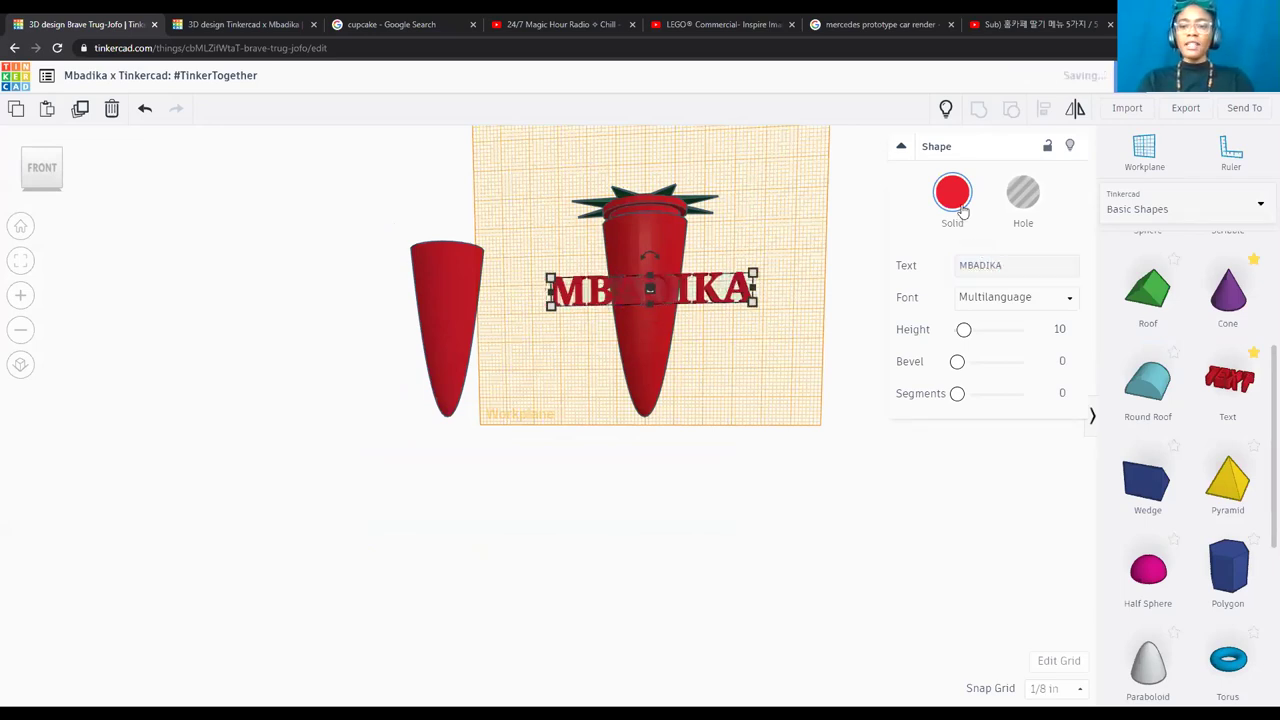
Colour the MBADIKA text green and rotate it about 90° to run vertically.
{"action": "left_click", "coordinate": [960, 208]}
{"action": "left_click", "coordinate": [1009, 309]}
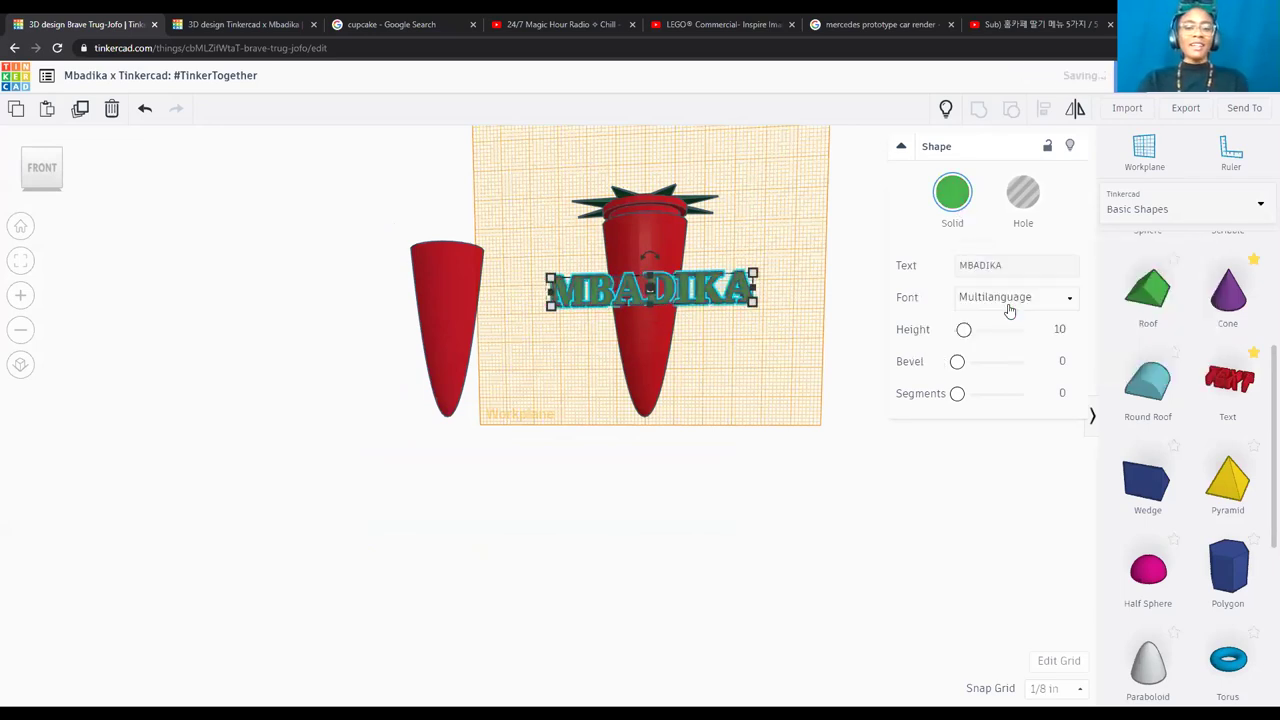
{"action": "mouse_move", "coordinate": [651, 257]}
{"action": "left_click_drag", "start_coordinate": [651, 257], "coordinate": [763, 290]}
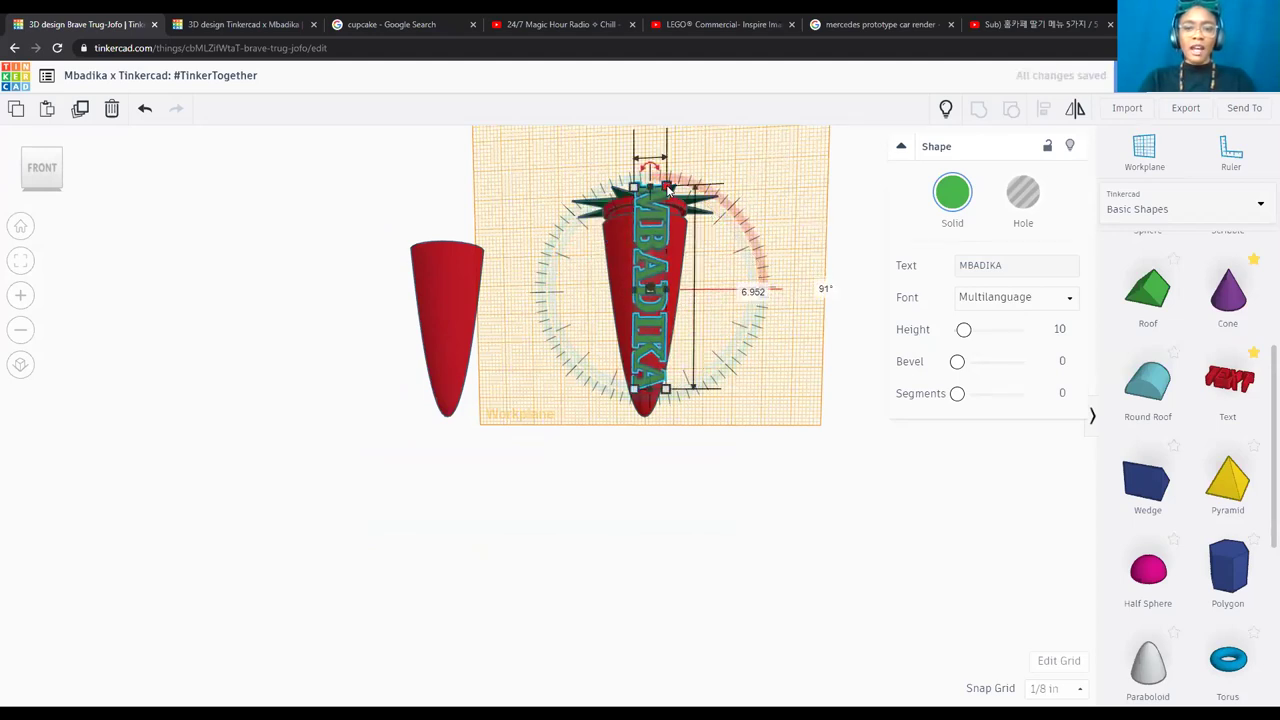
Shorten the MBADIKA text to about 5.843 long and set its Height to 5.
{"action": "left_click_drag", "start_coordinate": [667, 188], "coordinate": [662, 232]}
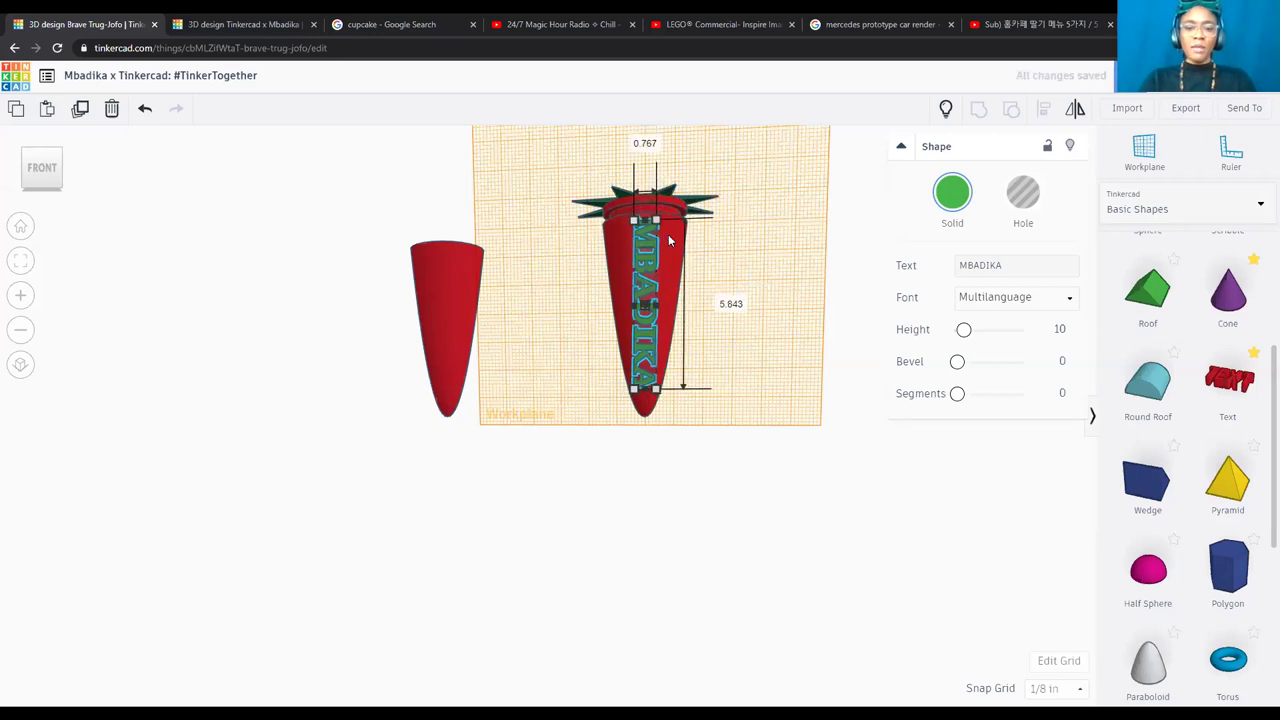
{"action": "scroll", "coordinate": [670, 240], "scroll_direction": "up", "scroll_amount": 1}
{"action": "scroll", "coordinate": [670, 240], "scroll_direction": "up", "scroll_amount": 1}
{"action": "scroll", "coordinate": [86, 260], "scroll_direction": "up", "scroll_amount": 2}
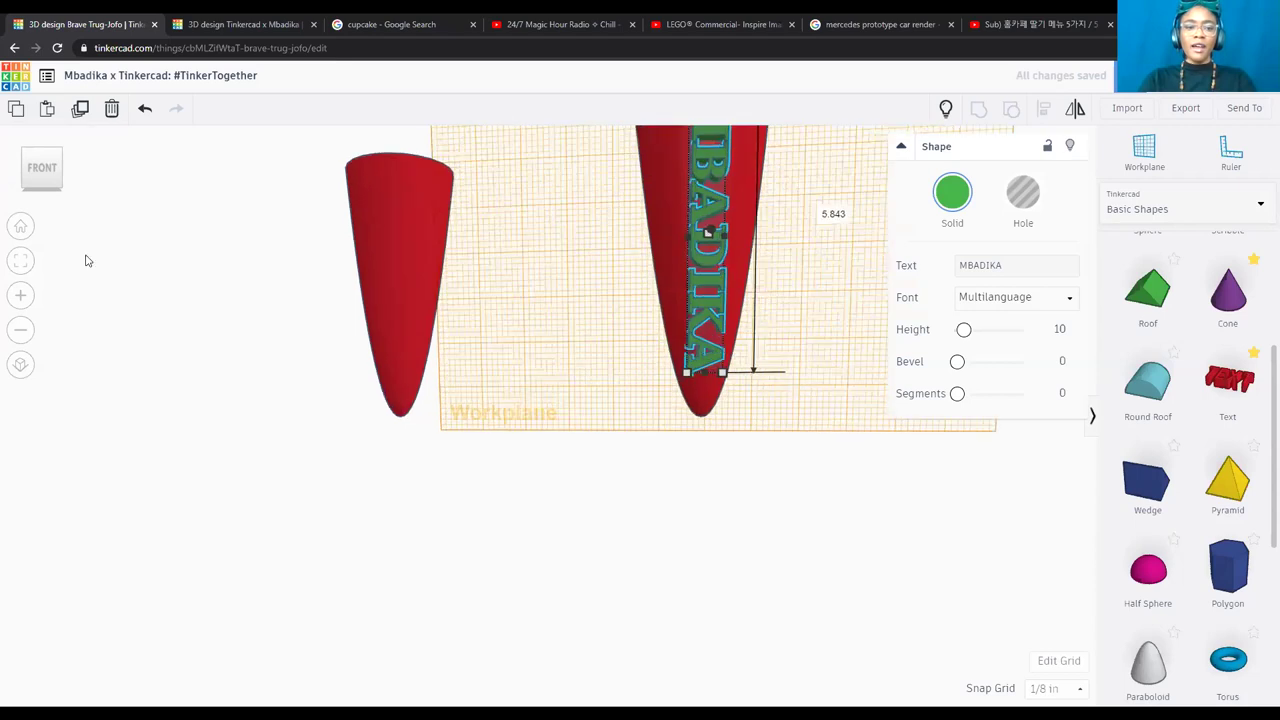
{"action": "left_click", "coordinate": [20, 261]}
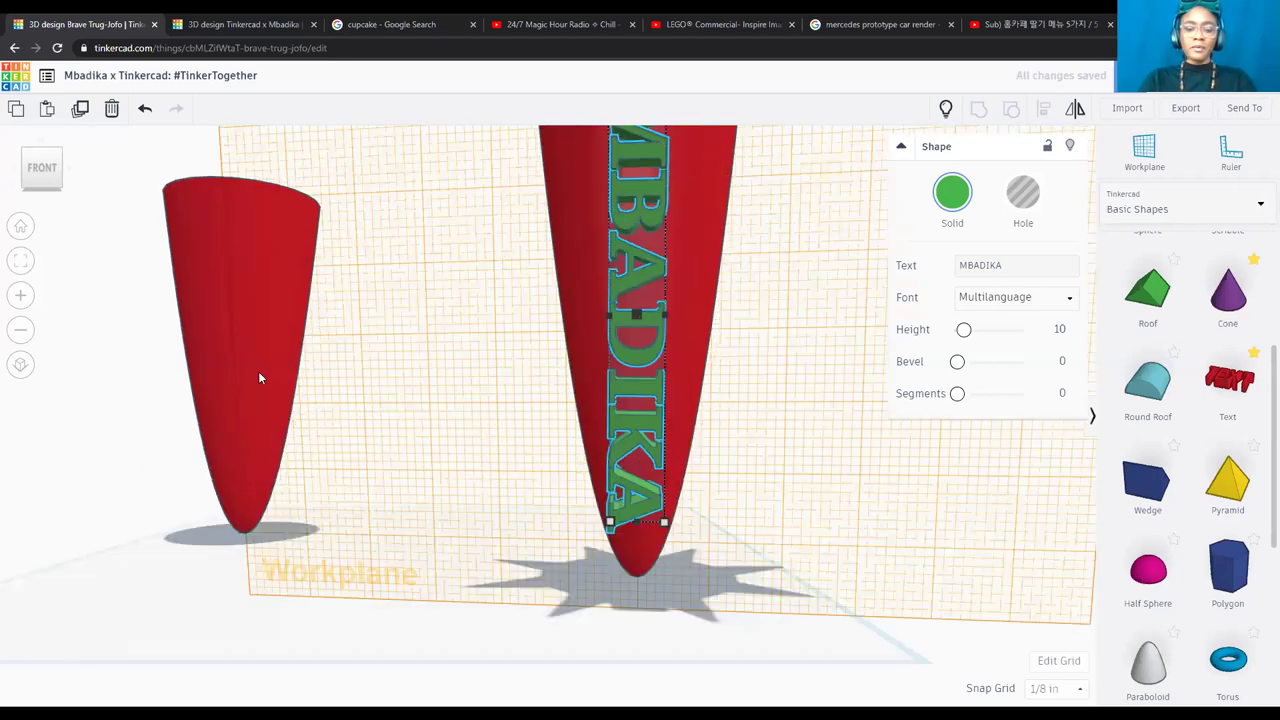
{"action": "left_click", "coordinate": [1062, 329]}
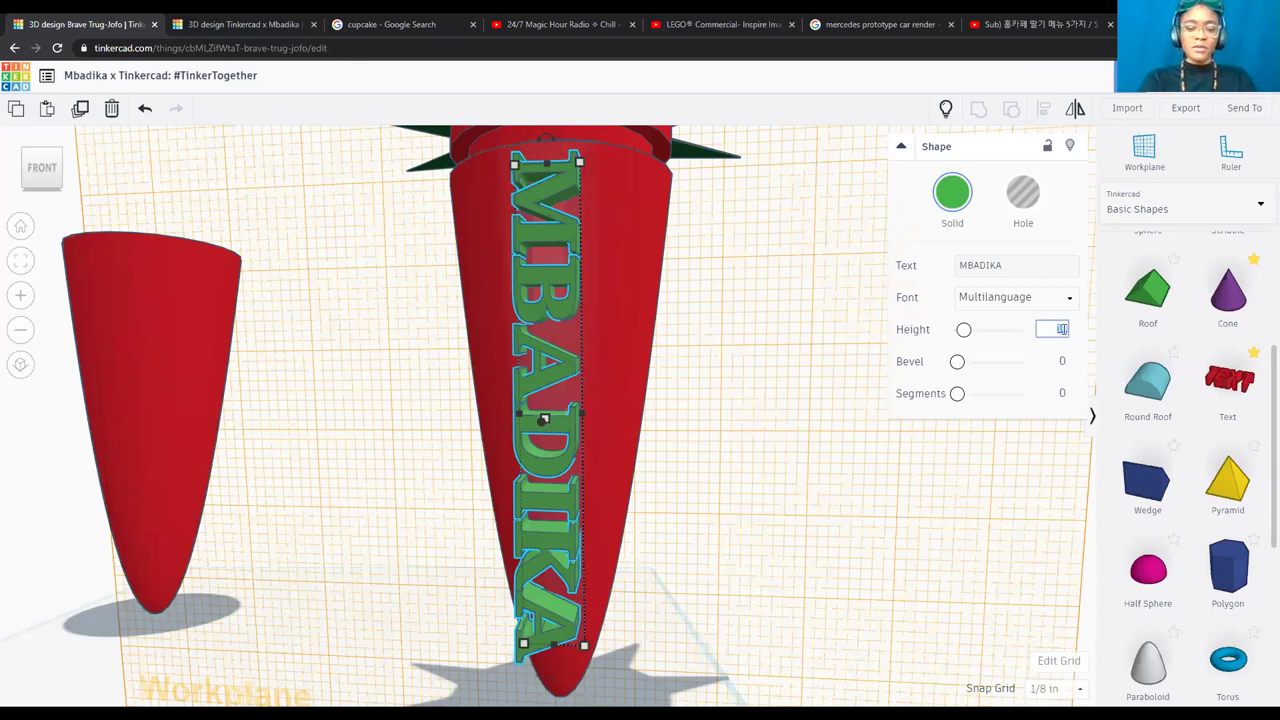
{"action": "type", "text": "5"}
{"action": "key", "text": "Return"}
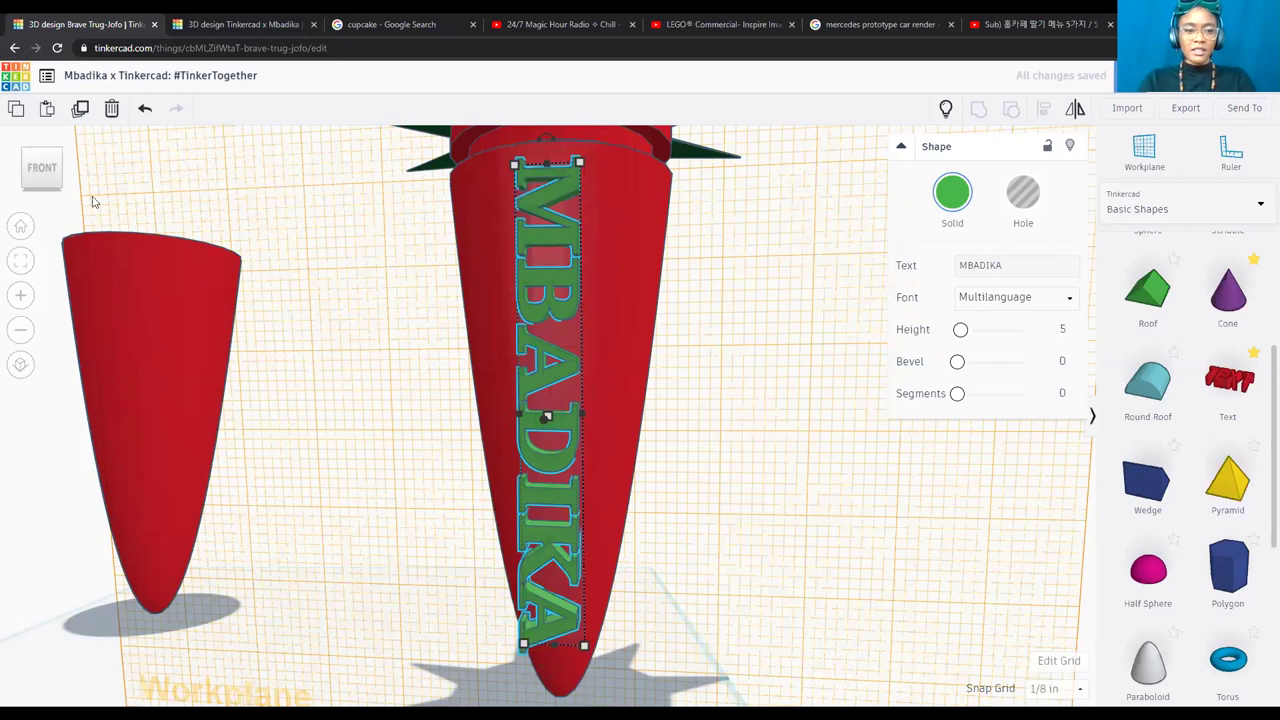
From the right view, push the MBADIKA text against and partly into the cone's curved side.
{"action": "left_click", "coordinate": [57, 174]}
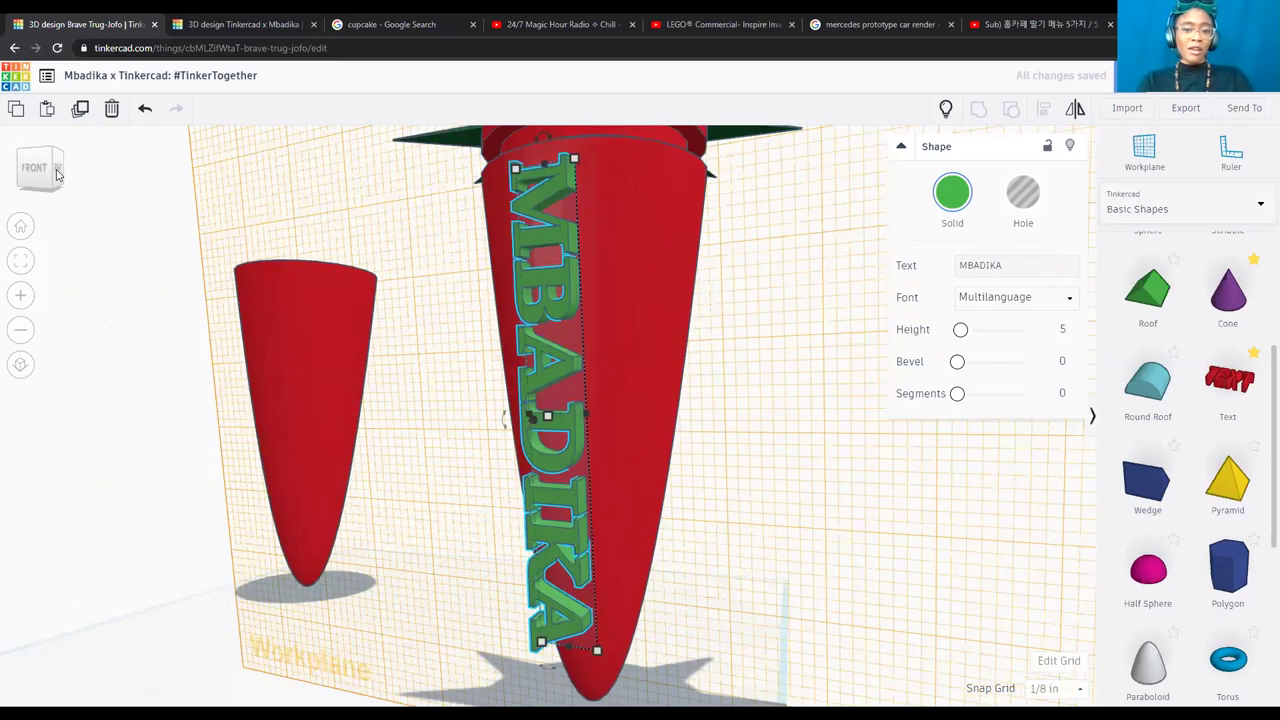
{"action": "left_click", "coordinate": [60, 172]}
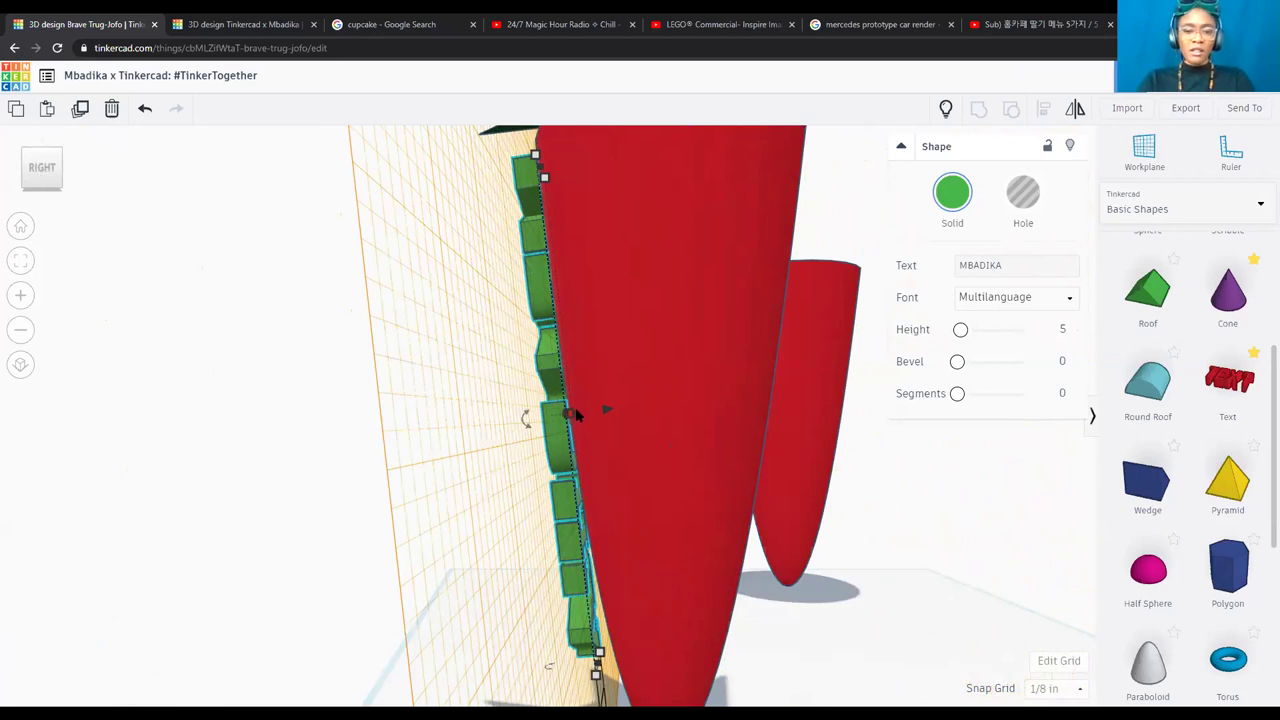
{"action": "mouse_move", "coordinate": [575, 407]}
{"action": "left_mouse_down"}
{"action": "mouse_move", "coordinate": [605, 406]}
{"action": "mouse_move", "coordinate": [562, 414]}
{"action": "left_mouse_up"}
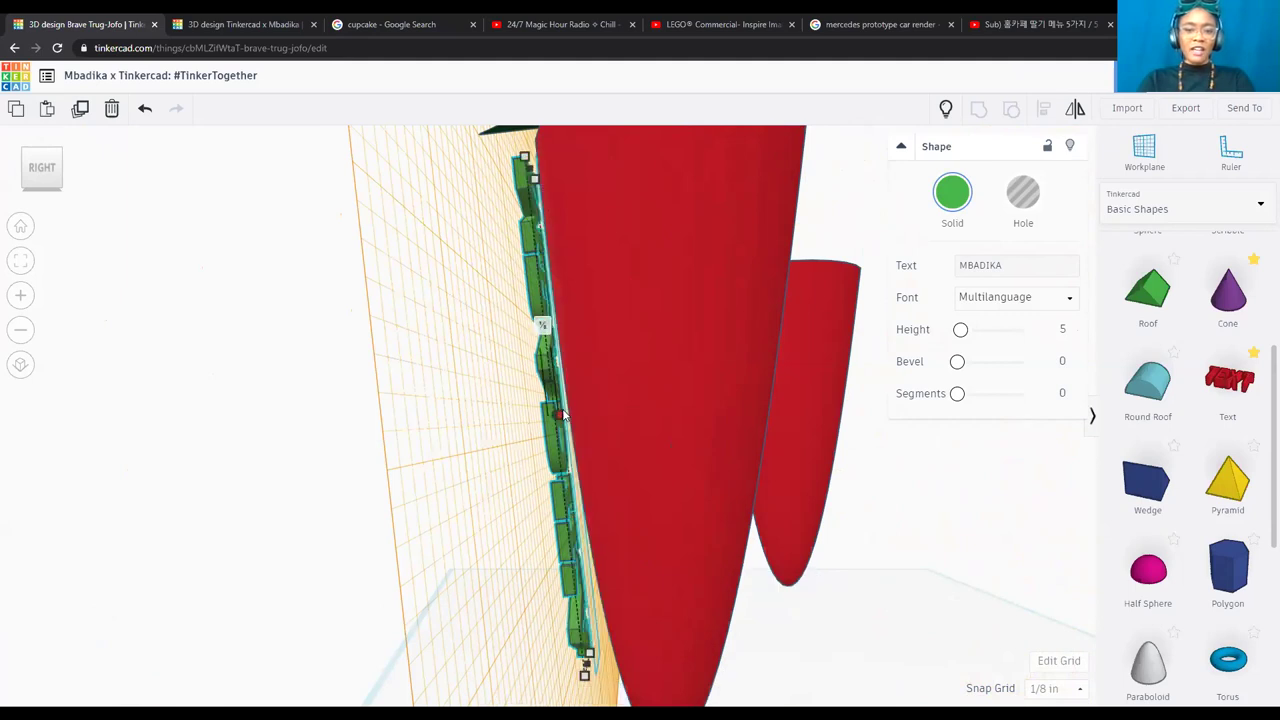
{"action": "key", "text": "ctrl+z"}
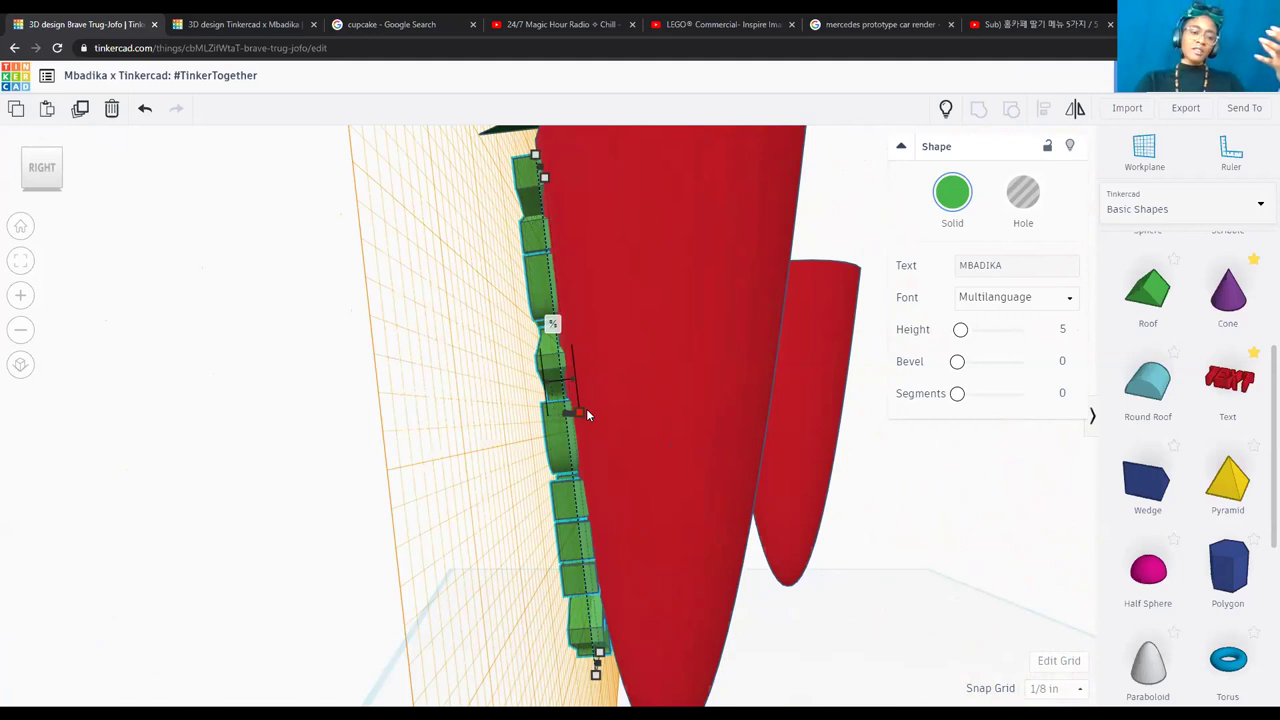
{"action": "left_click_drag", "start_coordinate": [631, 412], "coordinate": [597, 410]}
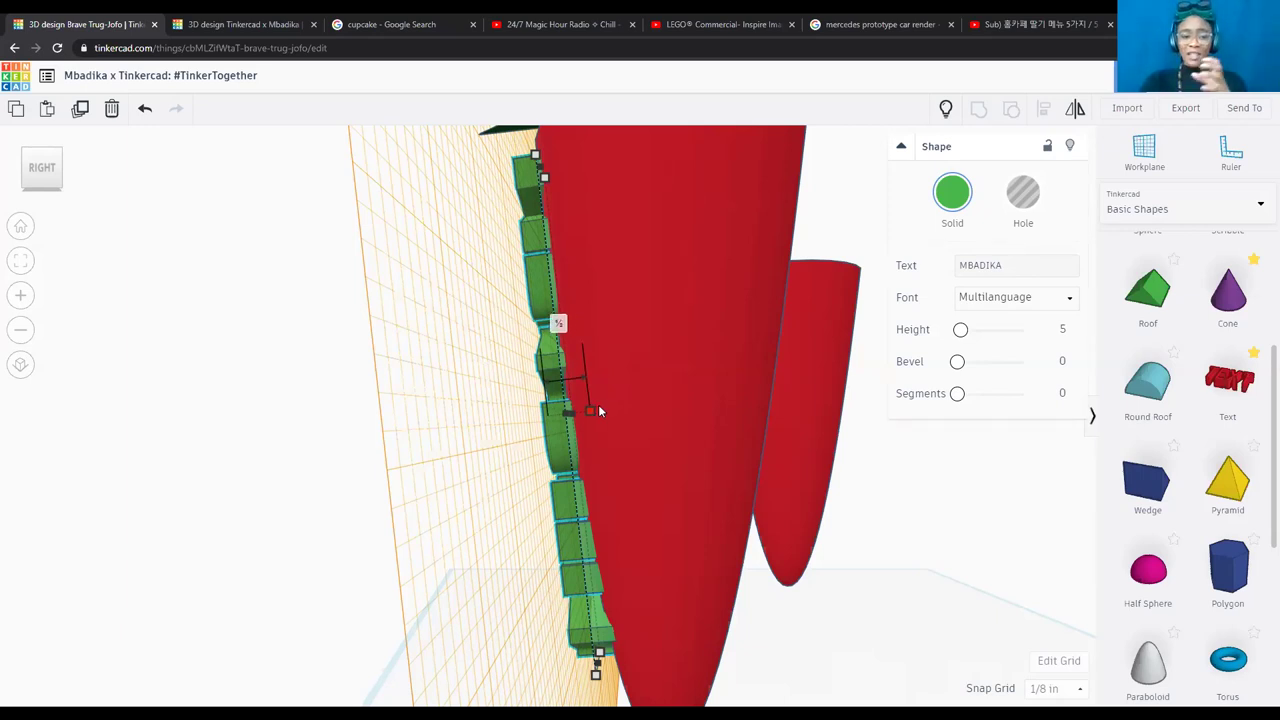
{"action": "left_click_drag", "start_coordinate": [598, 410], "coordinate": [588, 366]}
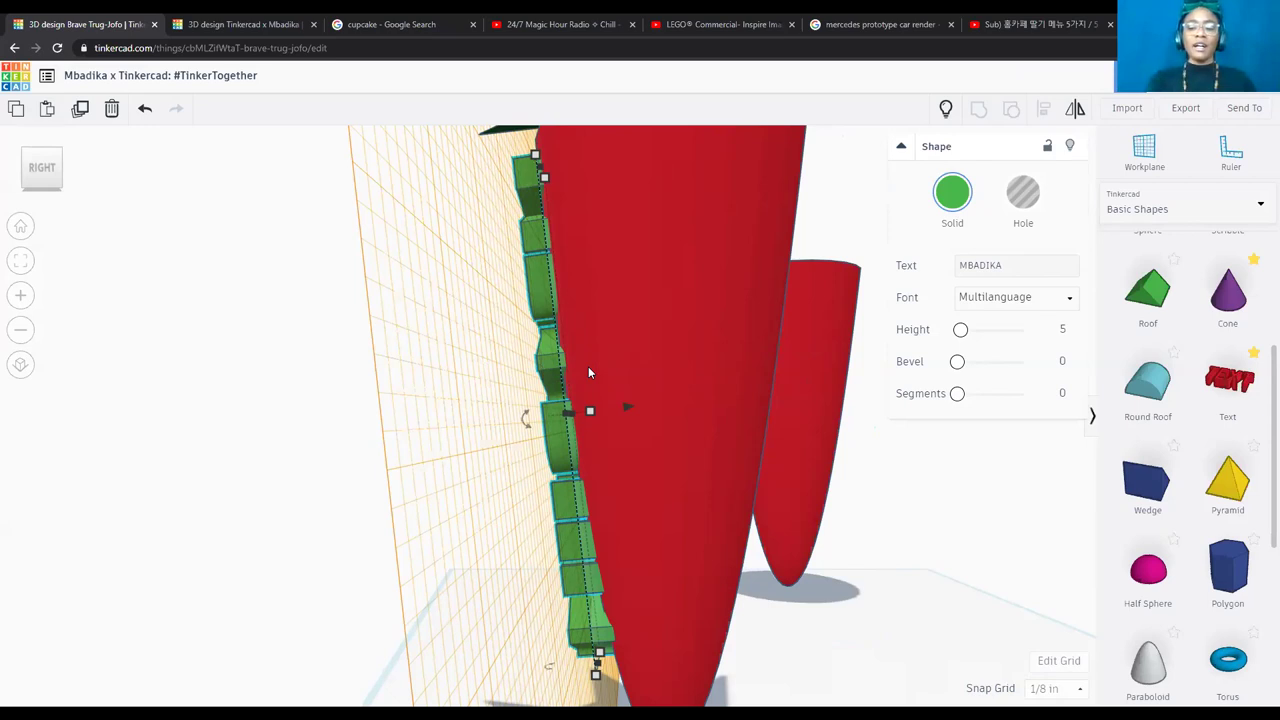
Back in front view, shrink the MBADIKA text to about 5⅝ by ⅝ and start the Workplane tool.
{"action": "left_click", "coordinate": [24, 177]}
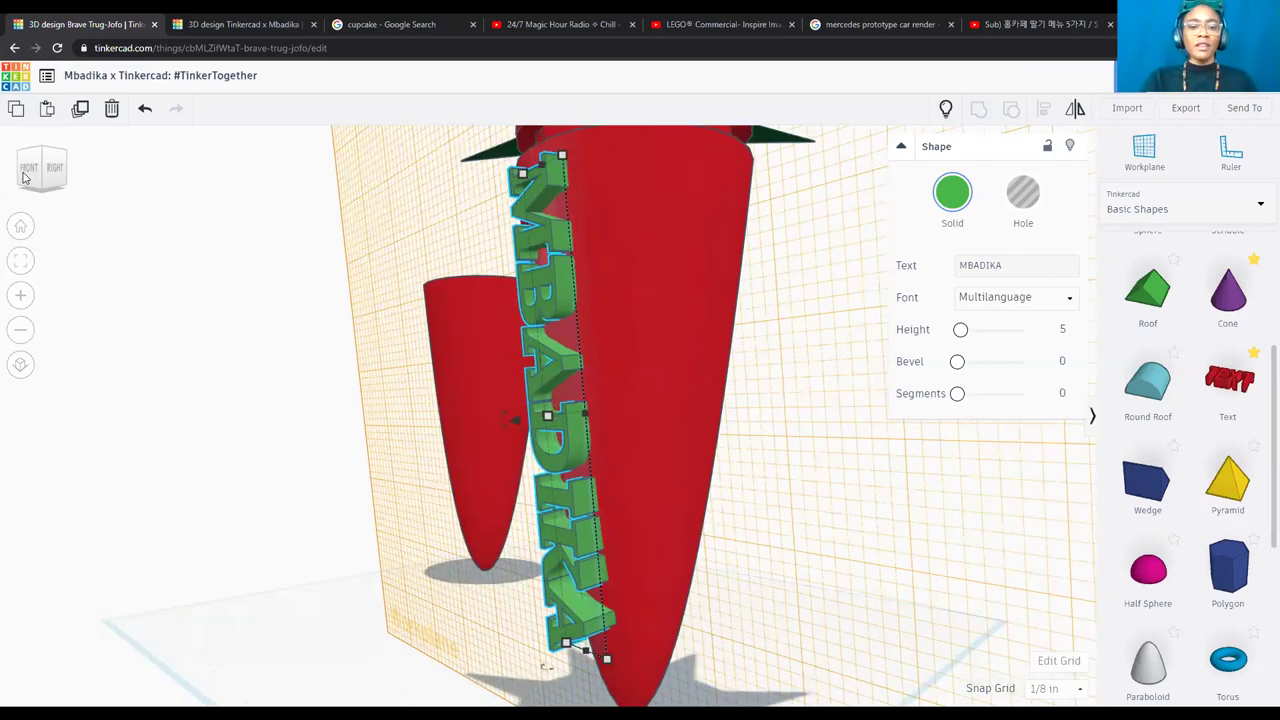
{"action": "left_click", "coordinate": [26, 170]}
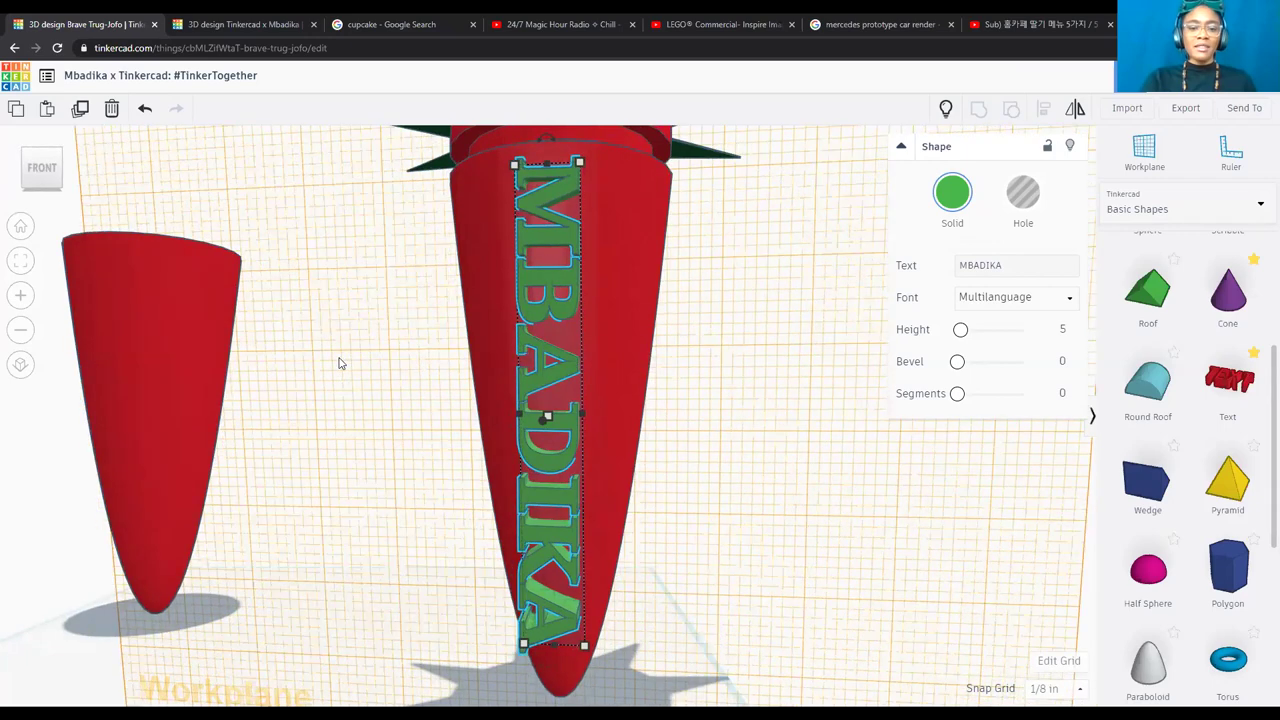
{"action": "scroll", "coordinate": [338, 363], "scroll_direction": "down", "scroll_amount": 5}
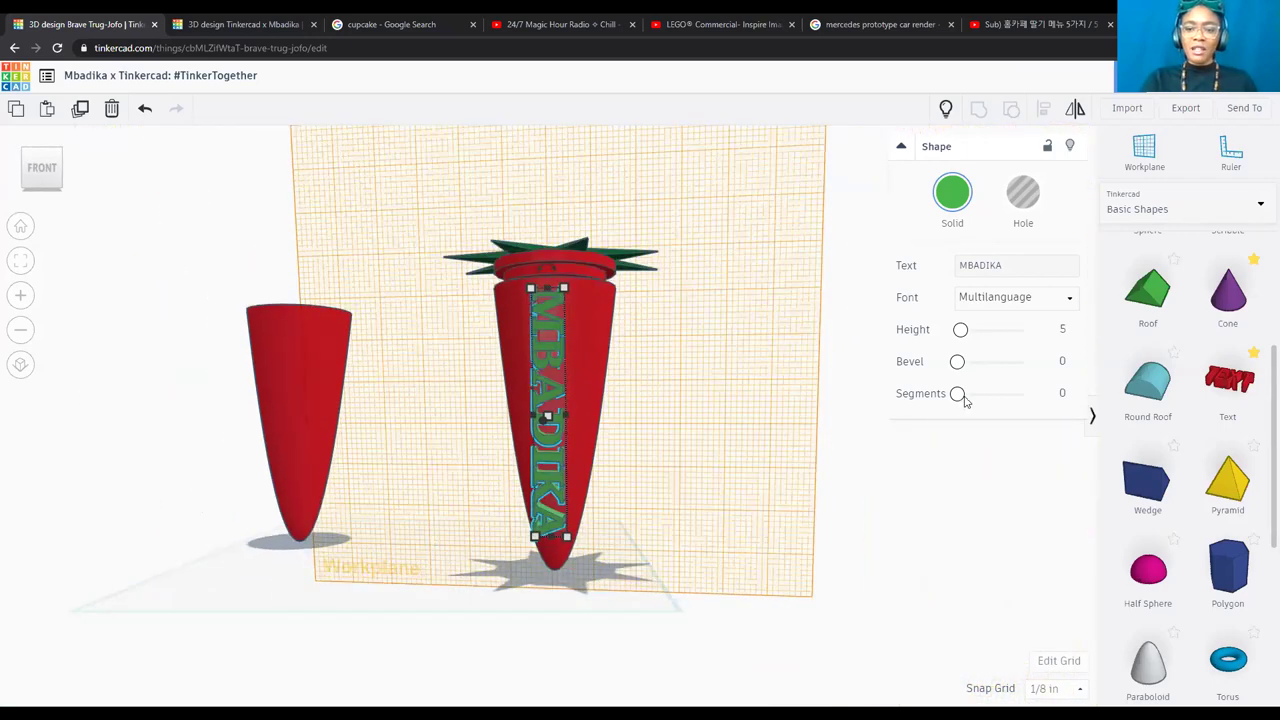
{"action": "mouse_move", "coordinate": [535, 540]}
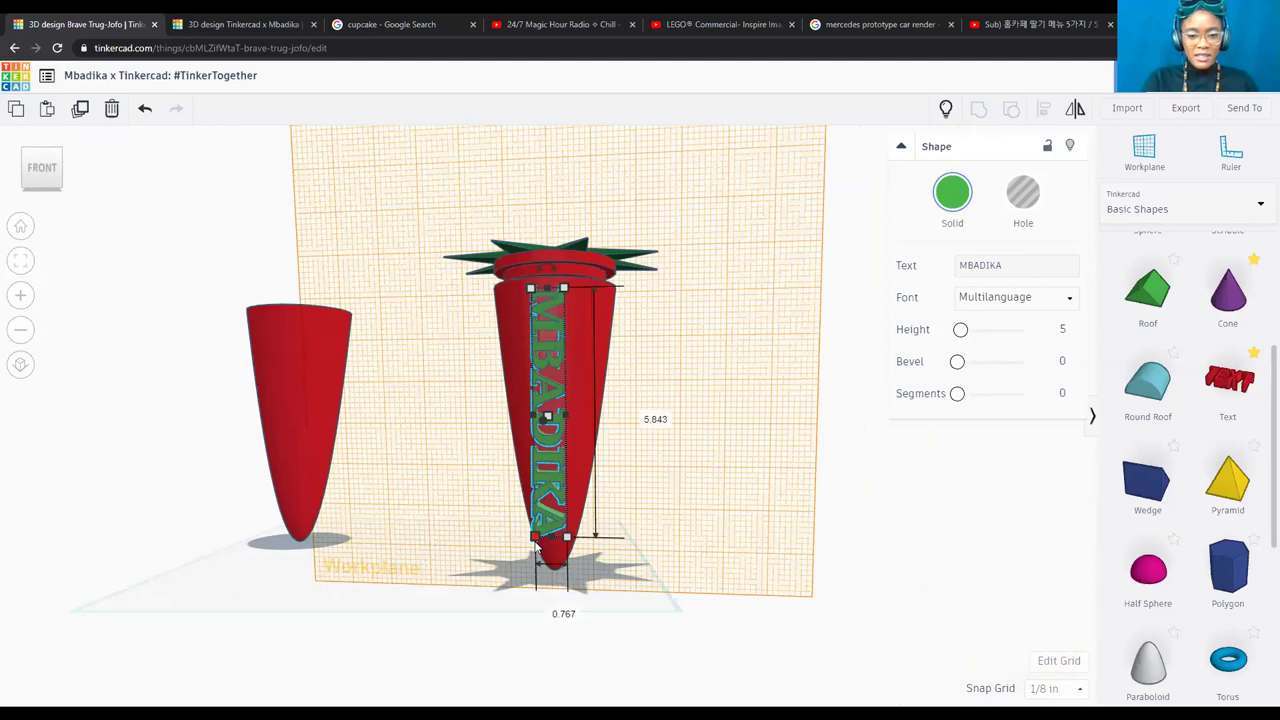
{"action": "left_click_drag", "start_coordinate": [535, 540], "coordinate": [551, 450]}
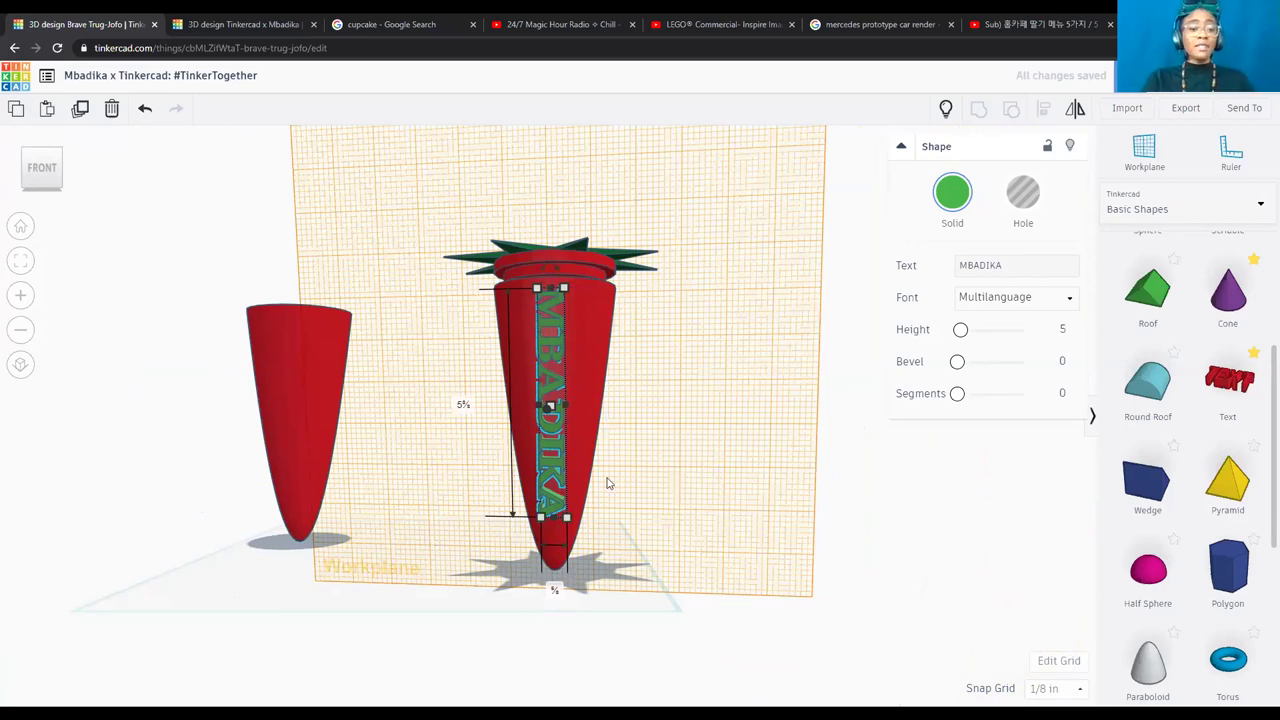
{"action": "key", "text": "w"}
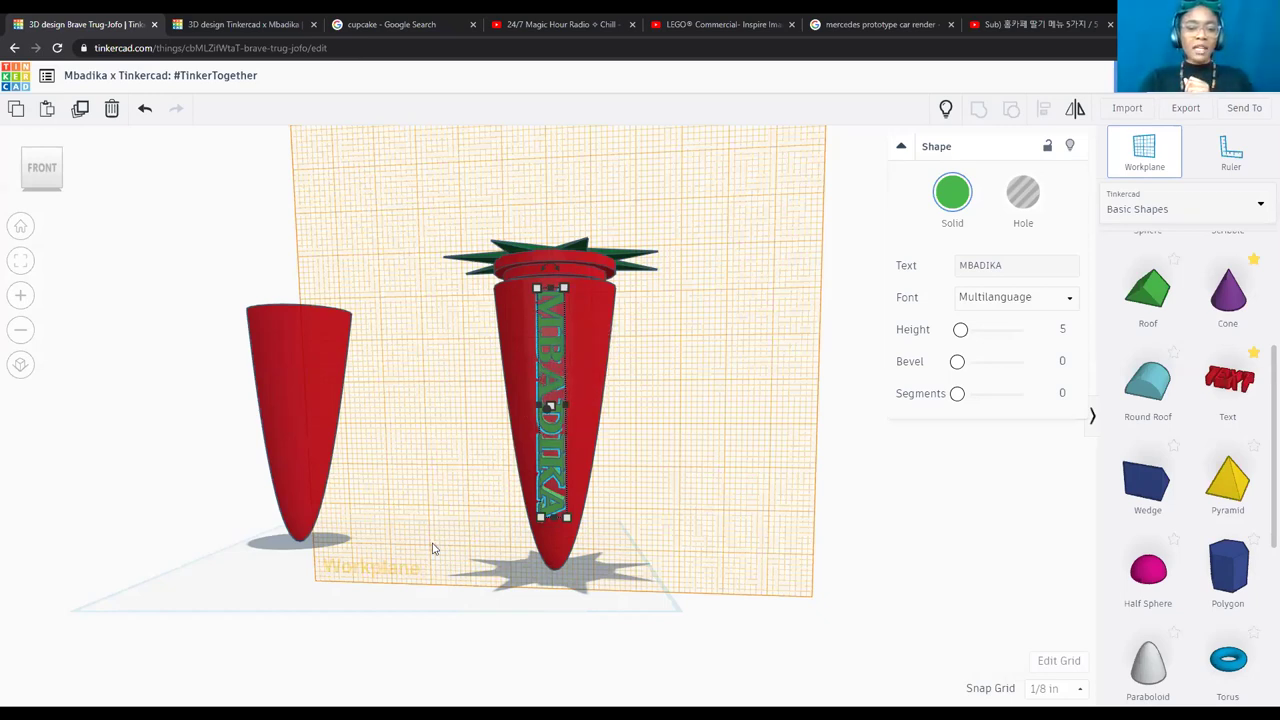
Reset the workplane to the ground grid and group the MBADIKA text with the carrot body.
{"action": "left_click", "coordinate": [358, 606]}
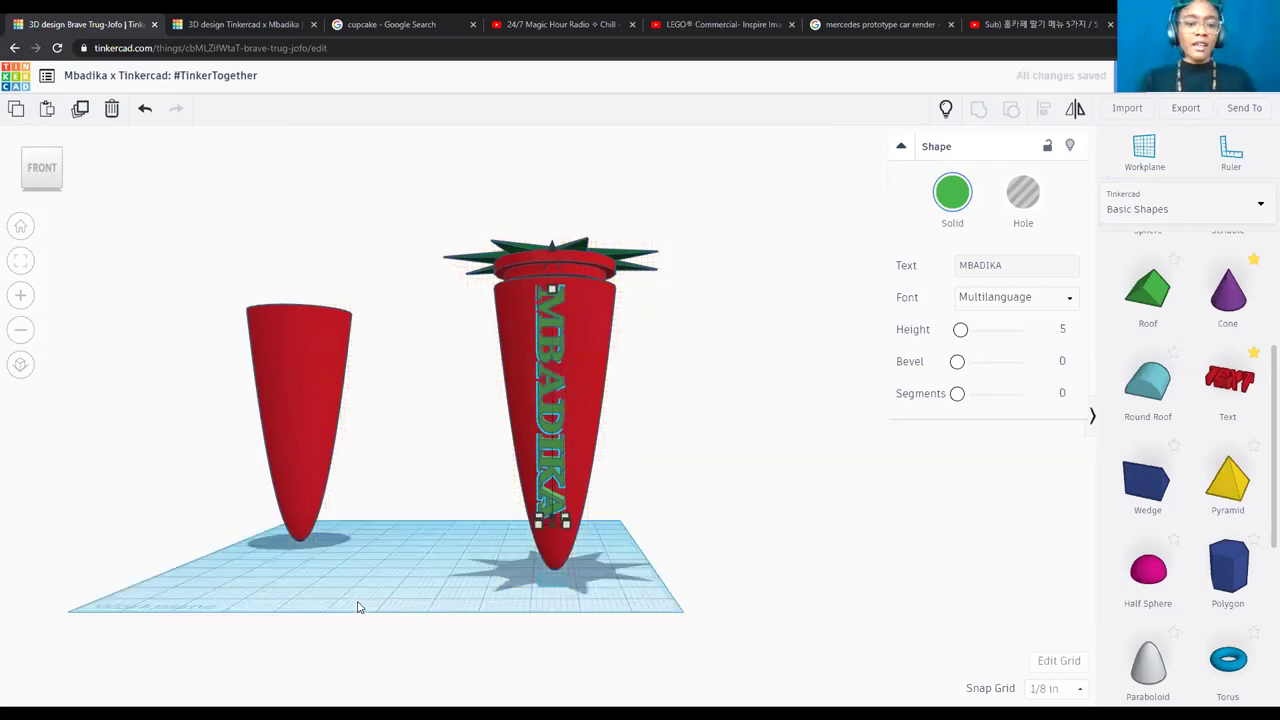
{"action": "left_click", "coordinate": [631, 537]}
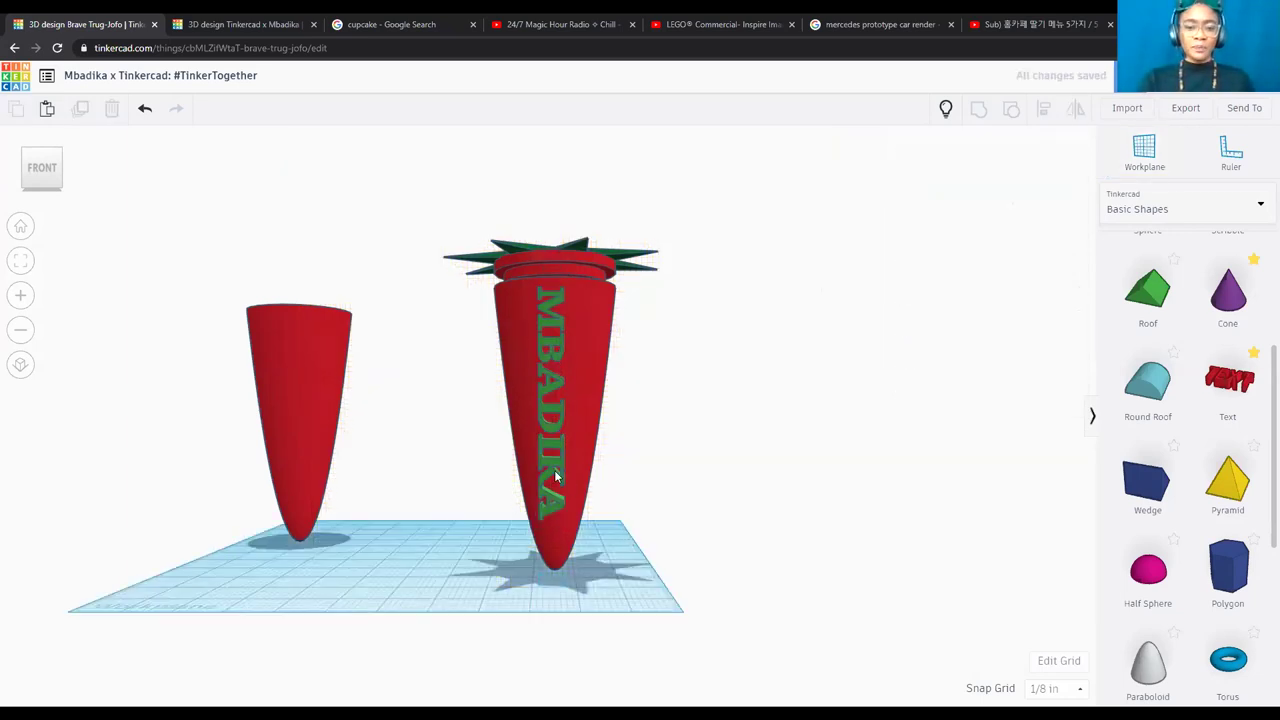
{"action": "left_click", "coordinate": [557, 480]}
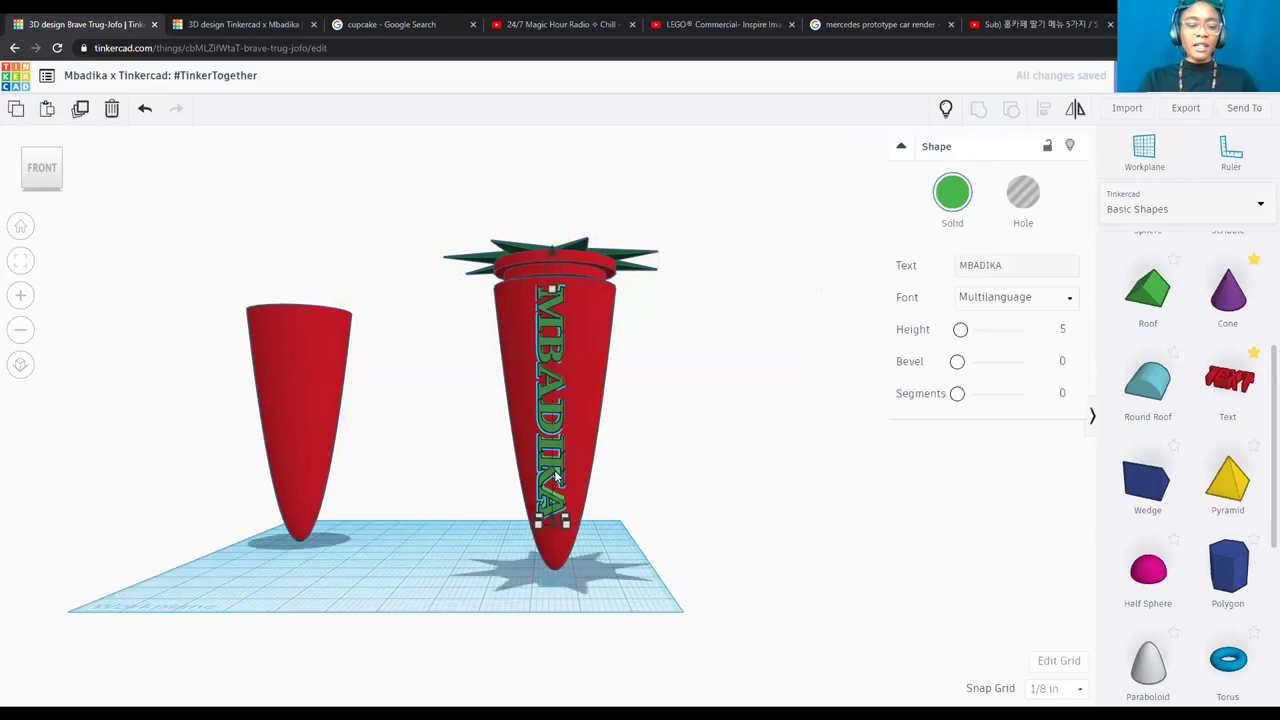
{"action": "left_click", "coordinate": [587, 367], "text": "shift"}
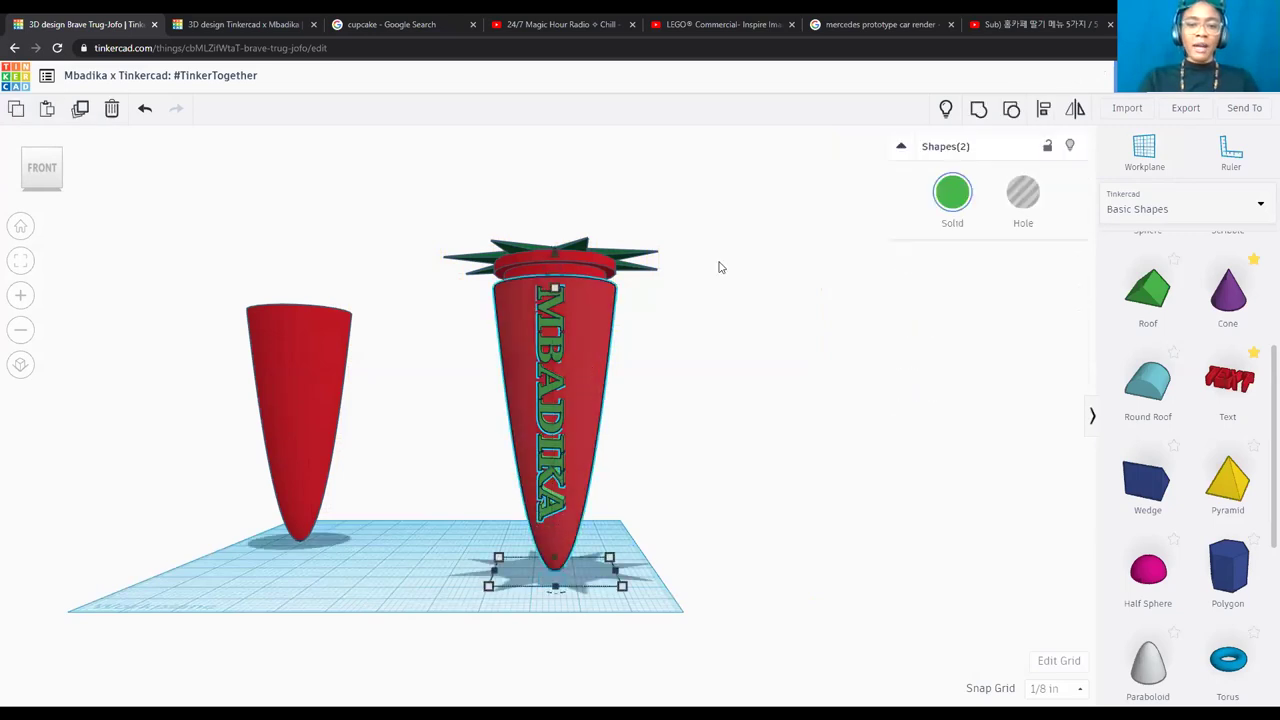
{"action": "left_click", "coordinate": [979, 110]}
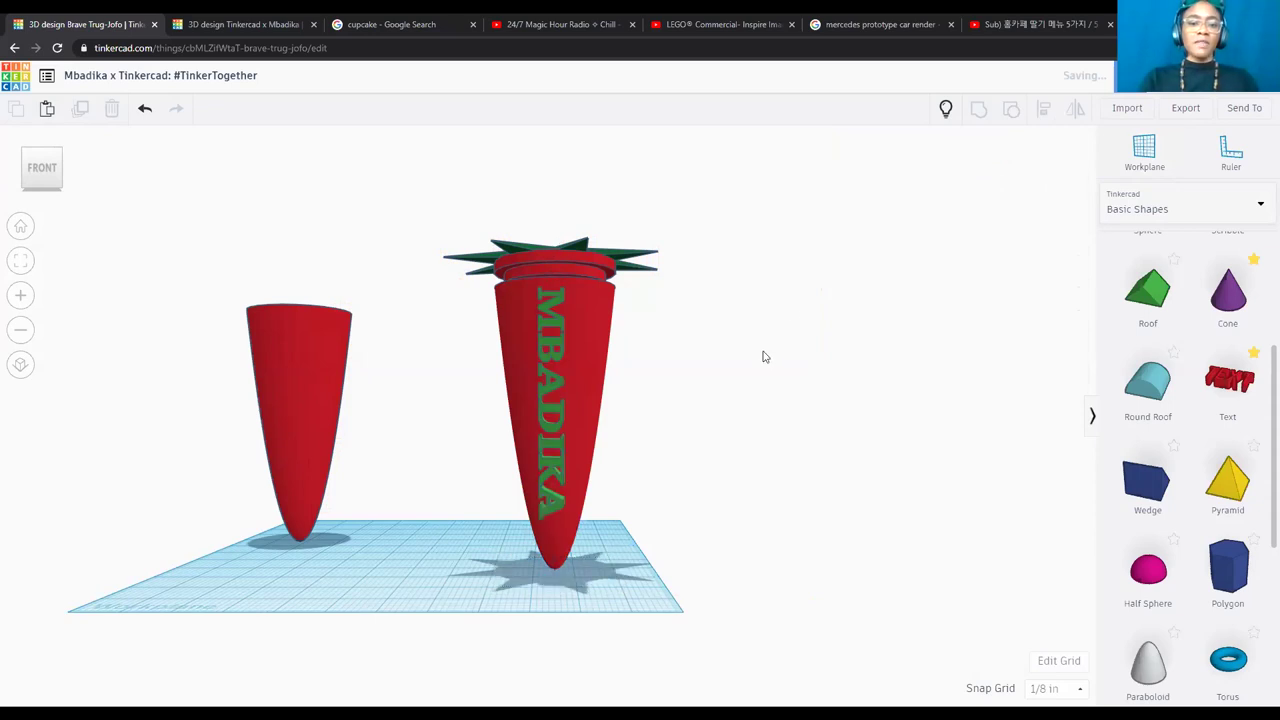
Colour the group red with Multicolor ticked so the lettering stays green.
{"action": "left_click", "coordinate": [778, 383]}
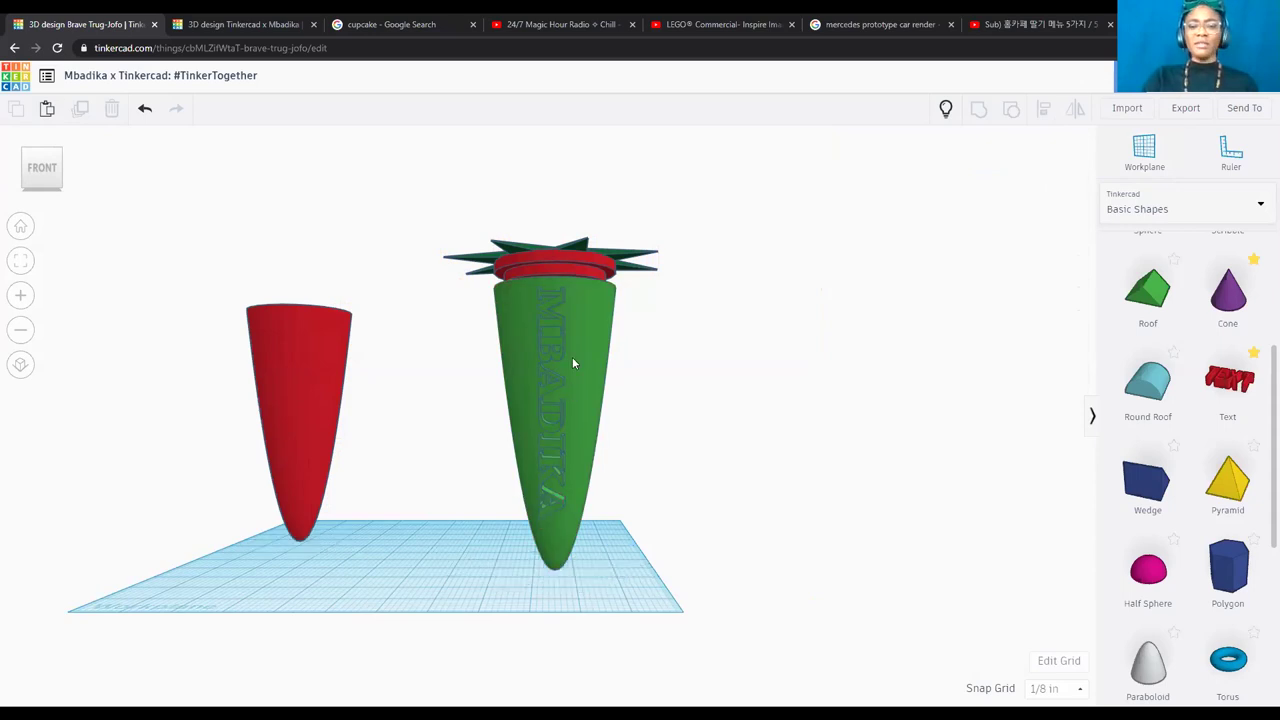
{"action": "key", "text": "ctrl+z"}
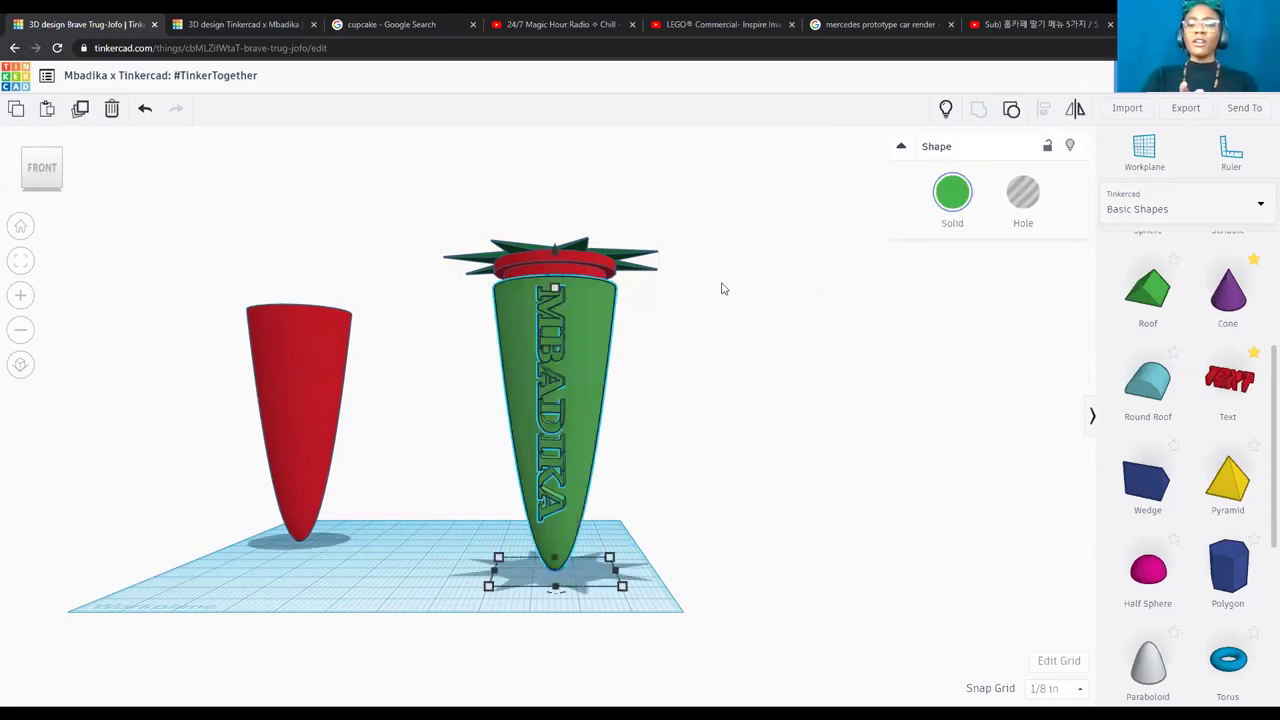
{"action": "left_click", "coordinate": [953, 200]}
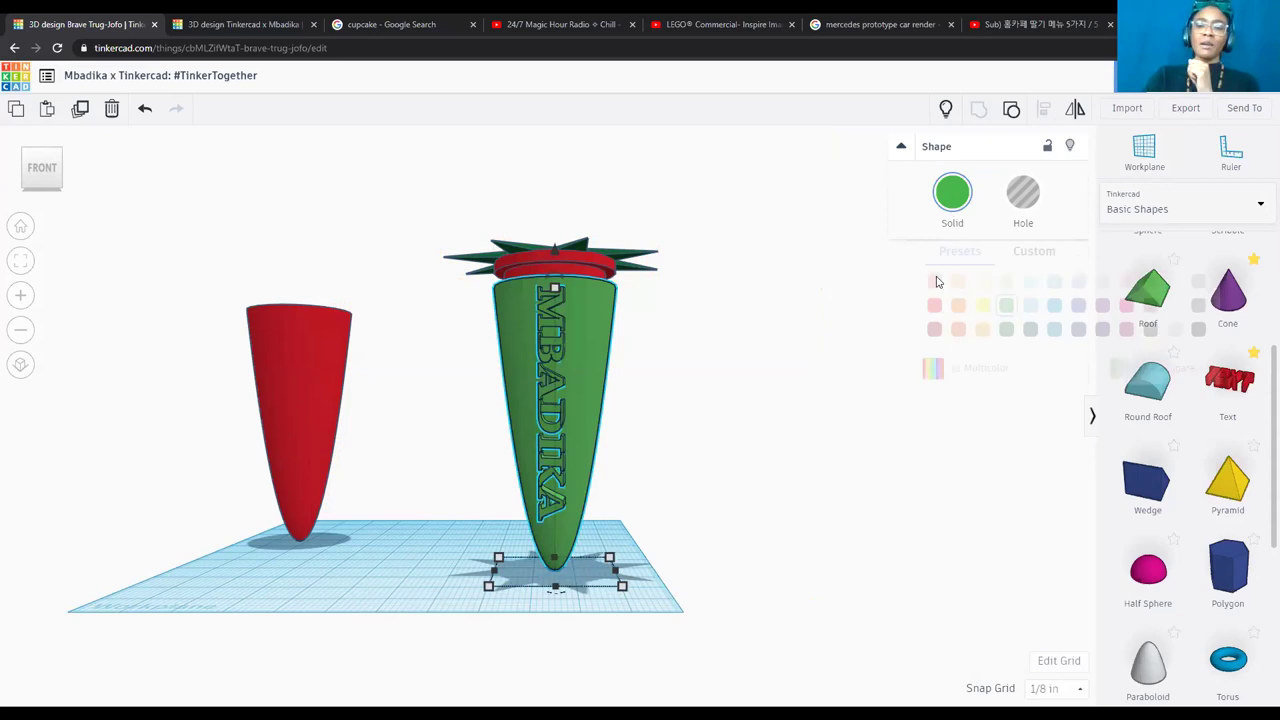
{"action": "left_click", "coordinate": [935, 307]}
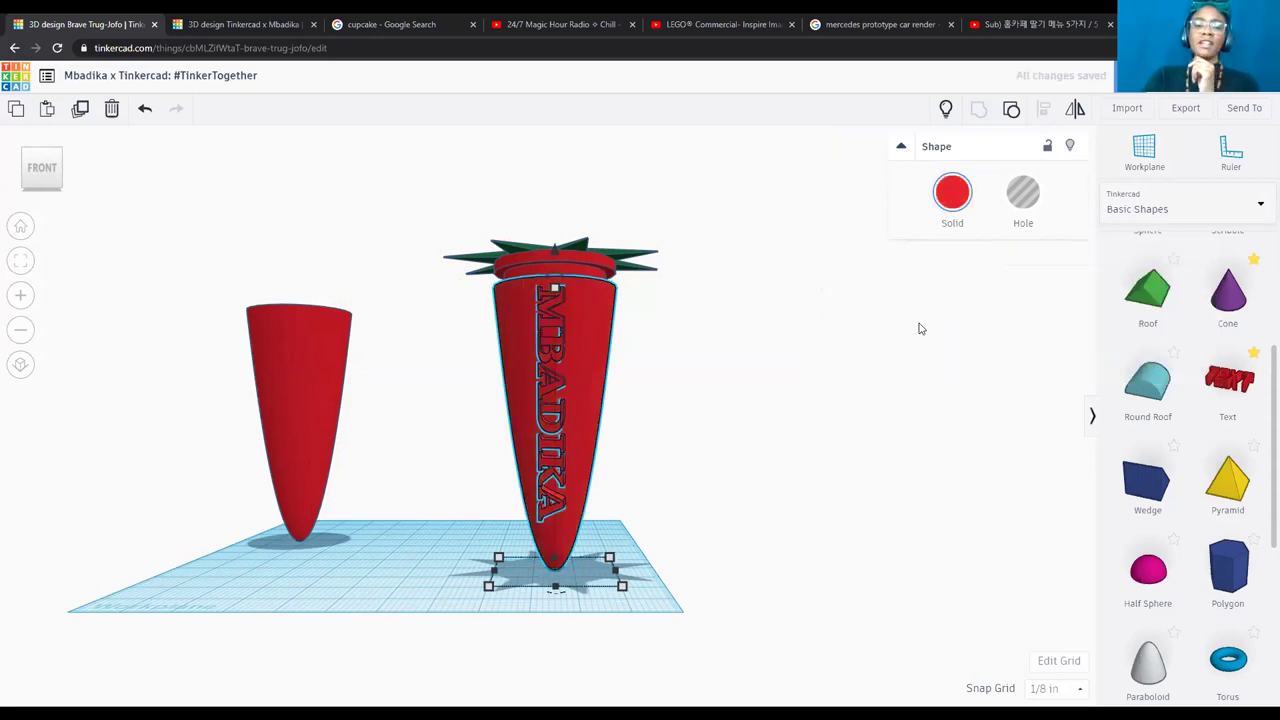
{"action": "left_click", "coordinate": [952, 195]}
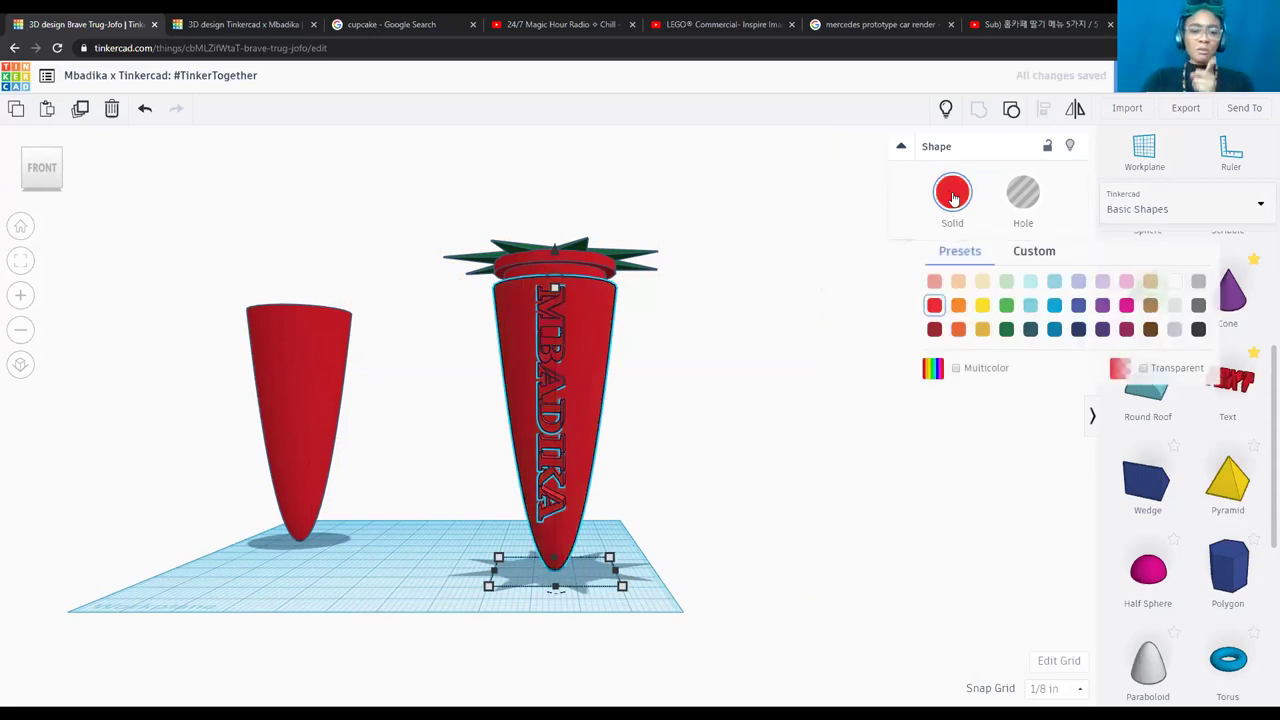
{"action": "left_click", "coordinate": [956, 369]}
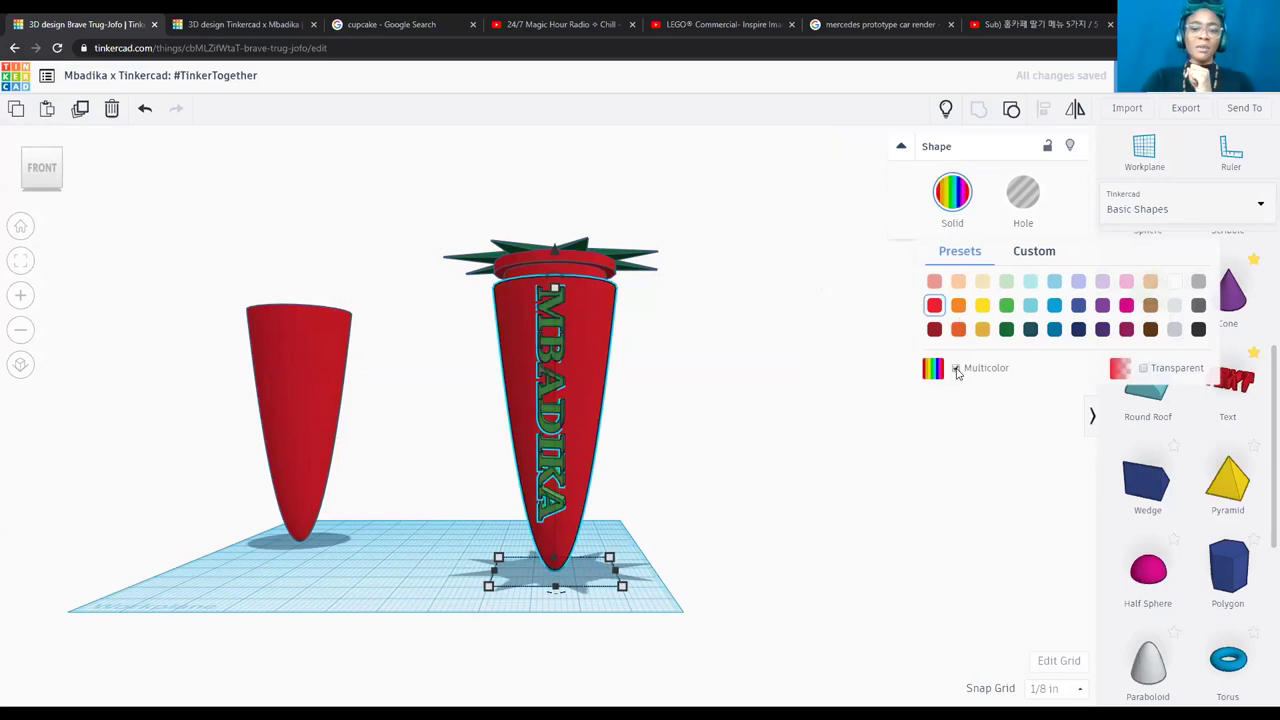
{"action": "left_click", "coordinate": [735, 288]}
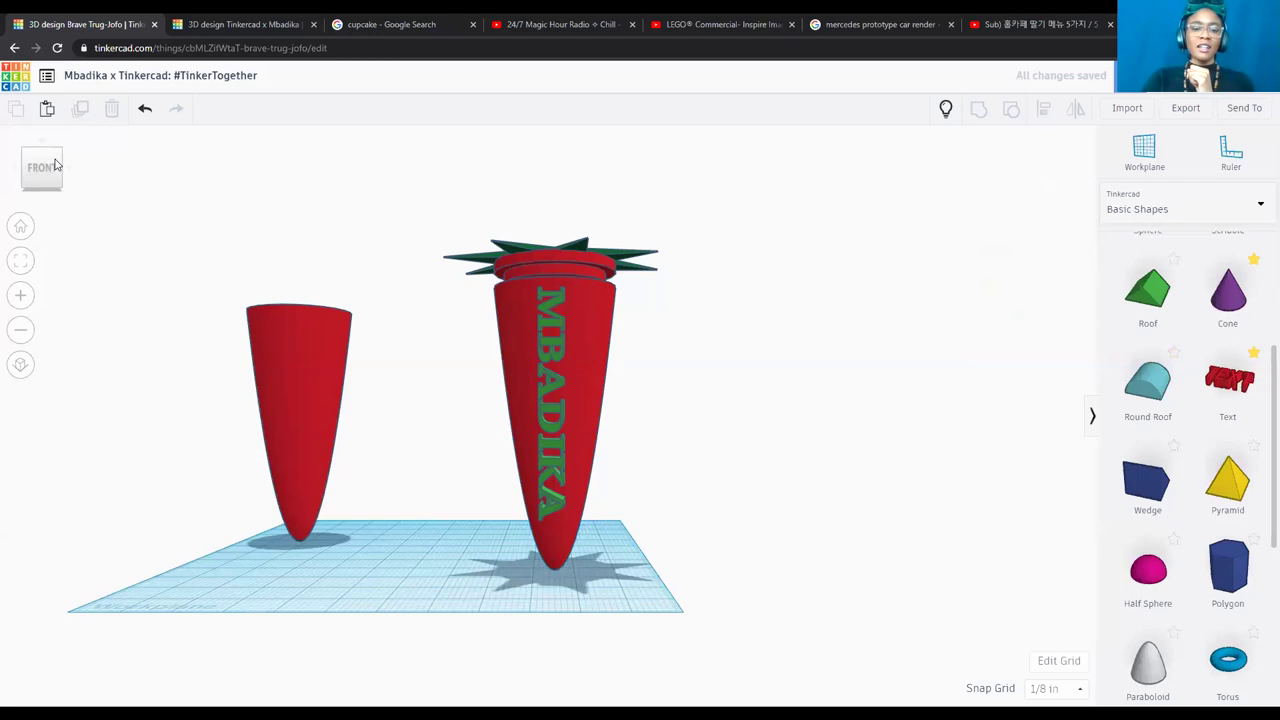
{"action": "left_click", "coordinate": [55, 165]}
{"action": "left_click", "coordinate": [55, 165]}
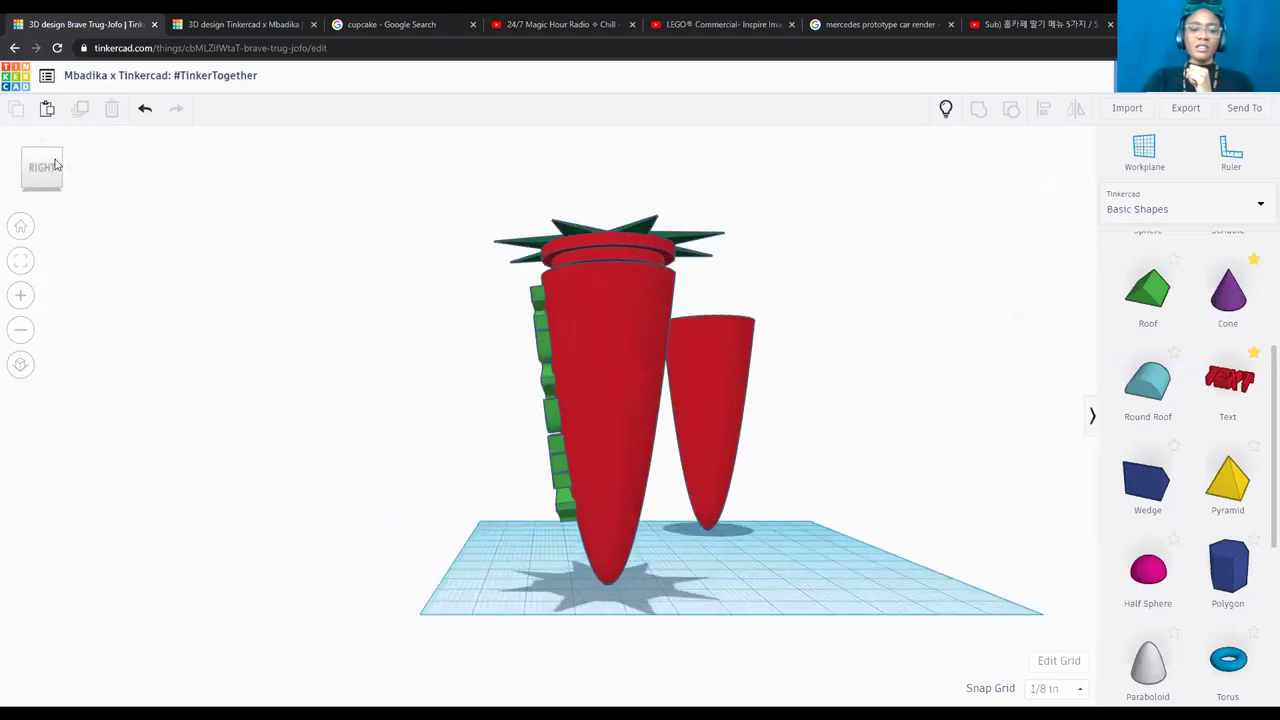
{"action": "left_click", "coordinate": [55, 165]}
Orbit the strawberry through back, left and corner views, ending facing front.
{"action": "left_click", "coordinate": [55, 165]}
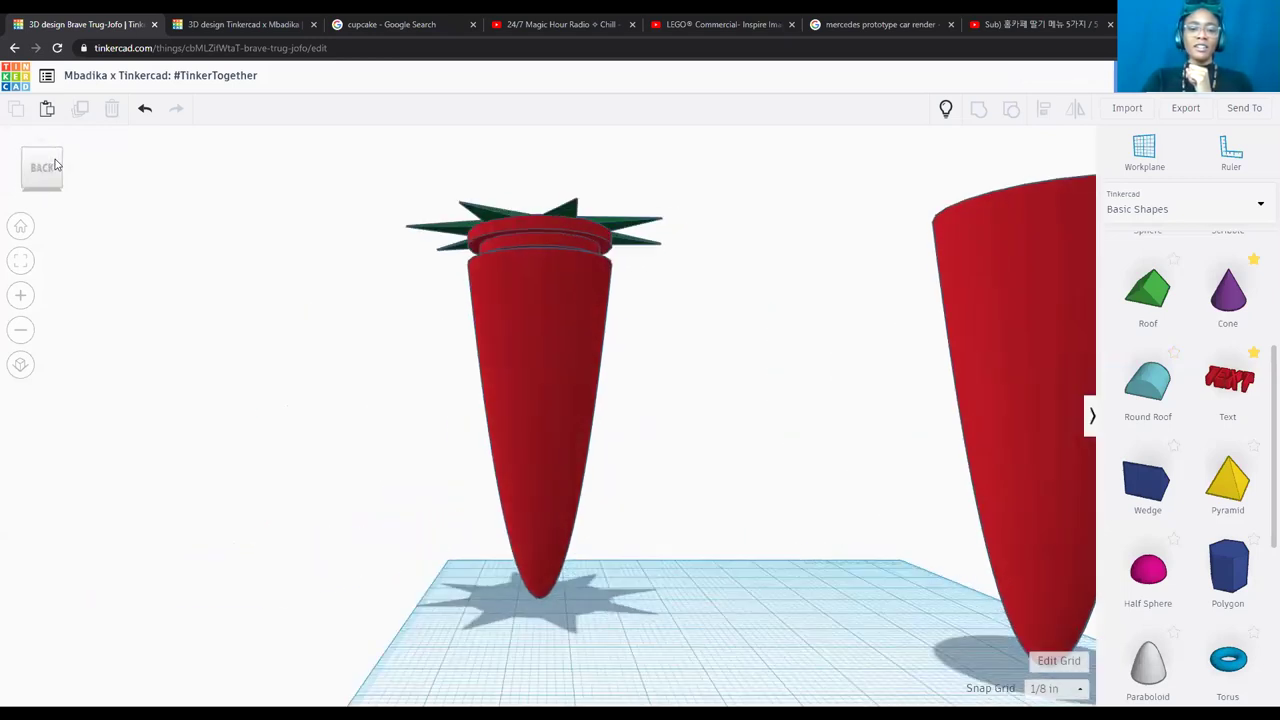
{"action": "left_click", "coordinate": [56, 168]}
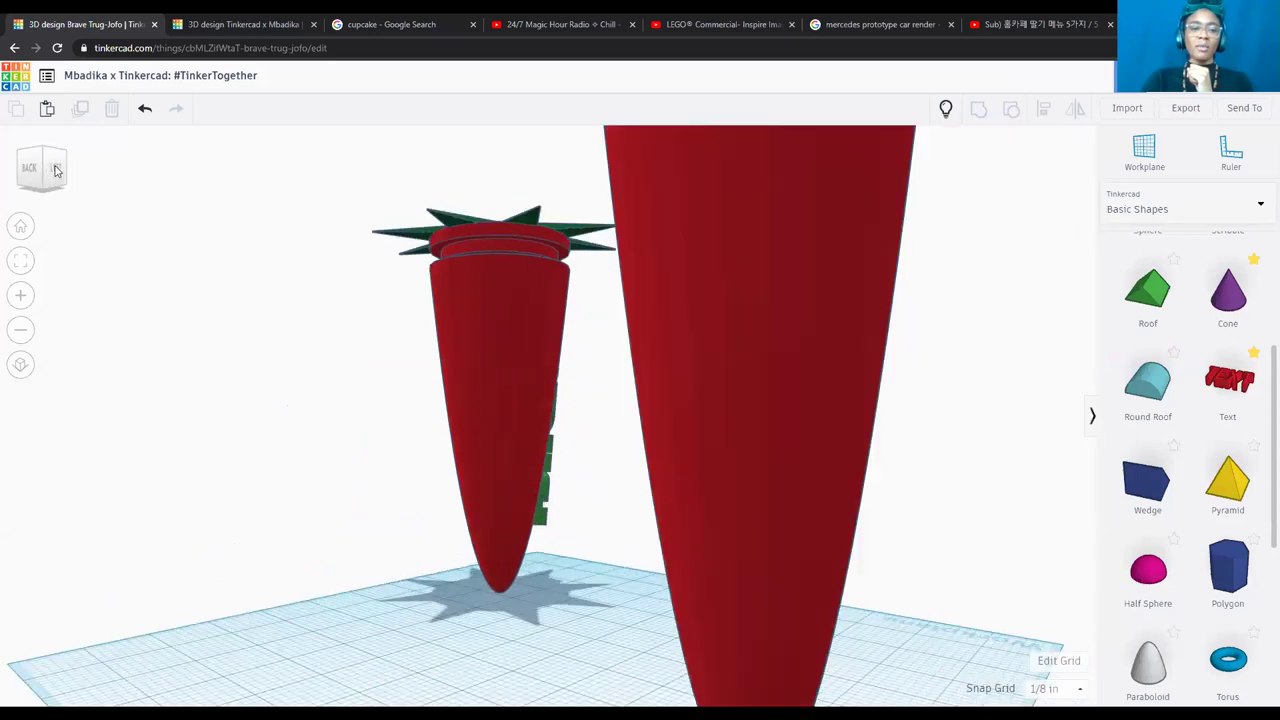
{"action": "left_click", "coordinate": [55, 168]}
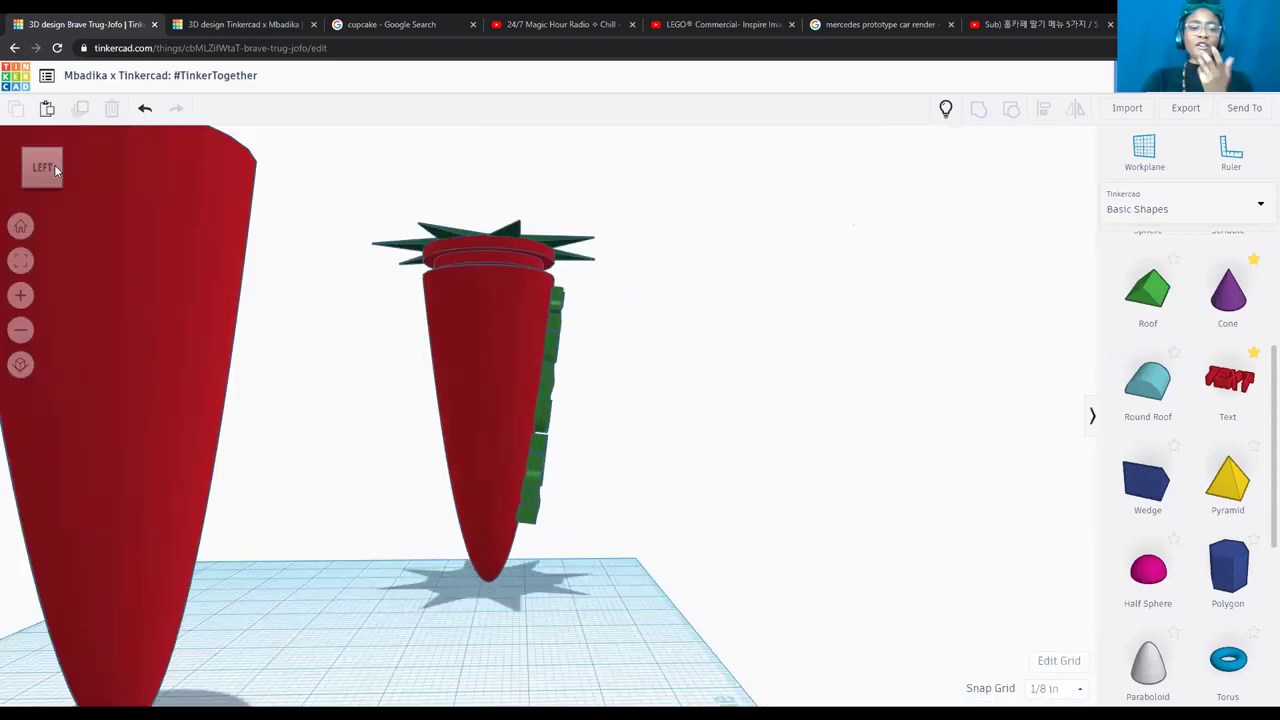
{"action": "left_click", "coordinate": [55, 168]}
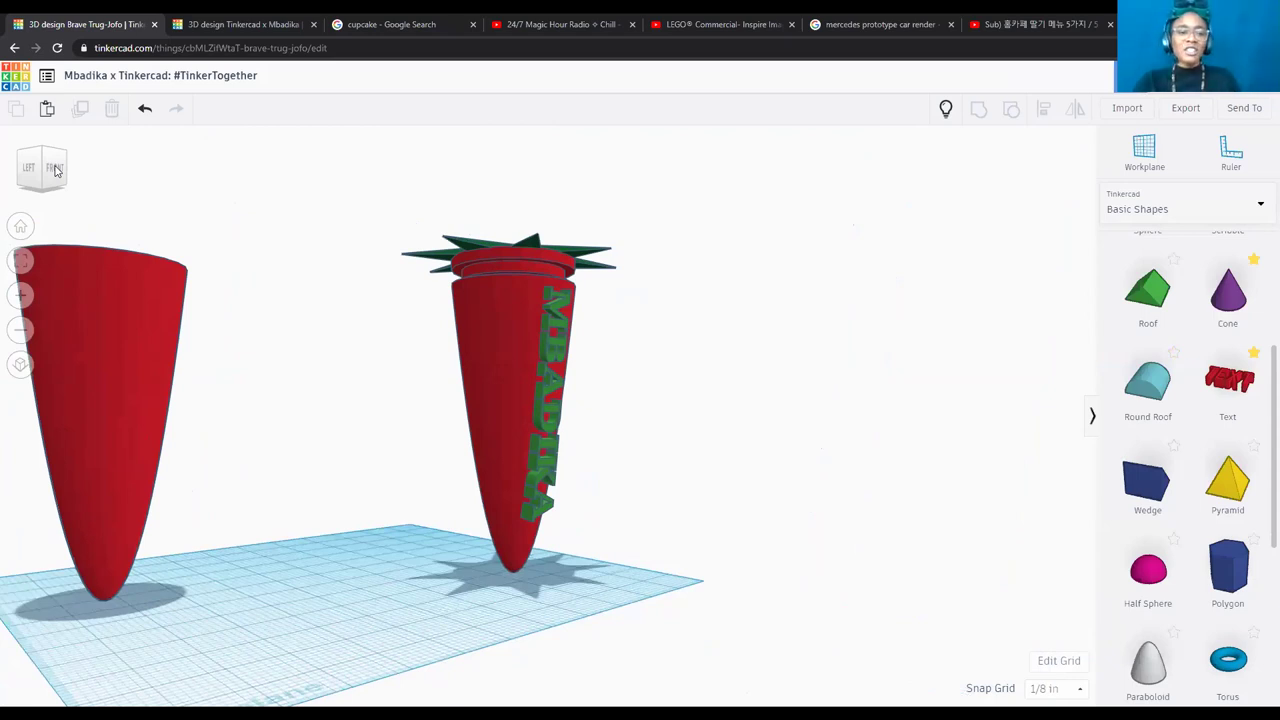
{"action": "left_click", "coordinate": [55, 169]}
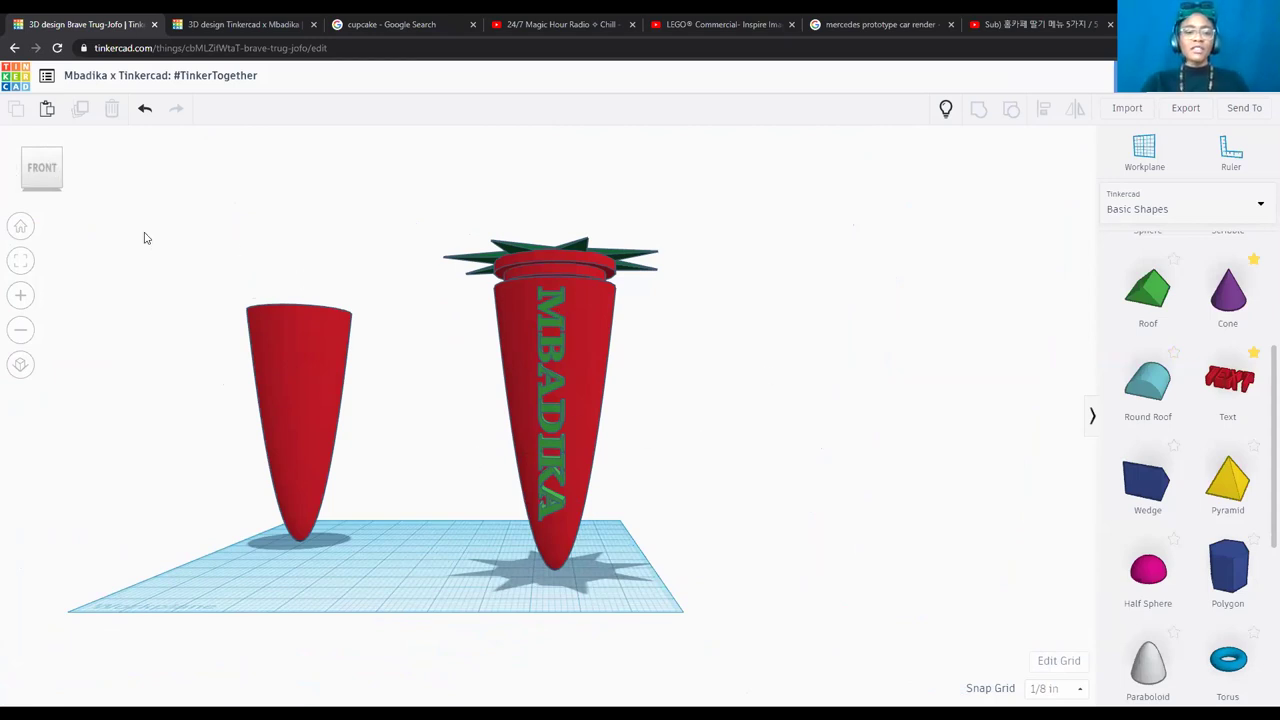
{"action": "left_click", "coordinate": [56, 177]}
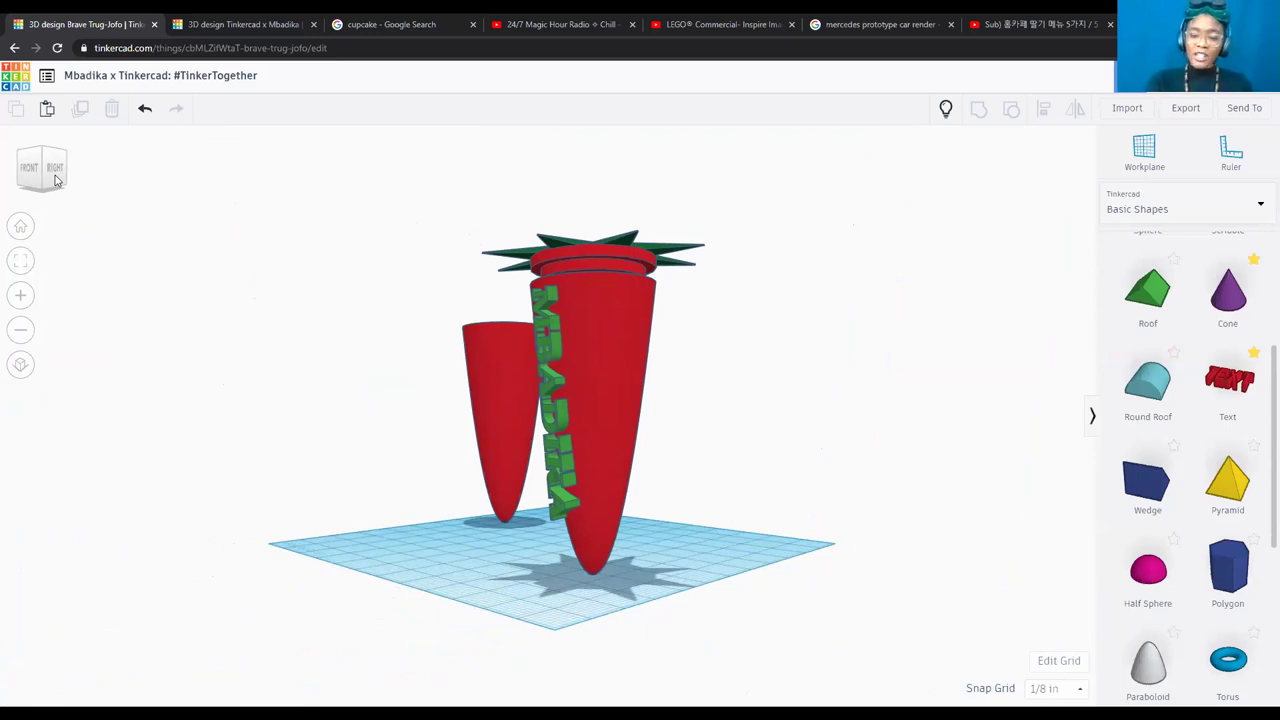
{"action": "left_click", "coordinate": [36, 171]}
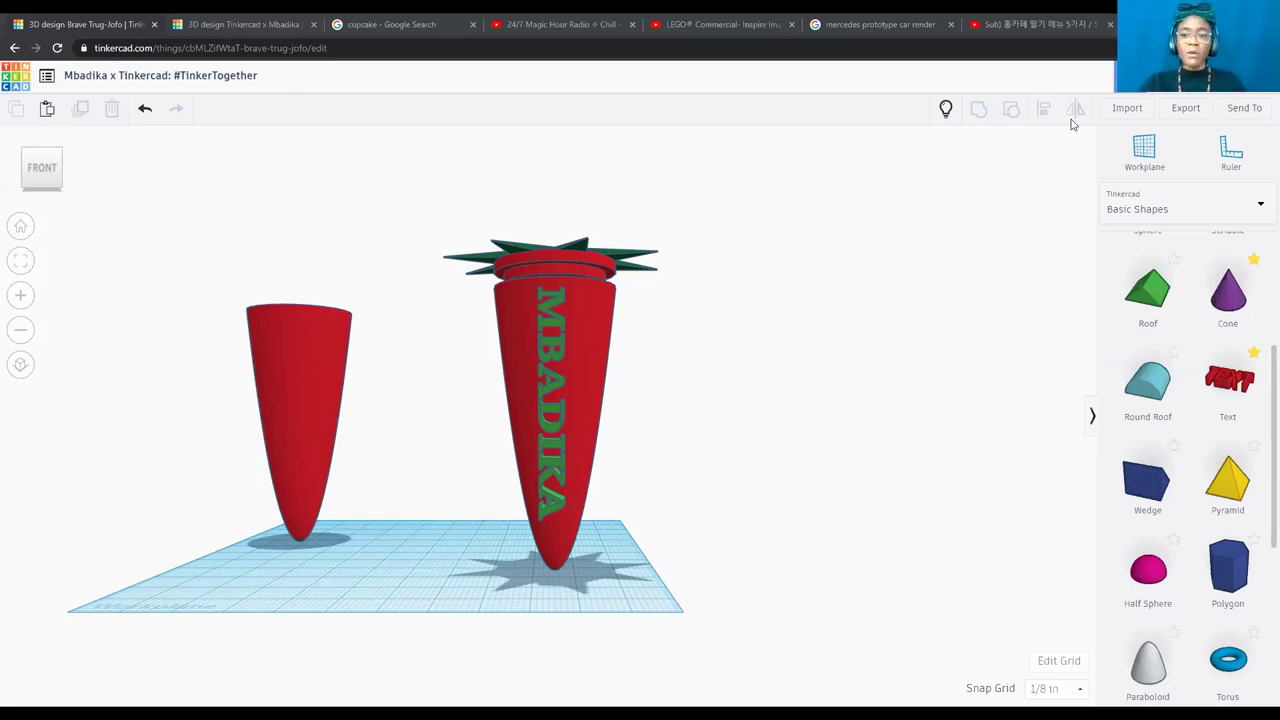
Glance at the Send To options, then open Export's .OBJ, .STL, GLTF (.glb) and .SVG downloads.
{"action": "left_click", "coordinate": [1235, 112]}
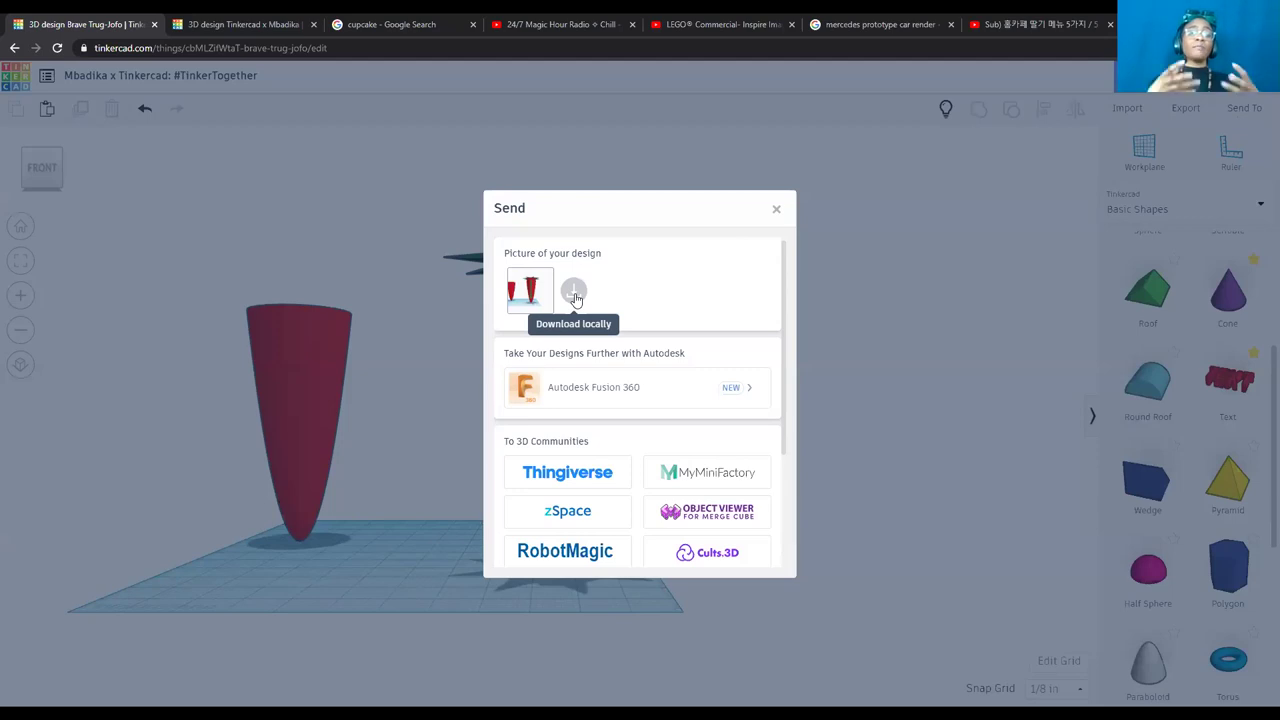
{"action": "left_click", "coordinate": [775, 209]}
{"action": "left_click", "coordinate": [1184, 110]}
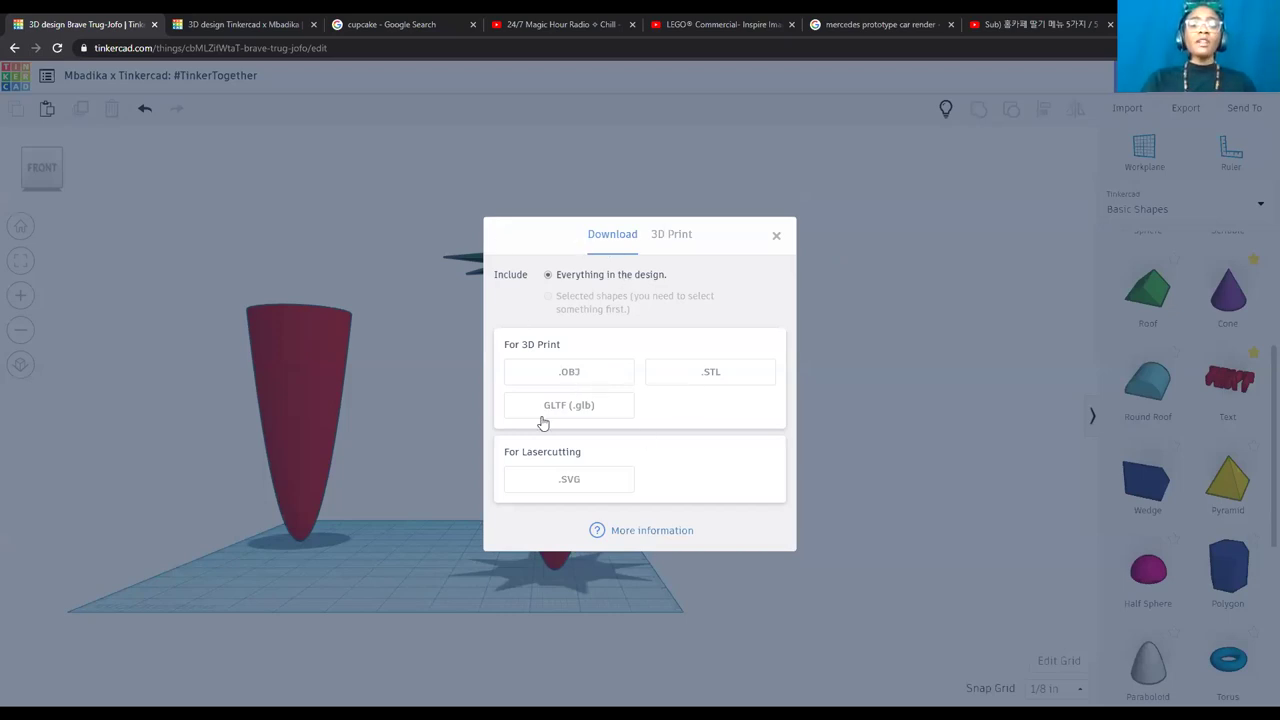
Close the Export download dialog.
{"action": "left_click", "coordinate": [778, 238]}
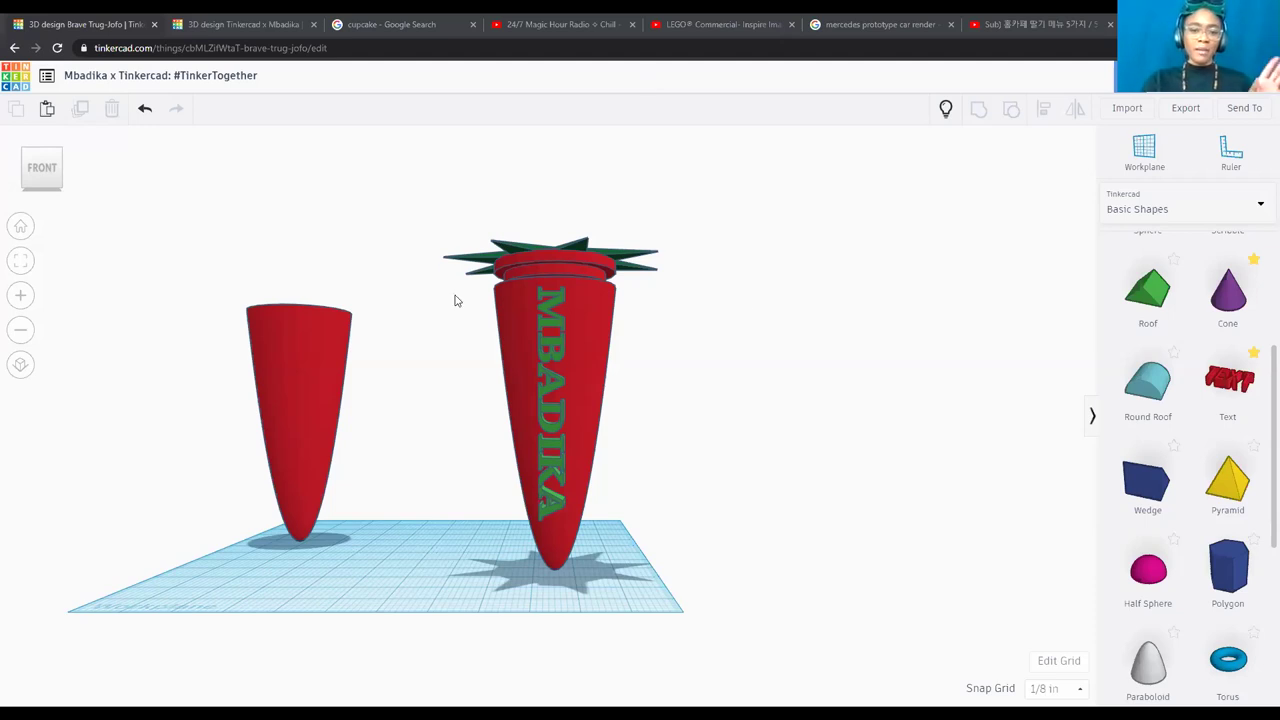
Delete the spare red cone and move the whole strawberry left on the grid.
{"action": "left_click", "coordinate": [292, 349]}
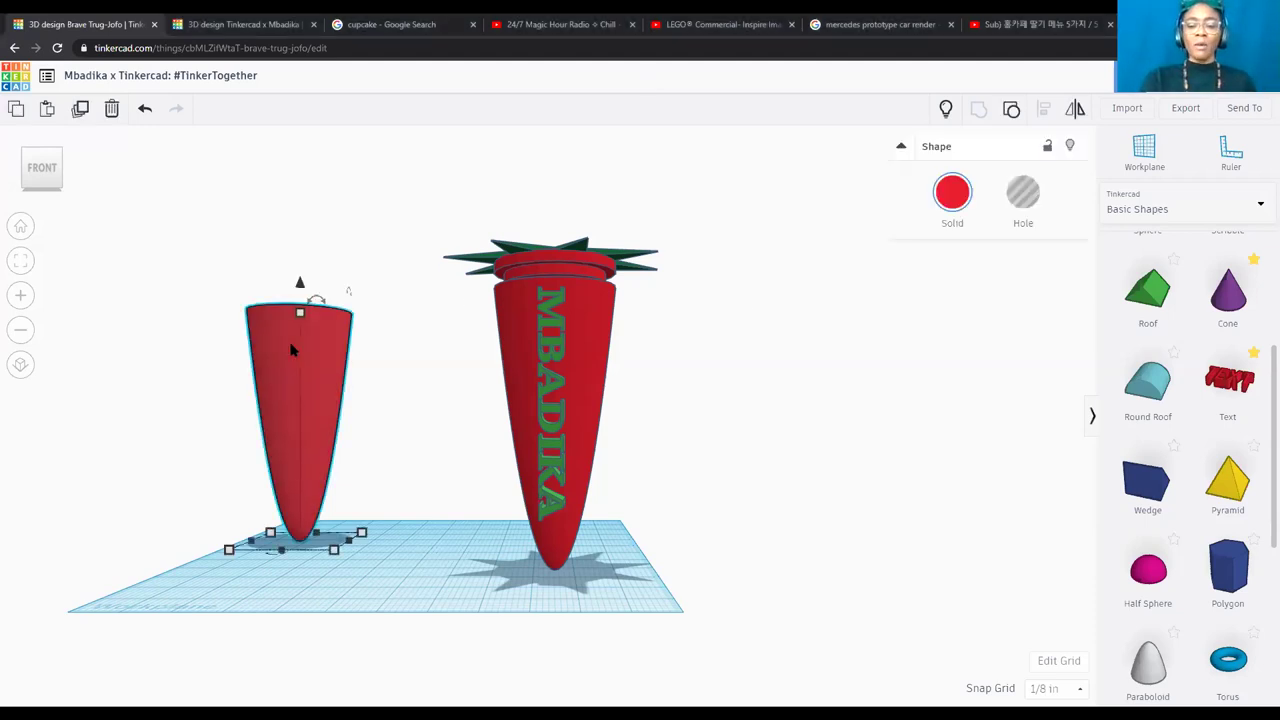
{"action": "key", "text": "Delete"}
{"action": "left_click_drag", "start_coordinate": [456, 223], "coordinate": [628, 449]}
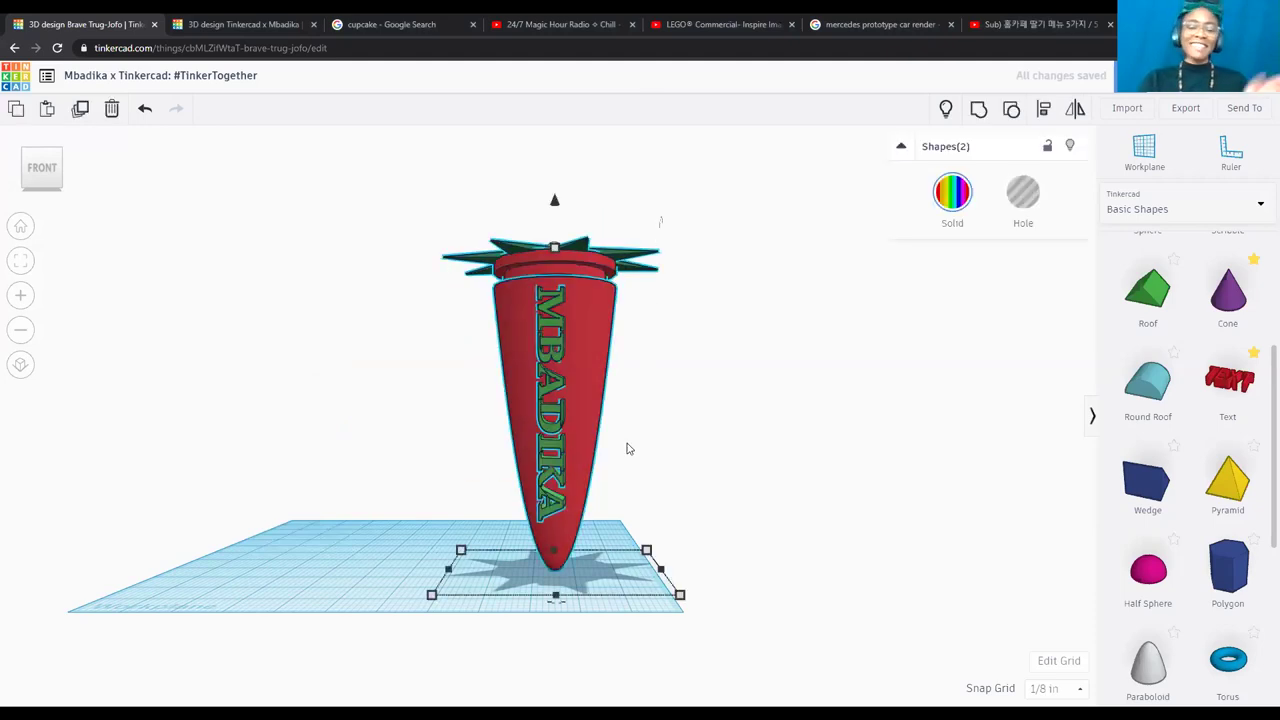
{"action": "left_click_drag", "start_coordinate": [578, 383], "coordinate": [424, 359]}
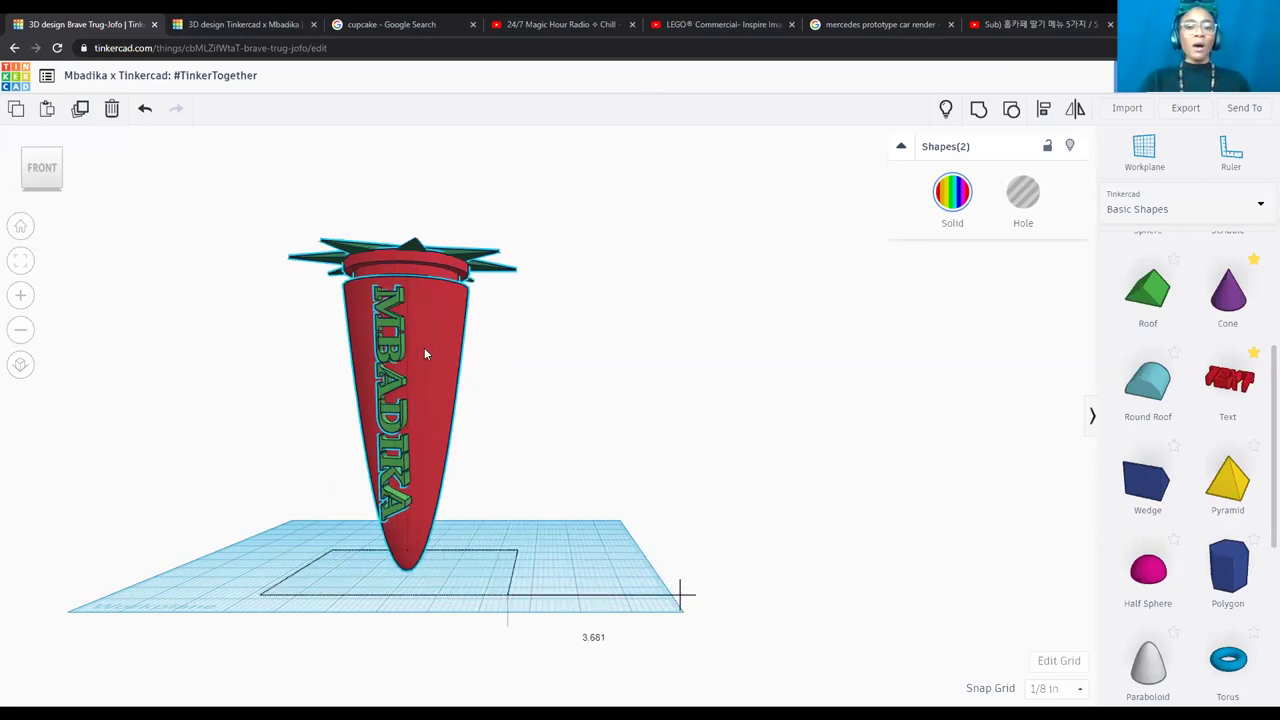
Inspect the carrot's tip up close, then deselect everything and view it straight from the front.
{"action": "right_click_drag", "start_coordinate": [445, 386], "coordinate": [548, 452]}
{"action": "scroll", "coordinate": [548, 452], "scroll_direction": "up", "scroll_amount": 5}
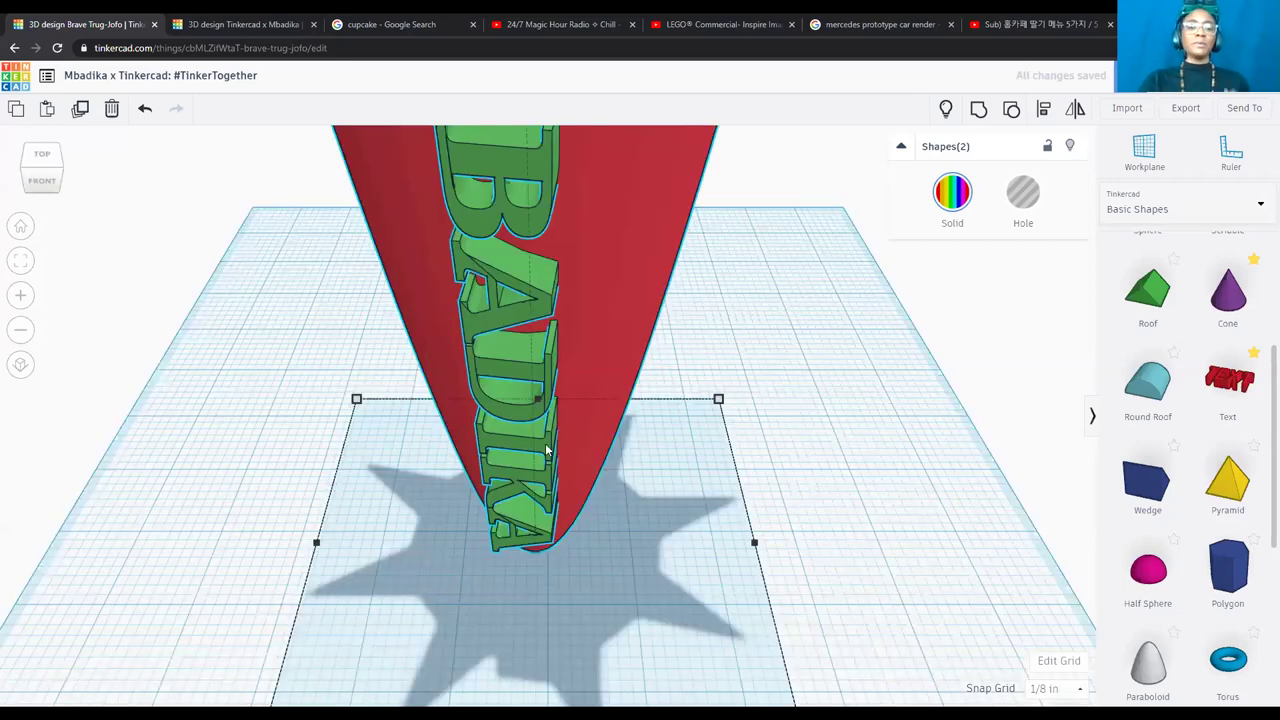
{"action": "scroll", "coordinate": [548, 452], "scroll_direction": "down", "scroll_amount": 5}
{"action": "scroll", "coordinate": [546, 450], "scroll_direction": "up", "scroll_amount": 3}
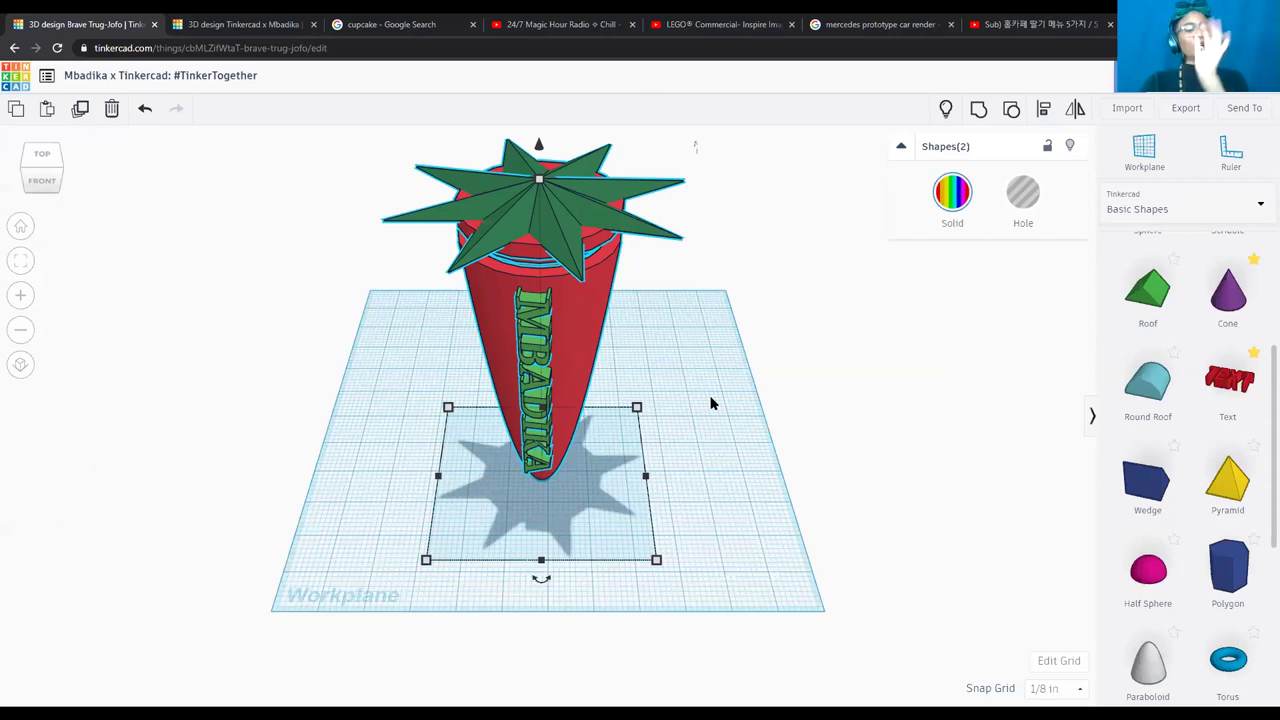
{"action": "left_click", "coordinate": [700, 342]}
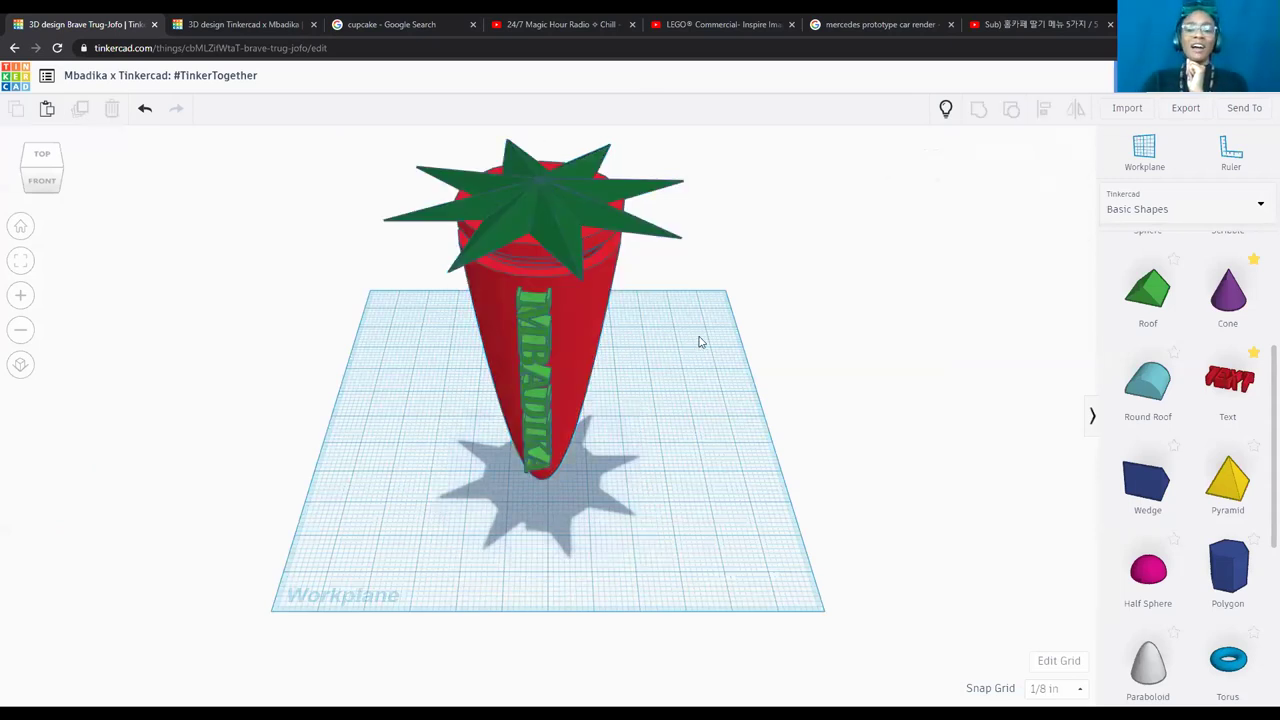
{"action": "left_click", "coordinate": [44, 186]}
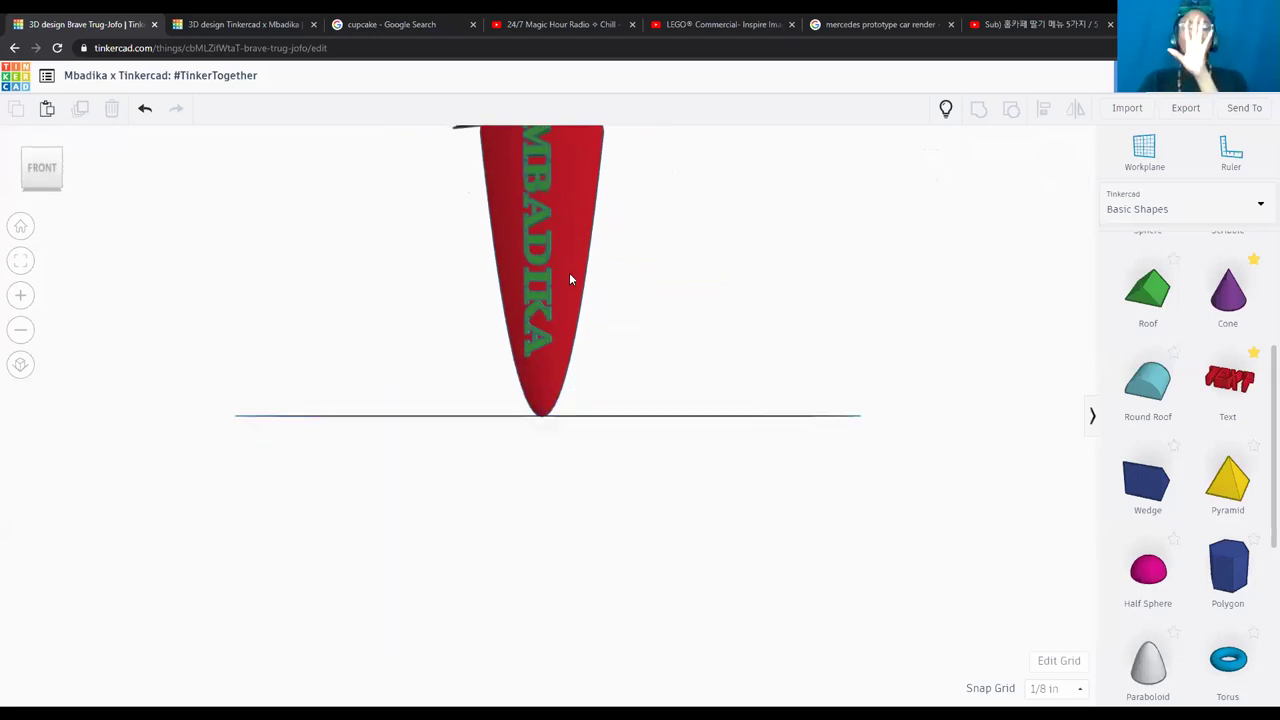
{"action": "left_click", "coordinate": [40, 155]}
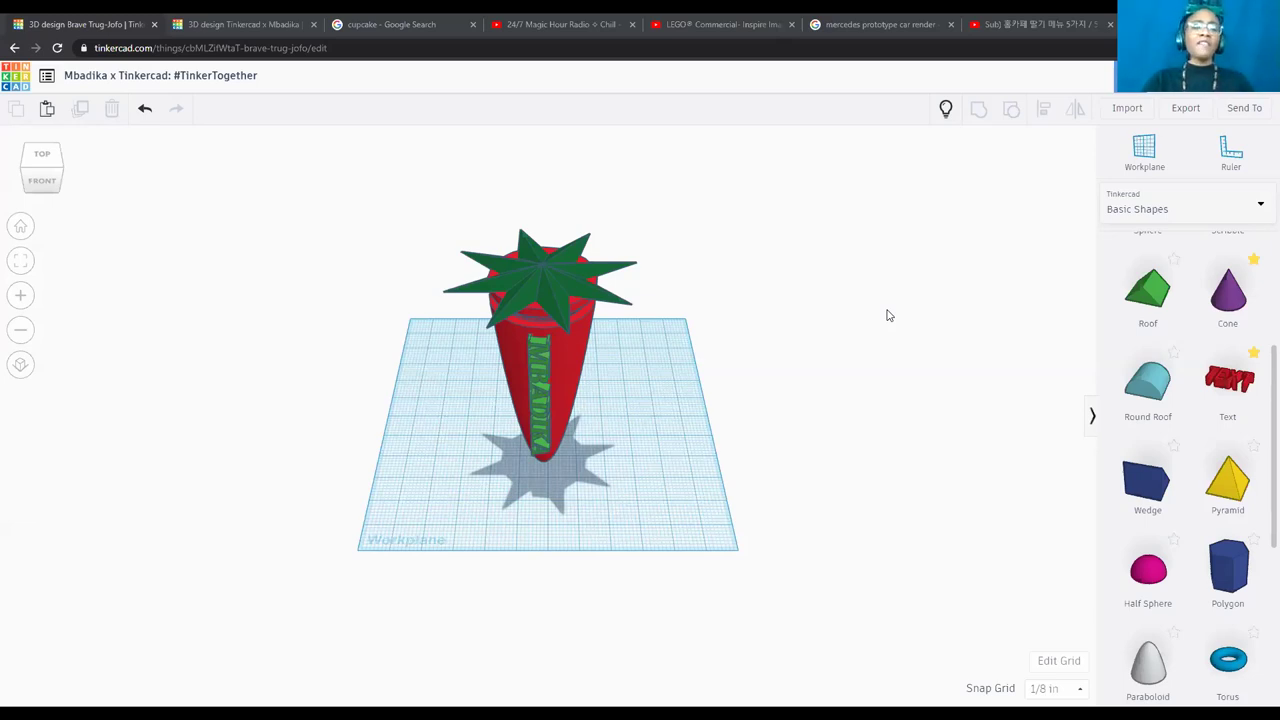
Browse the Text and numbers and then the Characters shape categories.
{"action": "left_click", "coordinate": [1137, 212]}
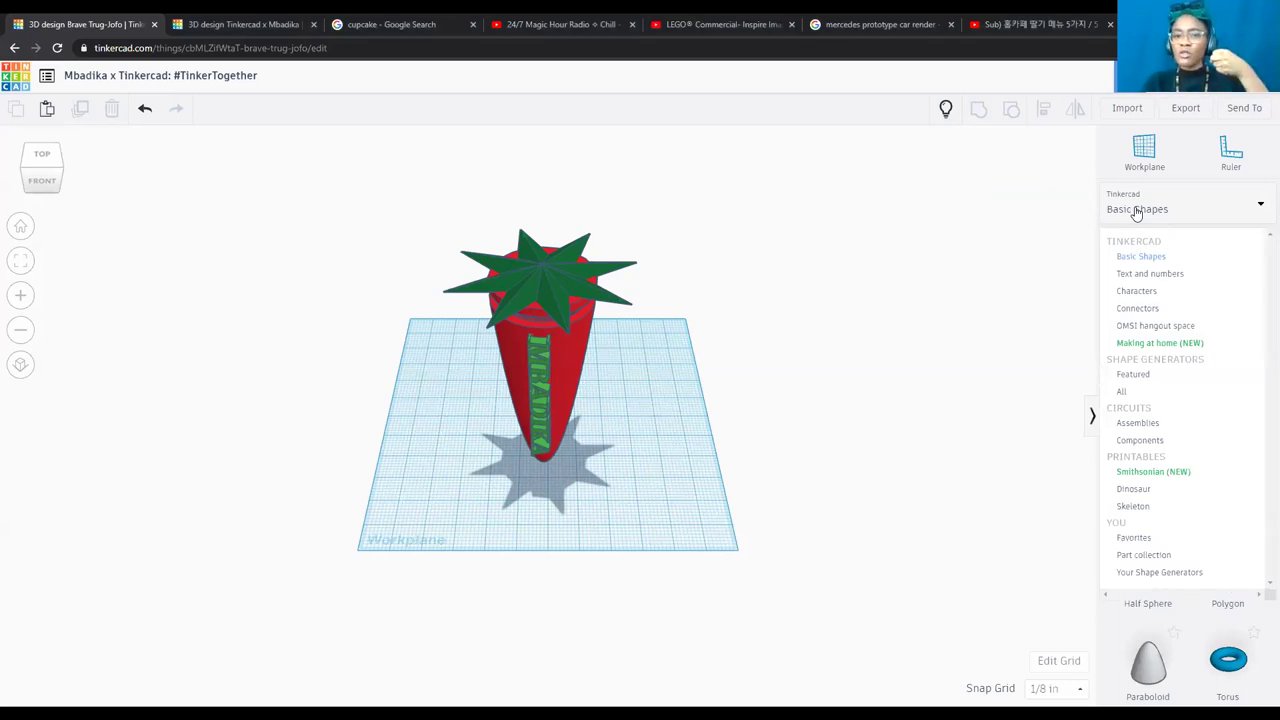
{"action": "left_click", "coordinate": [1150, 274]}
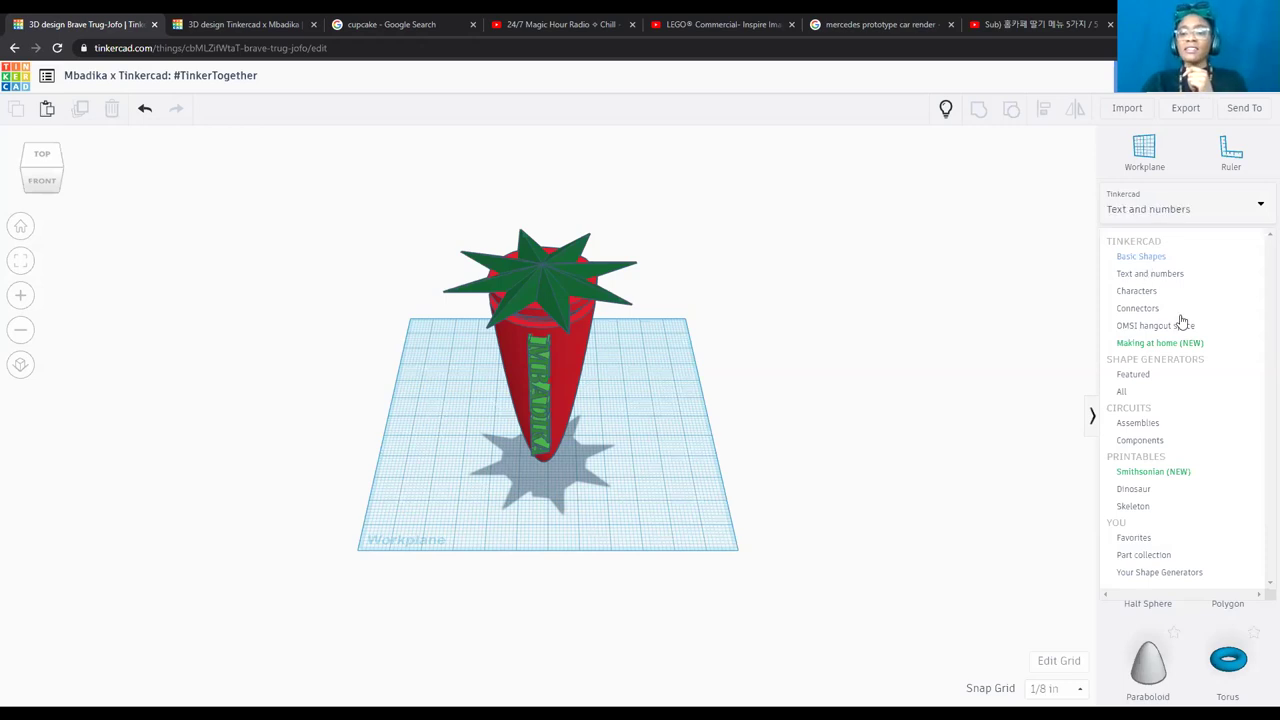
{"action": "scroll", "coordinate": [1190, 347], "scroll_direction": "down", "scroll_amount": 4}
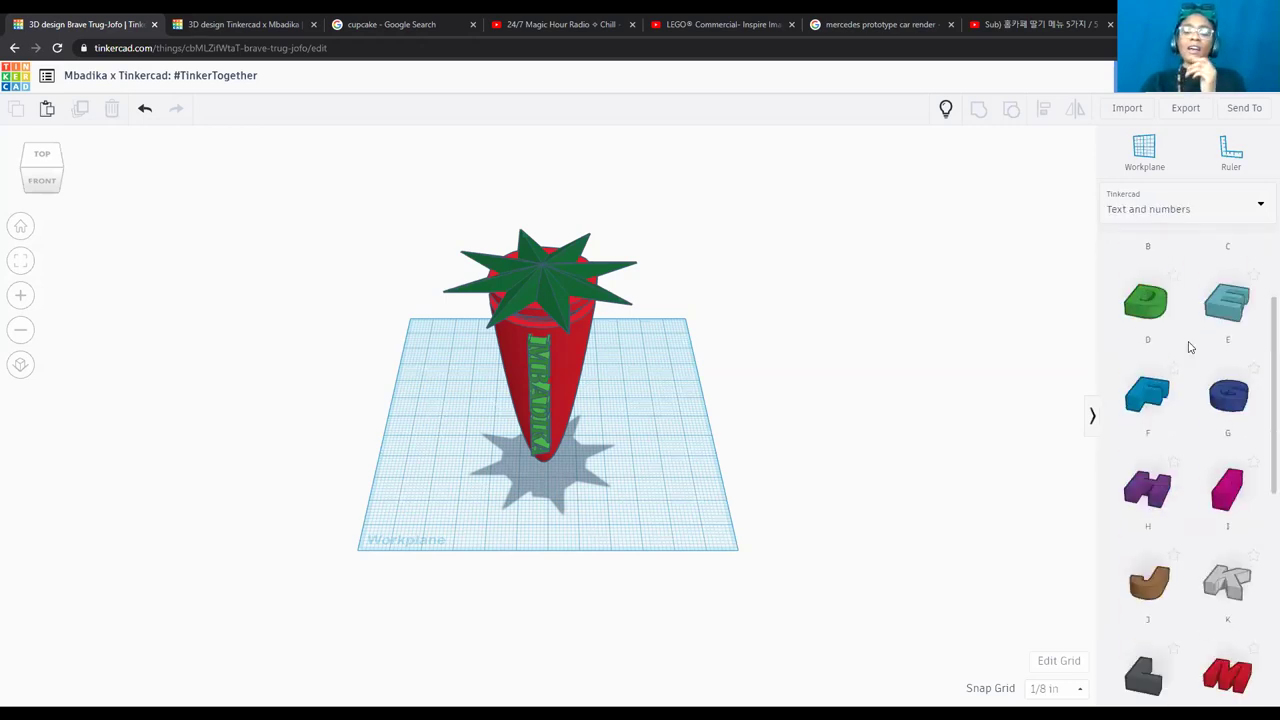
{"action": "scroll", "coordinate": [1190, 347], "scroll_direction": "up", "scroll_amount": 4}
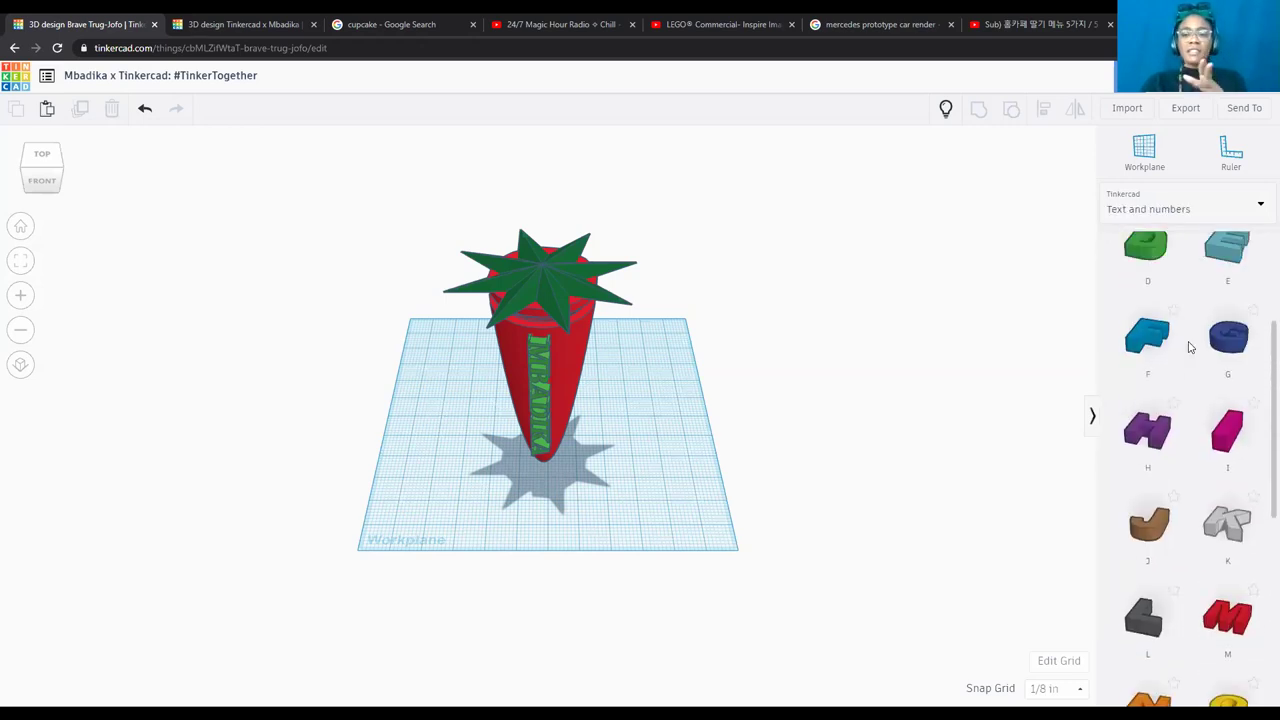
{"action": "left_click", "coordinate": [1168, 207]}
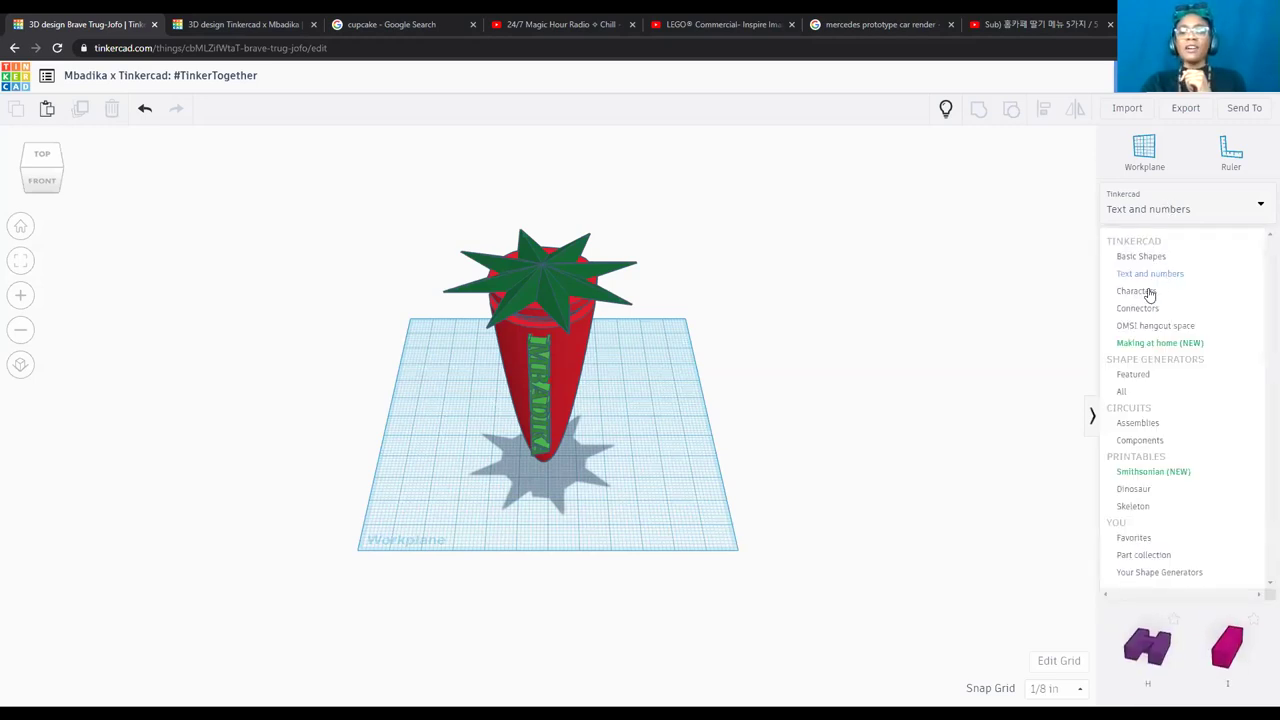
{"action": "left_click", "coordinate": [1148, 291]}
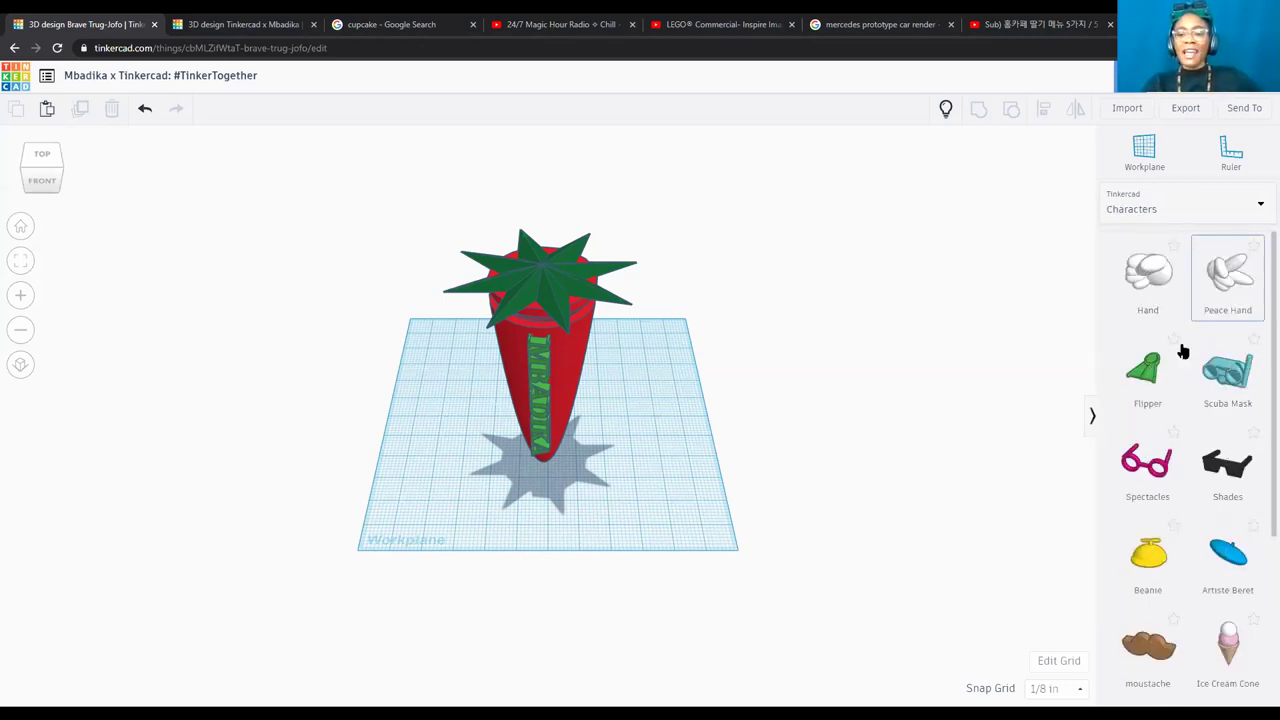
{"action": "scroll", "coordinate": [1191, 408], "scroll_direction": "down", "scroll_amount": 3}
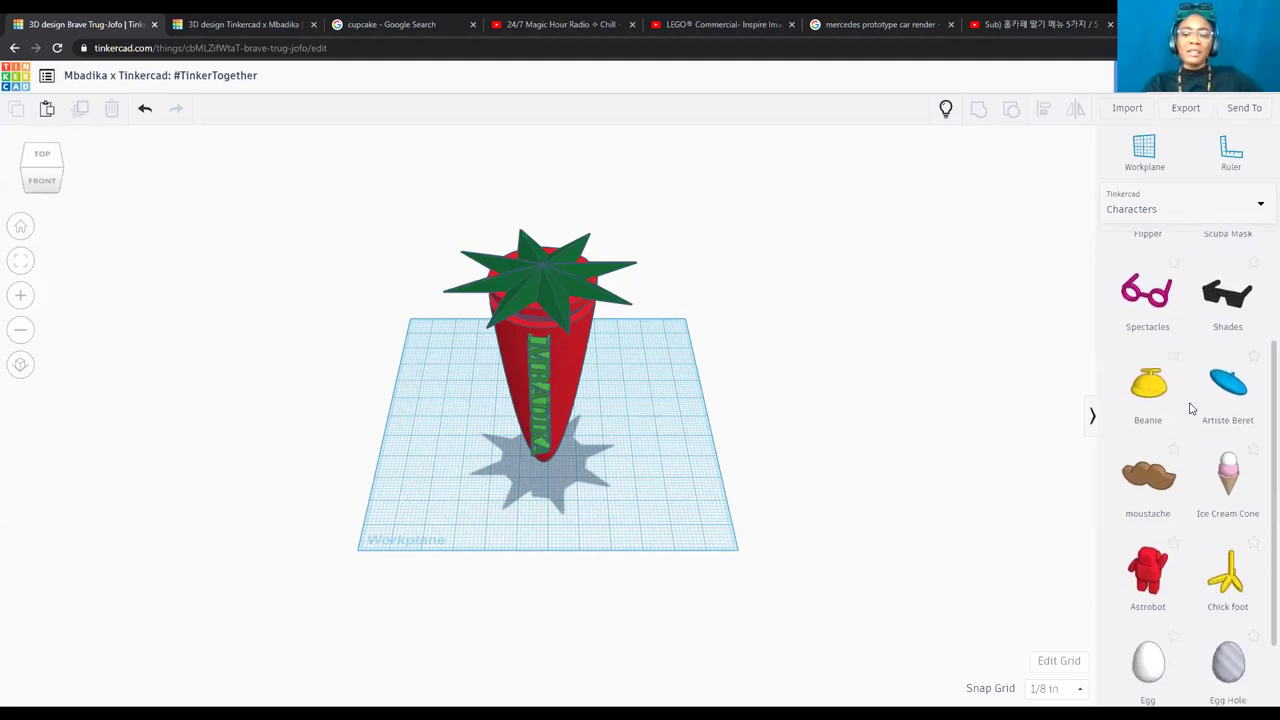
{"action": "scroll", "coordinate": [1191, 408], "scroll_direction": "down", "scroll_amount": 1}
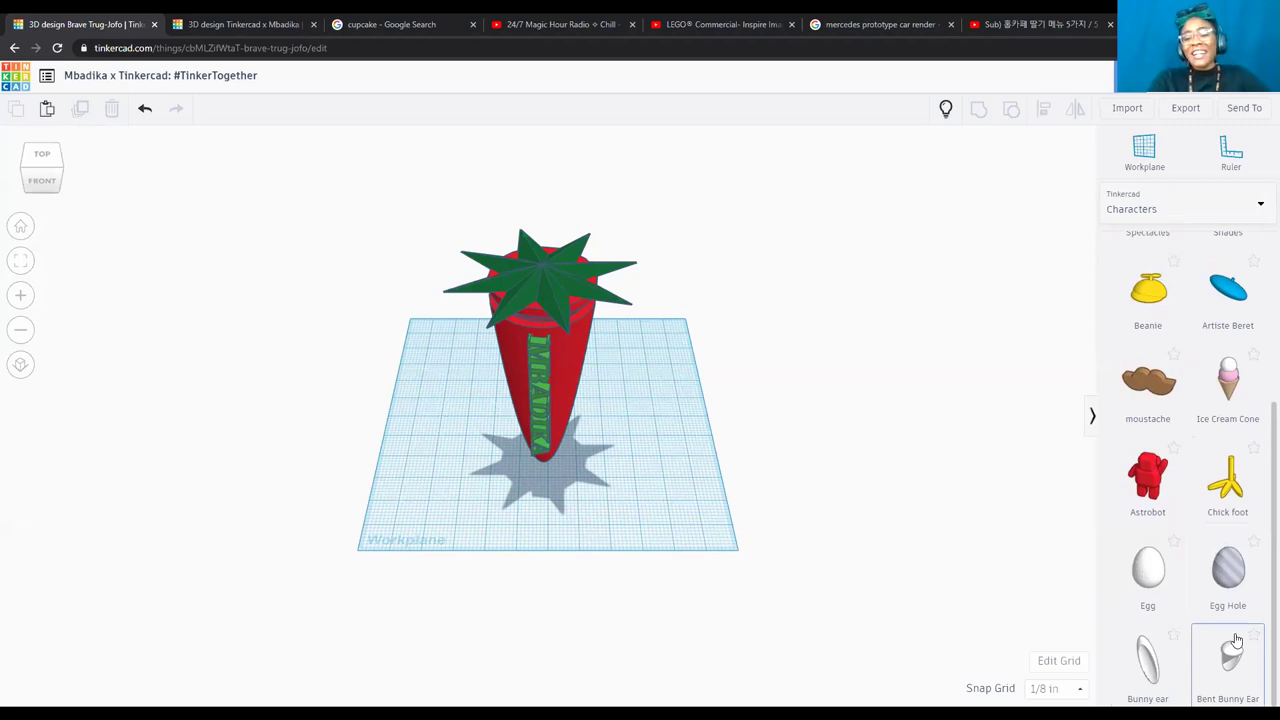
Switch the library to OMSI hangout space and scroll through its seats, couches, stools and tables.
{"action": "left_click", "coordinate": [1152, 212]}
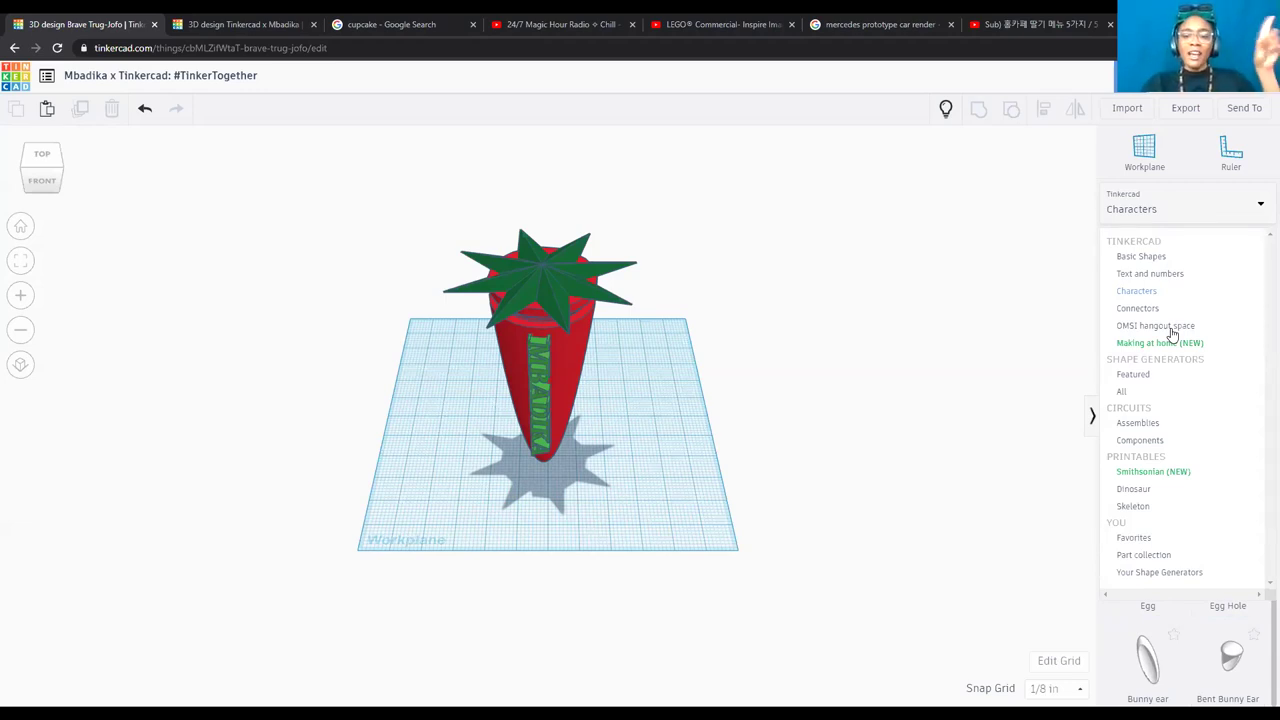
{"action": "left_click", "coordinate": [1170, 326]}
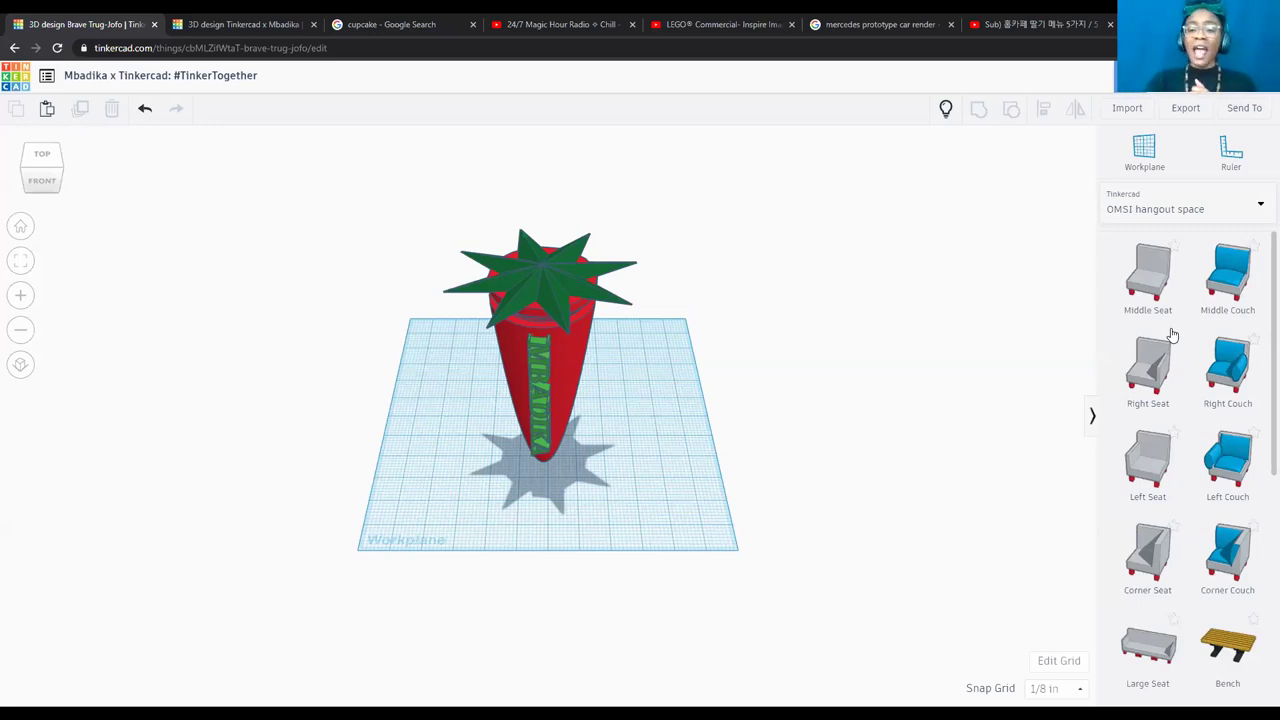
{"action": "scroll", "coordinate": [1203, 306], "scroll_direction": "down", "scroll_amount": 2}
{"action": "scroll", "coordinate": [1202, 305], "scroll_direction": "down", "scroll_amount": 2}
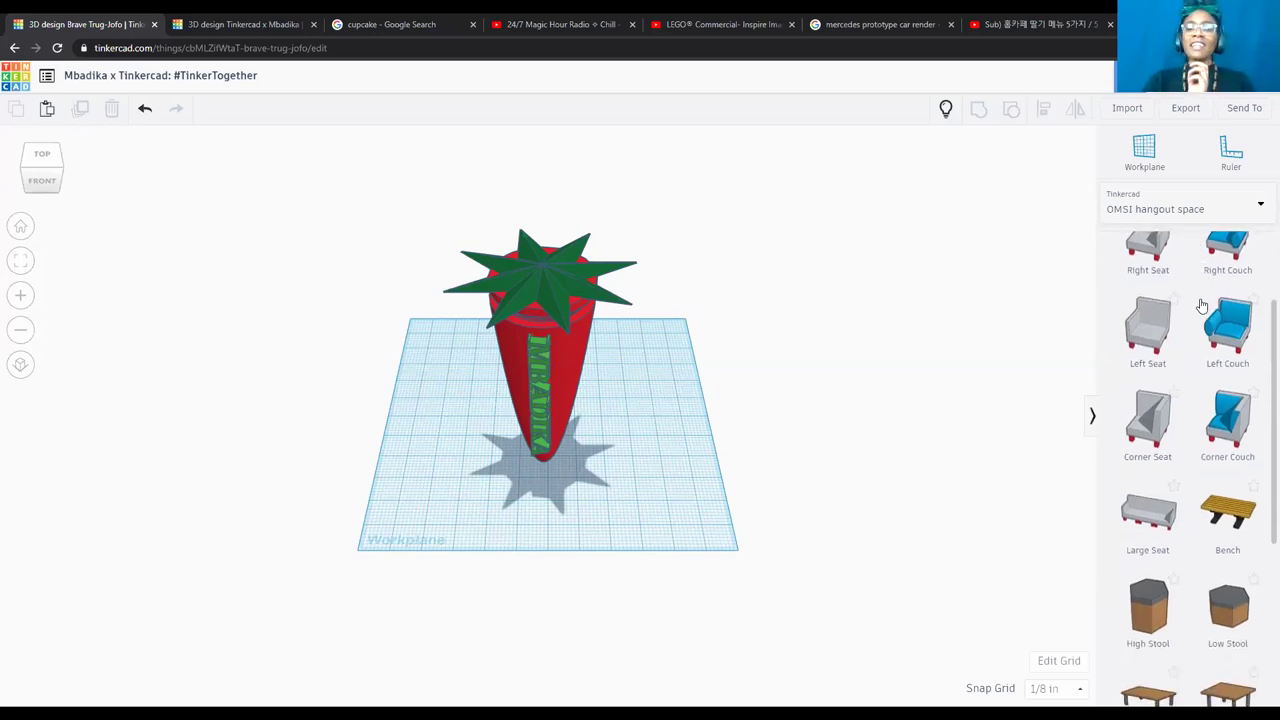
{"action": "scroll", "coordinate": [1202, 305], "scroll_direction": "down", "scroll_amount": 6}
{"action": "scroll", "coordinate": [1203, 305], "scroll_direction": "down", "scroll_amount": 4}
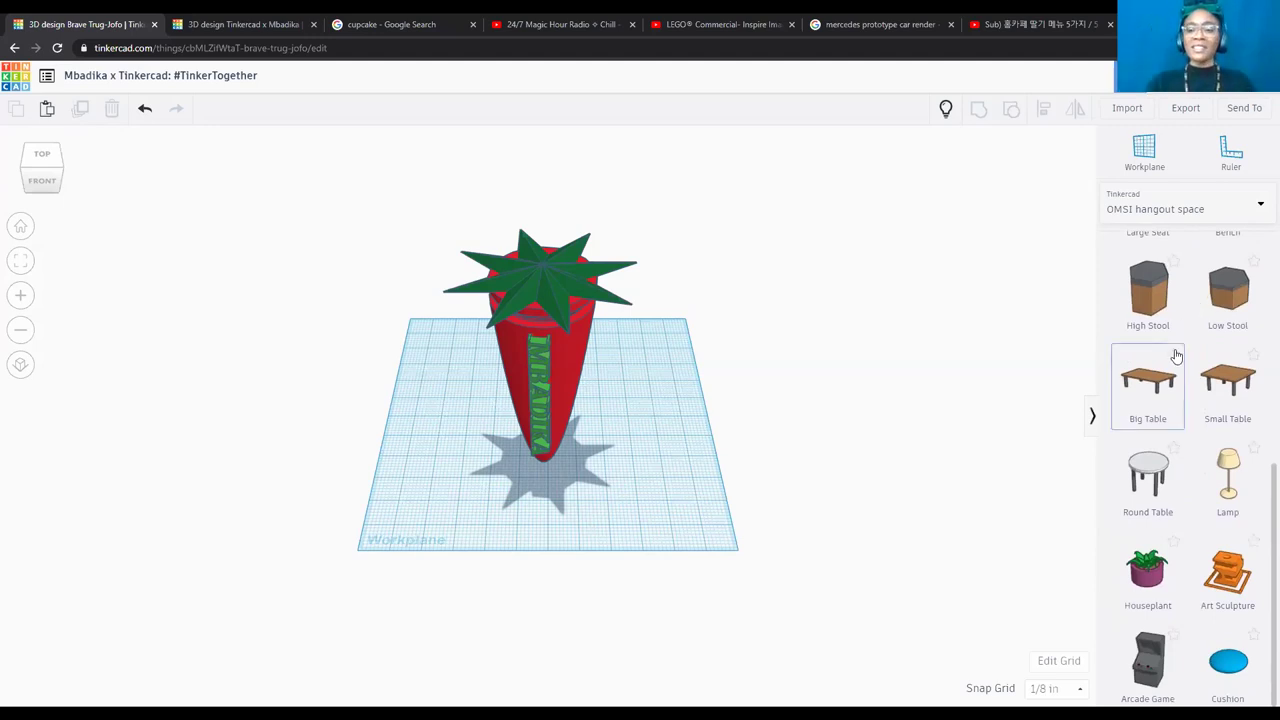
{"action": "left_click", "coordinate": [1181, 207]}
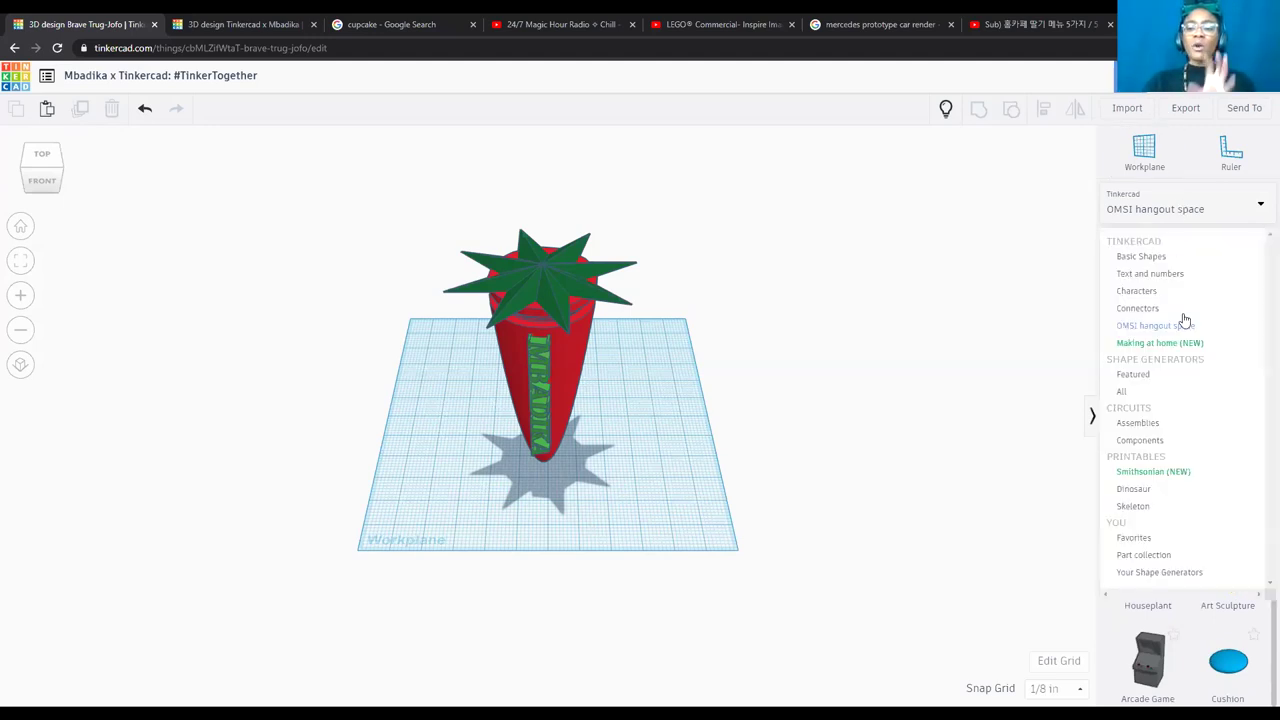
Show Making at home (NEW) items, scroll them, and drag a chopstick toward the workplane.
{"action": "left_click", "coordinate": [1182, 344]}
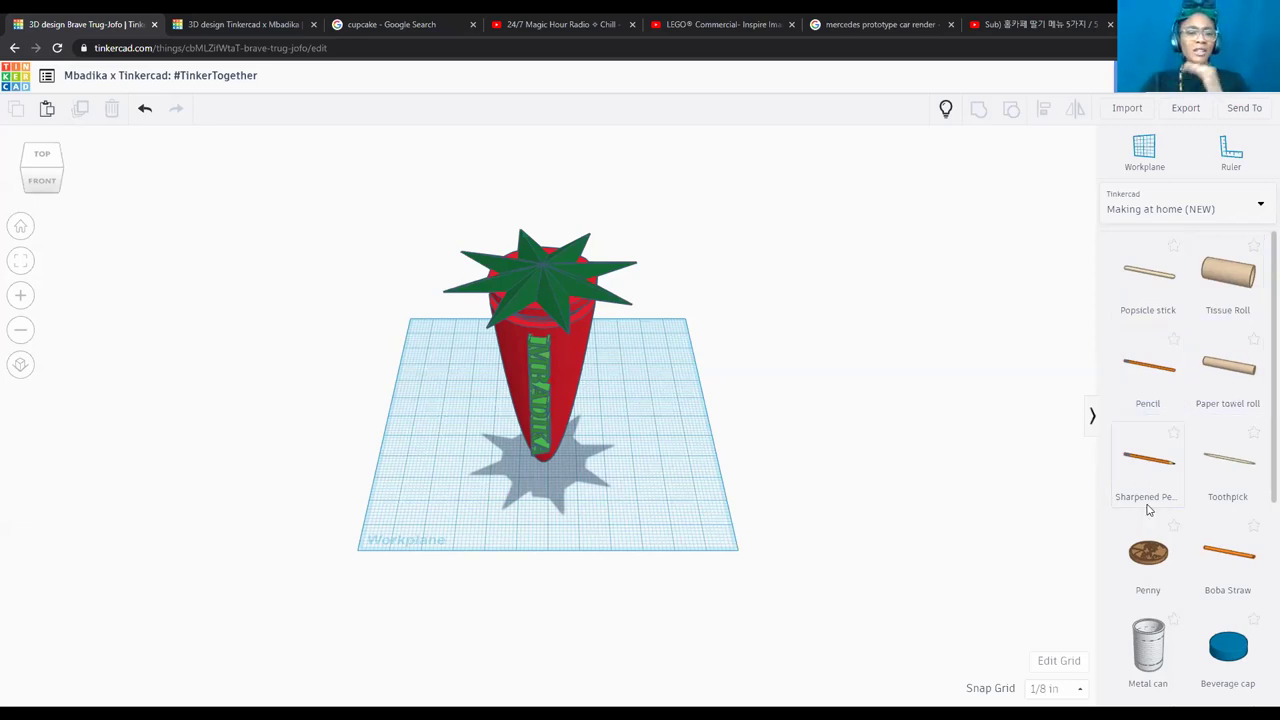
{"action": "scroll", "coordinate": [1150, 511], "scroll_direction": "down", "scroll_amount": 3}
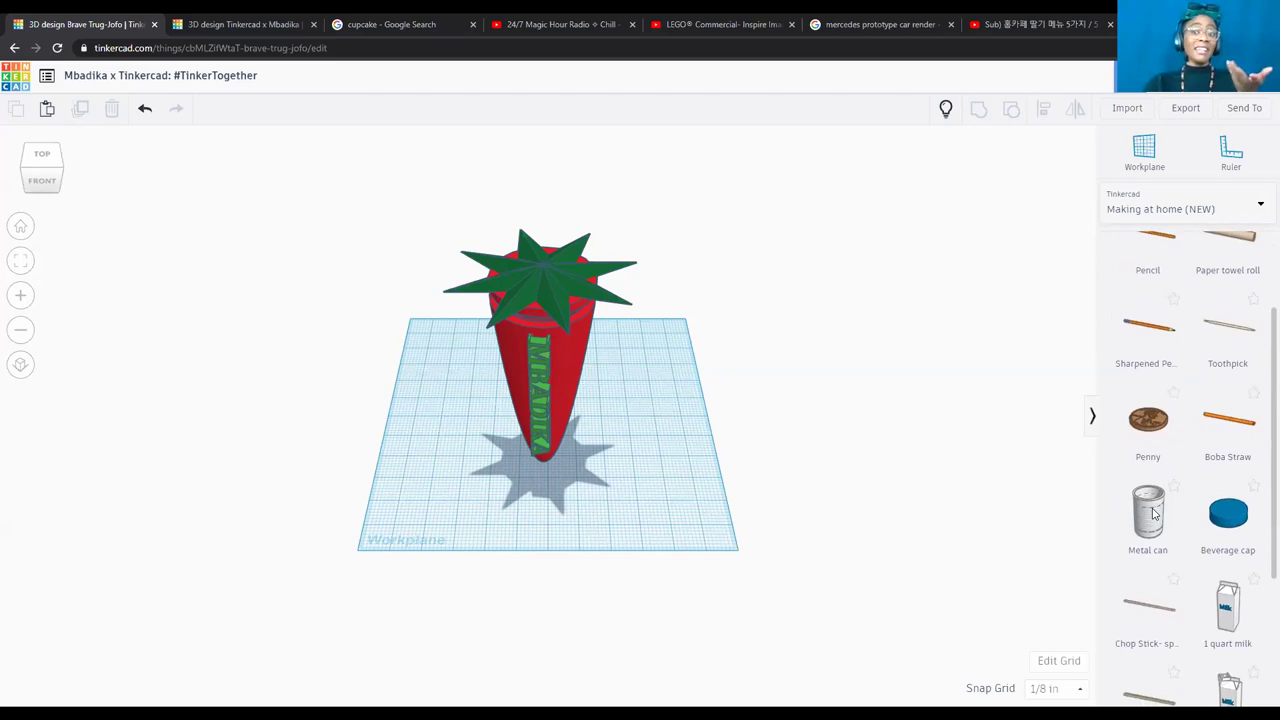
{"action": "scroll", "coordinate": [1152, 513], "scroll_direction": "down", "scroll_amount": 5}
{"action": "scroll", "coordinate": [1152, 513], "scroll_direction": "up", "scroll_amount": 4}
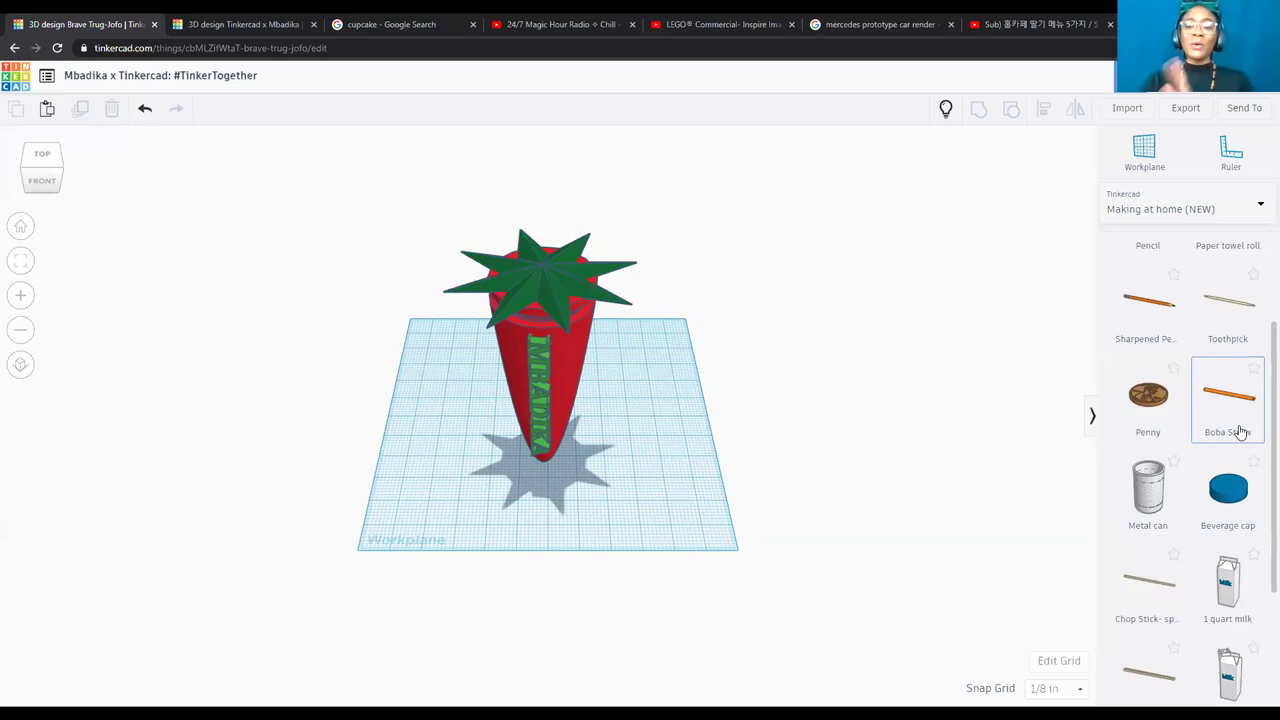
{"action": "scroll", "coordinate": [1240, 432], "scroll_direction": "down", "scroll_amount": 3}
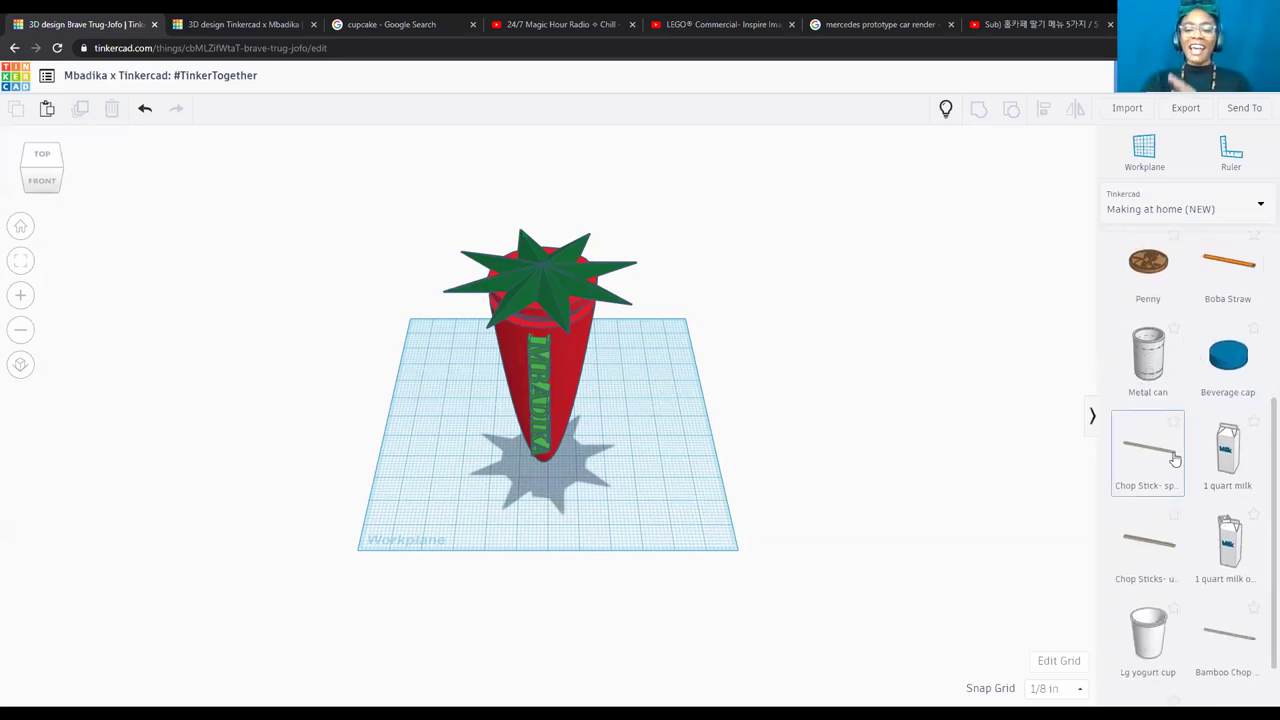
{"action": "scroll", "coordinate": [1175, 458], "scroll_direction": "down", "scroll_amount": 2}
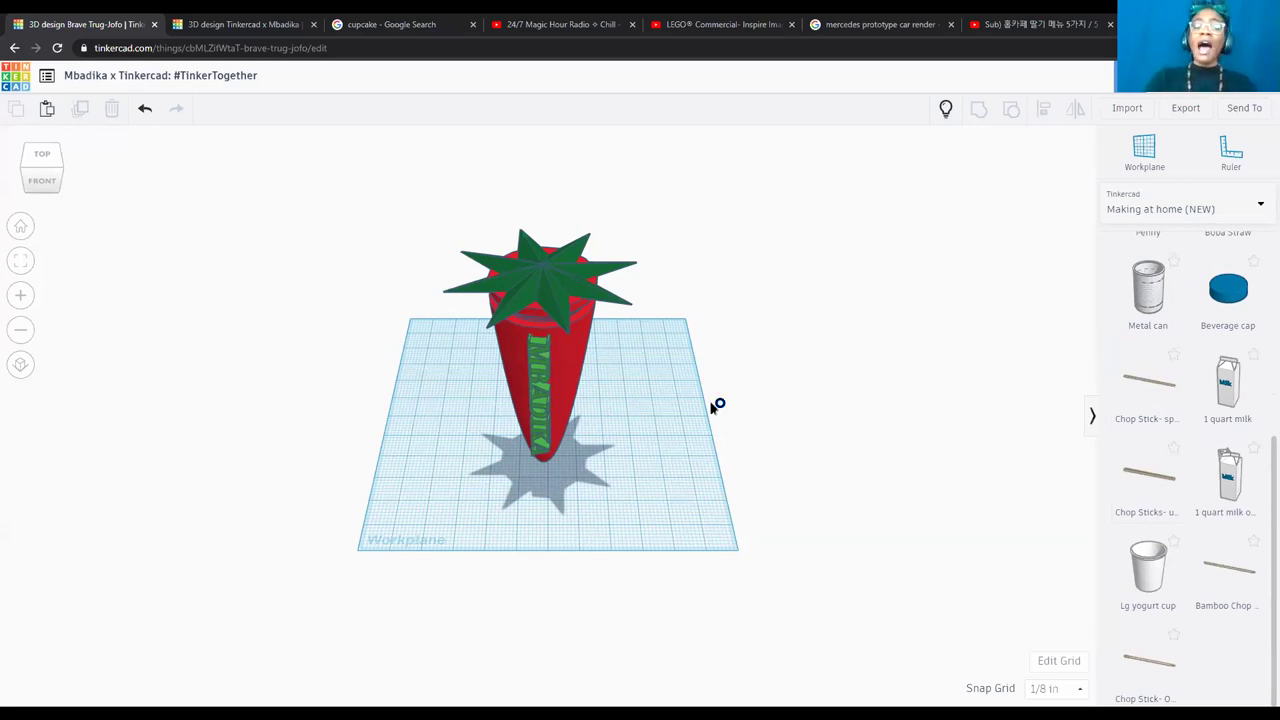
{"action": "left_click_drag", "start_coordinate": [1174, 470], "coordinate": [677, 390]}
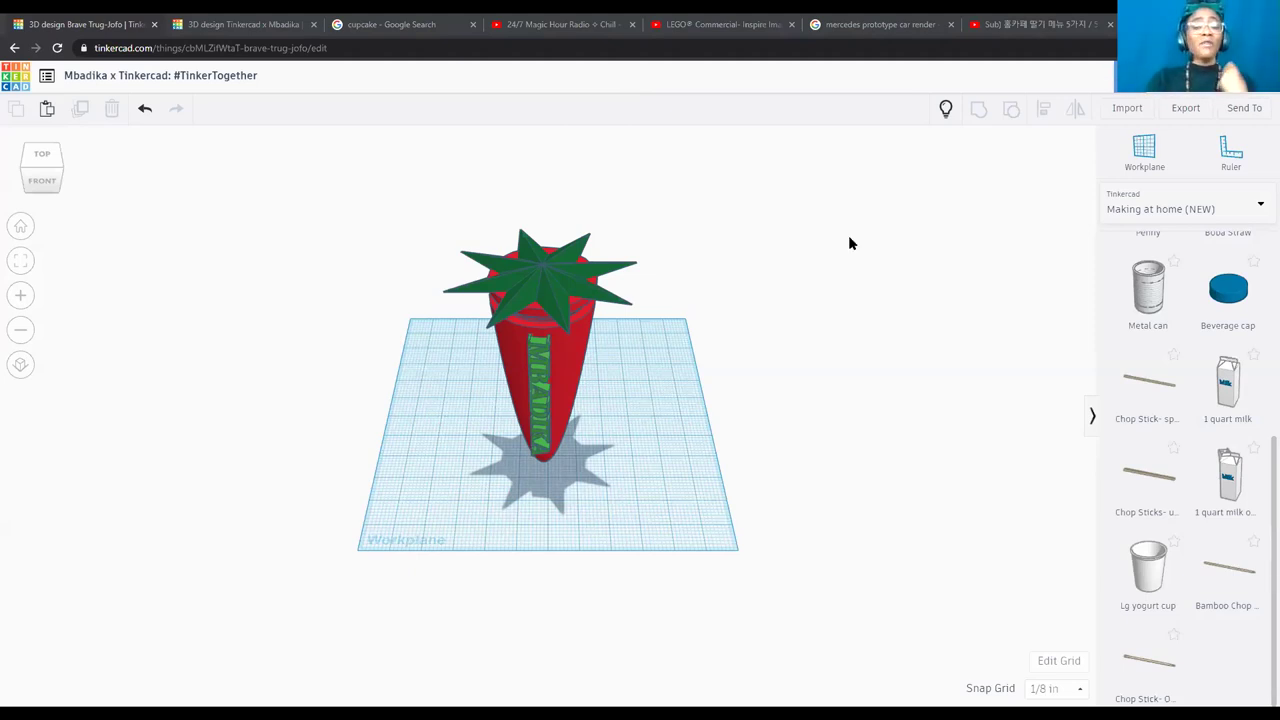
{"action": "left_click", "coordinate": [1240, 108]}
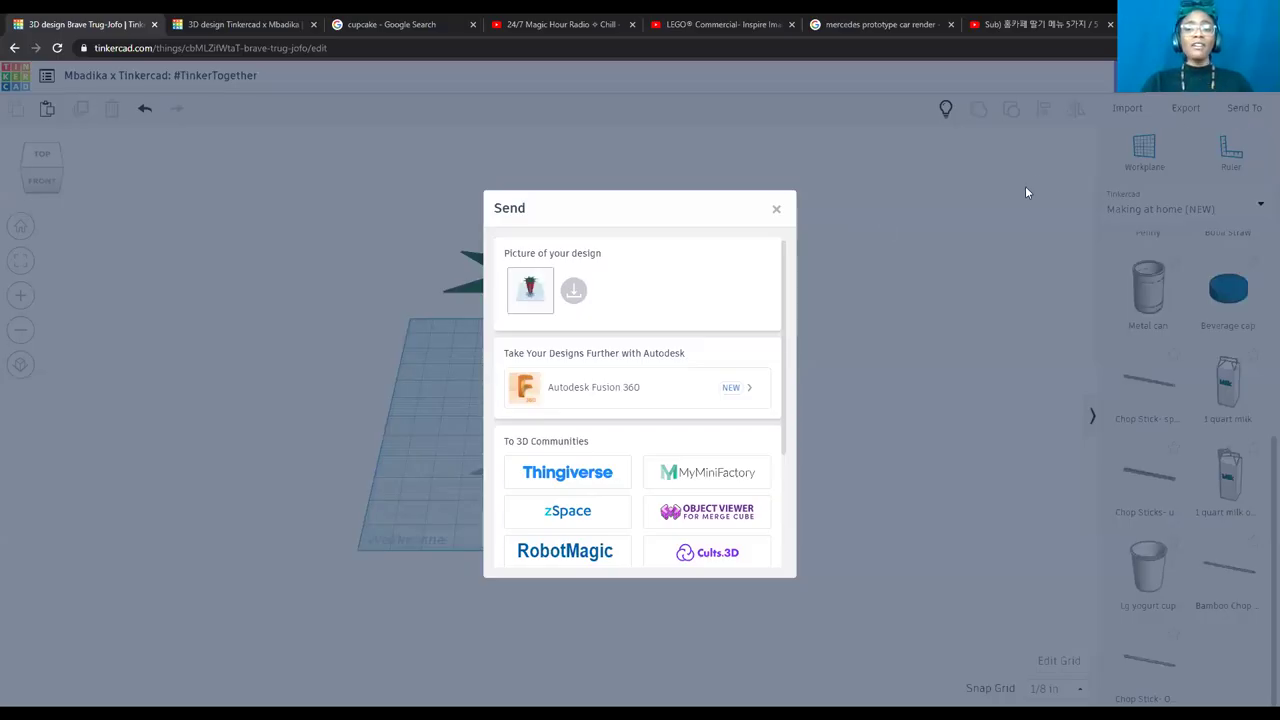
{"action": "left_click", "coordinate": [776, 209]}
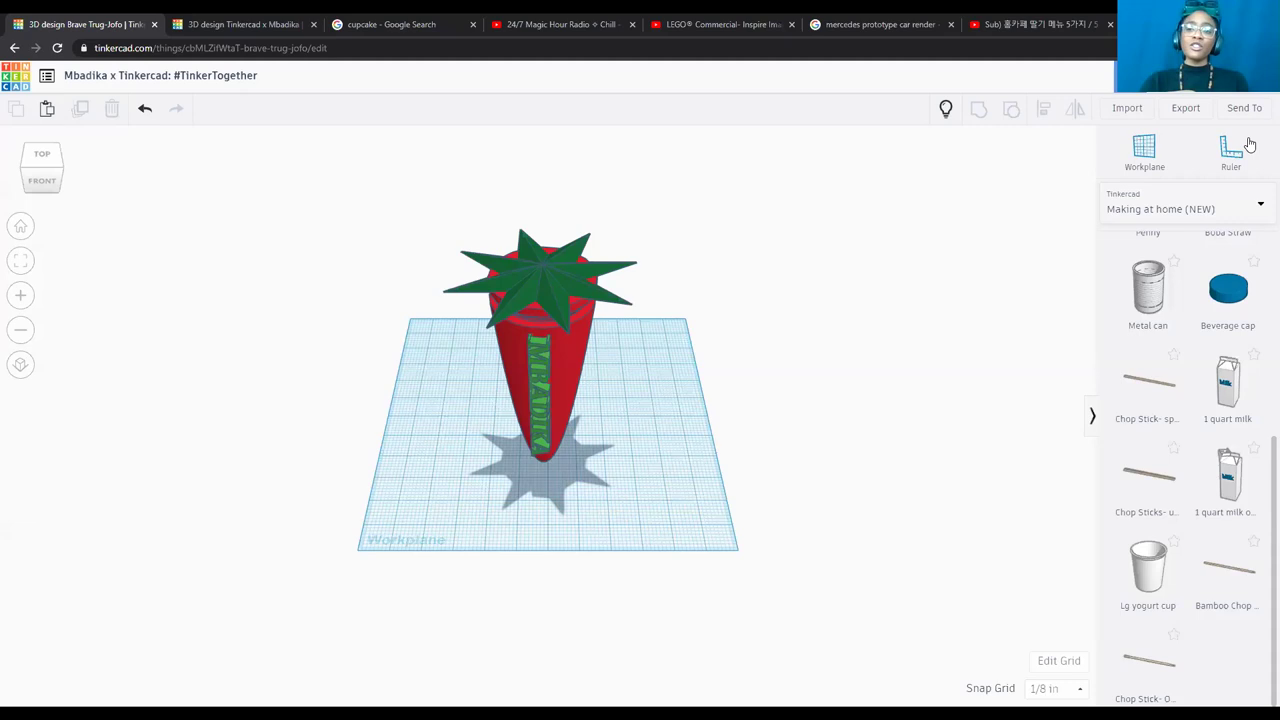
{"action": "left_click", "coordinate": [1252, 112]}
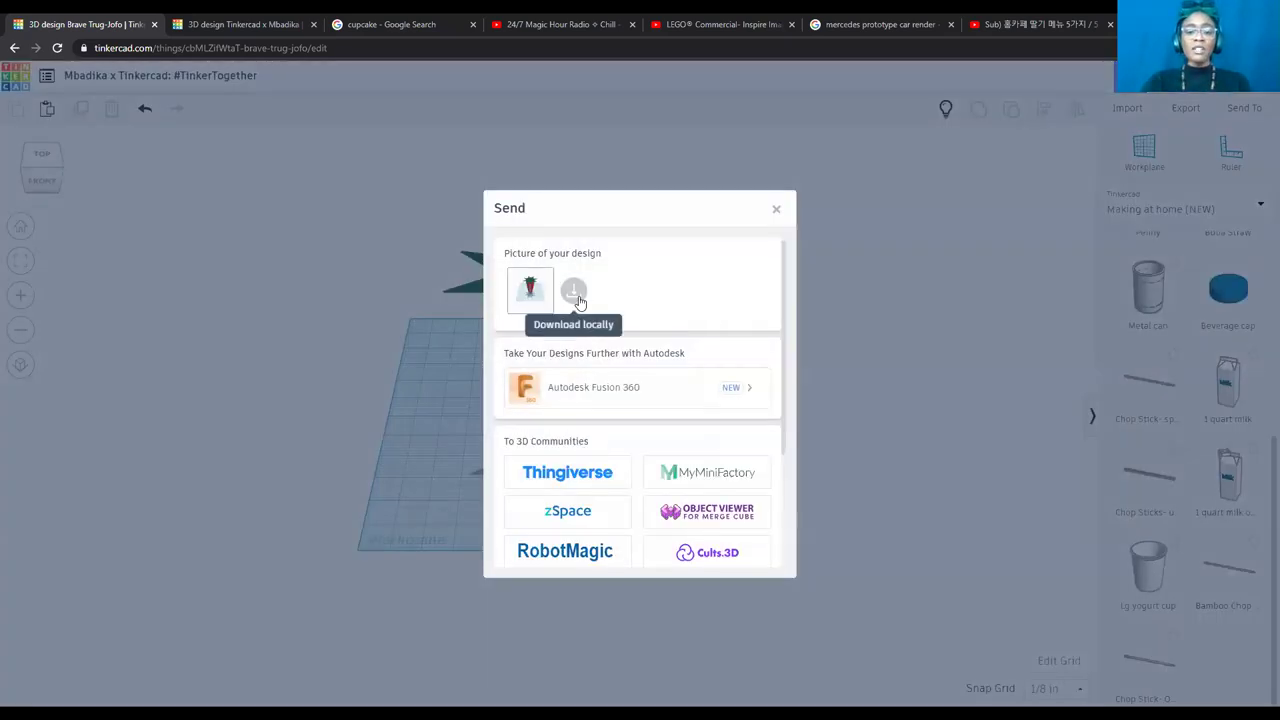
{"action": "left_click", "coordinate": [775, 213]}
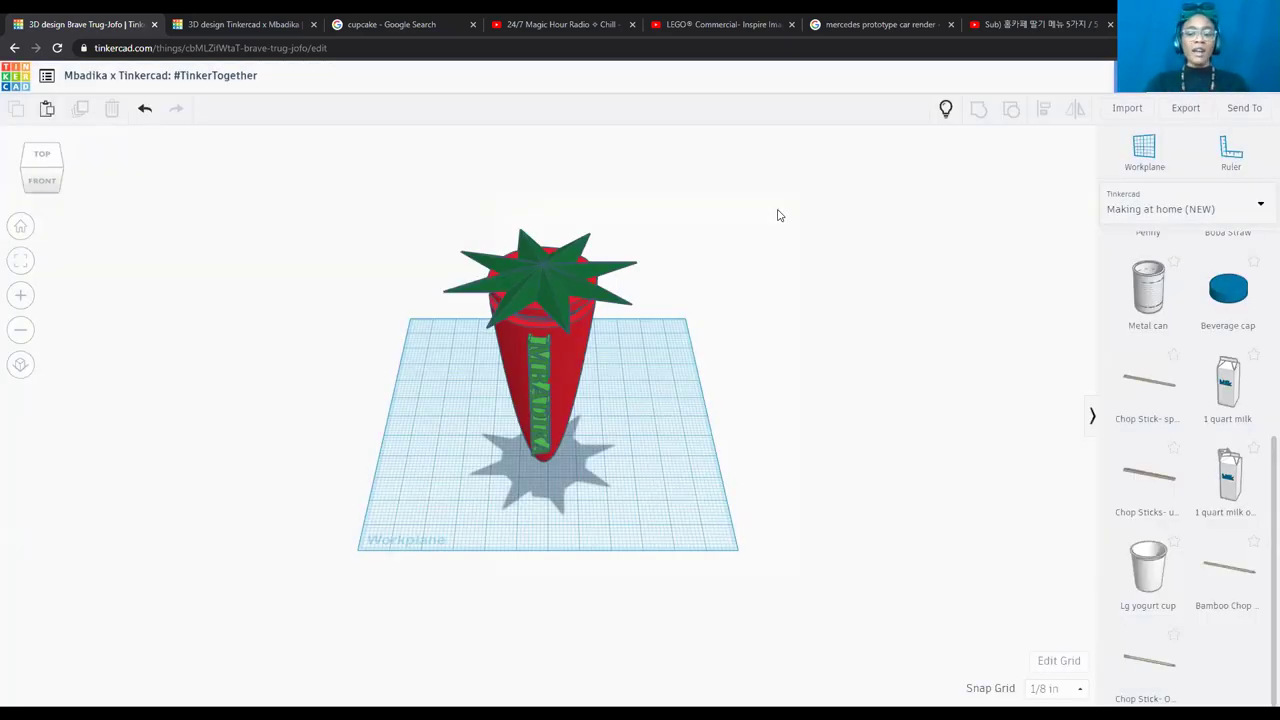